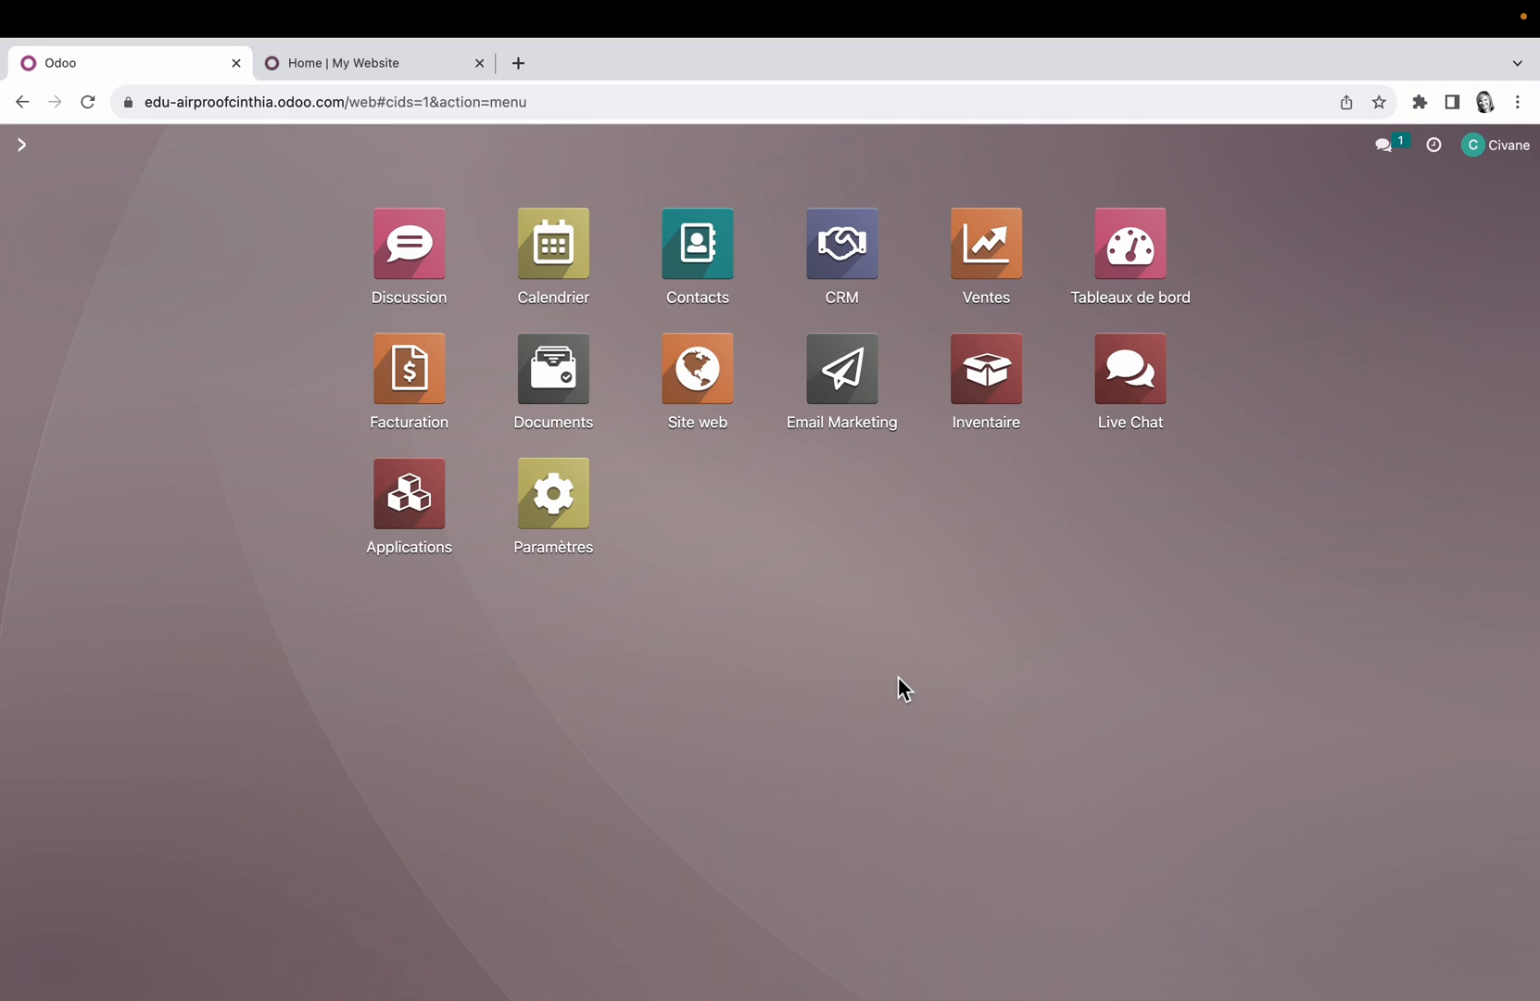
Step: Switch to the My Website database and open its Settings application
click(441, 63)
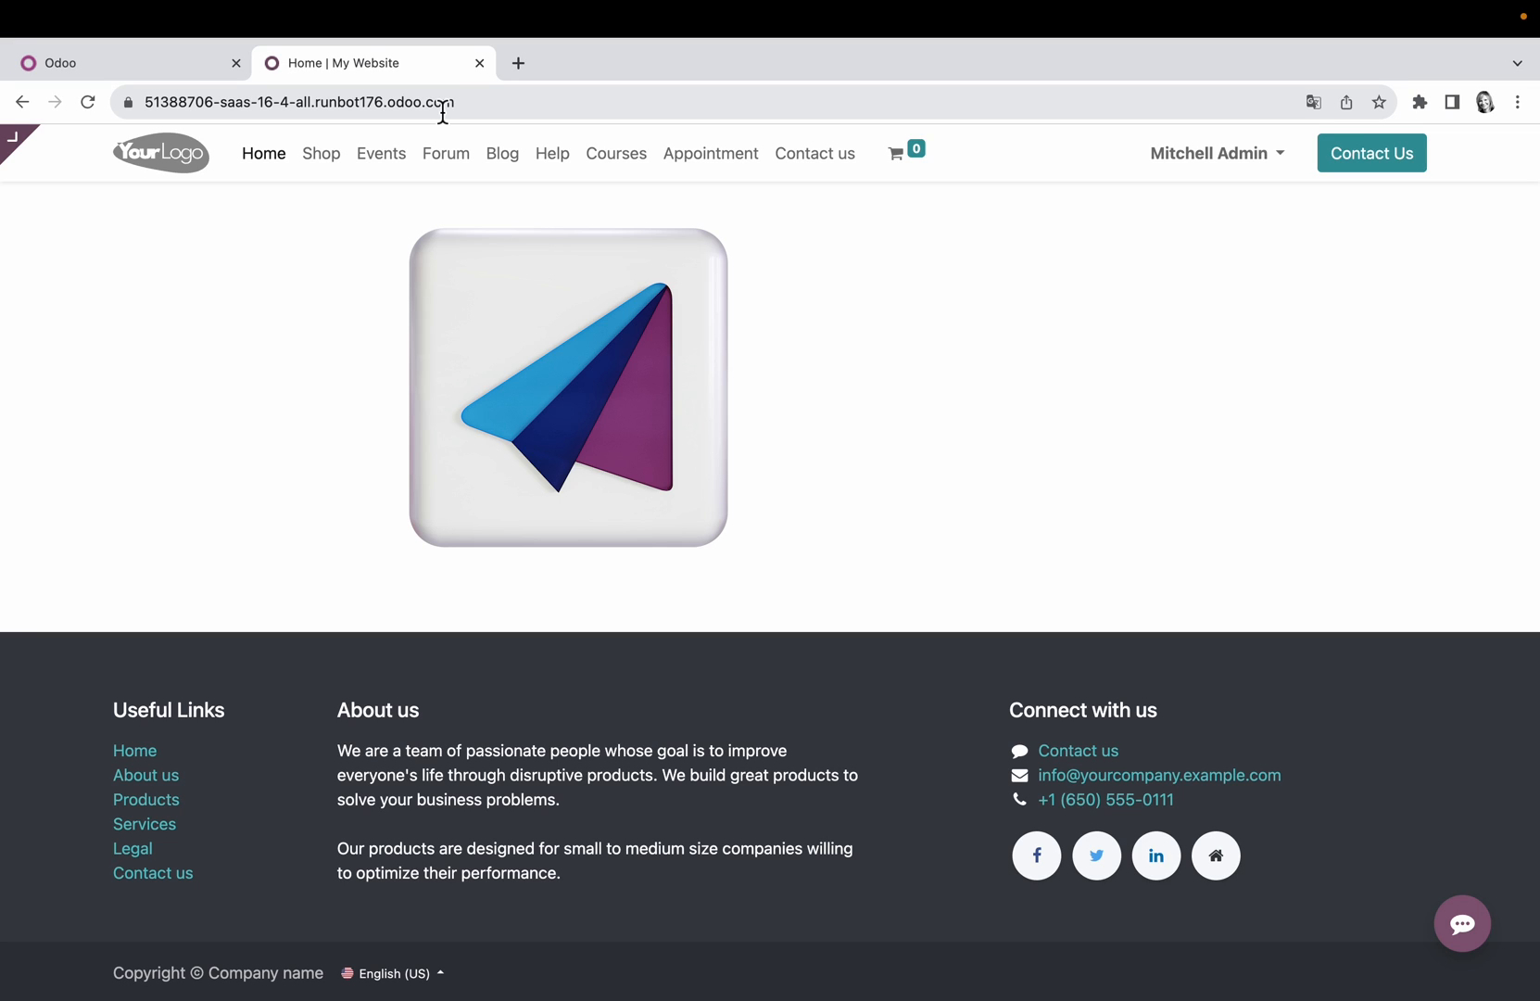
click(20, 143)
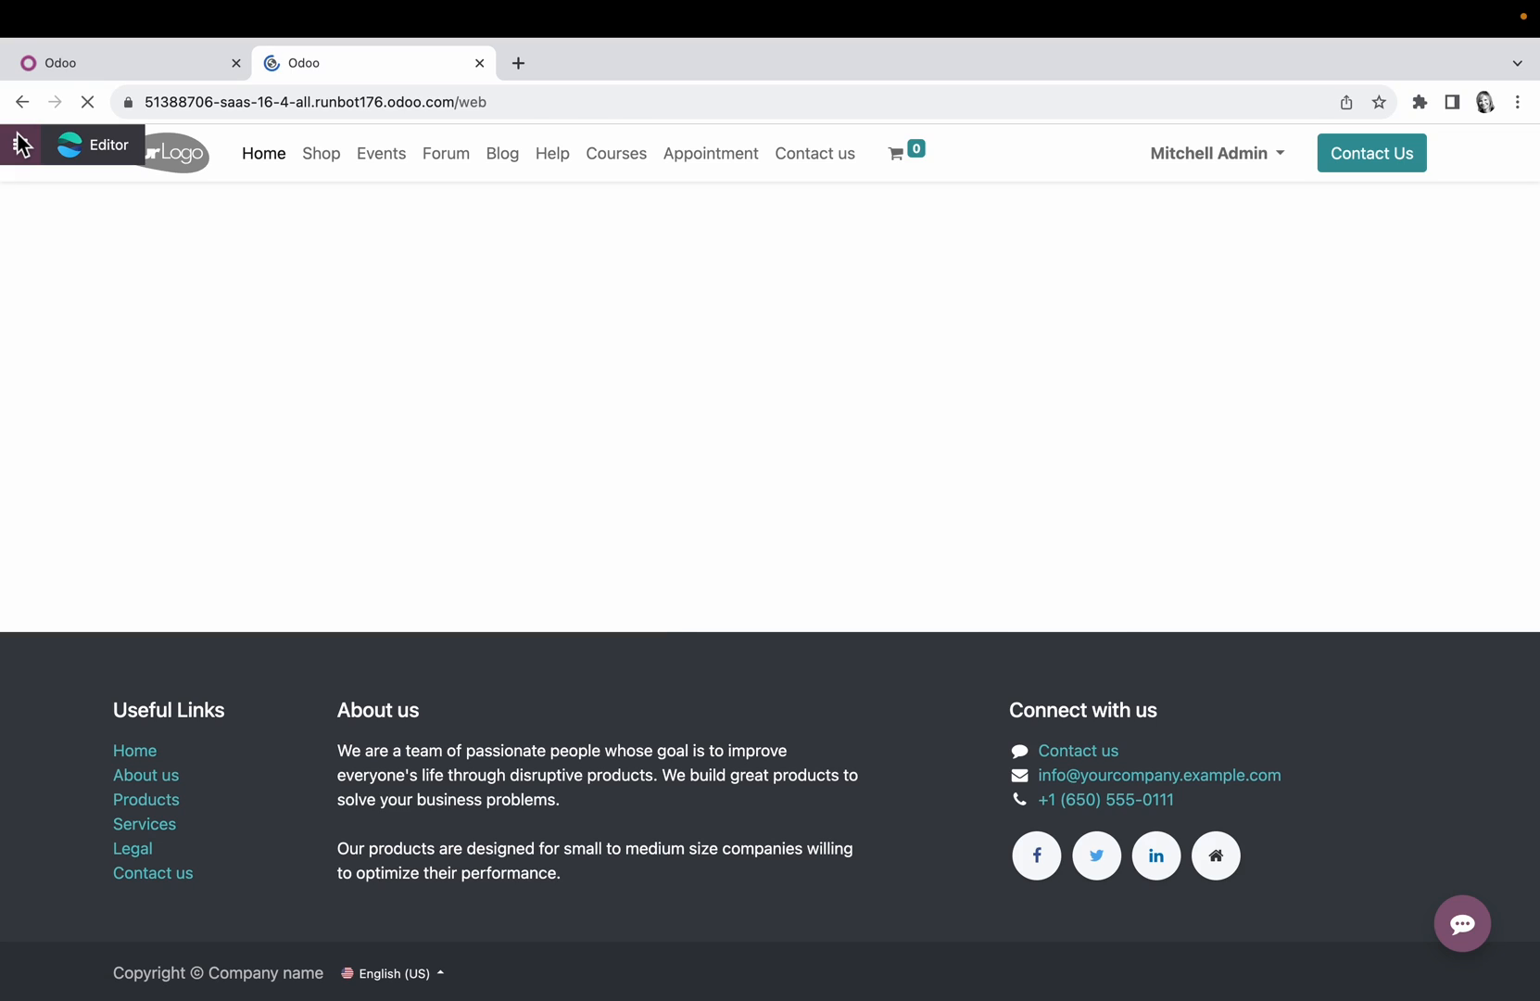
text(settings)
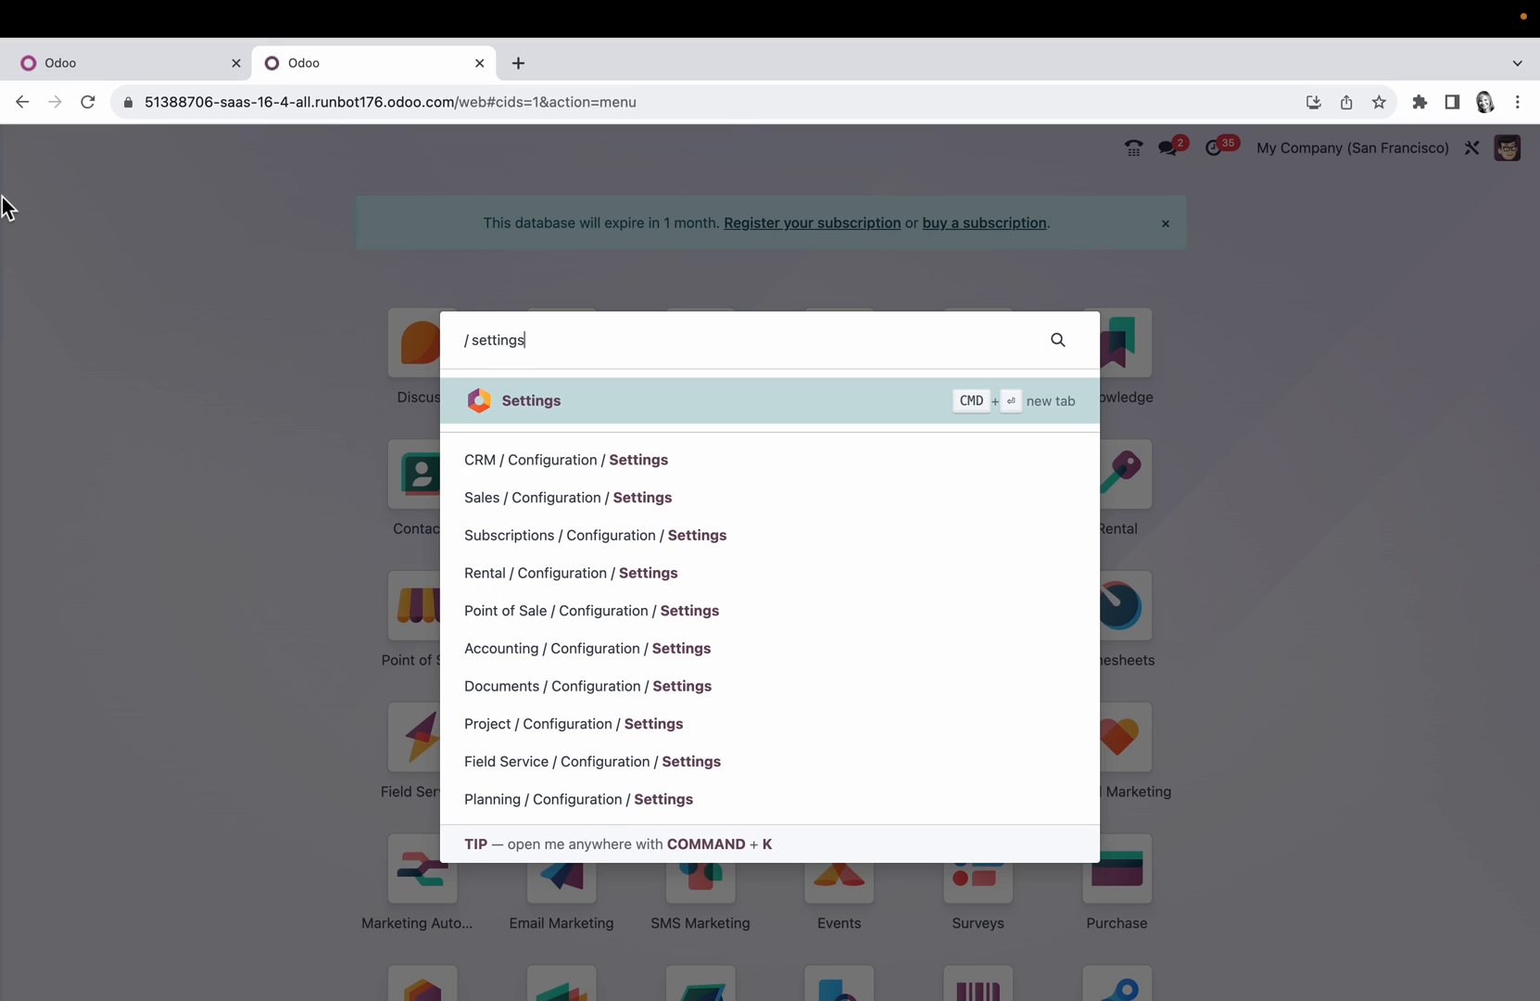
click(556, 405)
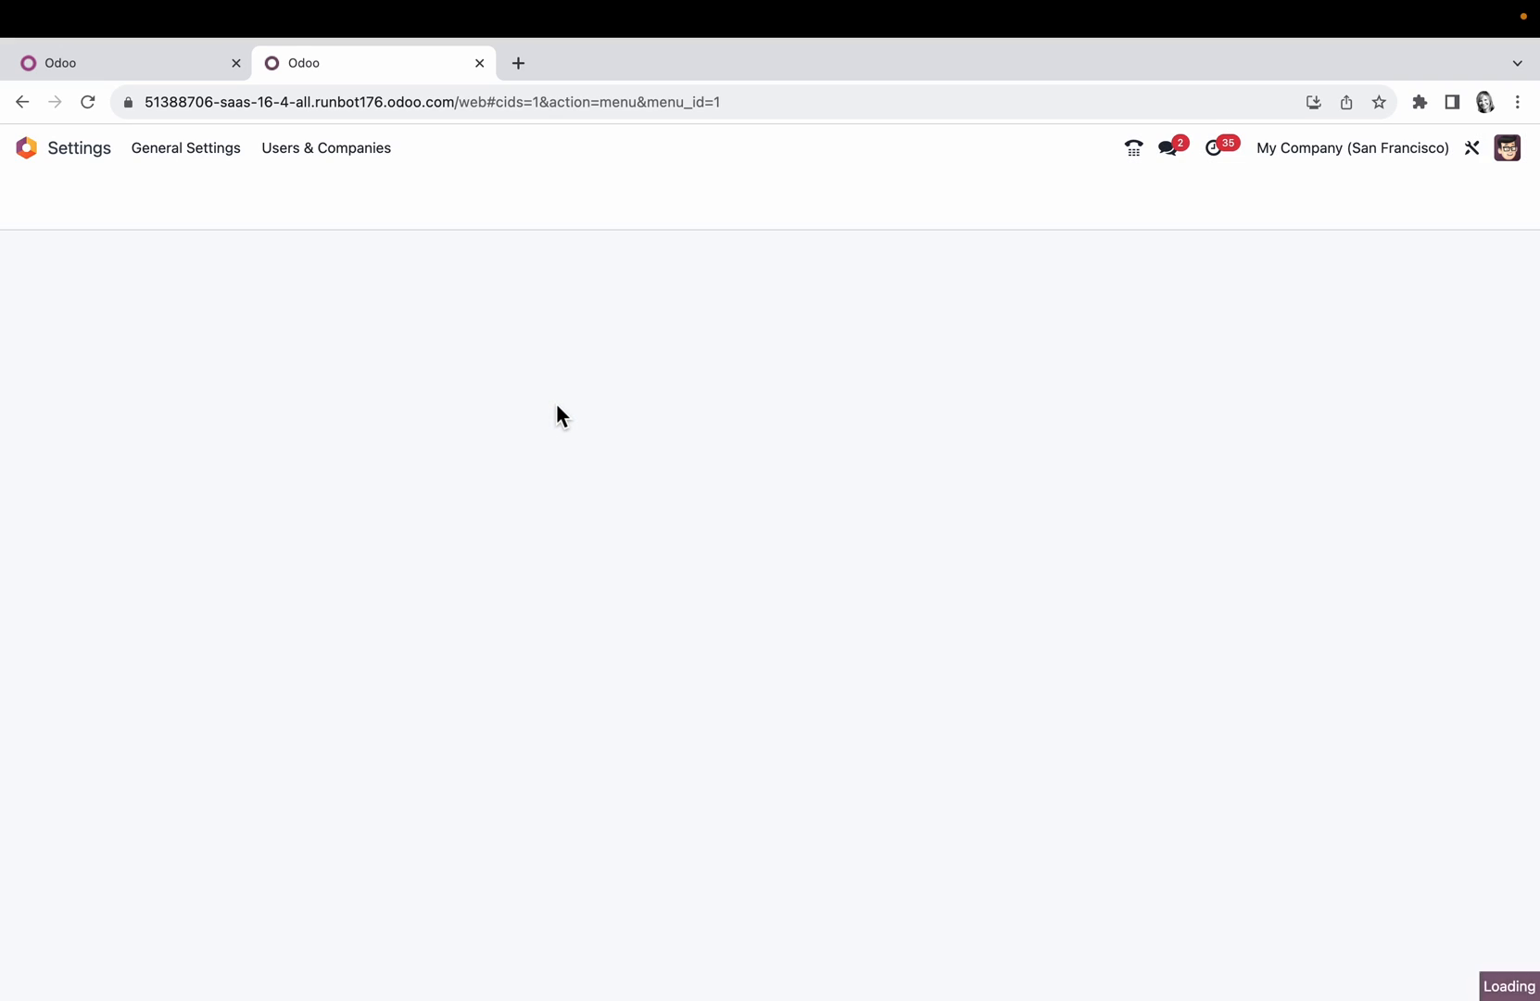
Step: Add the French (BE) / Français (BE) language and switch the interface to it
click(376, 604)
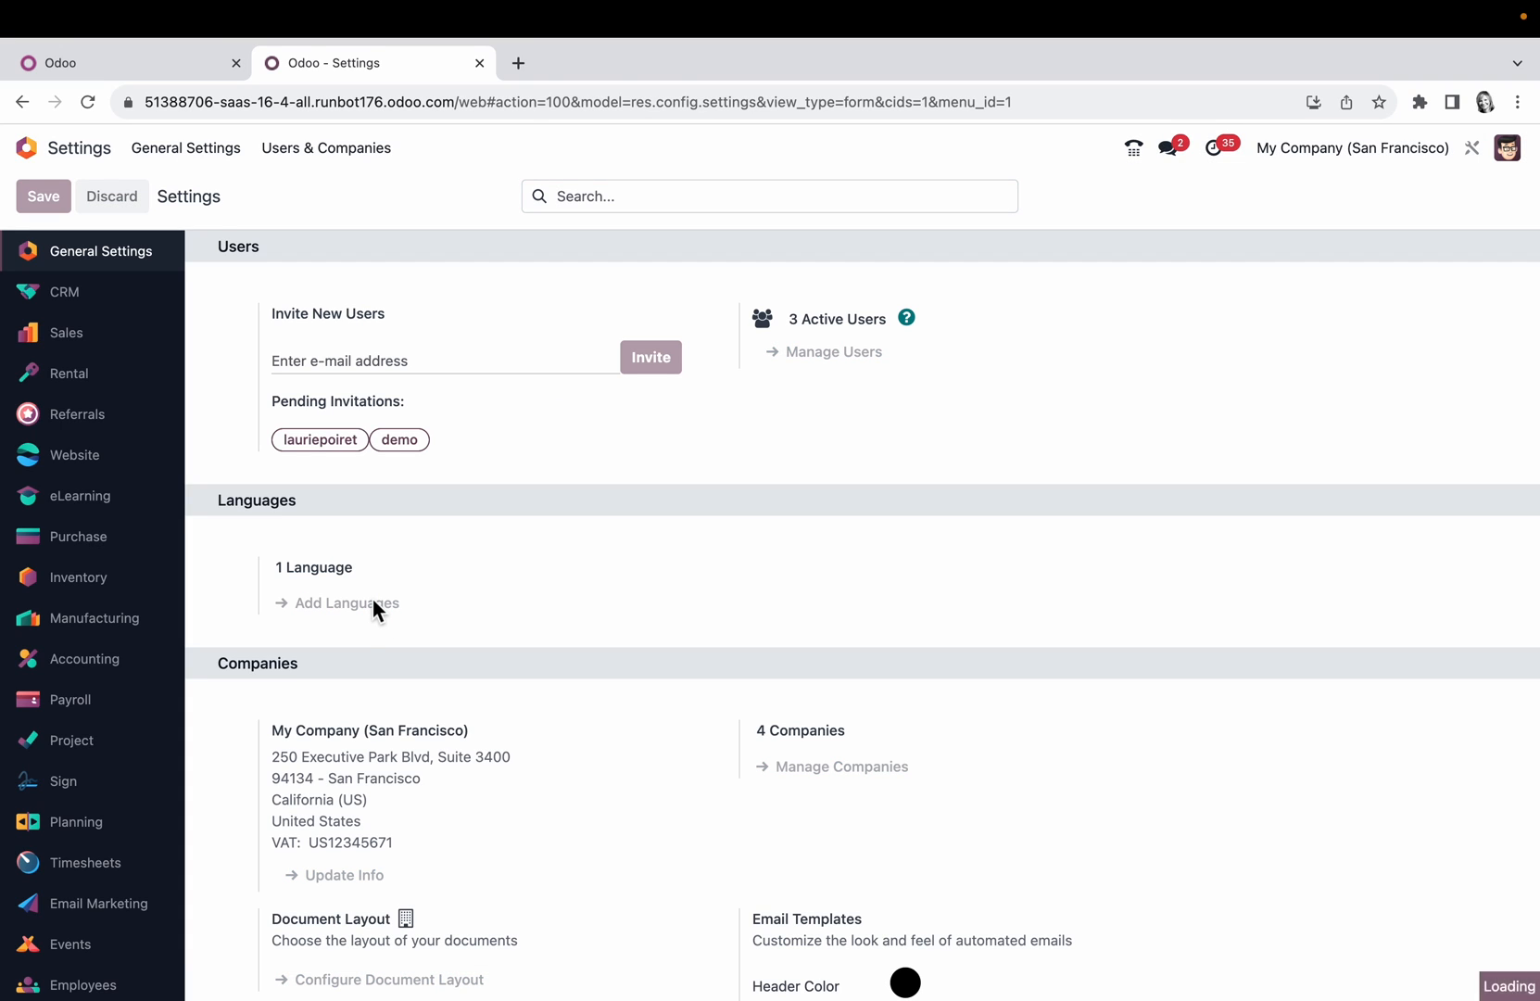
text(frenc)
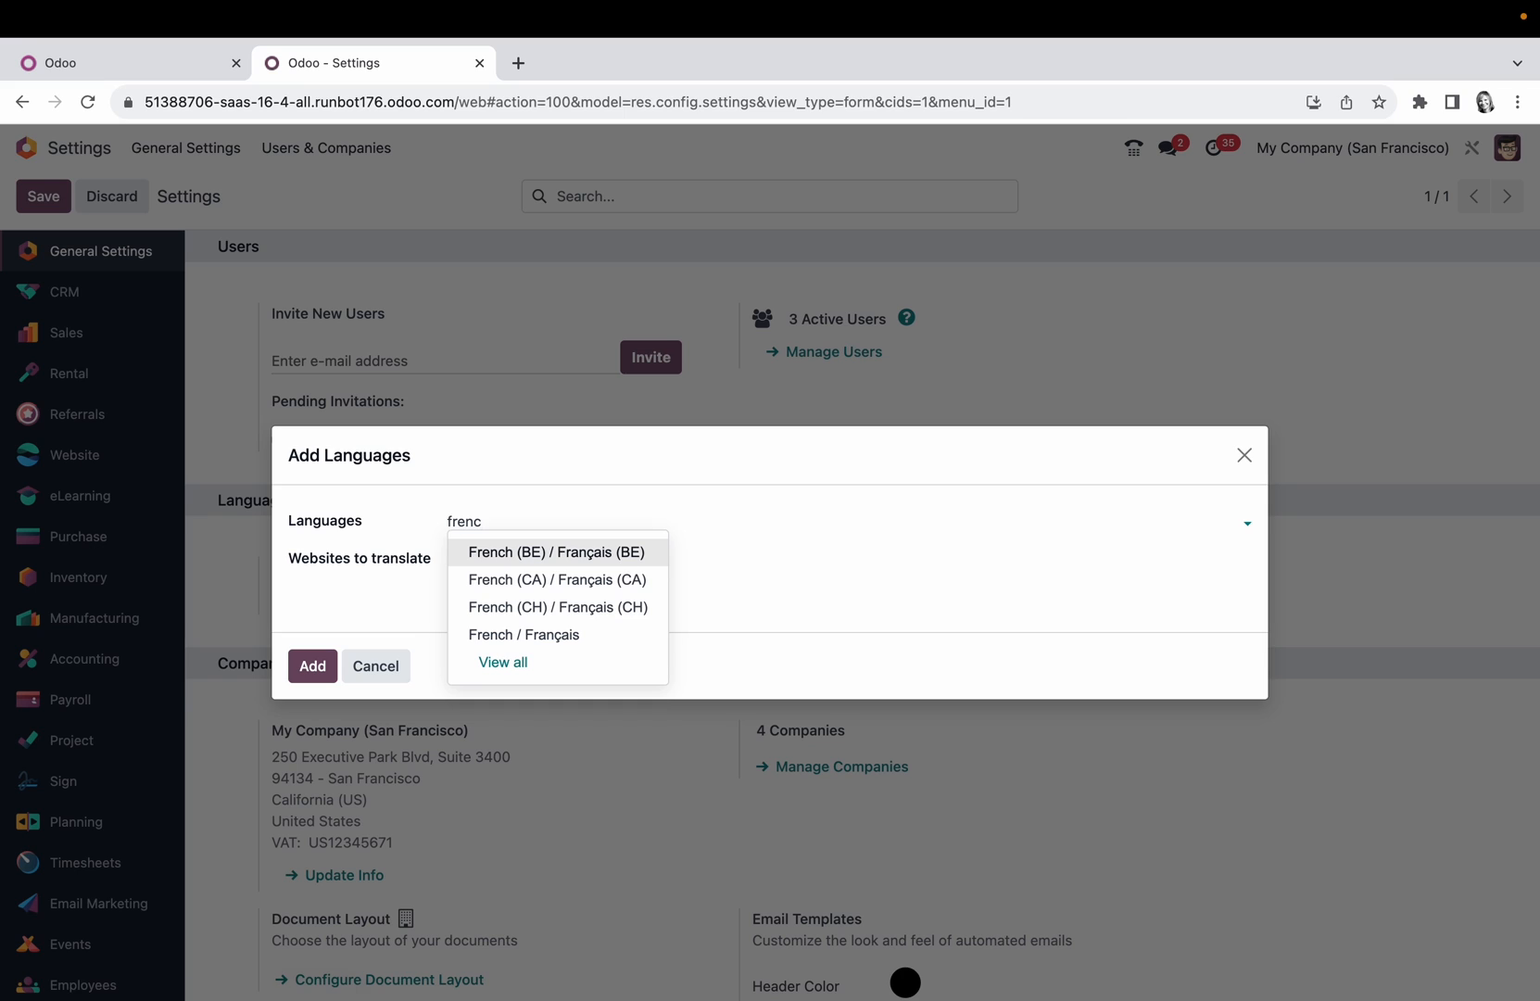
click(616, 553)
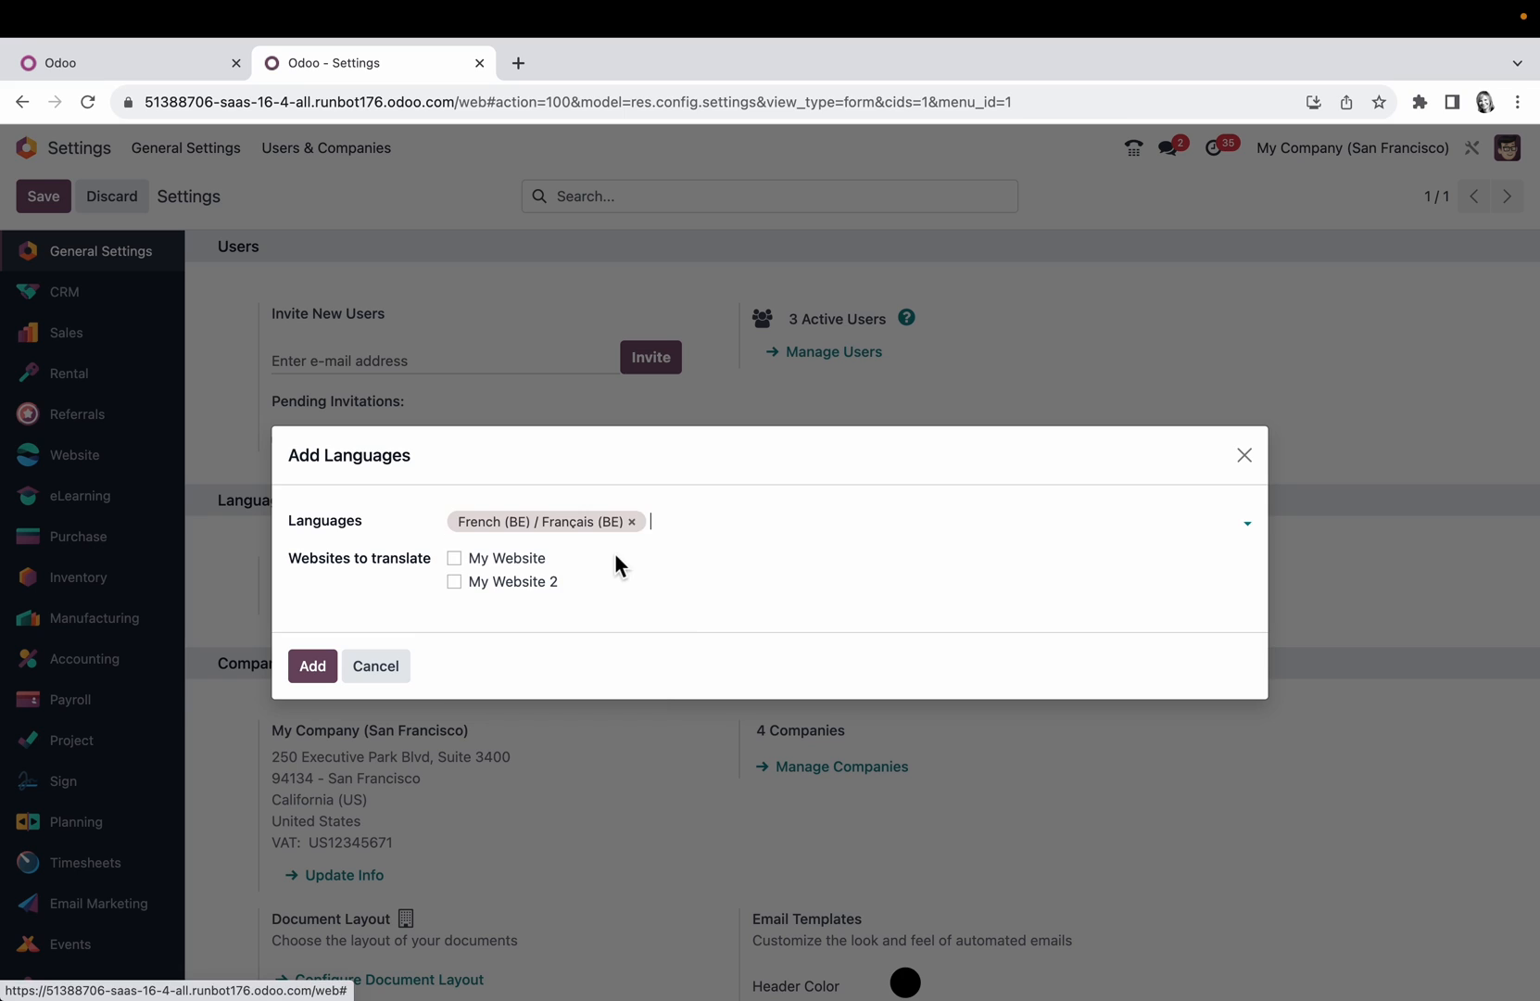
click(313, 665)
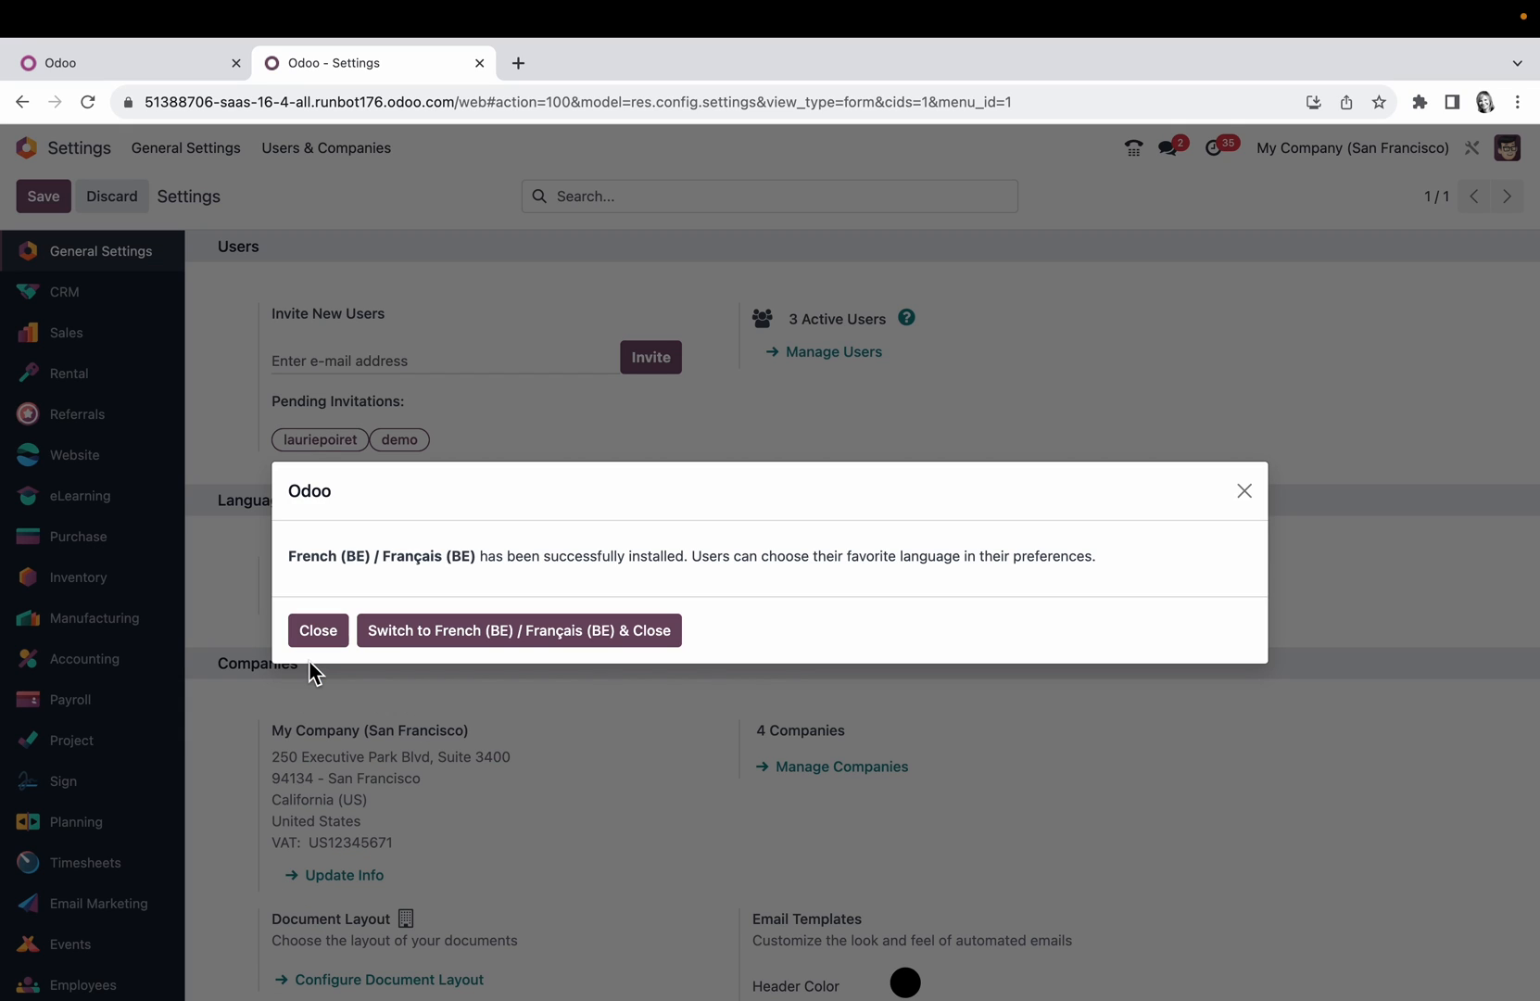
click(584, 635)
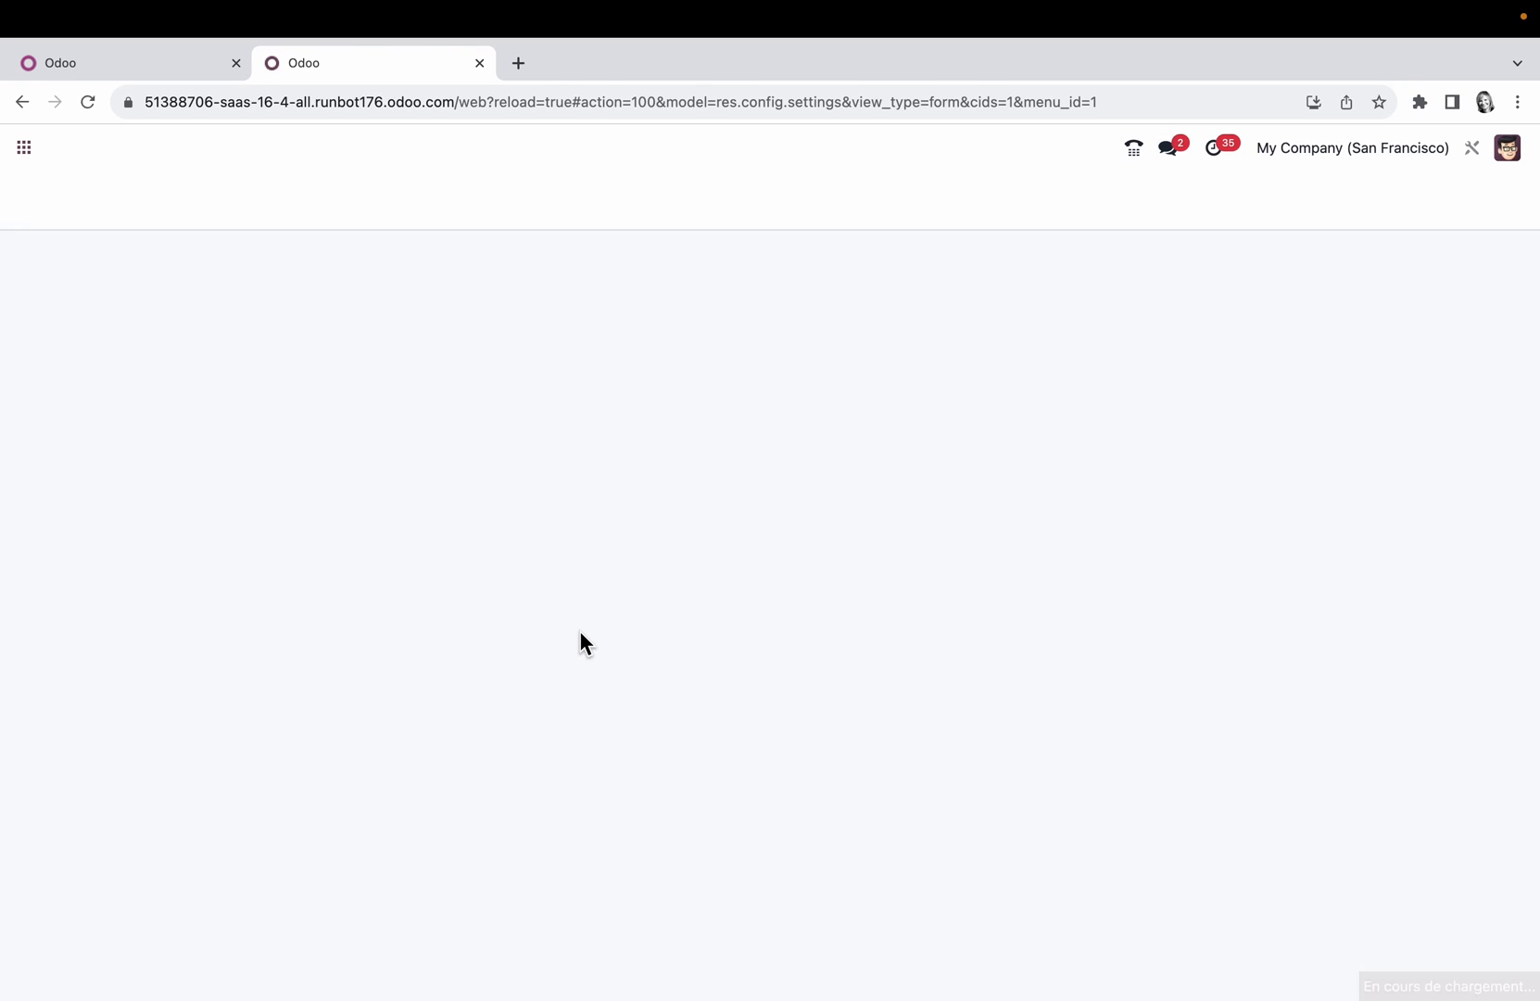
Step: Search the applications for "em" and open Email Marketing
click(31, 154)
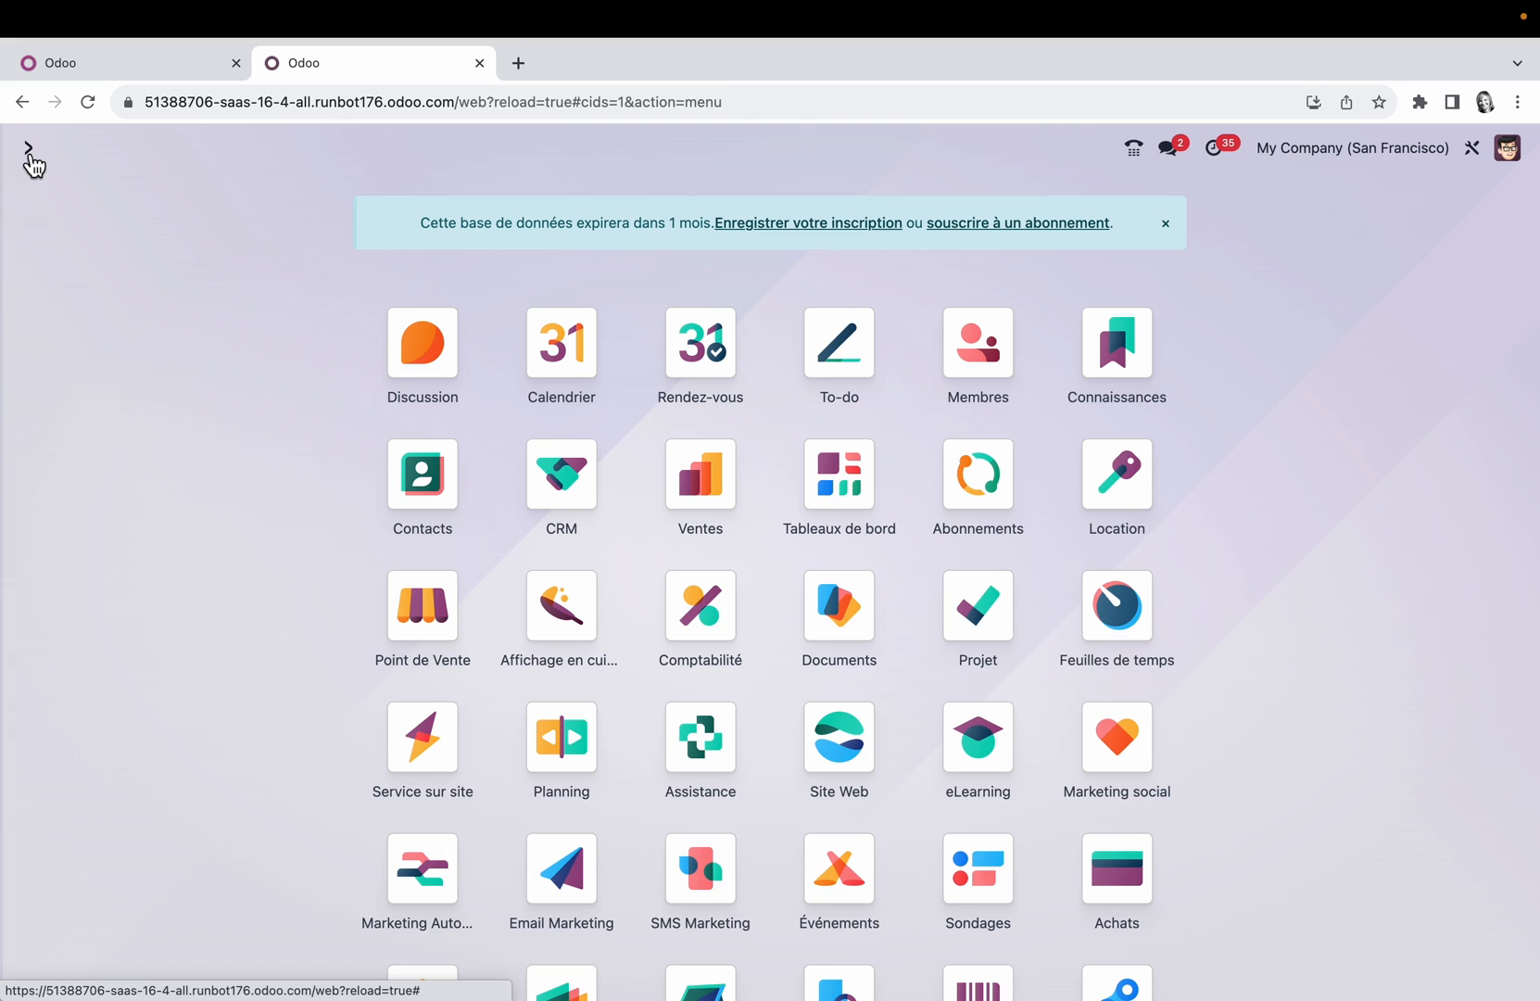
text(em)
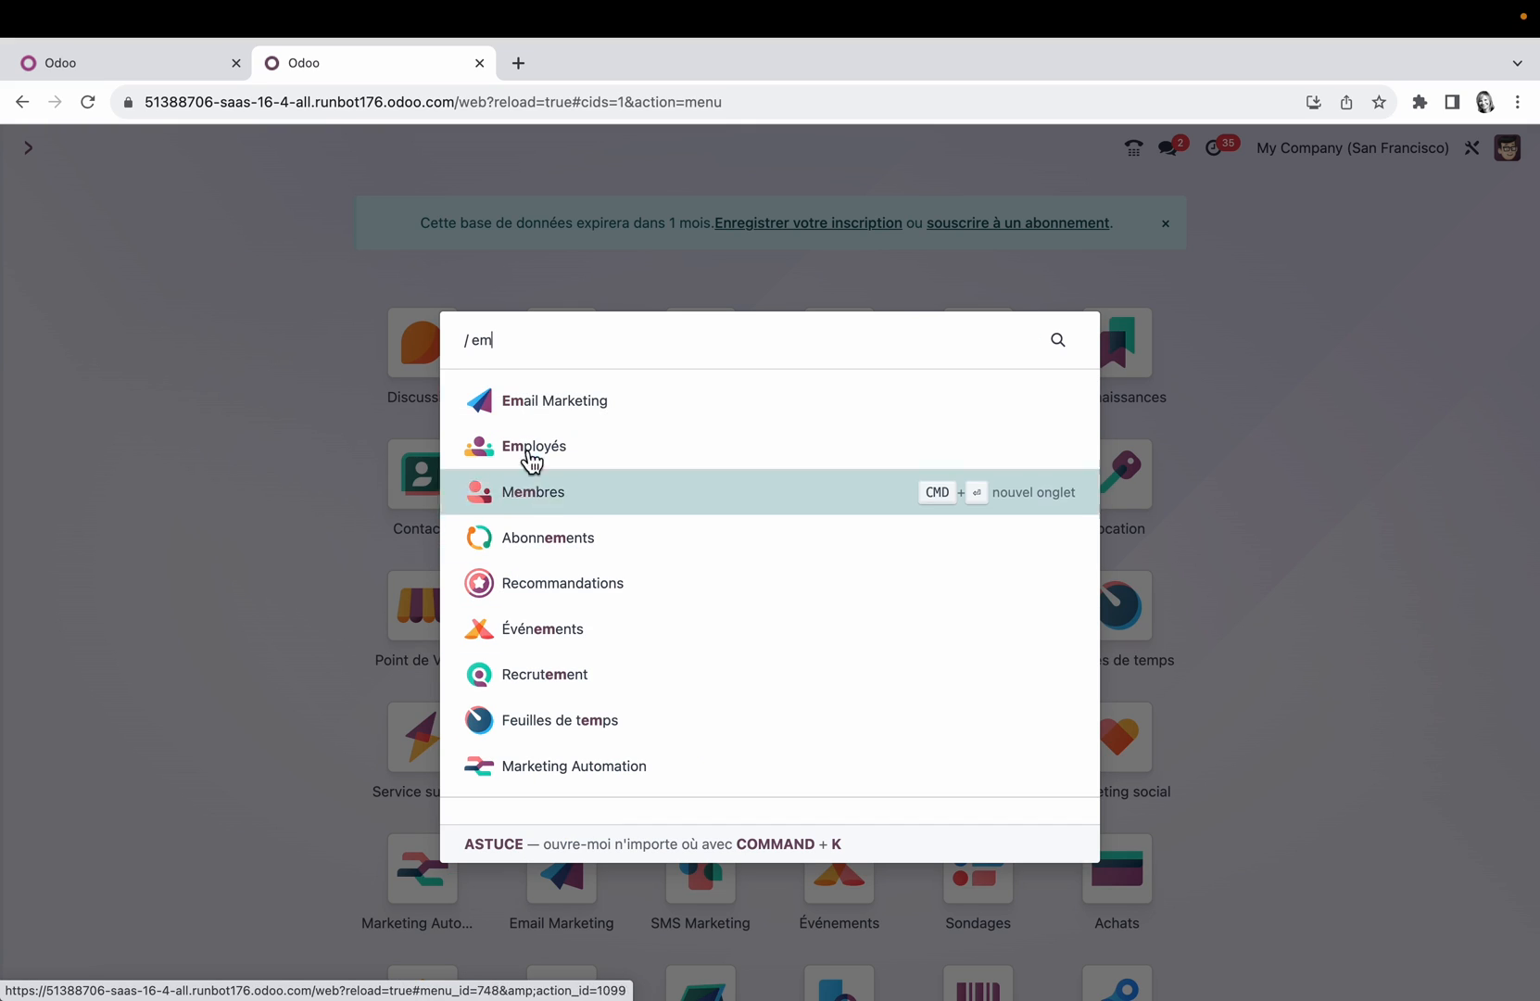
click(556, 402)
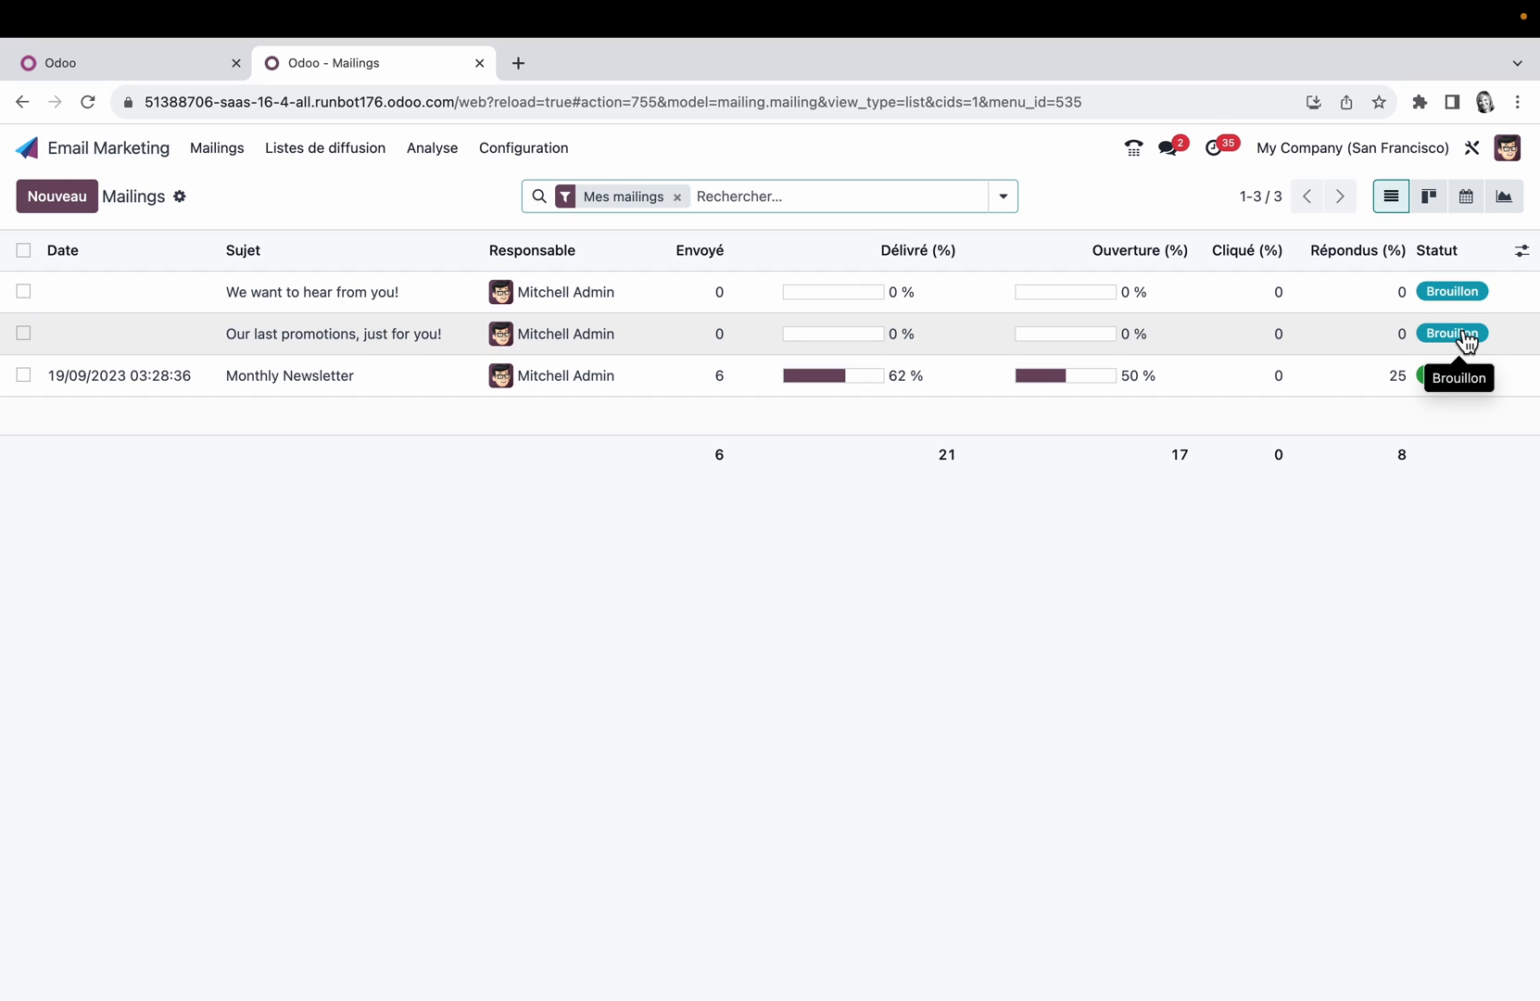
Step: Show the mailings in kanban view, and fold and unfold the Brouillon column
click(1438, 214)
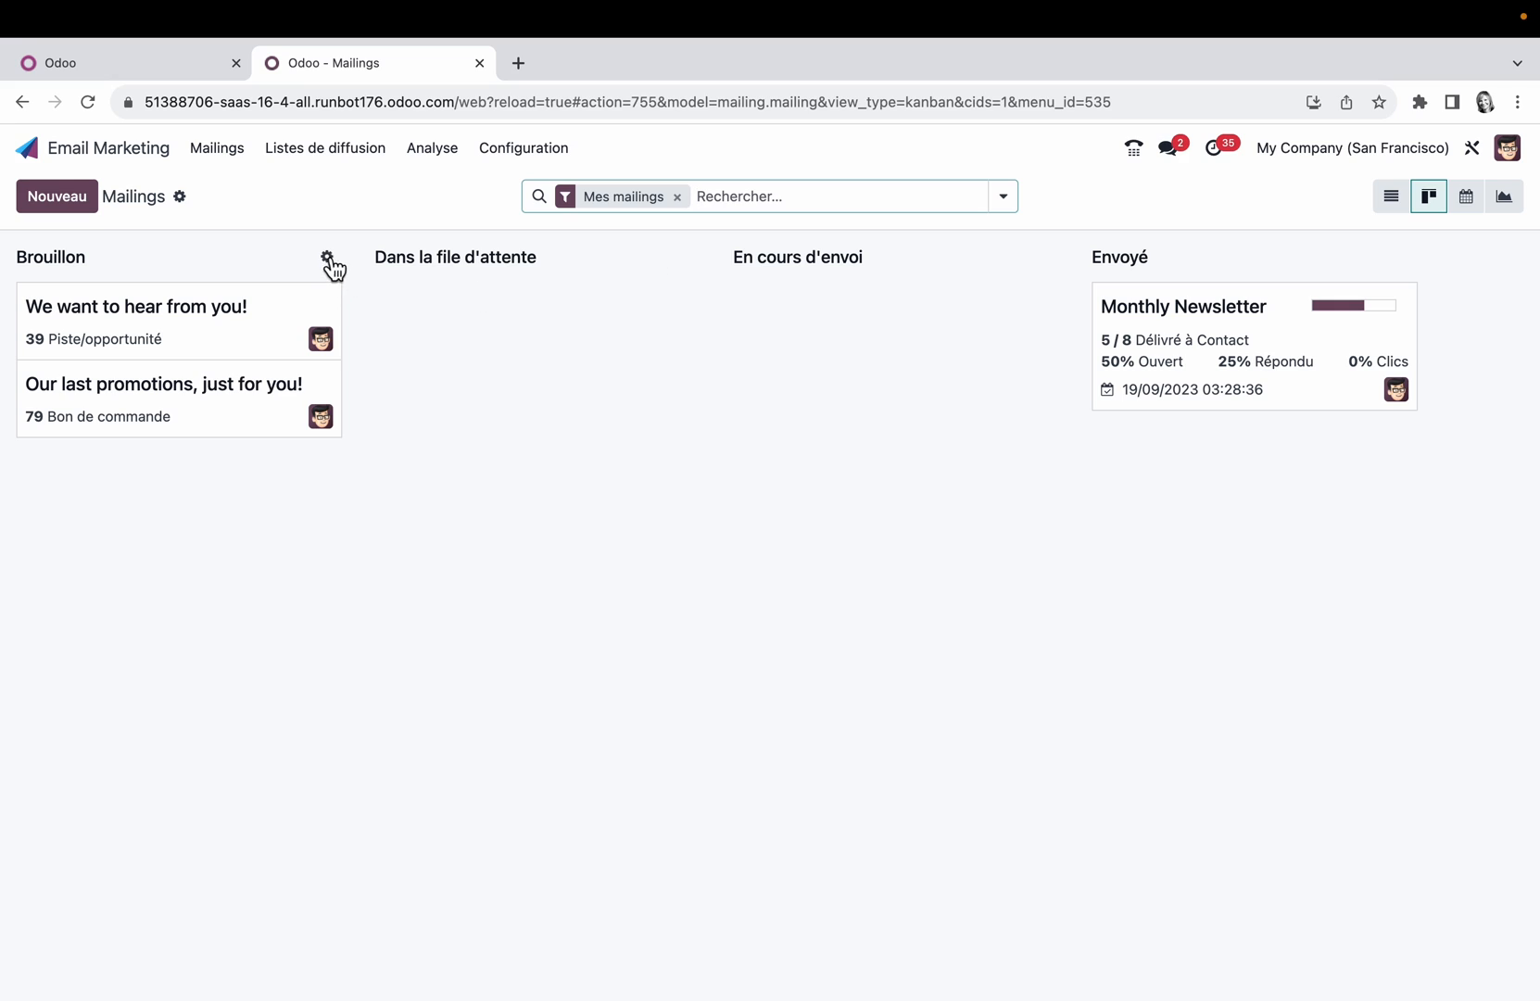
click(327, 259)
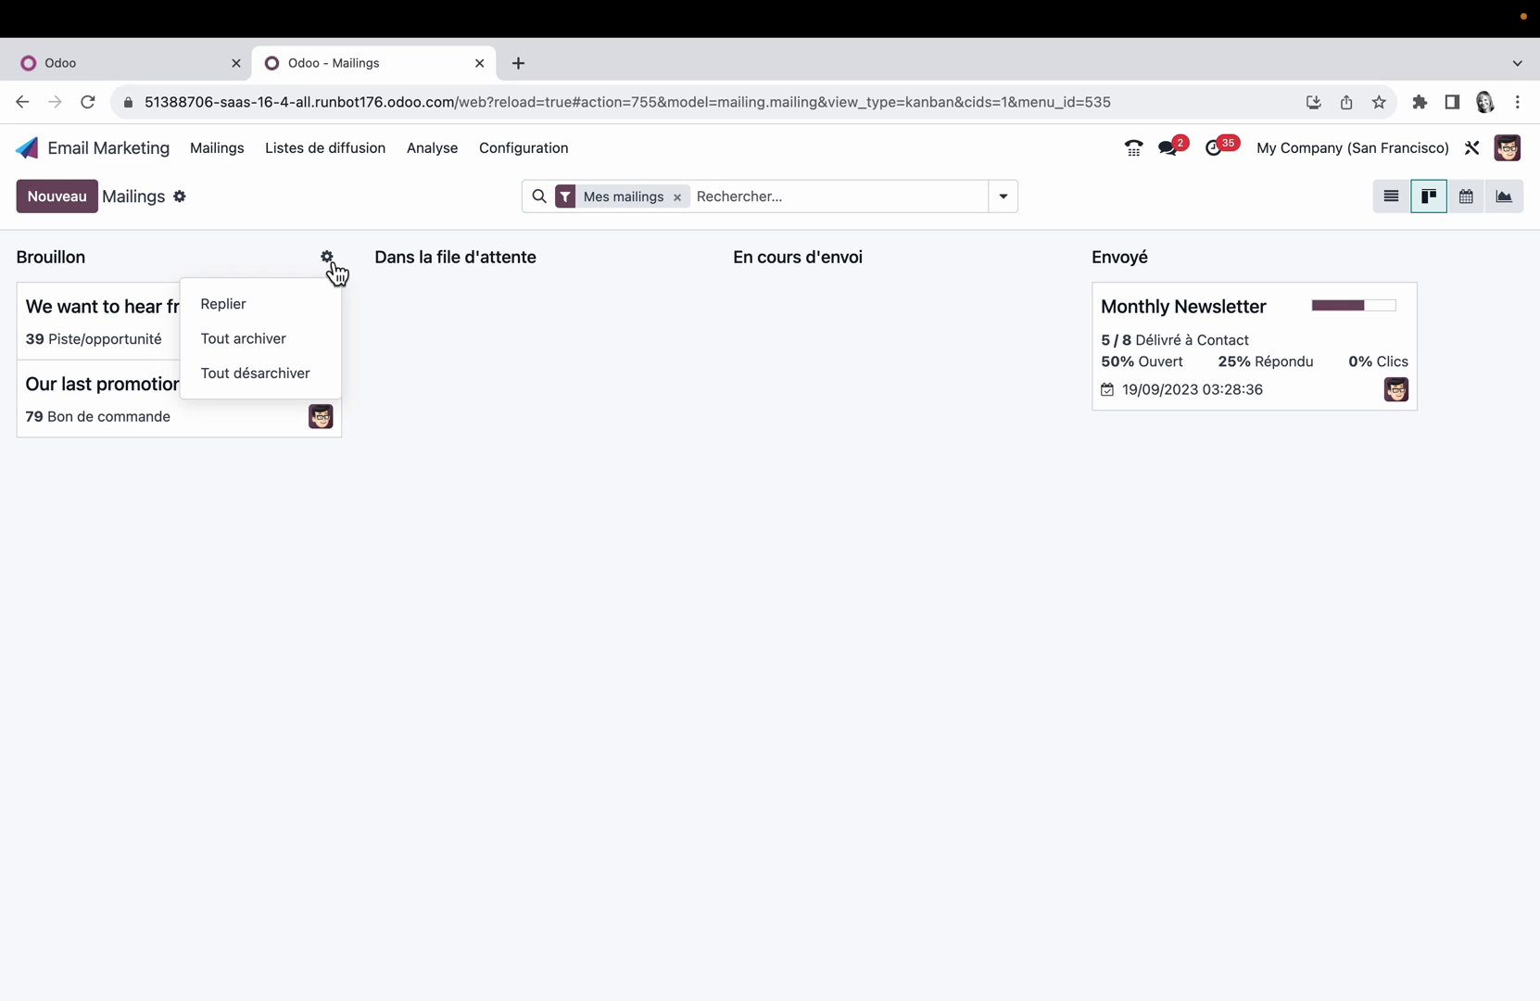
click(224, 309)
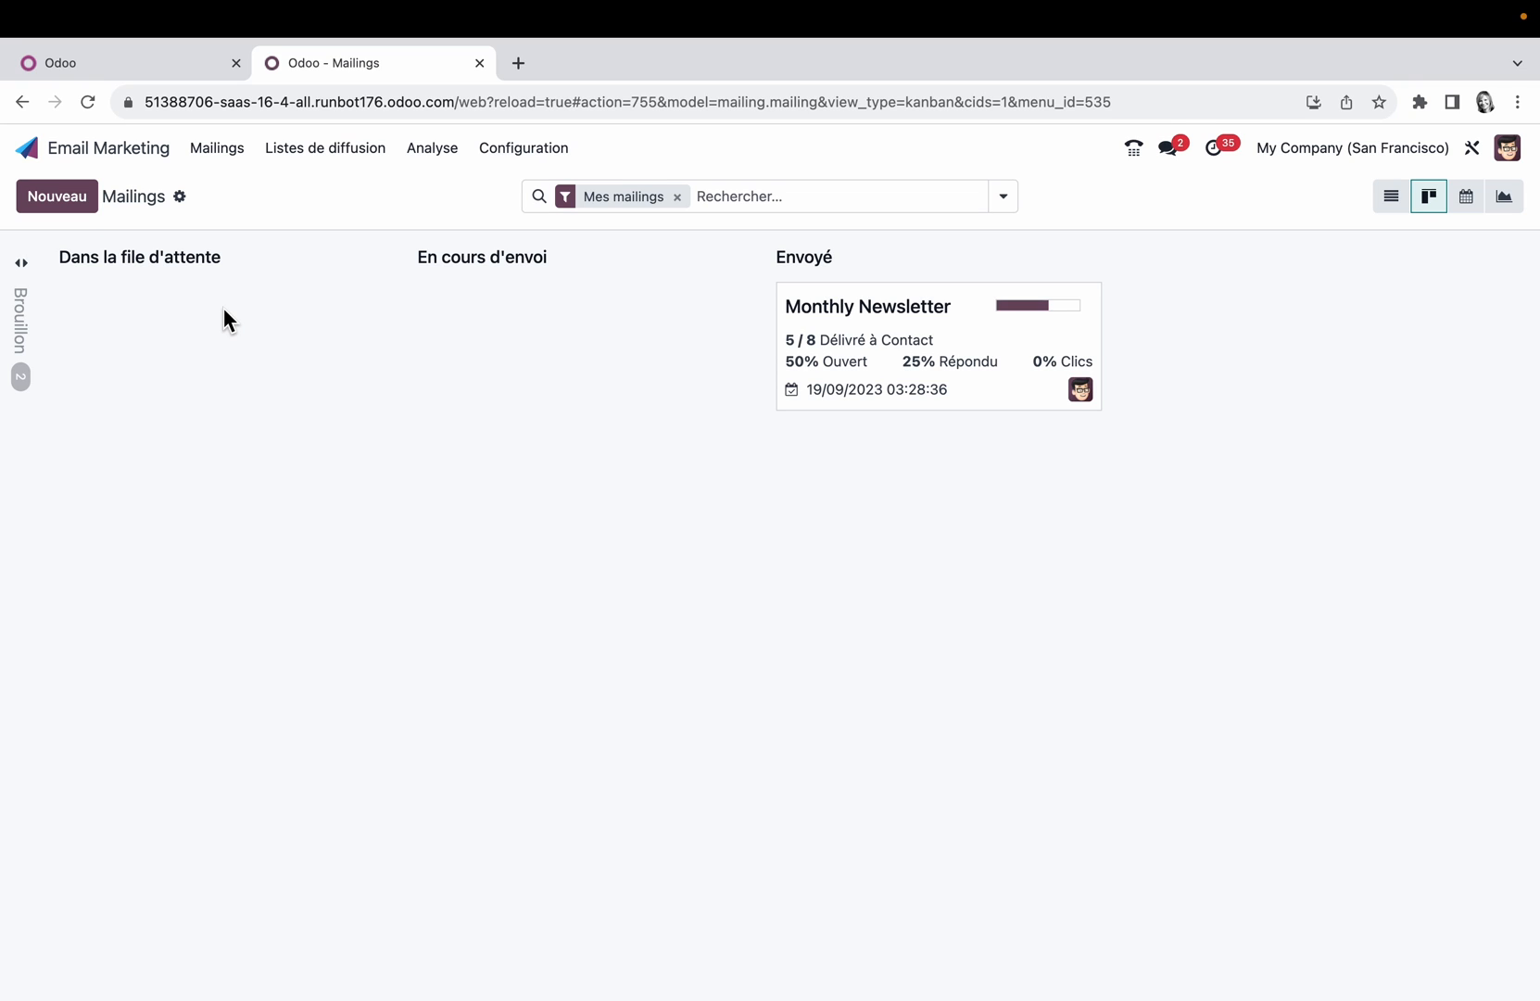
click(26, 274)
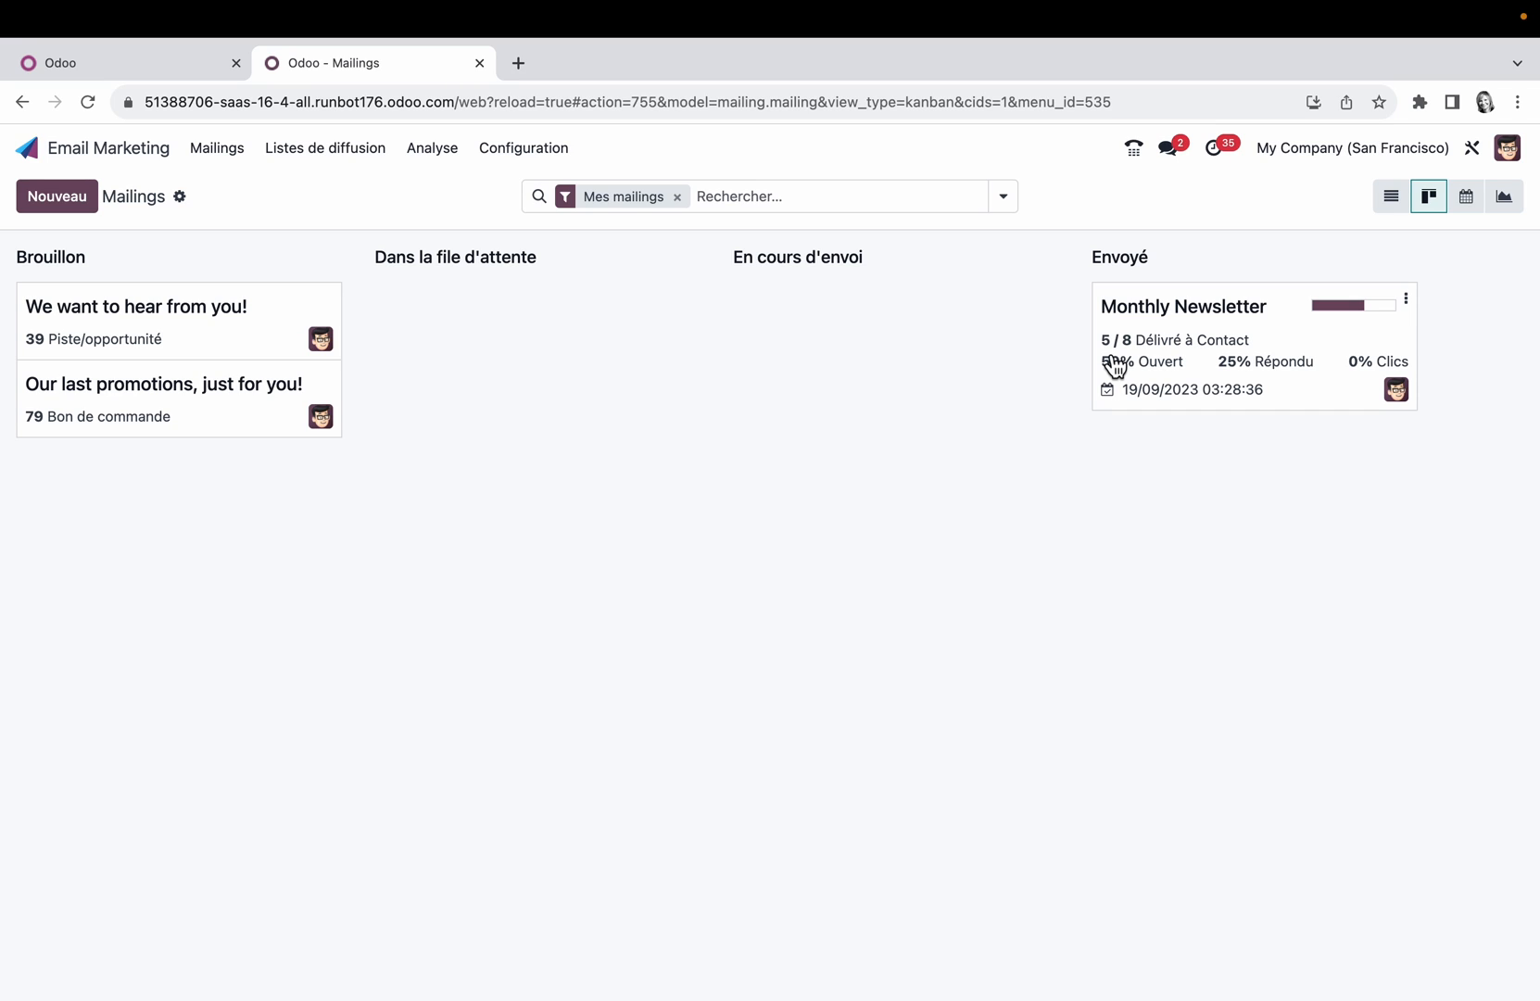
Step: View the mailings as a list, calendar and graph, and open the mass mailing analysis report
click(1397, 209)
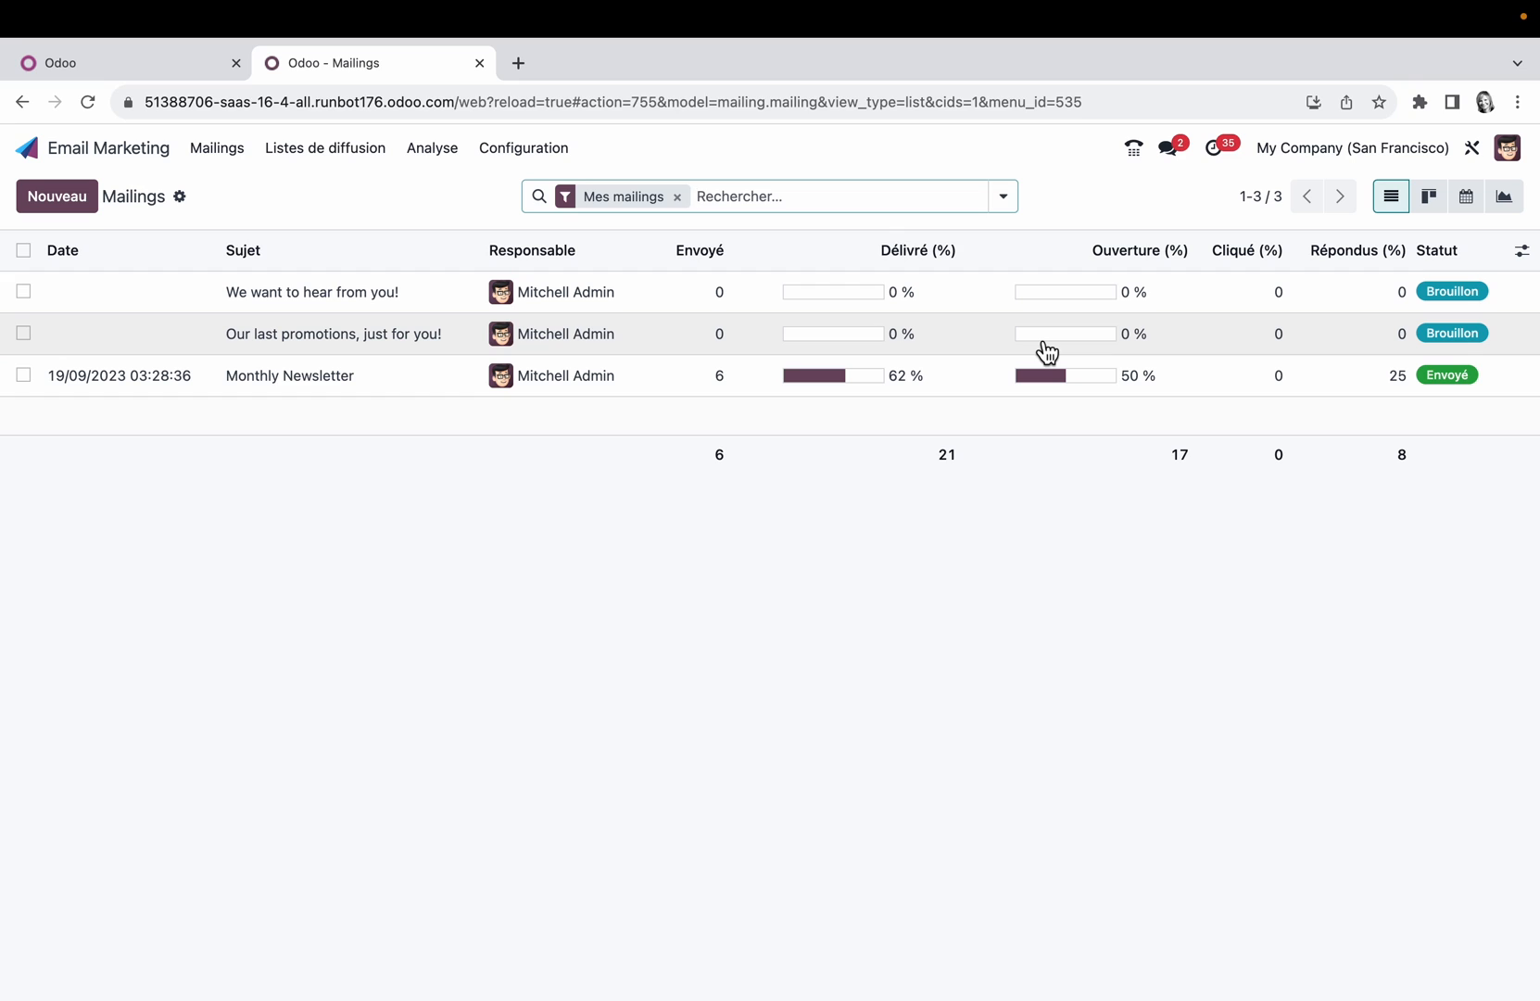
click(1471, 203)
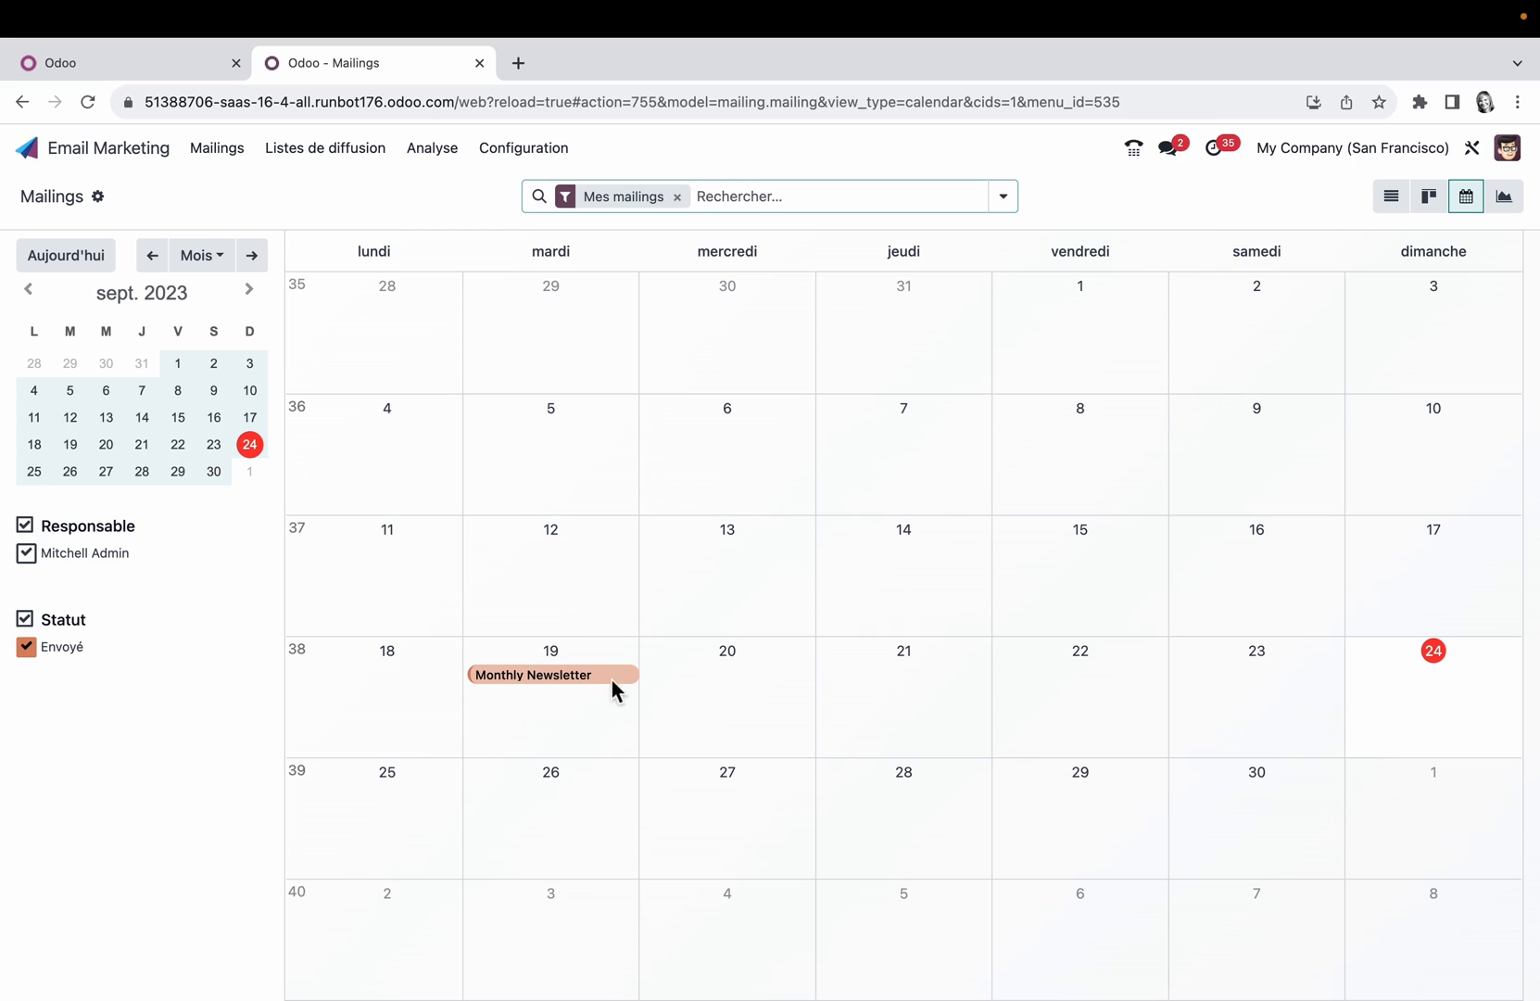
click(1518, 200)
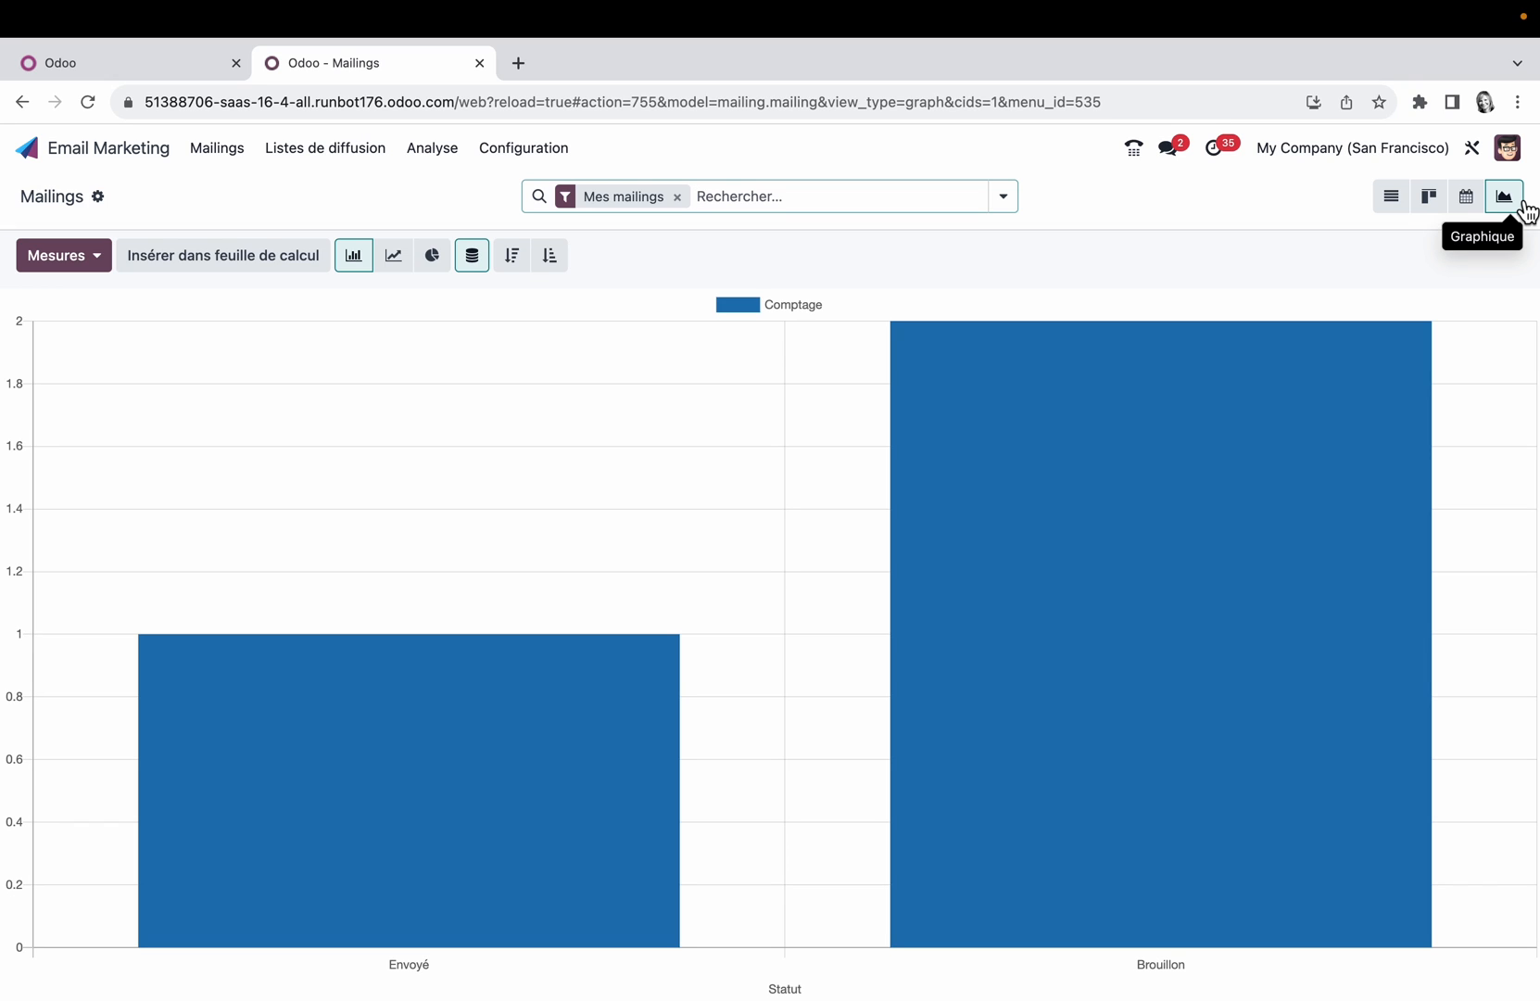
click(447, 161)
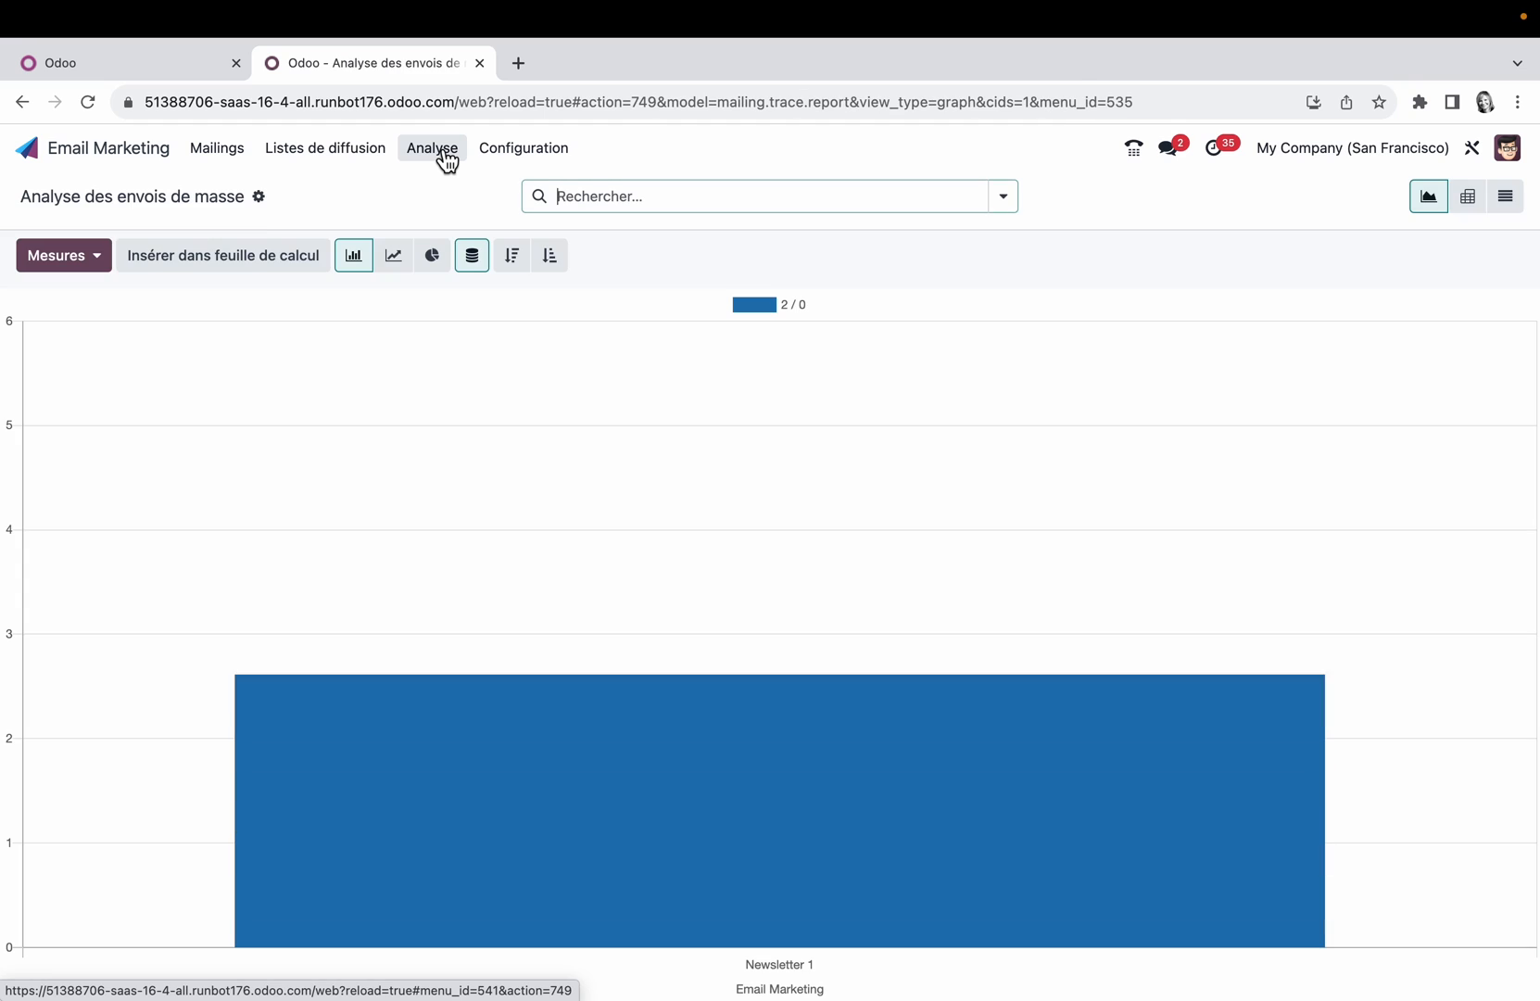
Step: Open the Monthly Newsletter record from the mailings list and examine its email body
click(219, 150)
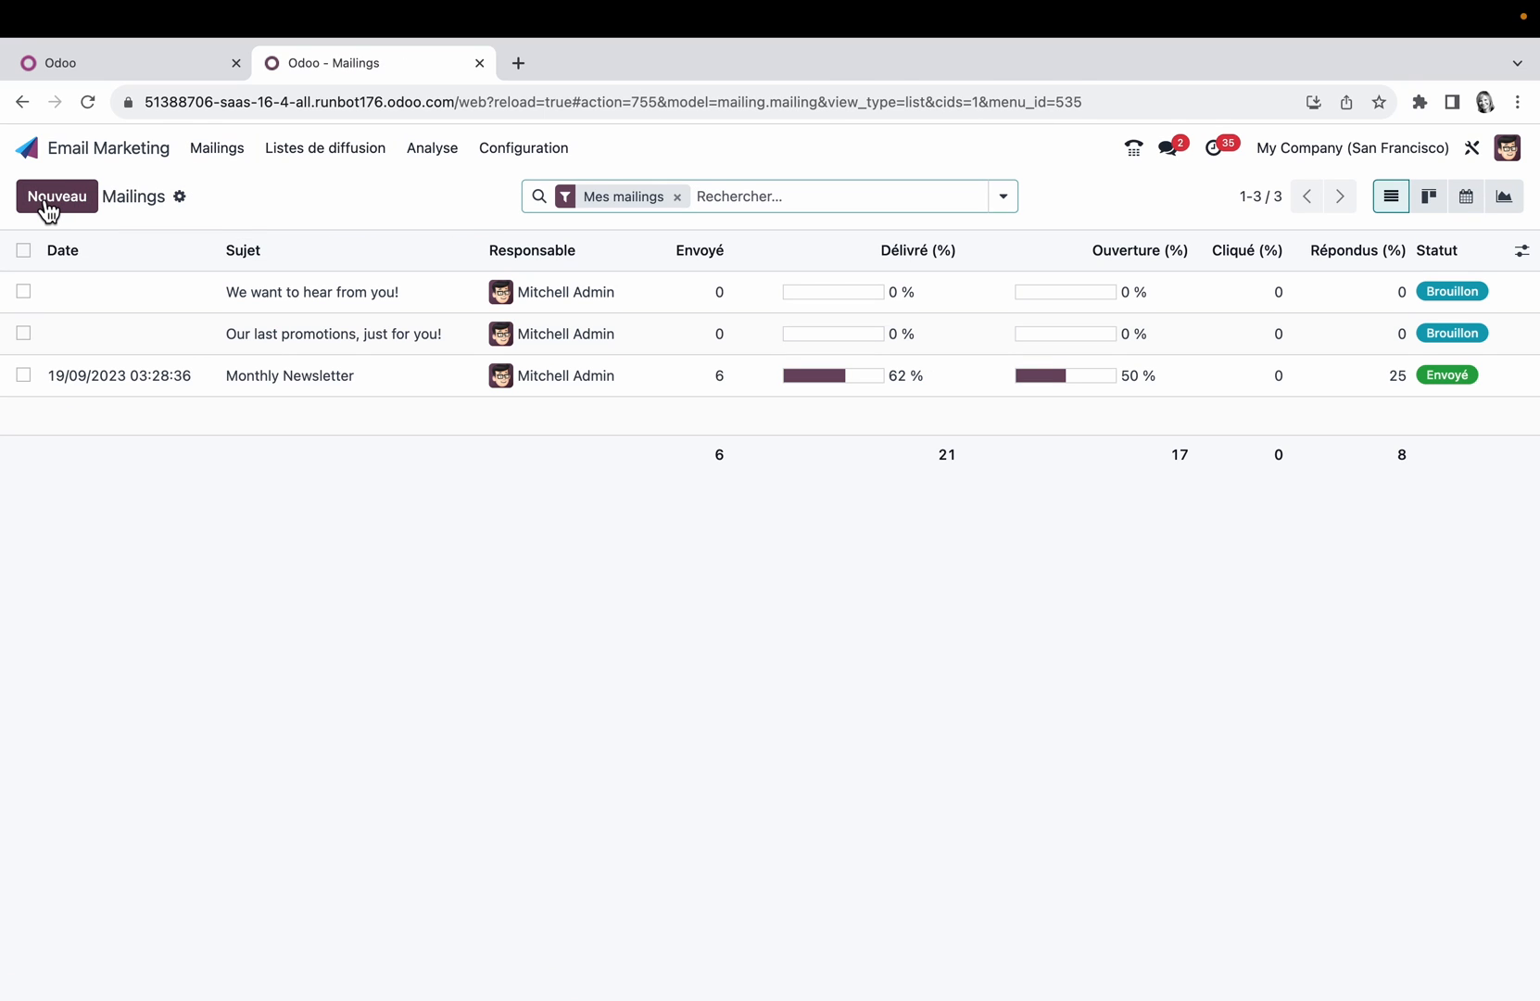
click(326, 383)
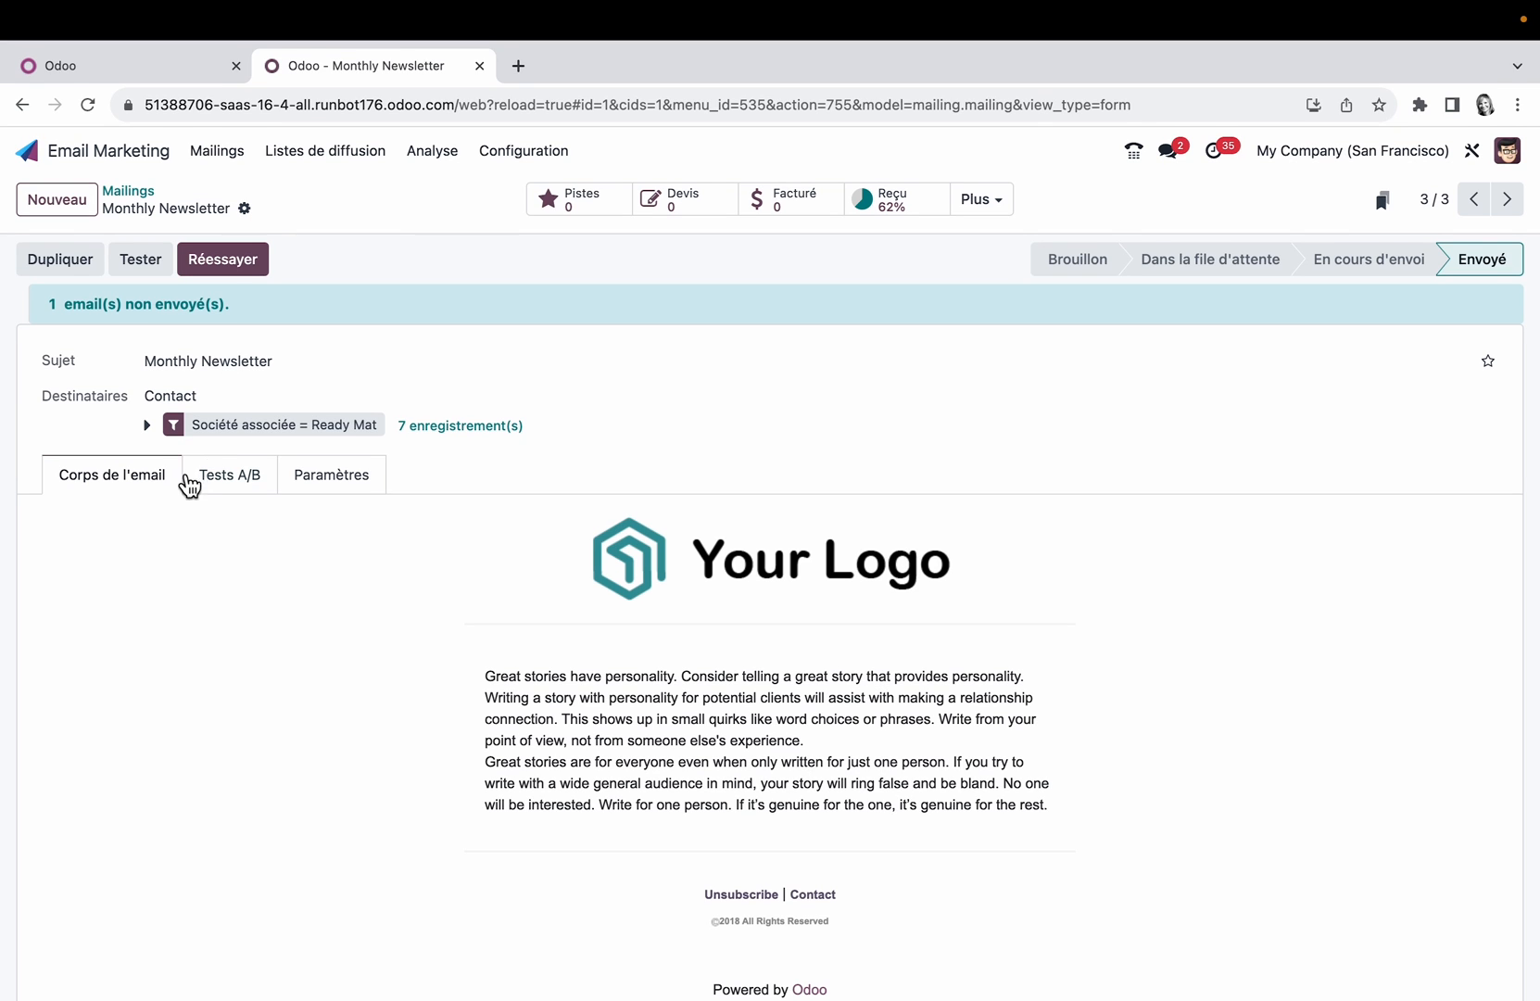
scroll(801, 716, down, 4)
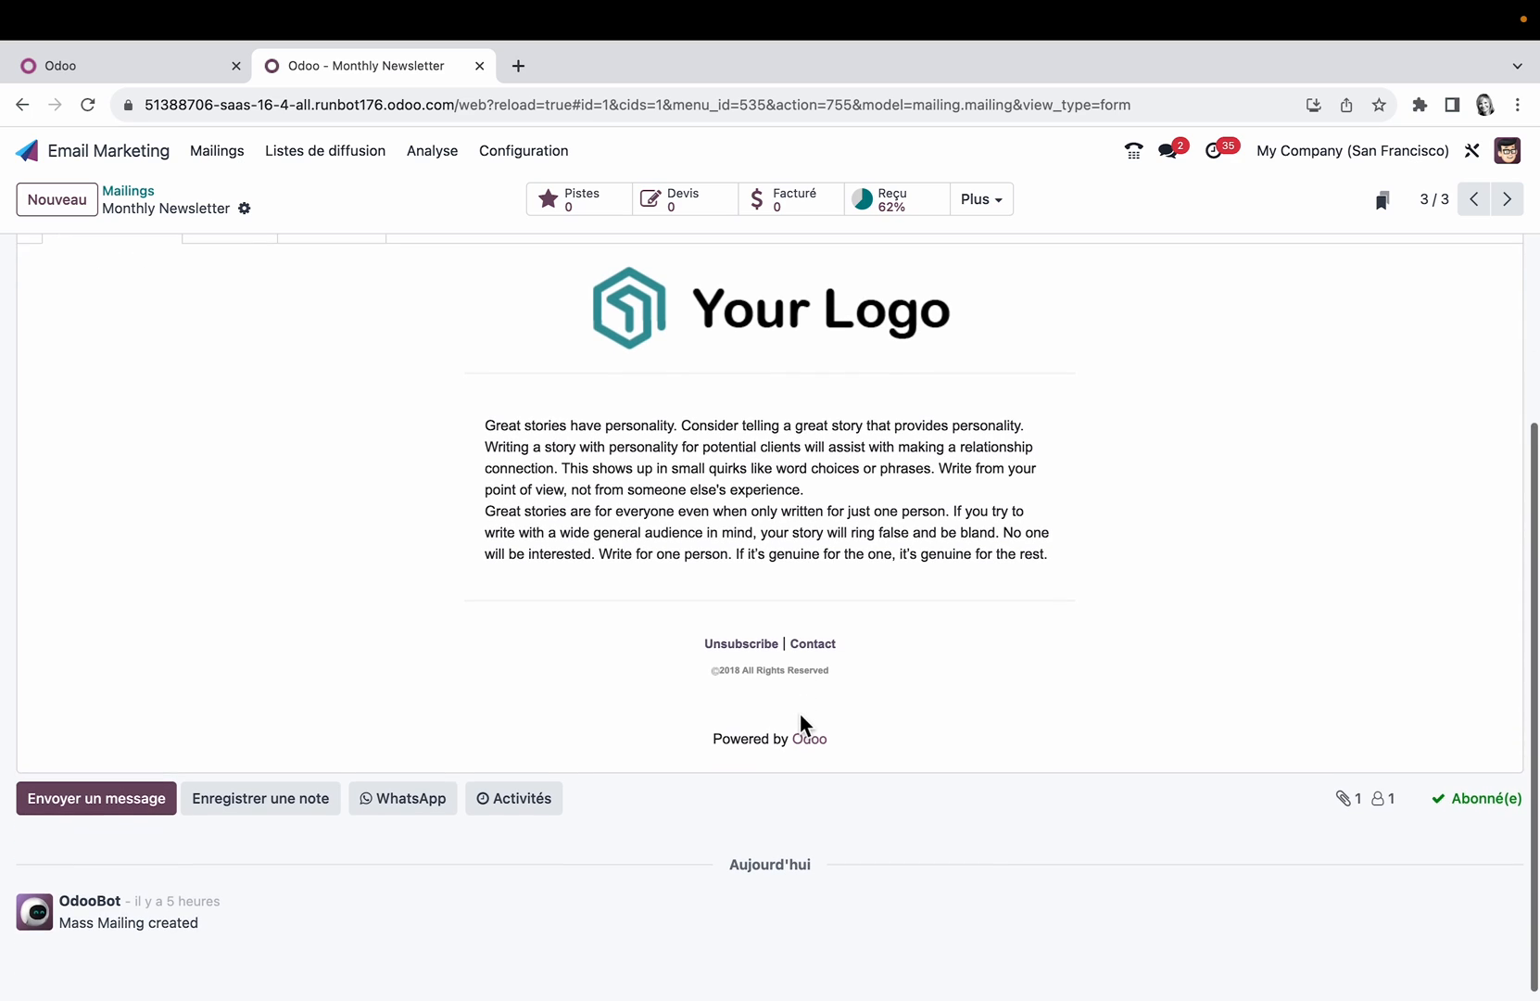
scroll(800, 720, up, 5)
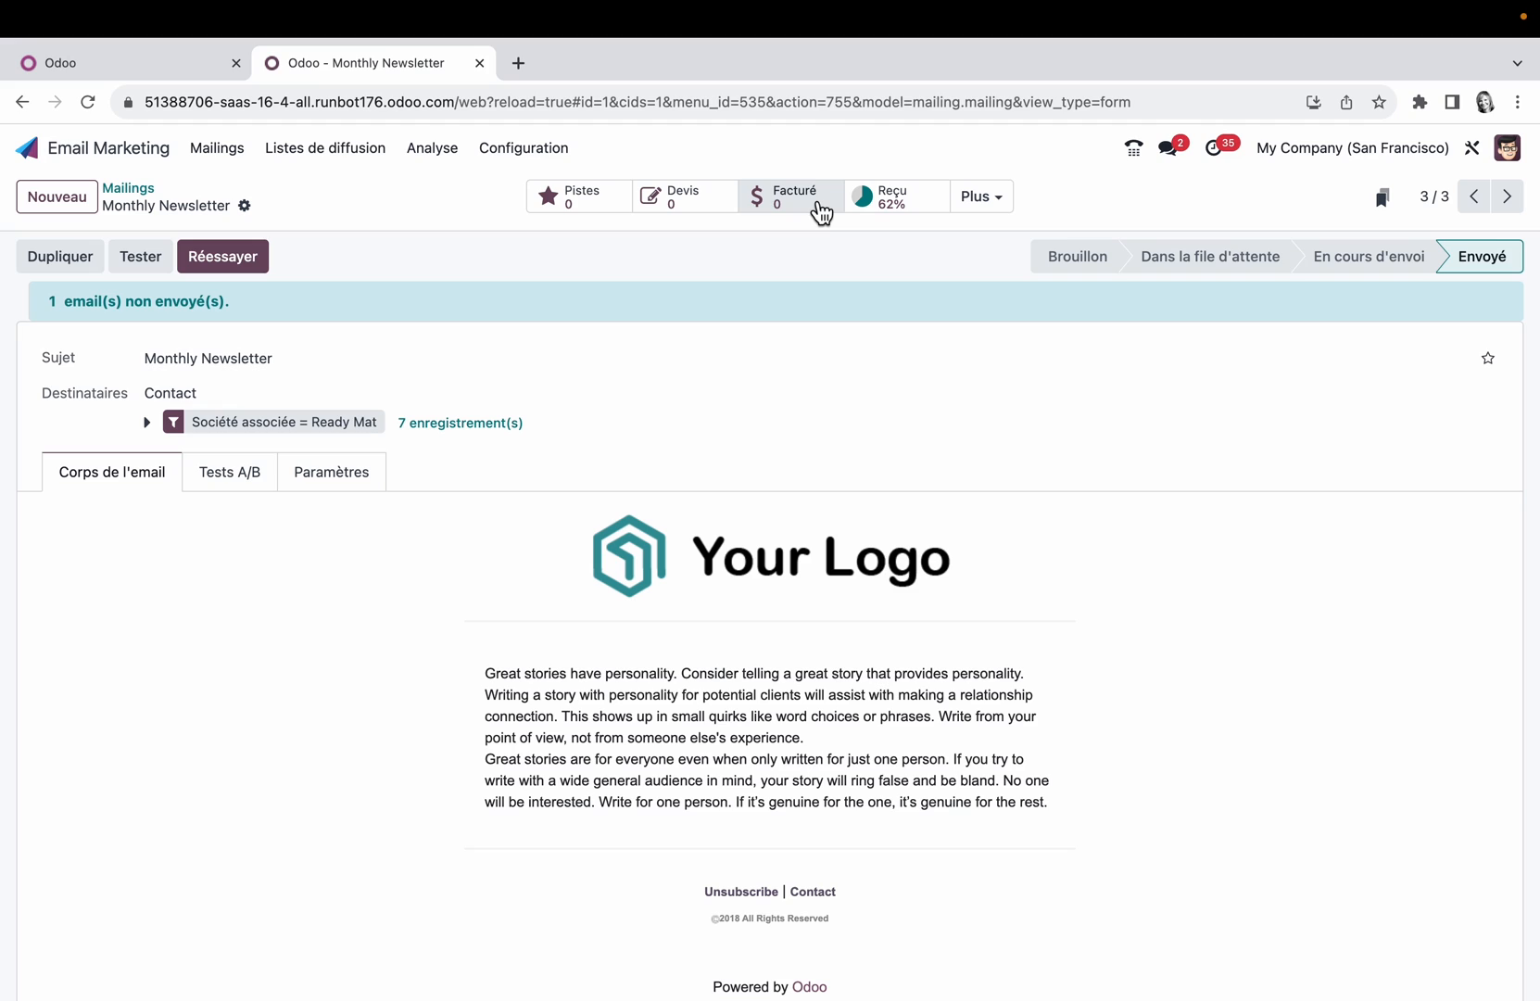
Step: Examine the newsletter's additional mailing statistics and its option for adding it to the personal dashboard
click(1002, 211)
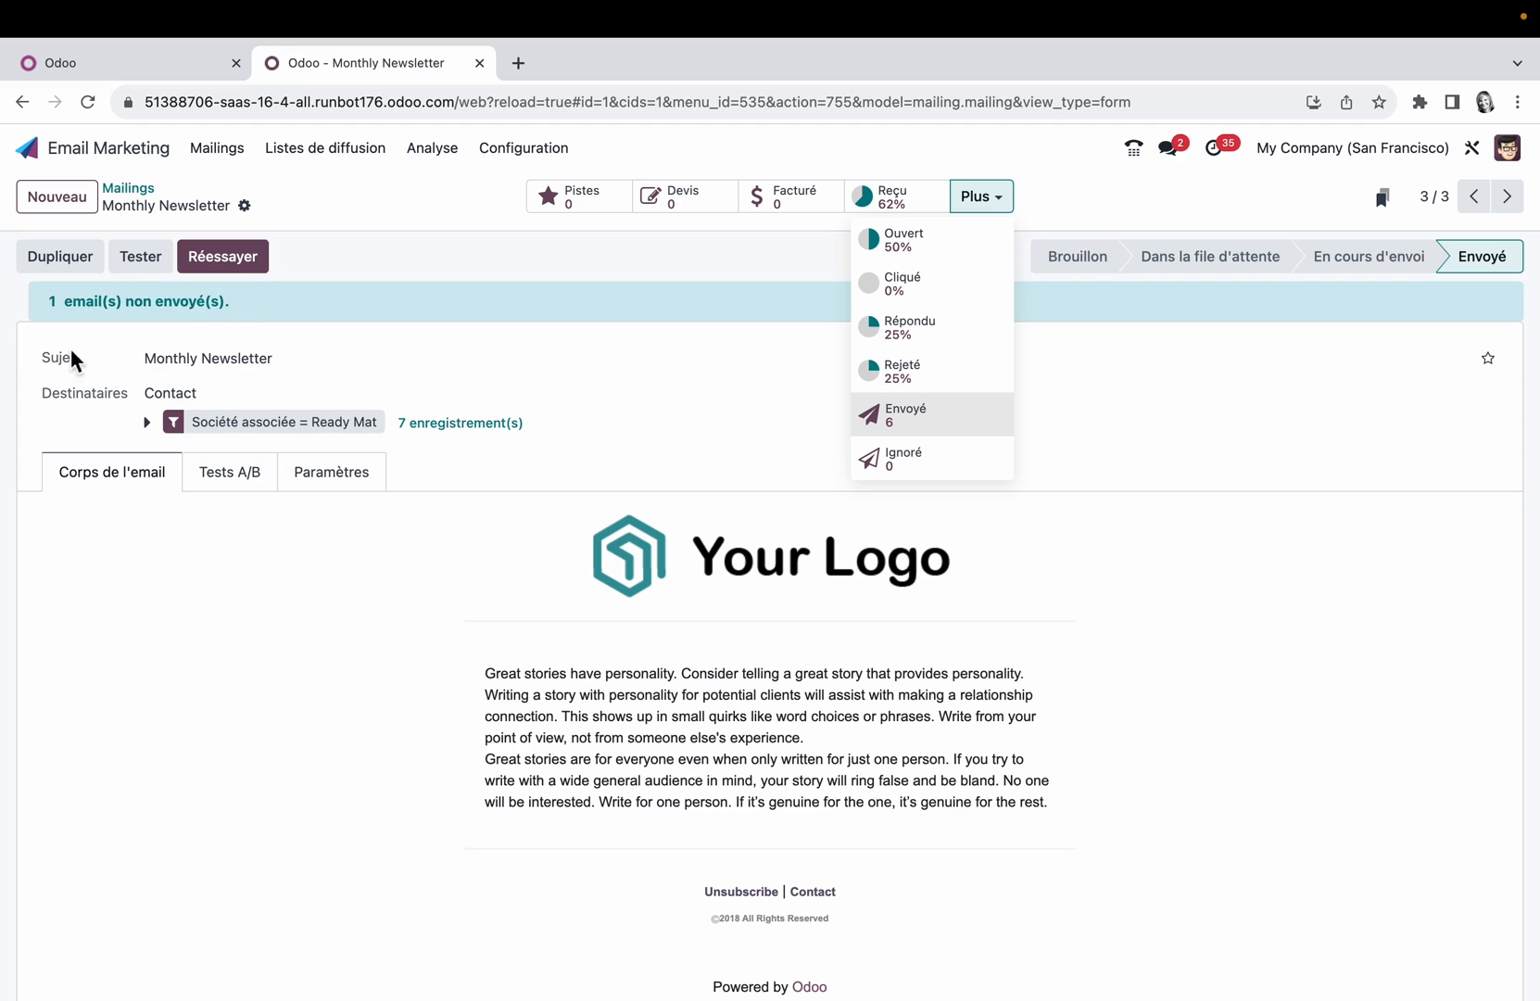
click(269, 350)
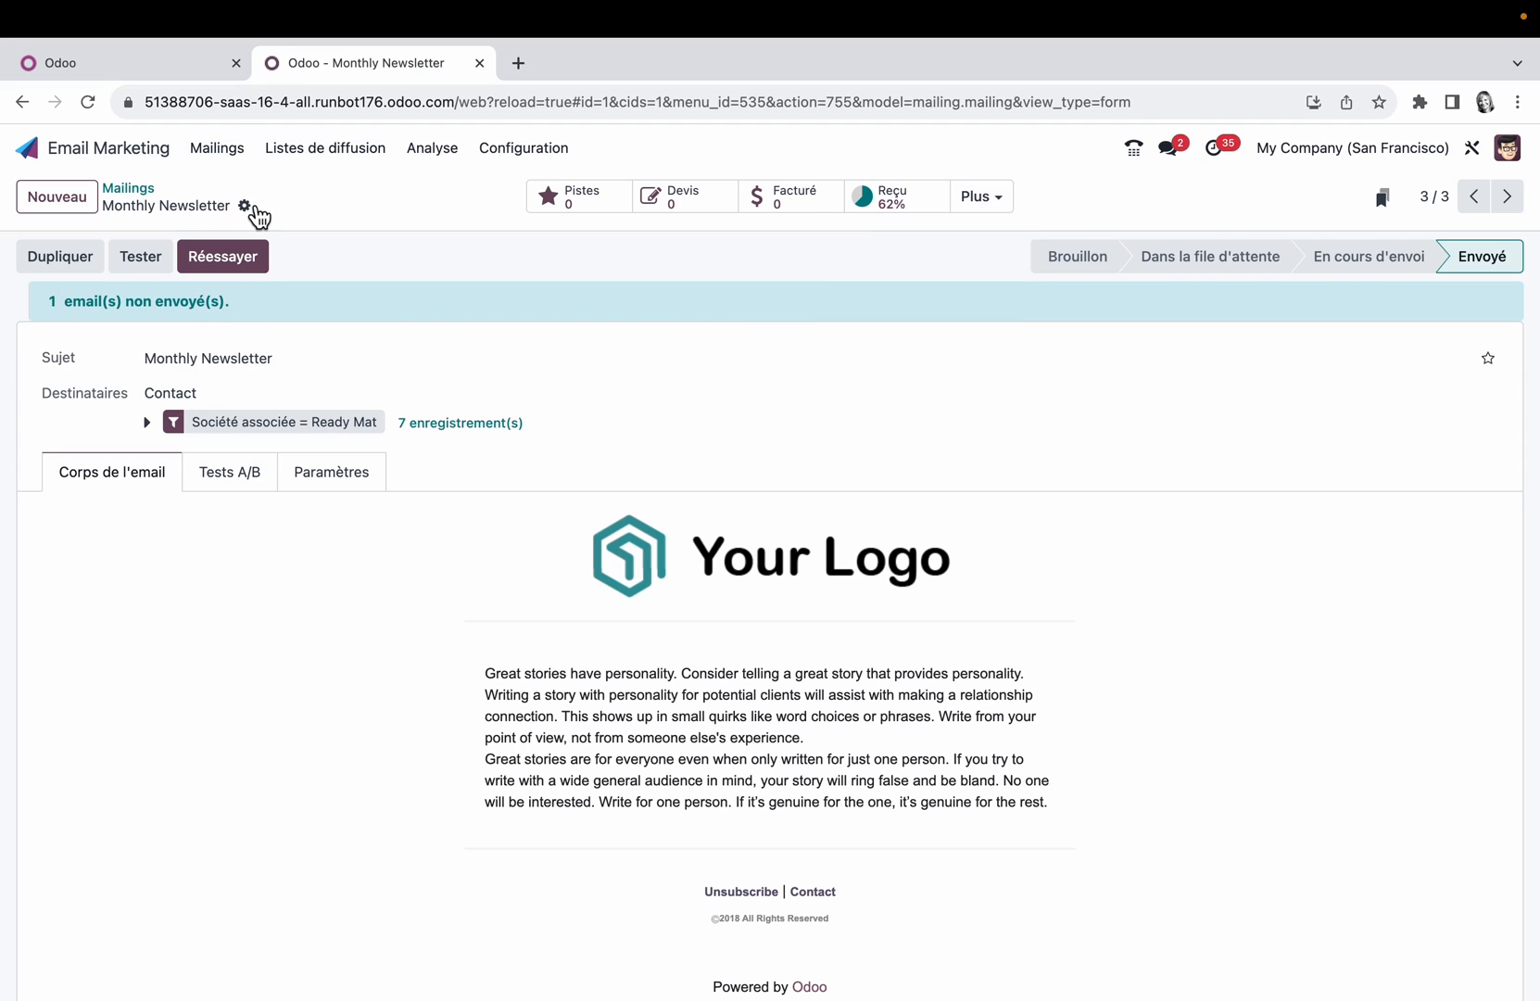
click(252, 208)
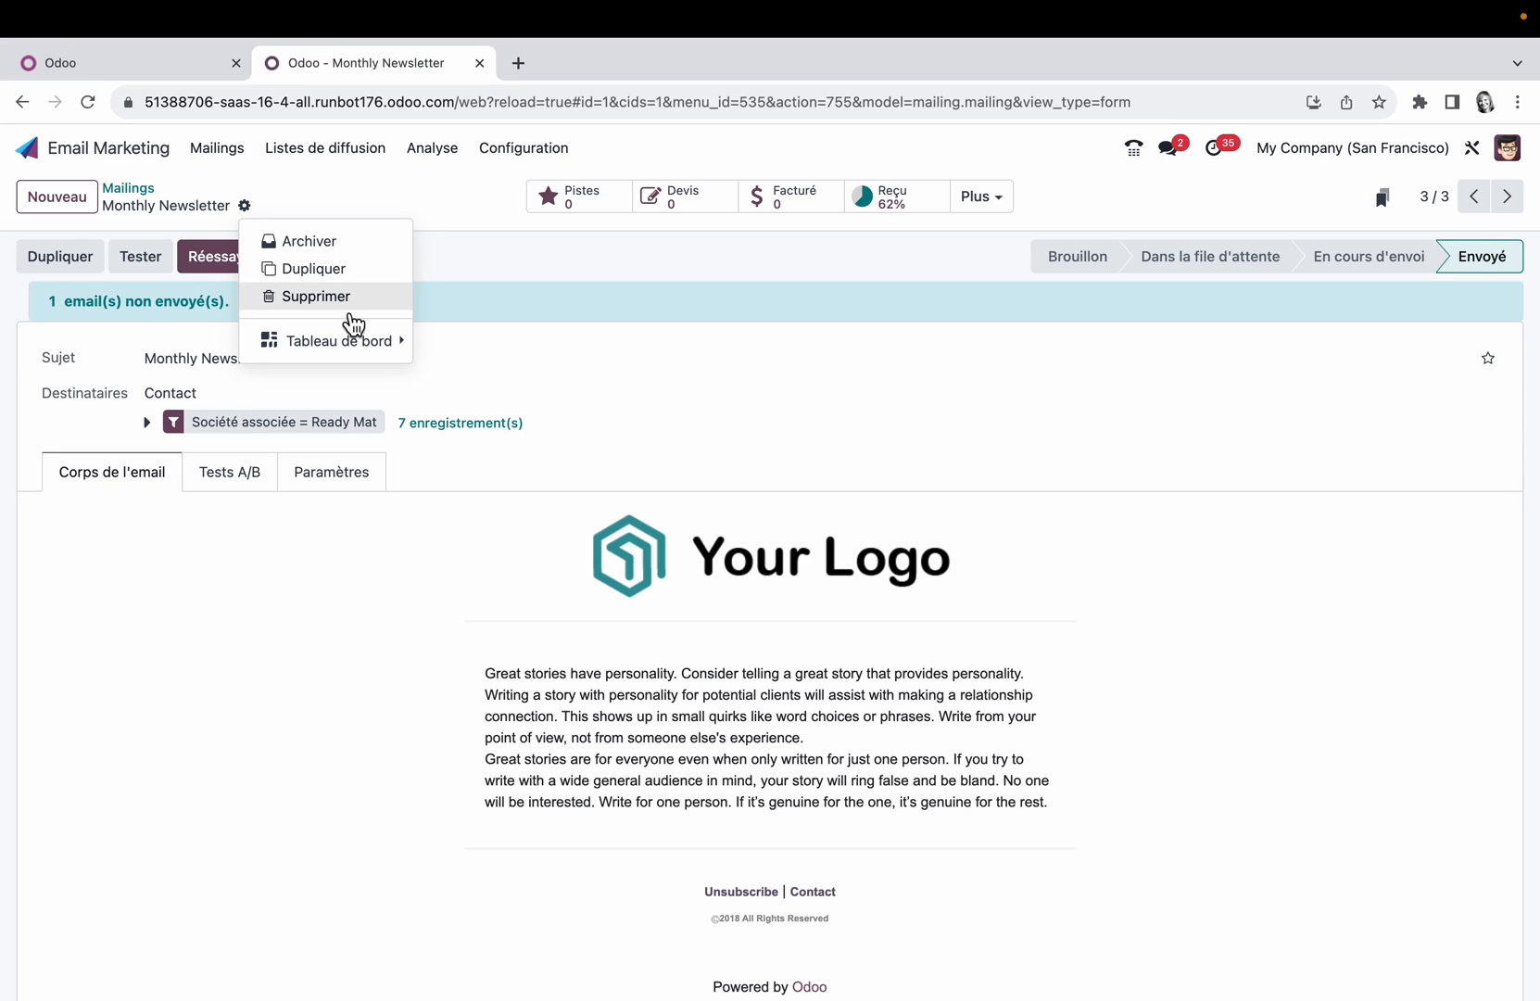
click(355, 345)
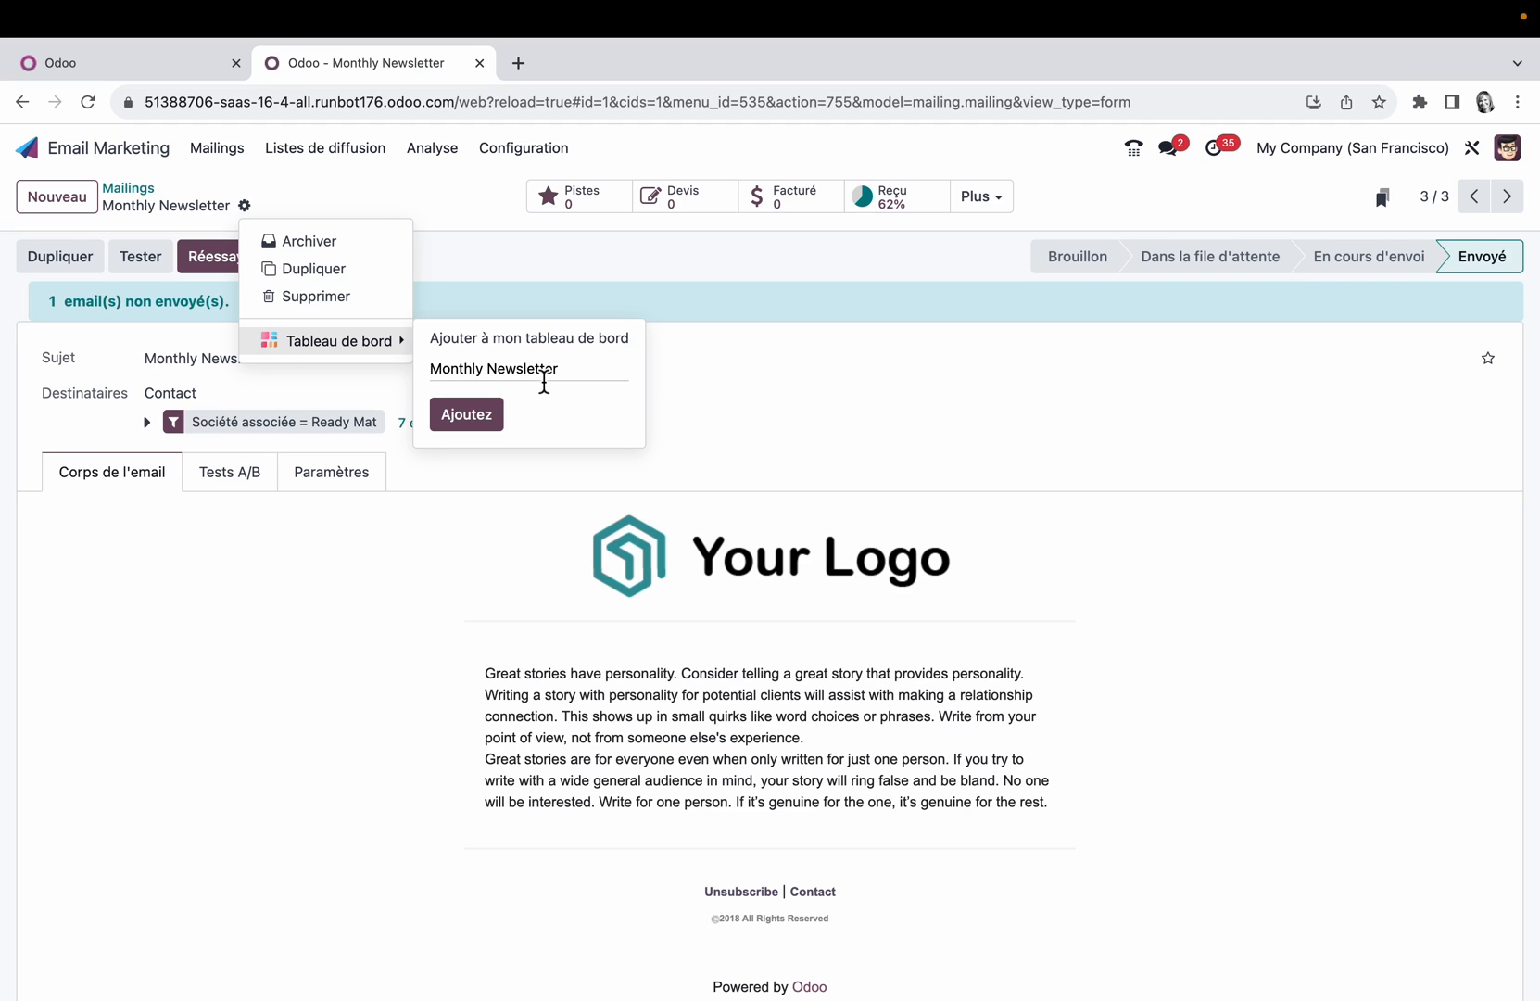
Step: Examine the newsletter's A/B test option and its email content and follow-up parameters
click(248, 482)
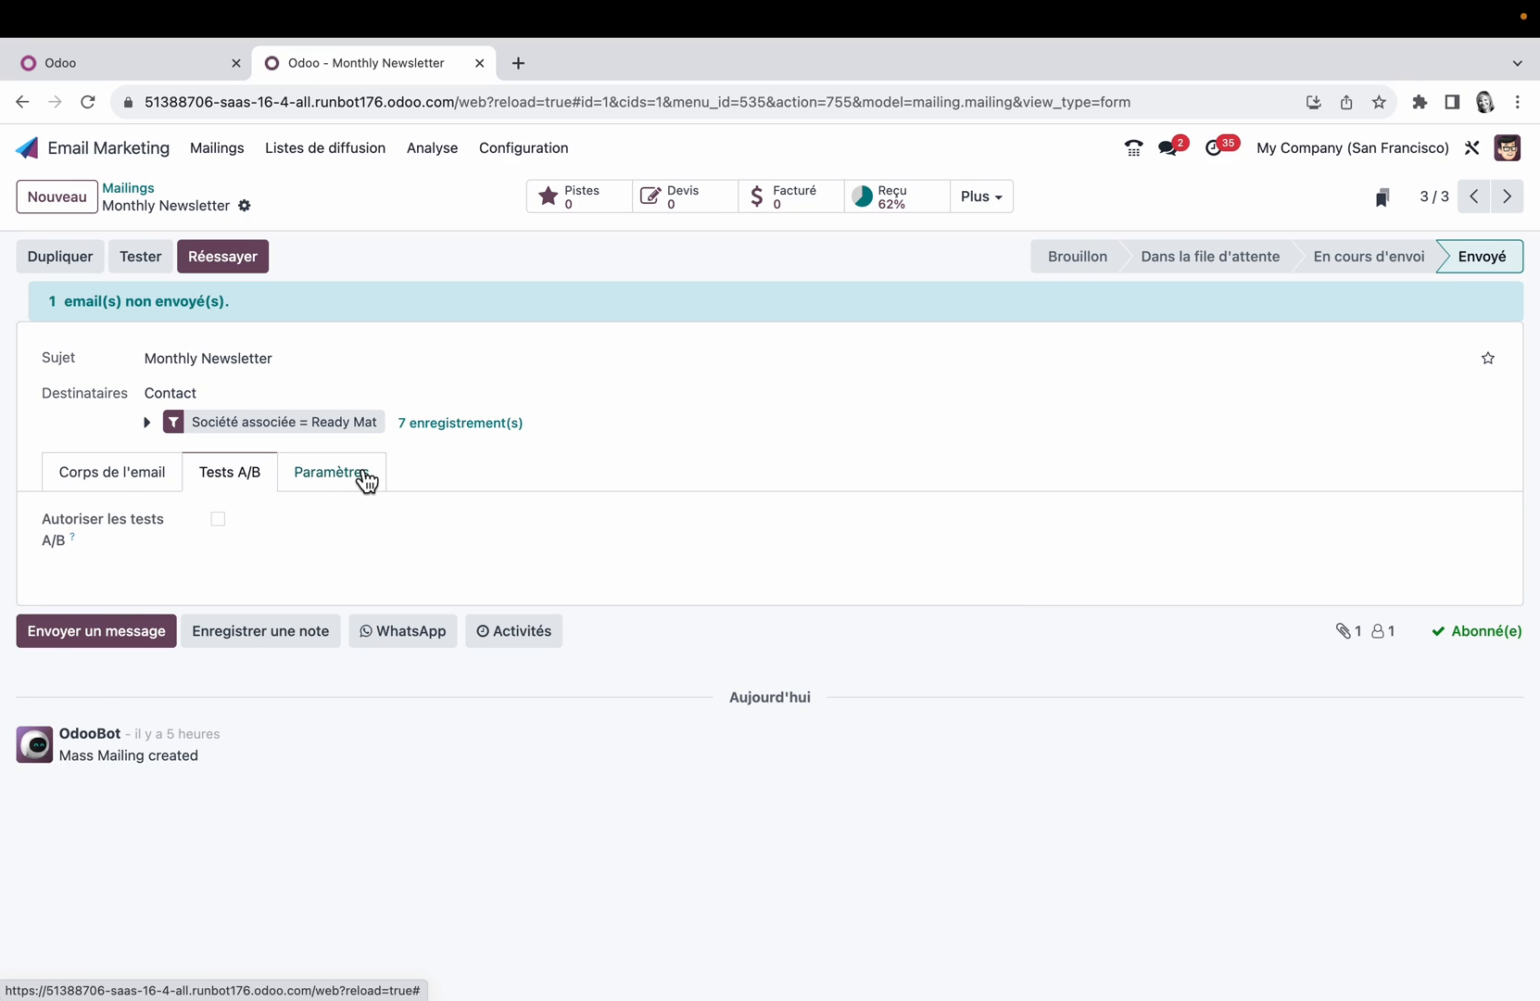
click(365, 479)
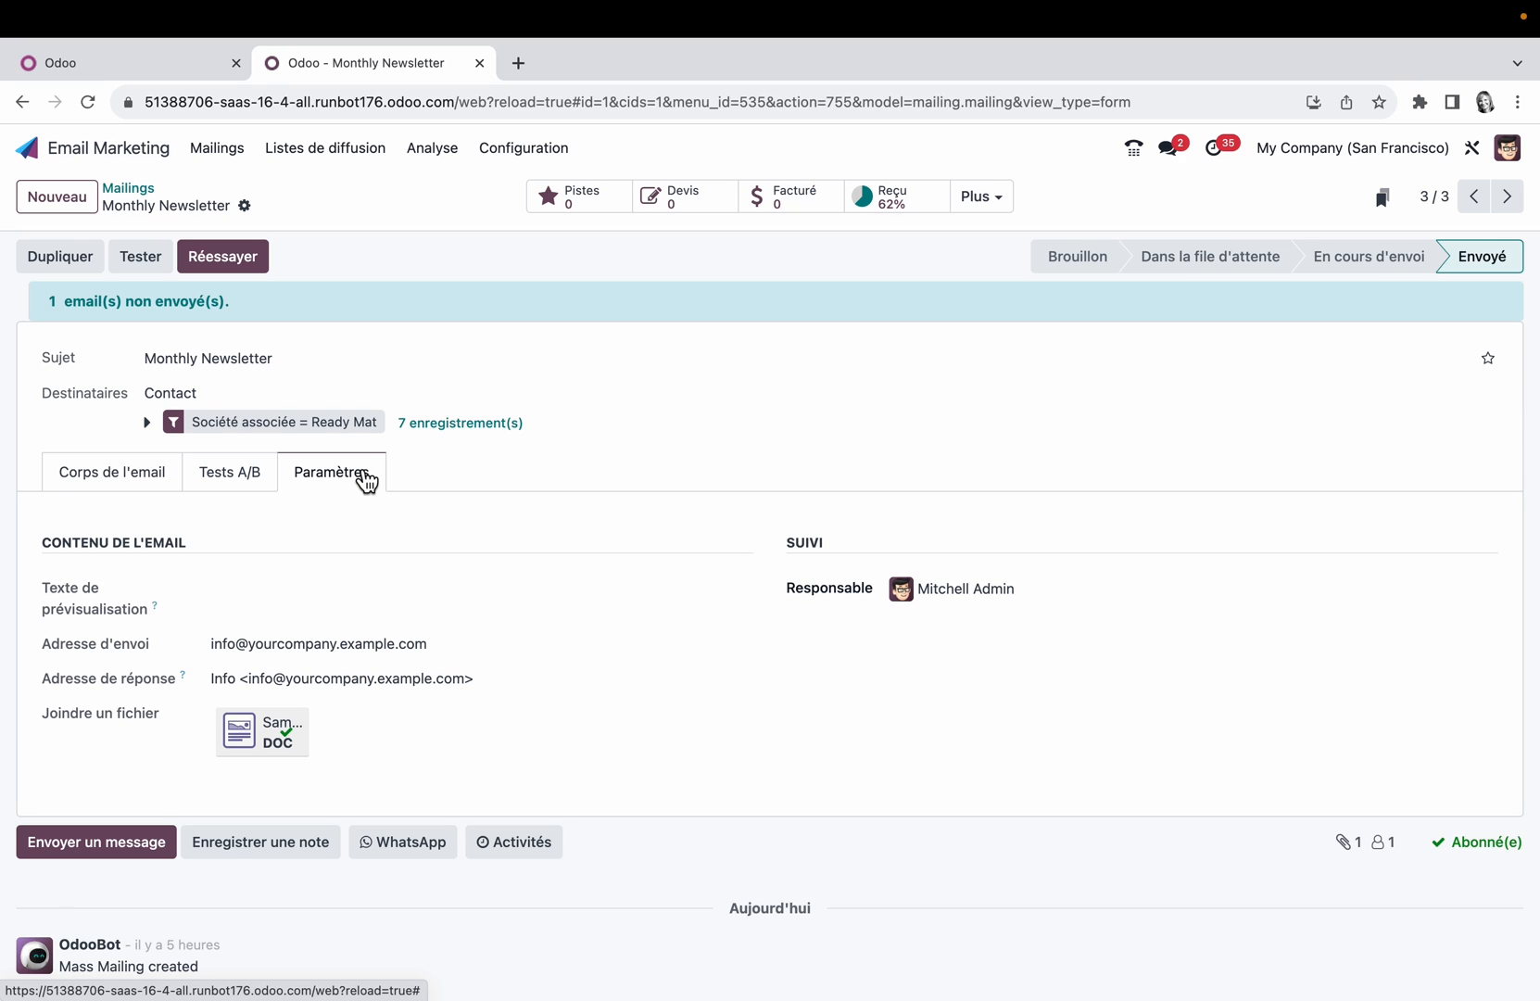
Step: Open the WhatsApp templates from the newsletter and preview the Sale Order template
scroll(366, 481, down, 2)
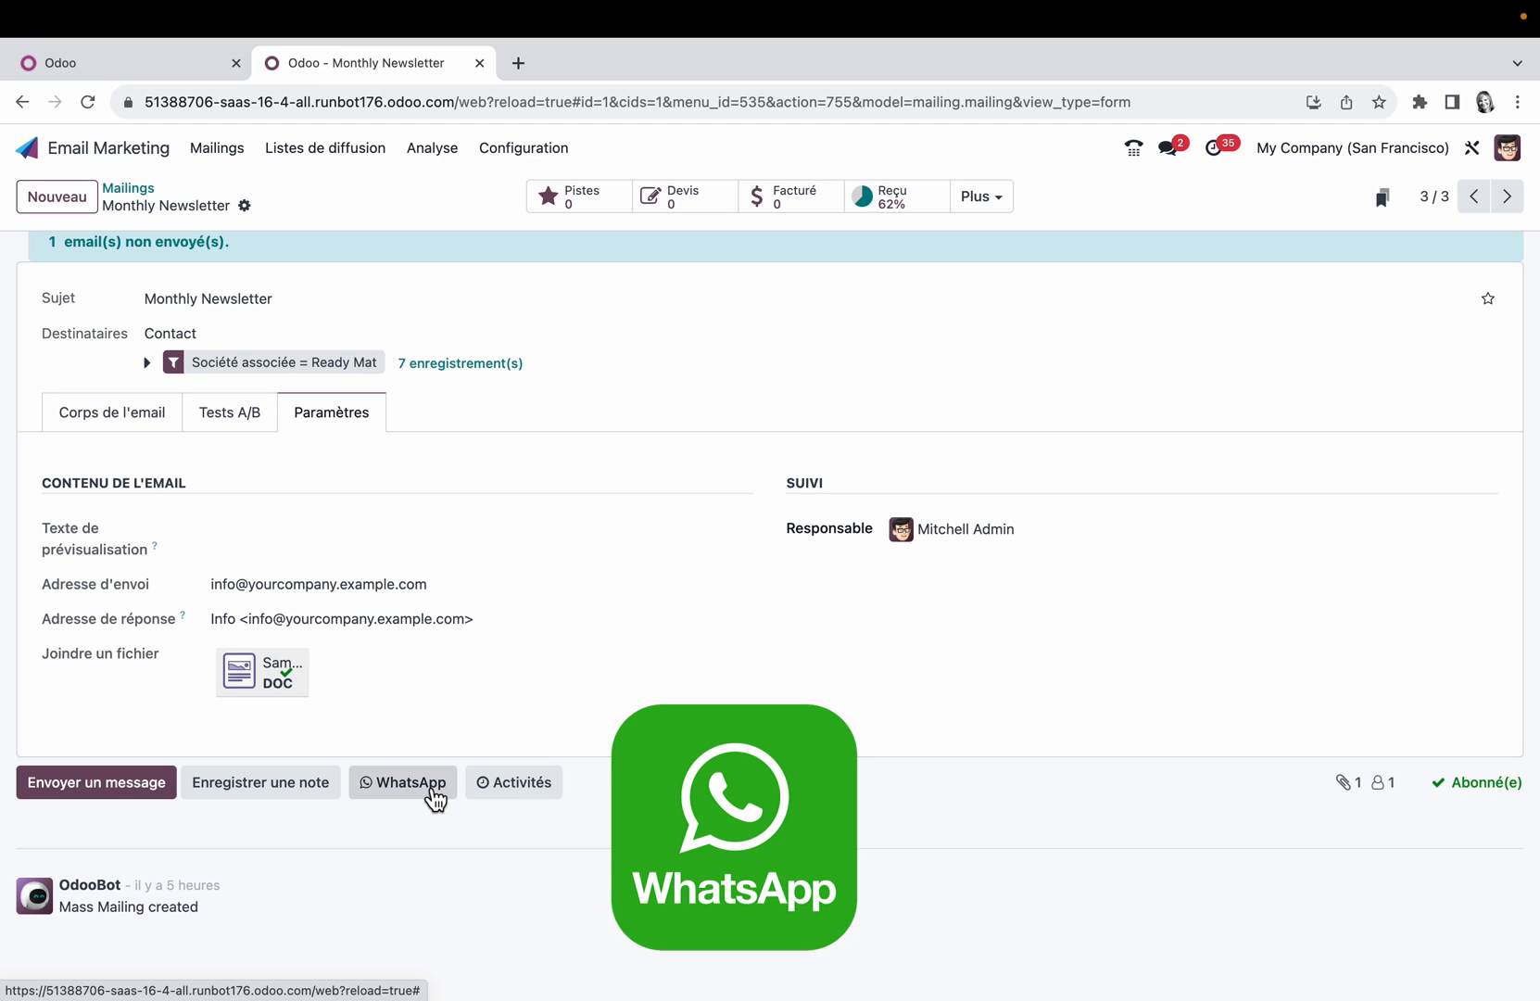
click(431, 792)
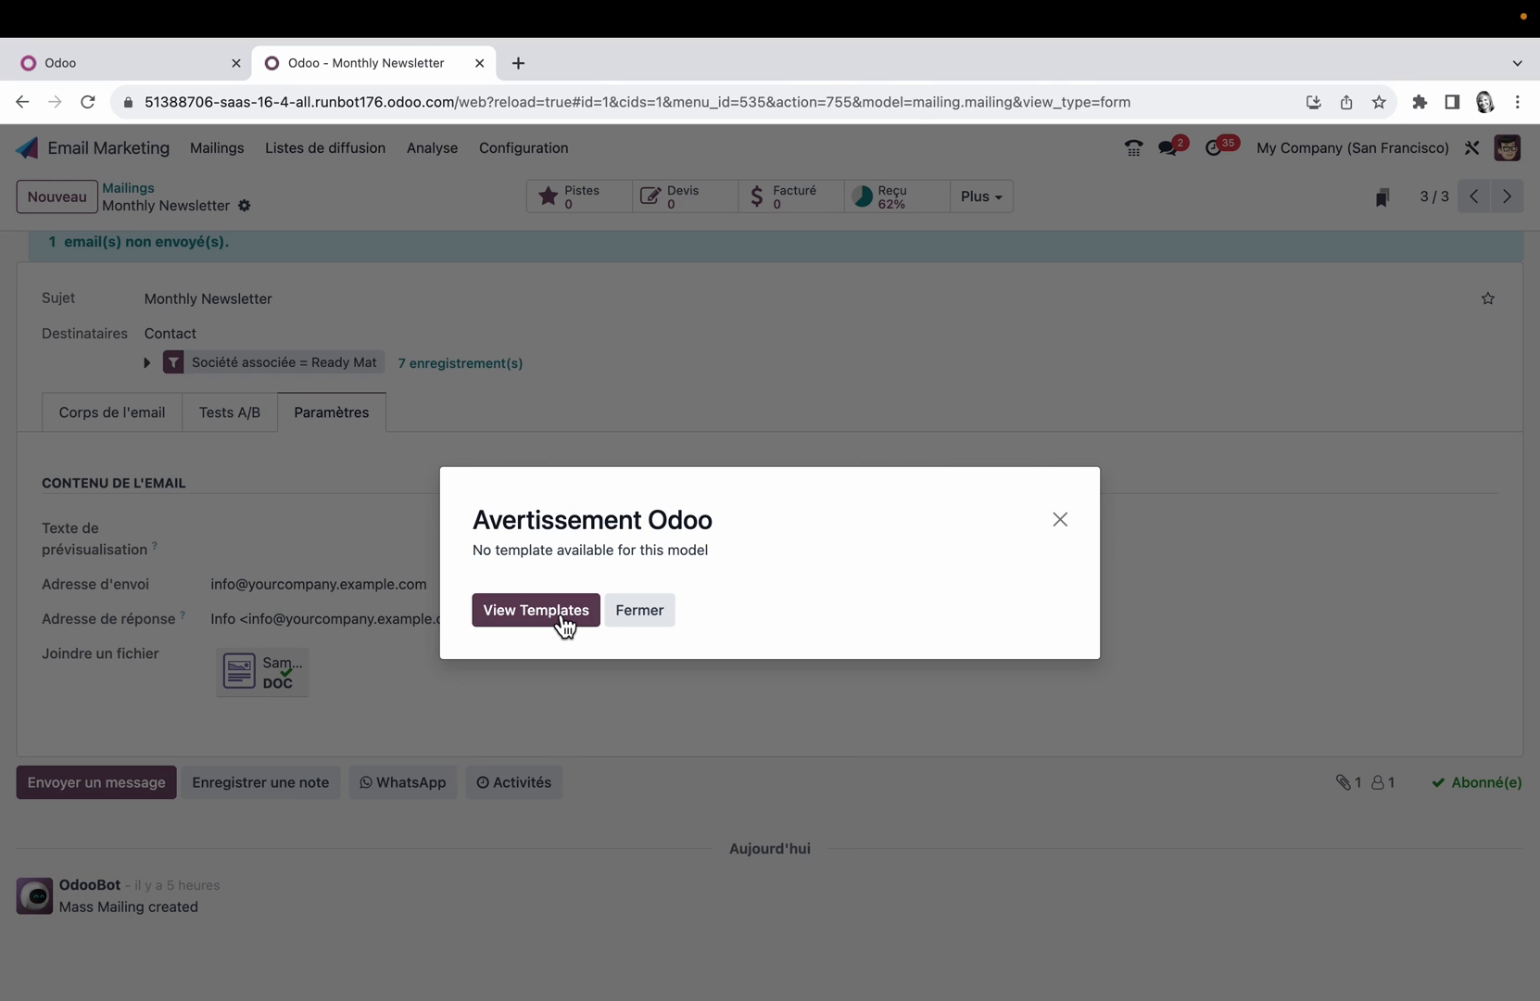
click(561, 620)
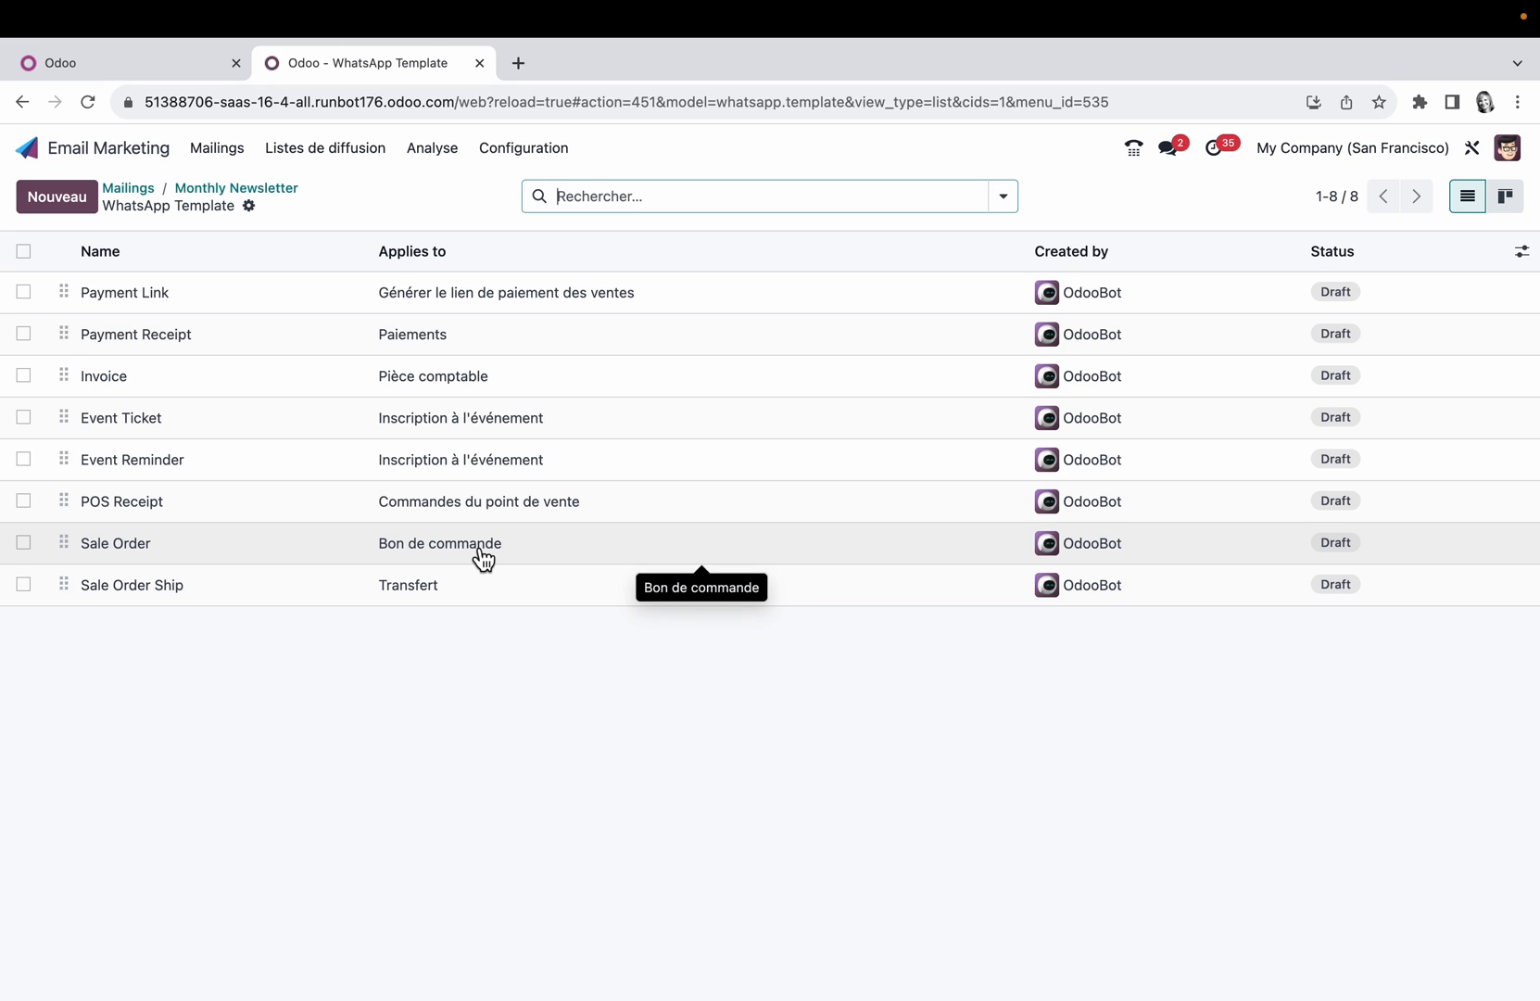
click(481, 556)
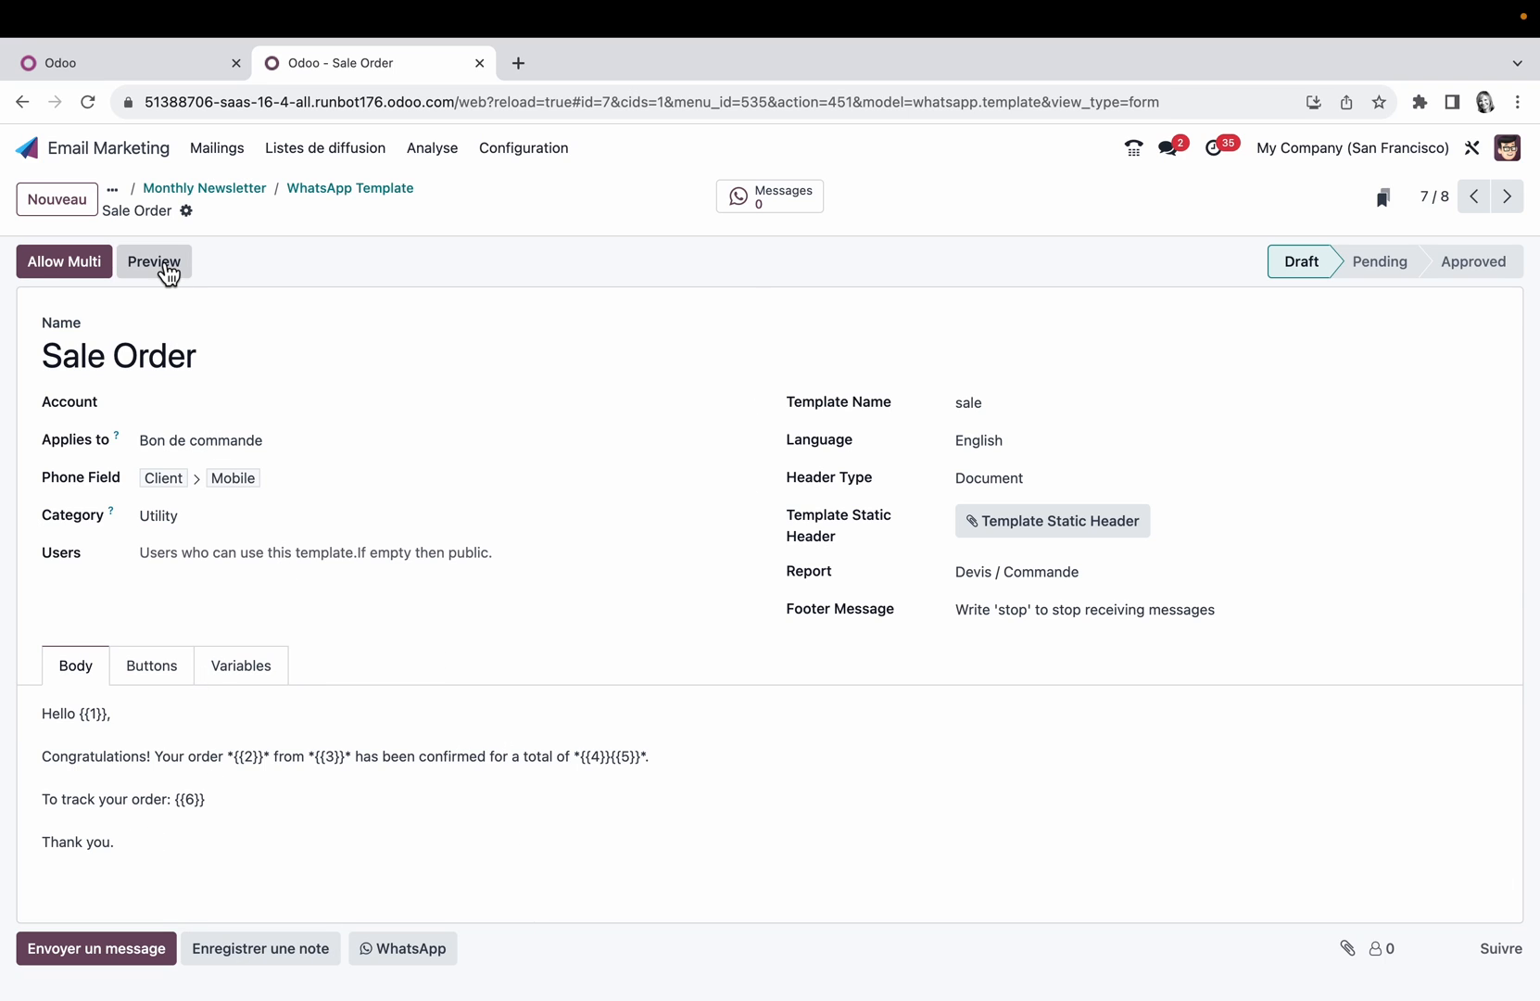
click(159, 266)
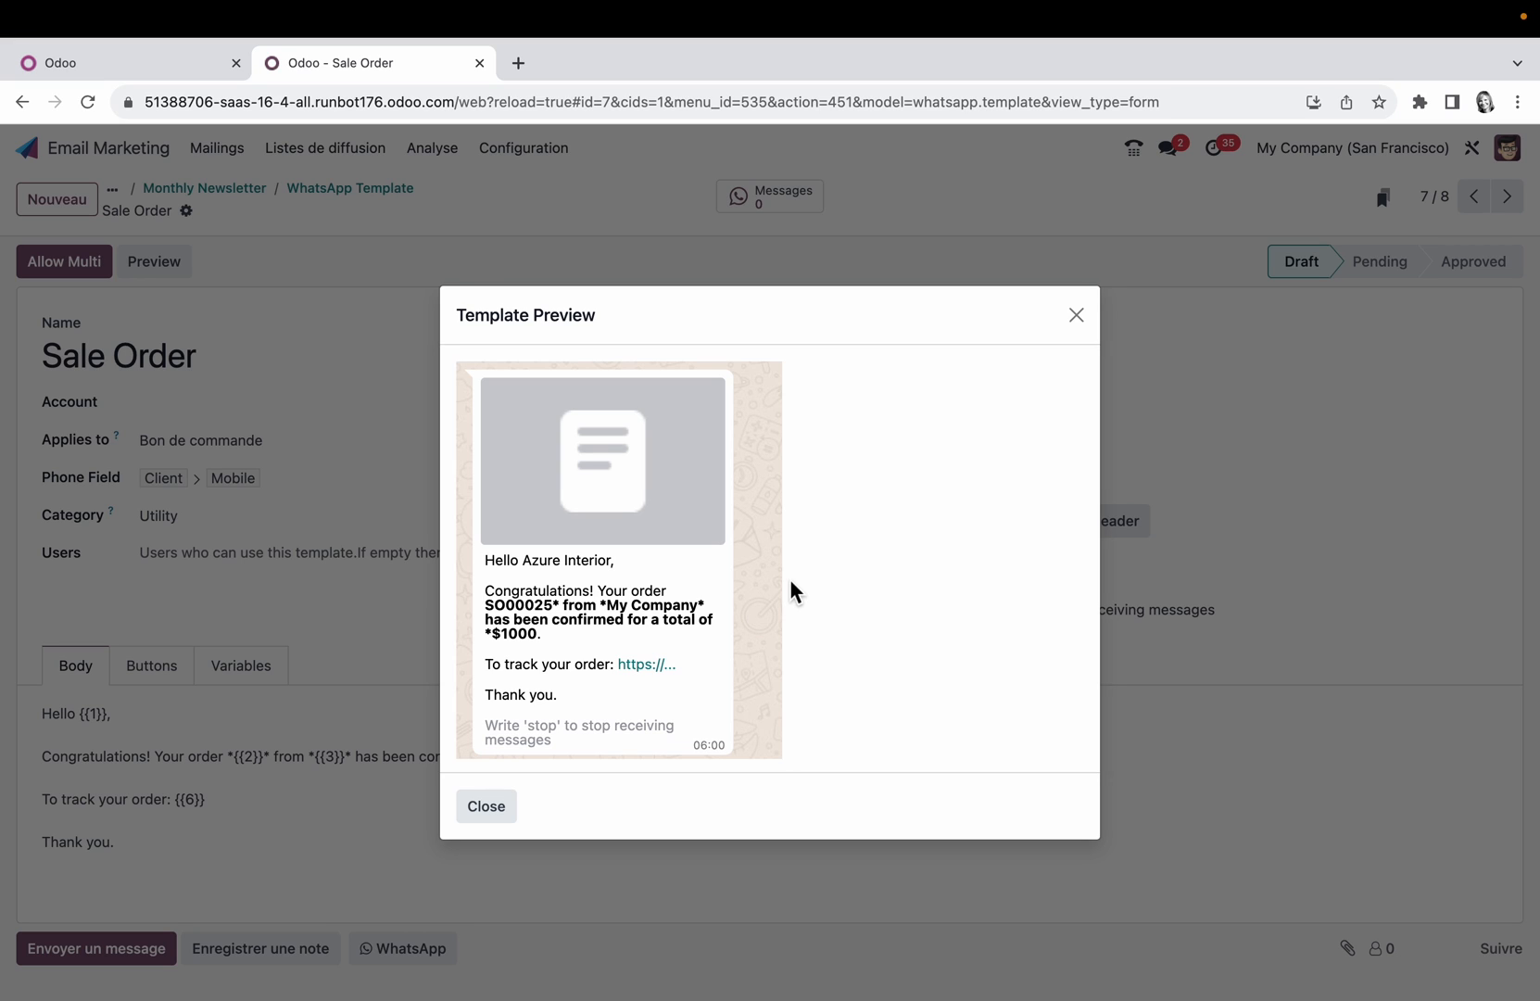
Step: Close the Sale Order template preview, return to the Monthly Newsletter and open the mailing lists overview
click(1084, 319)
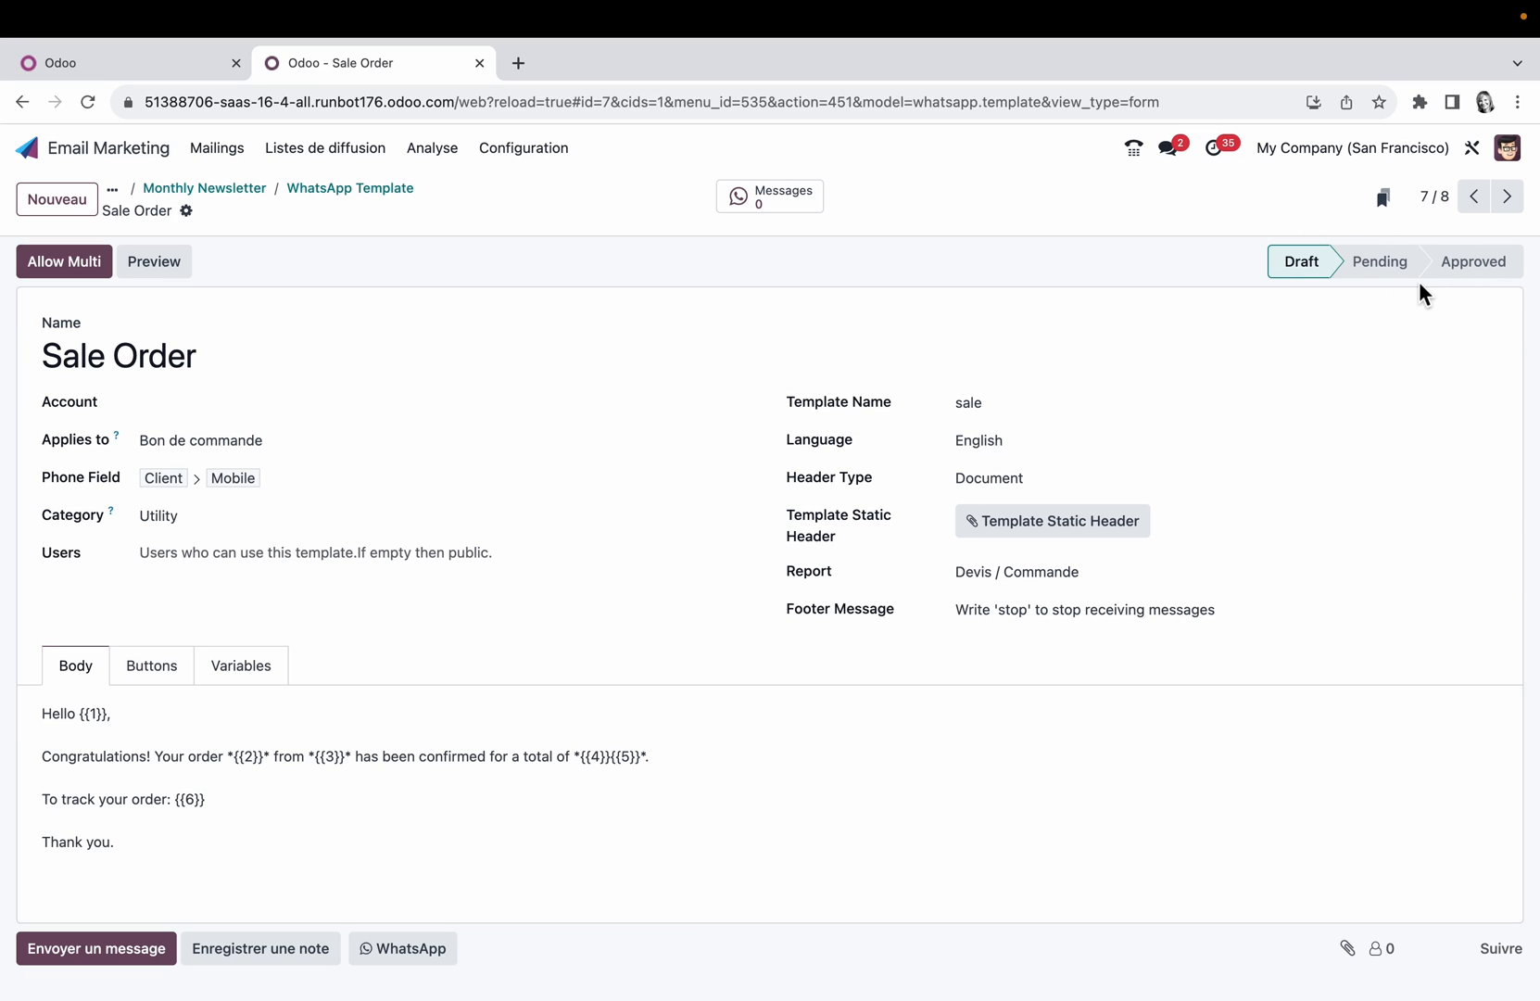
click(252, 189)
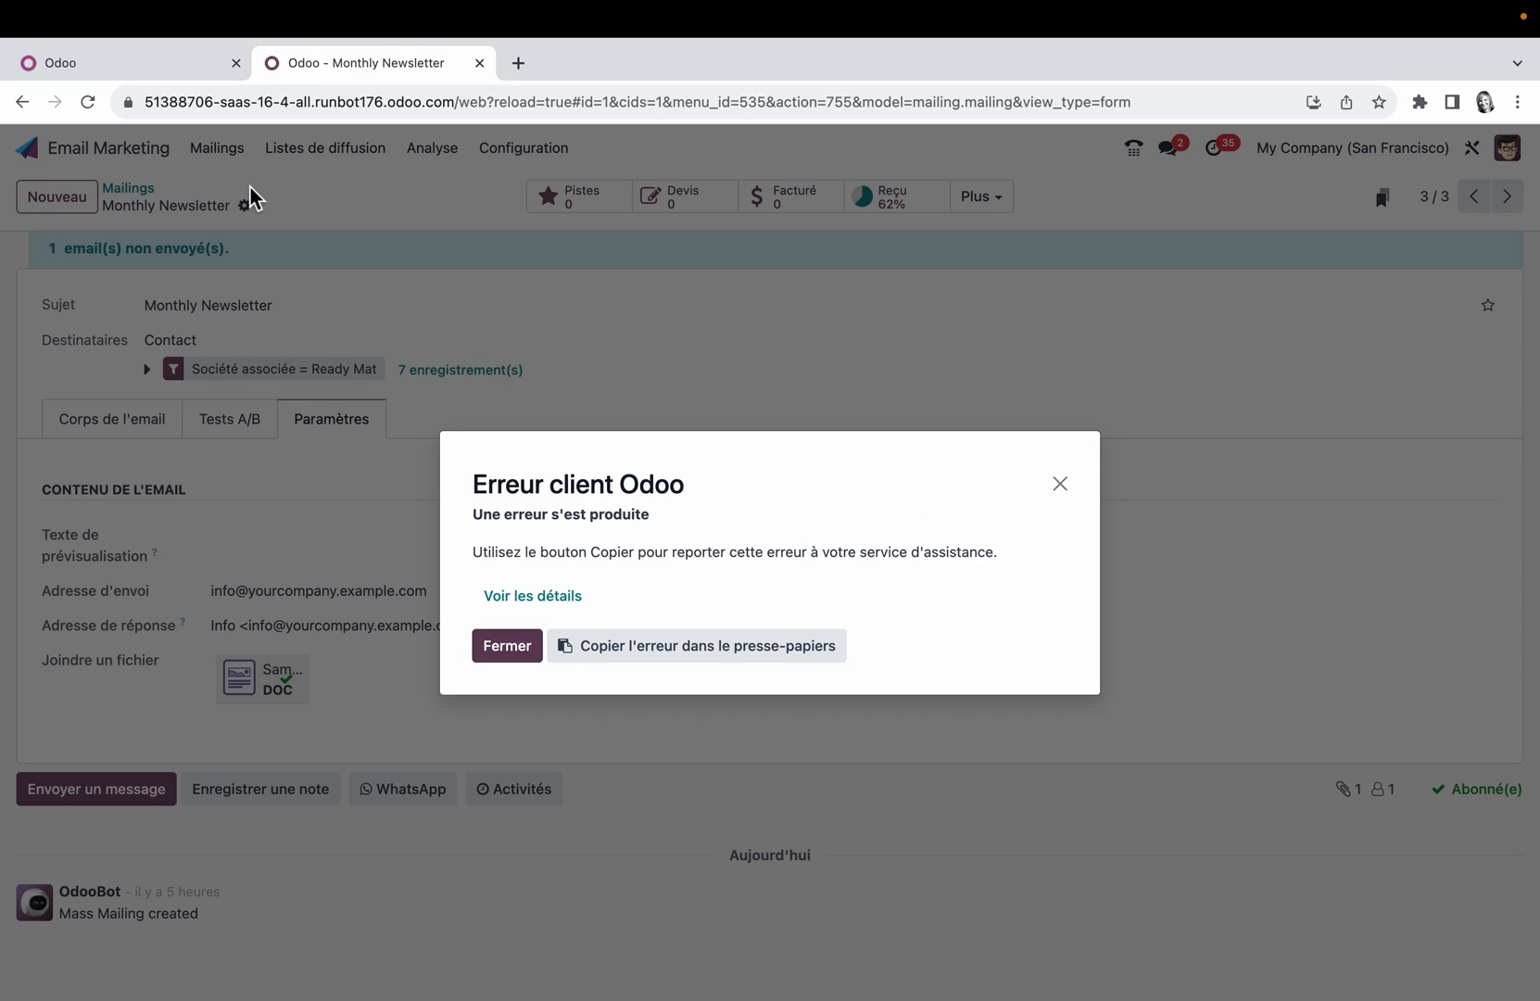
click(1060, 483)
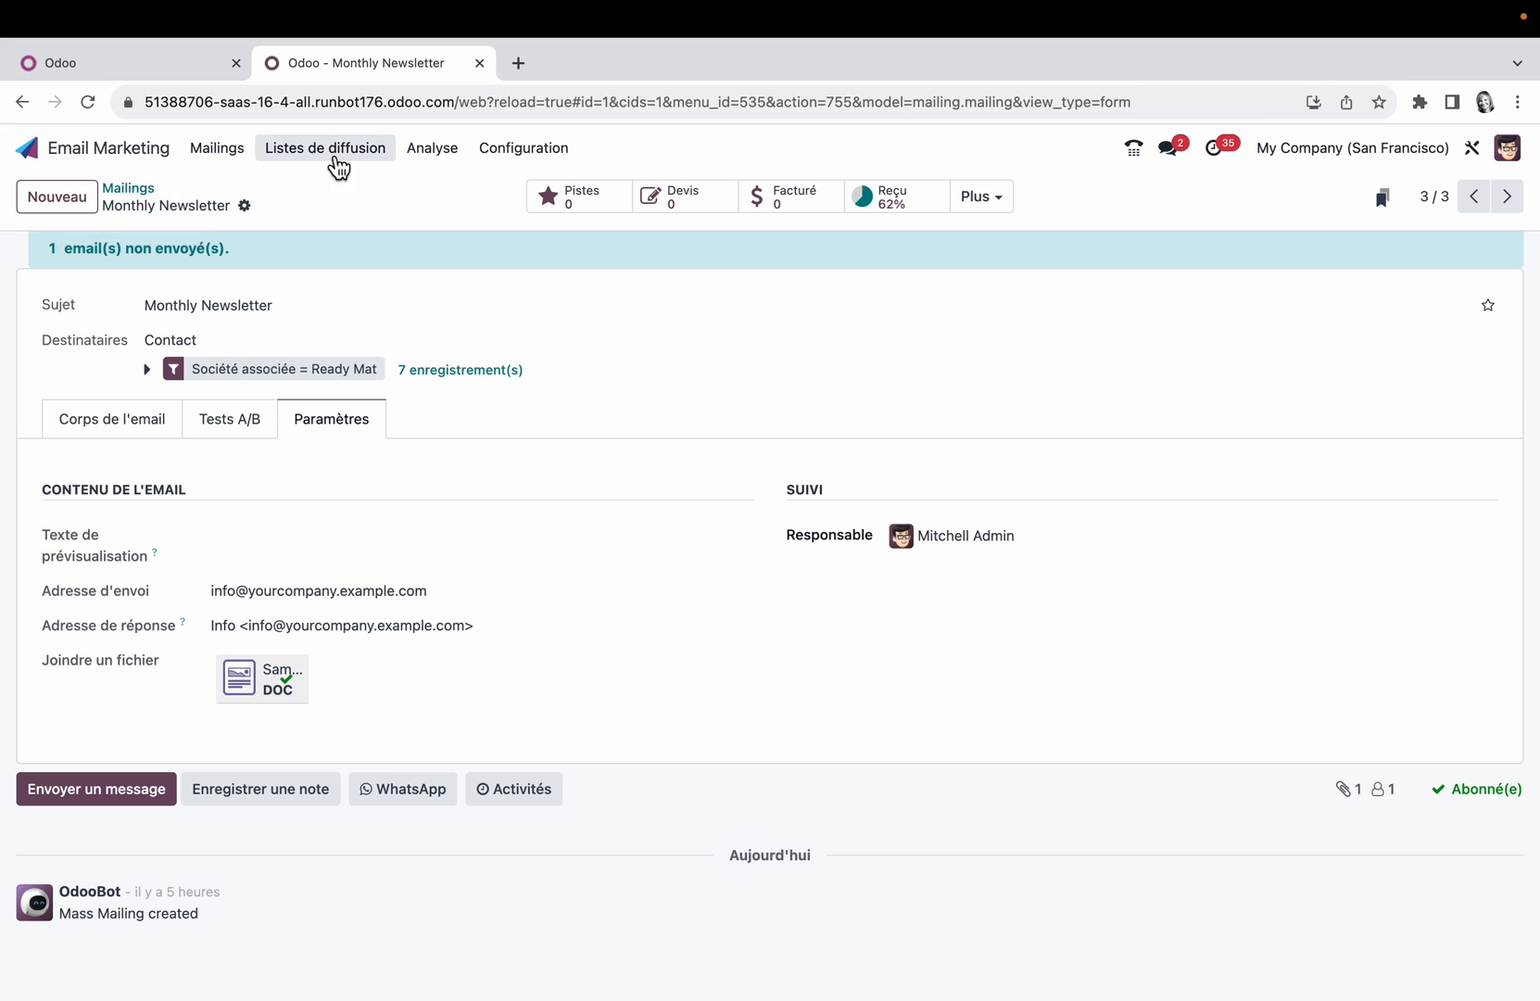
click(344, 158)
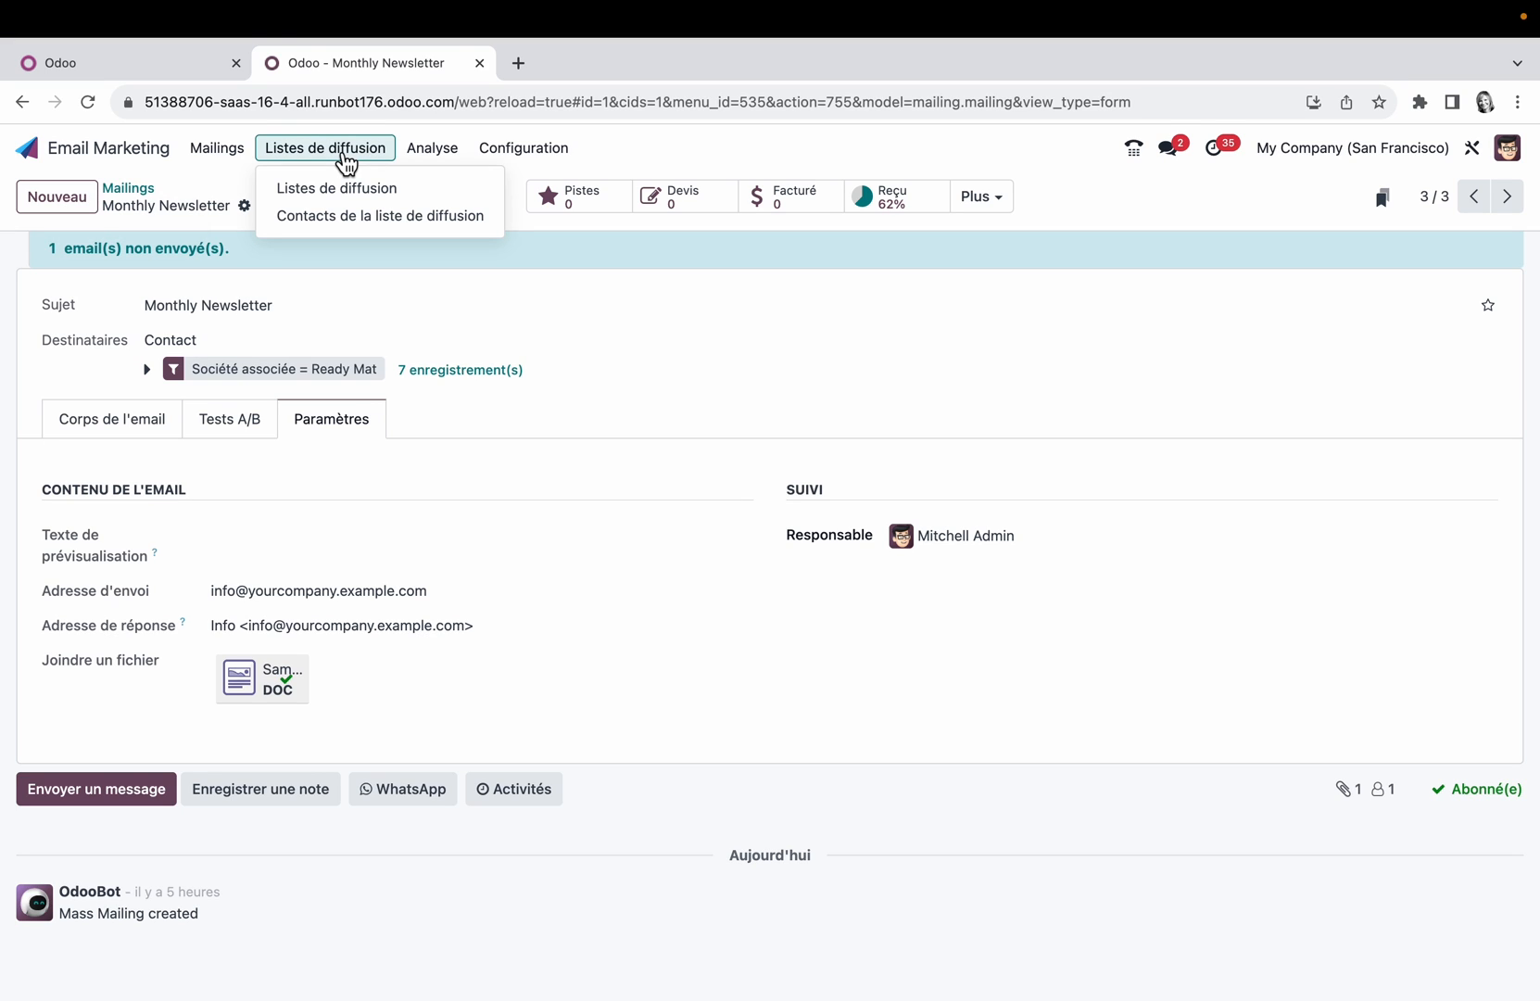
click(362, 198)
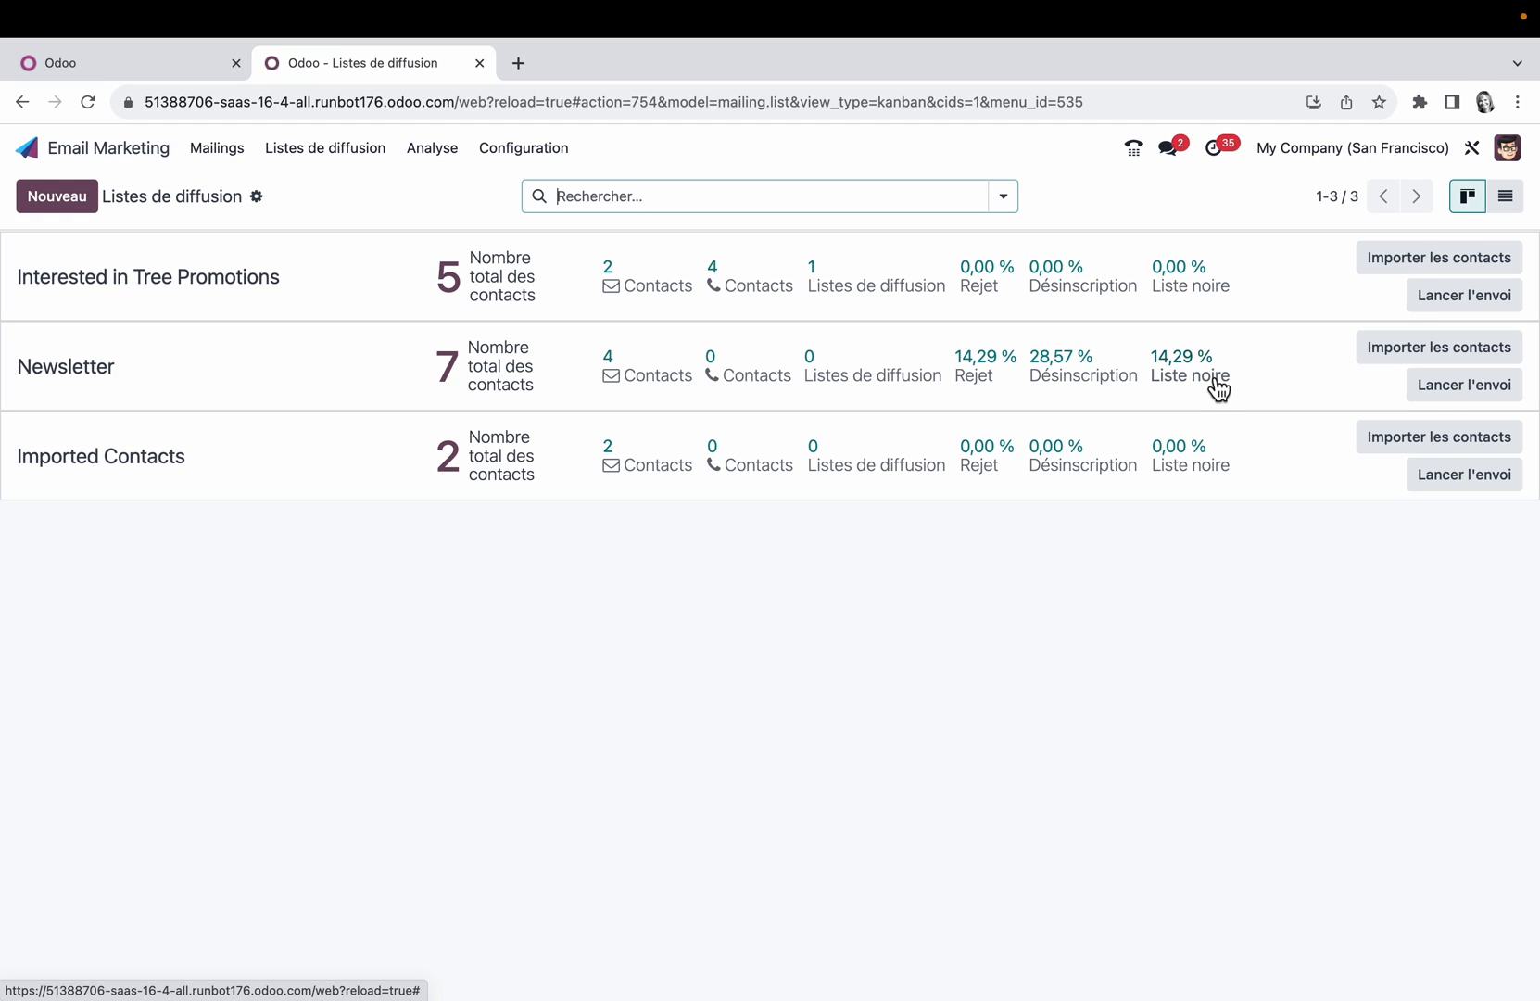
Step: Examine the Newsletter list's contact import form and its new mailing form, discarding both
click(1477, 361)
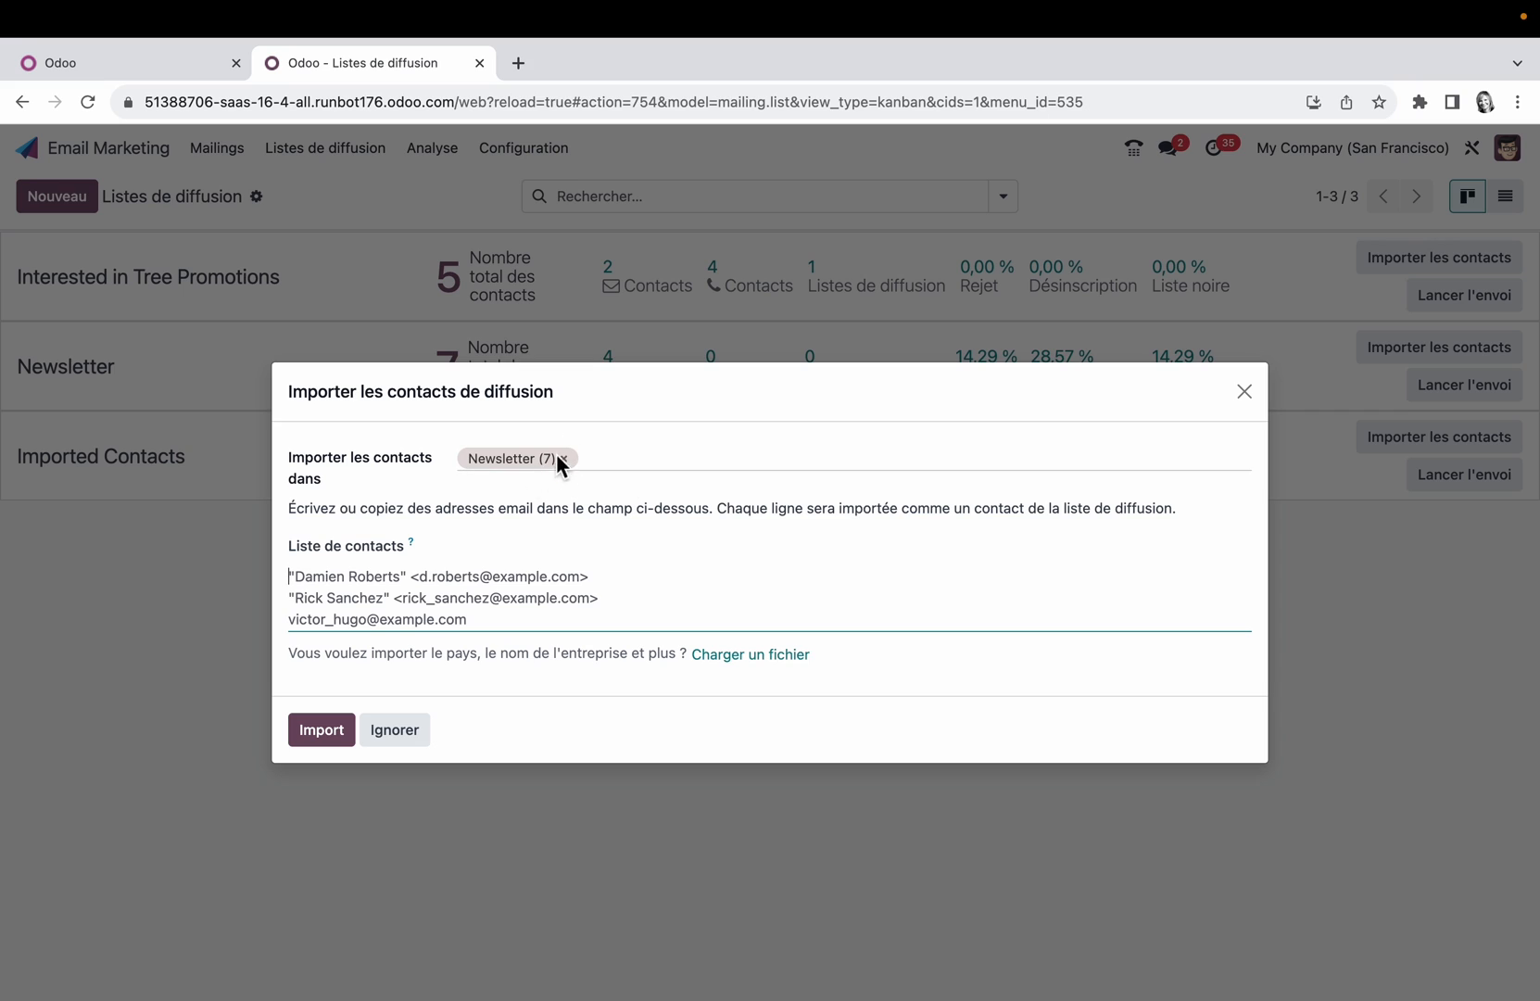
click(402, 732)
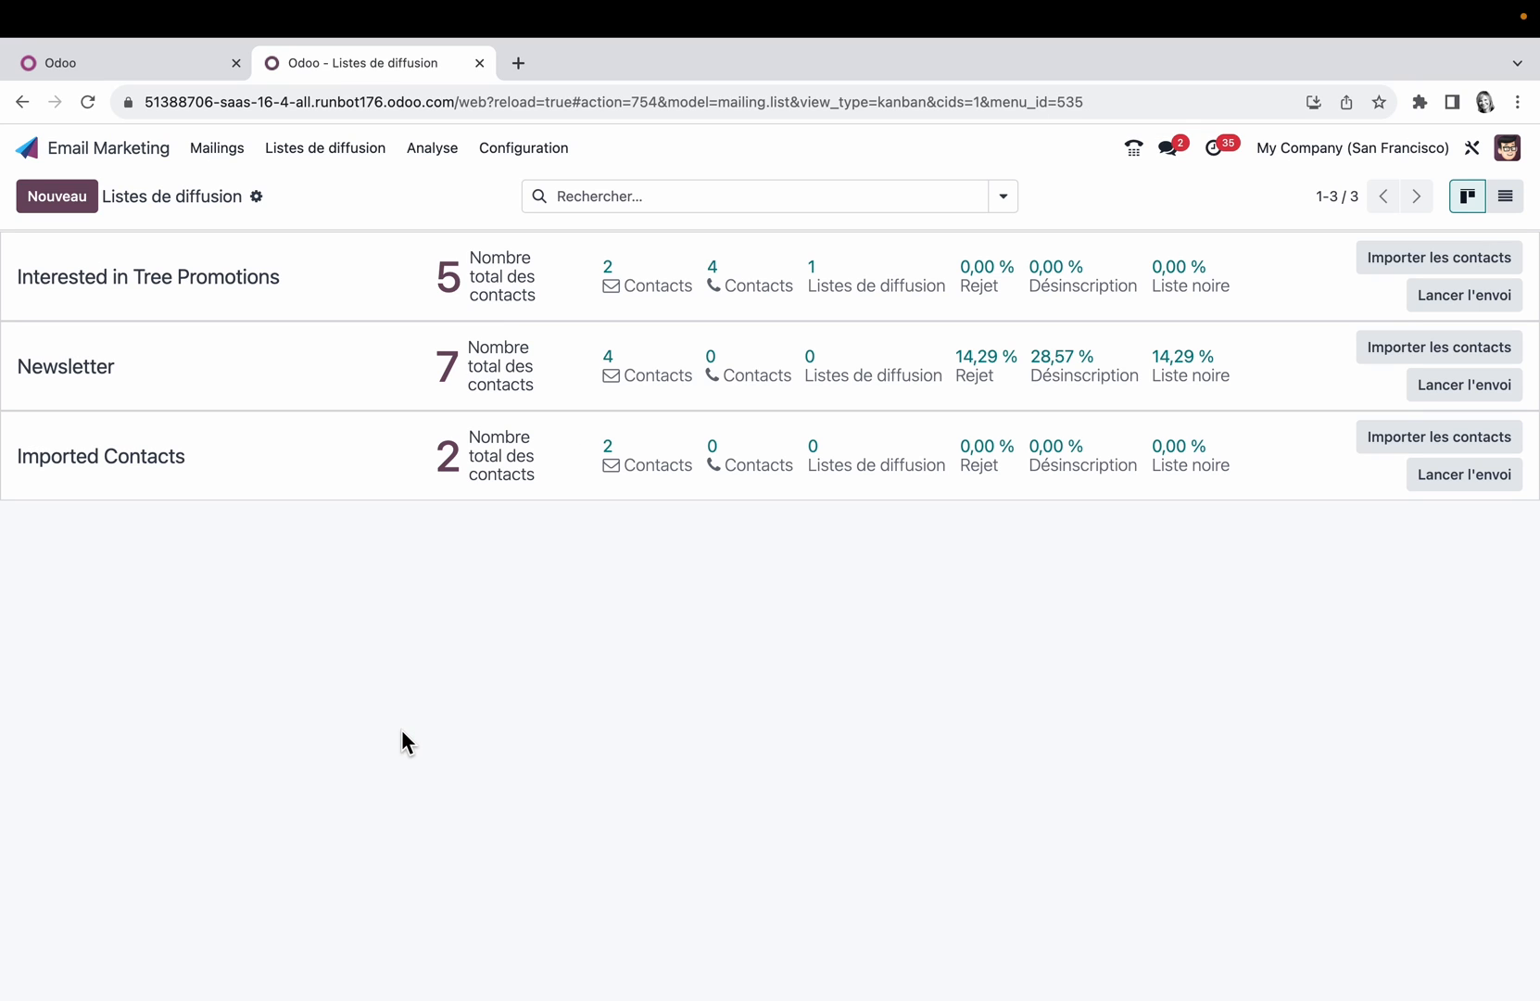
click(1473, 385)
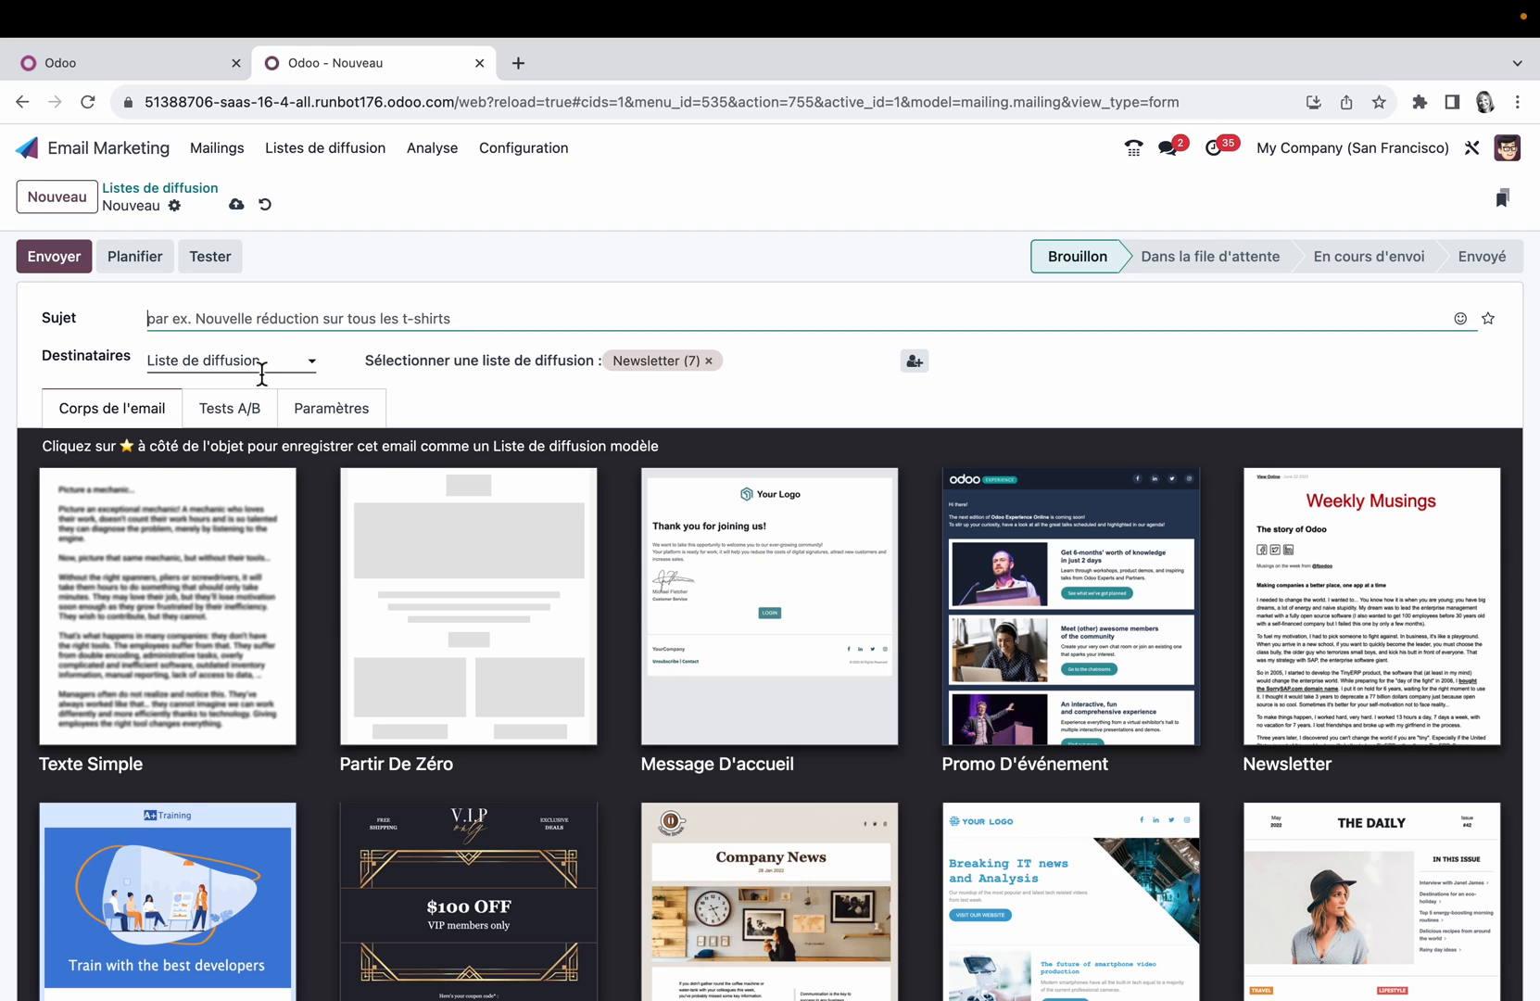
click(265, 204)
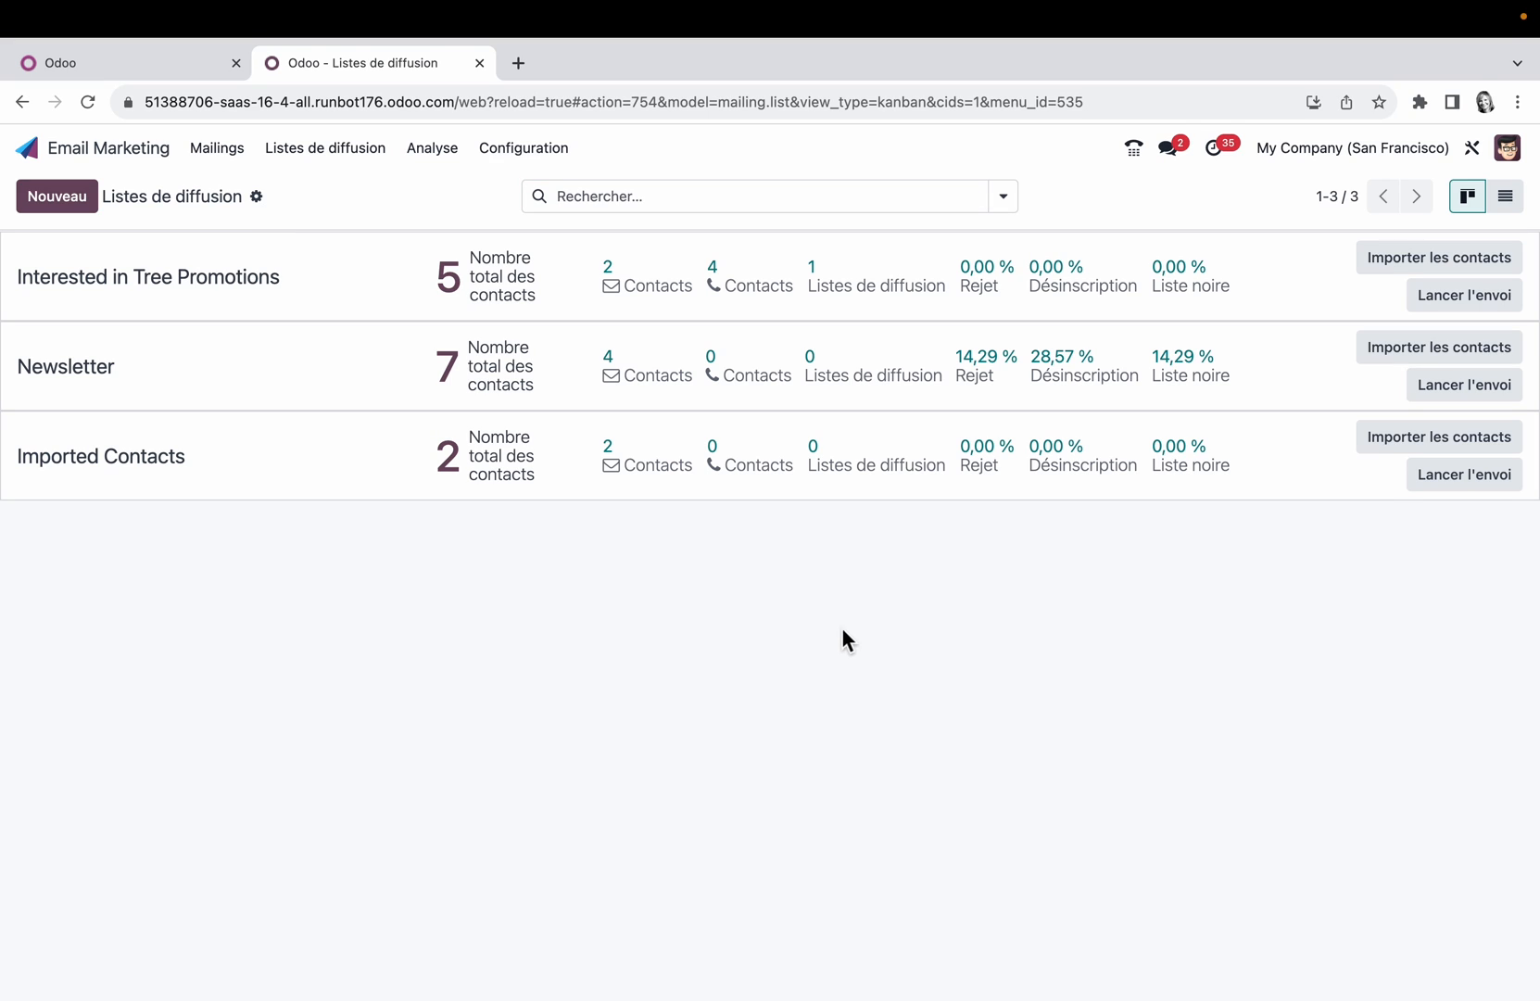
Step: Examine the mailing lists' extra options and list view, briefly selecting Interested in Tree Promotions and Newsletter, and return to the Kanban view
click(266, 206)
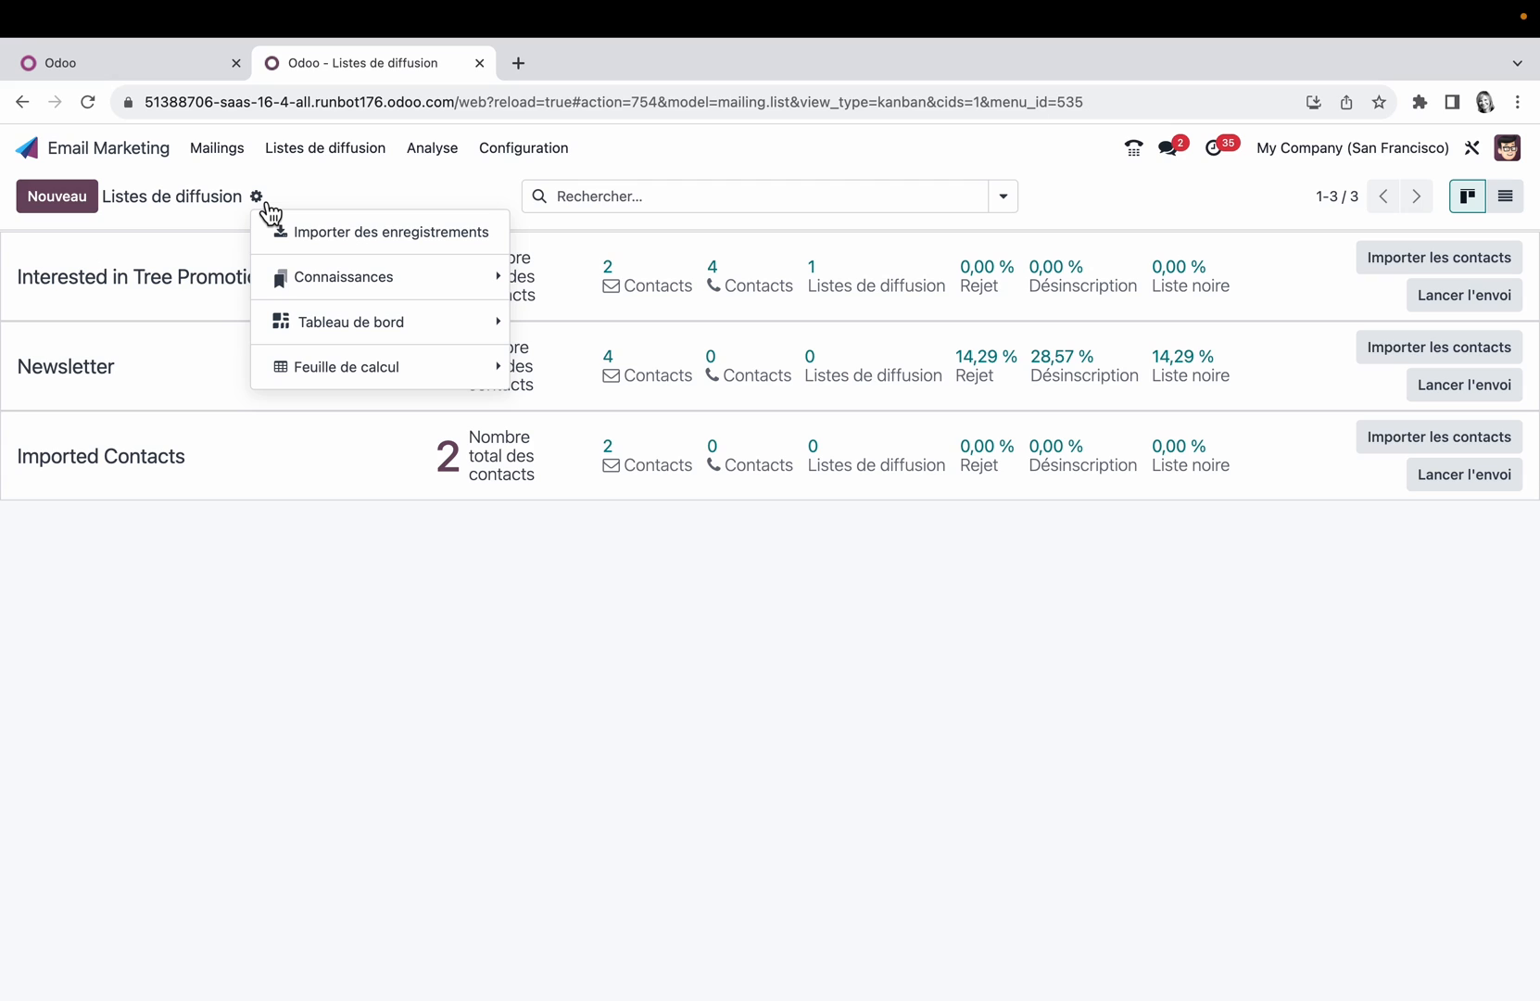
click(1510, 204)
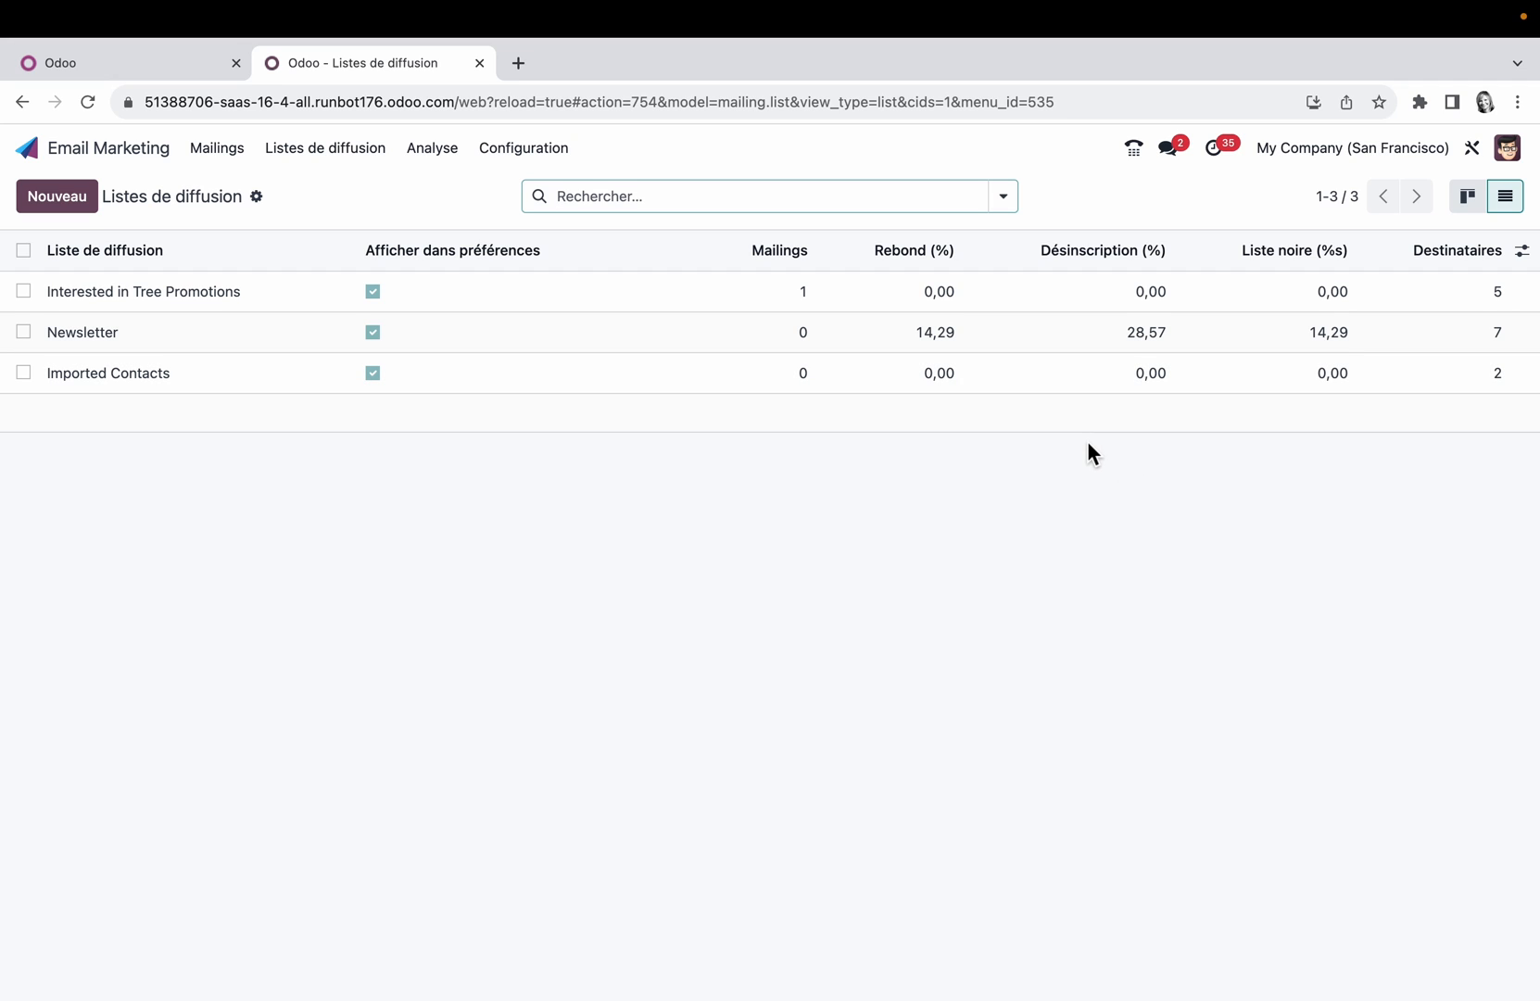
click(23, 291)
click(23, 331)
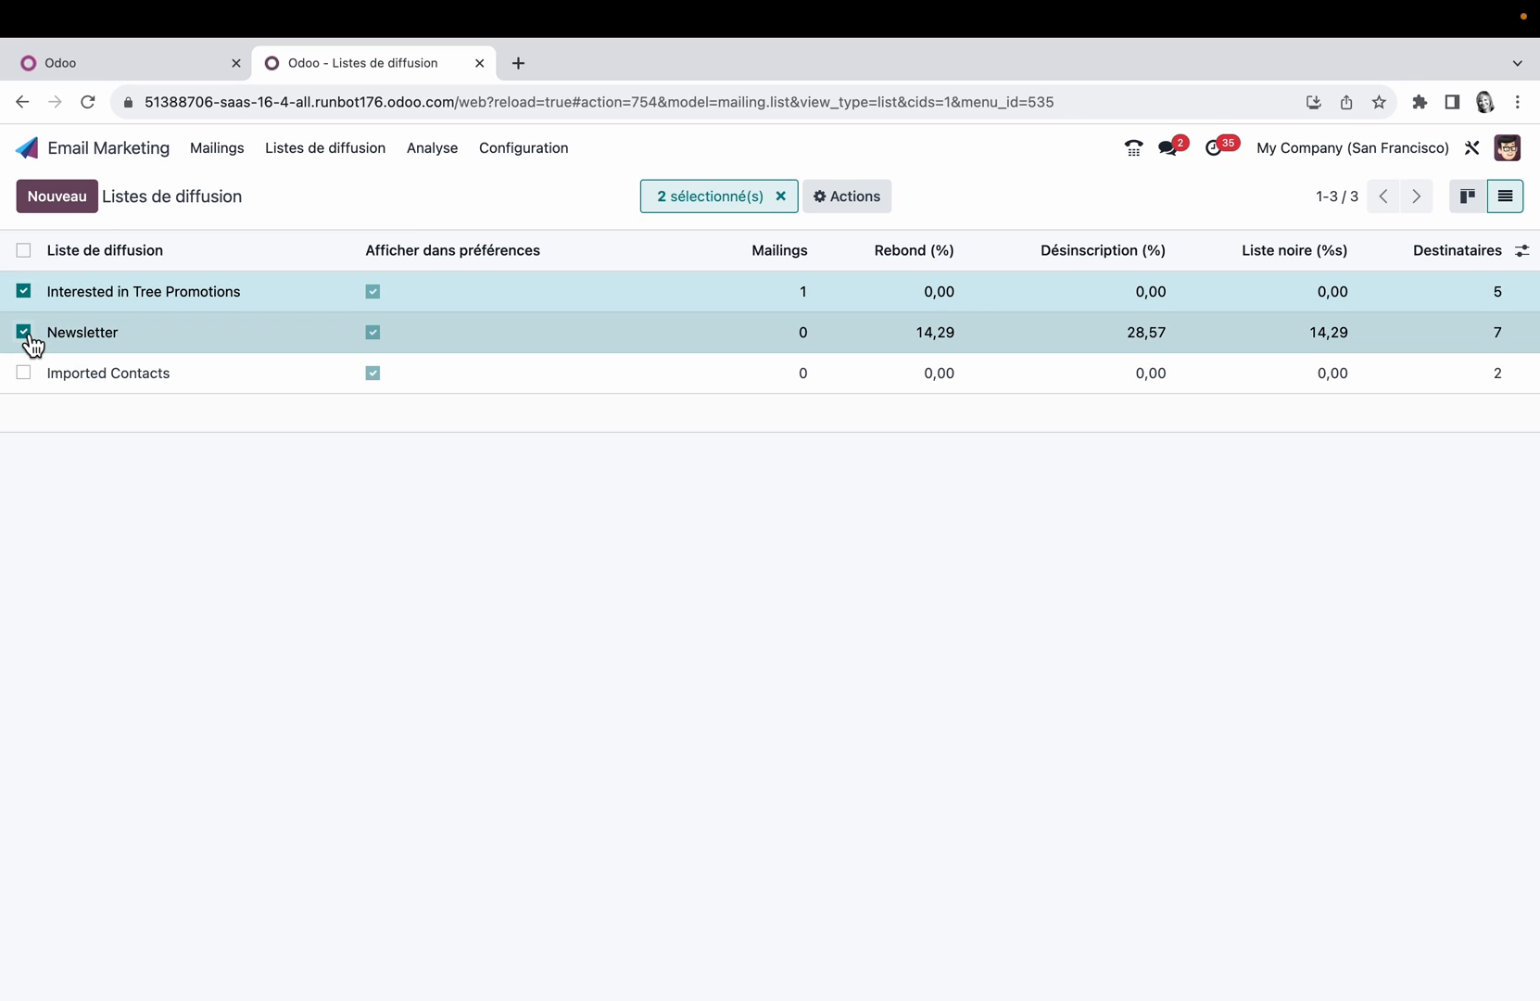
click(23, 332)
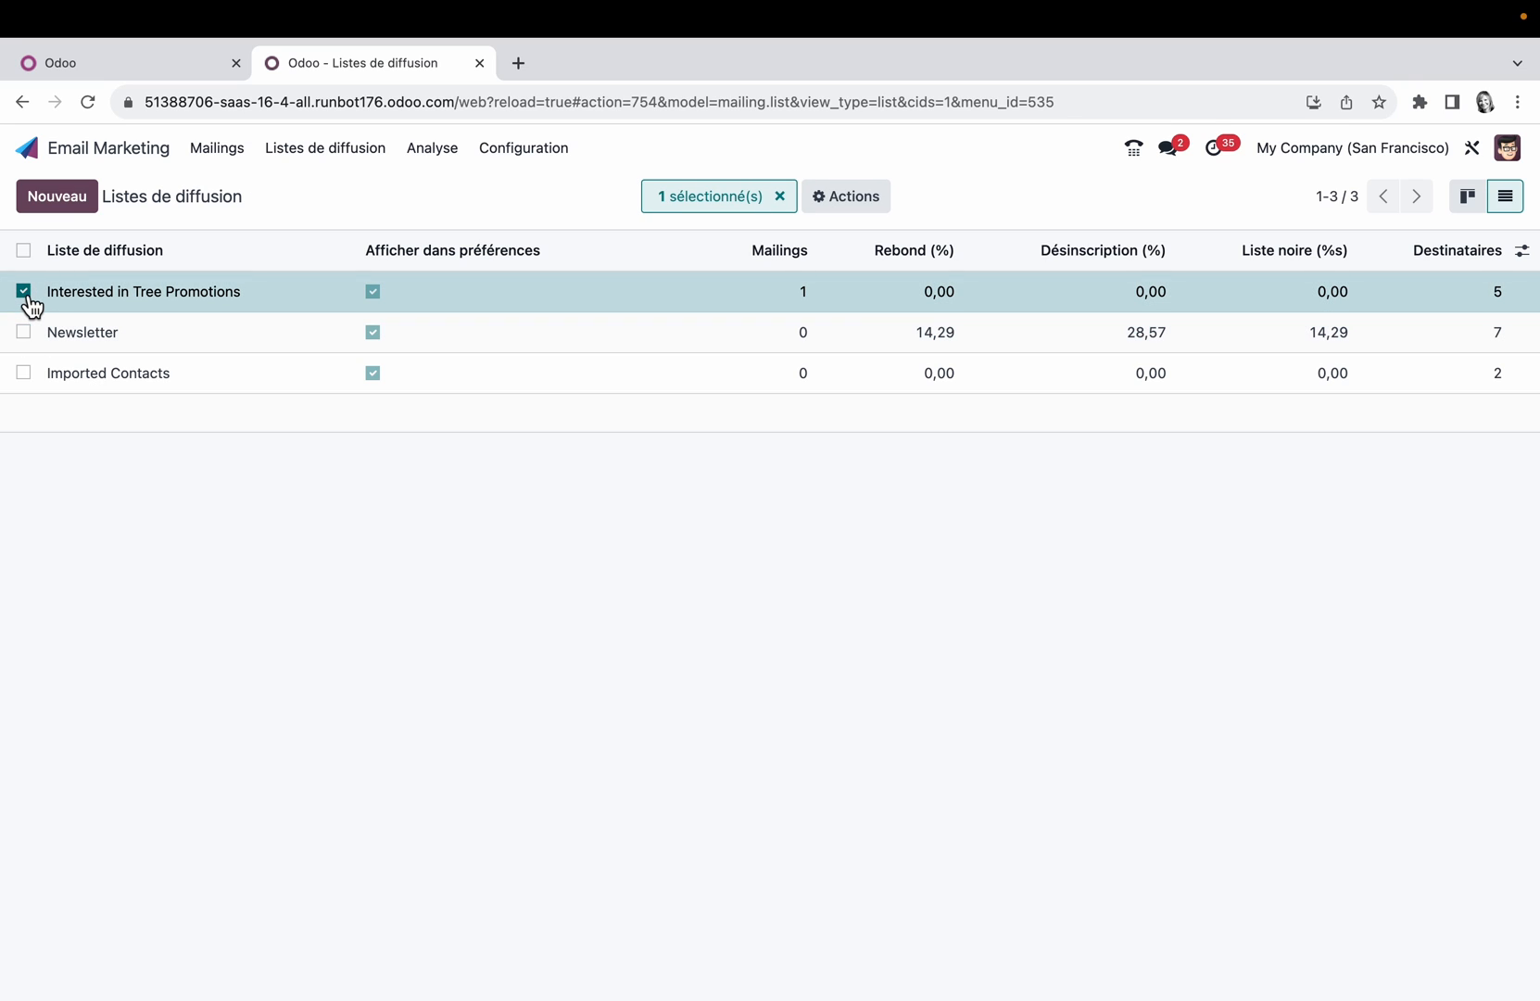
click(23, 291)
click(1466, 195)
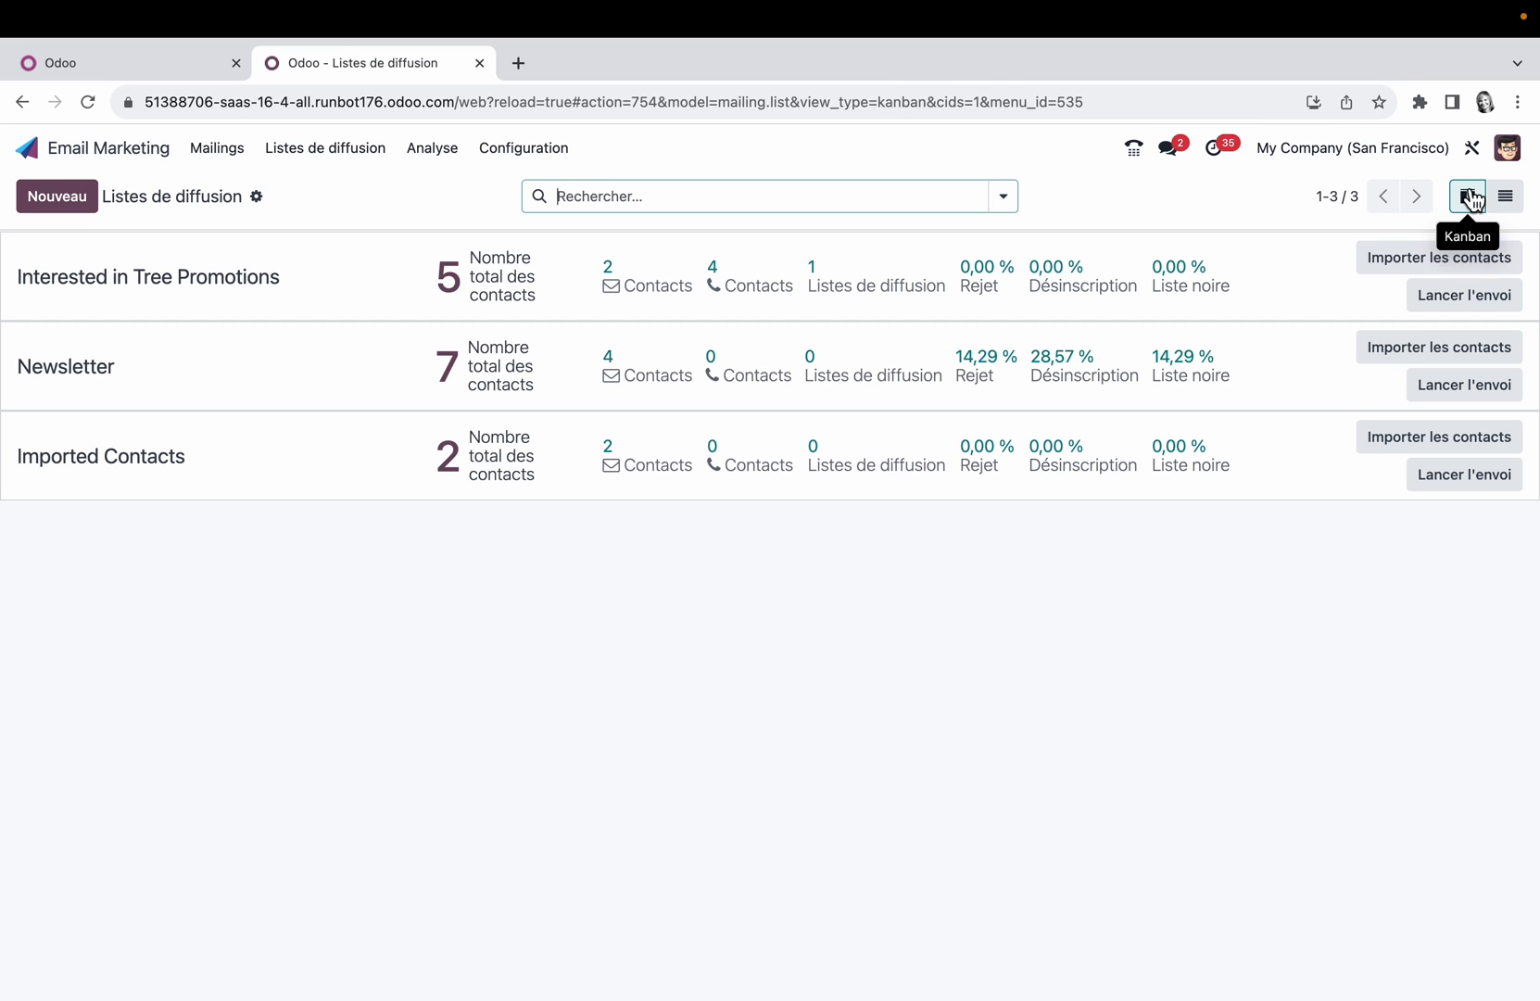
Step: Open the mailing list contacts and add the Listes de diffusion column to the table
click(361, 151)
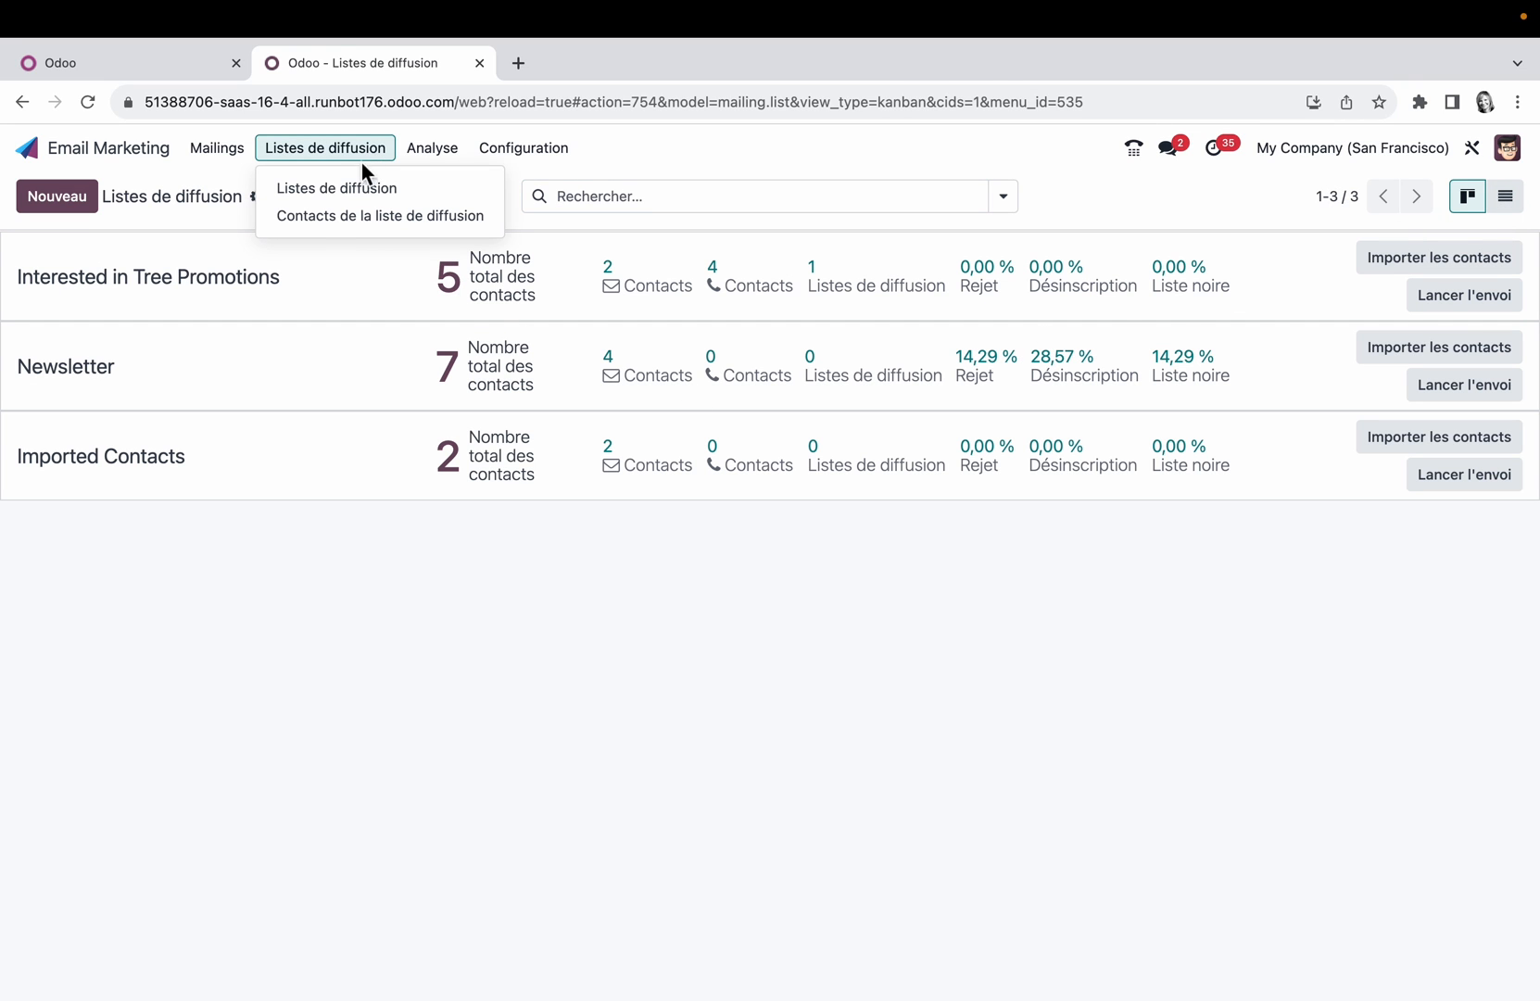
click(373, 215)
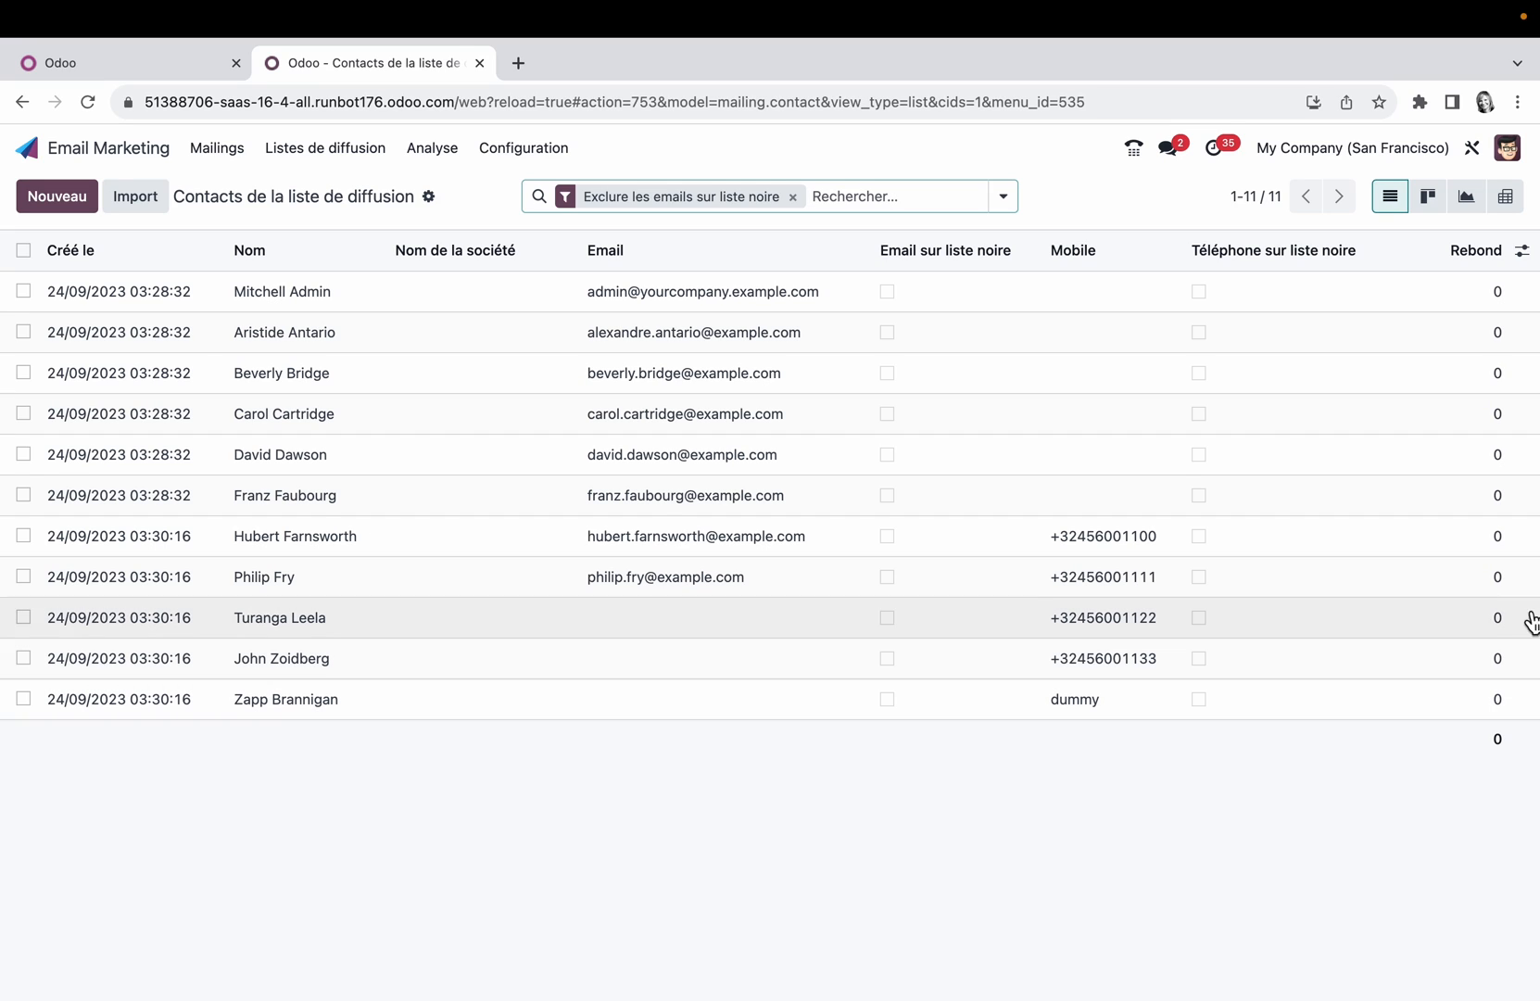
click(1522, 252)
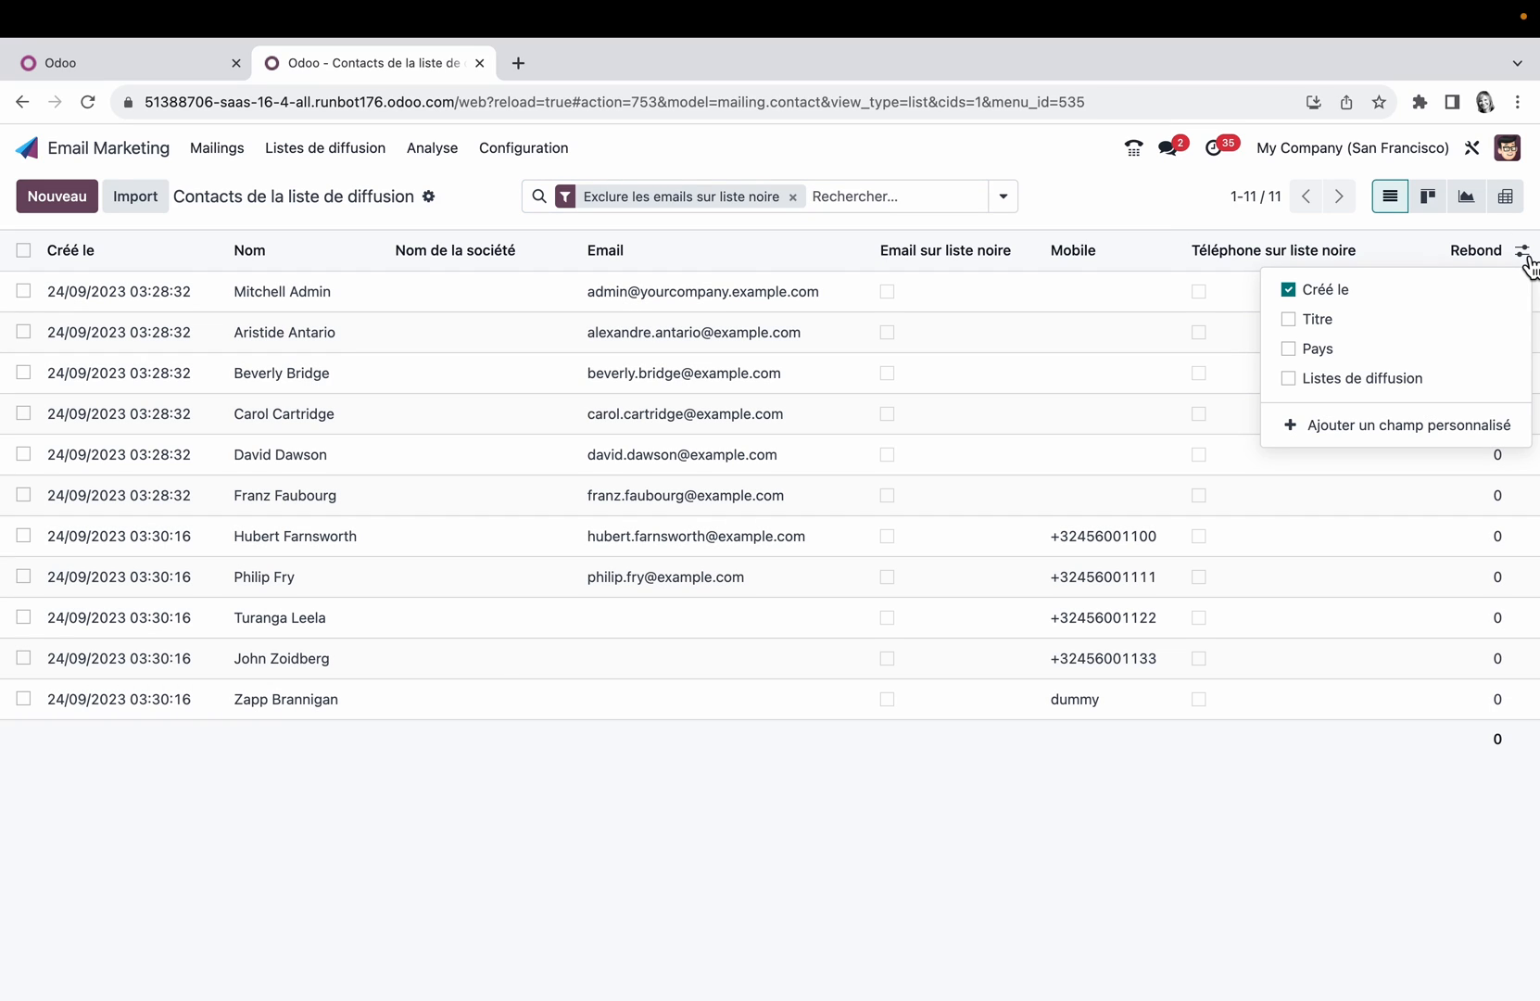
click(1302, 384)
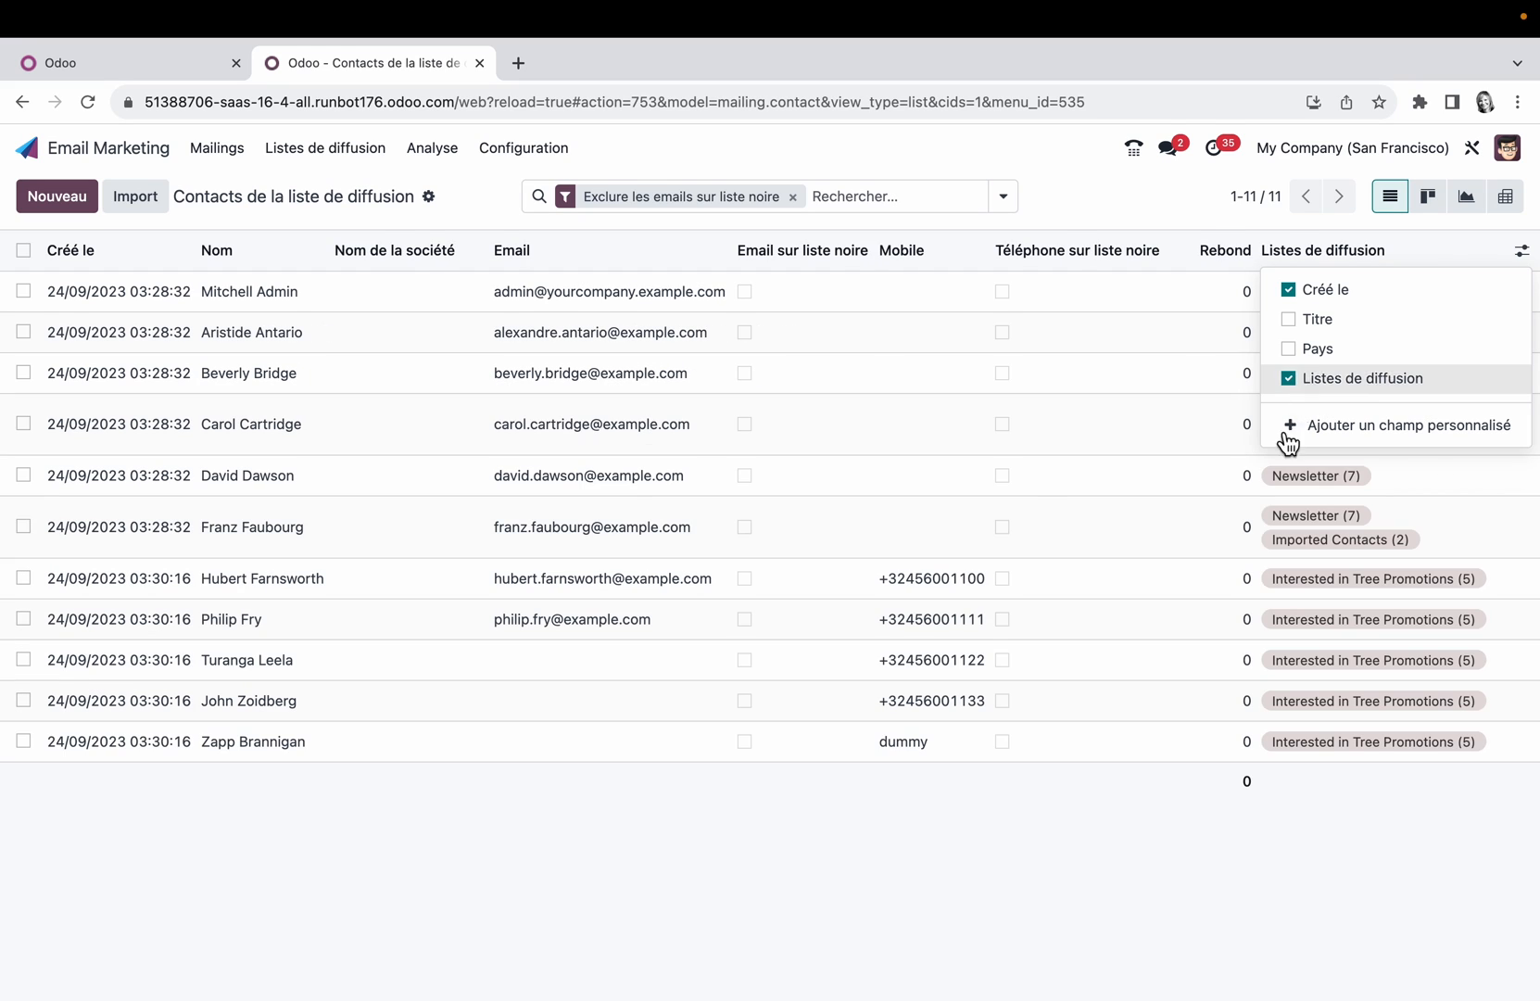
click(1247, 838)
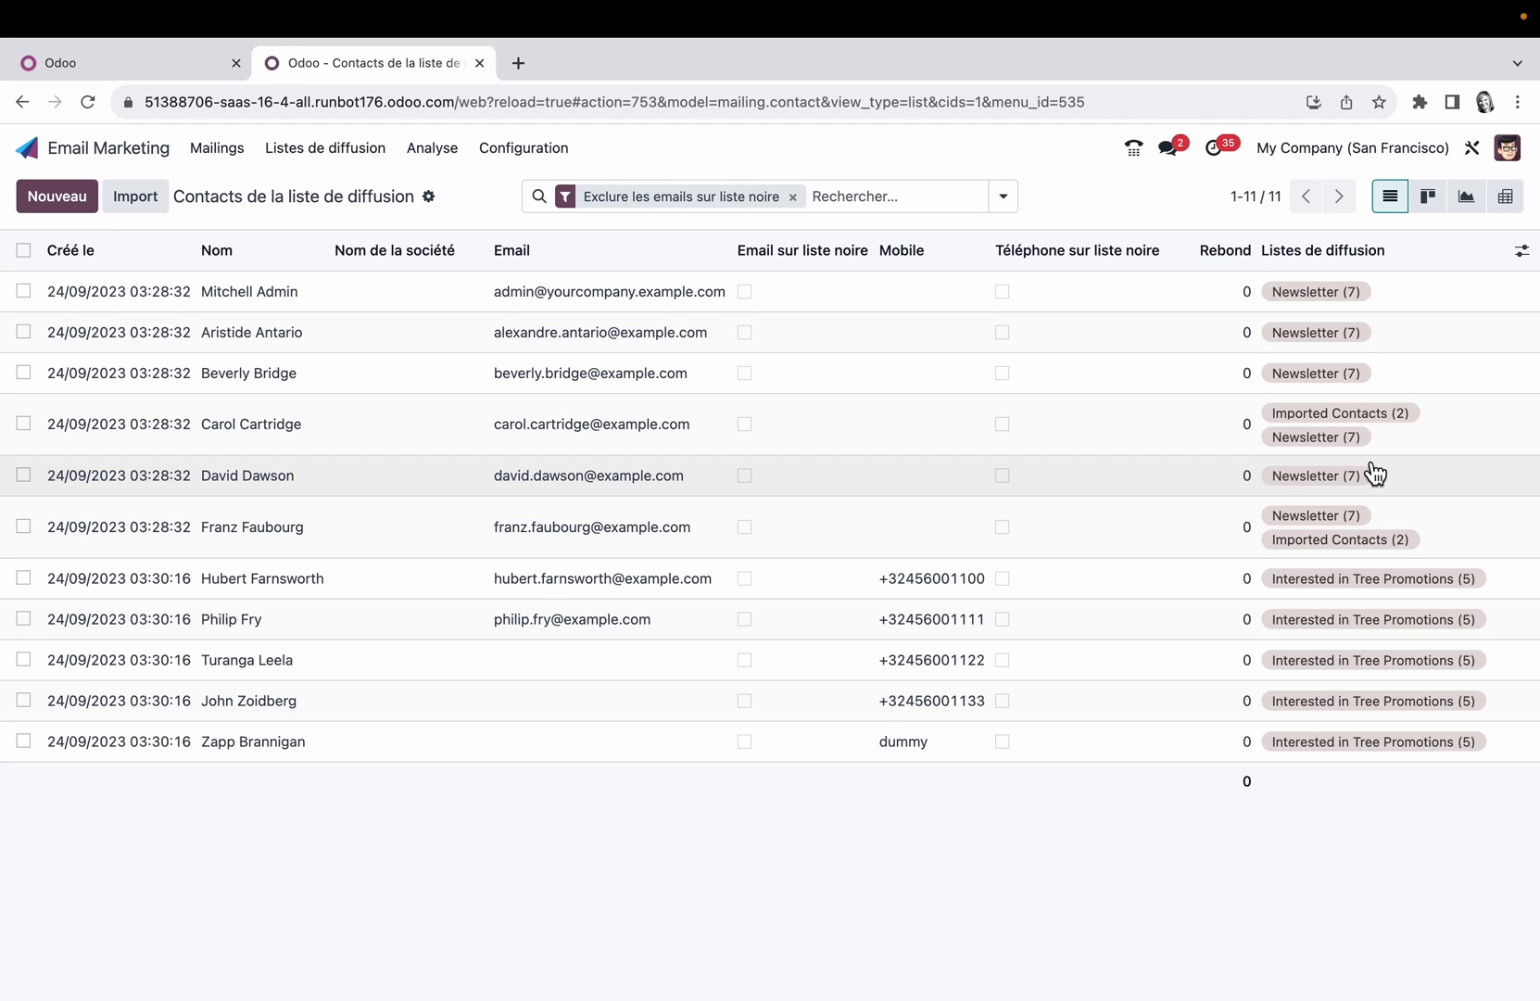
Step: Open the mass mailing analysis, view it as line and pie charts, and examine the available measures and configuration options
click(461, 154)
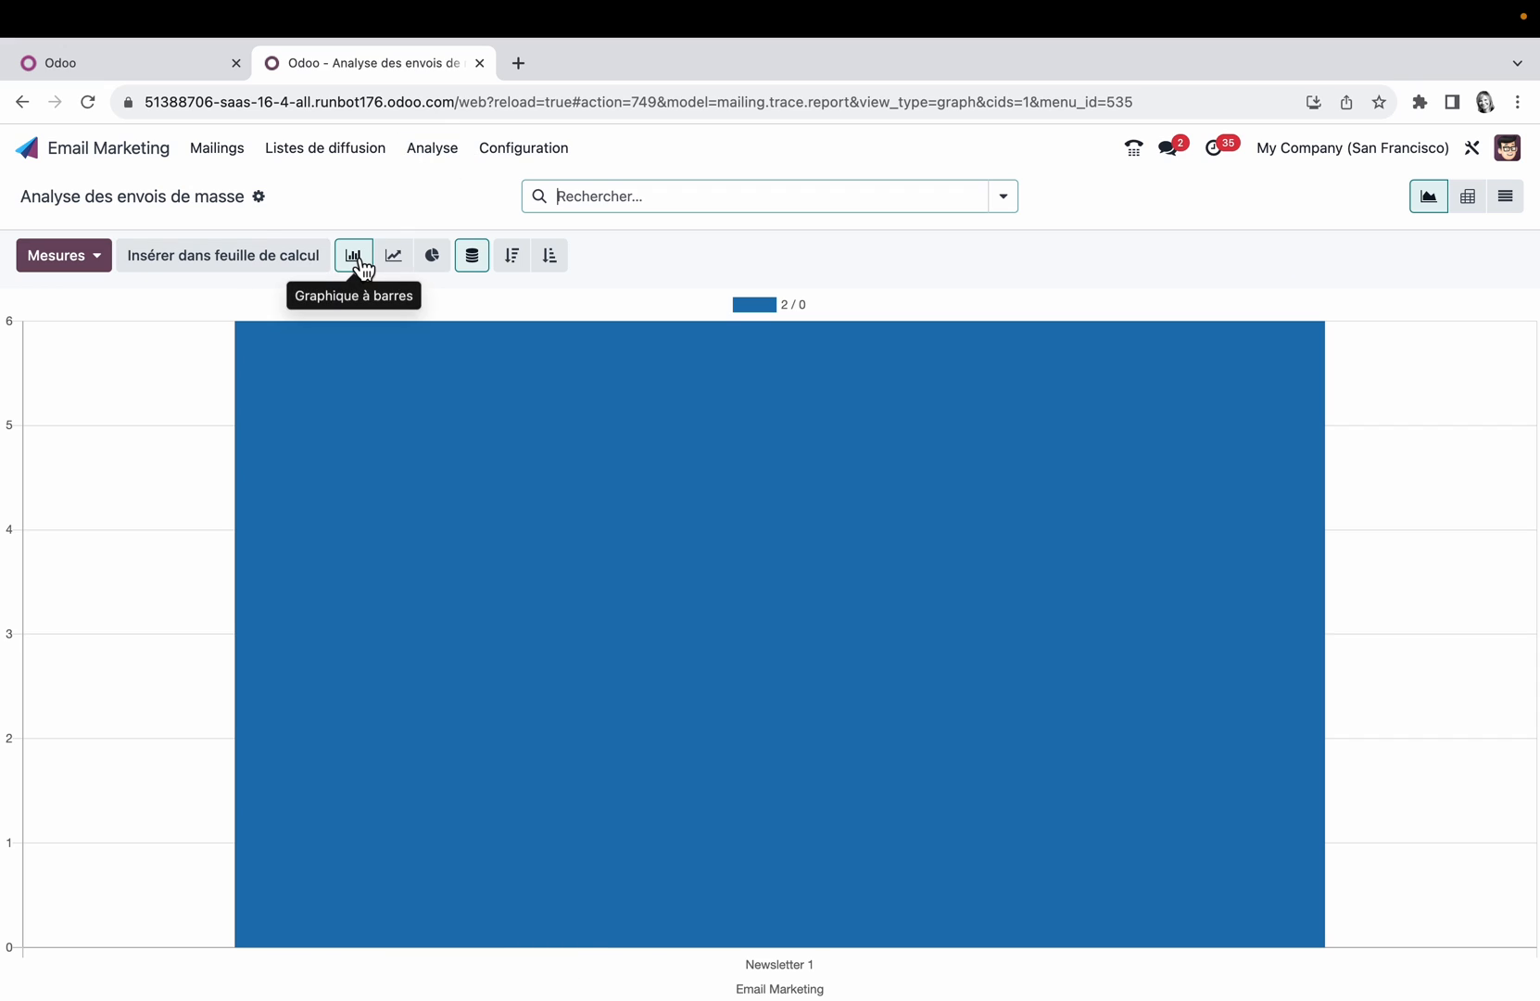
click(407, 267)
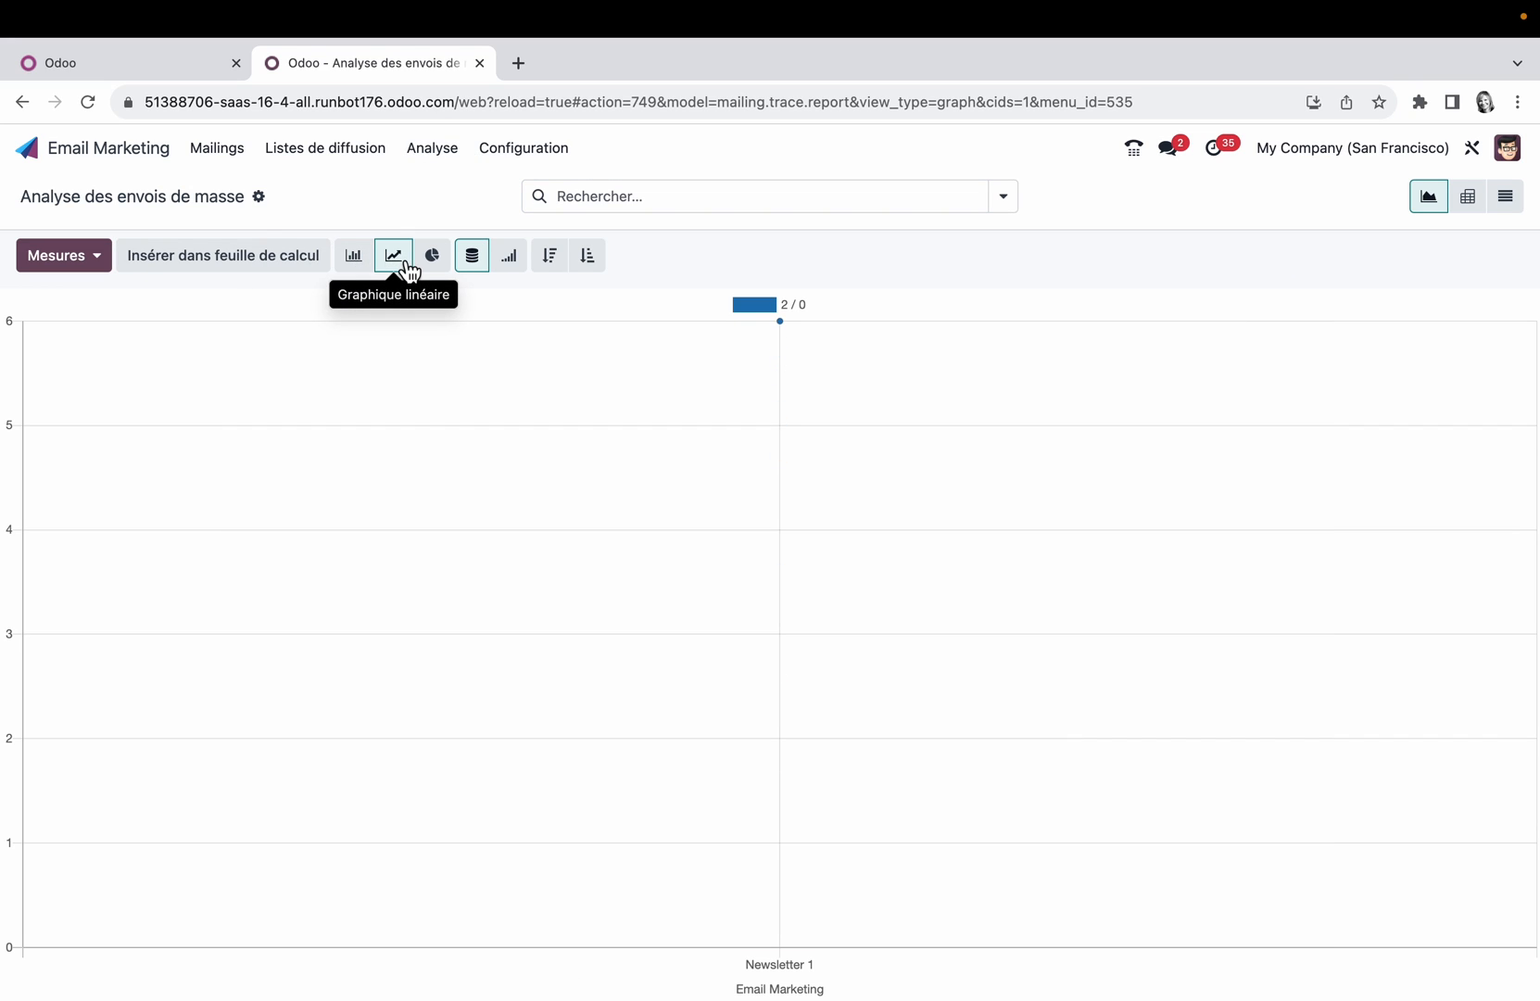
click(435, 265)
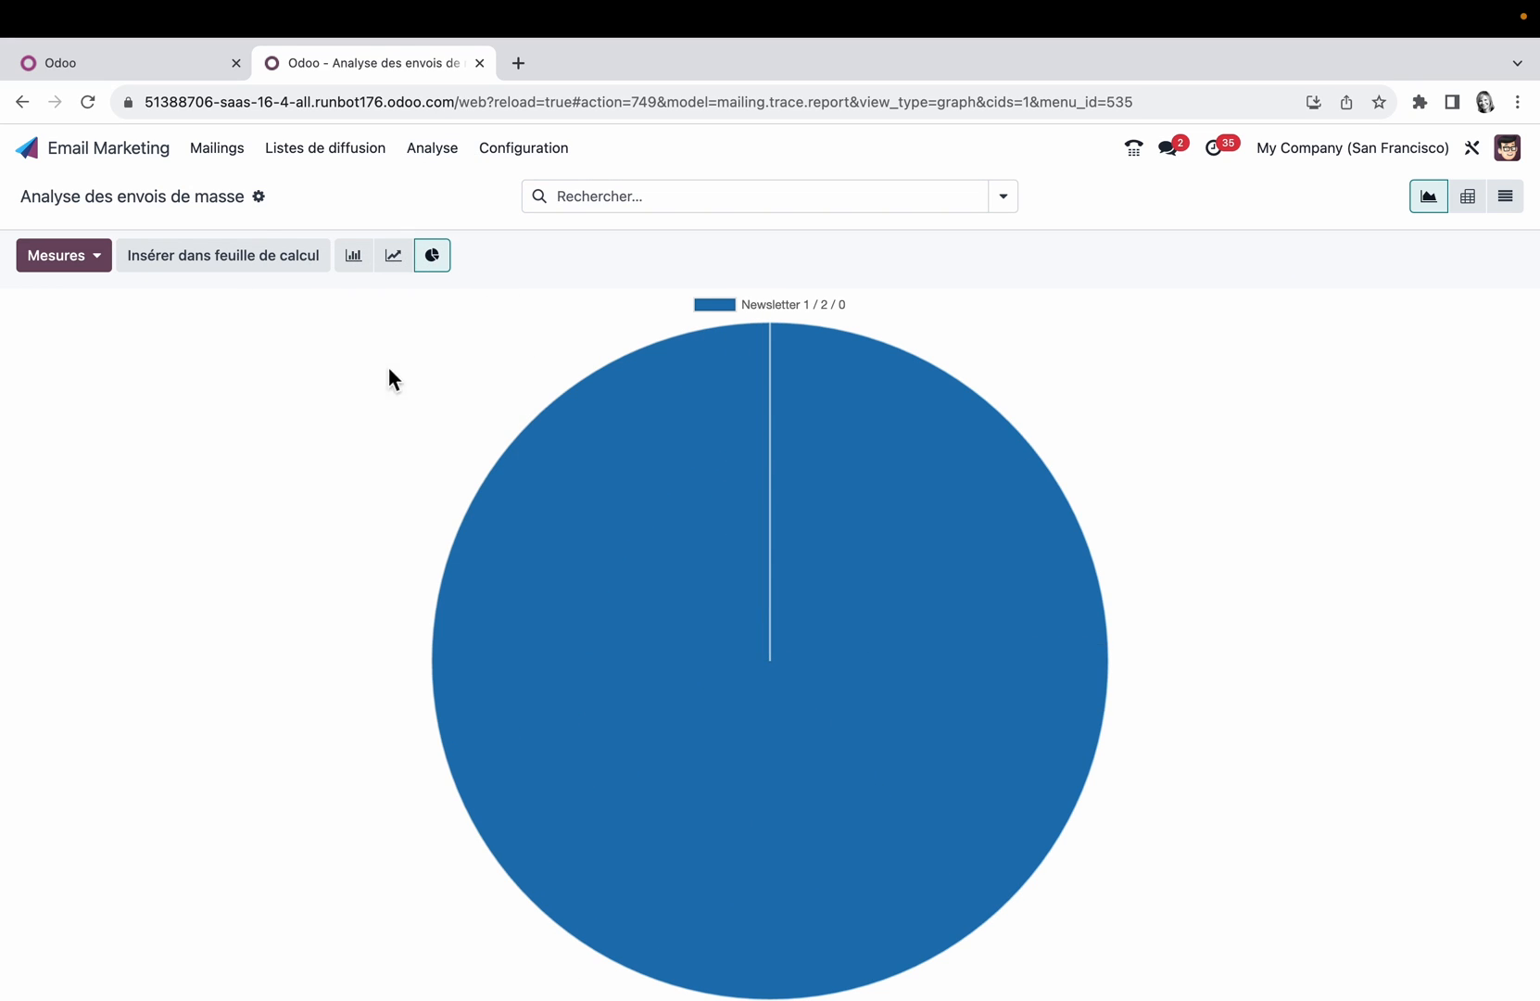
click(108, 270)
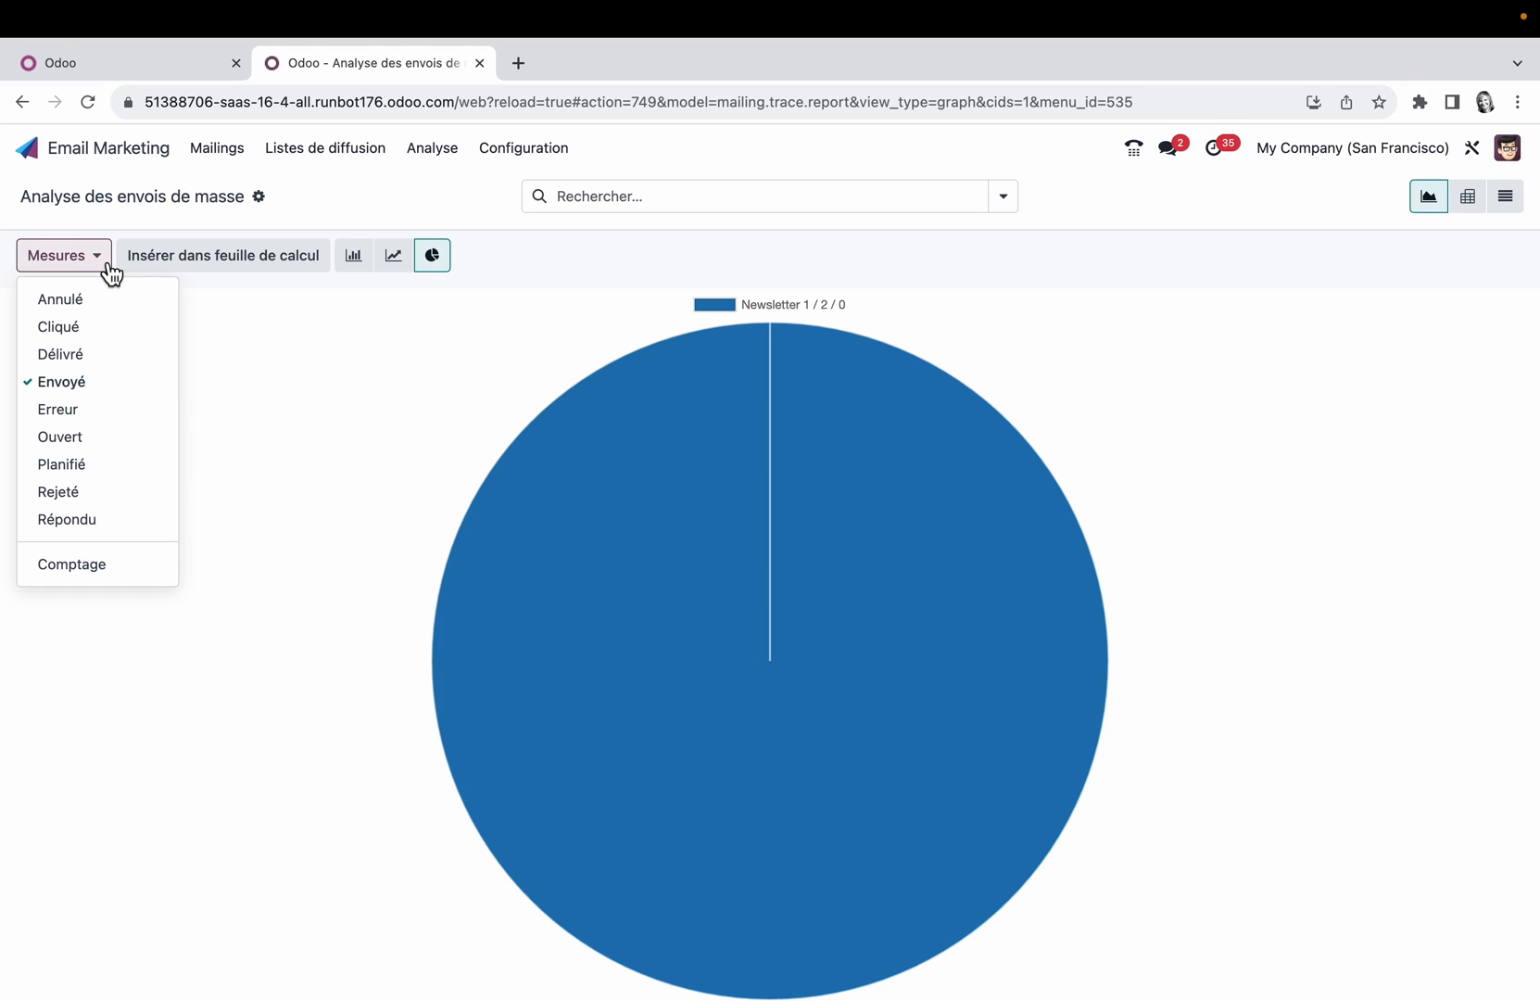
click(542, 162)
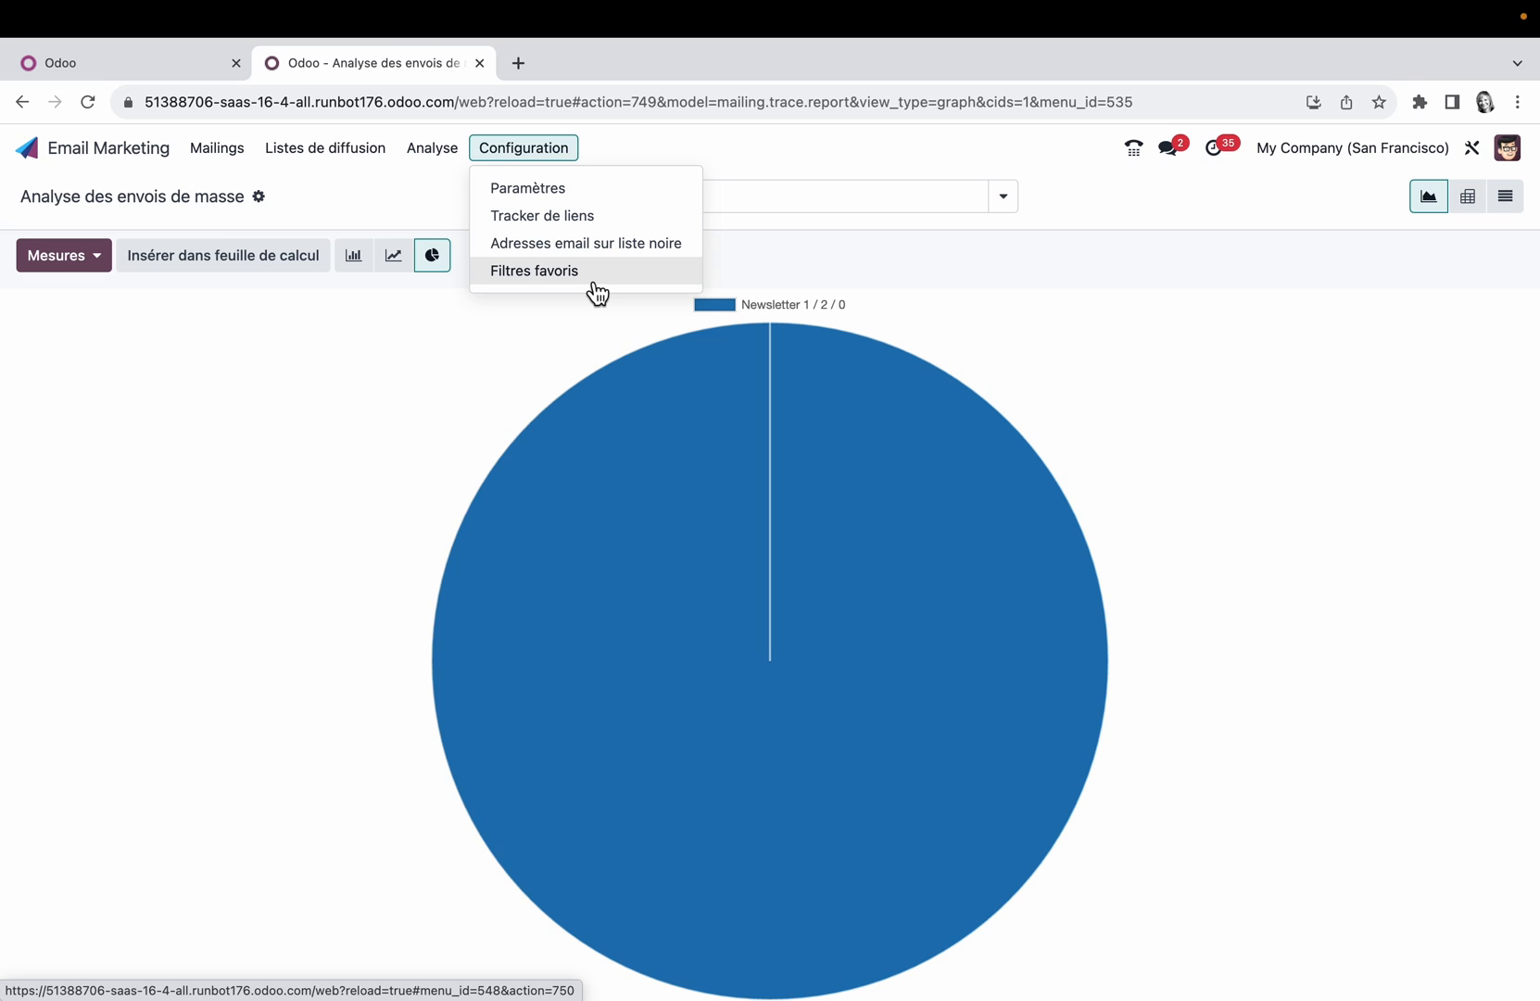
Step: Switch to the other Odoo database and view its Marketing applications as a list
click(170, 69)
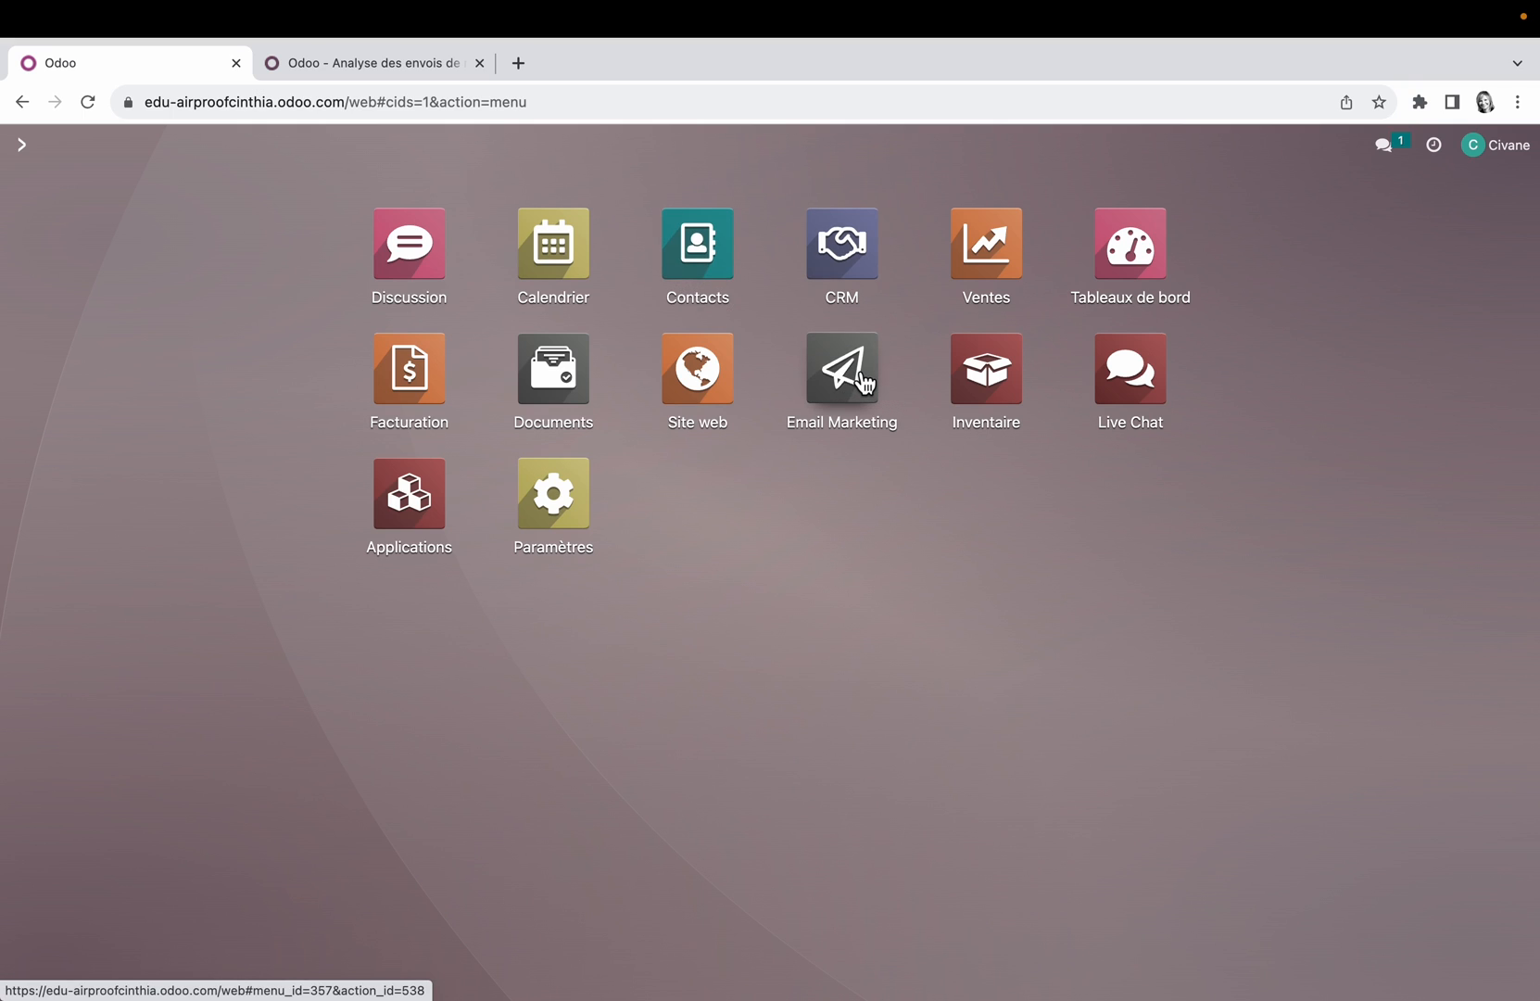
click(415, 496)
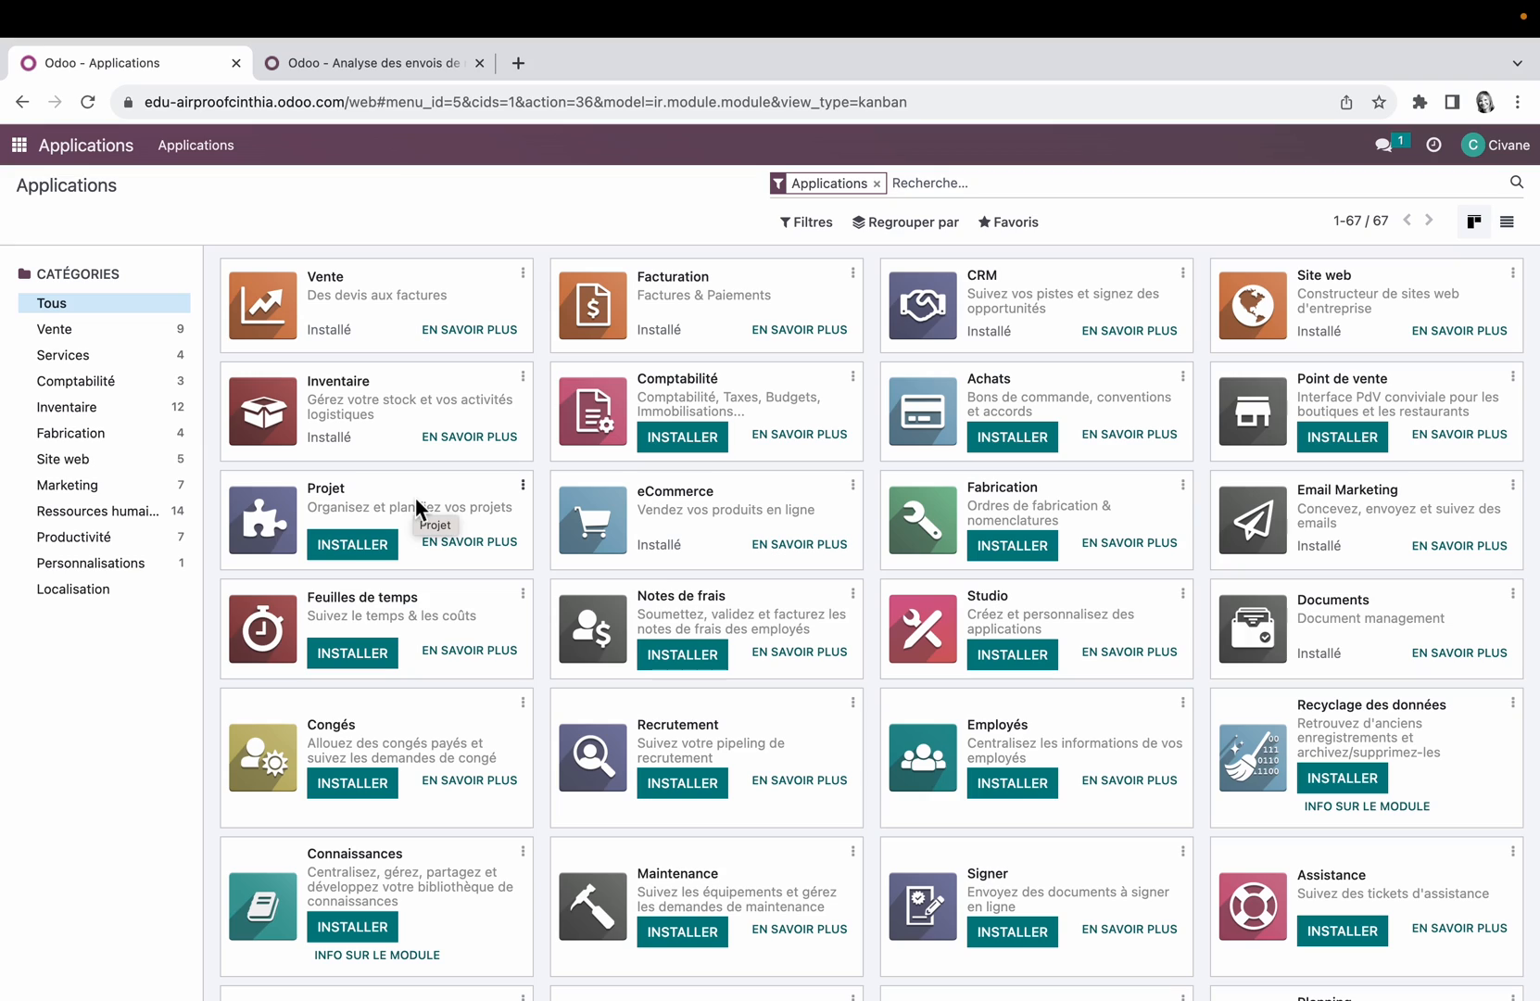
click(92, 491)
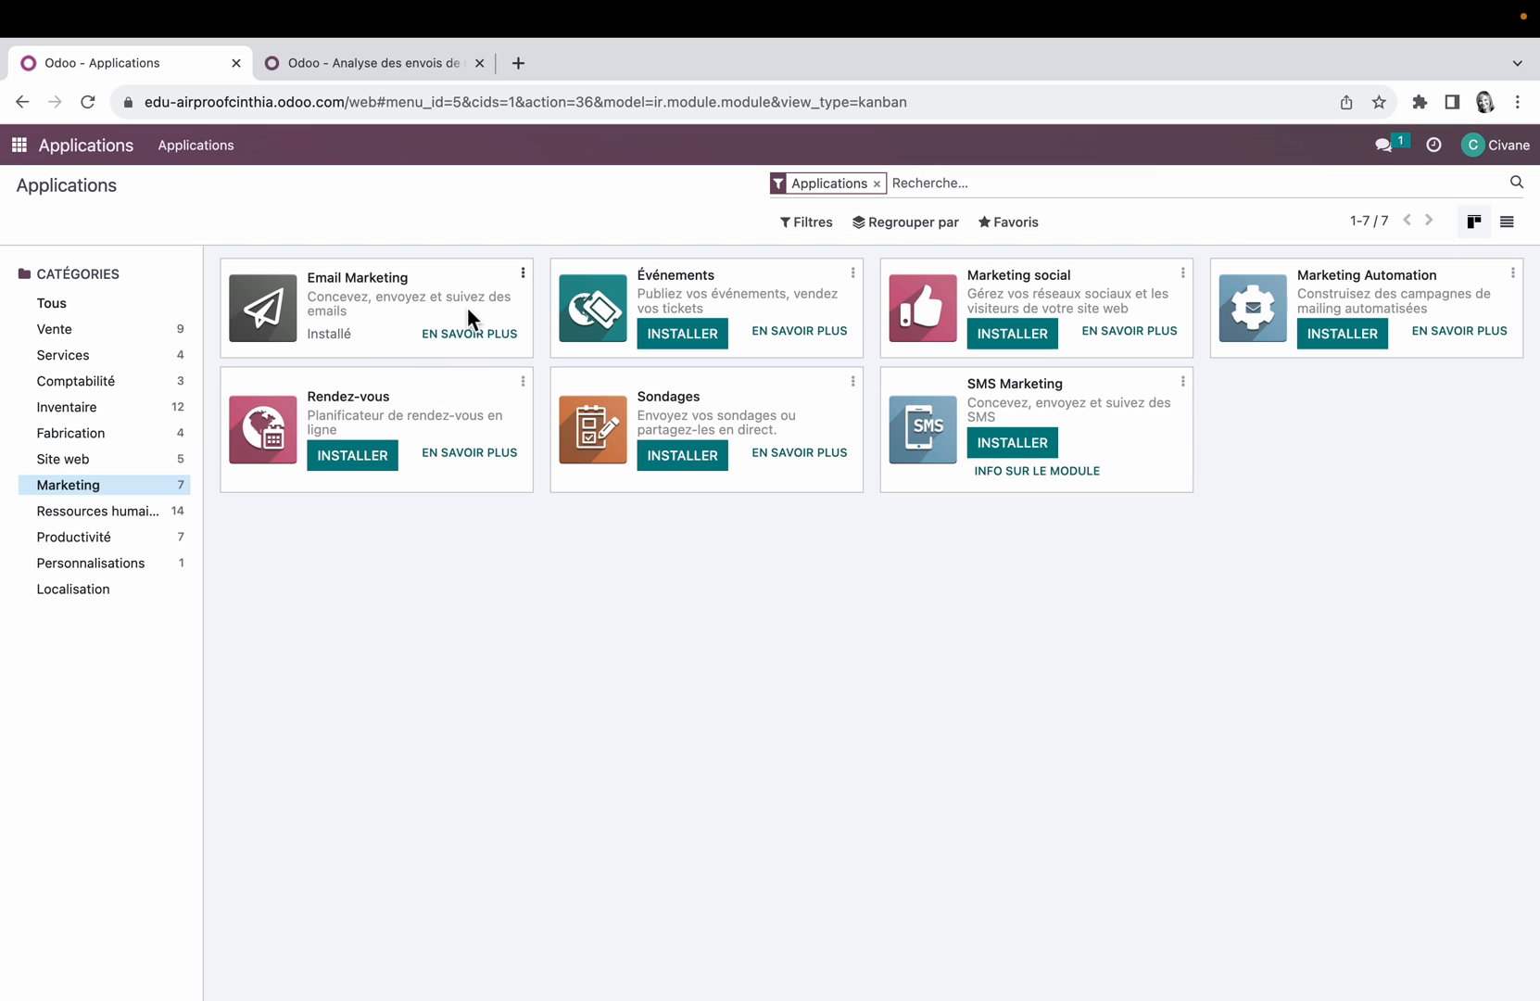
click(1507, 224)
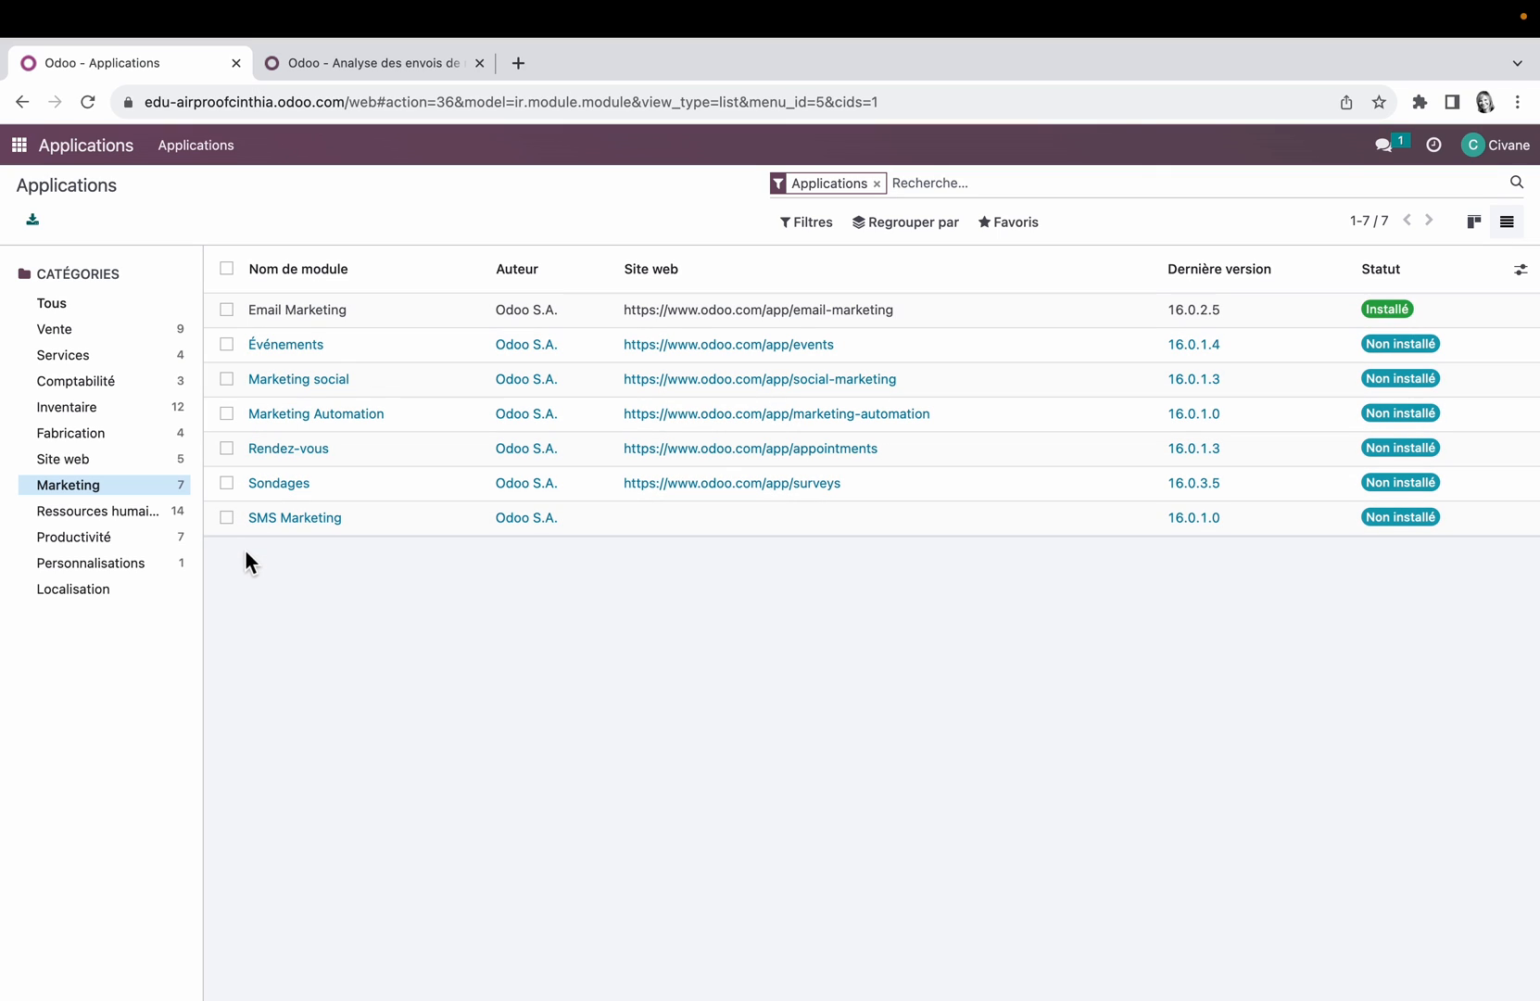
Step: Show applications of all categories and filter them first by Installé, then by Non installé
click(58, 314)
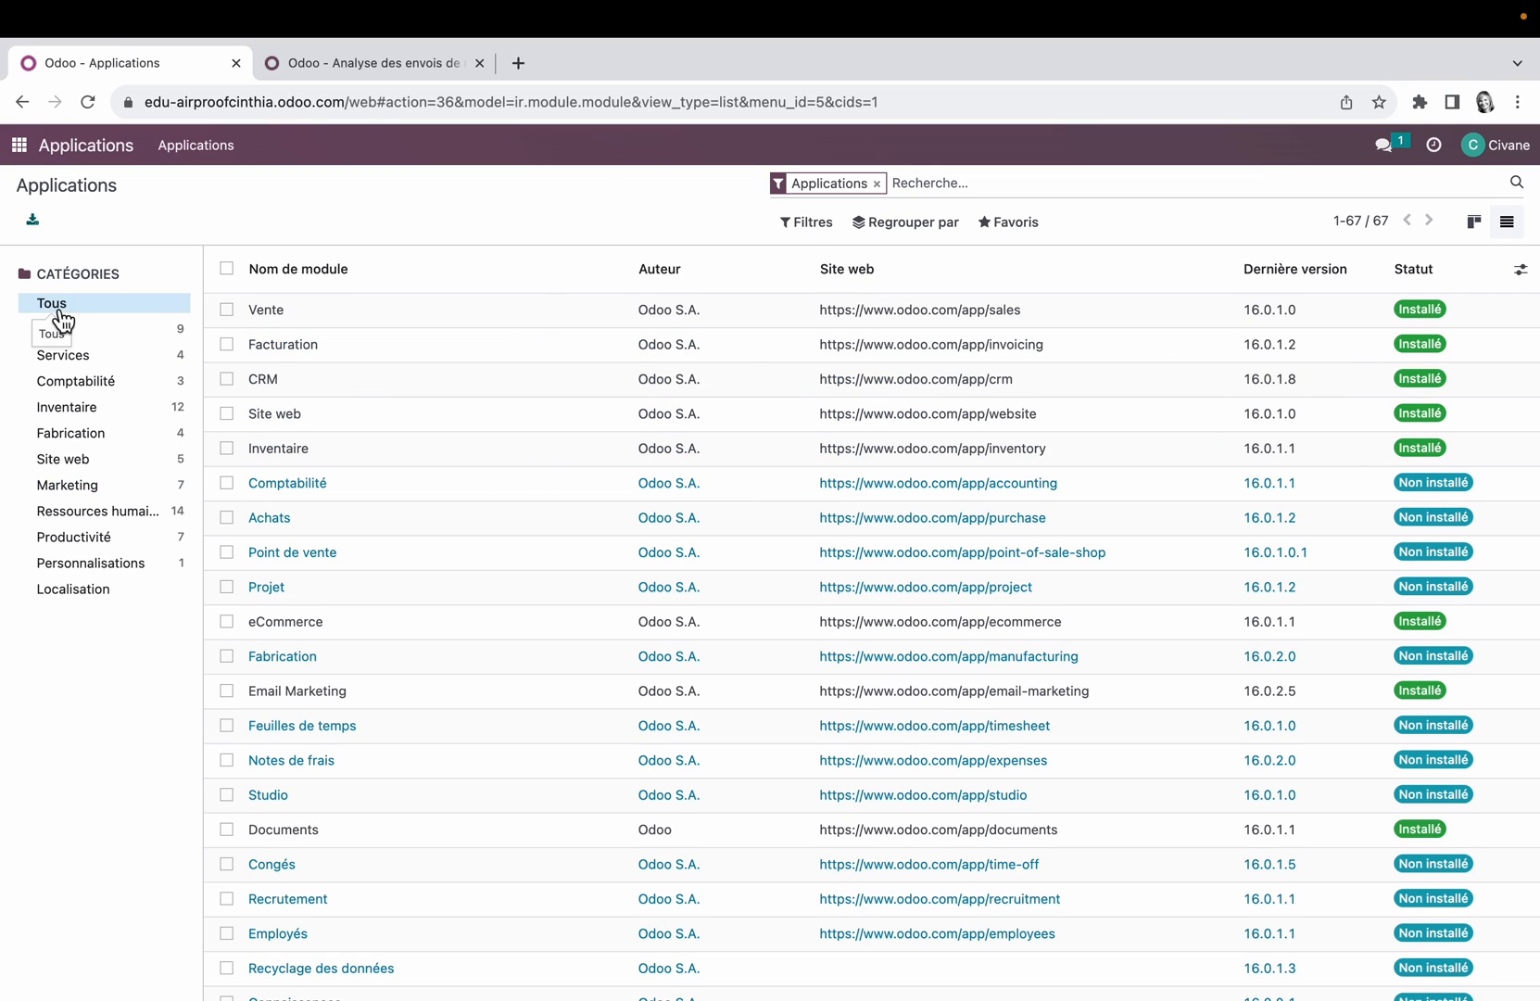
click(820, 225)
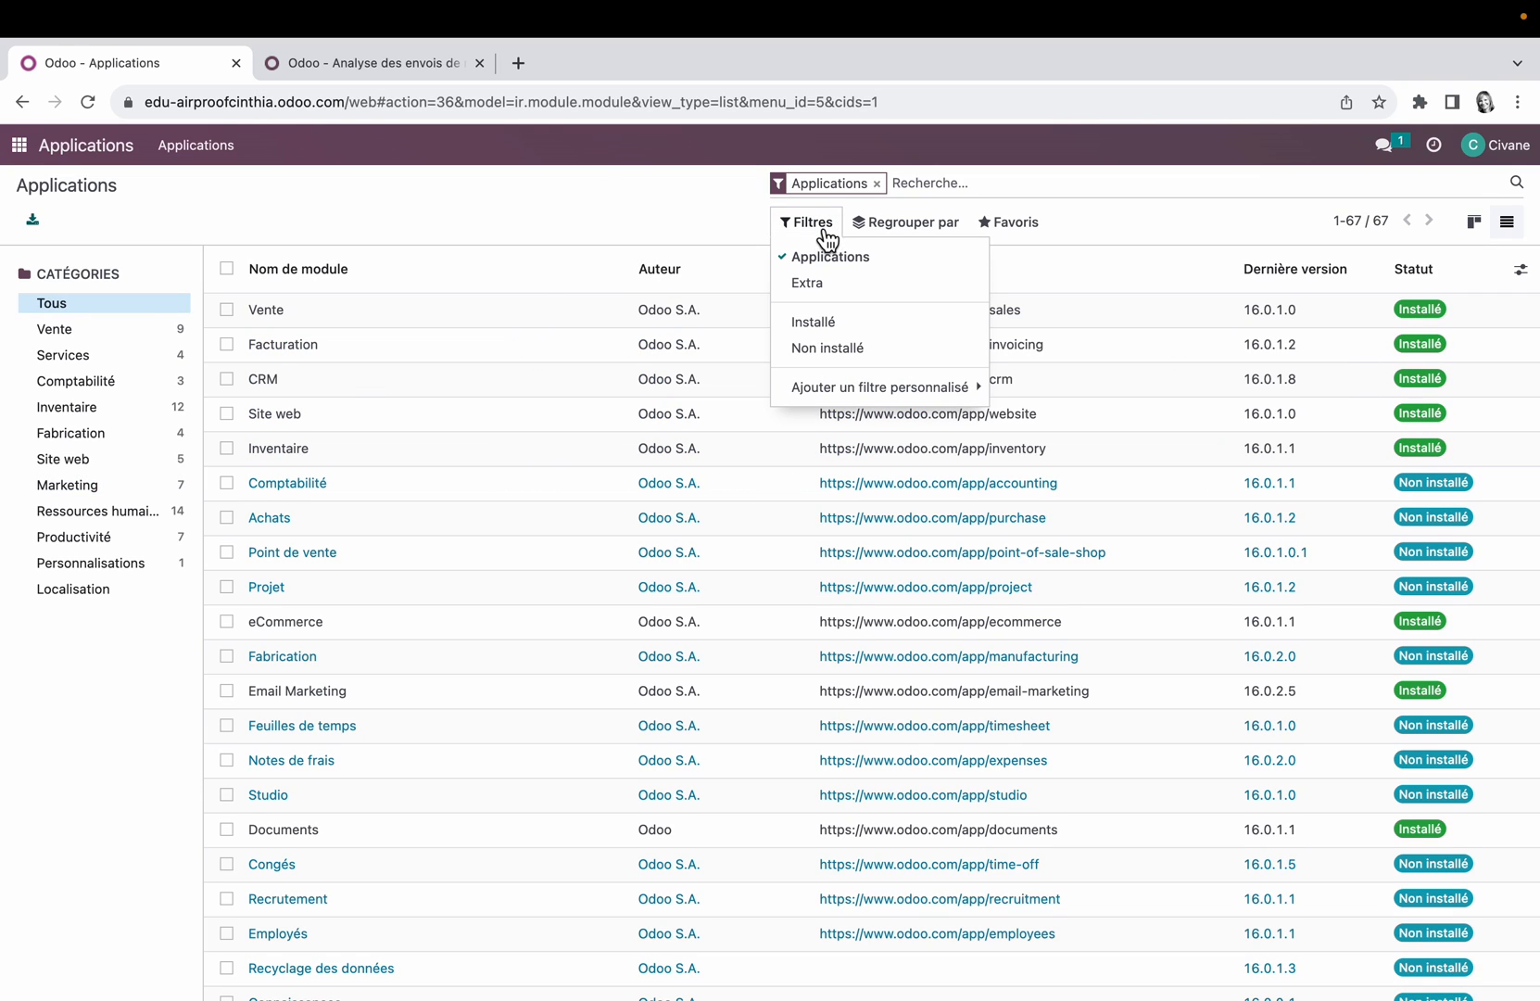
click(845, 326)
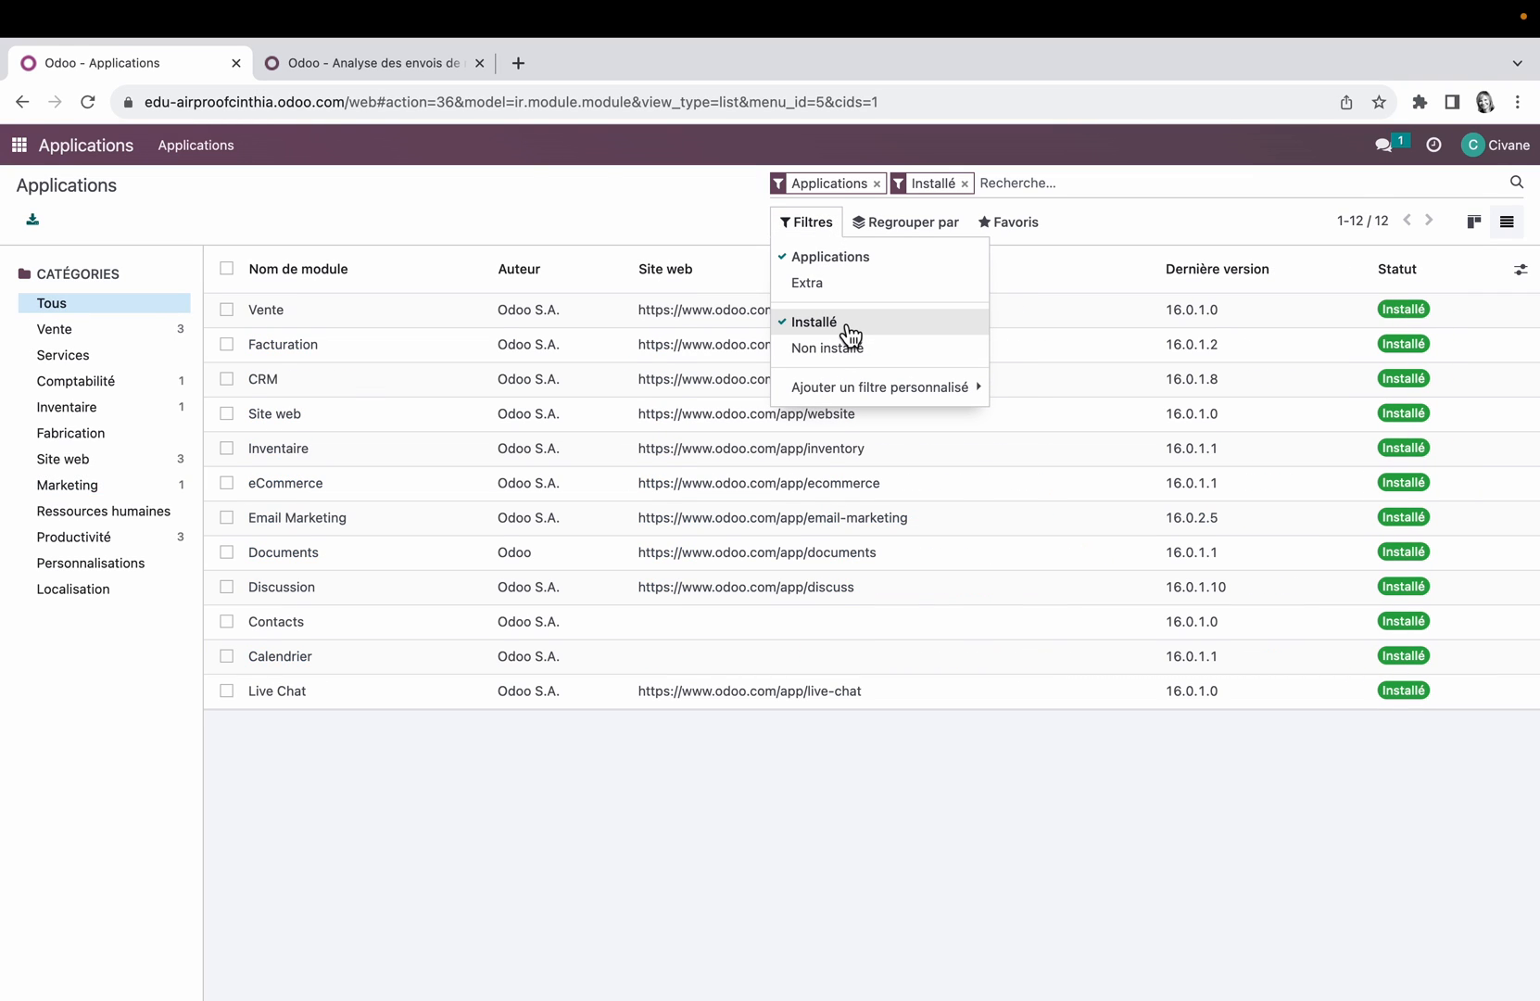
click(796, 326)
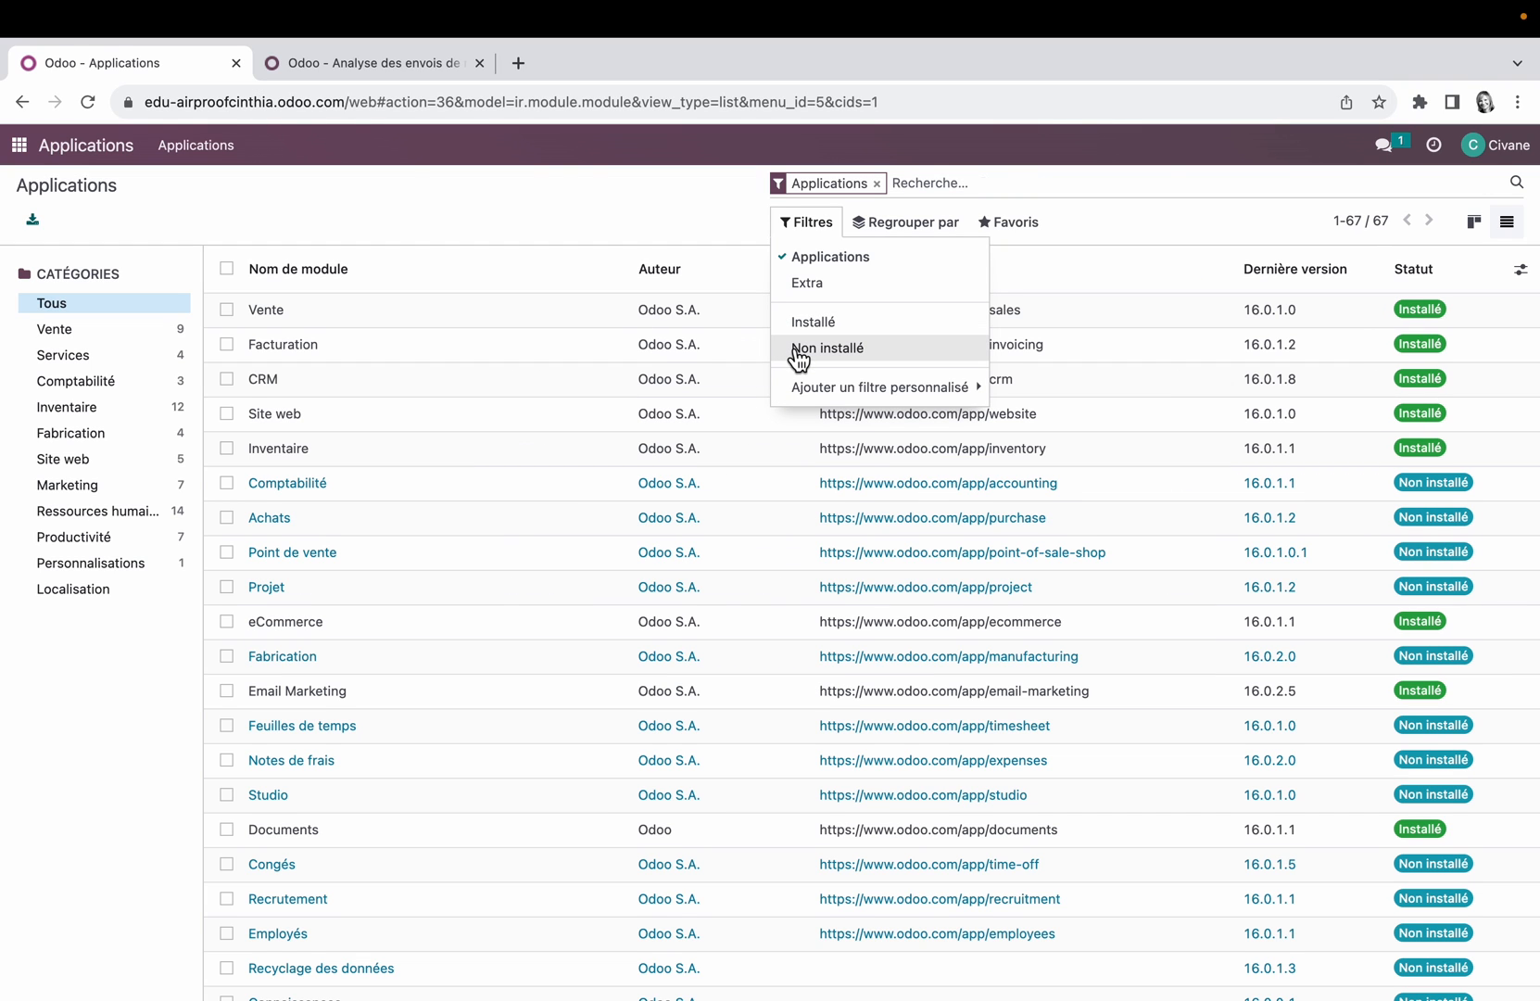
click(801, 350)
Step: Return to the application overview, open Email Marketing and examine its settings
click(20, 146)
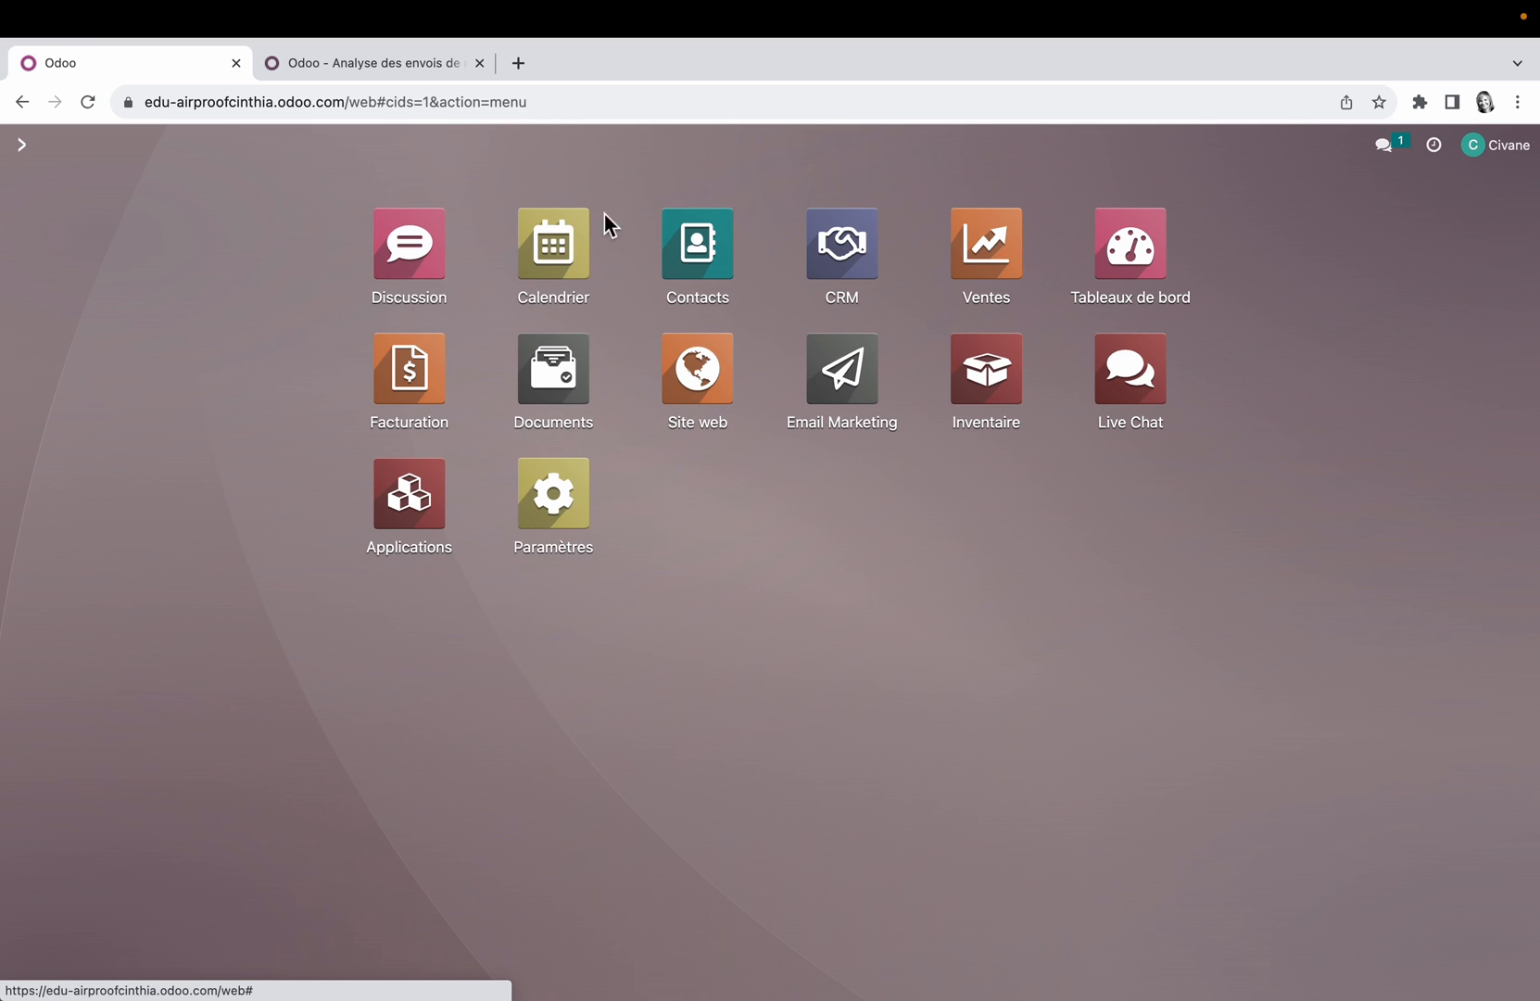
click(843, 371)
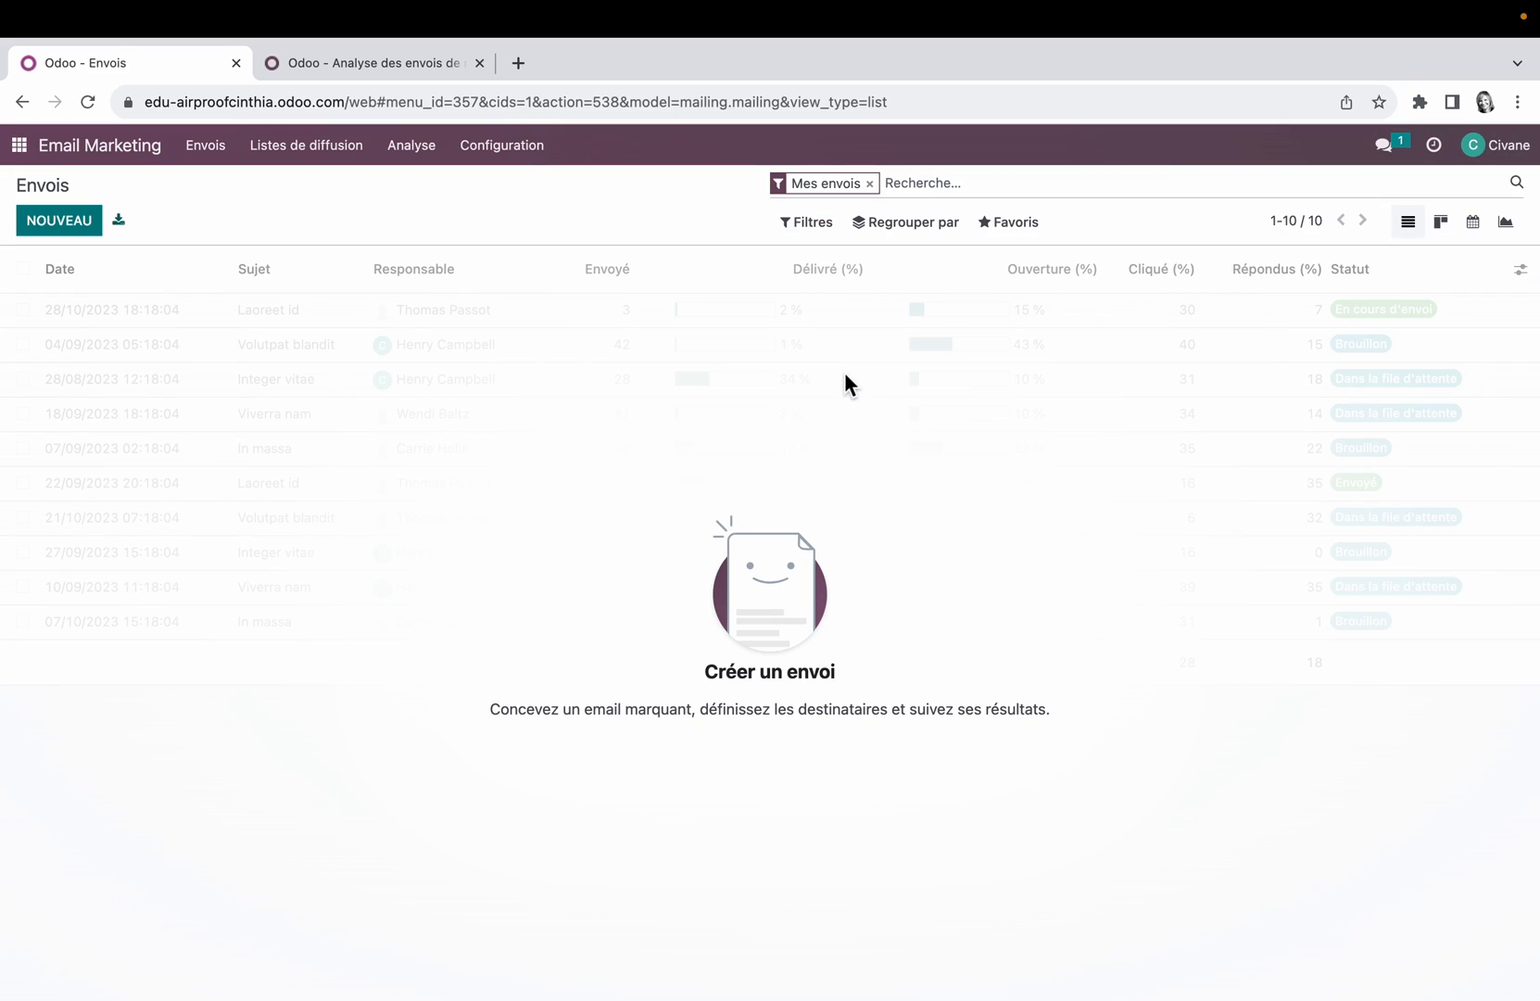
click(529, 157)
click(529, 196)
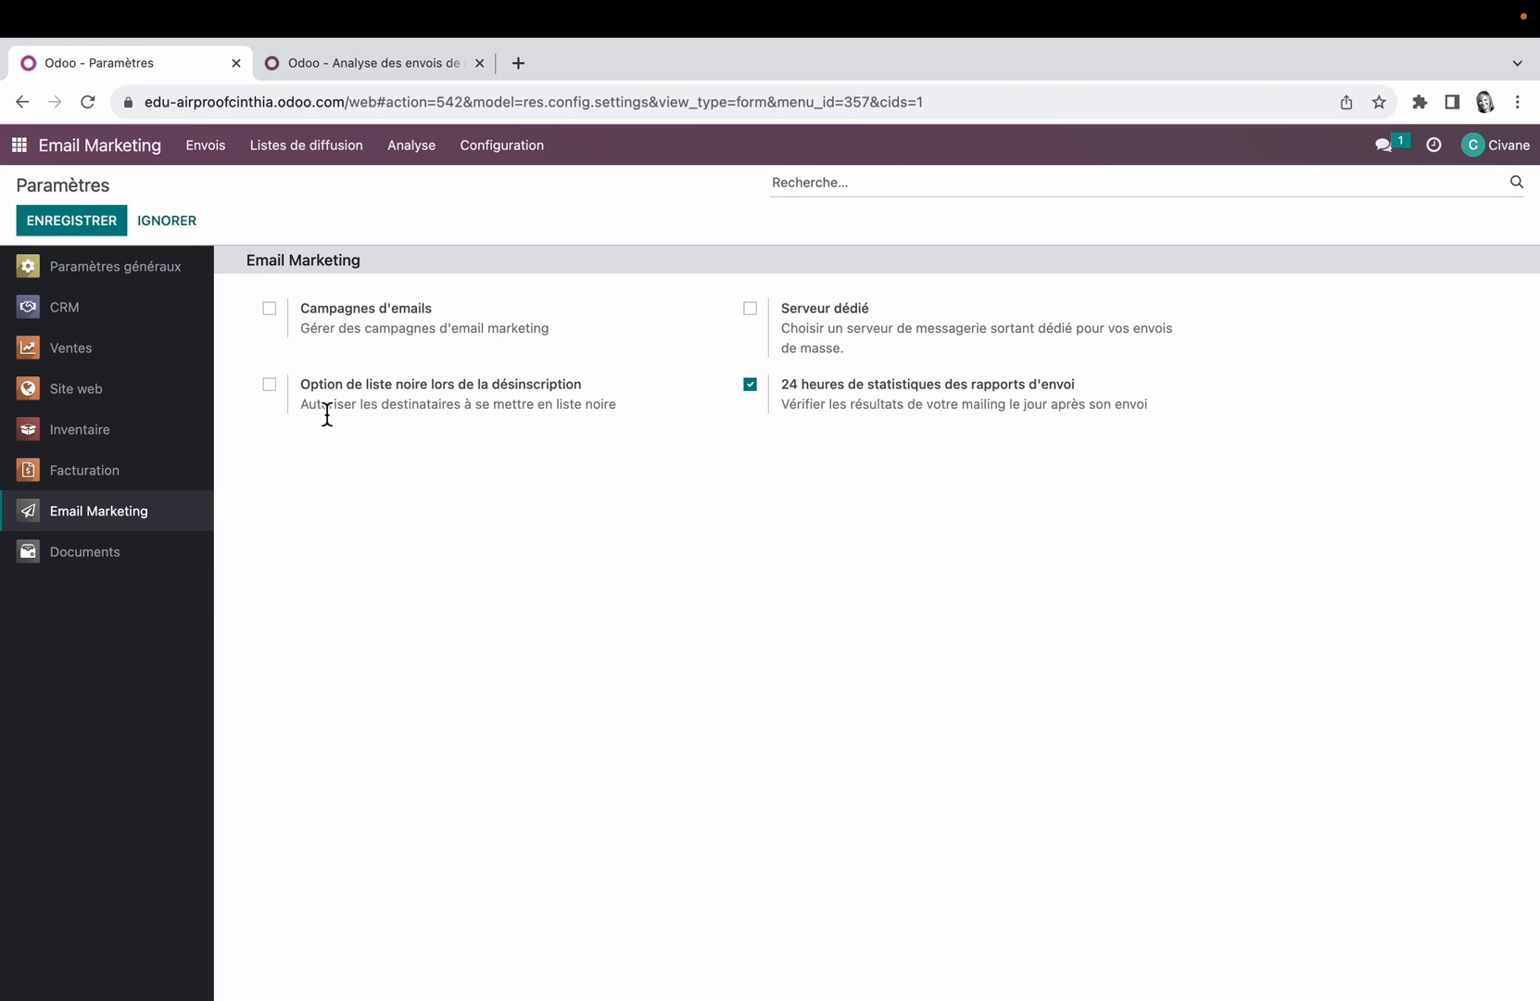
Step: Enable the Option de liste noire lors de la désinscription and Campagnes d'emails settings, and save the configuration
click(269, 386)
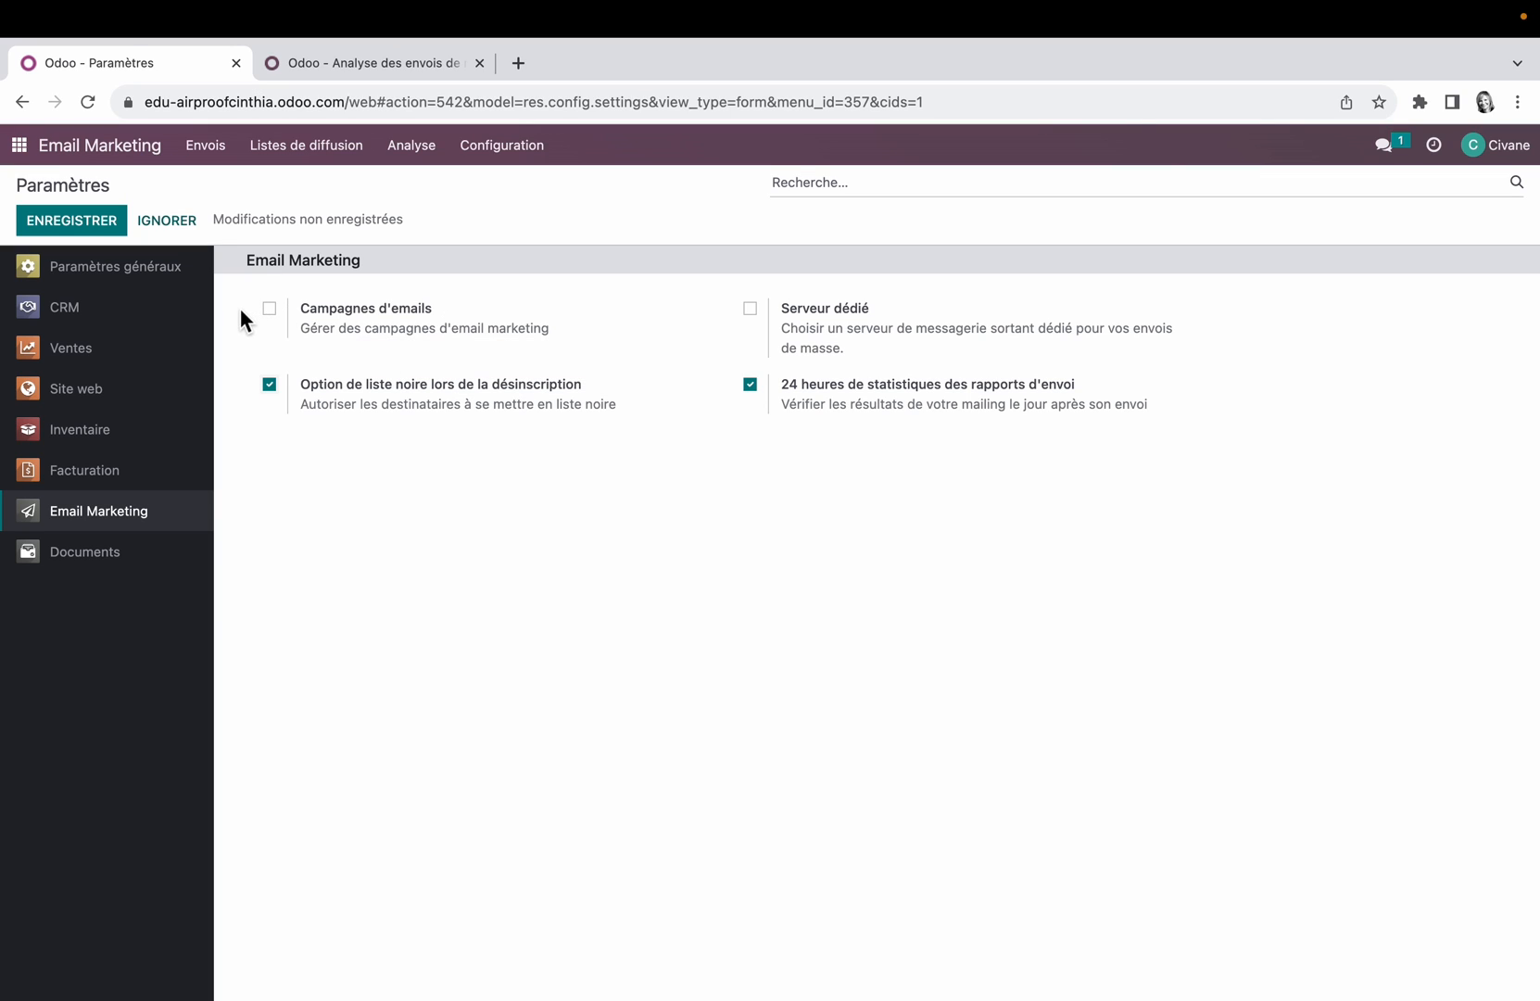
click(270, 311)
click(753, 311)
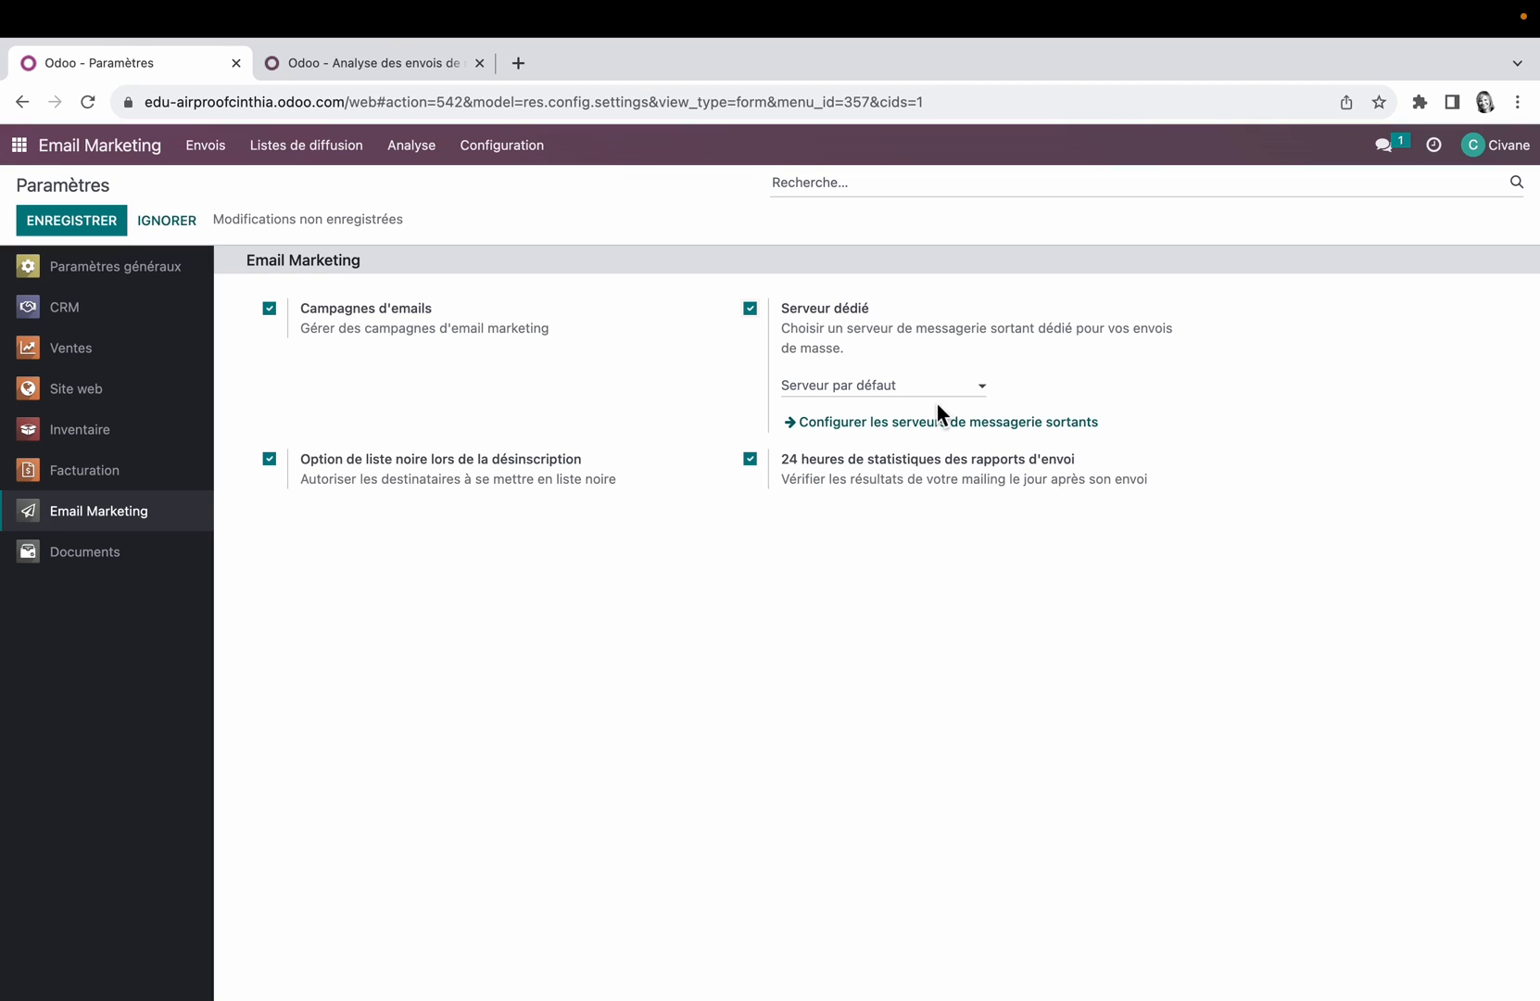
click(752, 311)
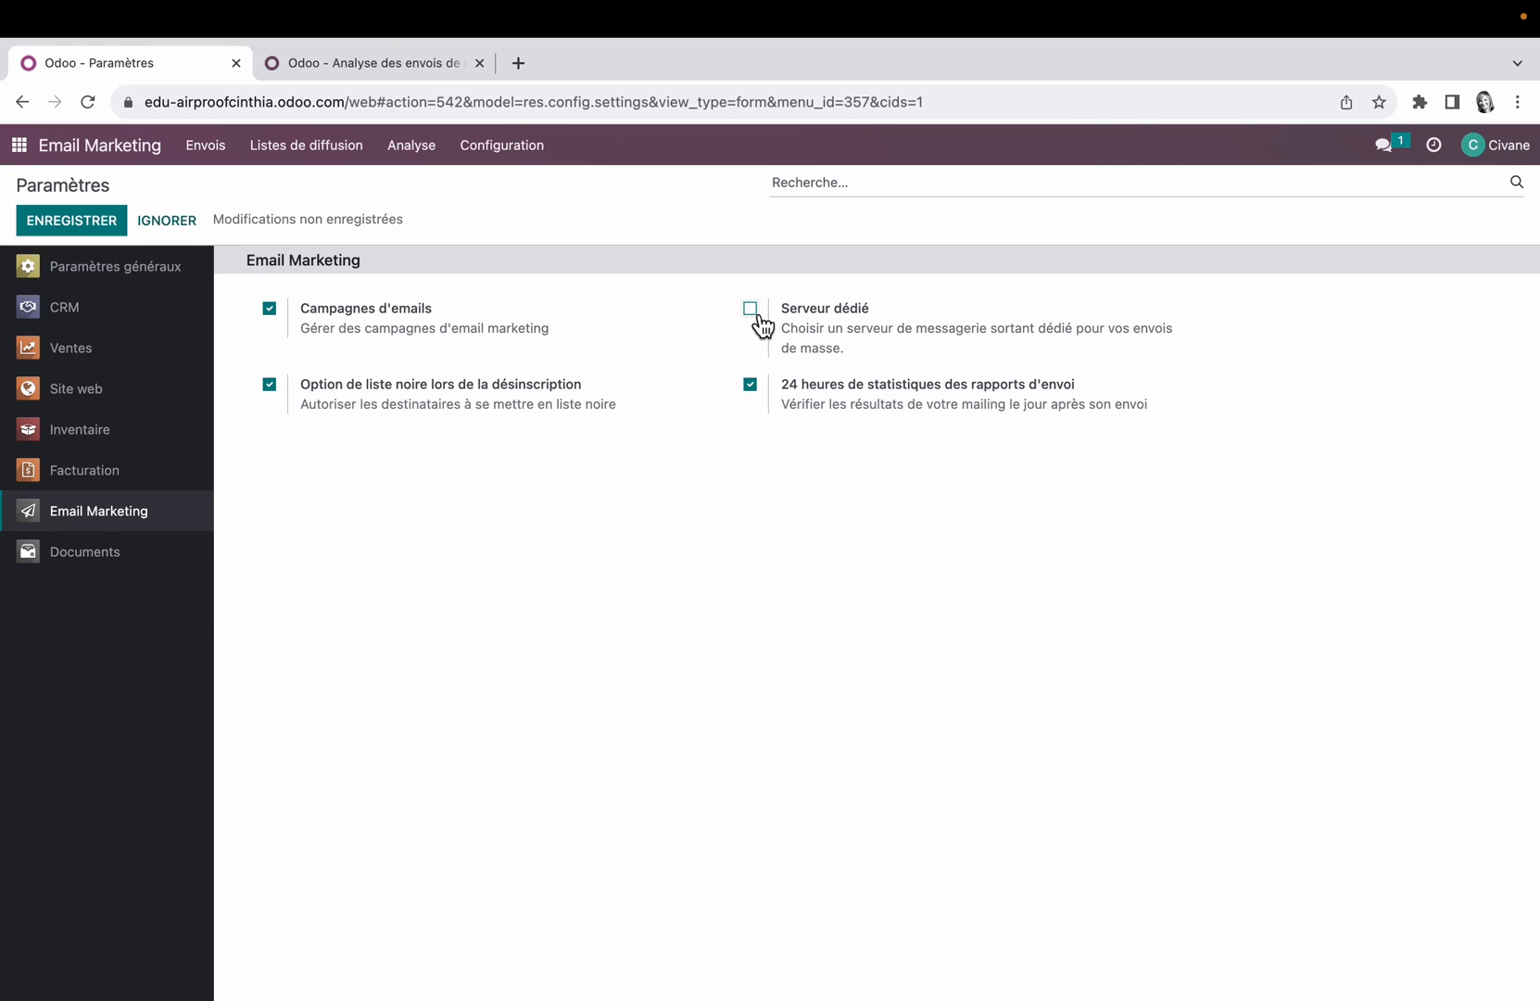
click(111, 223)
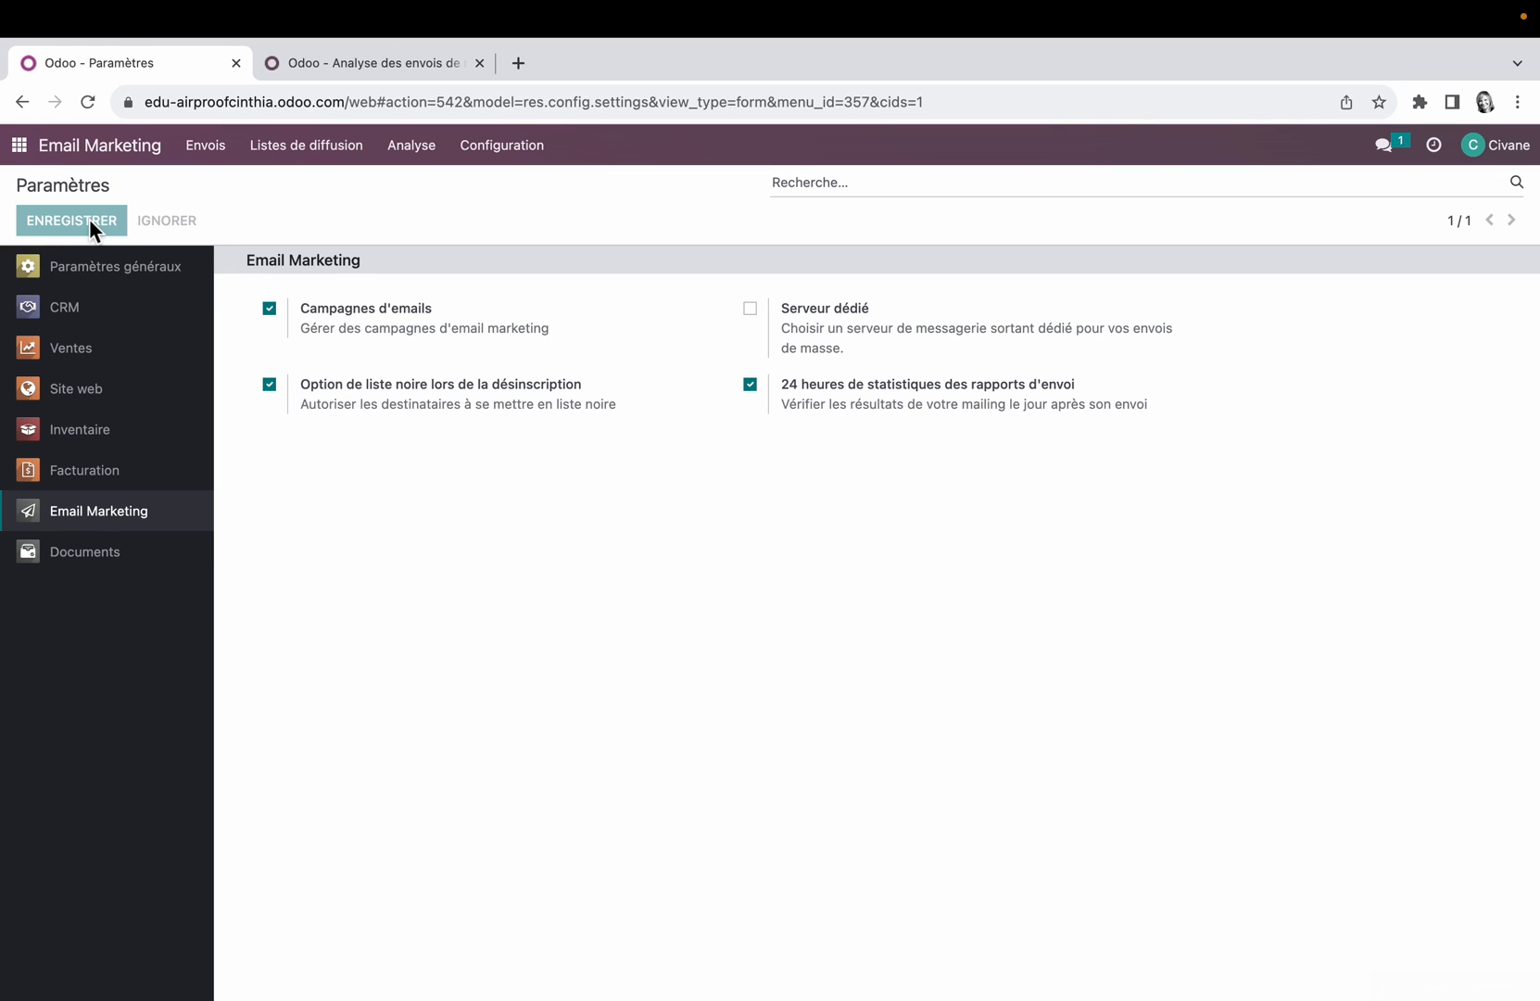
Step: Reopen Email Marketing from the application overview, create a new mailing and set its recipients to Contact
click(23, 147)
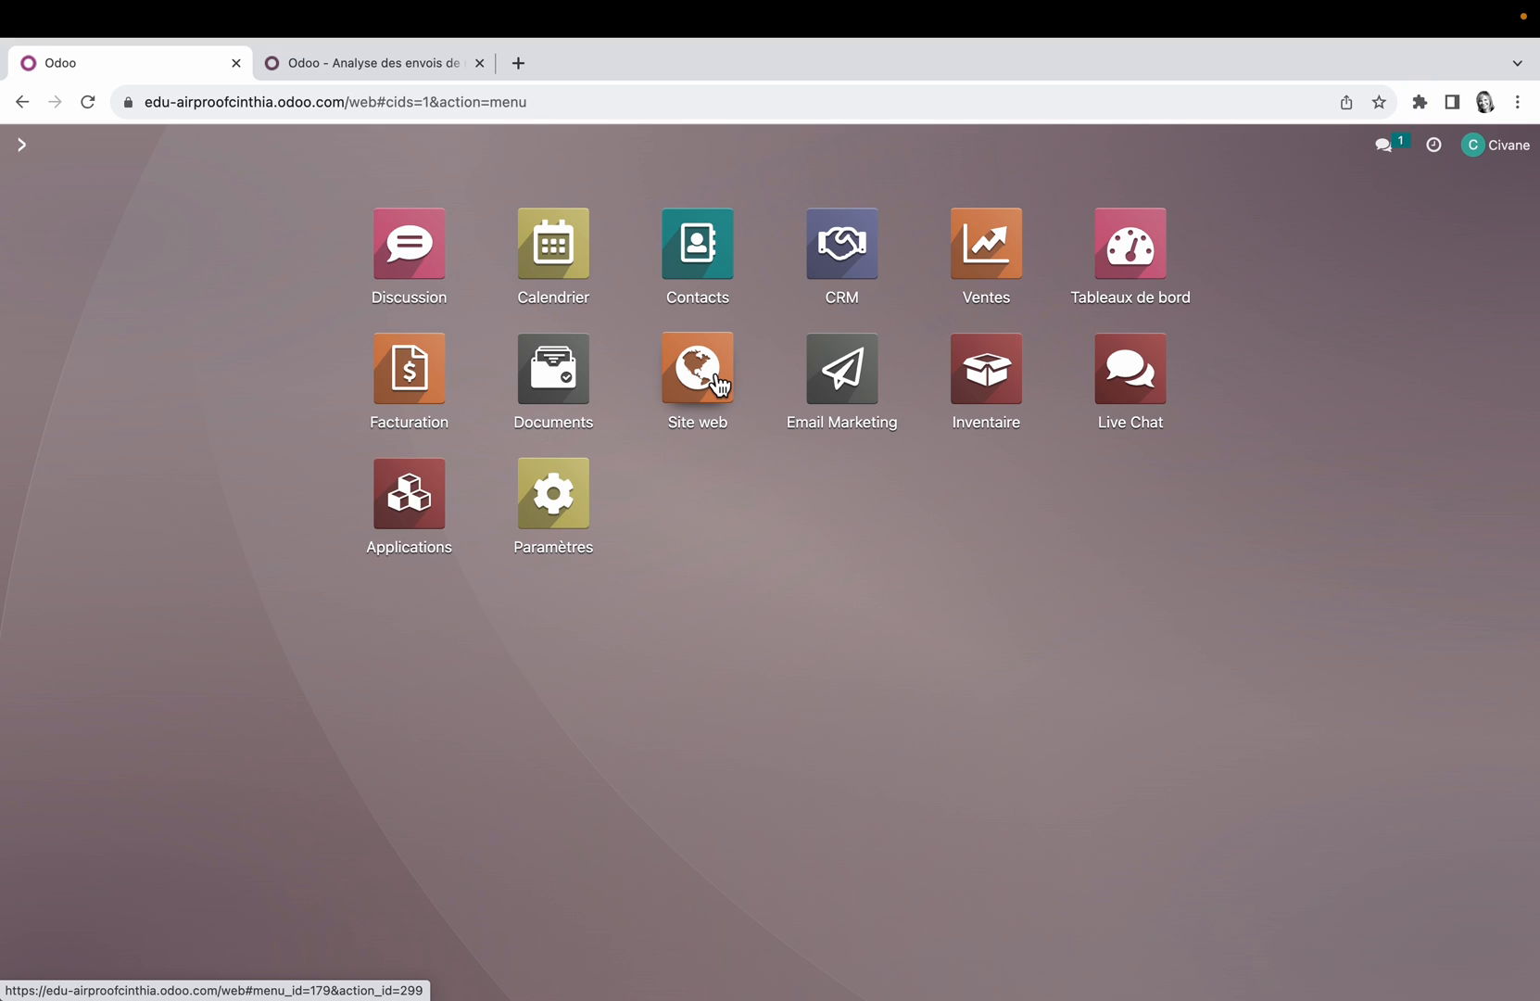
click(850, 380)
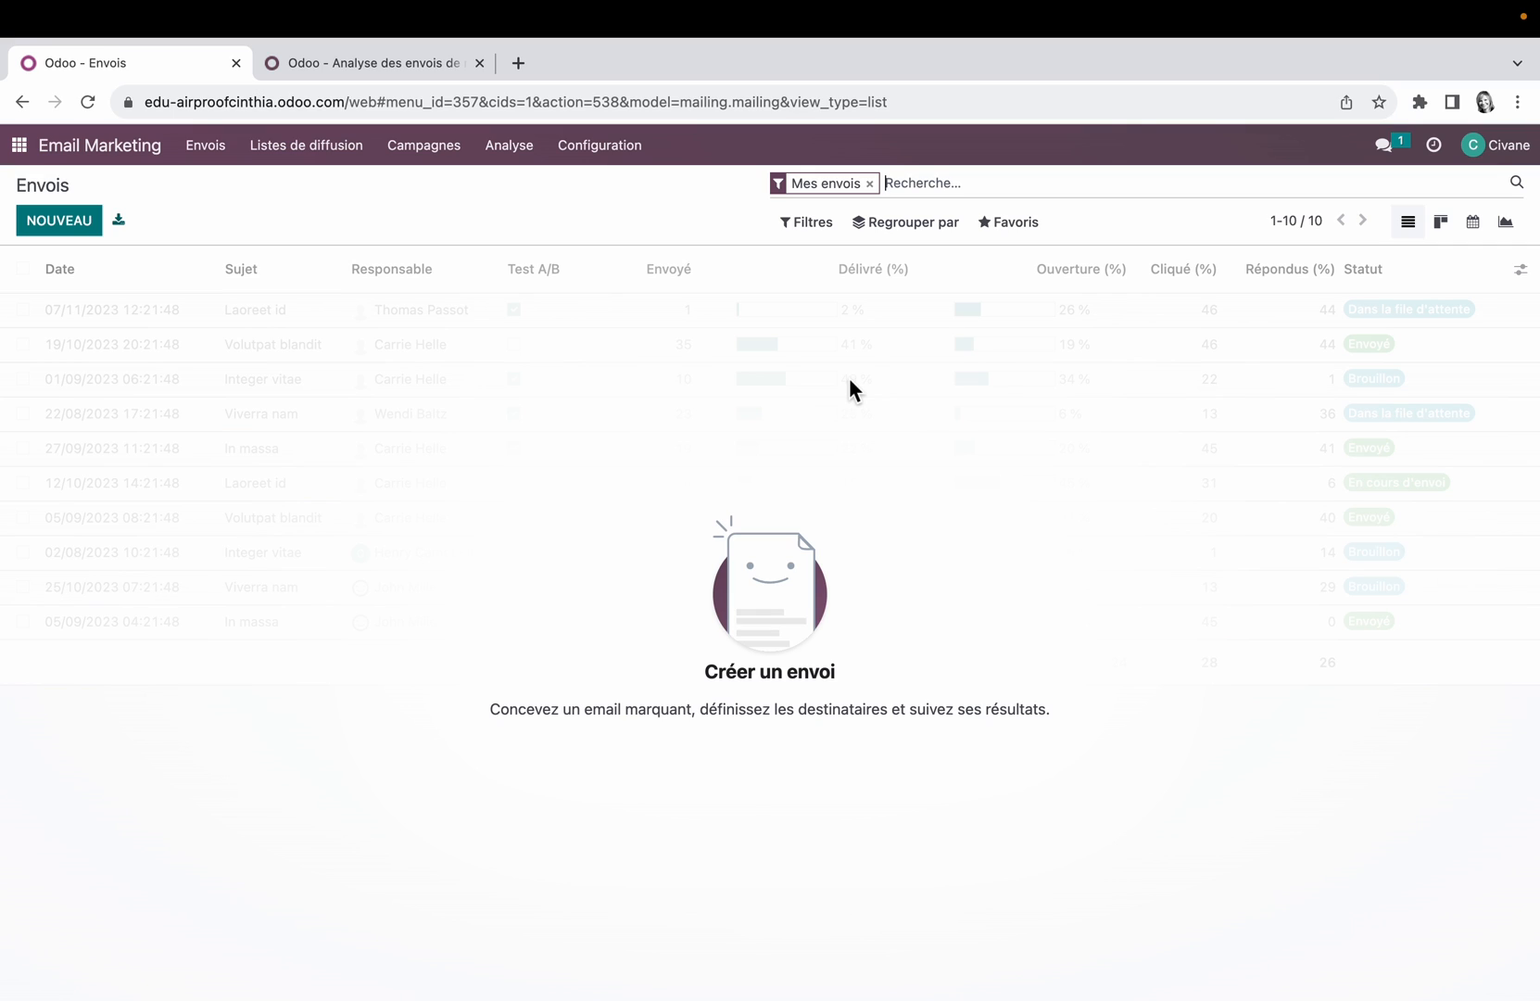
click(80, 230)
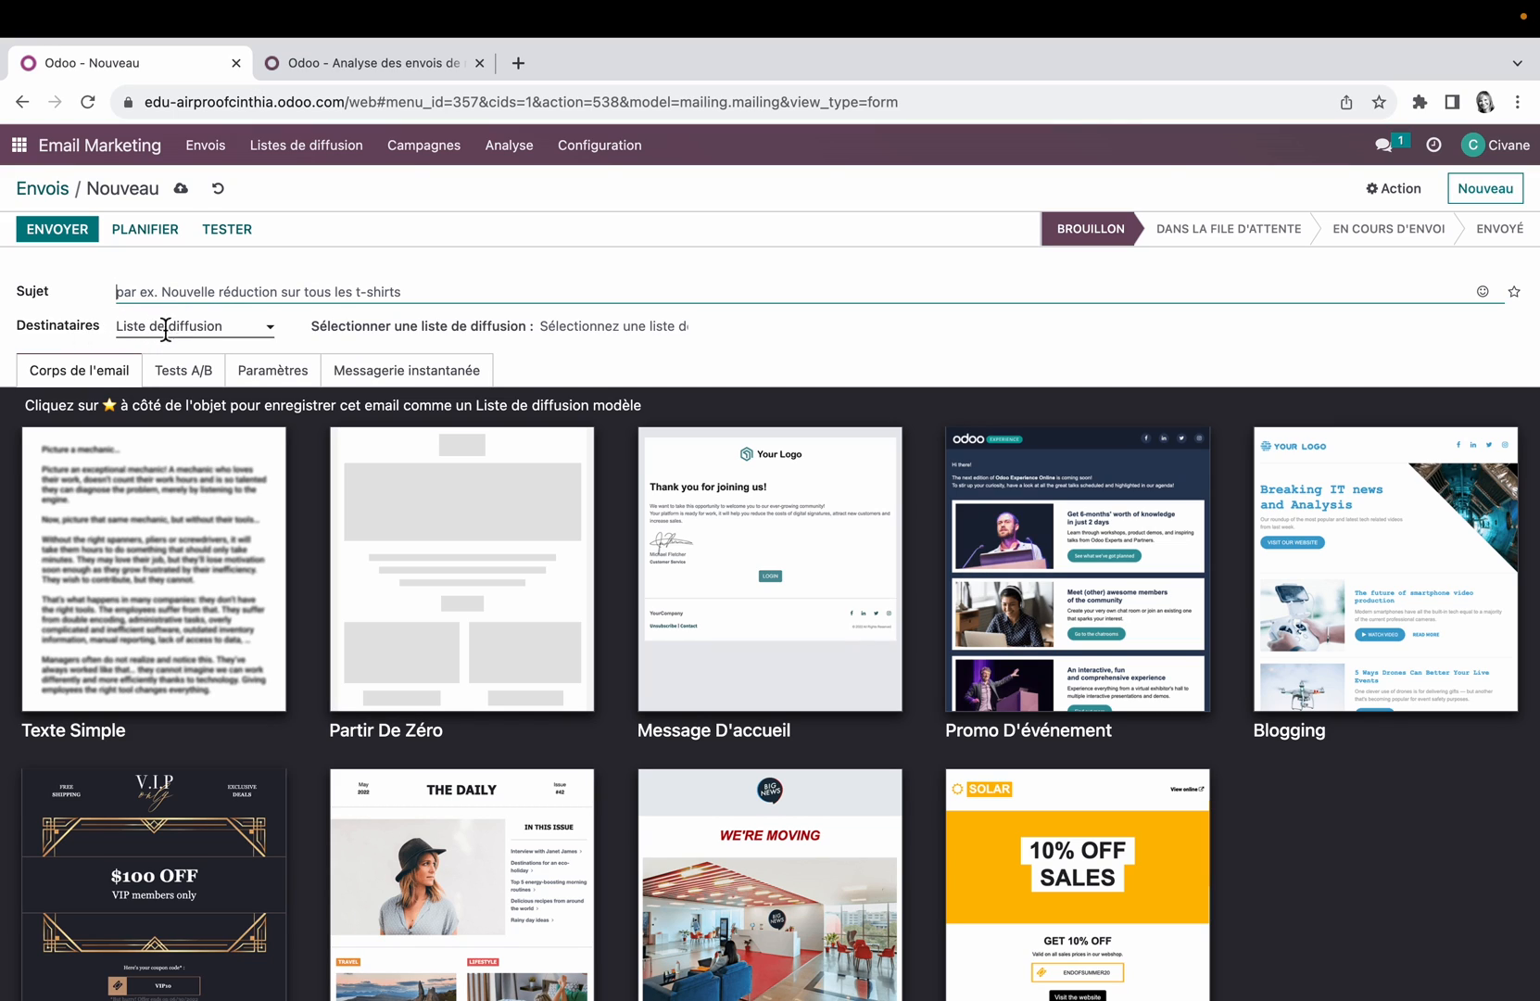
click(273, 330)
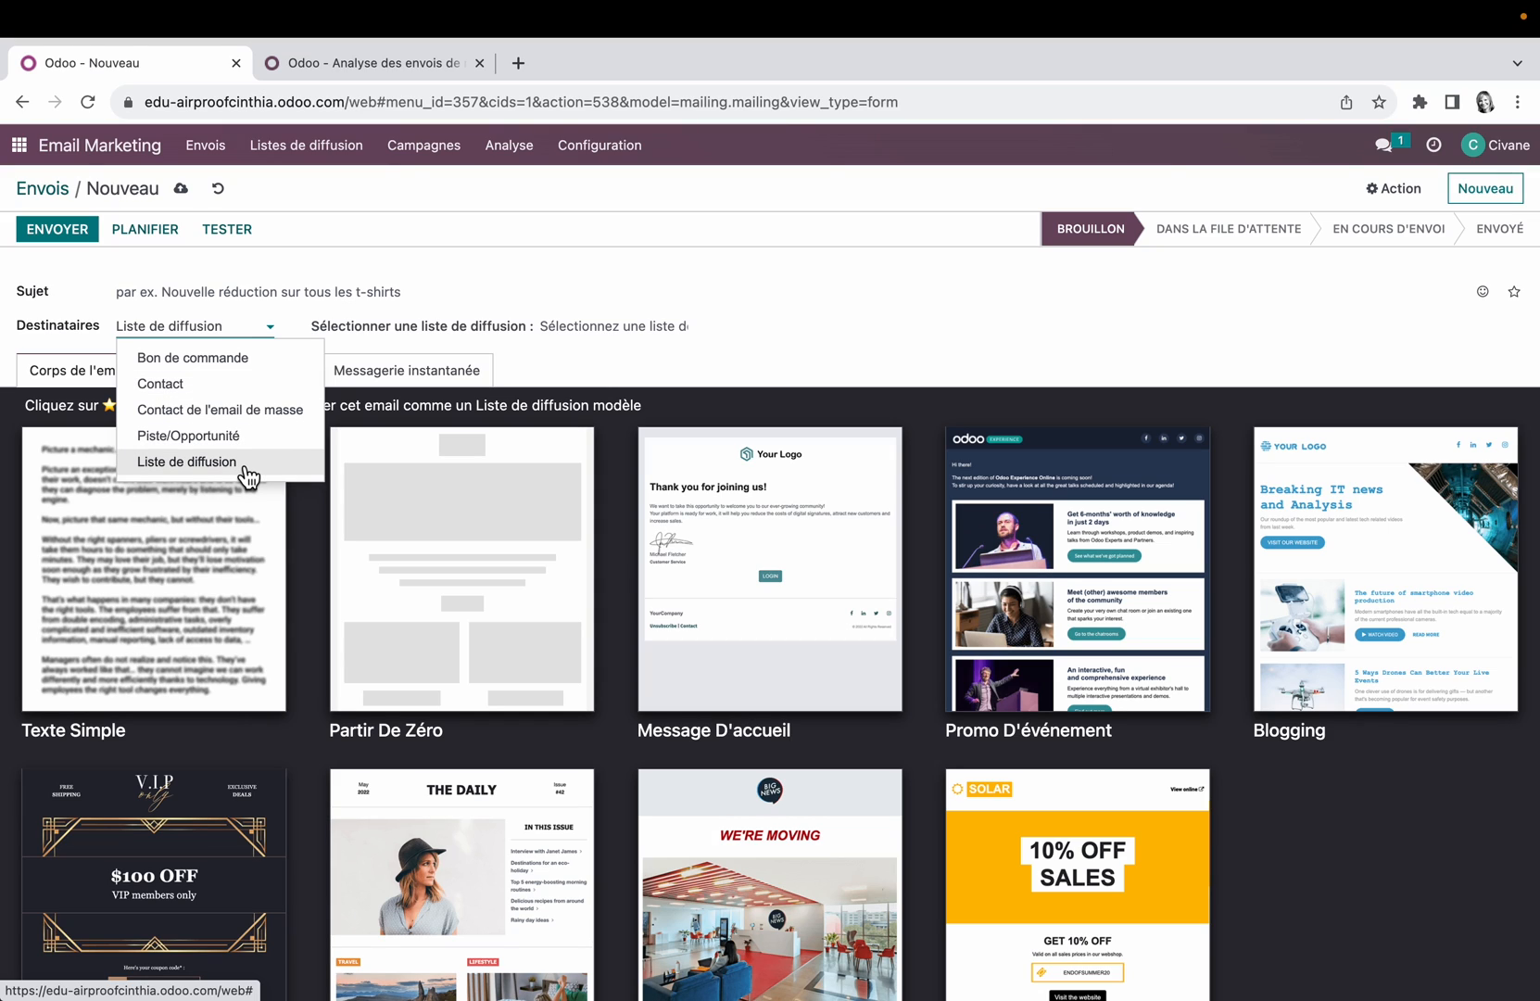
click(186, 461)
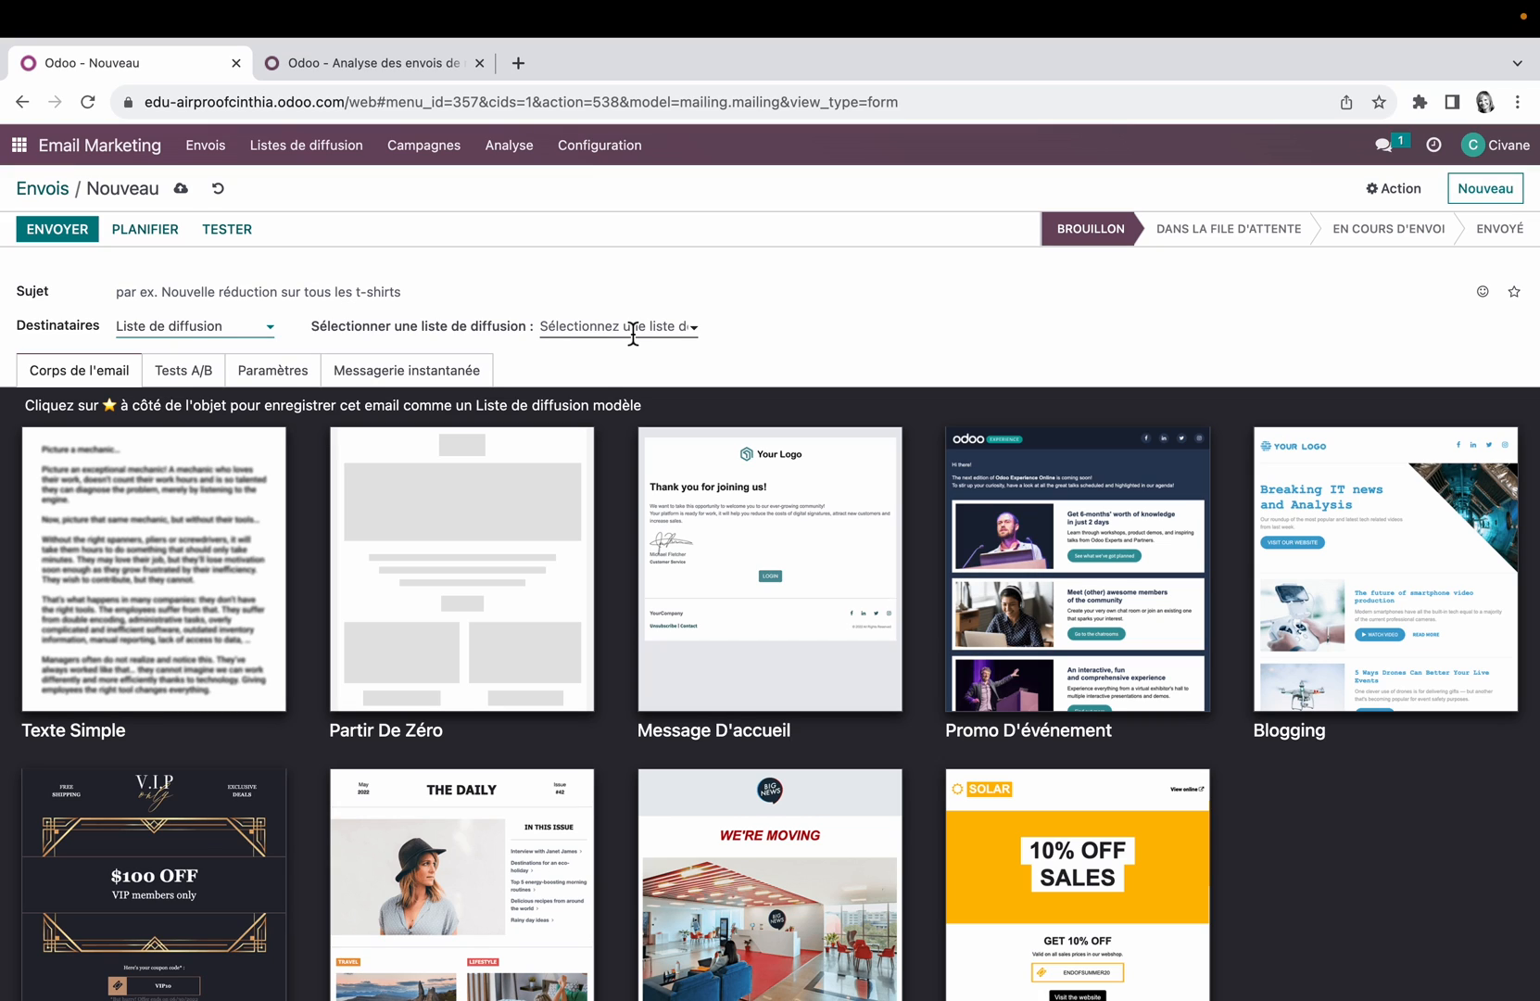
click(274, 331)
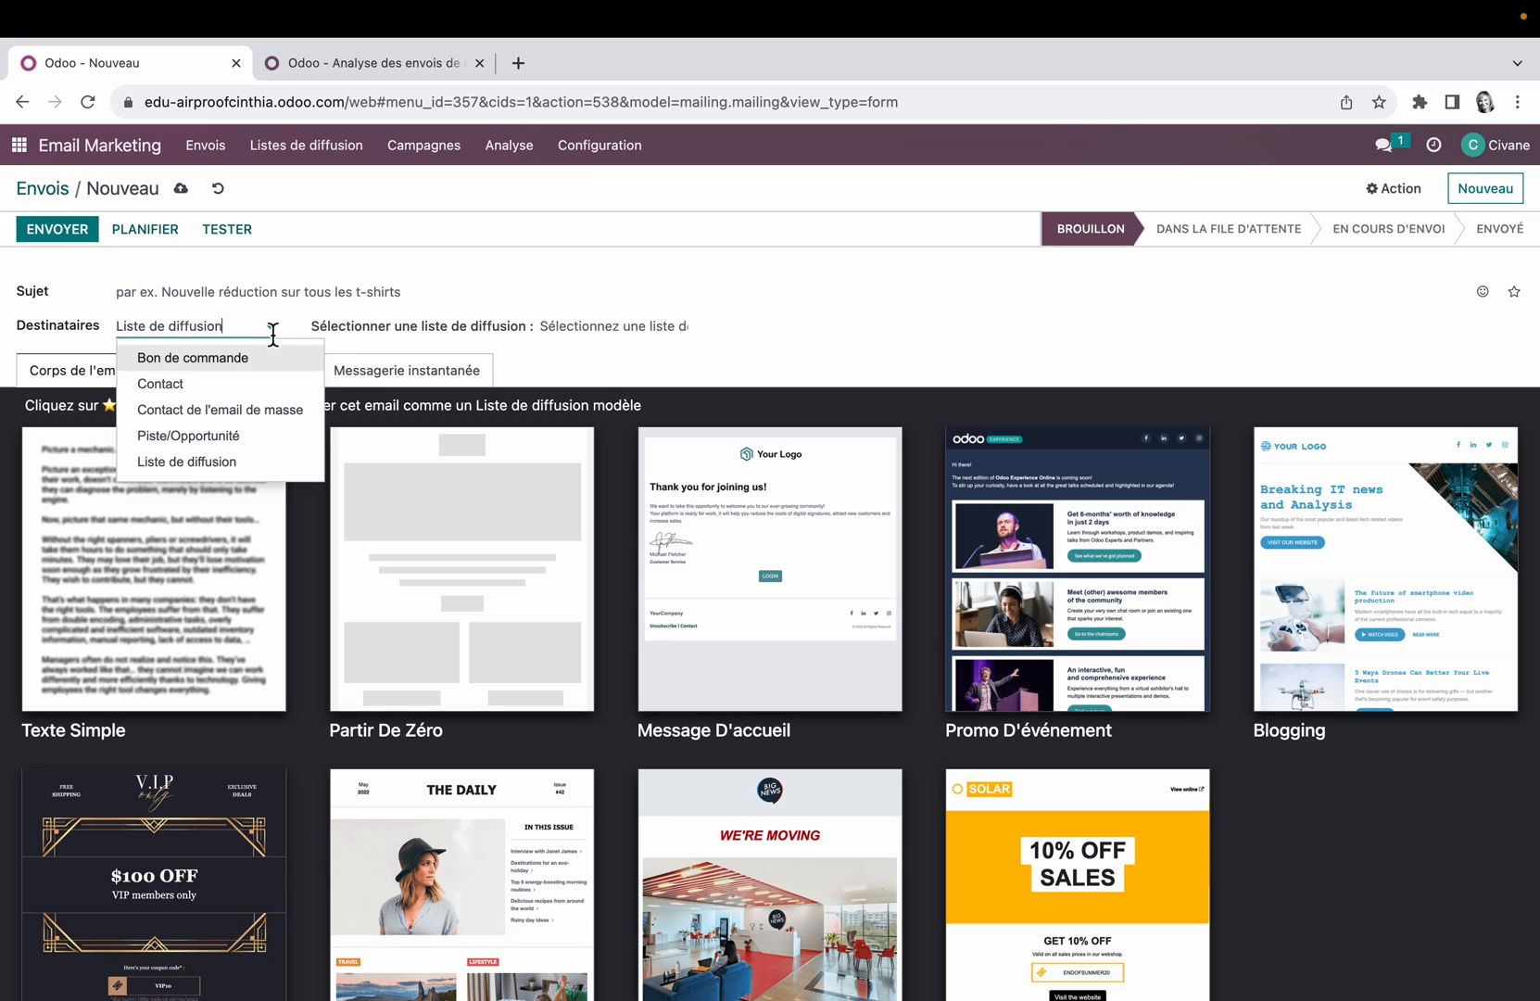
click(225, 385)
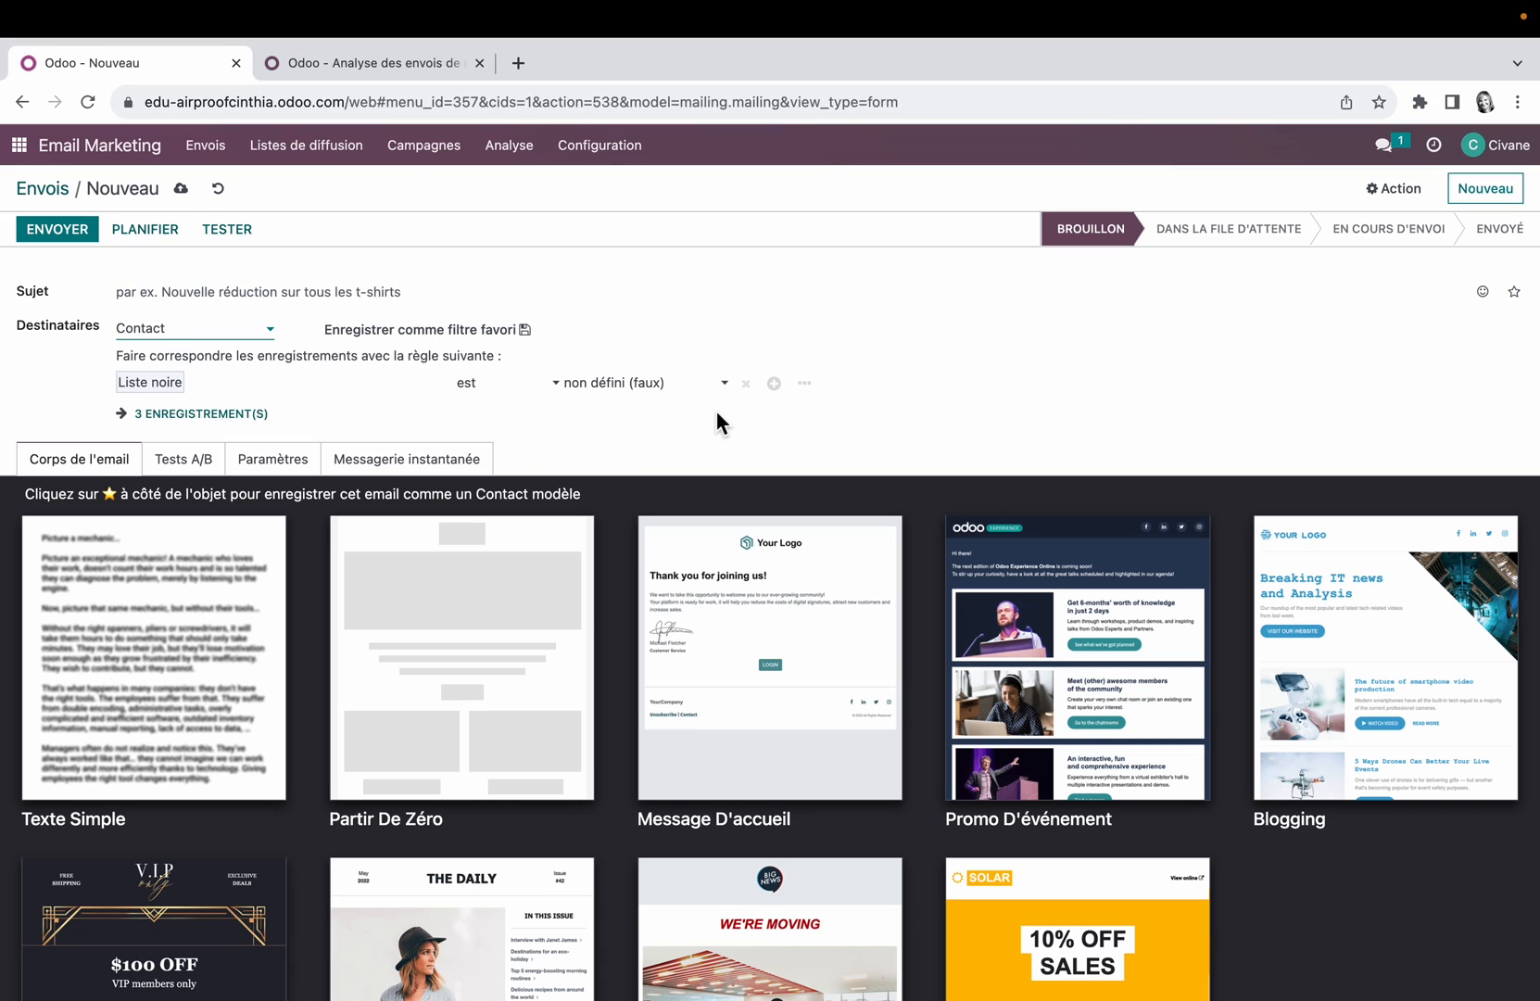
Step: Try adding ID rules and a nested rule group to the recipient filter, and remove them again
click(776, 387)
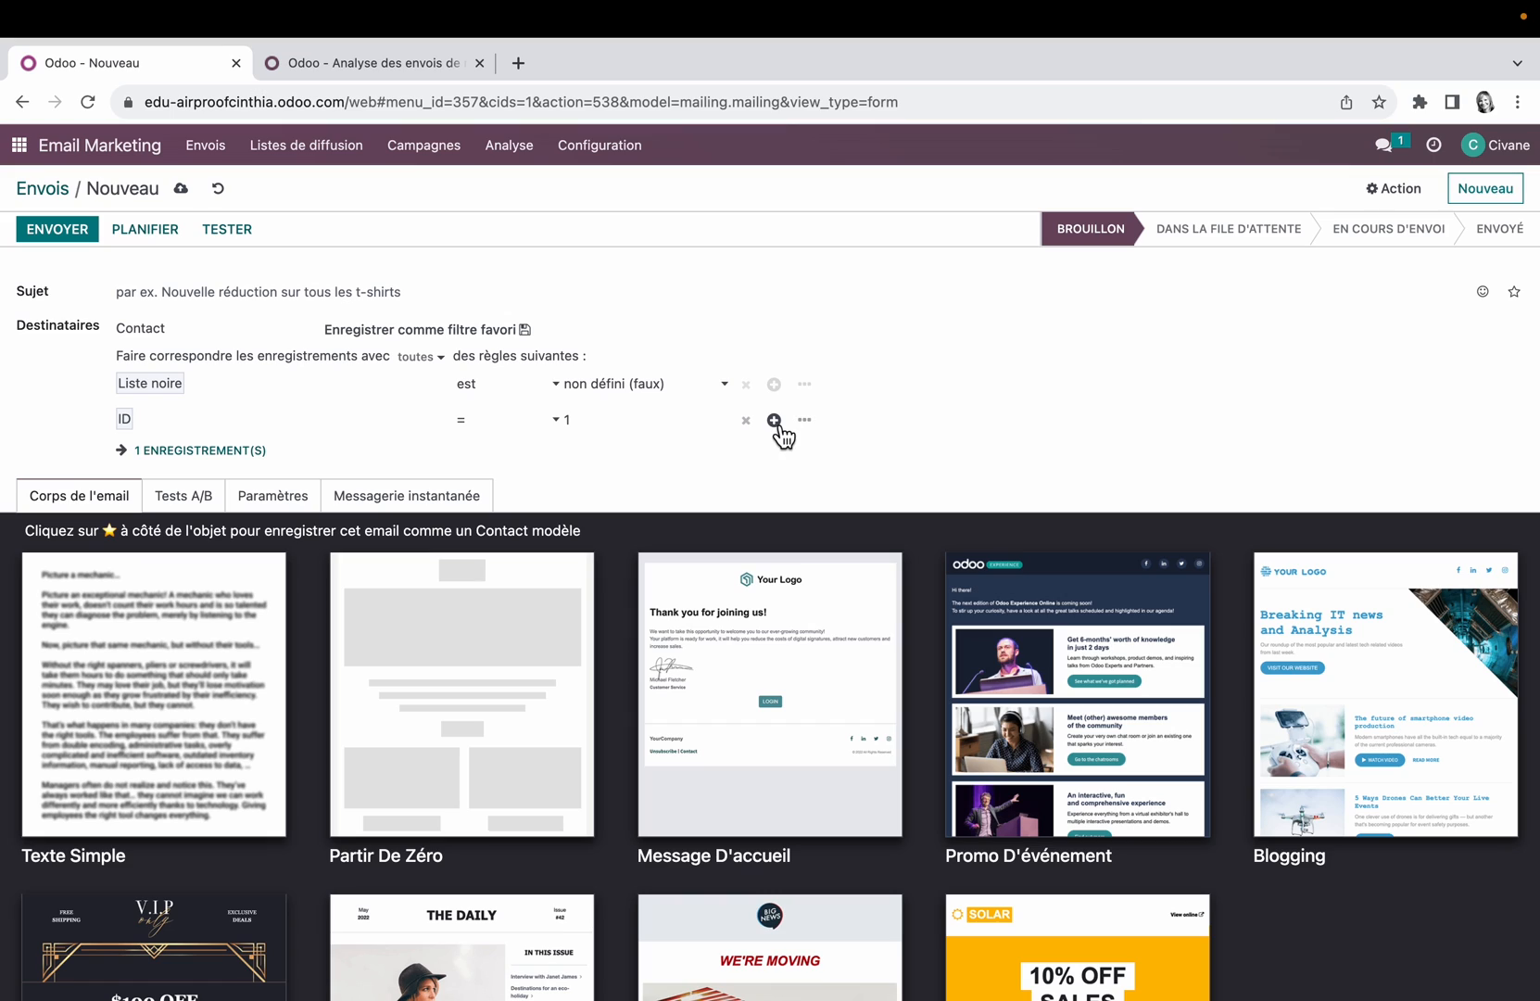
click(774, 421)
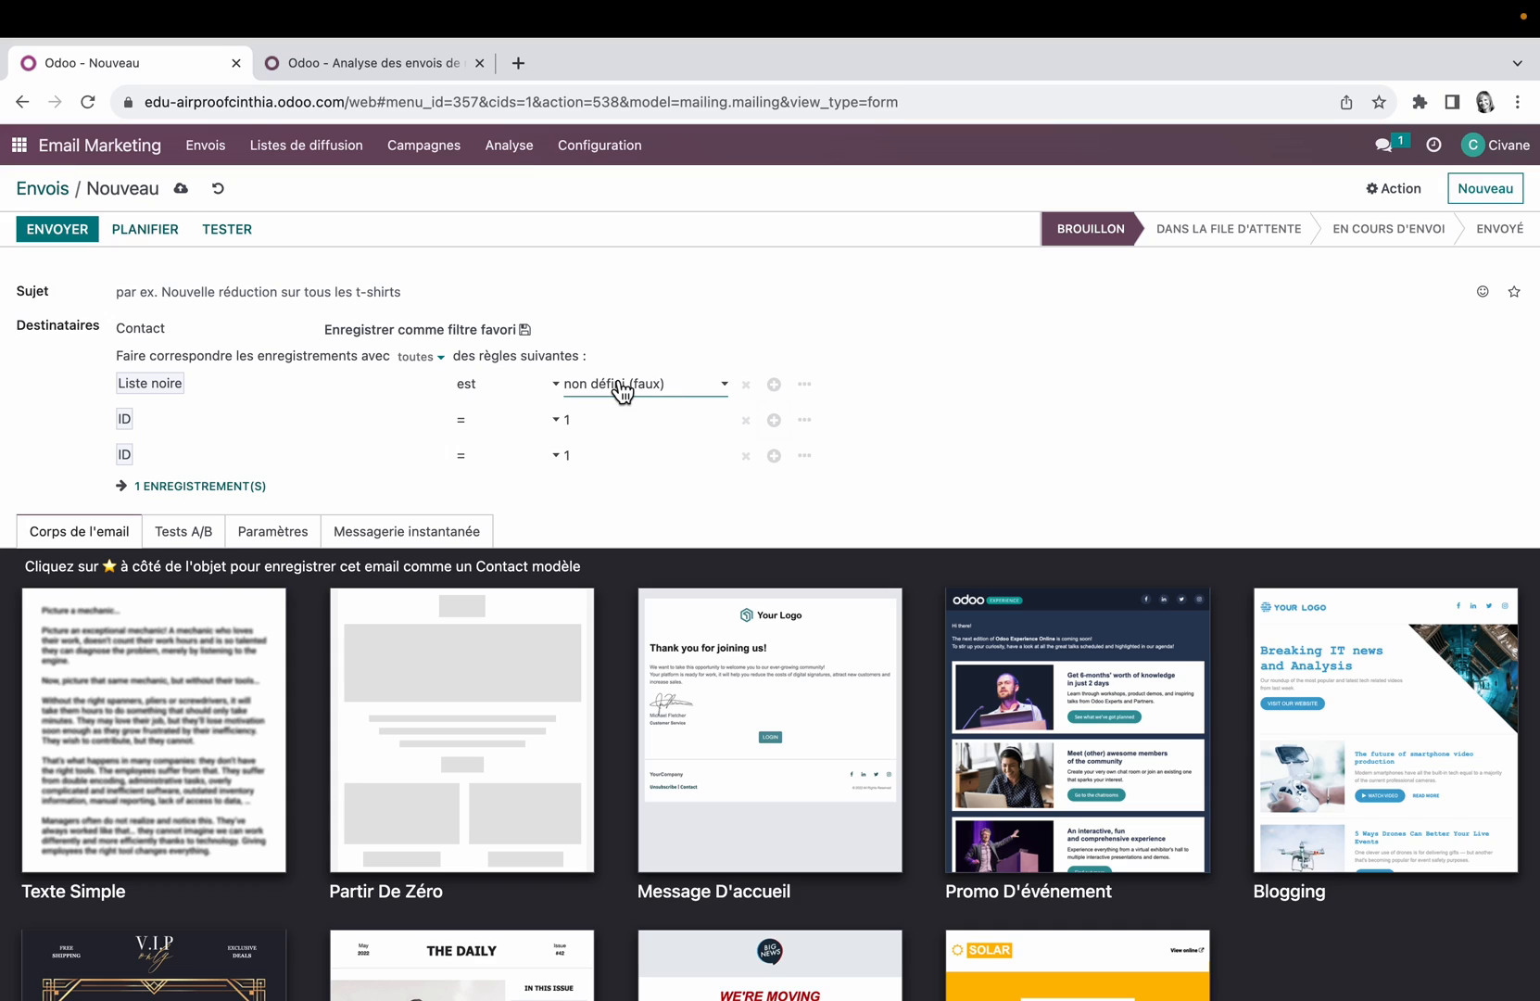
click(808, 388)
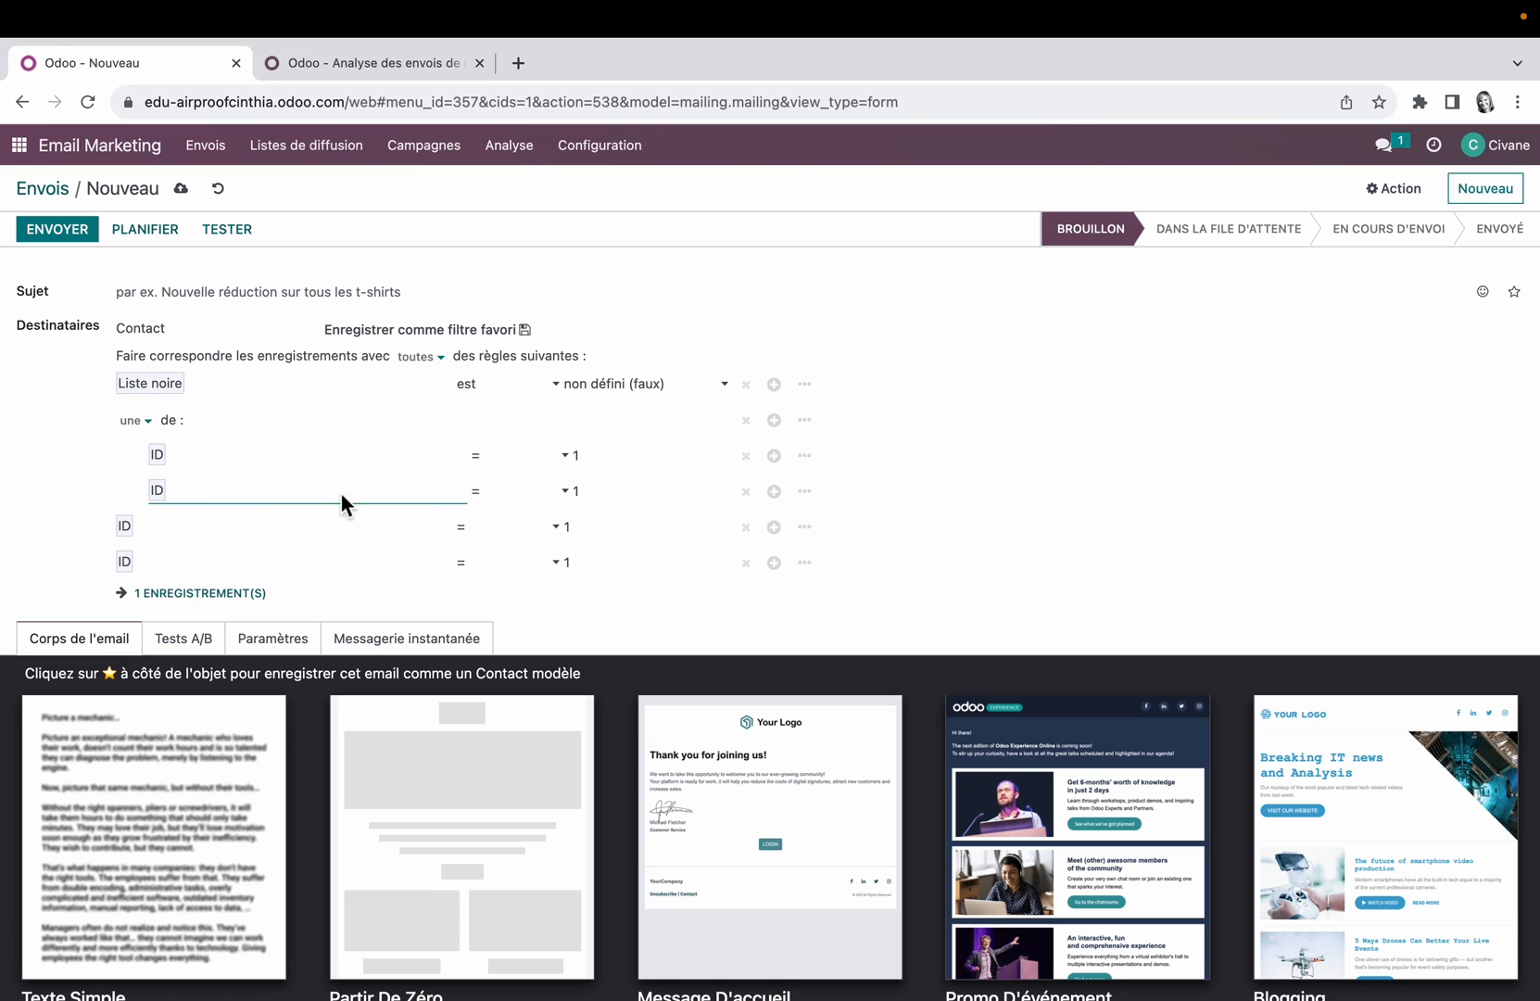
click(747, 563)
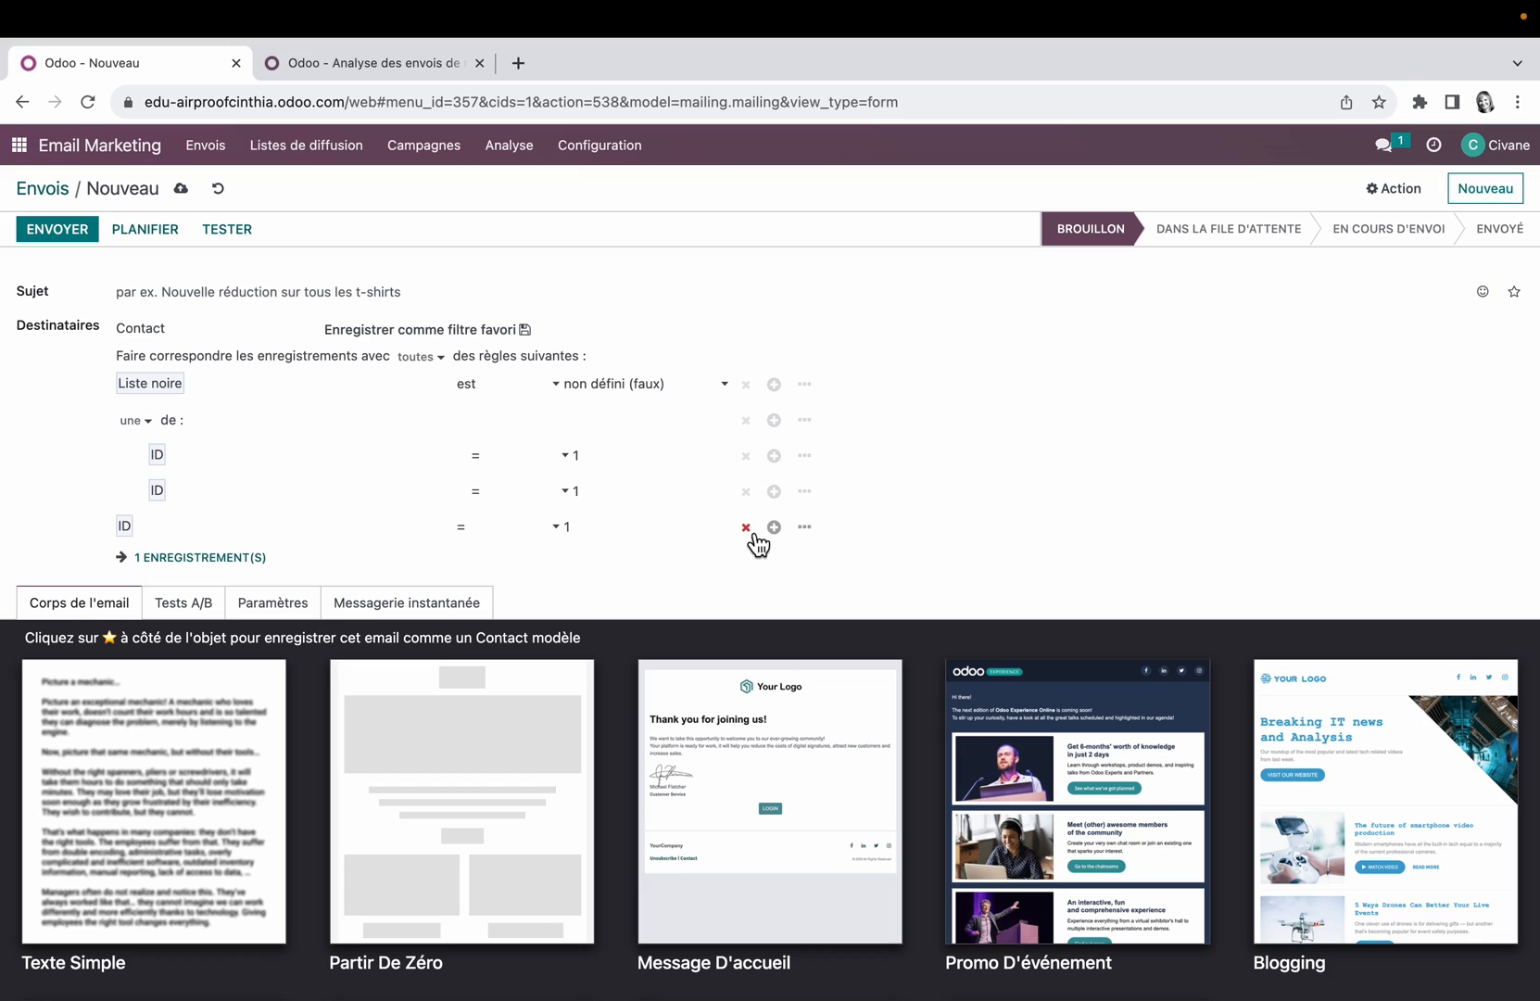
click(747, 526)
click(747, 491)
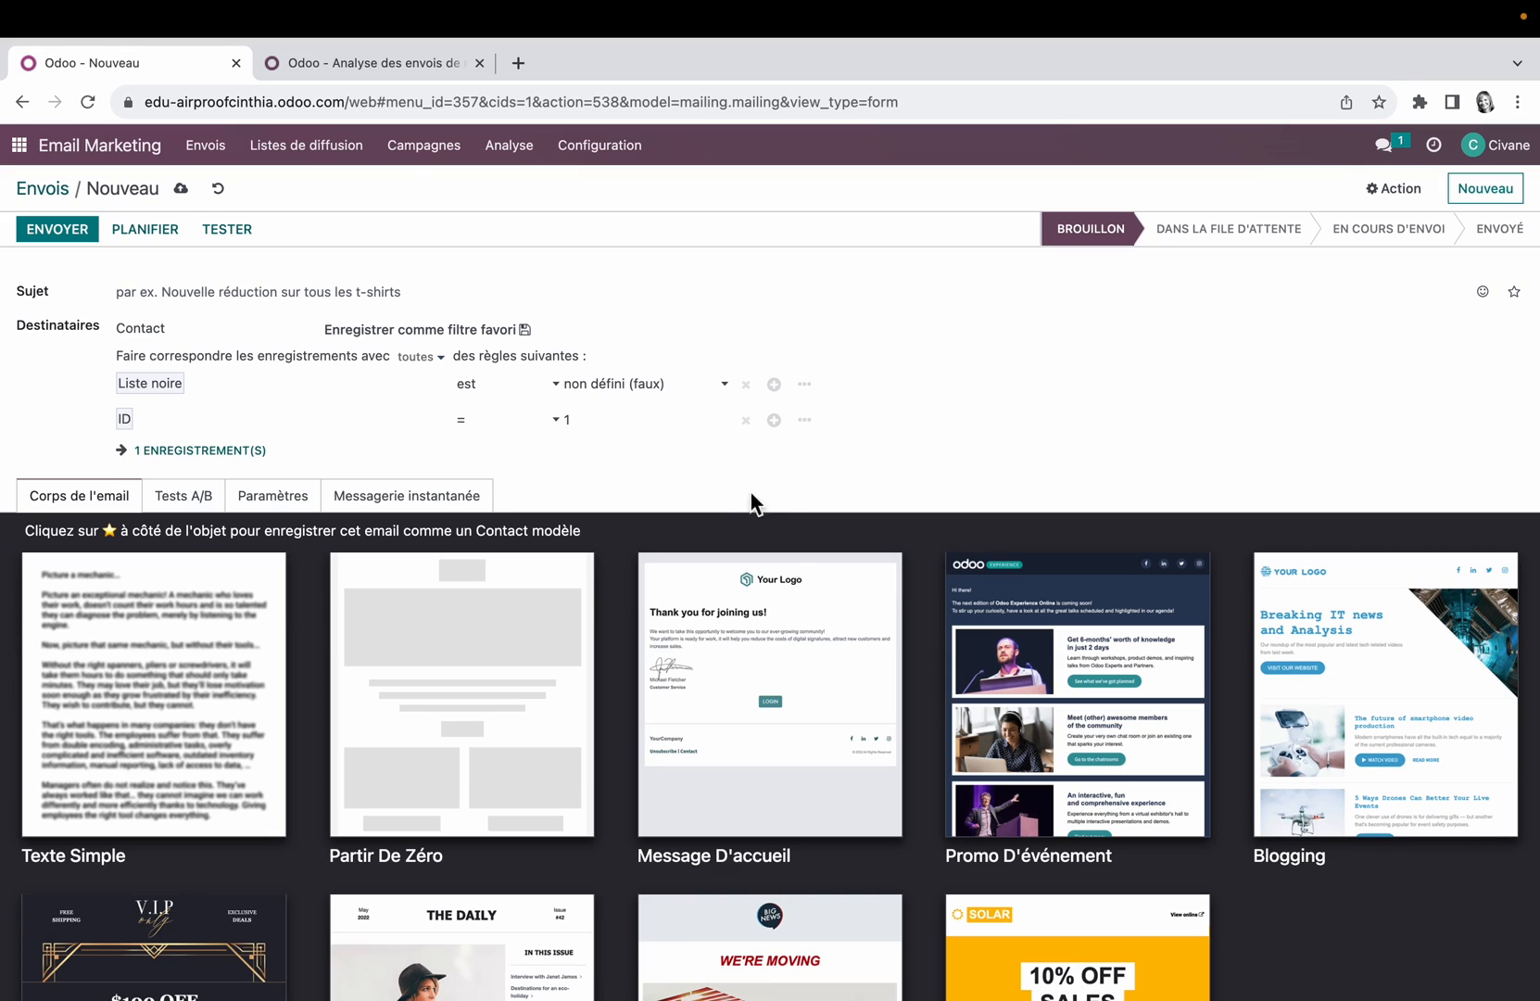
click(746, 421)
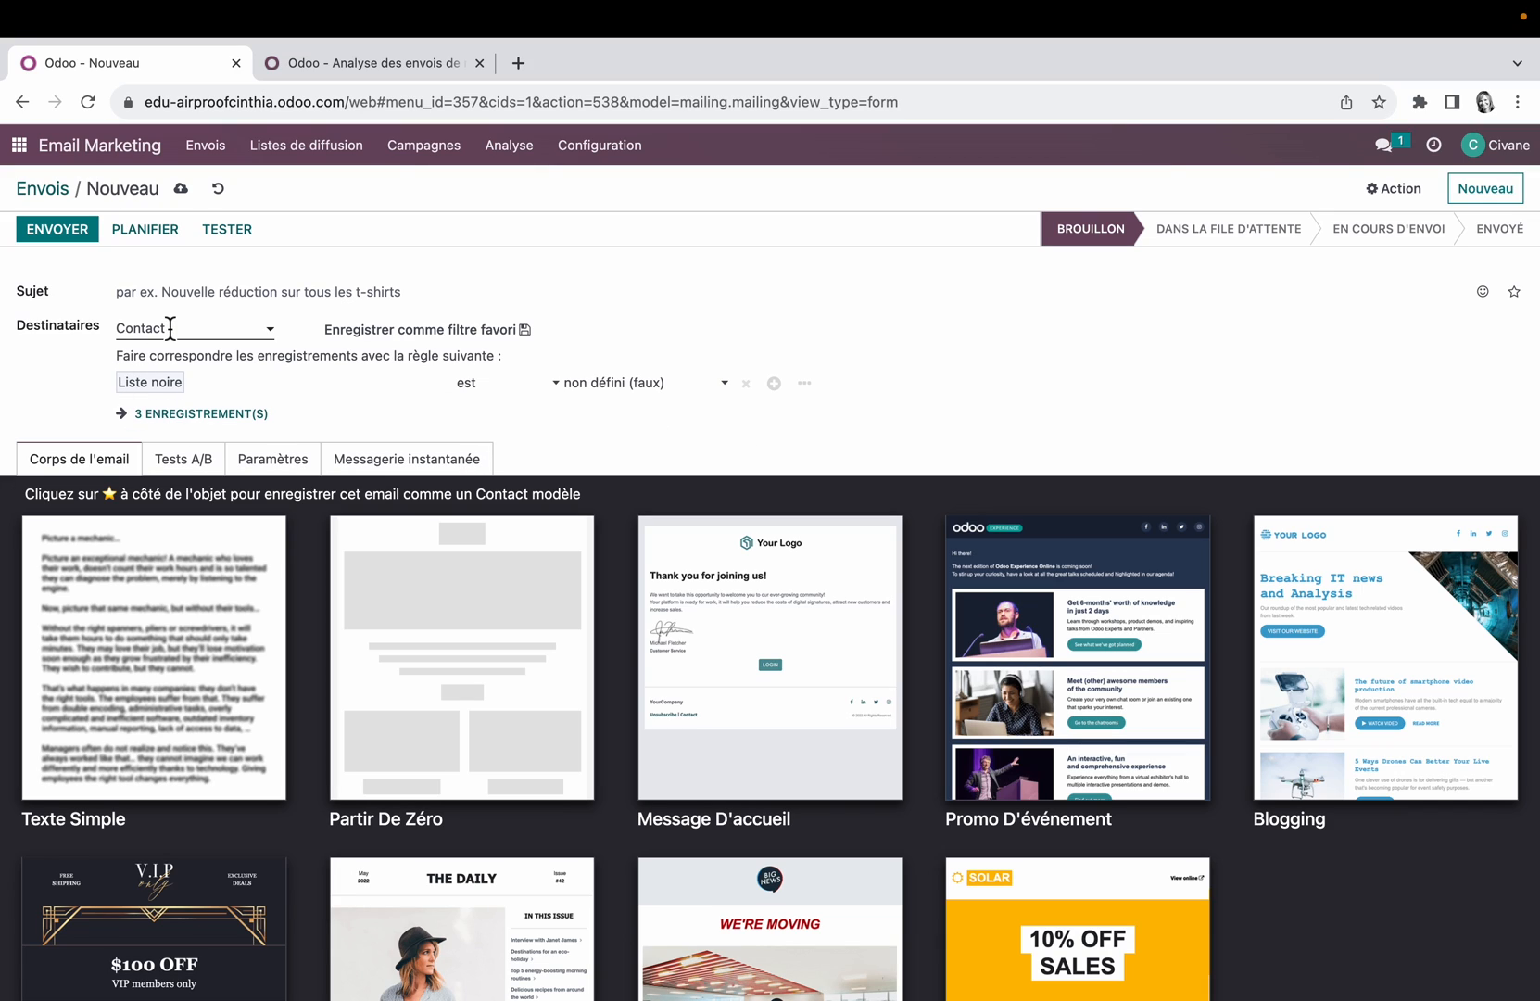
Step: Set the mailing subject to "Bienvenue chez Airproof !" followed by a smiley emoji
click(177, 297)
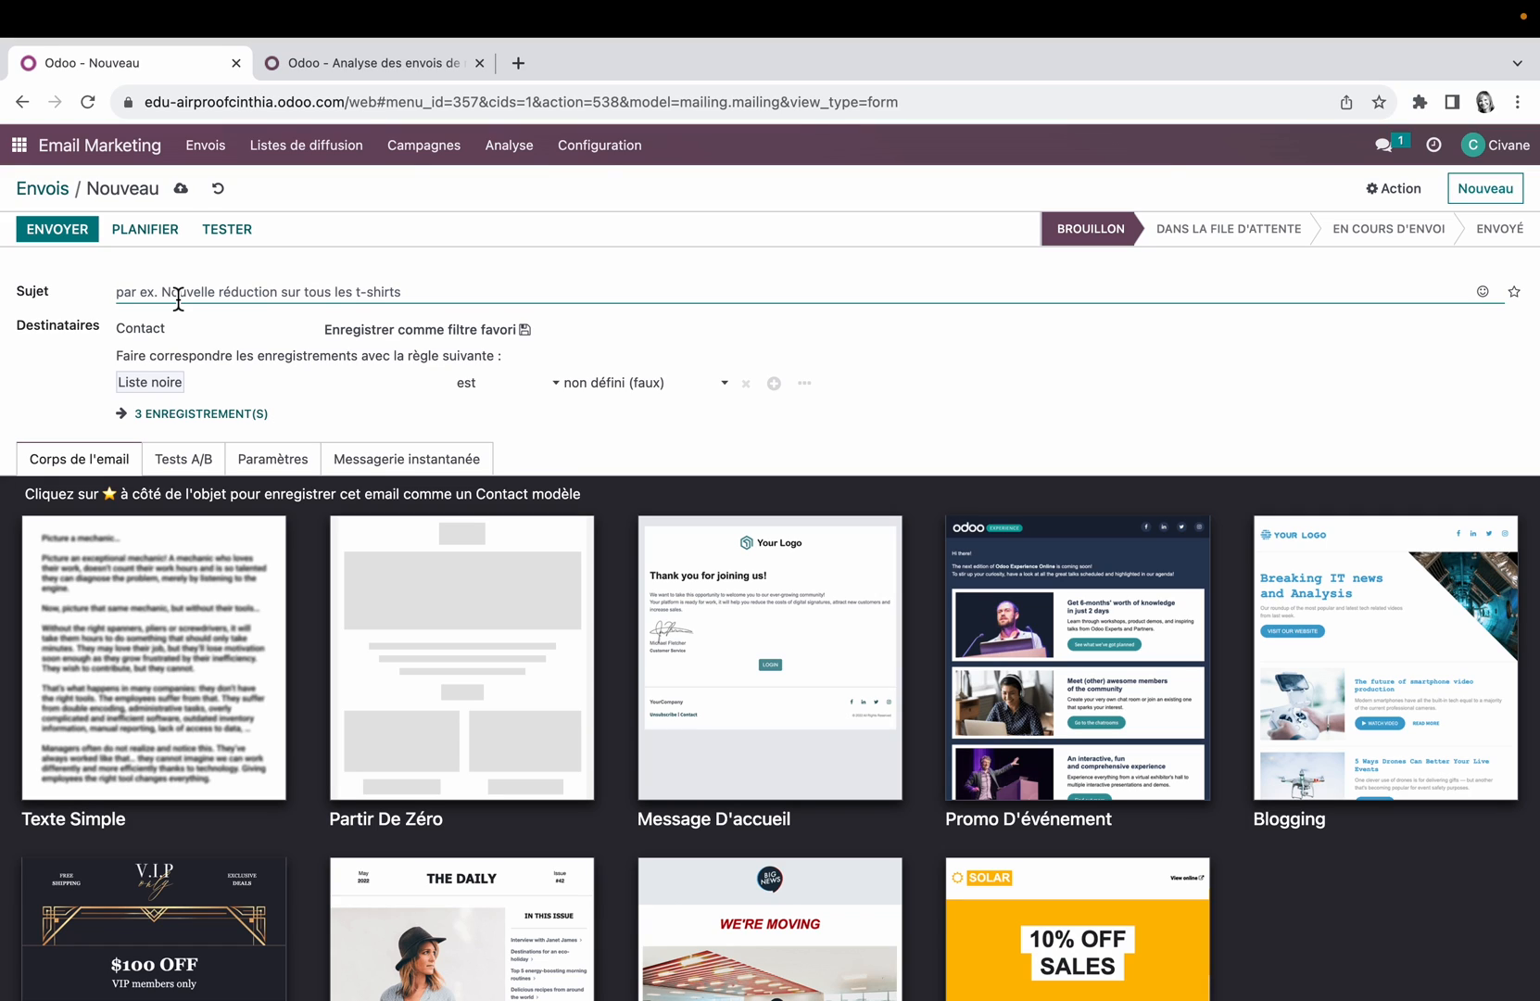
text(Bienvenue)
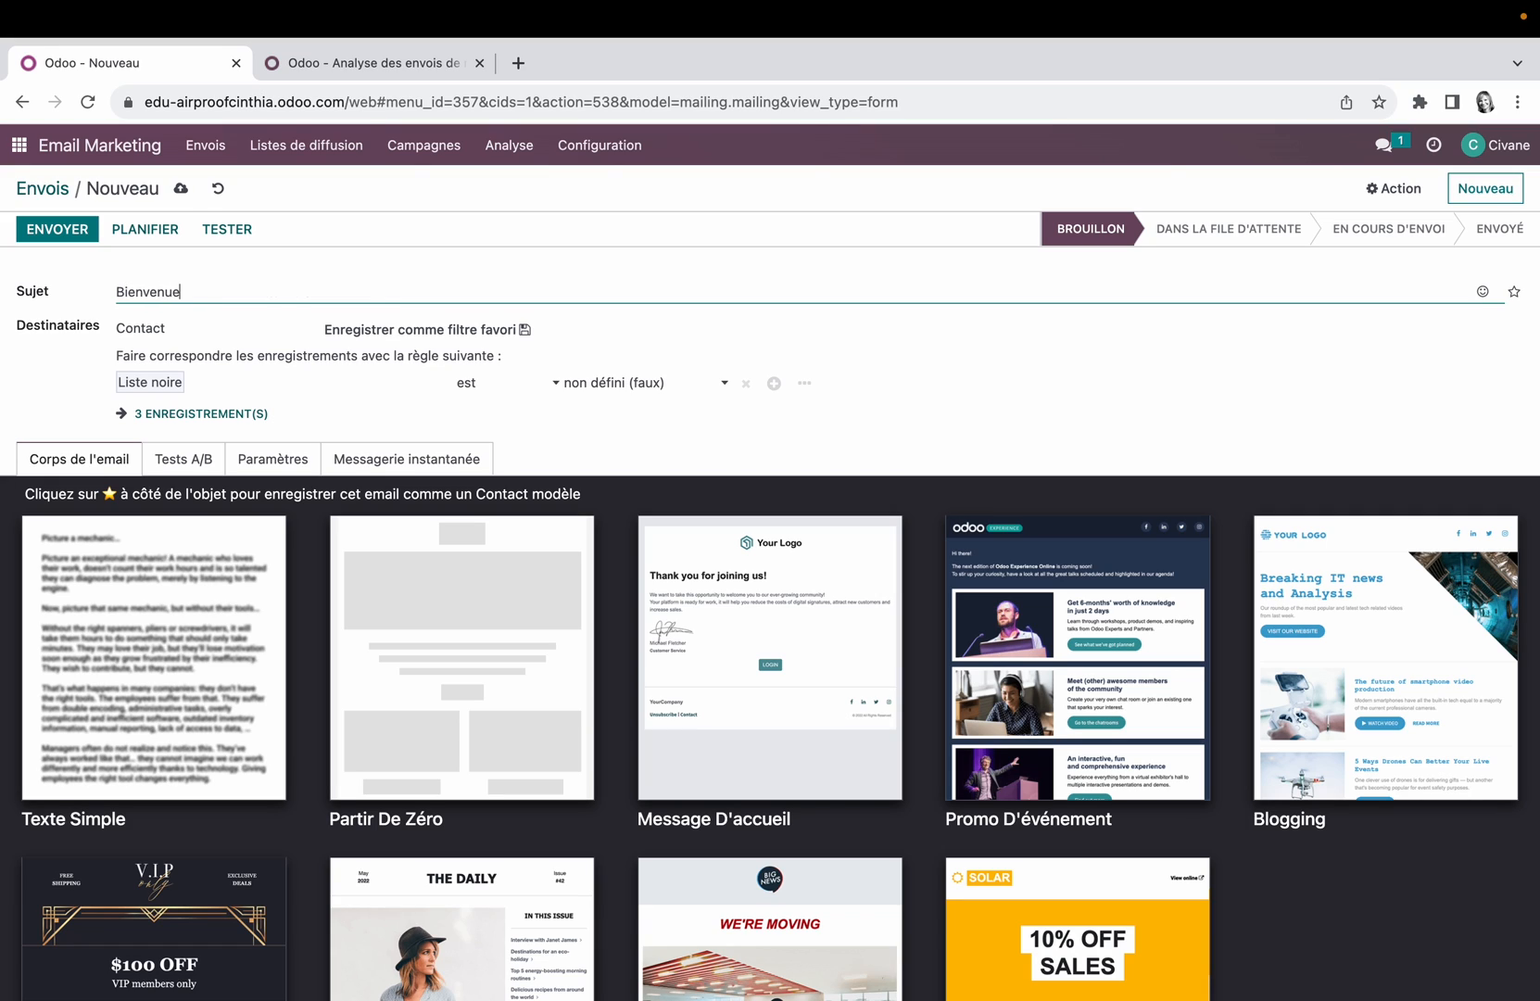
text( chez Airproof !)
click(1482, 291)
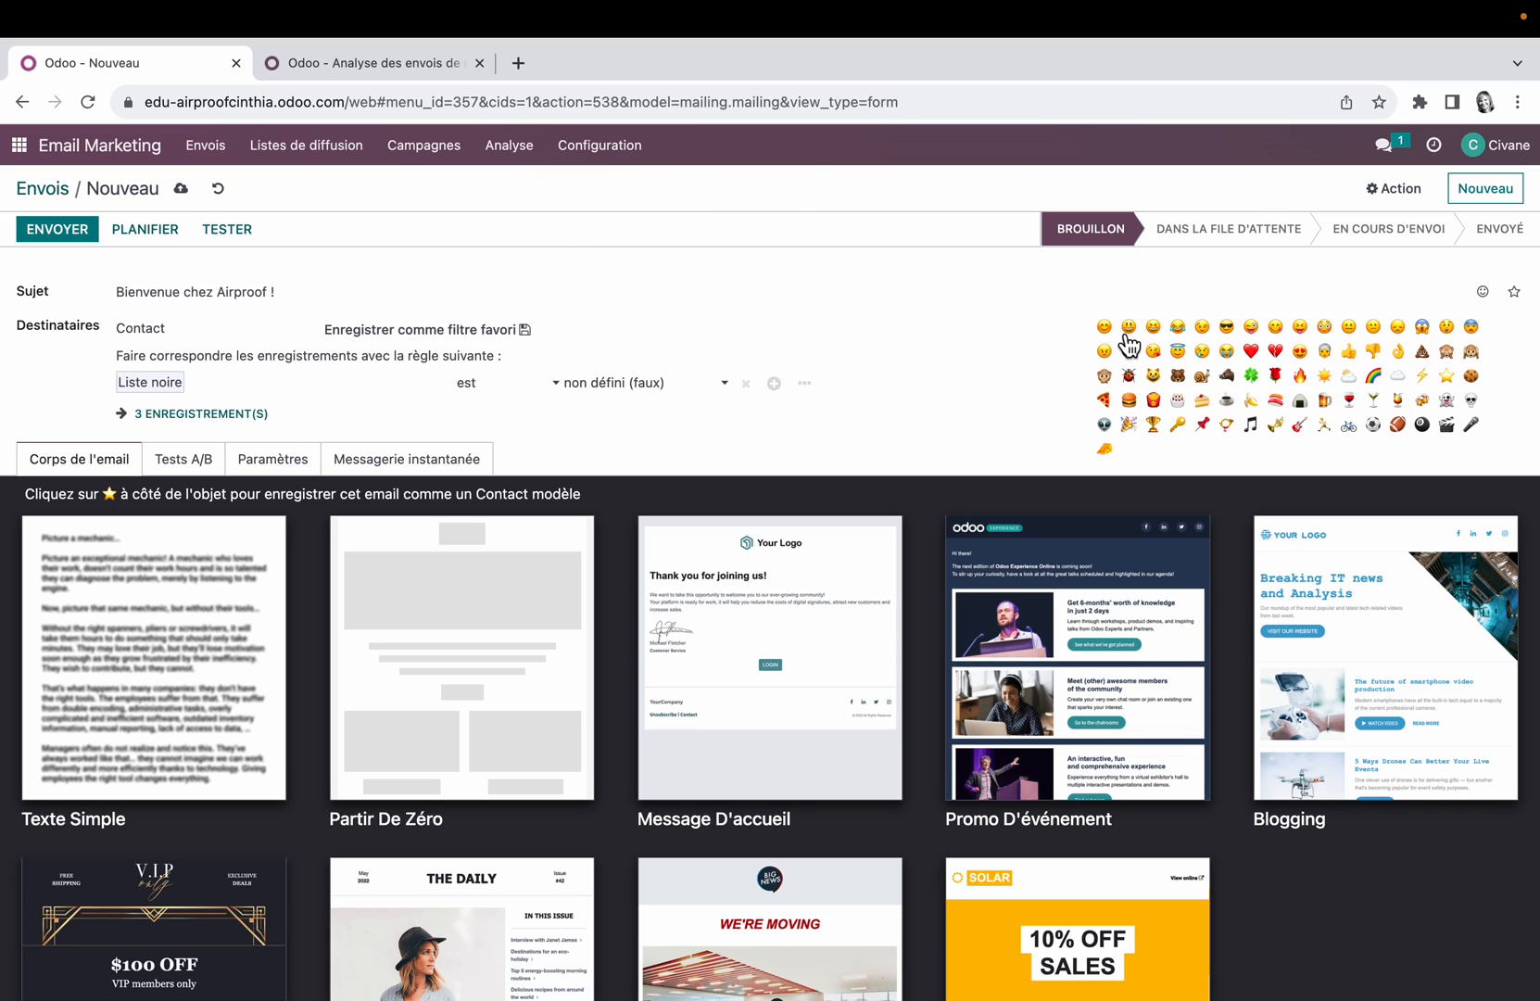
click(1105, 326)
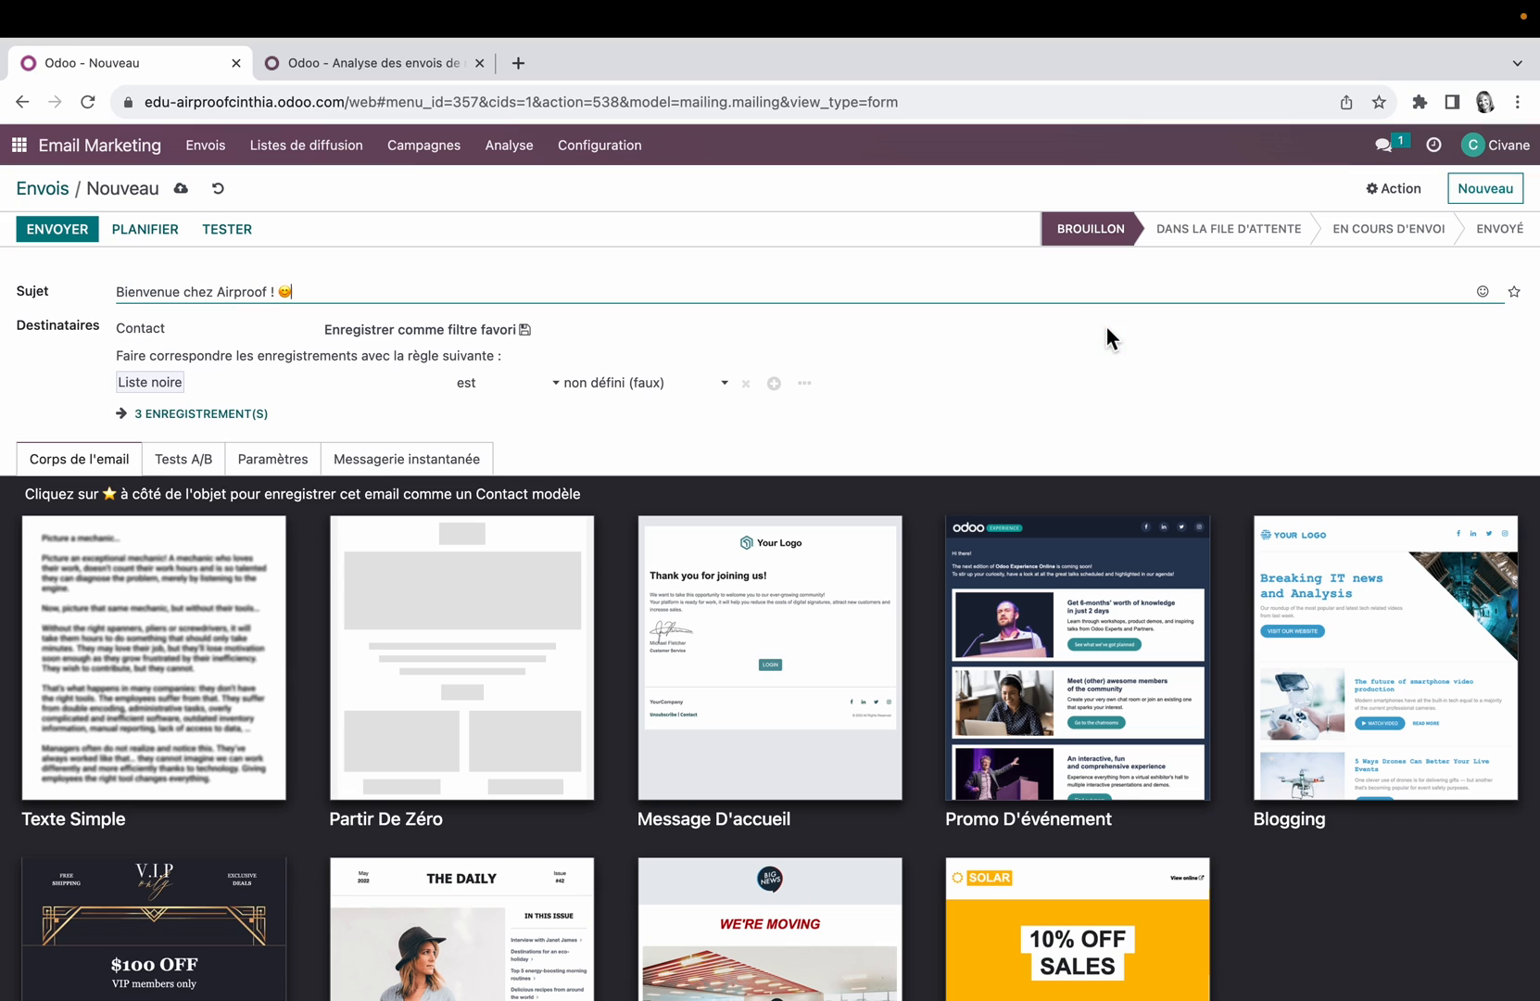
Step: Look through the email templates and apply the Message D'accueil template to the mailing body
scroll(1105, 325, down, 3)
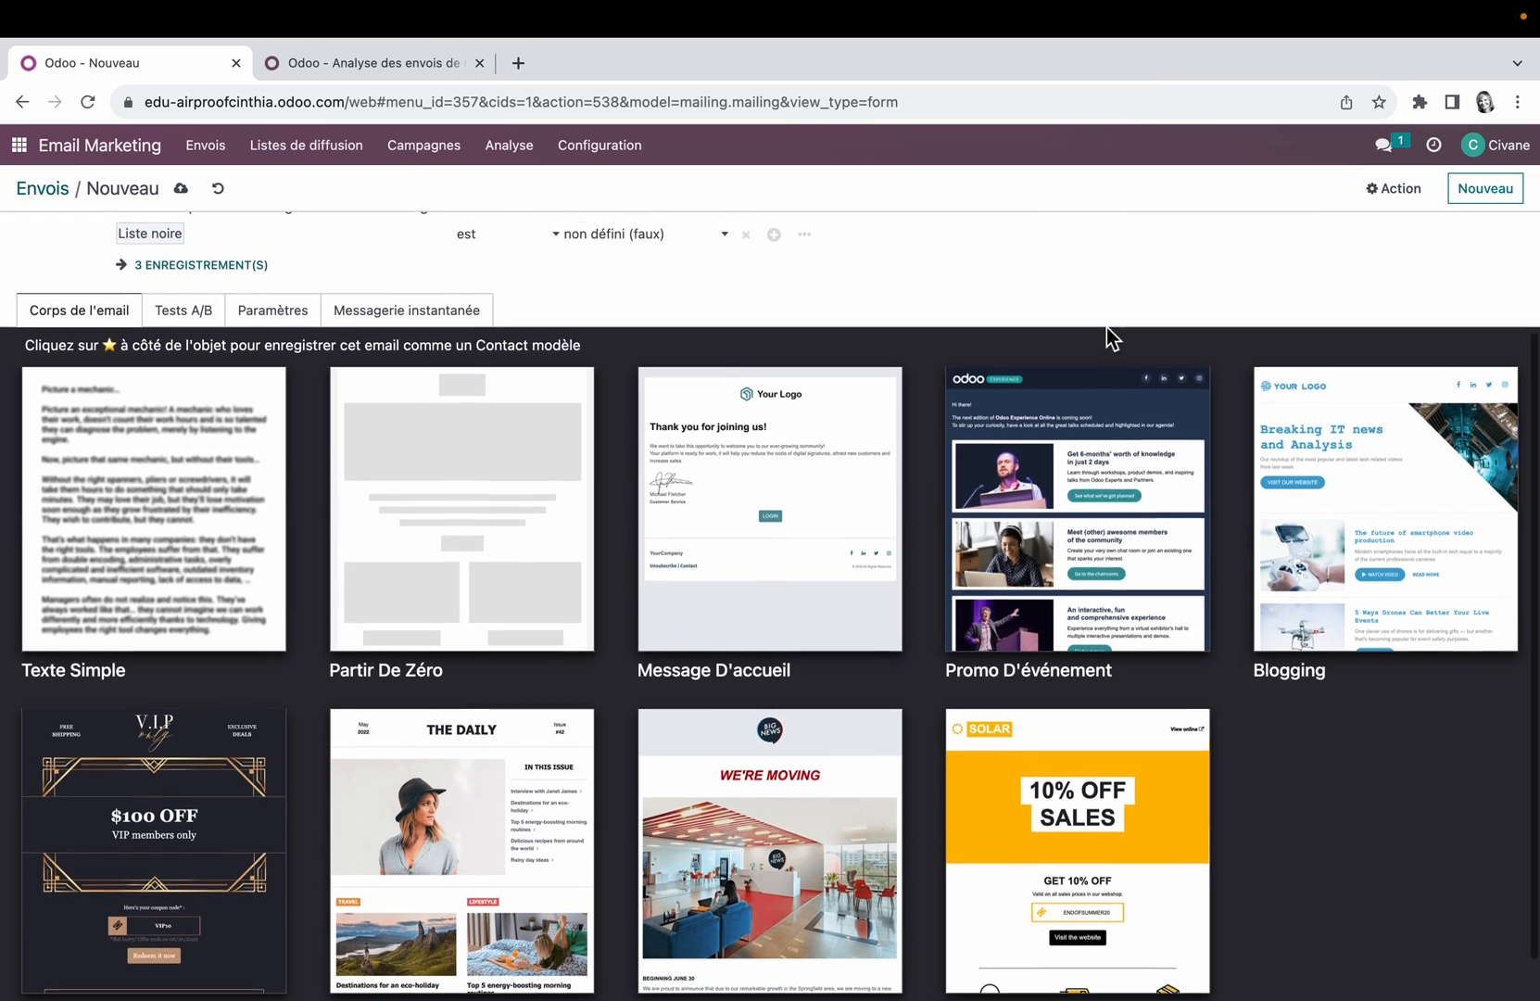
scroll(1106, 325, up, 1)
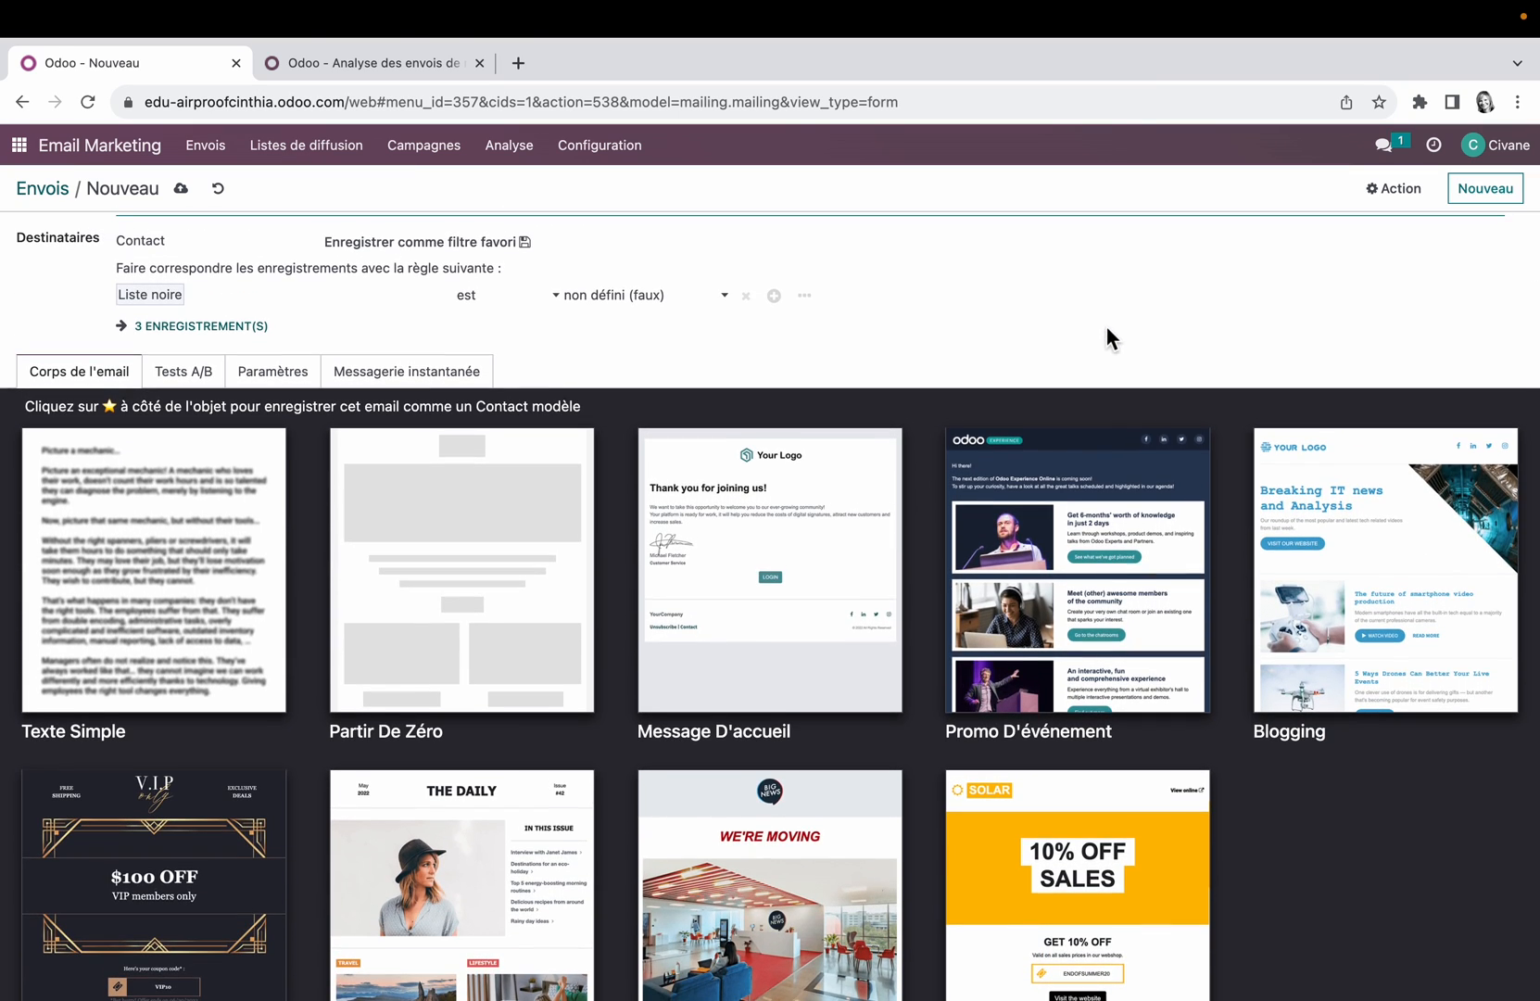
scroll(808, 545, down, 2)
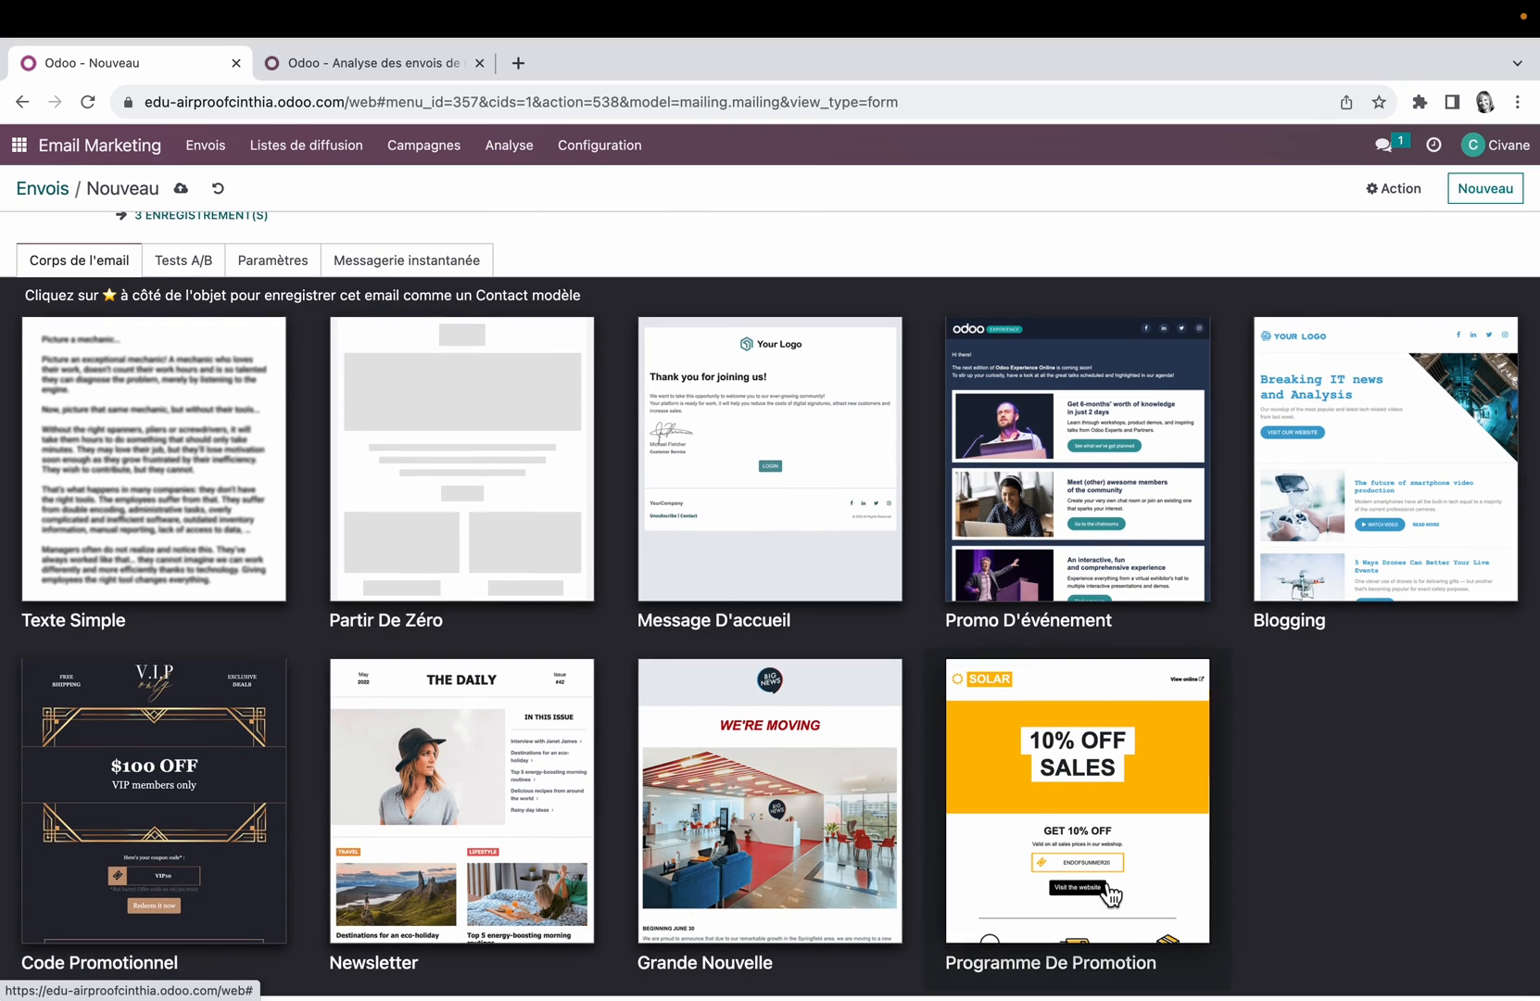
click(805, 502)
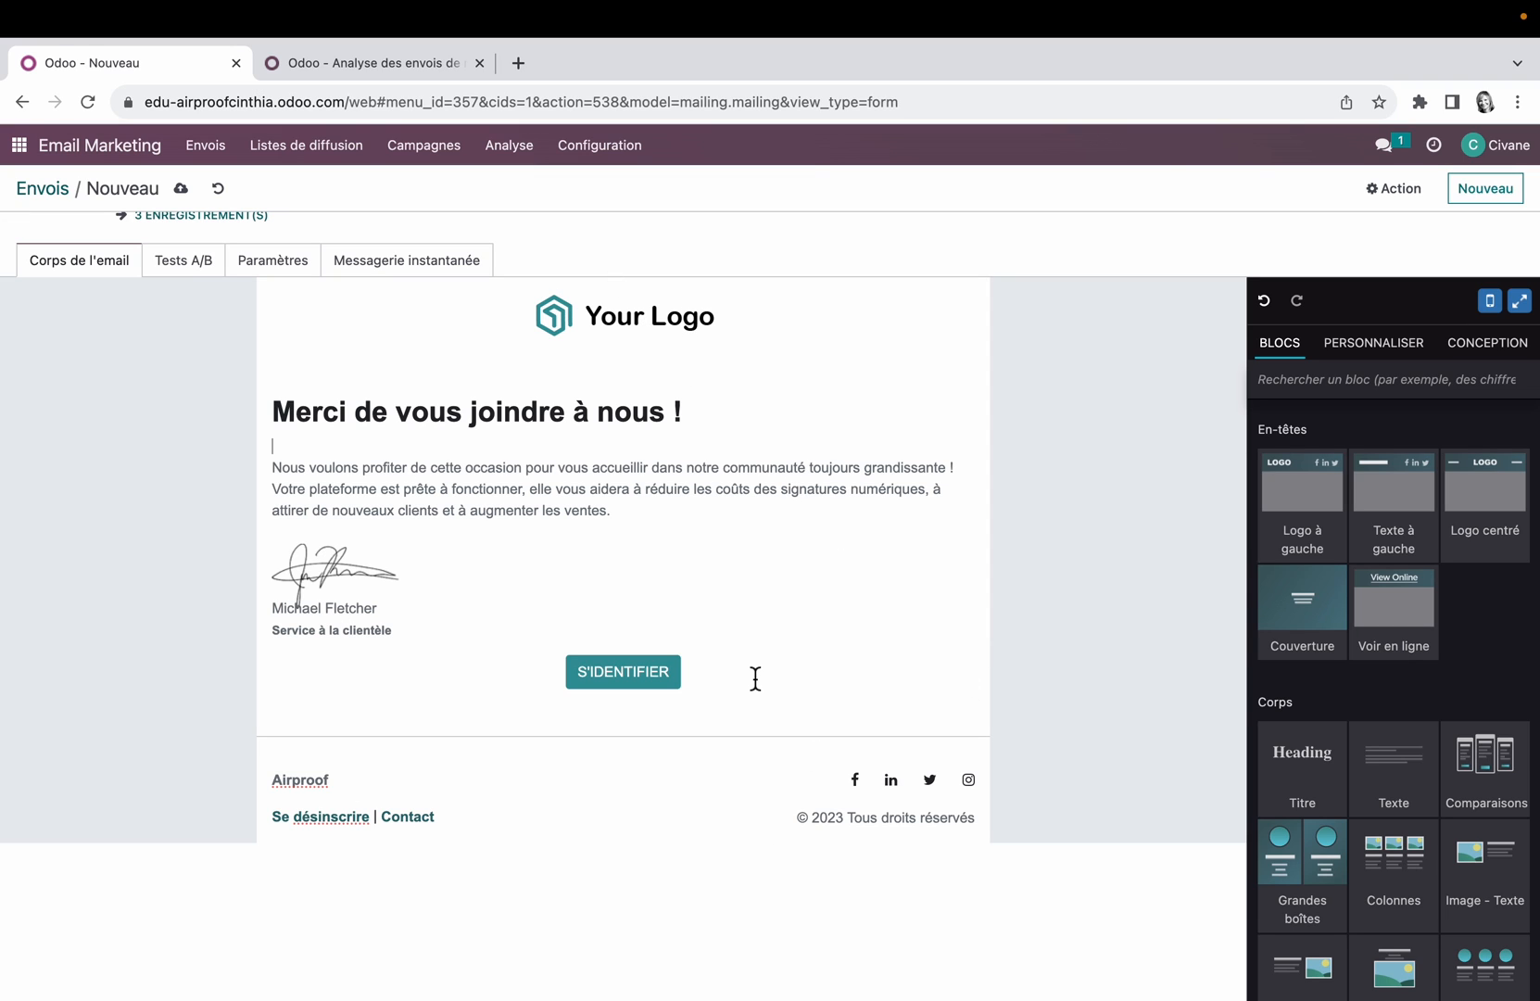
Step: Try out a Texte block beneath the S'IDENTIFIER button and delete it again
drag(1393, 769, 799, 727)
triple_click(654, 698)
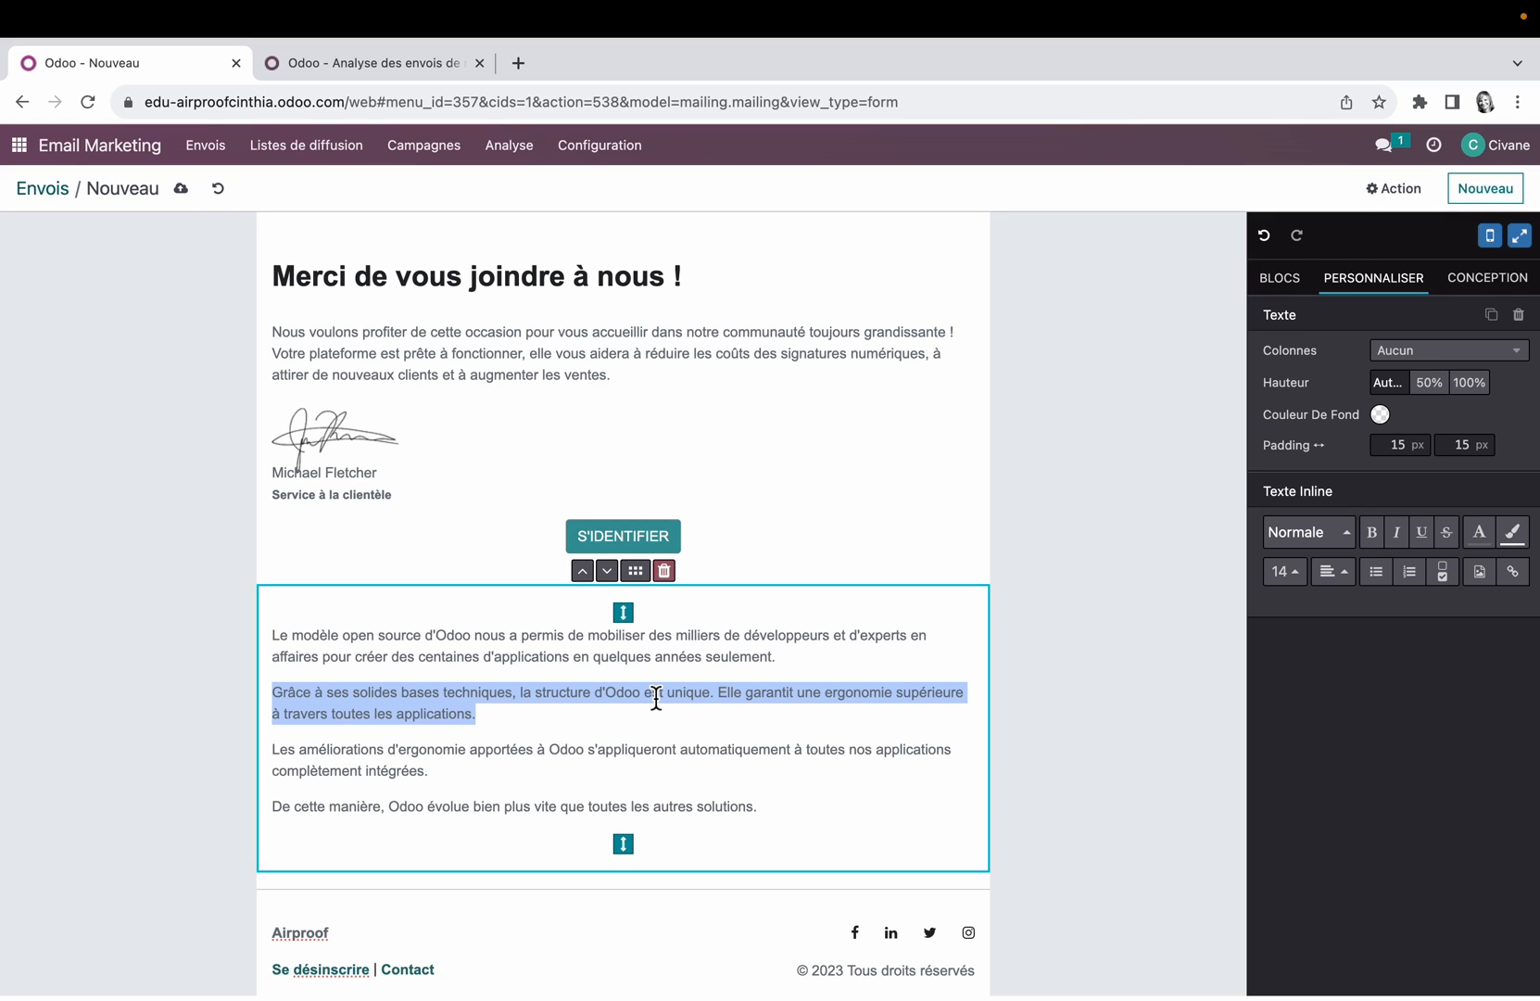
click(663, 571)
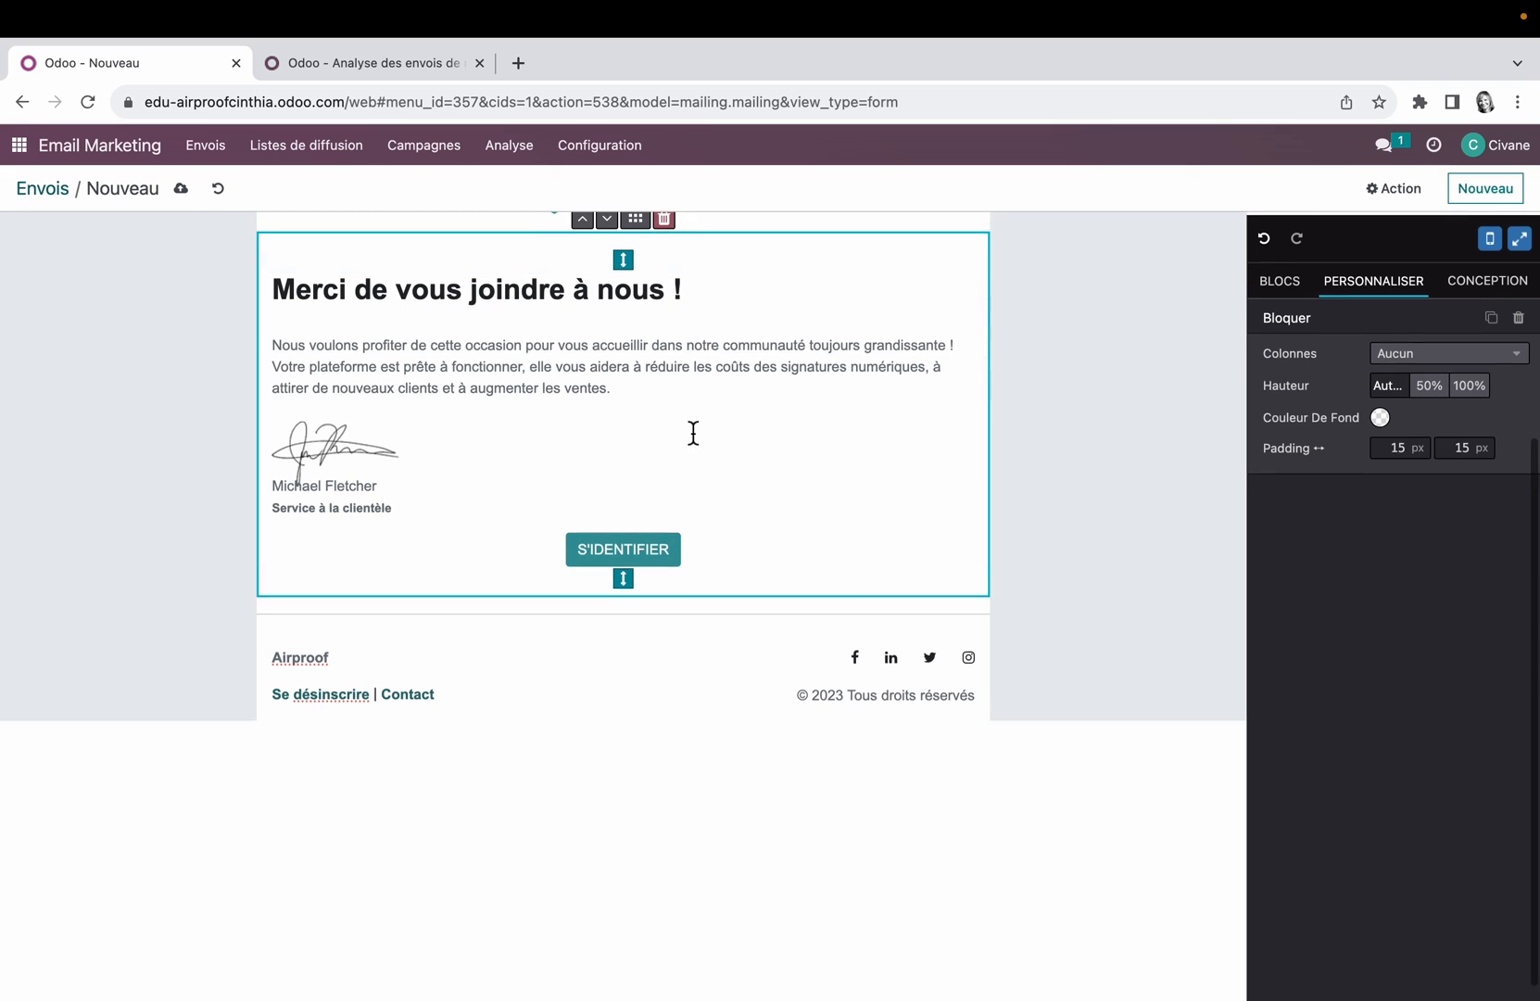
Step: Browse the building blocks, try out an Articles block above the footer and delete its three product columns
scroll(685, 431, up, 2)
click(1294, 305)
scroll(1408, 649, down, 10)
scroll(1407, 670, down, 4)
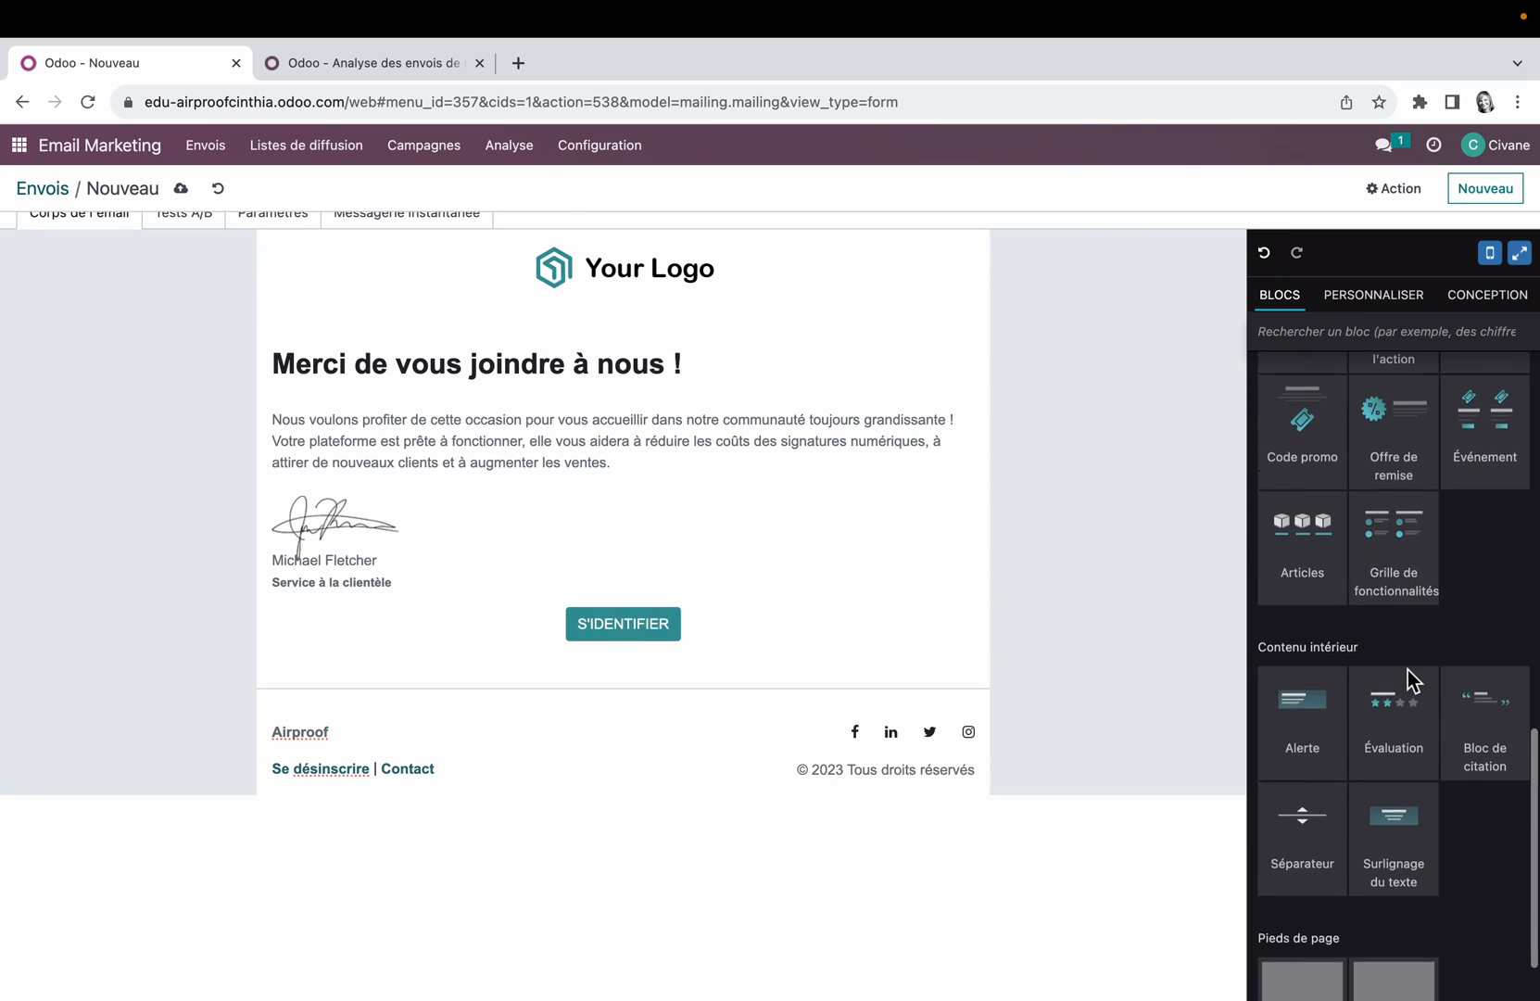
drag(1336, 542, 825, 725)
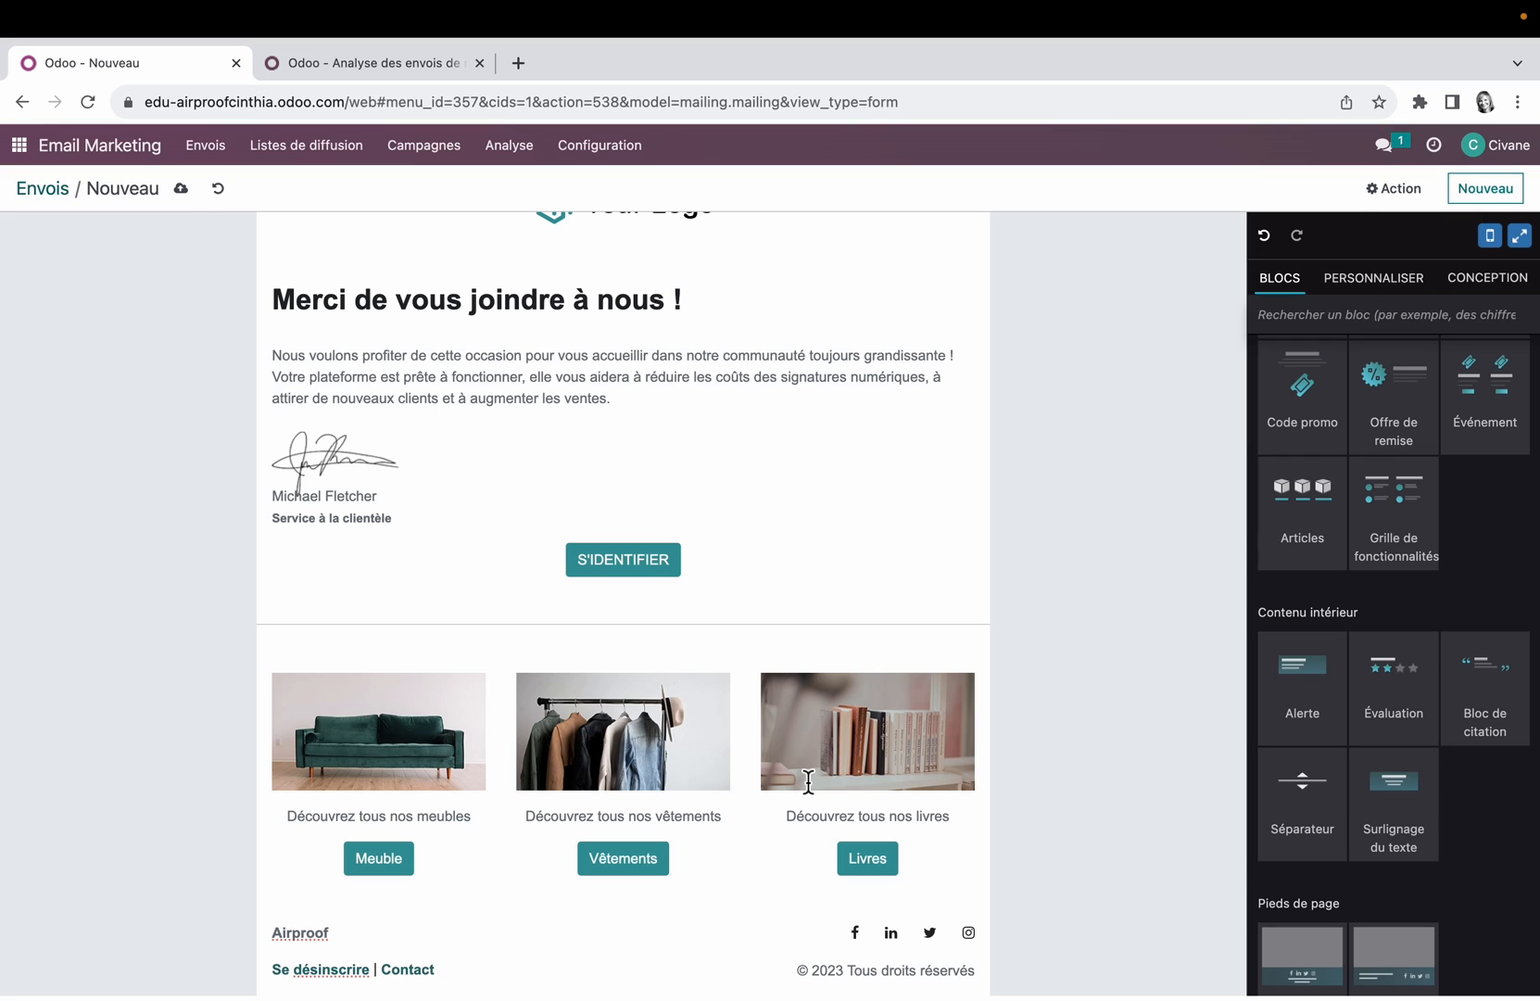
click(523, 663)
click(669, 634)
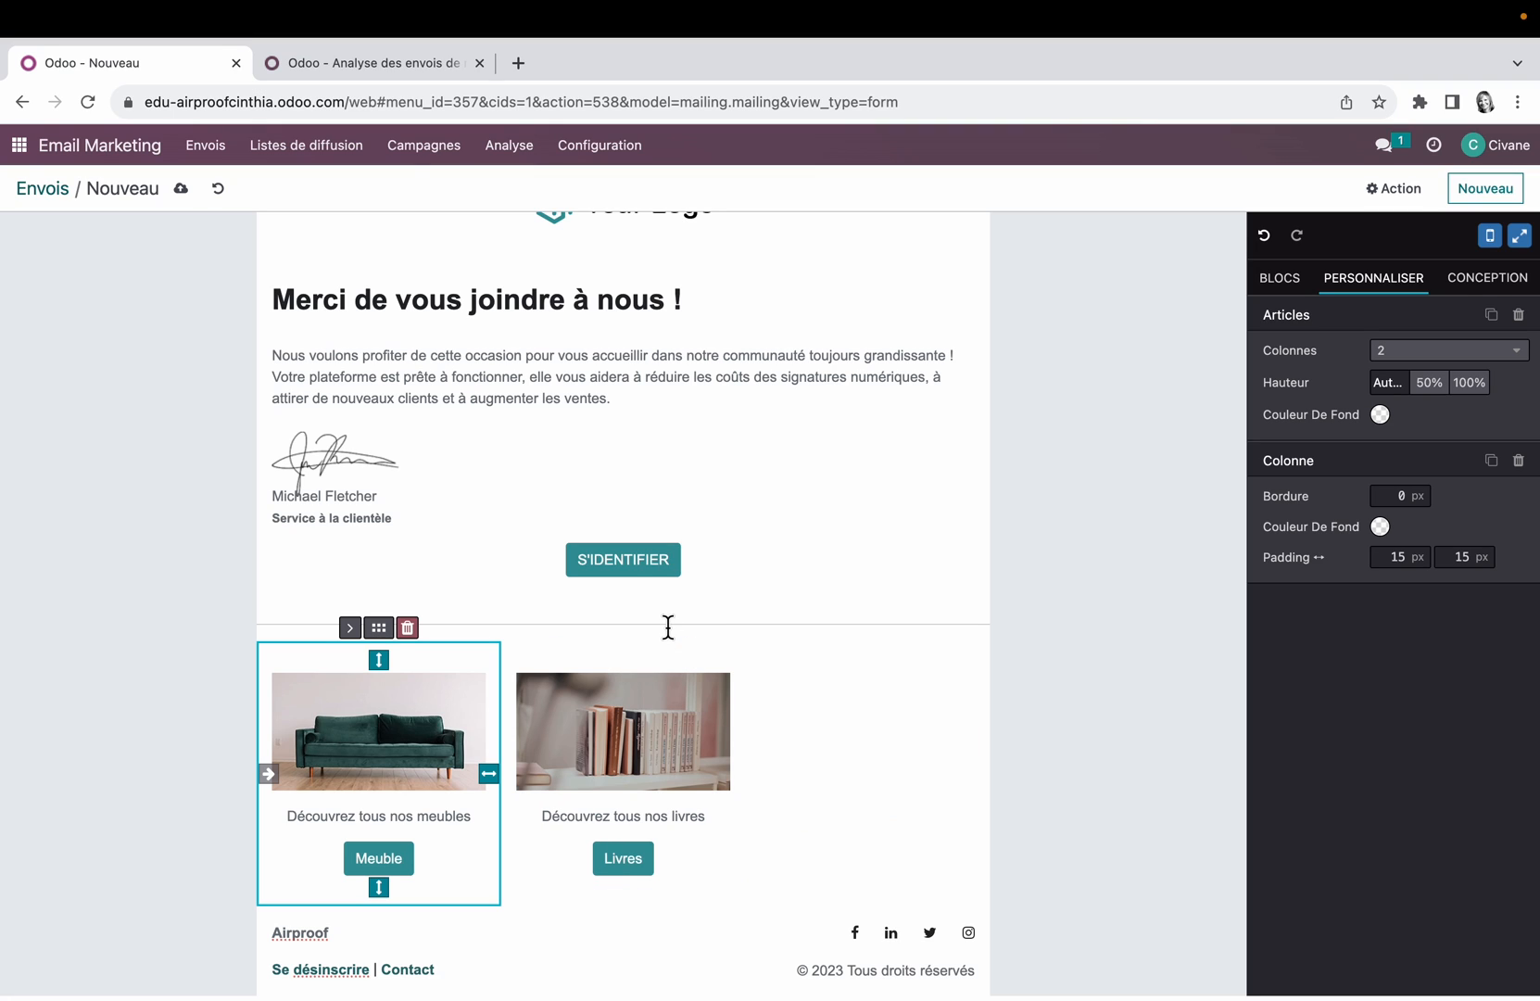
click(412, 631)
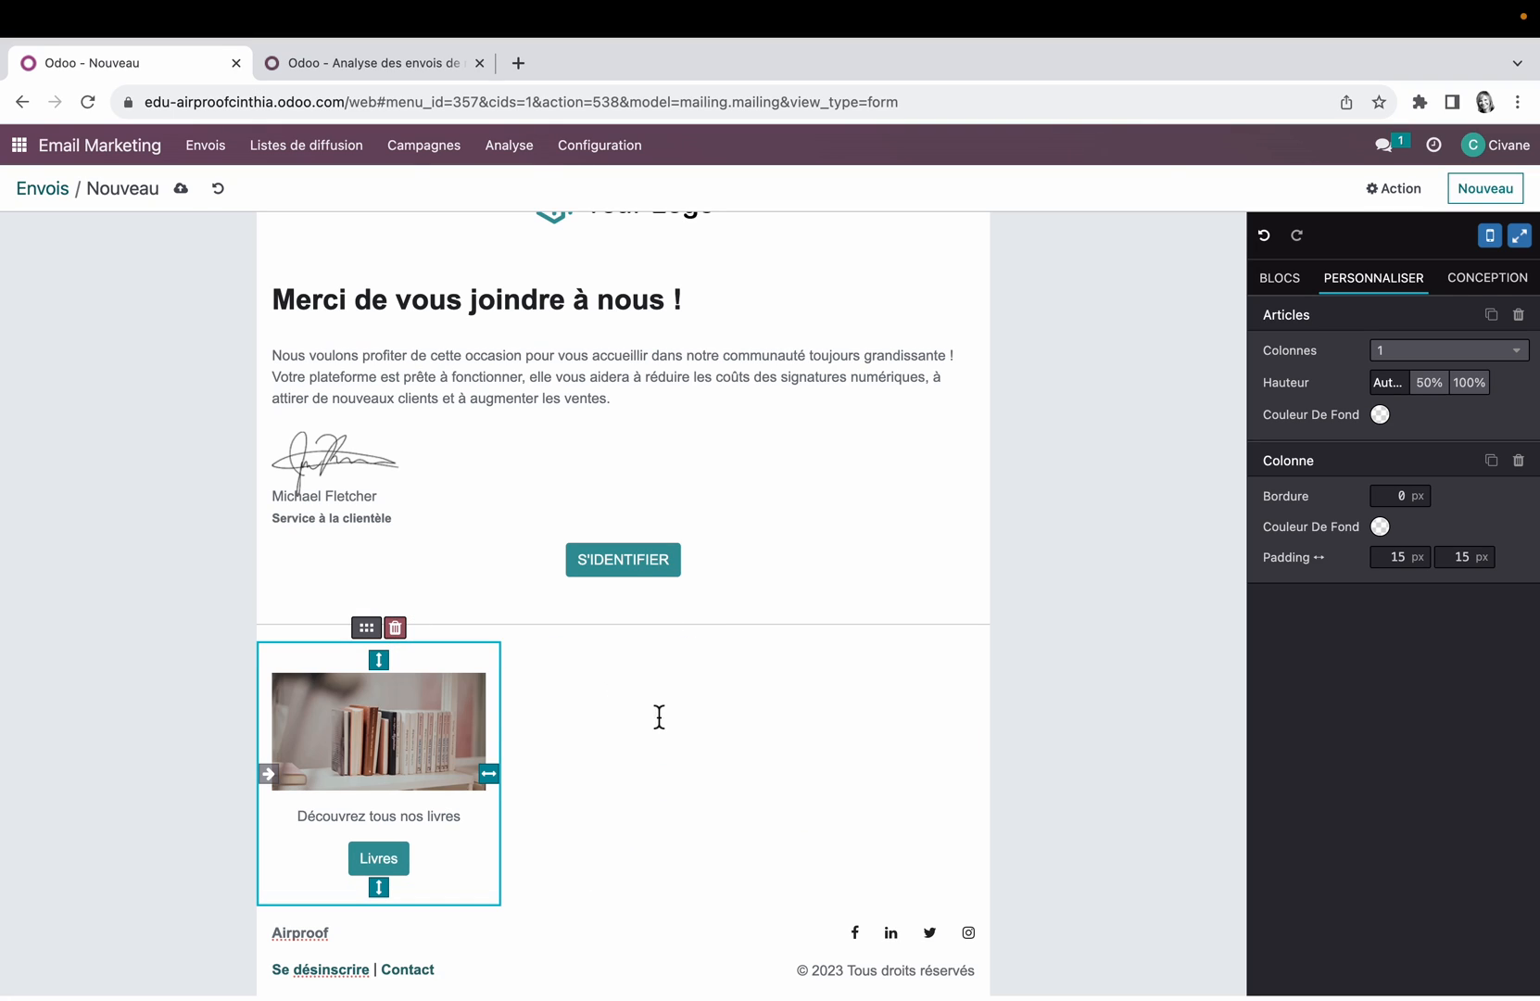
click(396, 630)
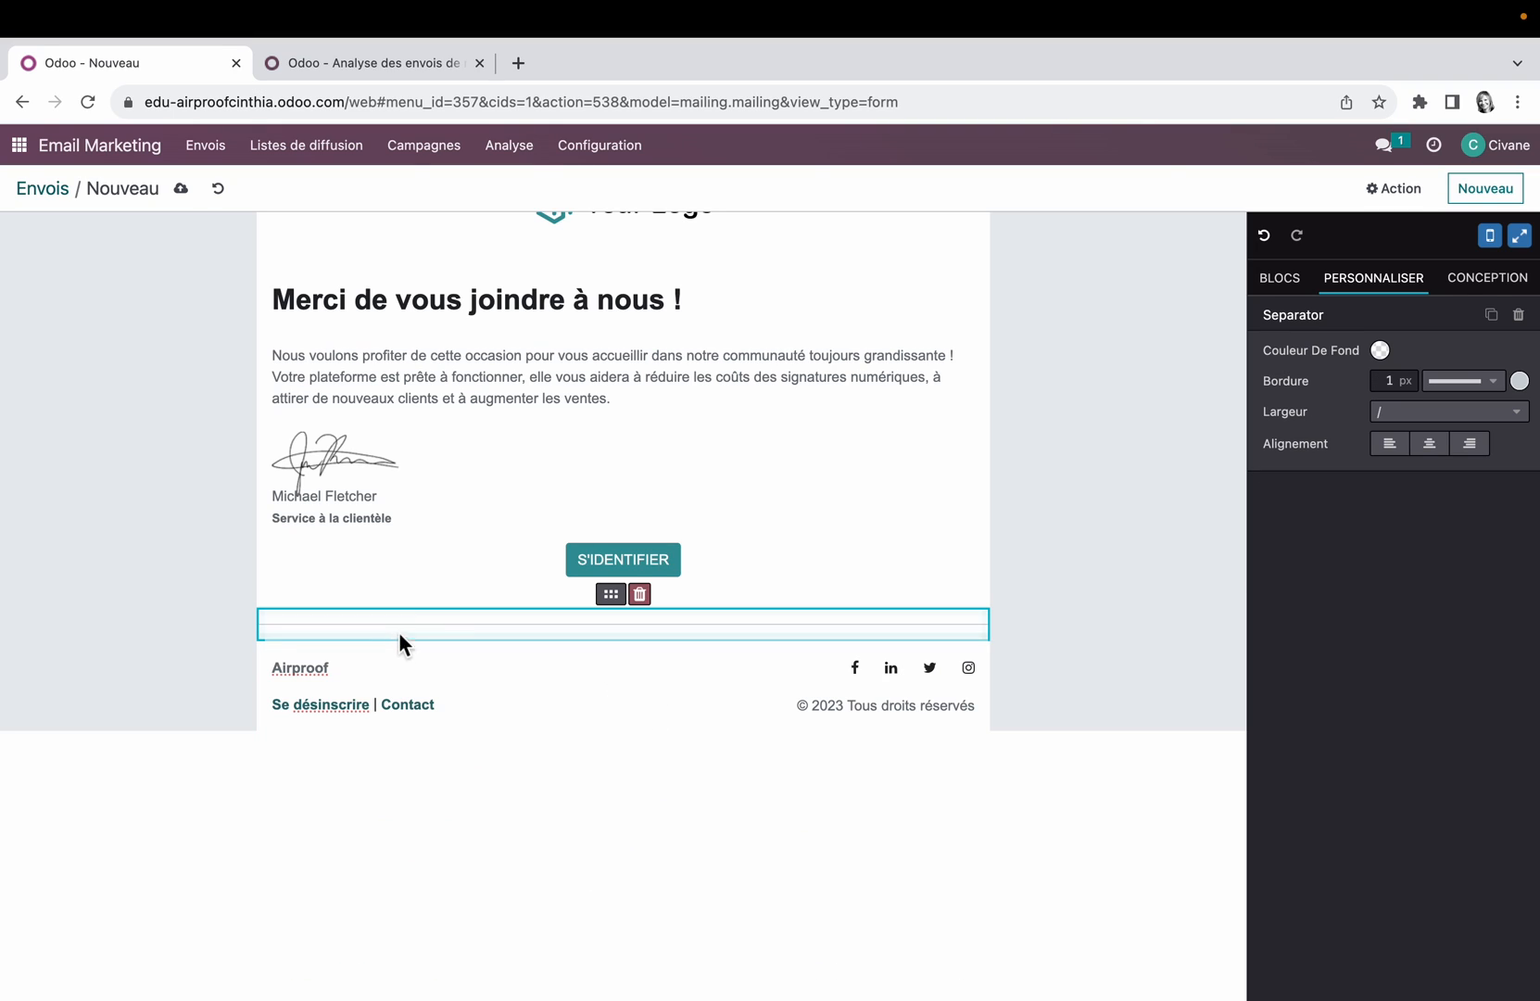
Step: Delete the separator above the footer and shorten the welcome paragraph to its first sentence, ending it with "!"
click(640, 594)
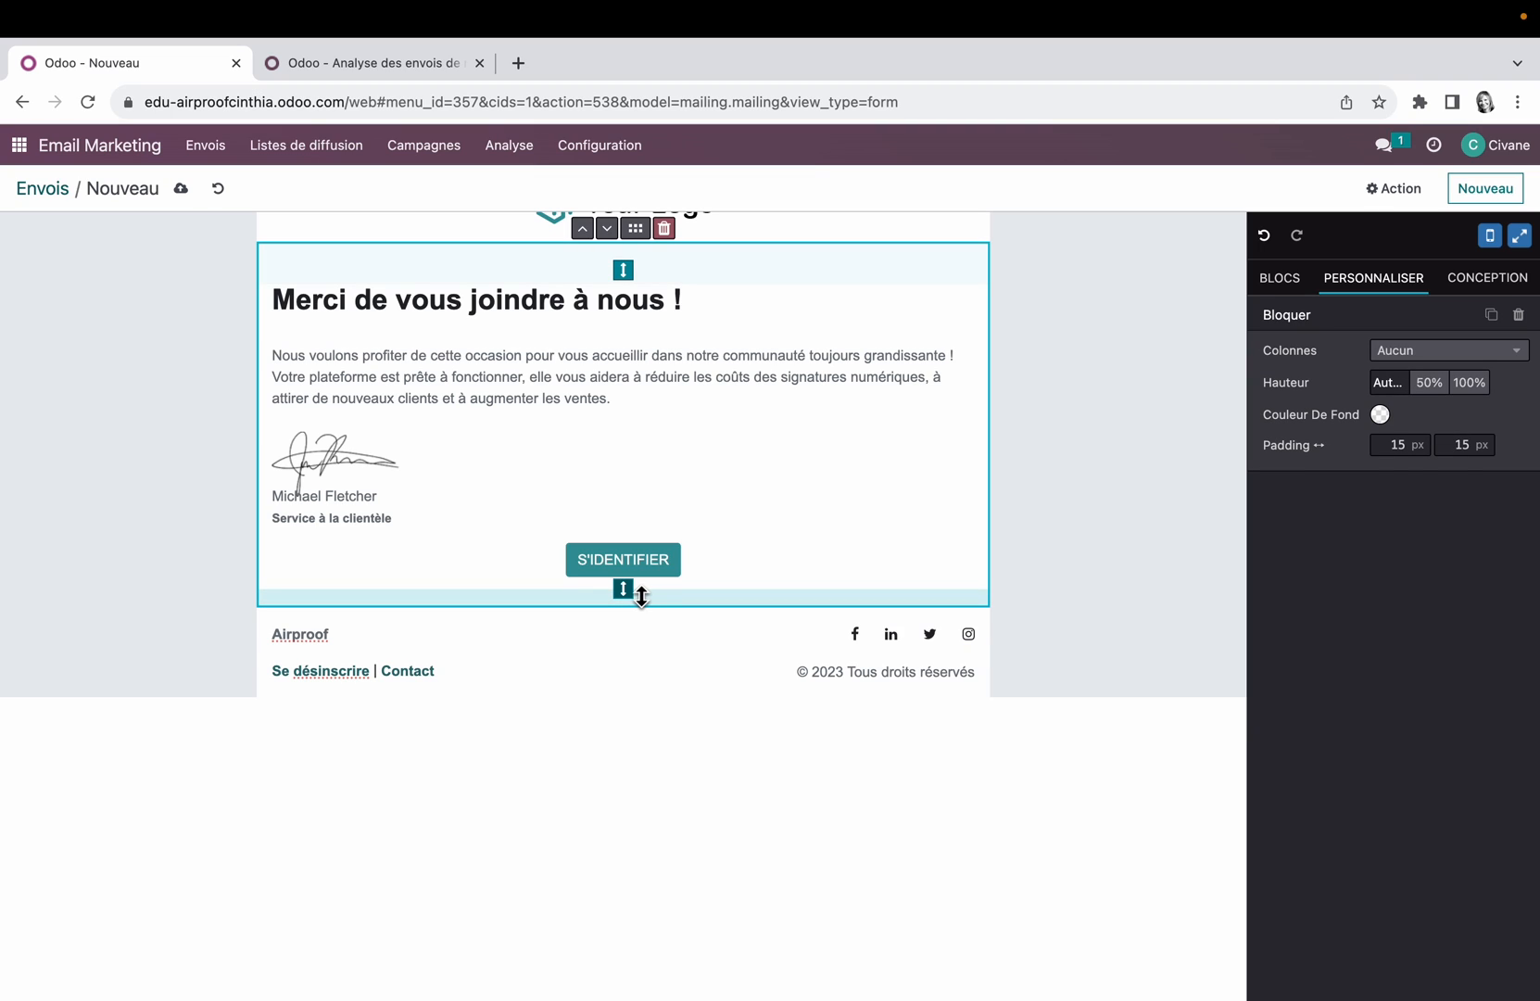
drag(271, 380, 665, 425)
key(BackSpace)
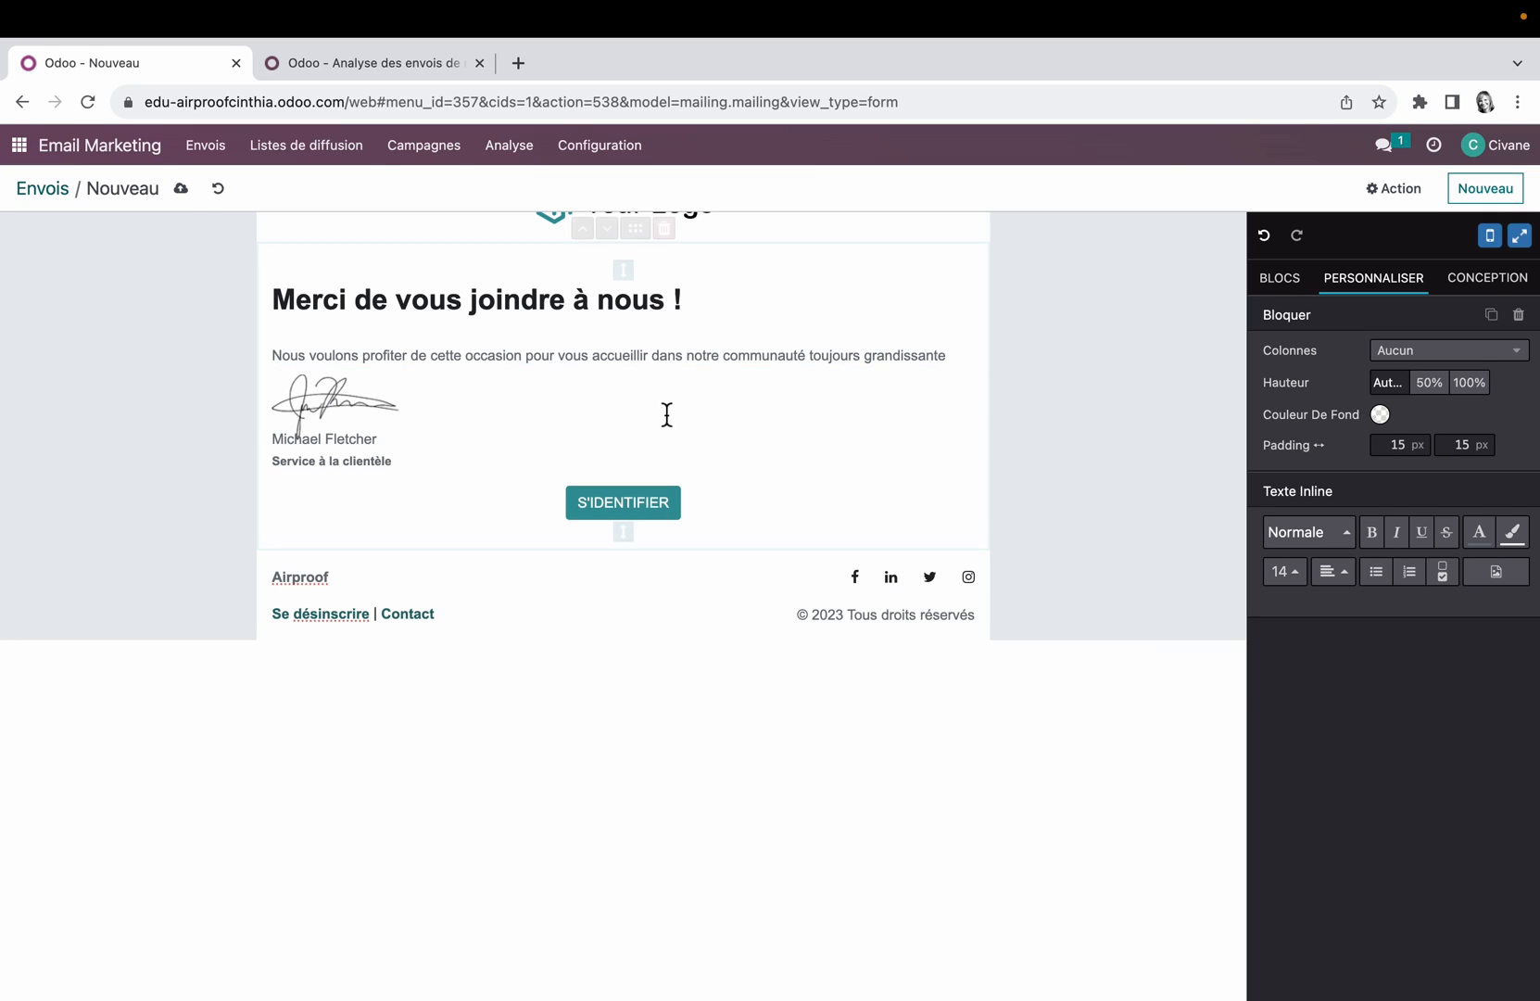
click(967, 363)
text(!)
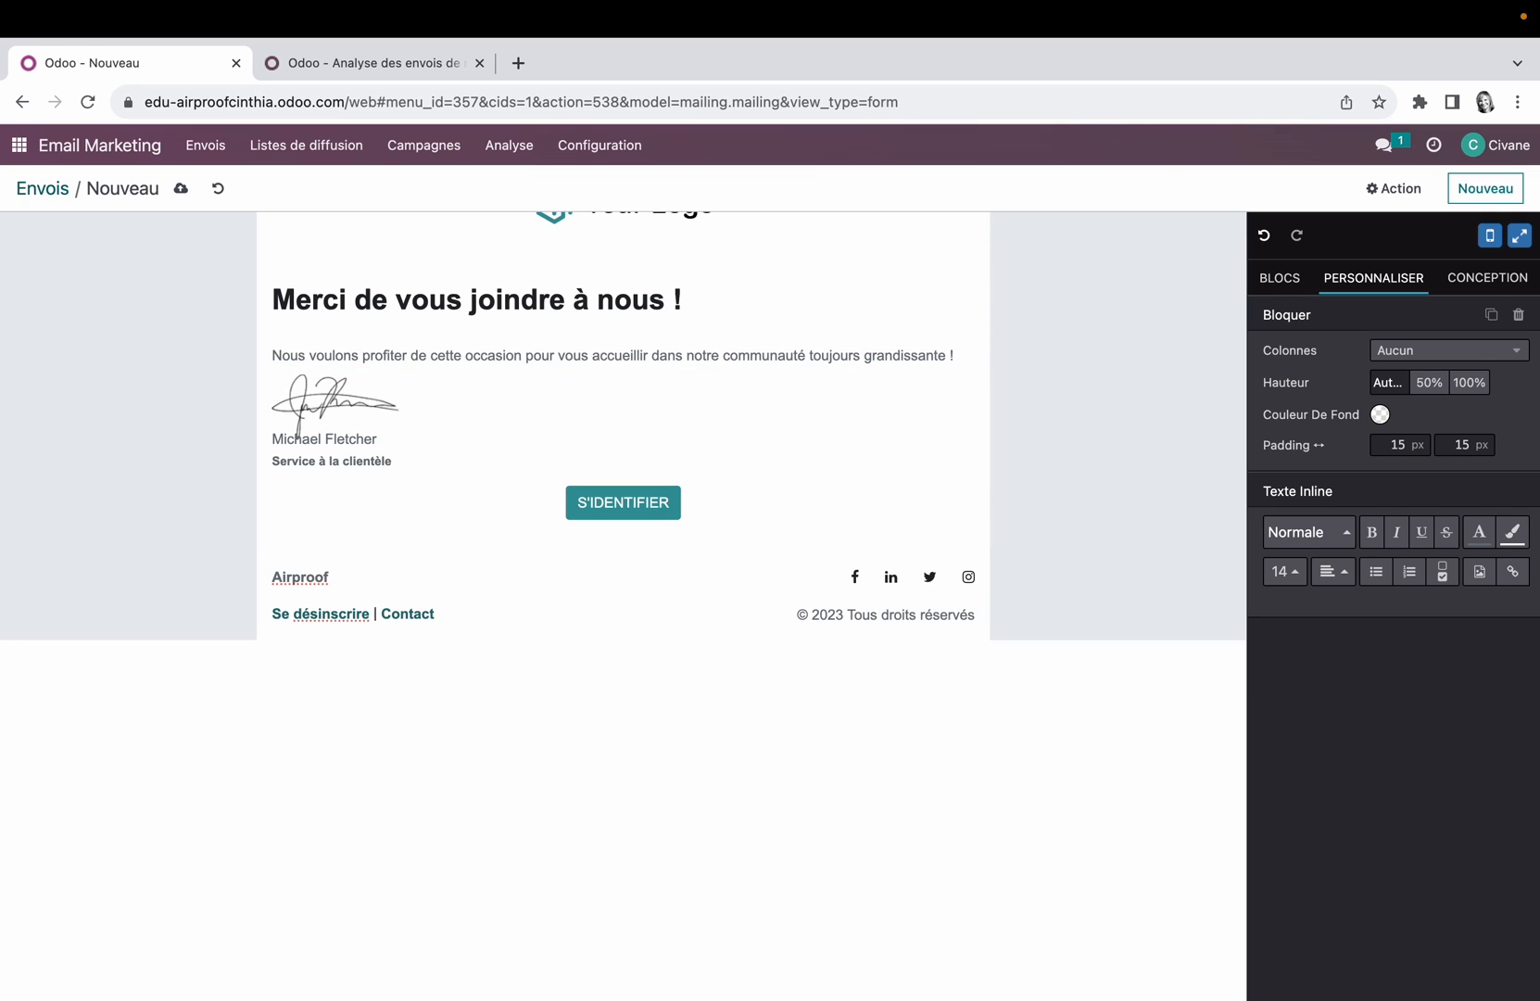
Step: Add a blank line beneath the welcome paragraph and look through the editor's list of slash commands there
key(Return)
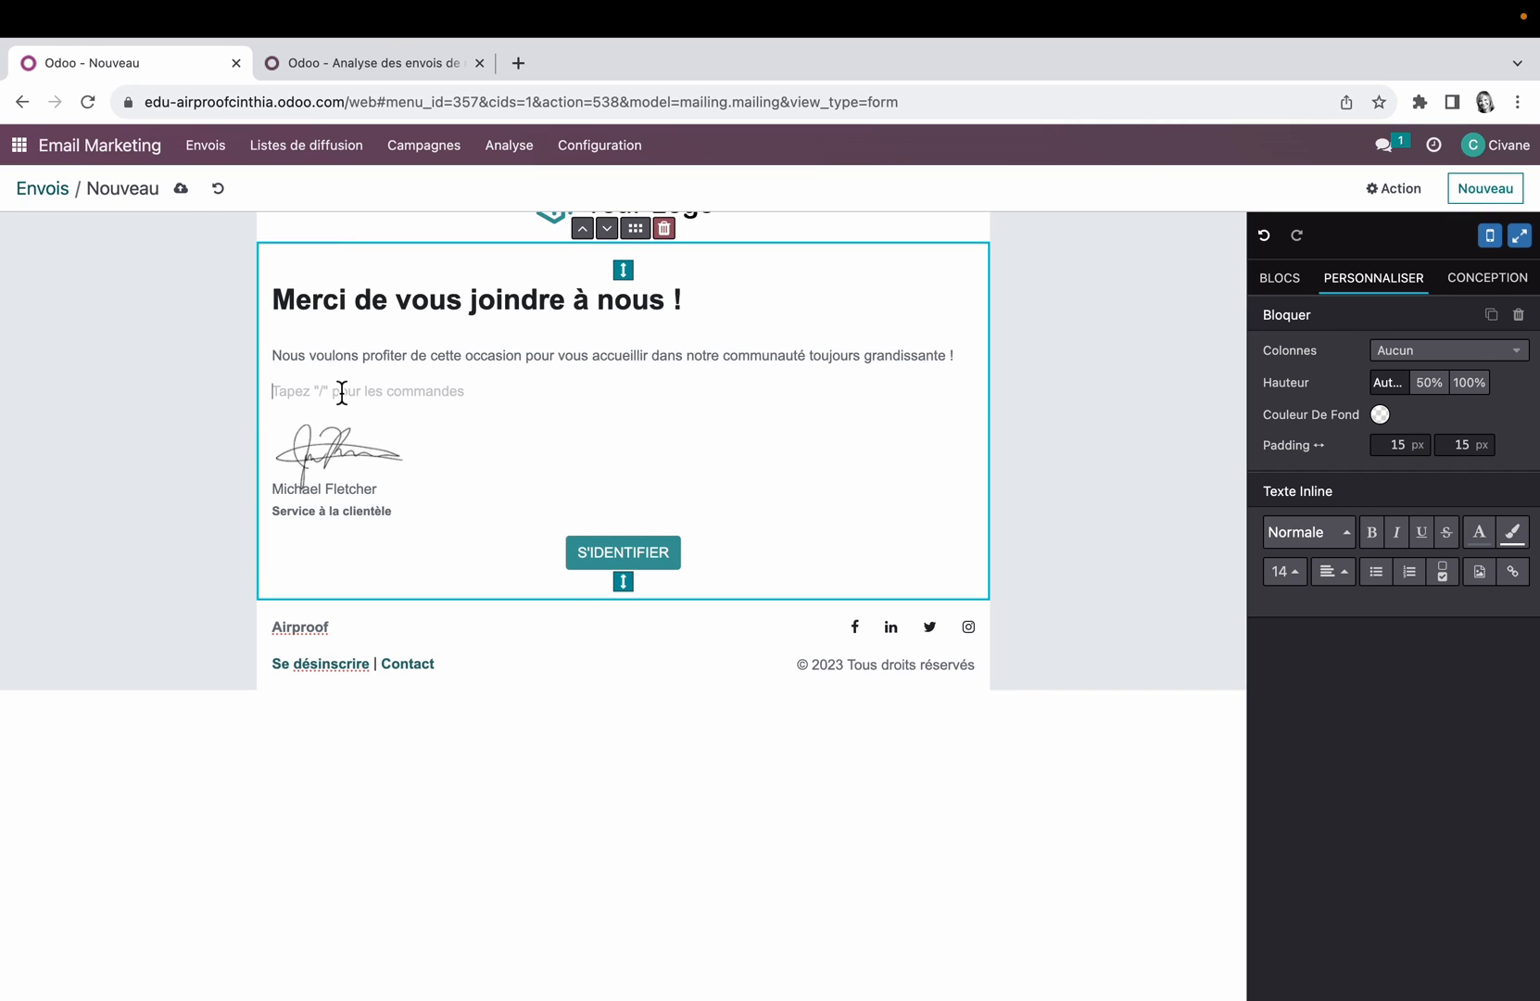
text(/)
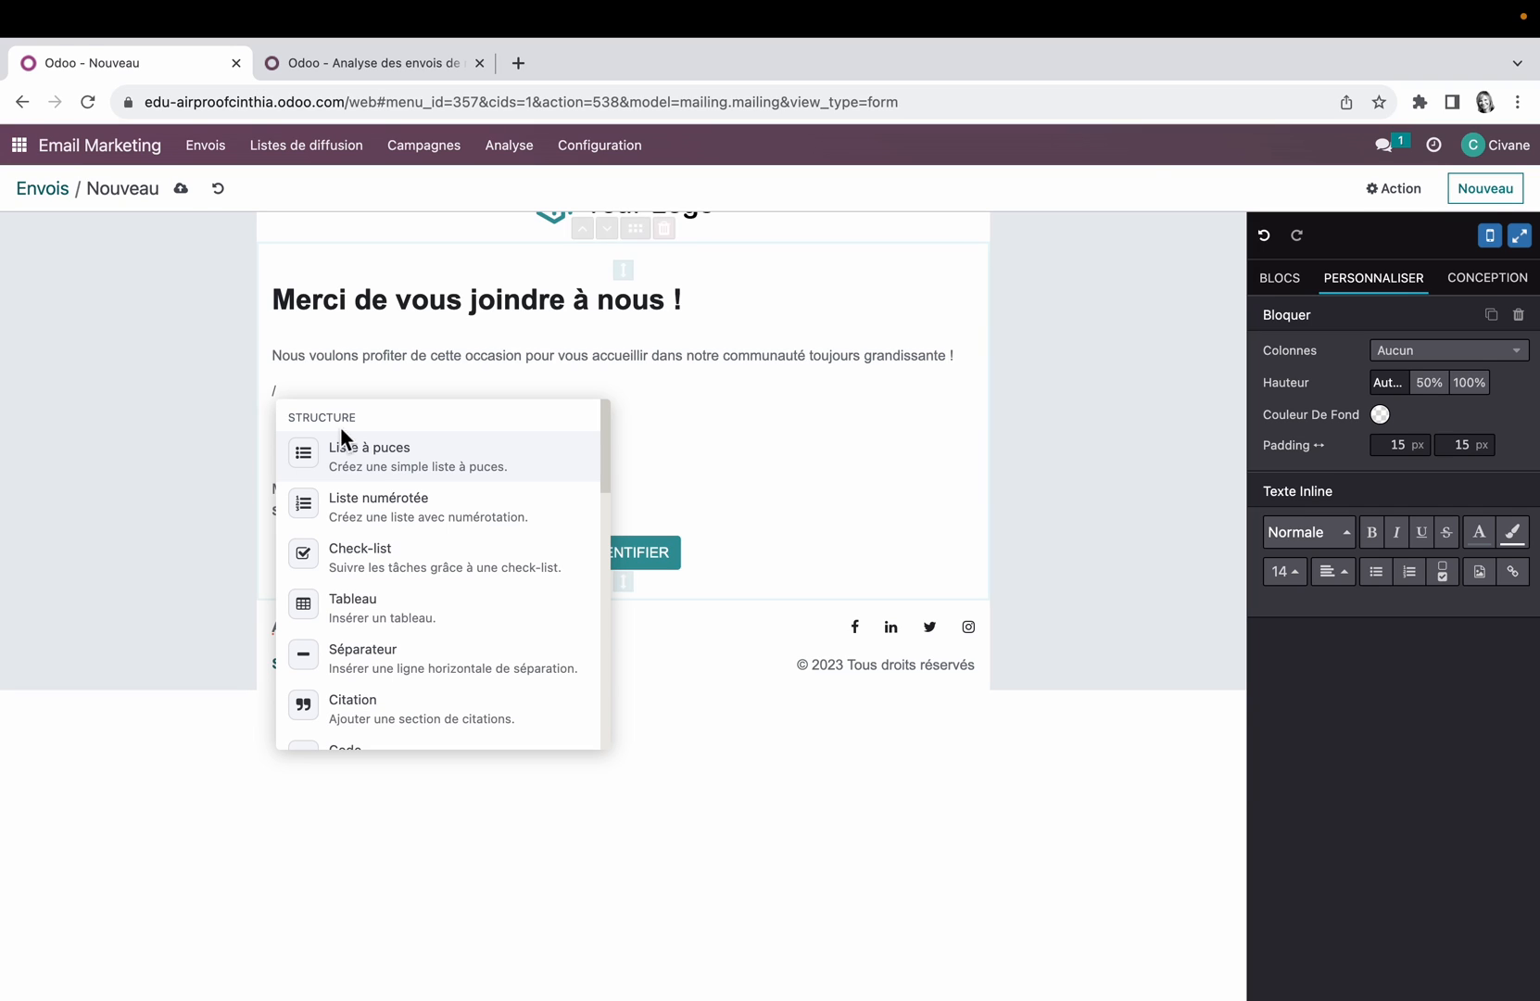
scroll(368, 461, down, 10)
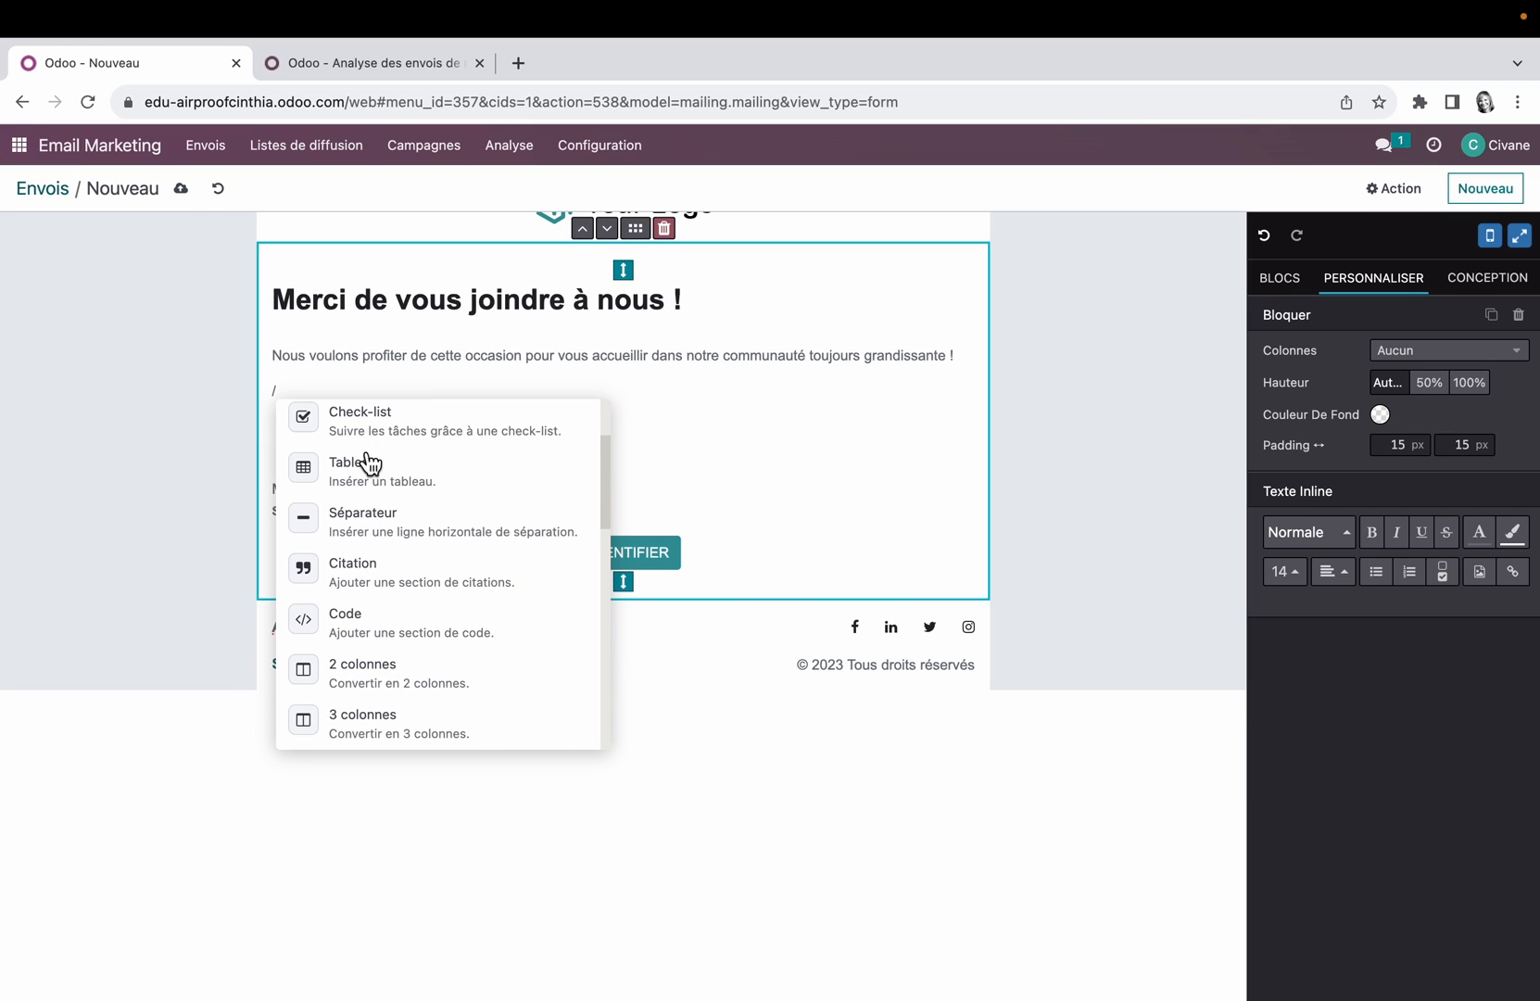
scroll(369, 461, down, 5)
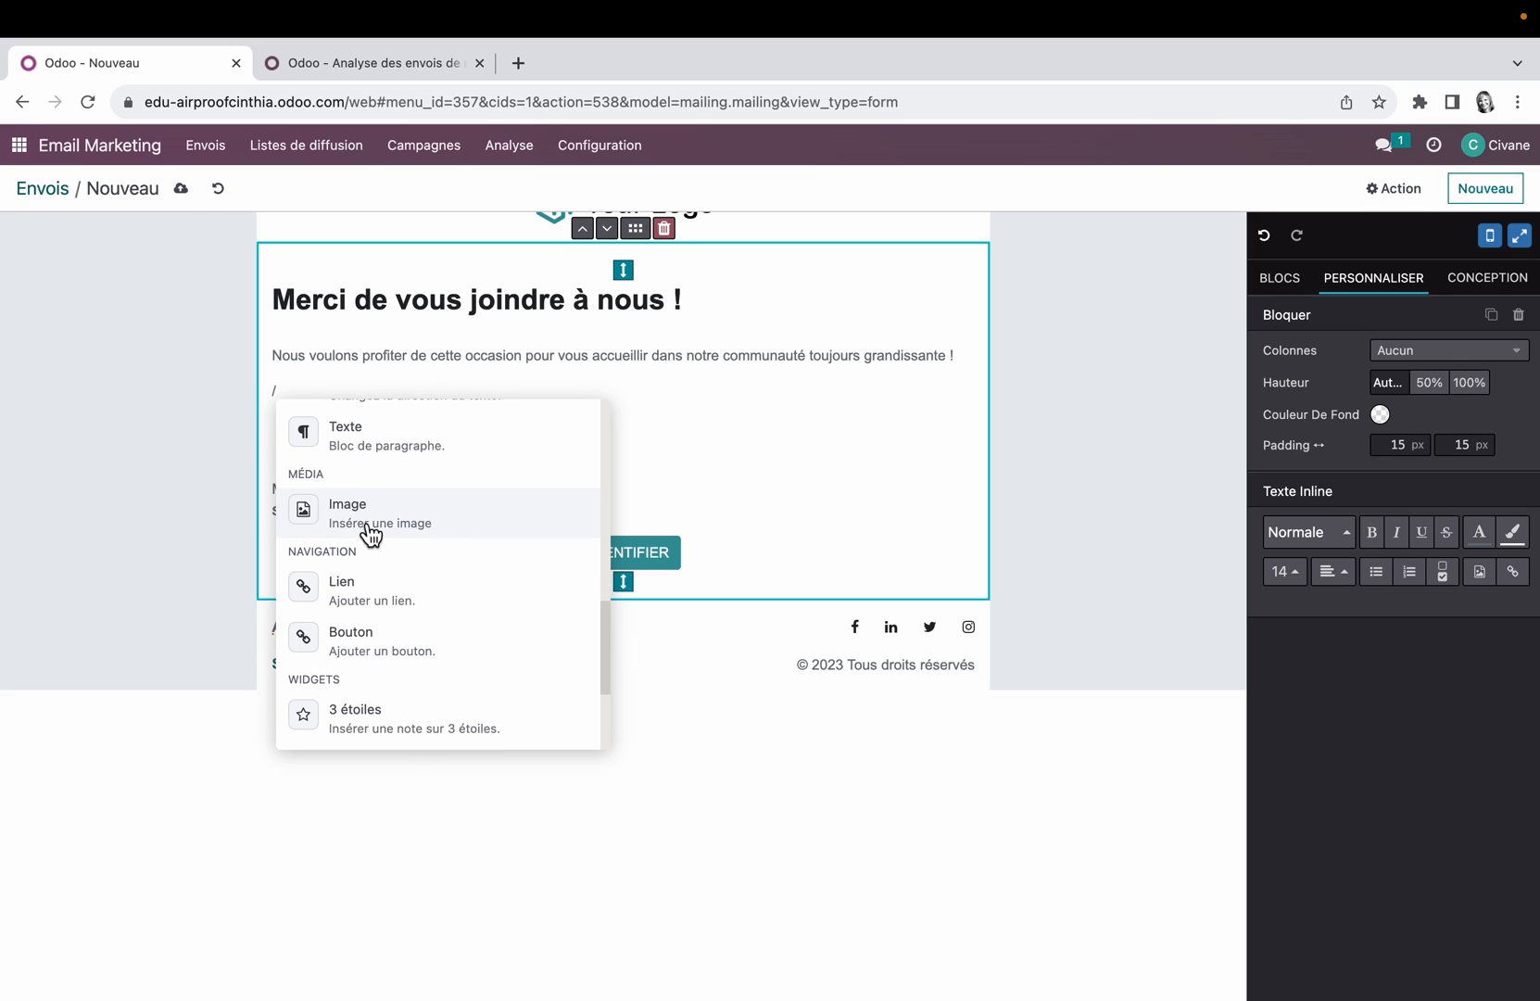
scroll(373, 604, up, 10)
key(Escape)
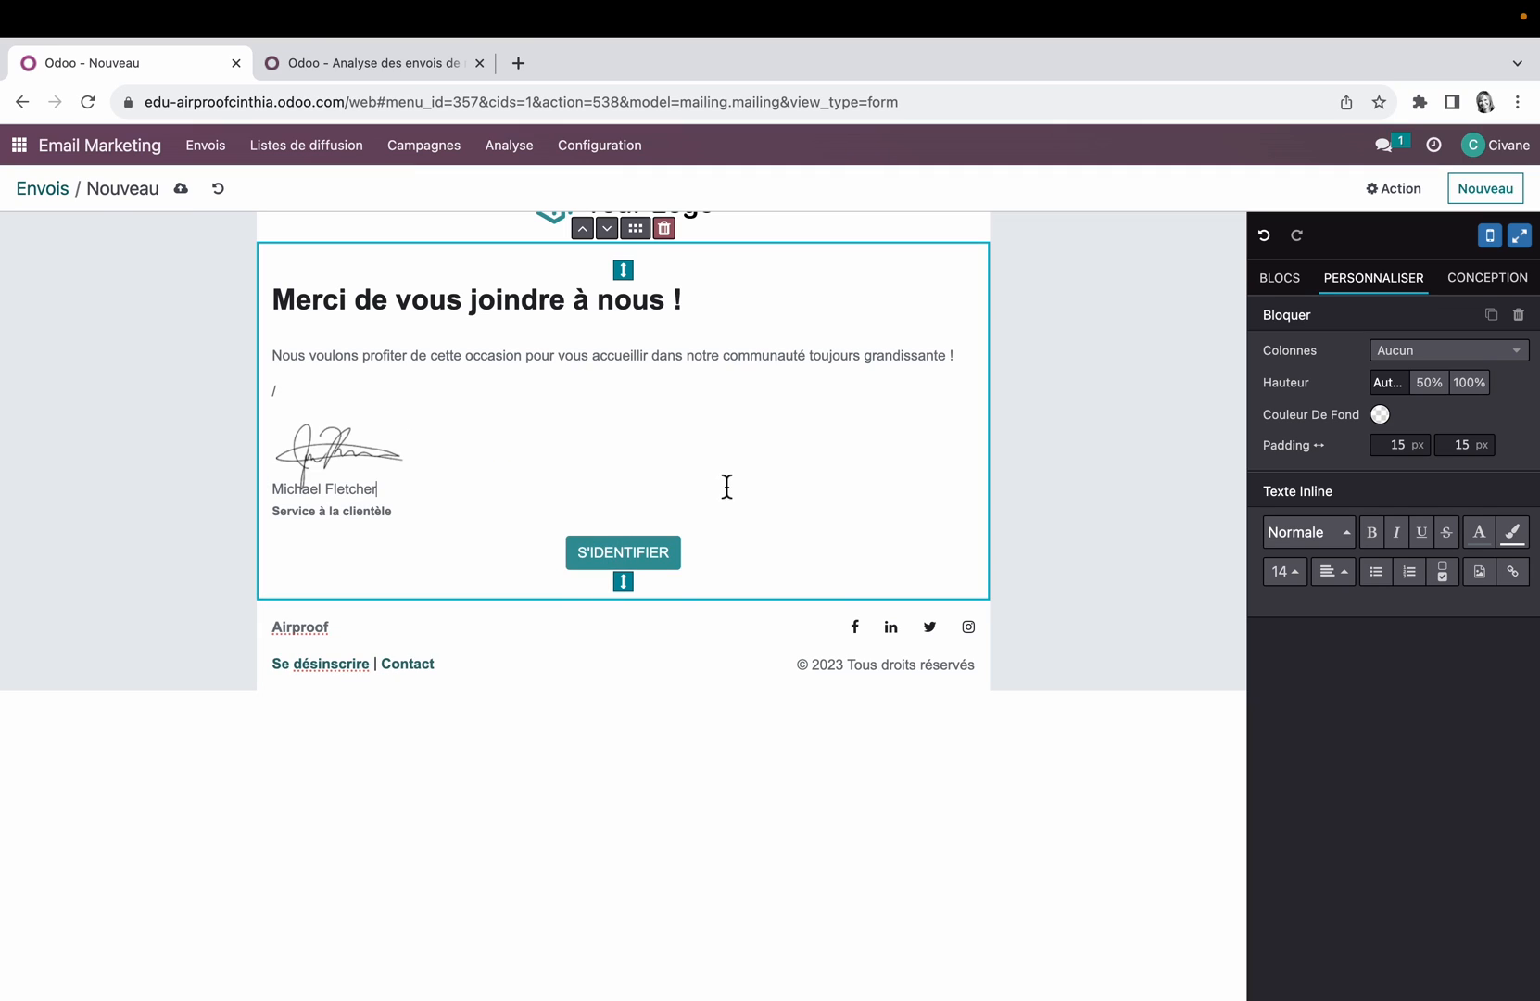
key(BackSpace)
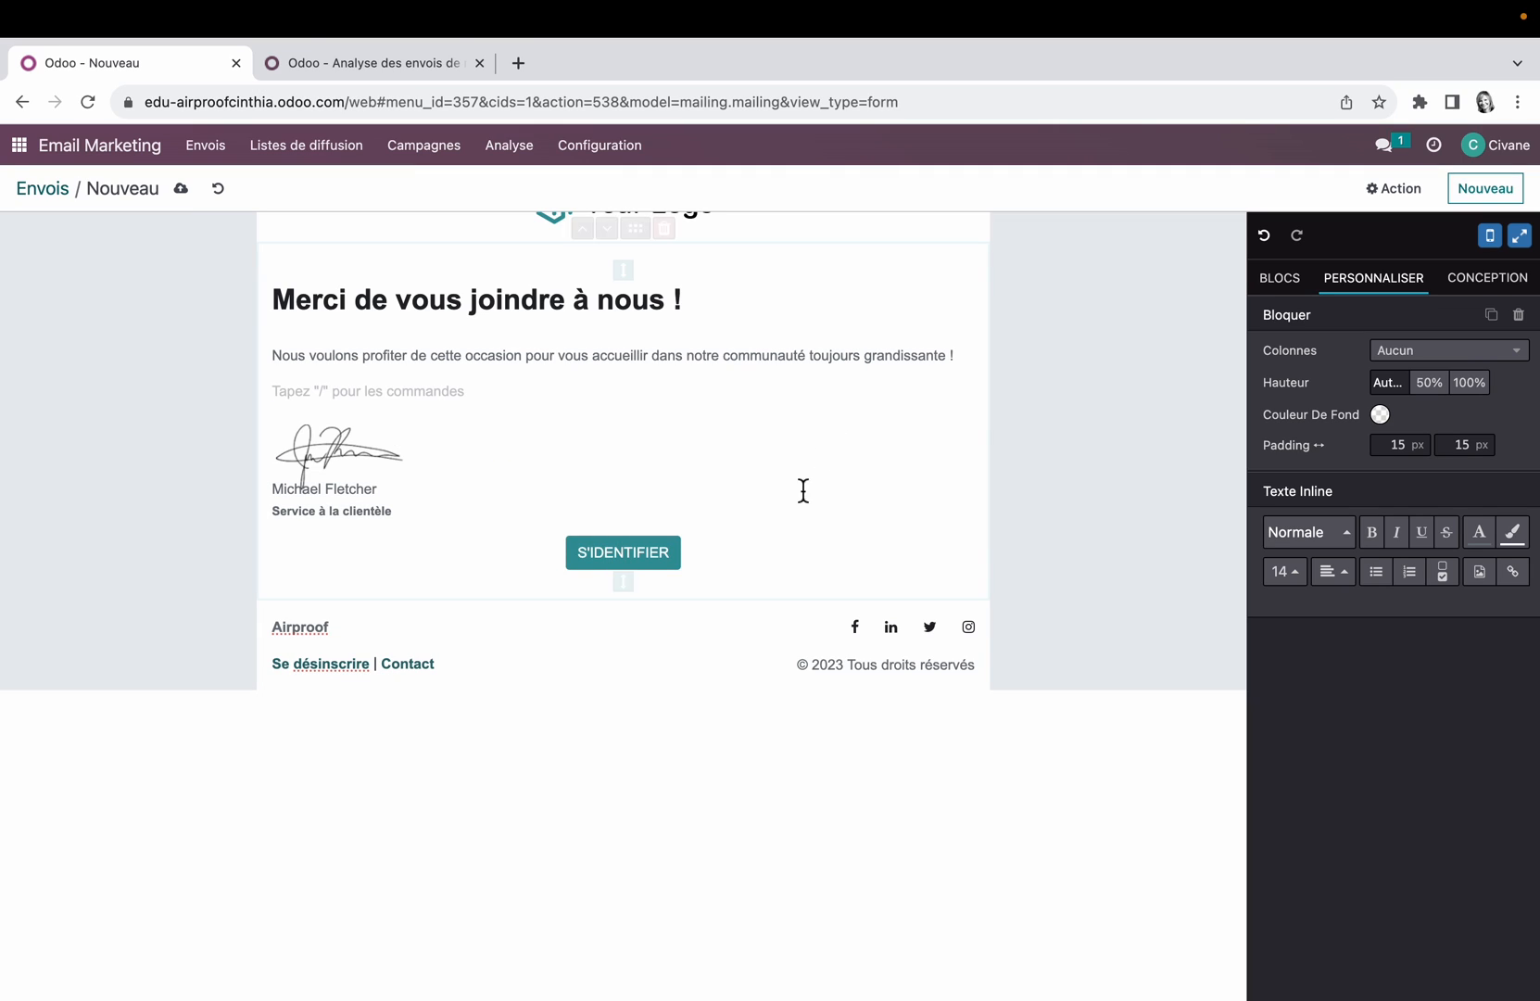
Step: Examine the link address, style, size and shape options of the S'IDENTIFIER button
click(630, 563)
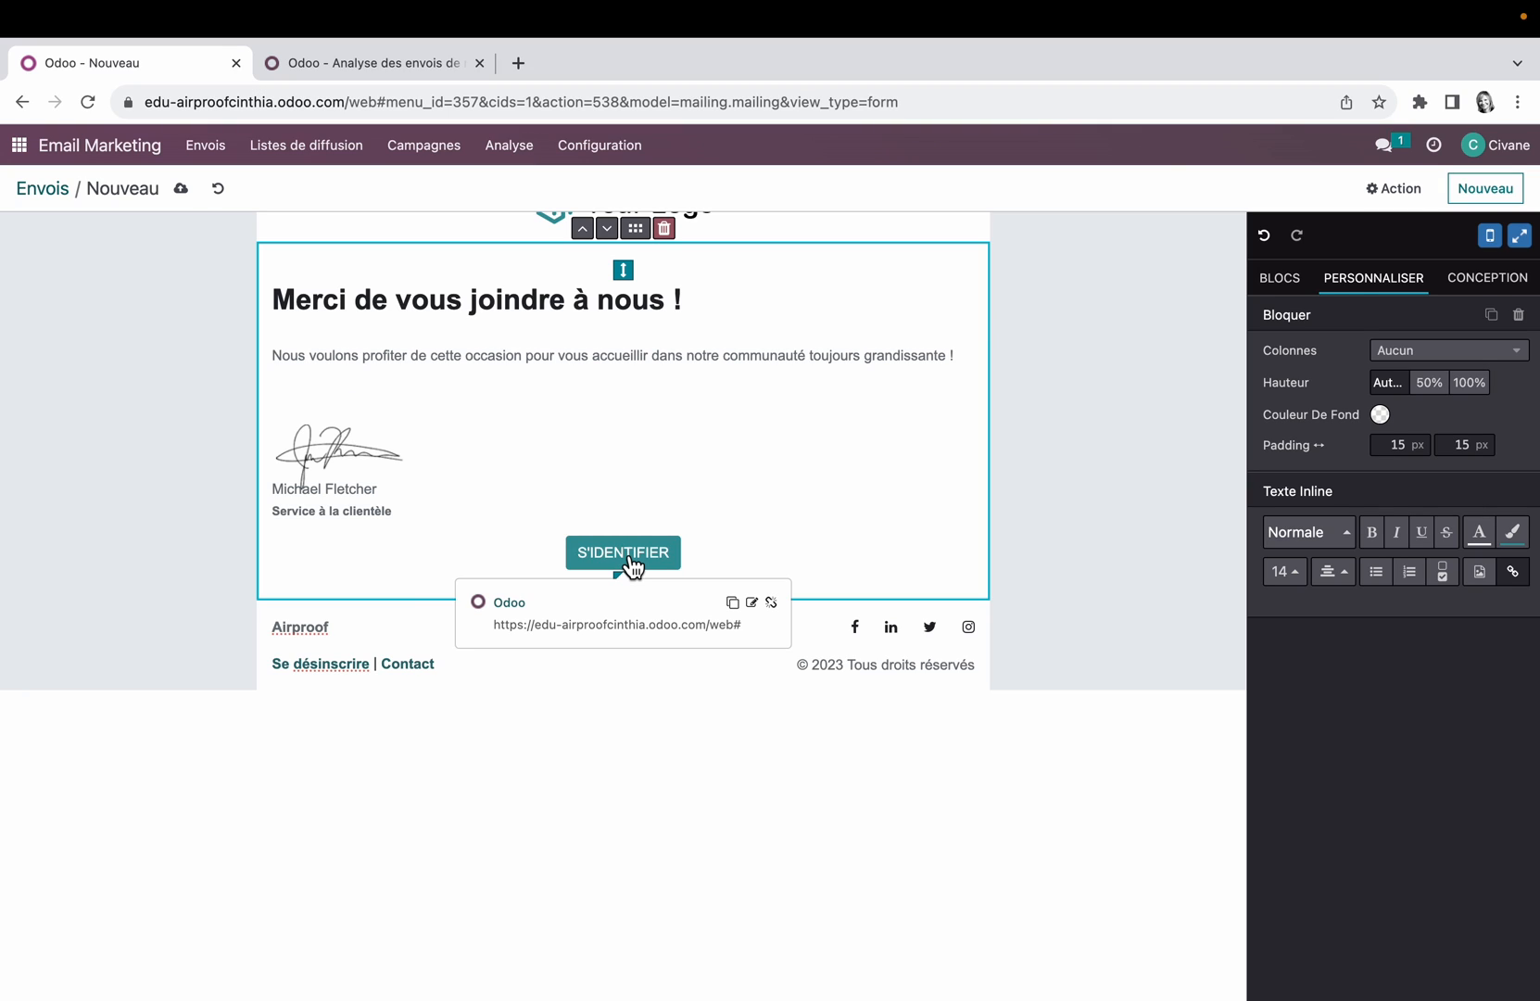
click(752, 603)
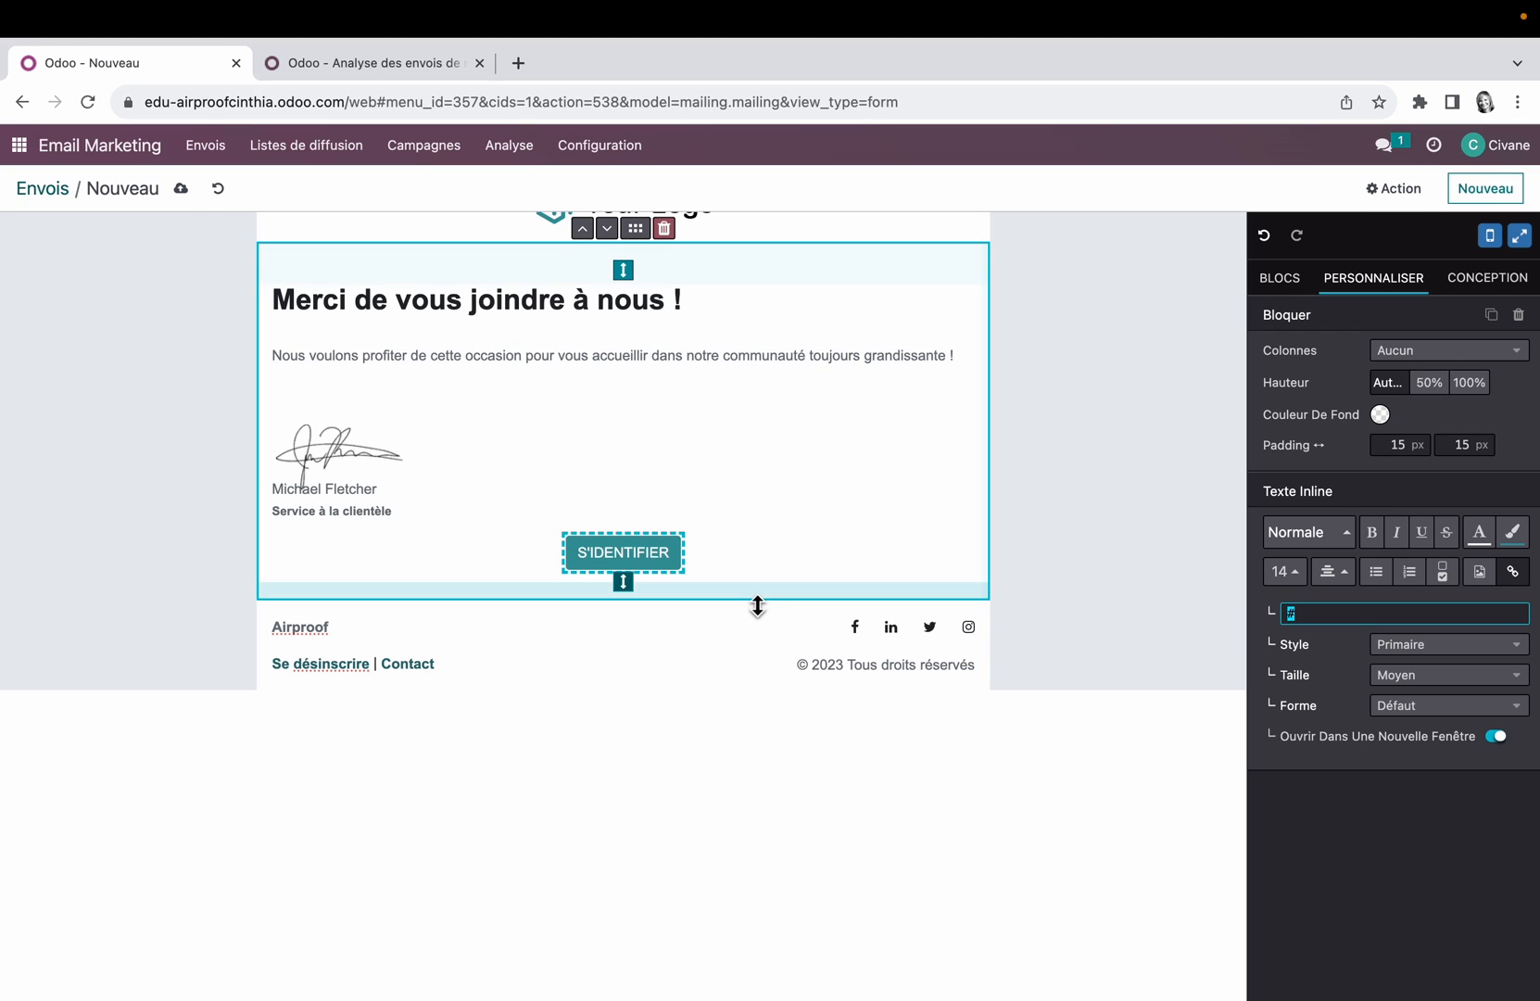
click(1323, 622)
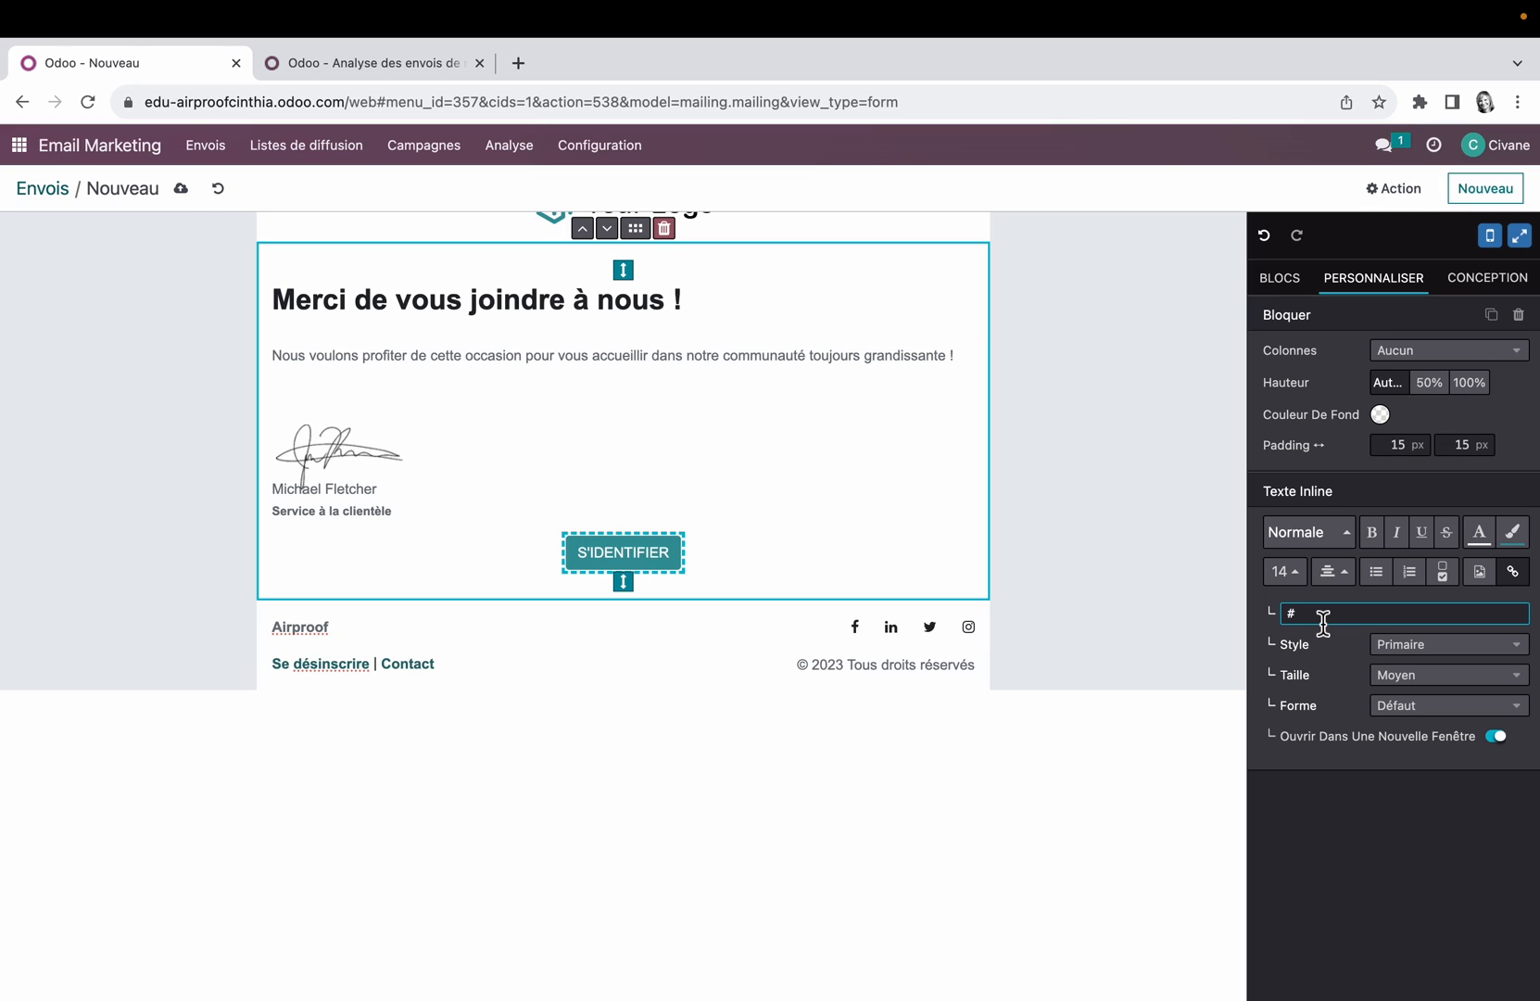
click(663, 566)
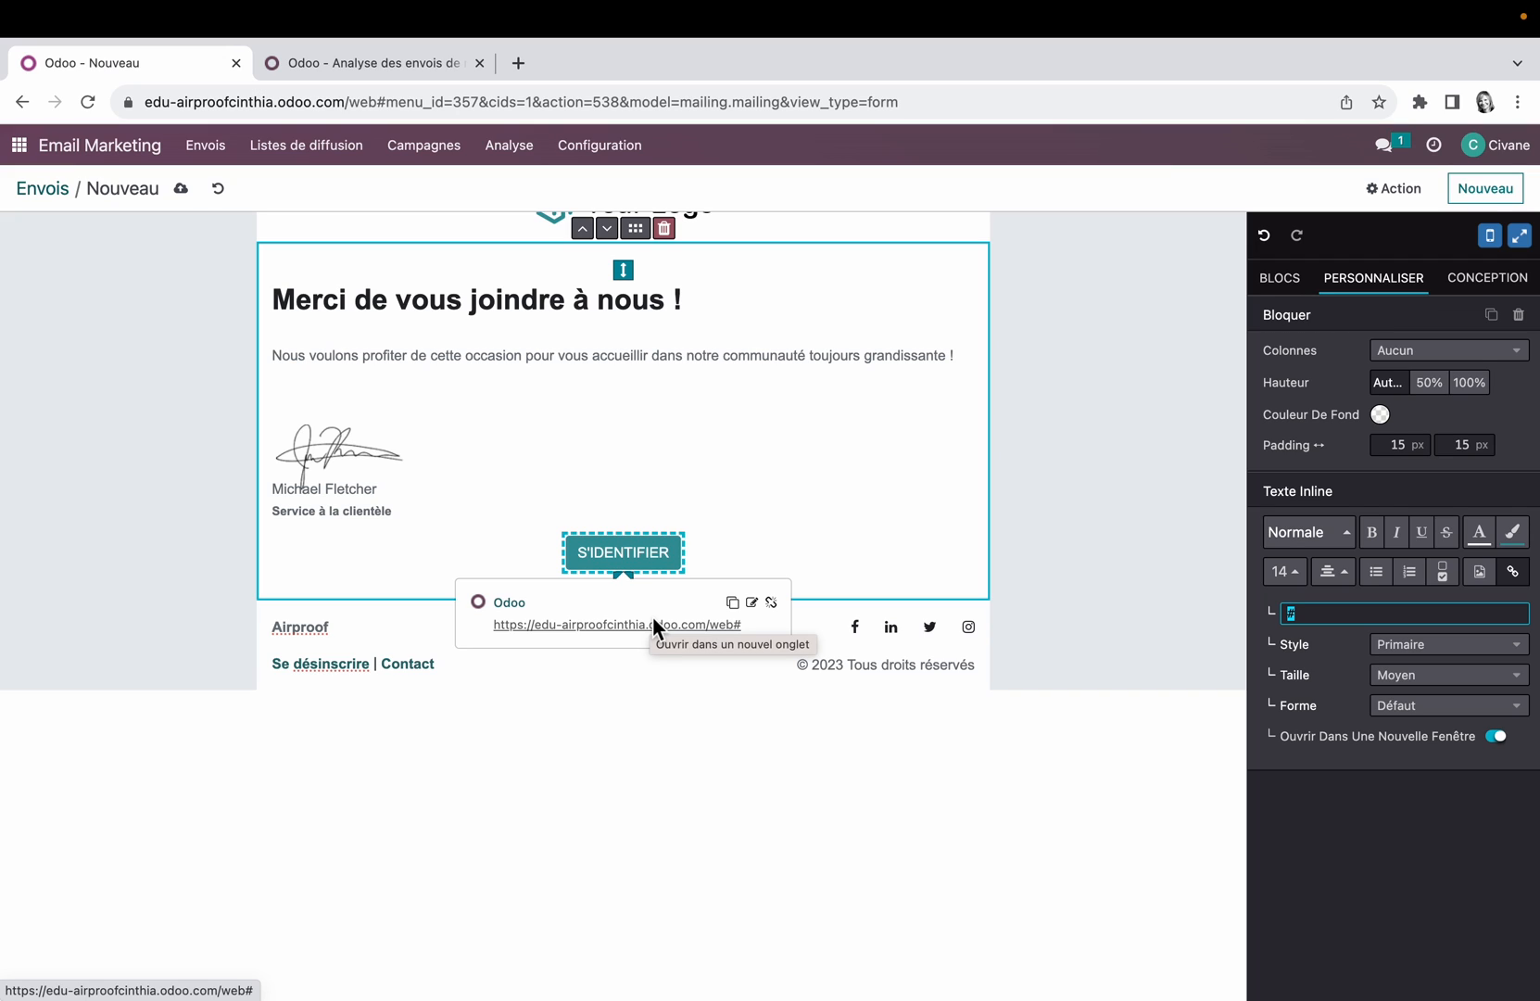
Step: Change the label of the S'IDENTIFIER button to "NOTRE COLLECTION"
click(671, 556)
text(NOTRE COLLECTION)
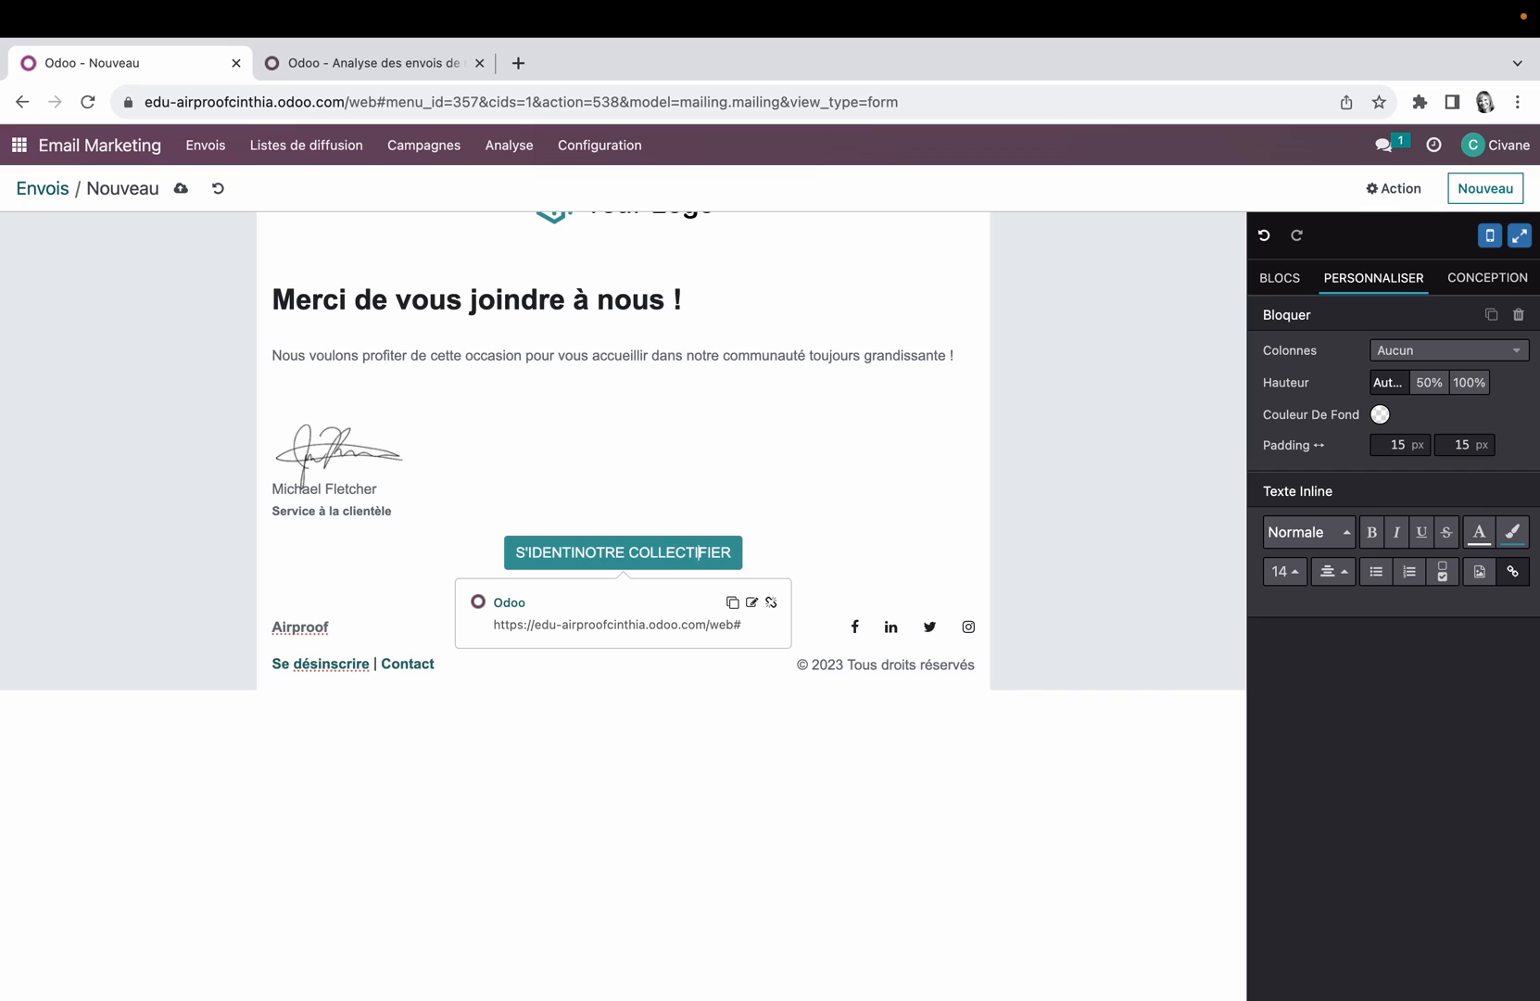
click(569, 558)
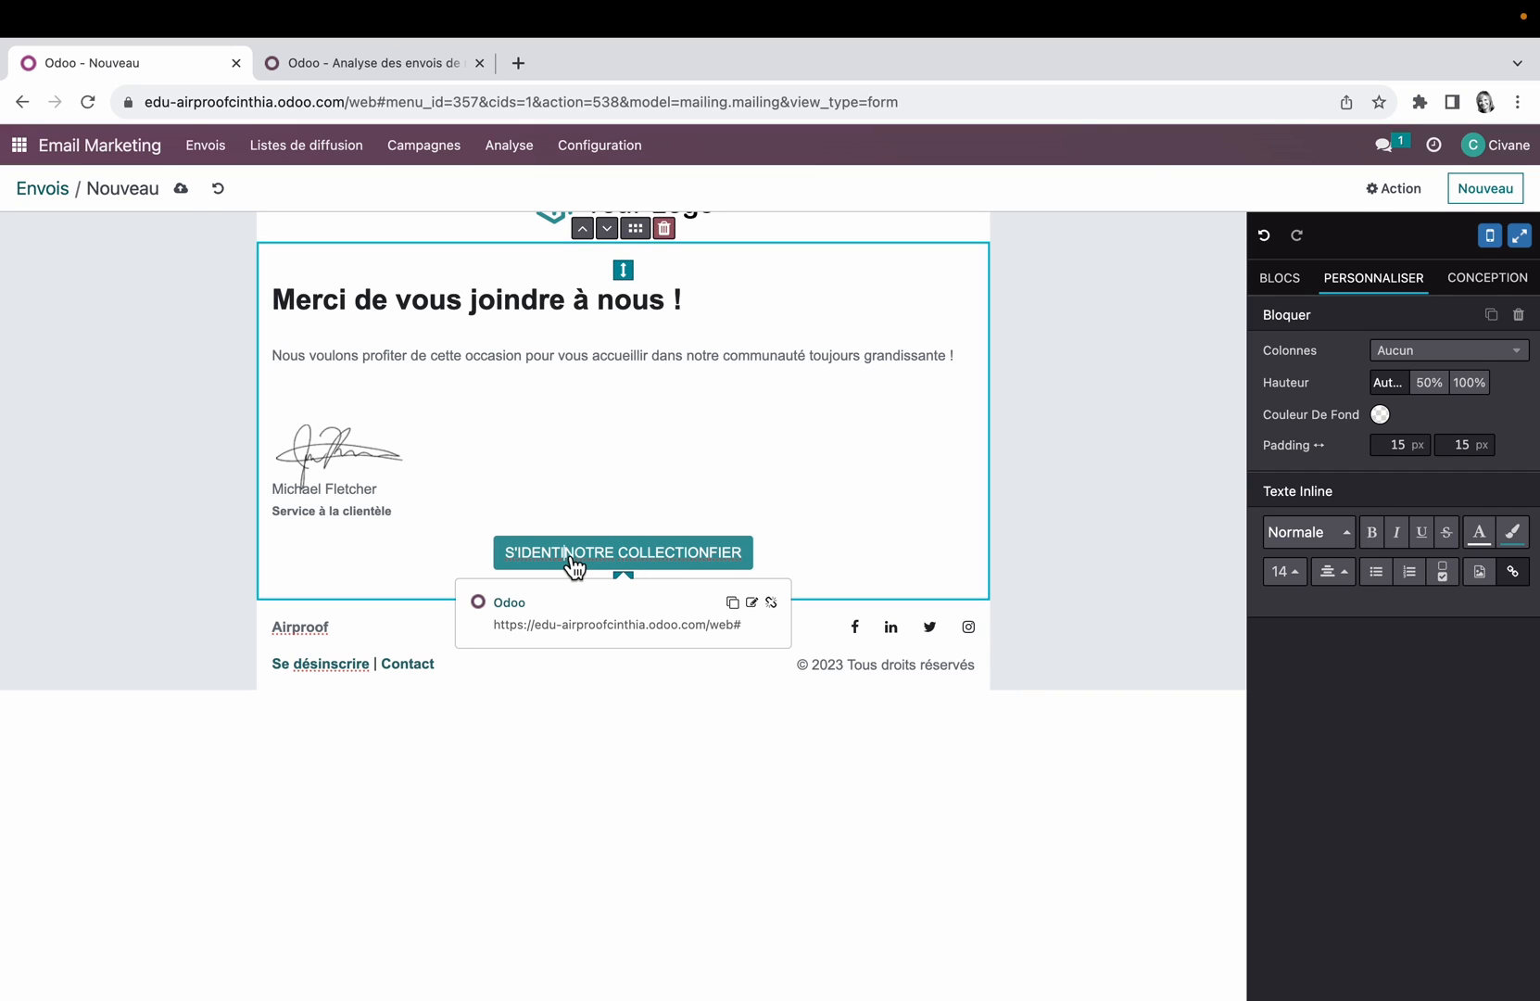
key(BackSpace)
key(BackSpace)
key(BackSpace)
key(BackSpace)
key(BackSpace)
key(BackSpace)
key(BackSpace)
key(BackSpace)
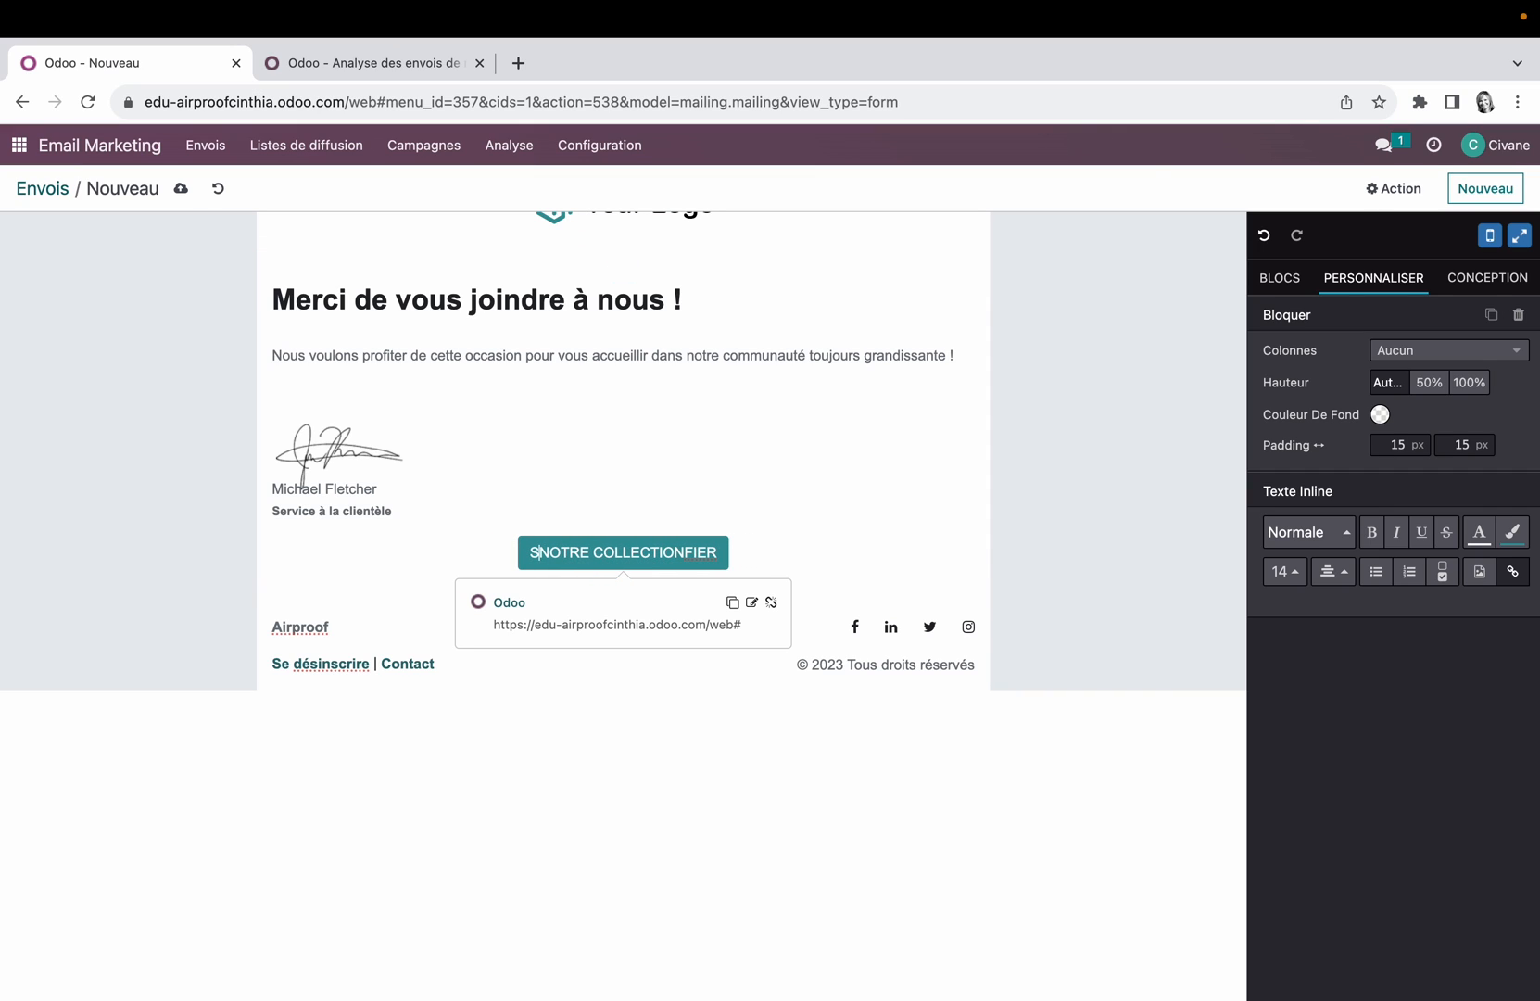
click(719, 560)
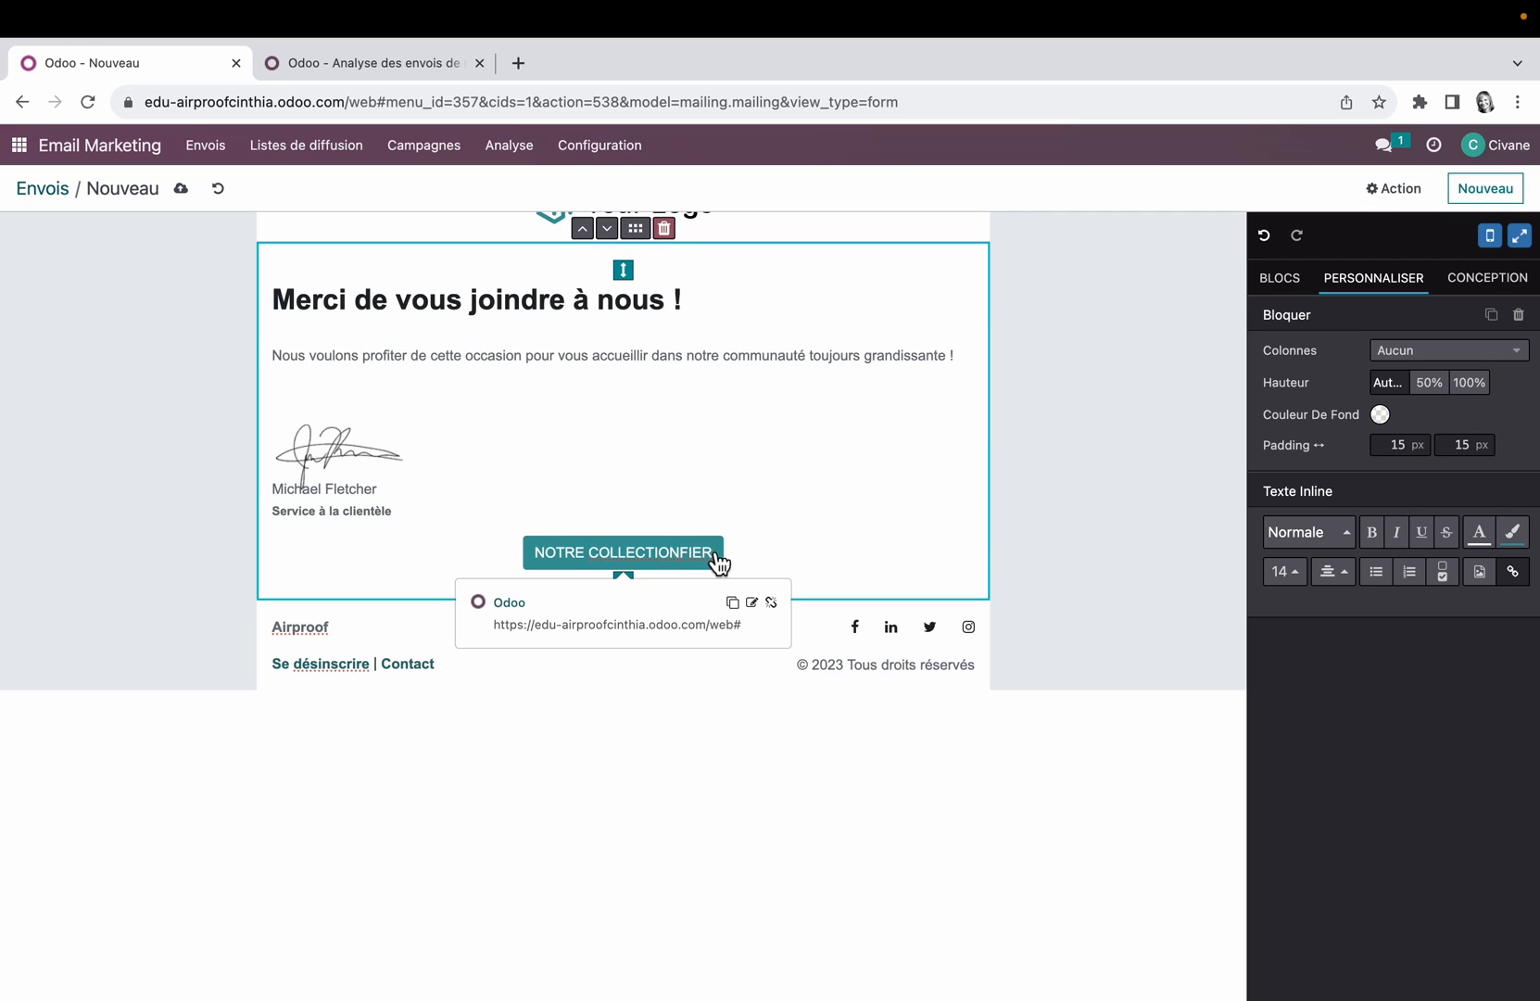
key(BackSpace)
key(BackSpace)
key(BackSpace)
key(BackSpace)
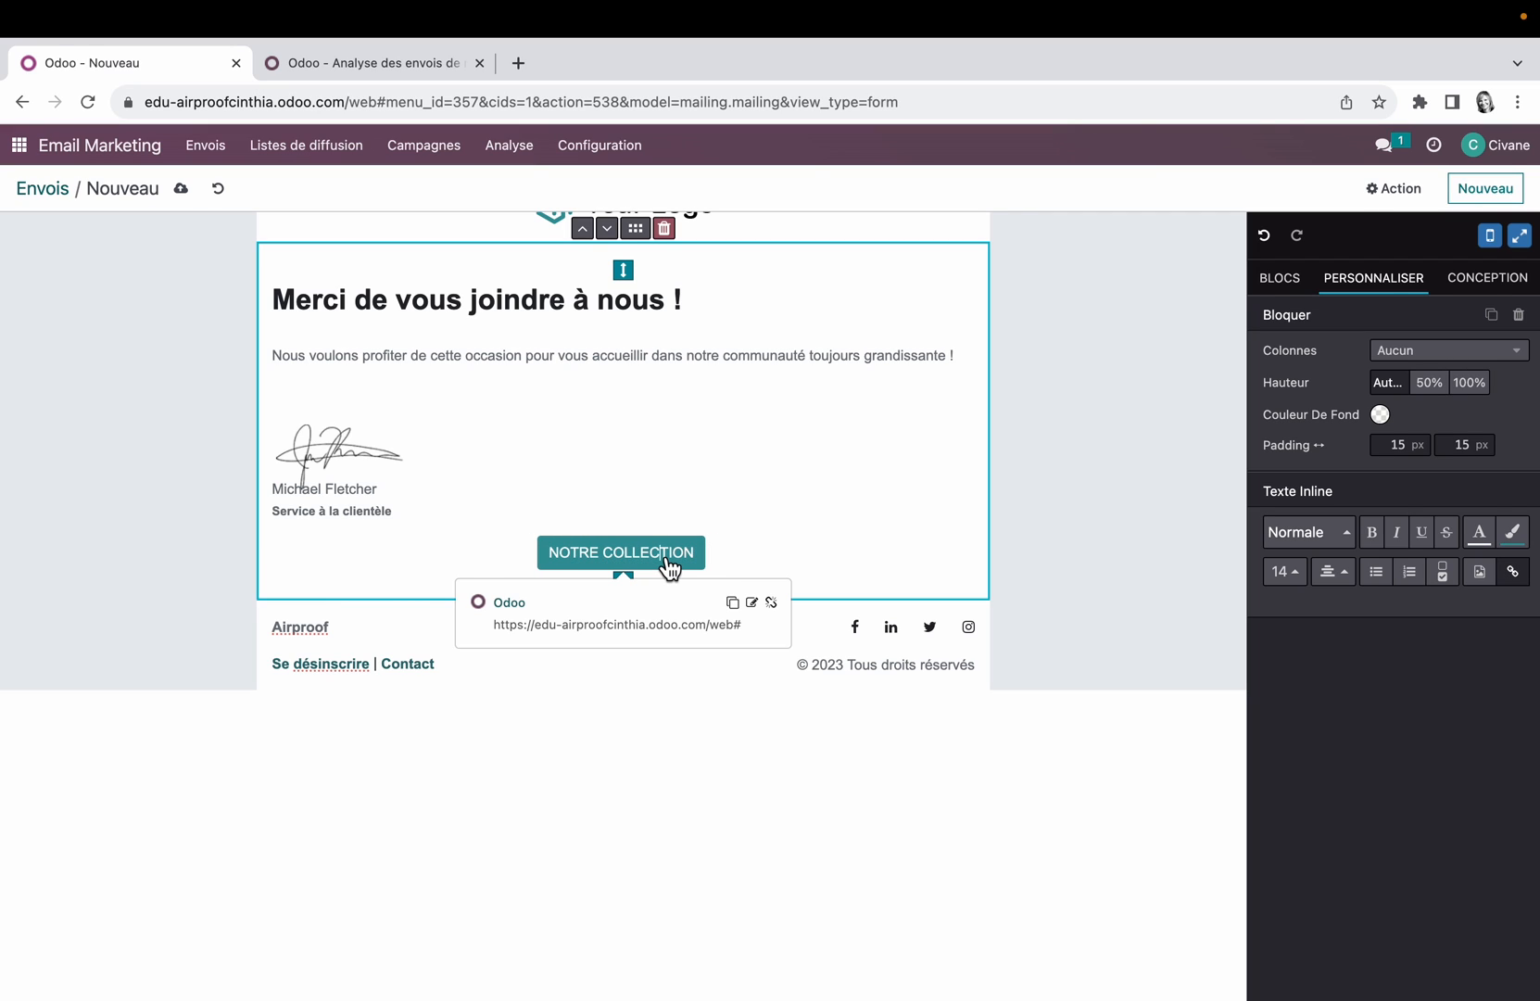
Step: Replace the header logo with the library image of the drone above its remote controller
click(1283, 281)
scroll(1335, 701, down, 1)
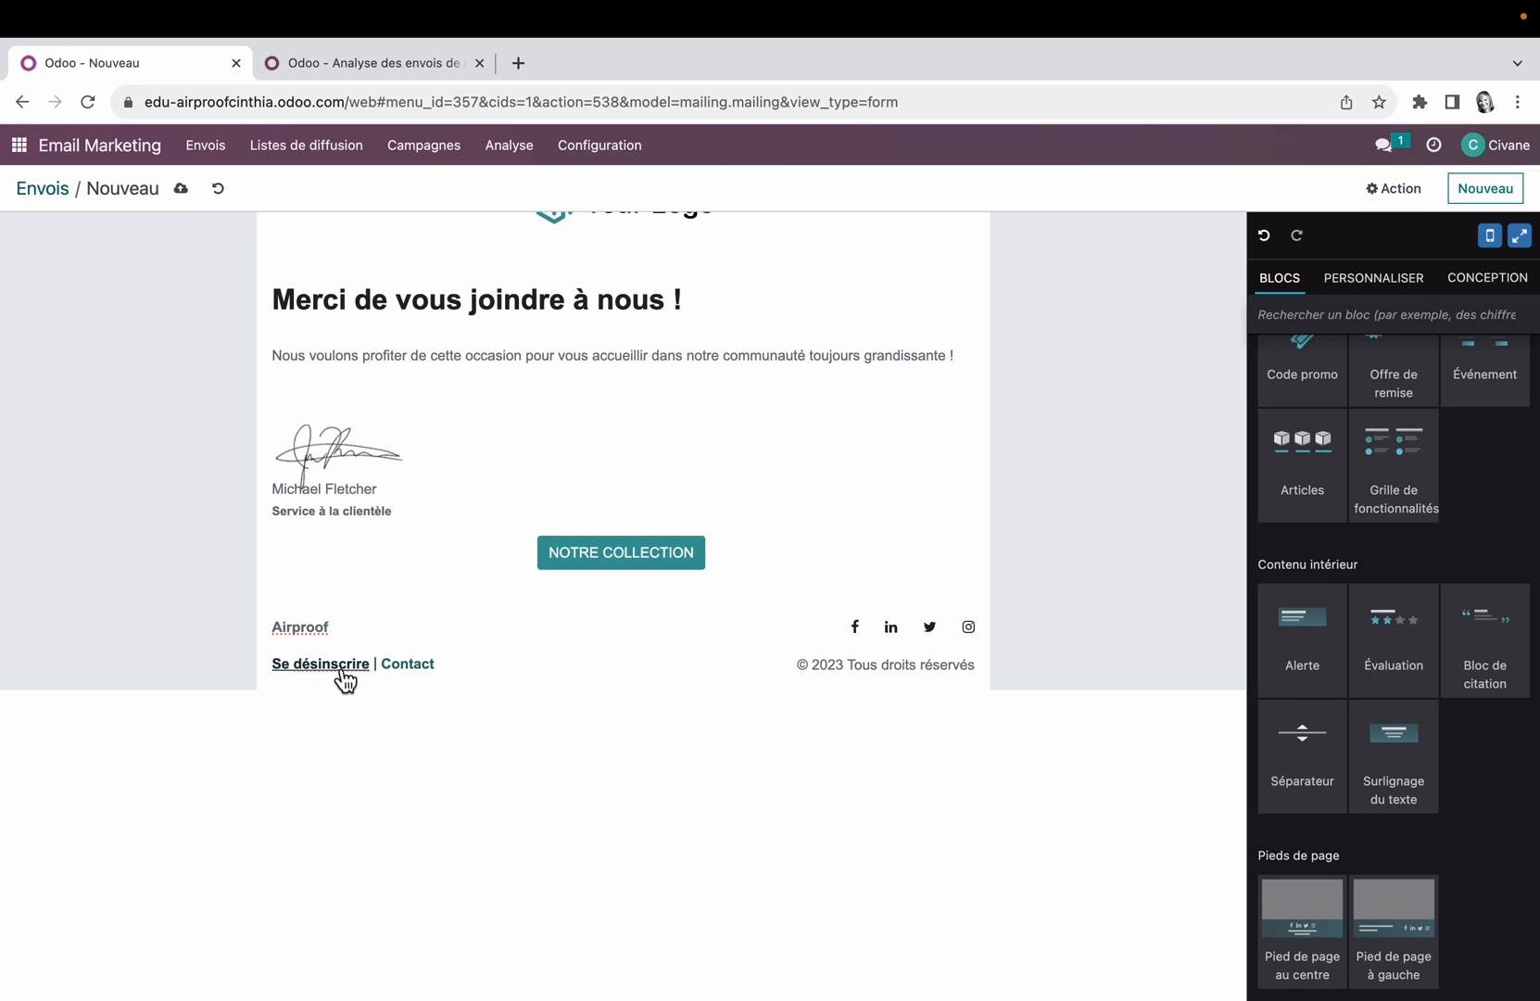
scroll(345, 681, up, 4)
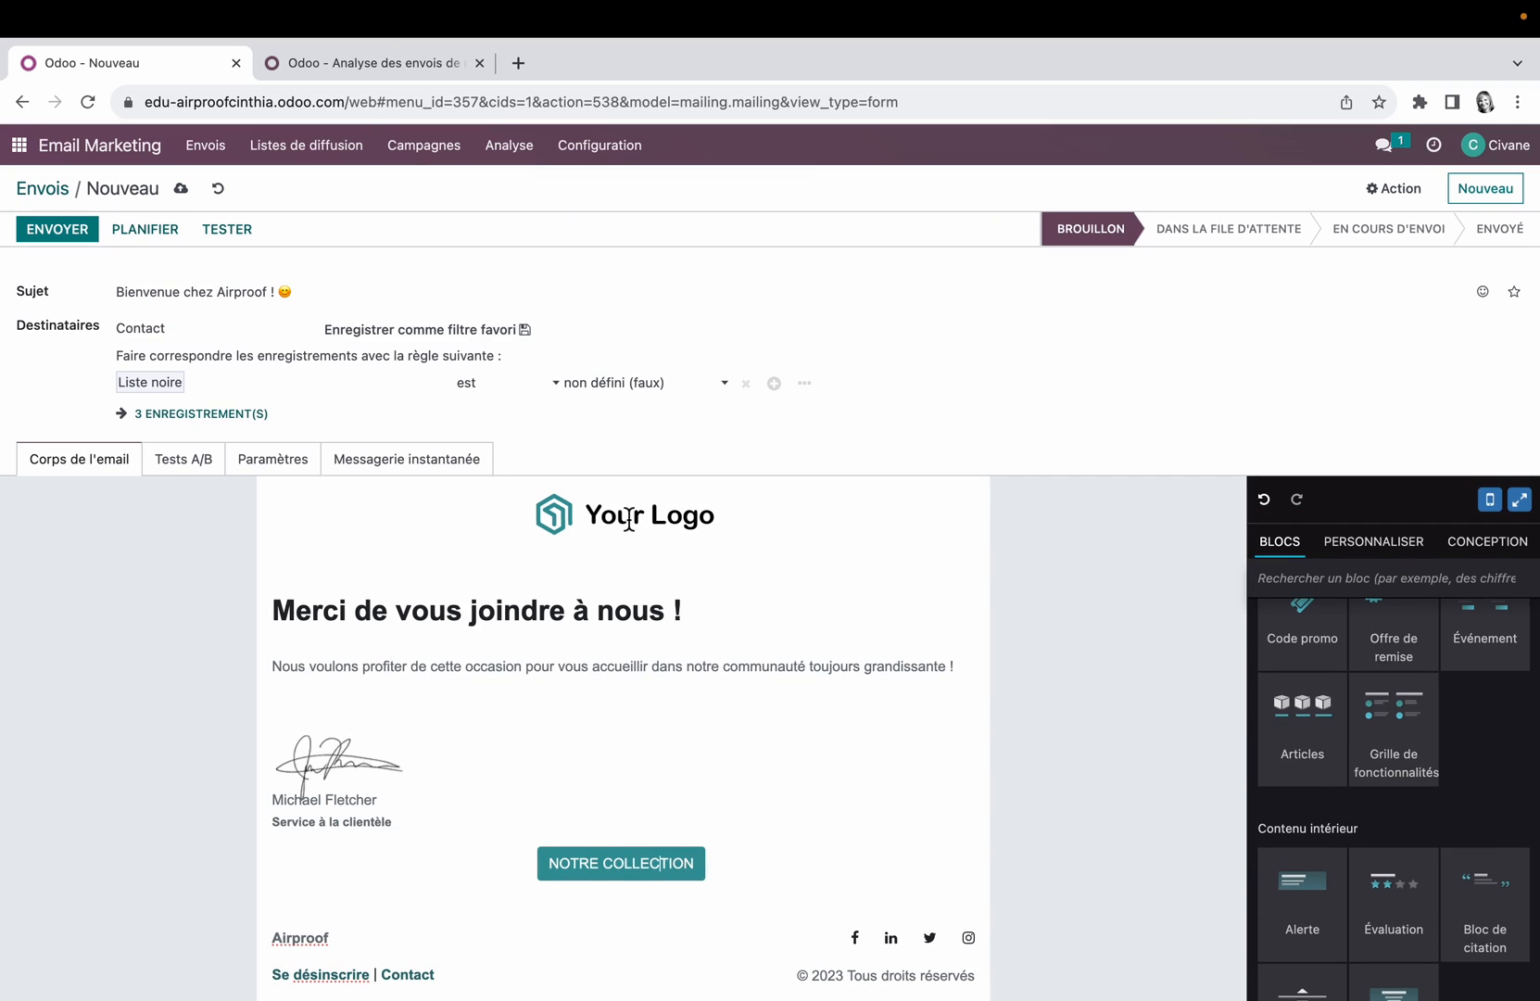
click(631, 520)
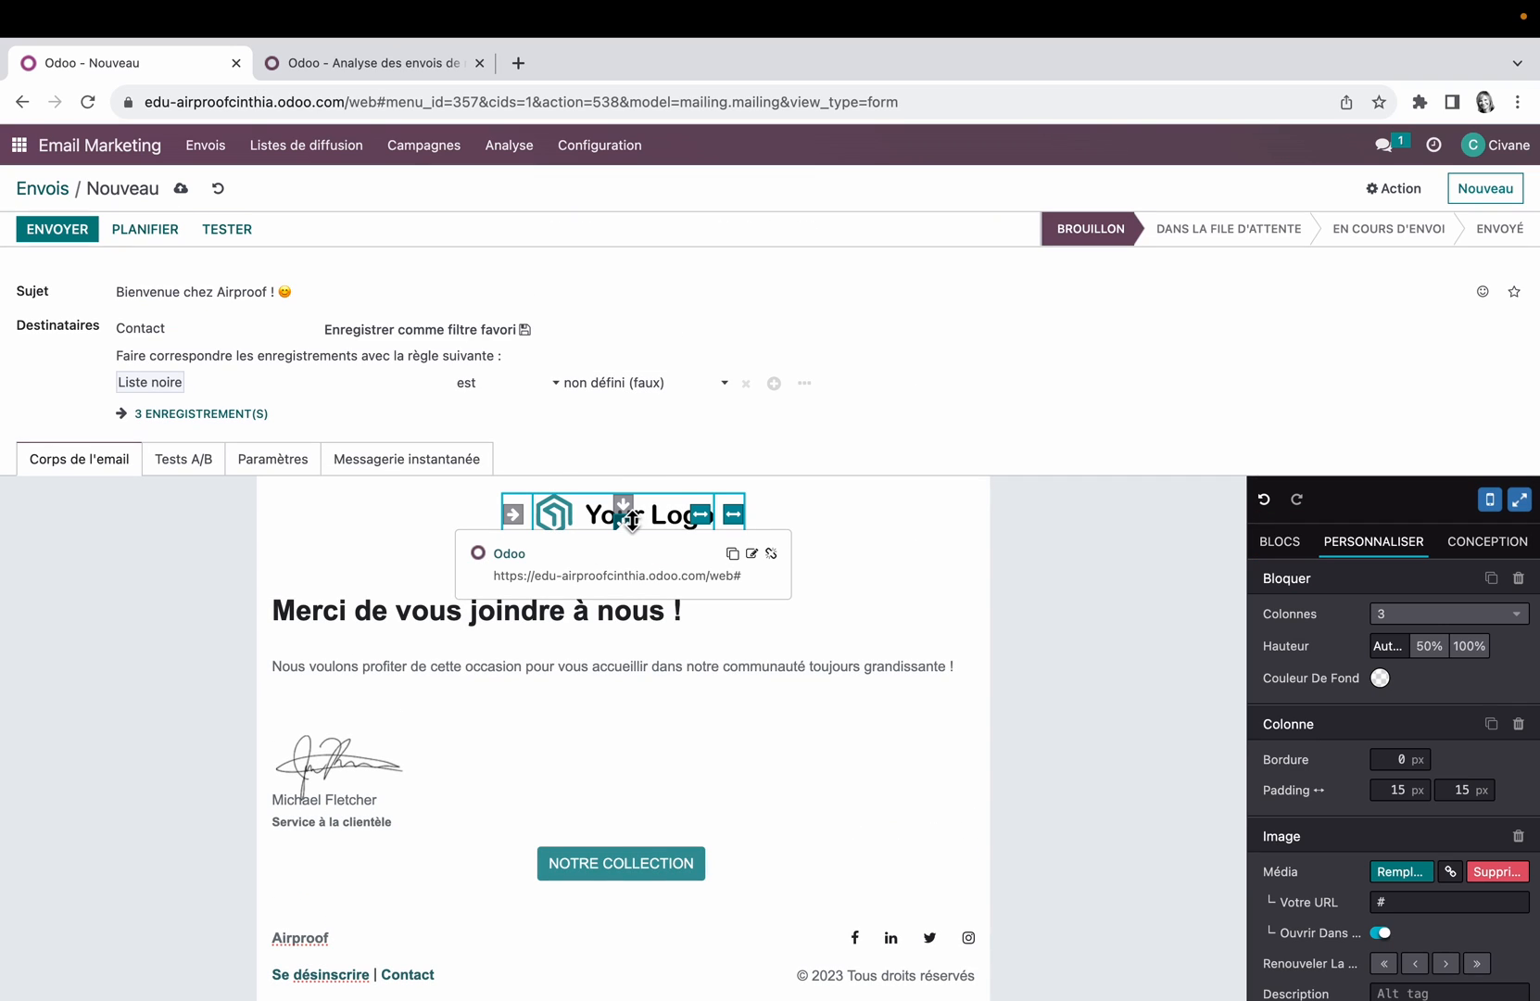
scroll(1377, 917, down, 3)
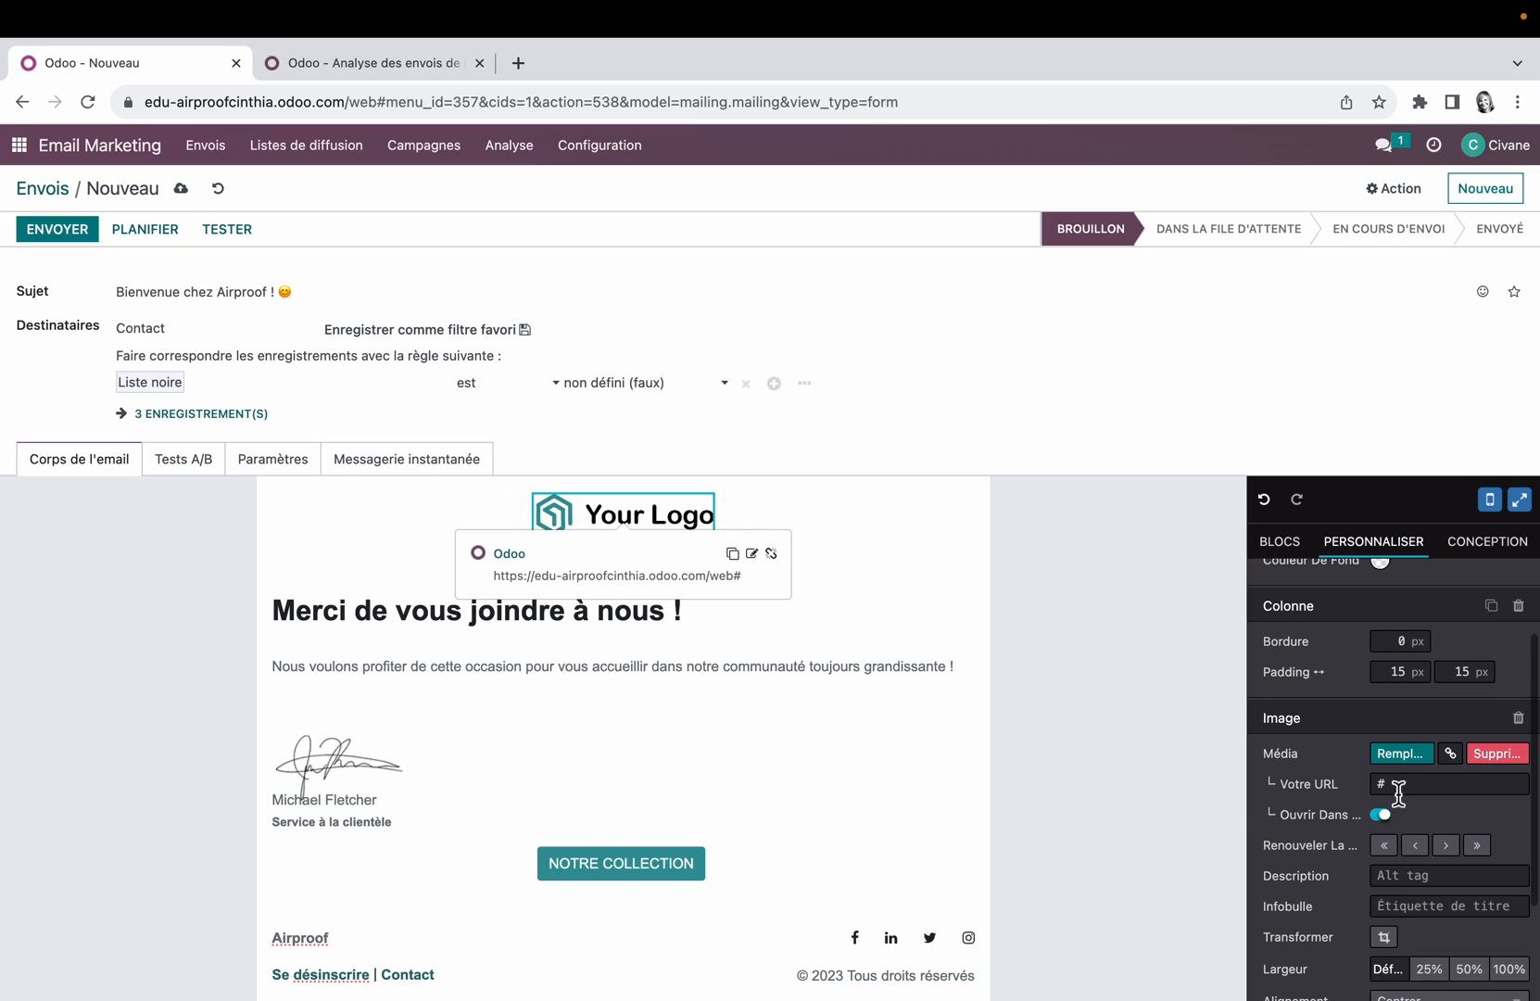
click(1401, 754)
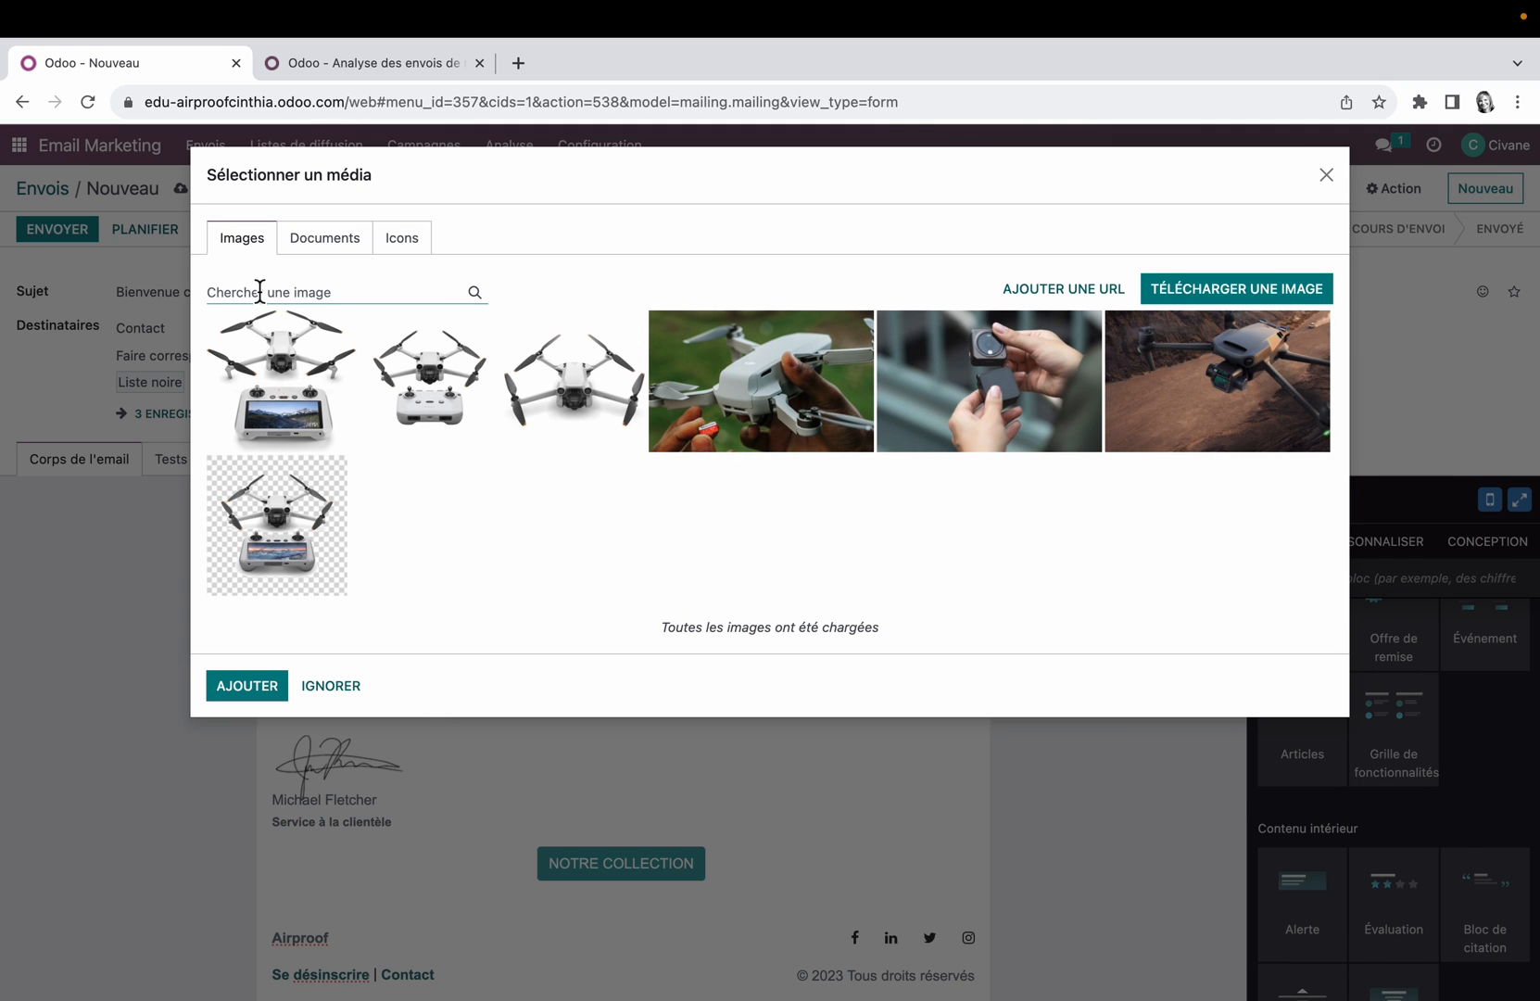
click(438, 380)
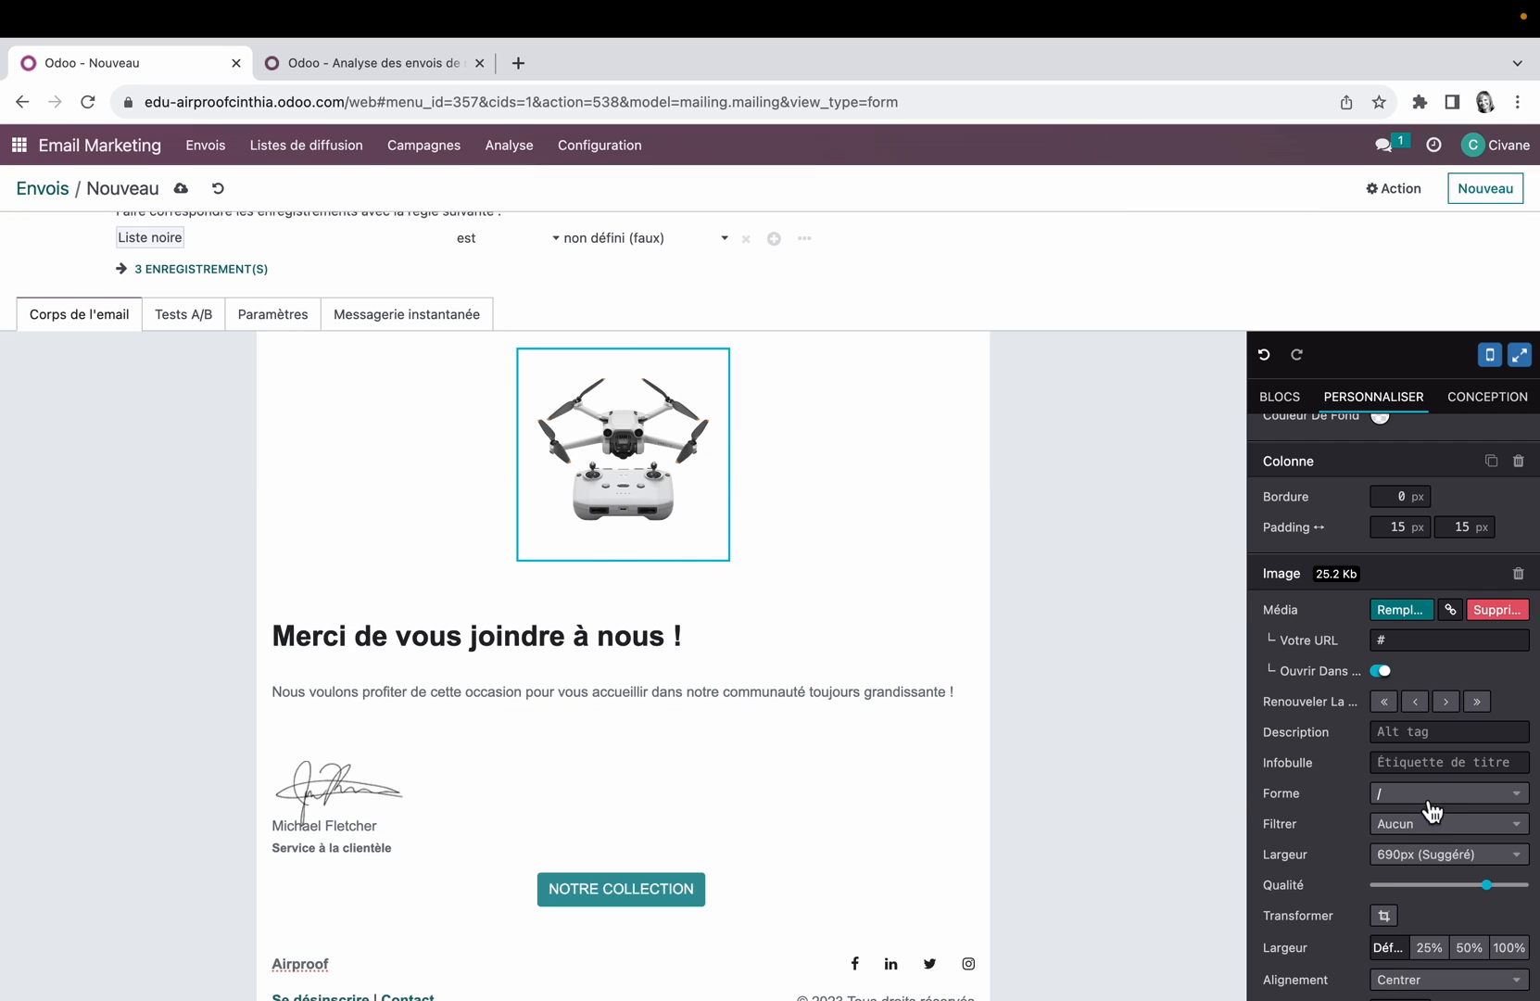
click(1445, 733)
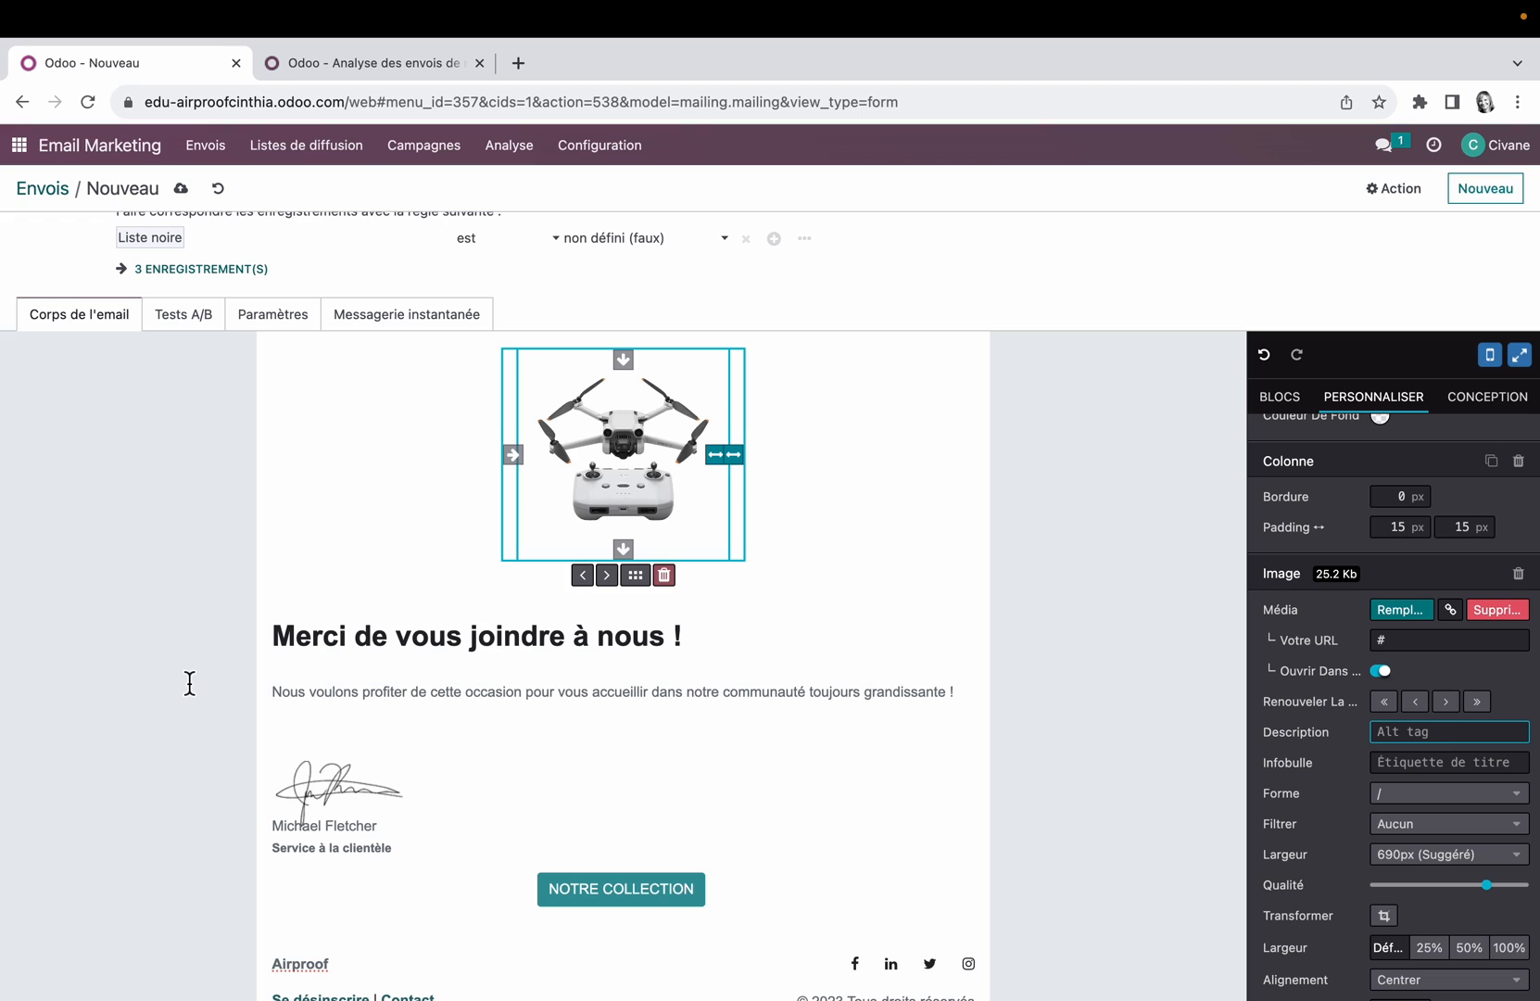
scroll(189, 683, up, 3)
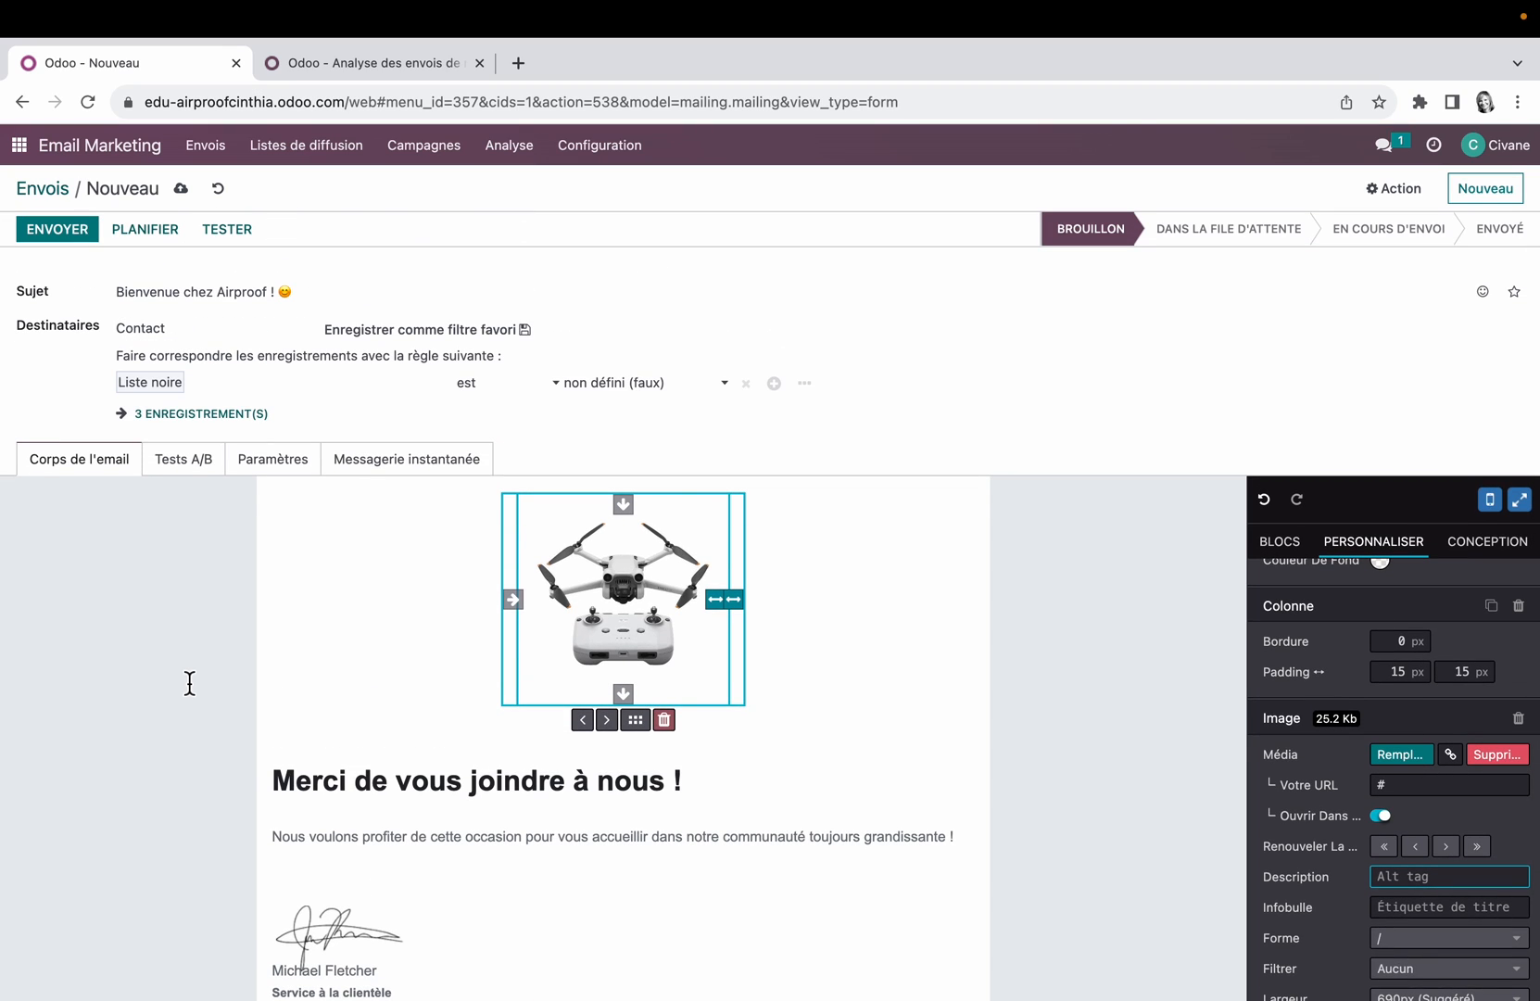
Step: Enable A/B testing for the mailing and create an alternative version of it
click(200, 468)
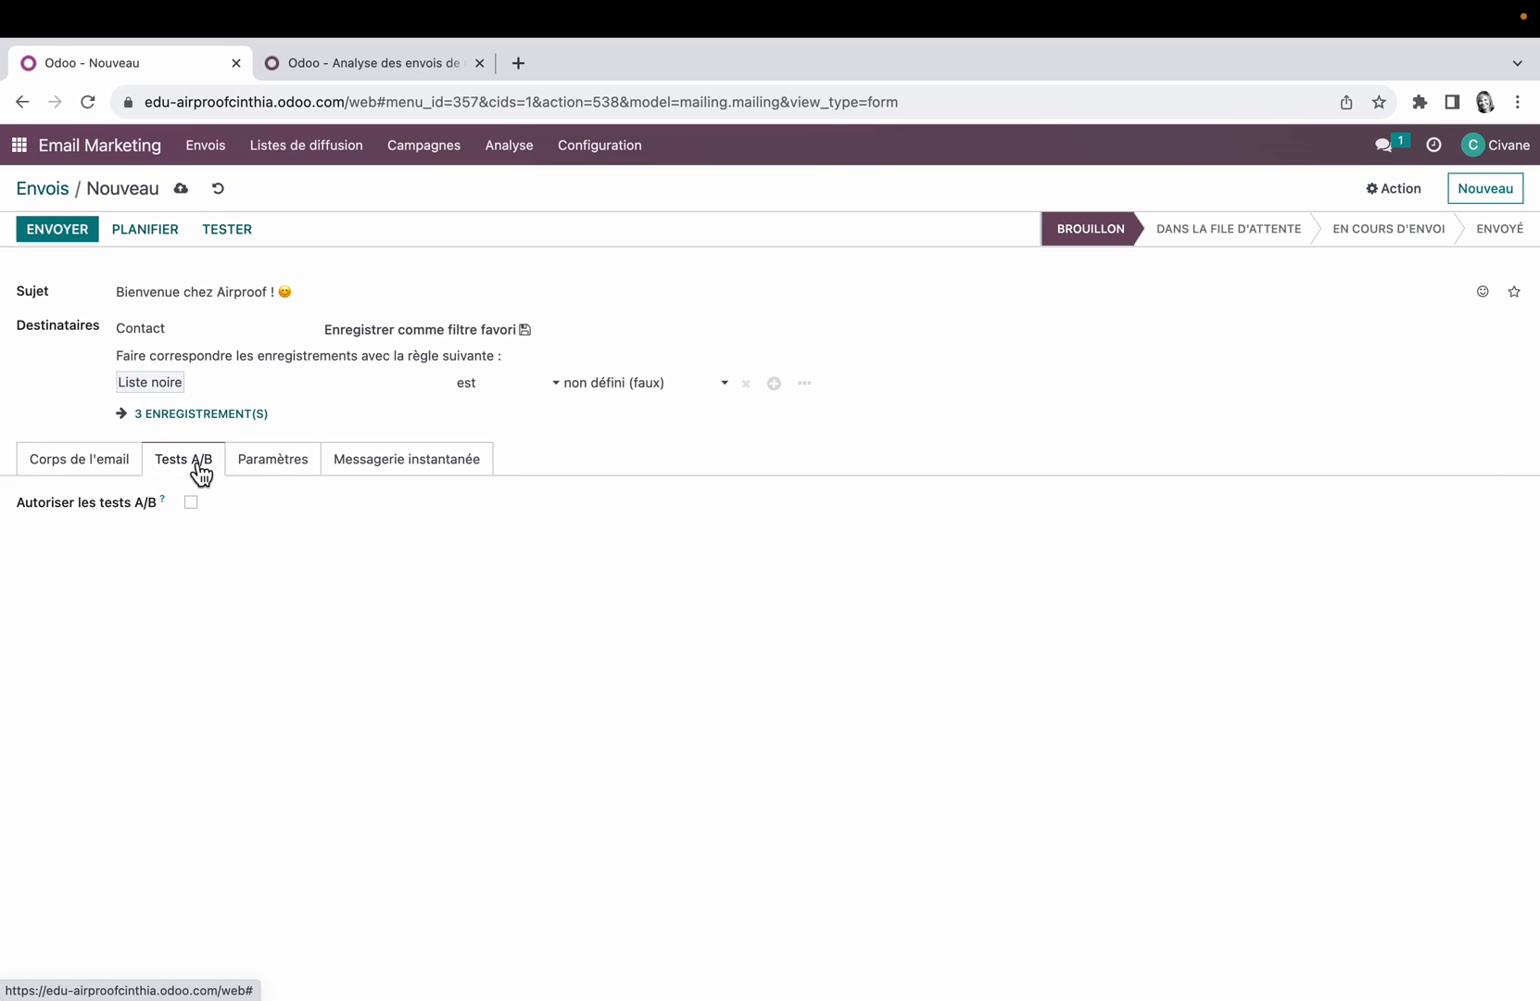
click(192, 503)
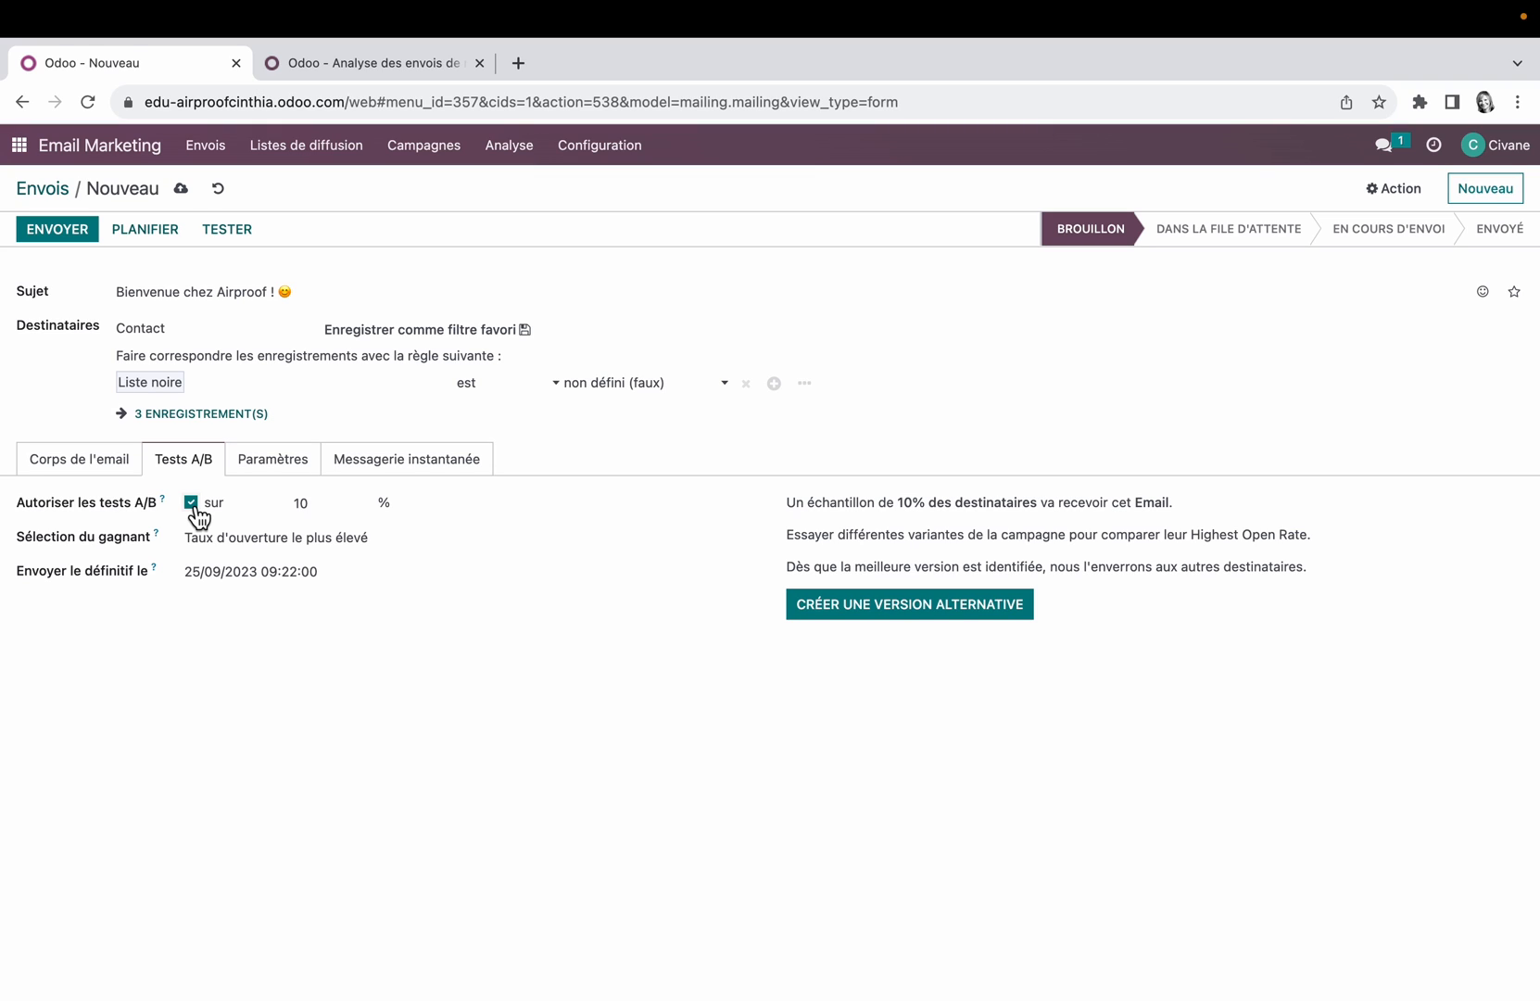
click(922, 606)
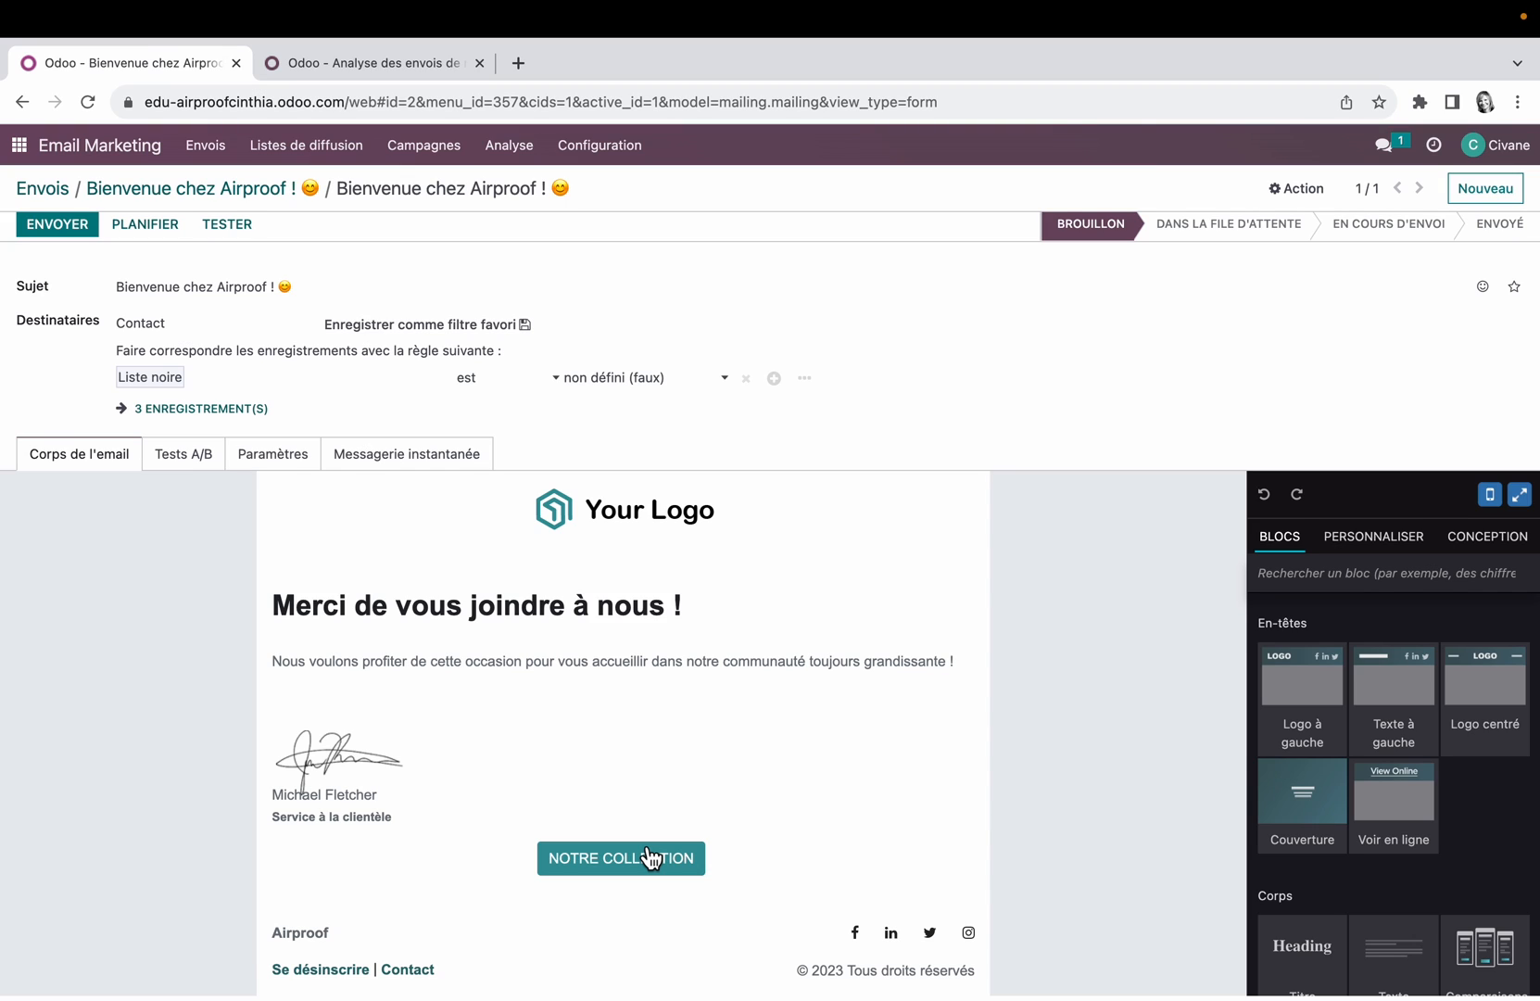
Step: Review the alternative version's A/B test percentage and winner selection criteria, and turn its A/B testing off
click(185, 456)
click(314, 506)
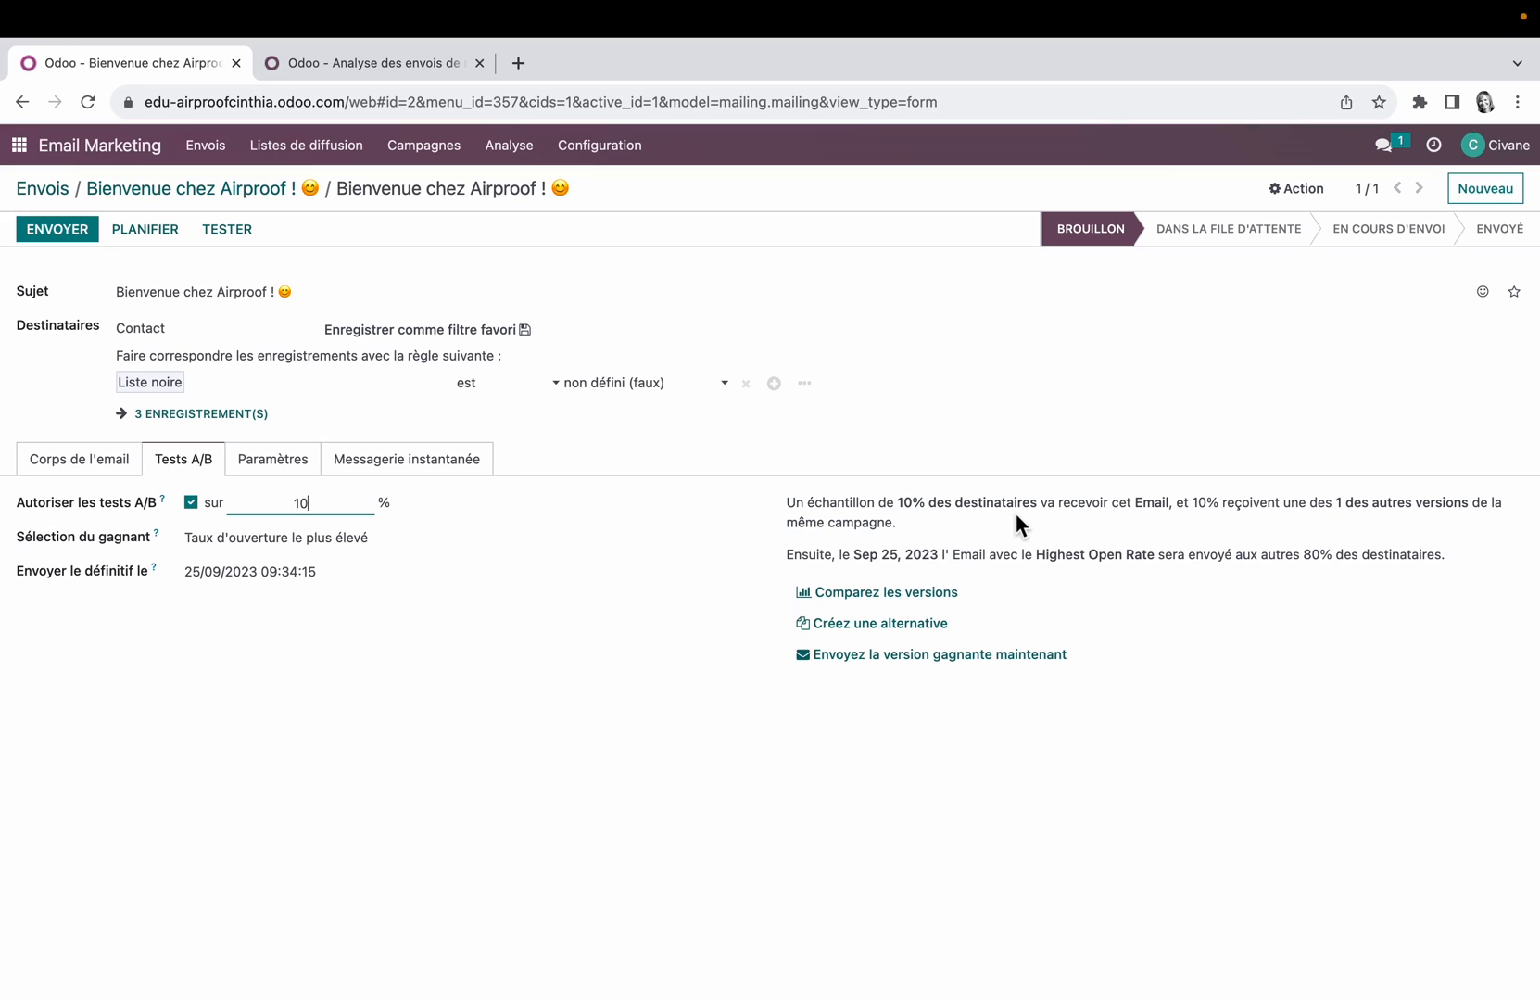
click(446, 539)
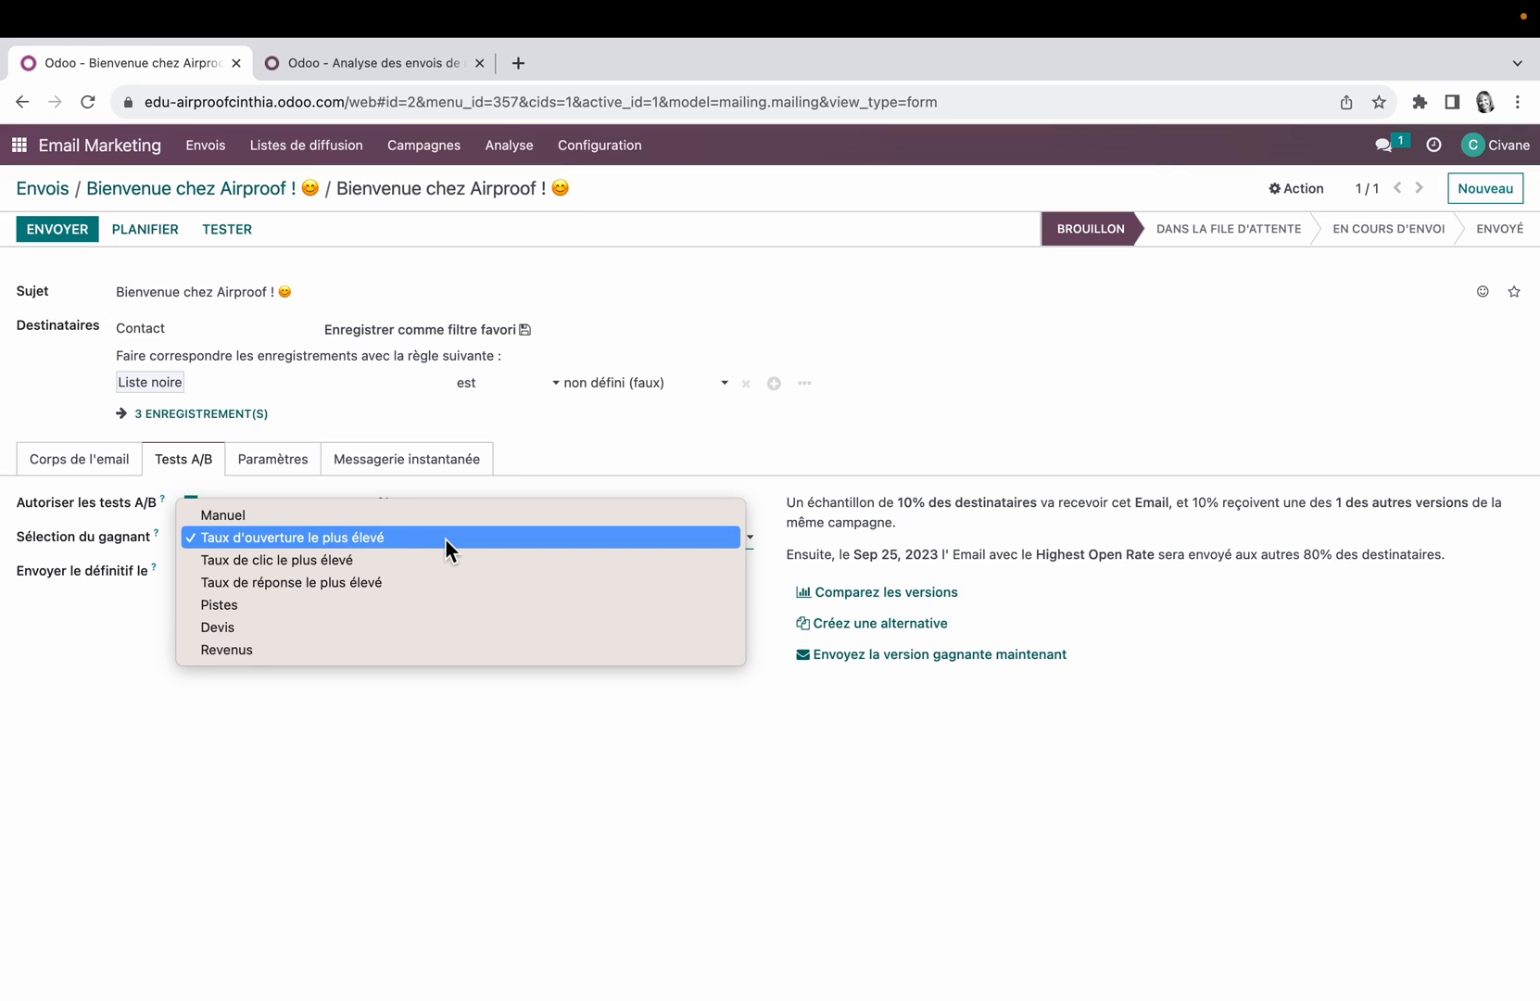
click(445, 537)
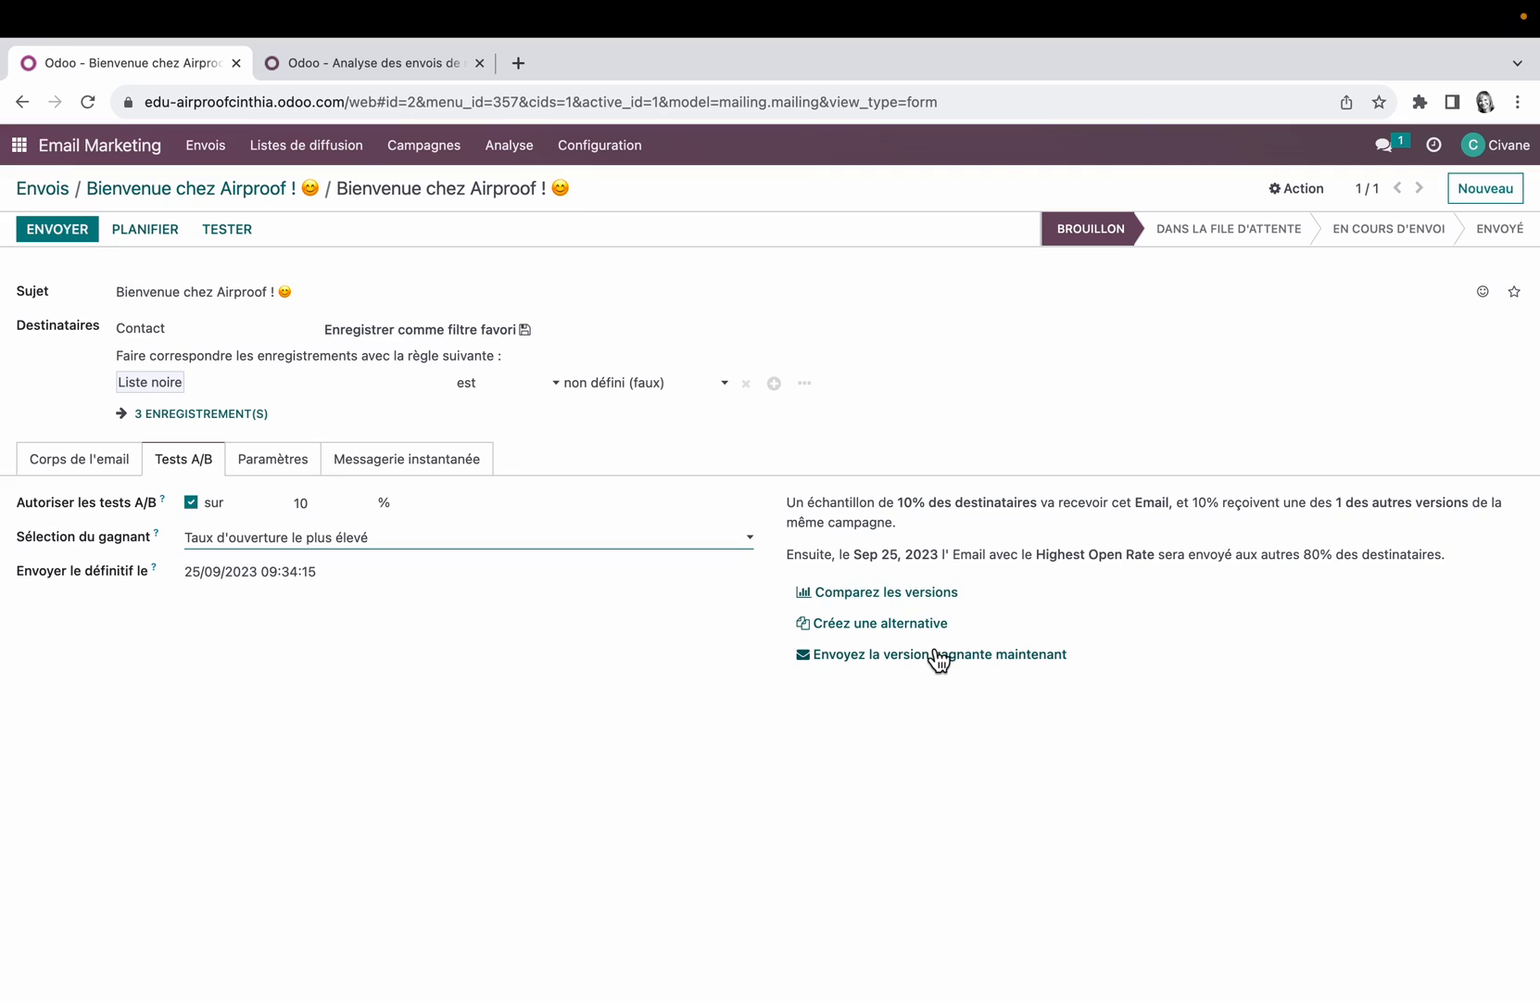
click(193, 504)
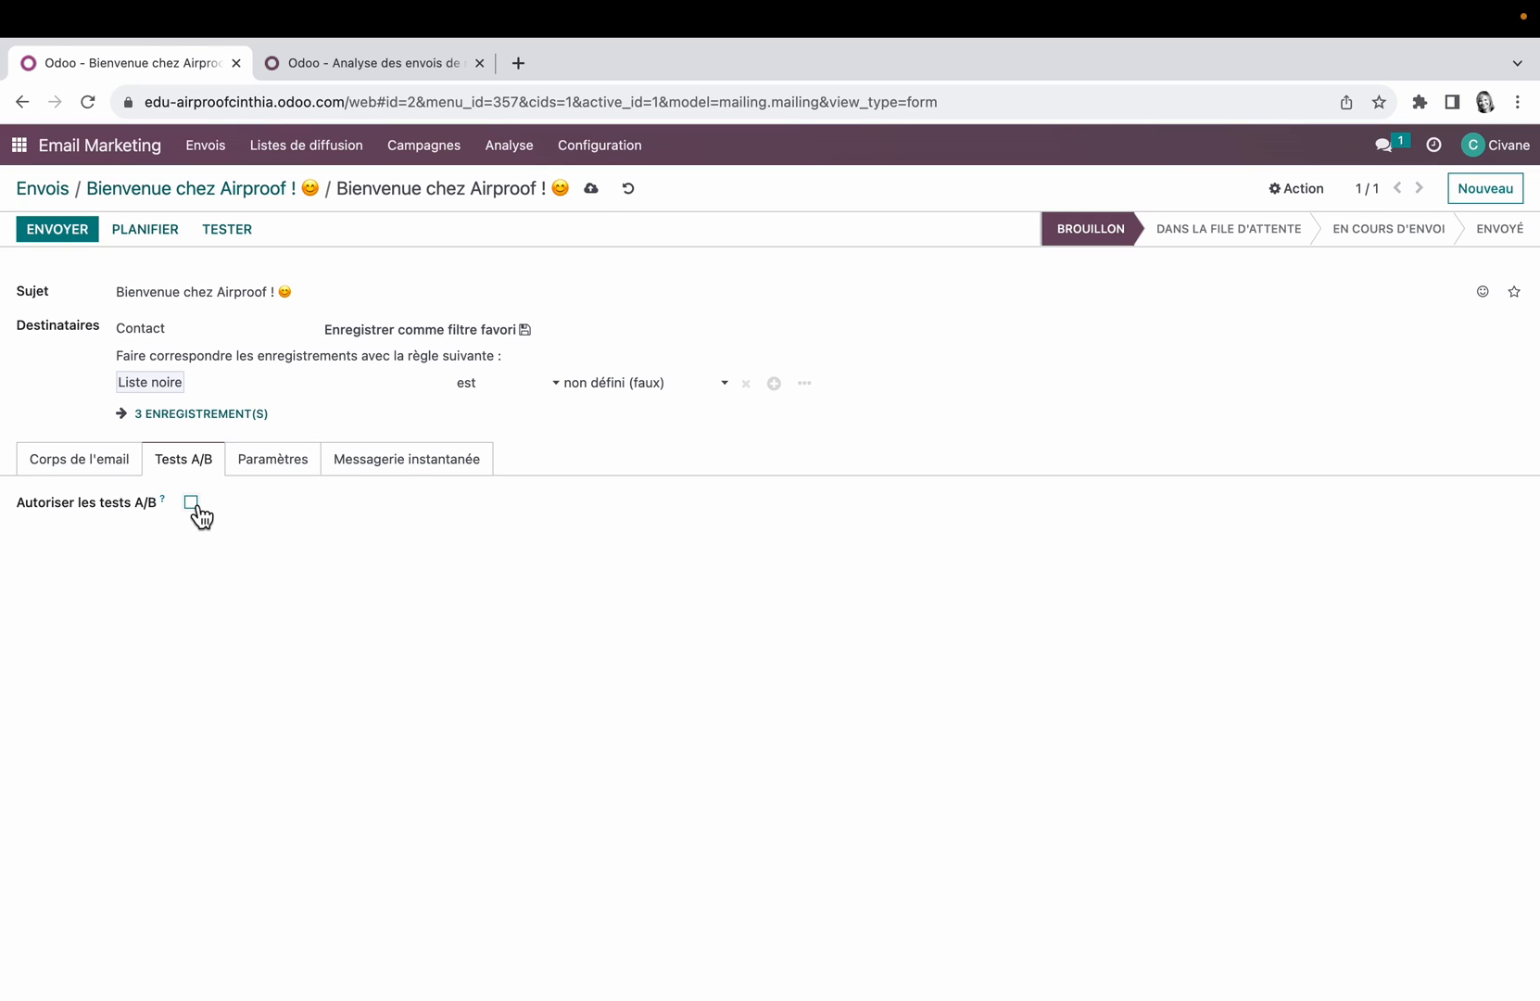
Step: Set the mailing's preview text to "Prix attractifs !" and attach the PNG file whose name starts with "new_cu"
click(273, 460)
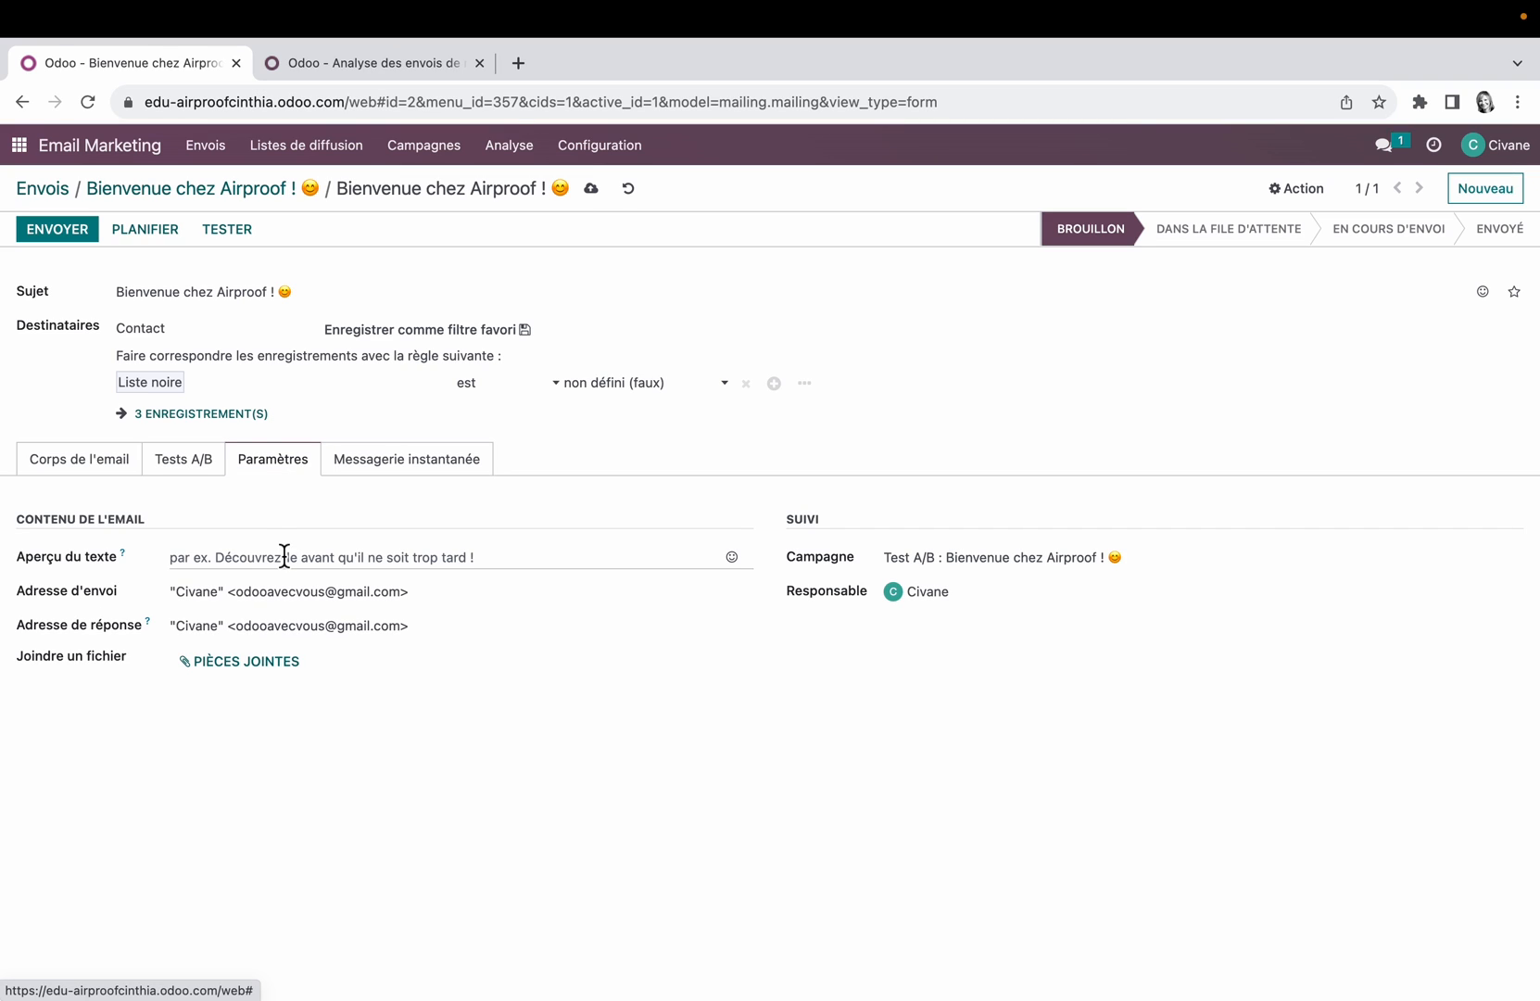
click(206, 560)
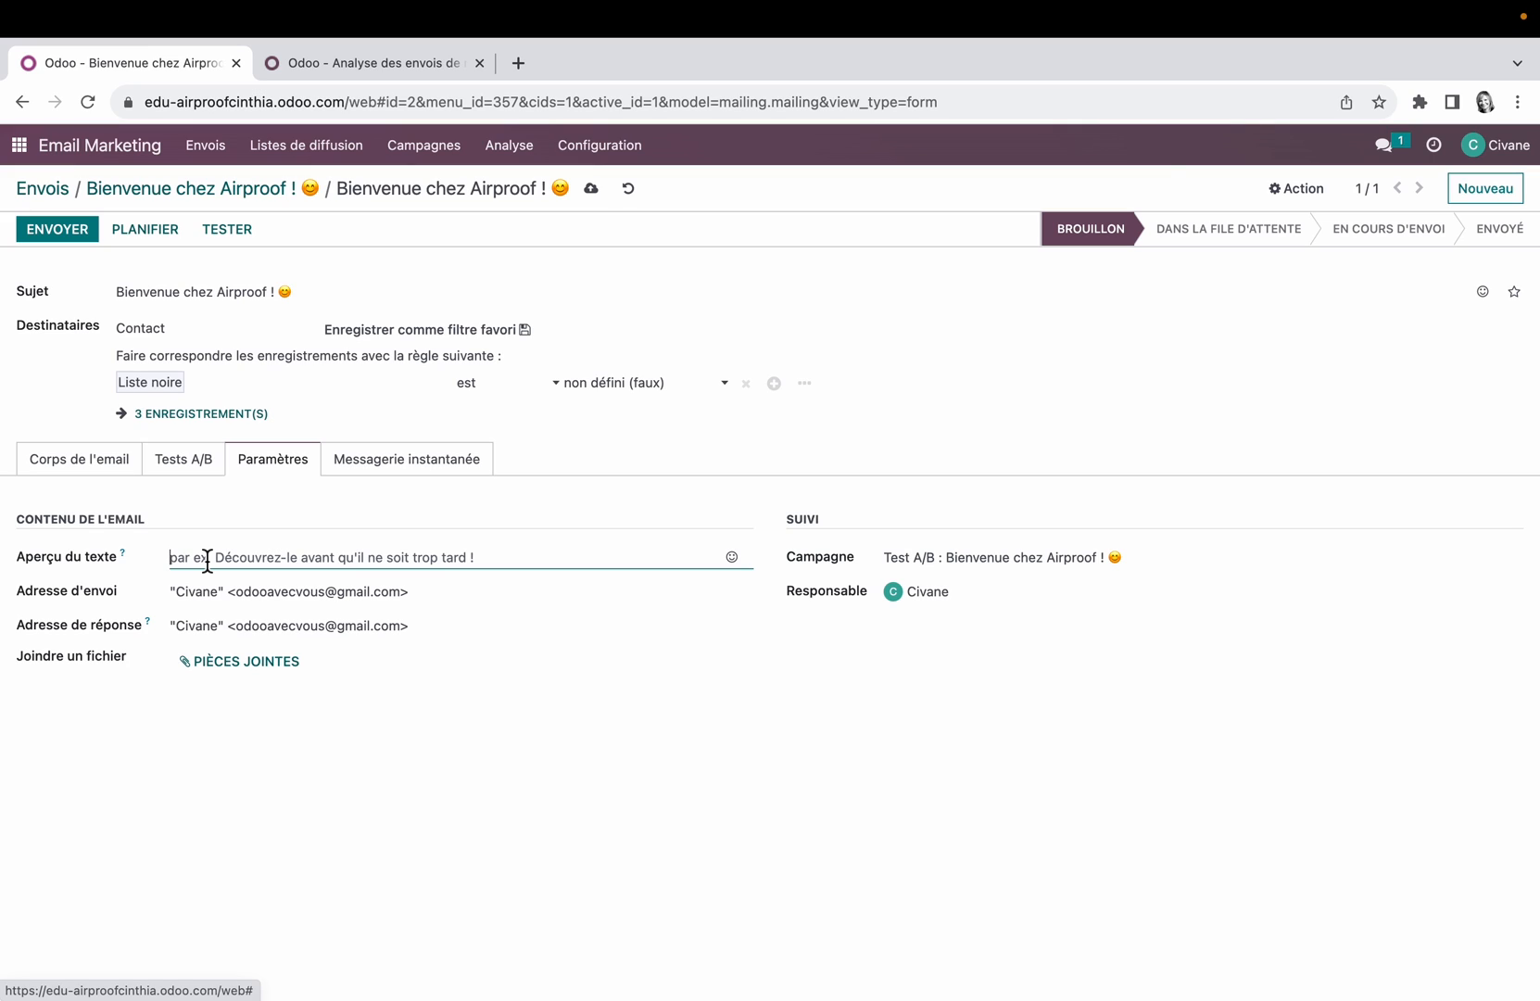
text(Prix attractifs !)
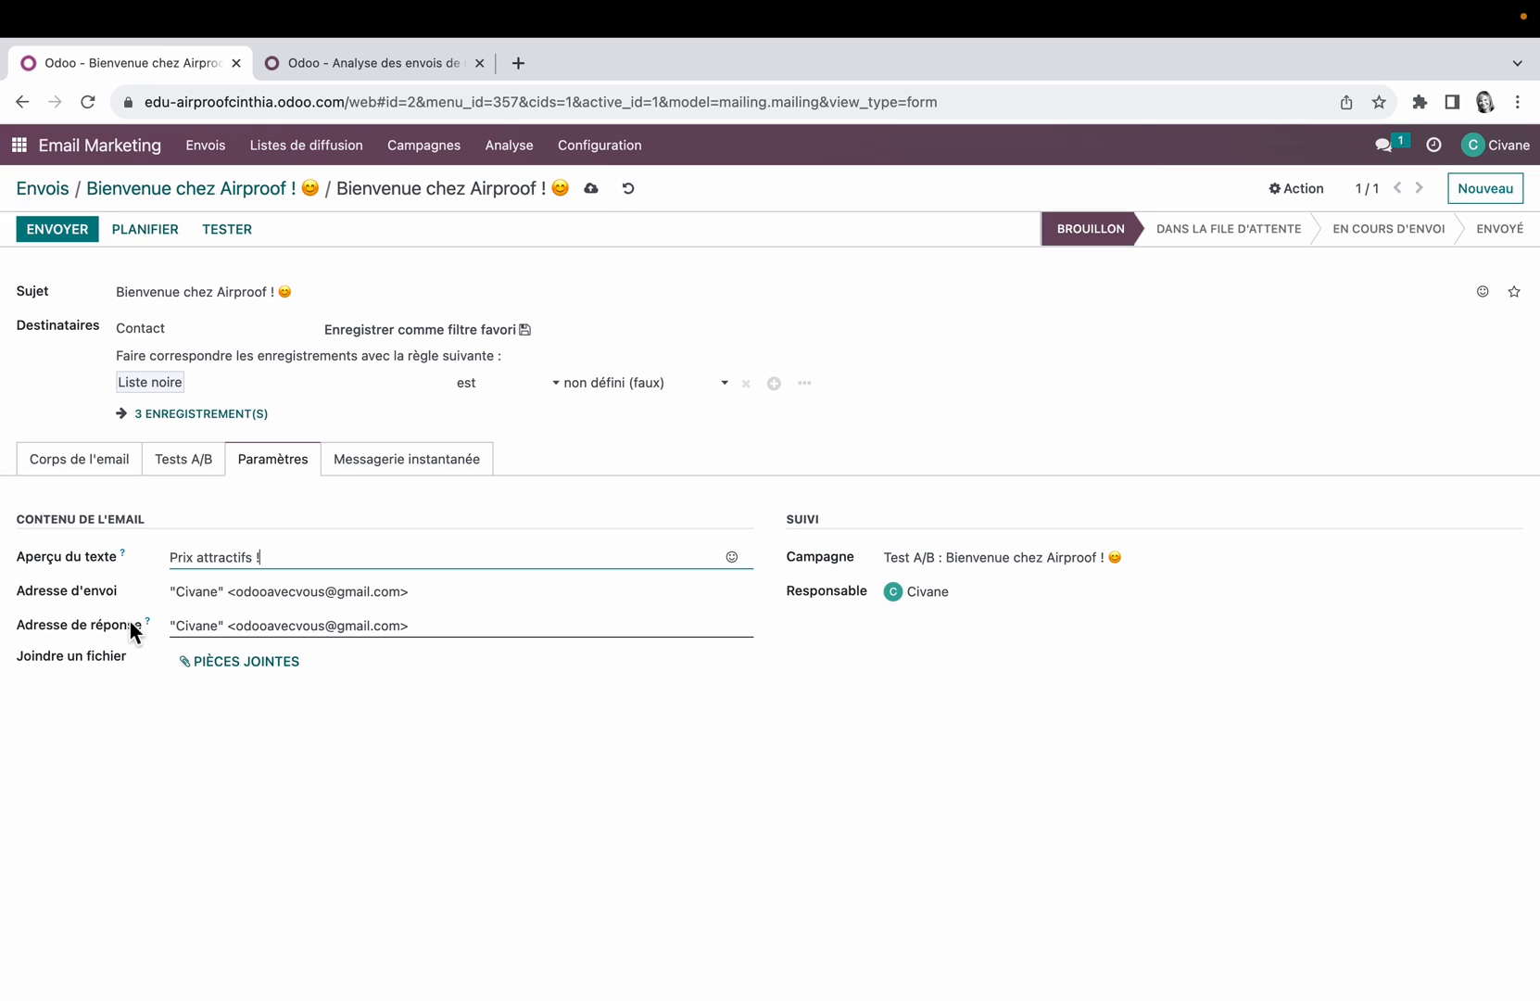
click(255, 672)
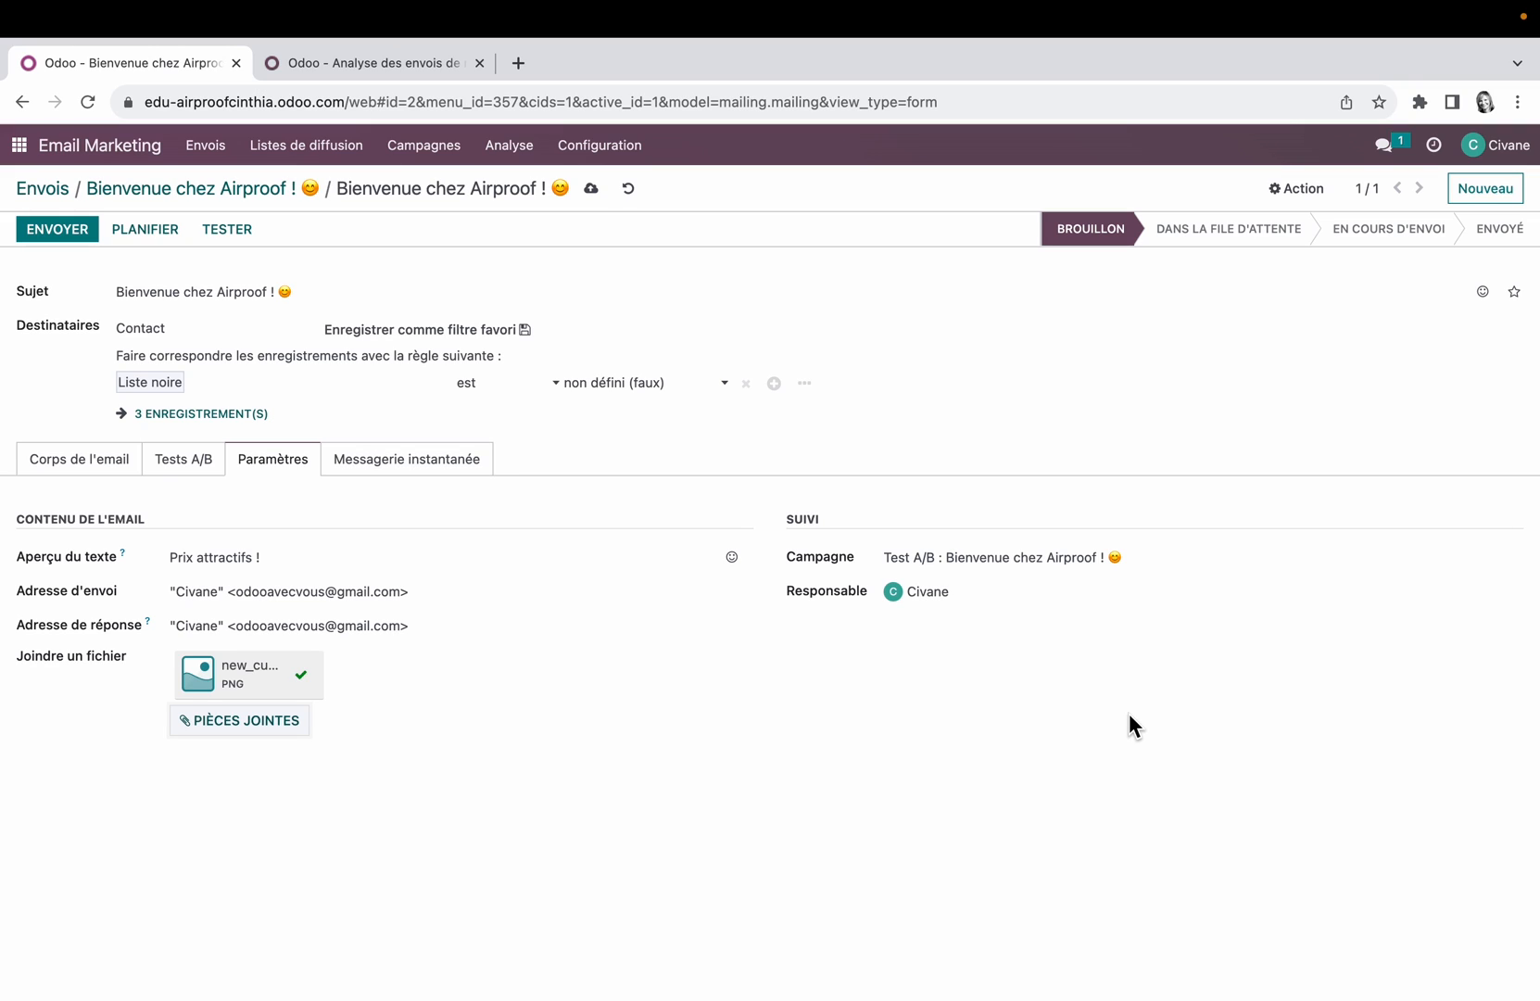
Step: View the mailing's Messagerie instantanée history
click(472, 460)
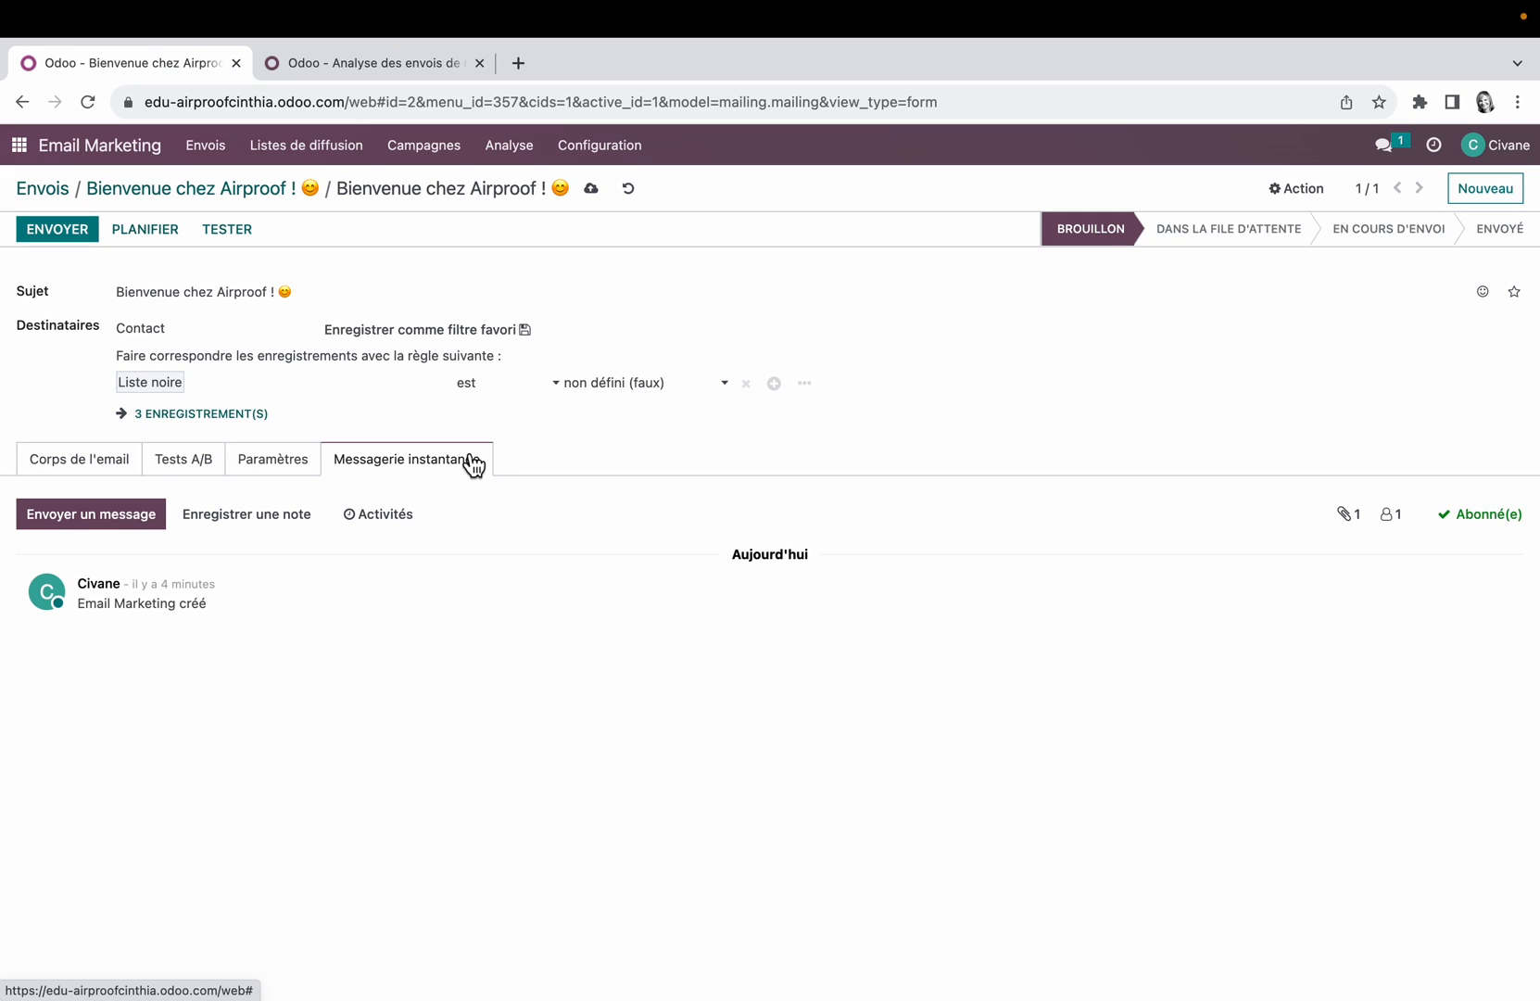
Step: Save the alternative mailing, return to the Envois list and delete the version that has A/B testing enabled
click(591, 189)
click(49, 188)
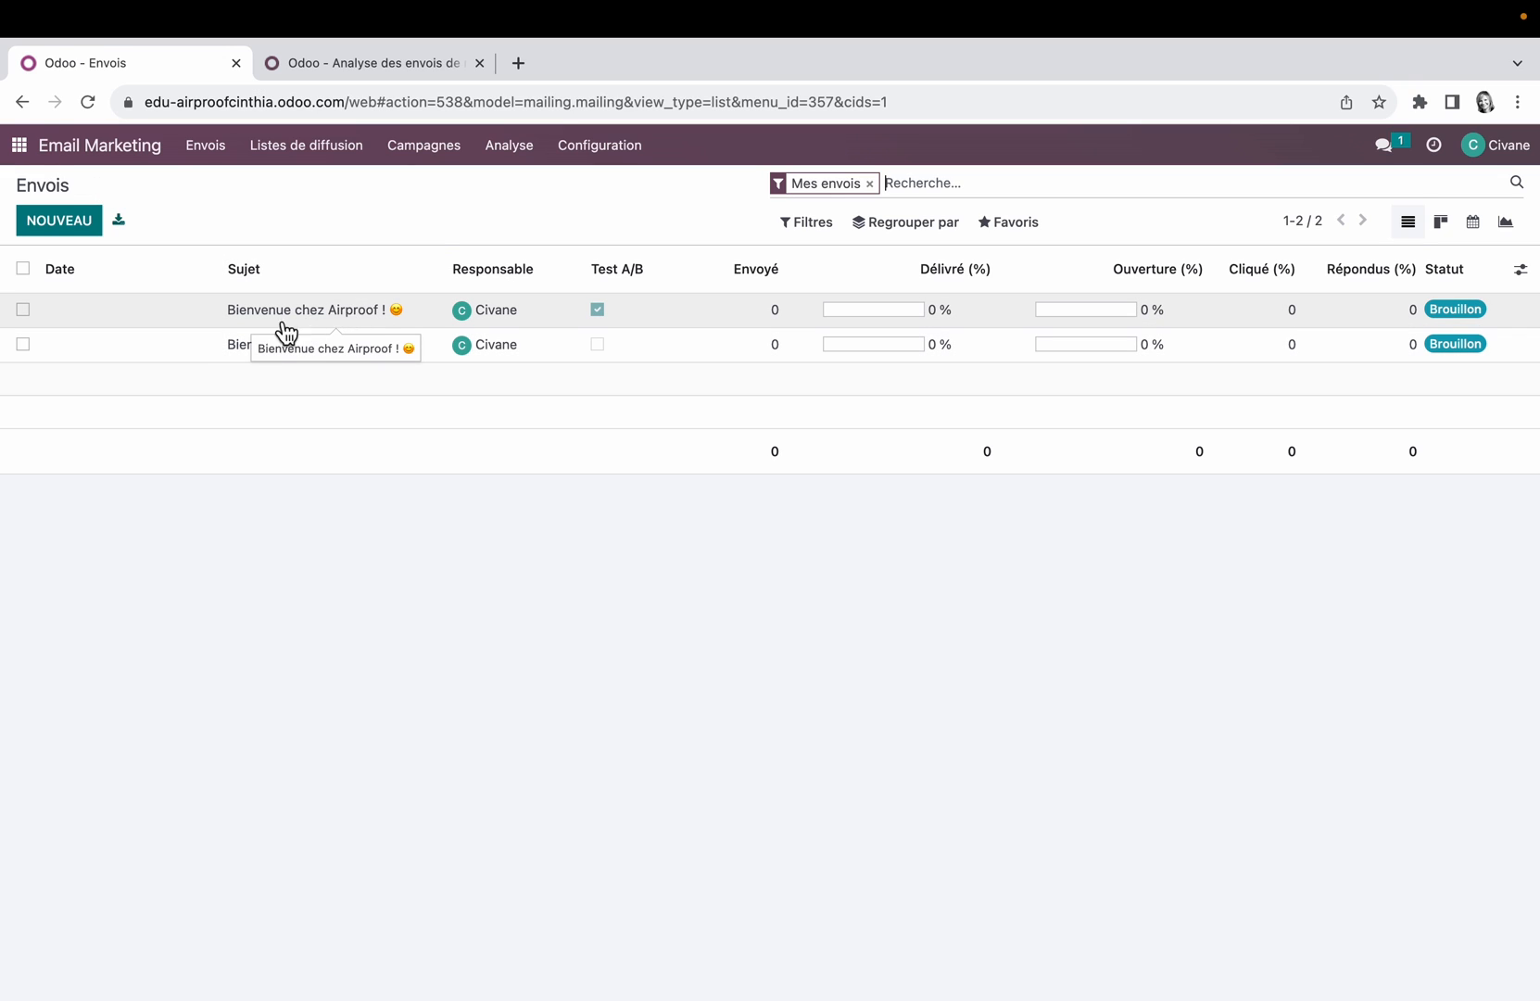
click(24, 311)
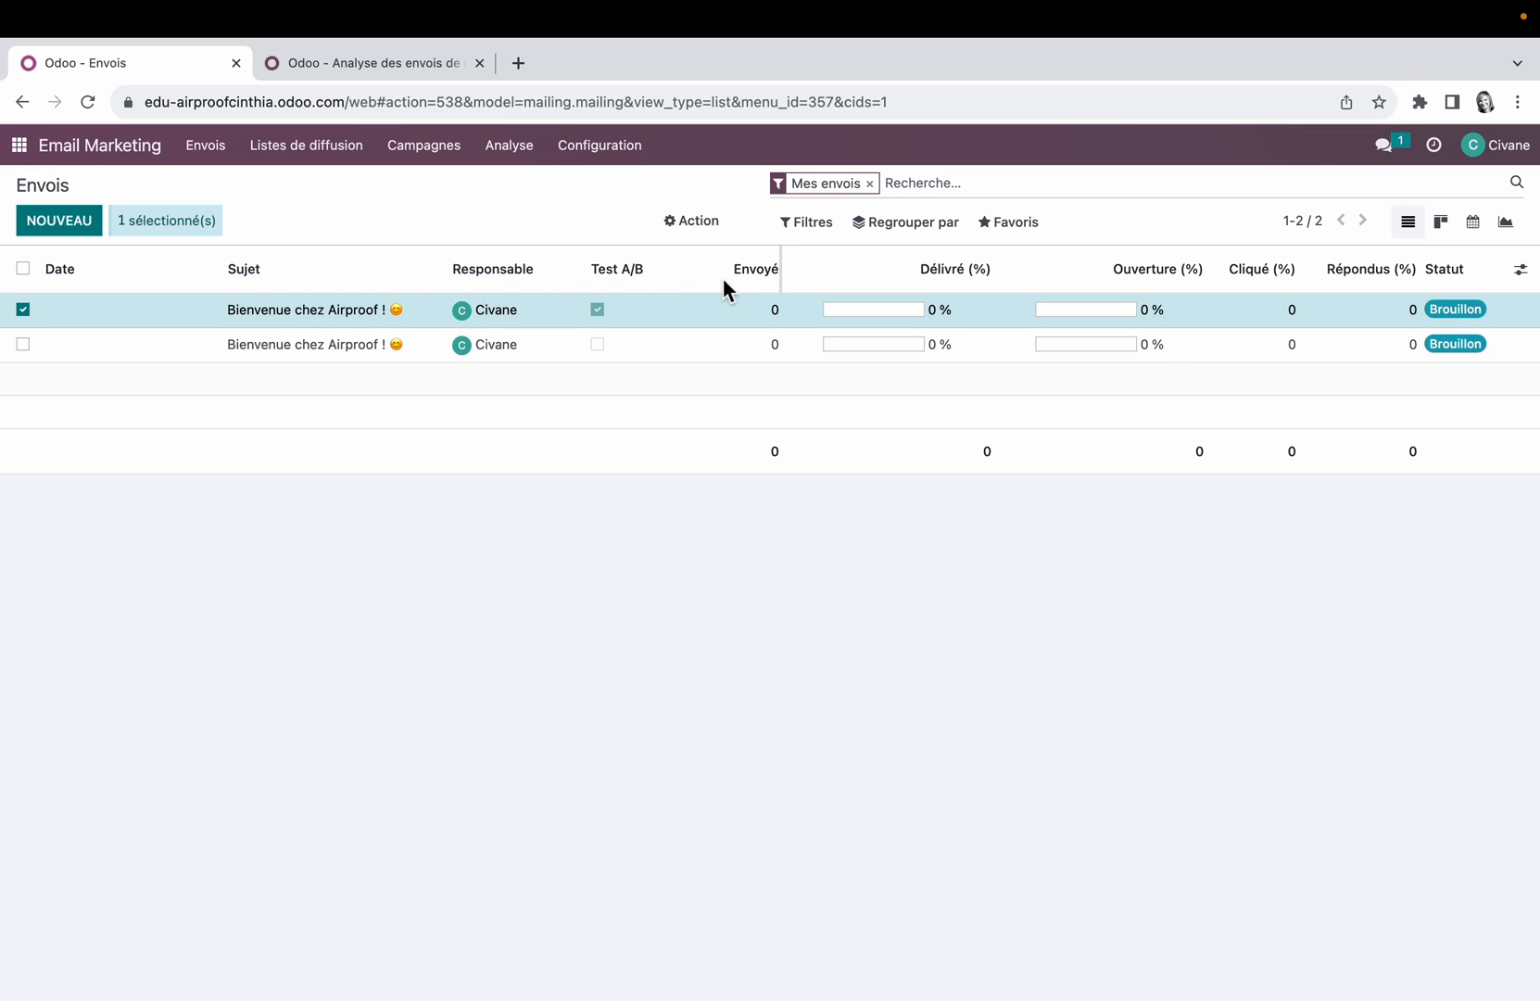
click(702, 226)
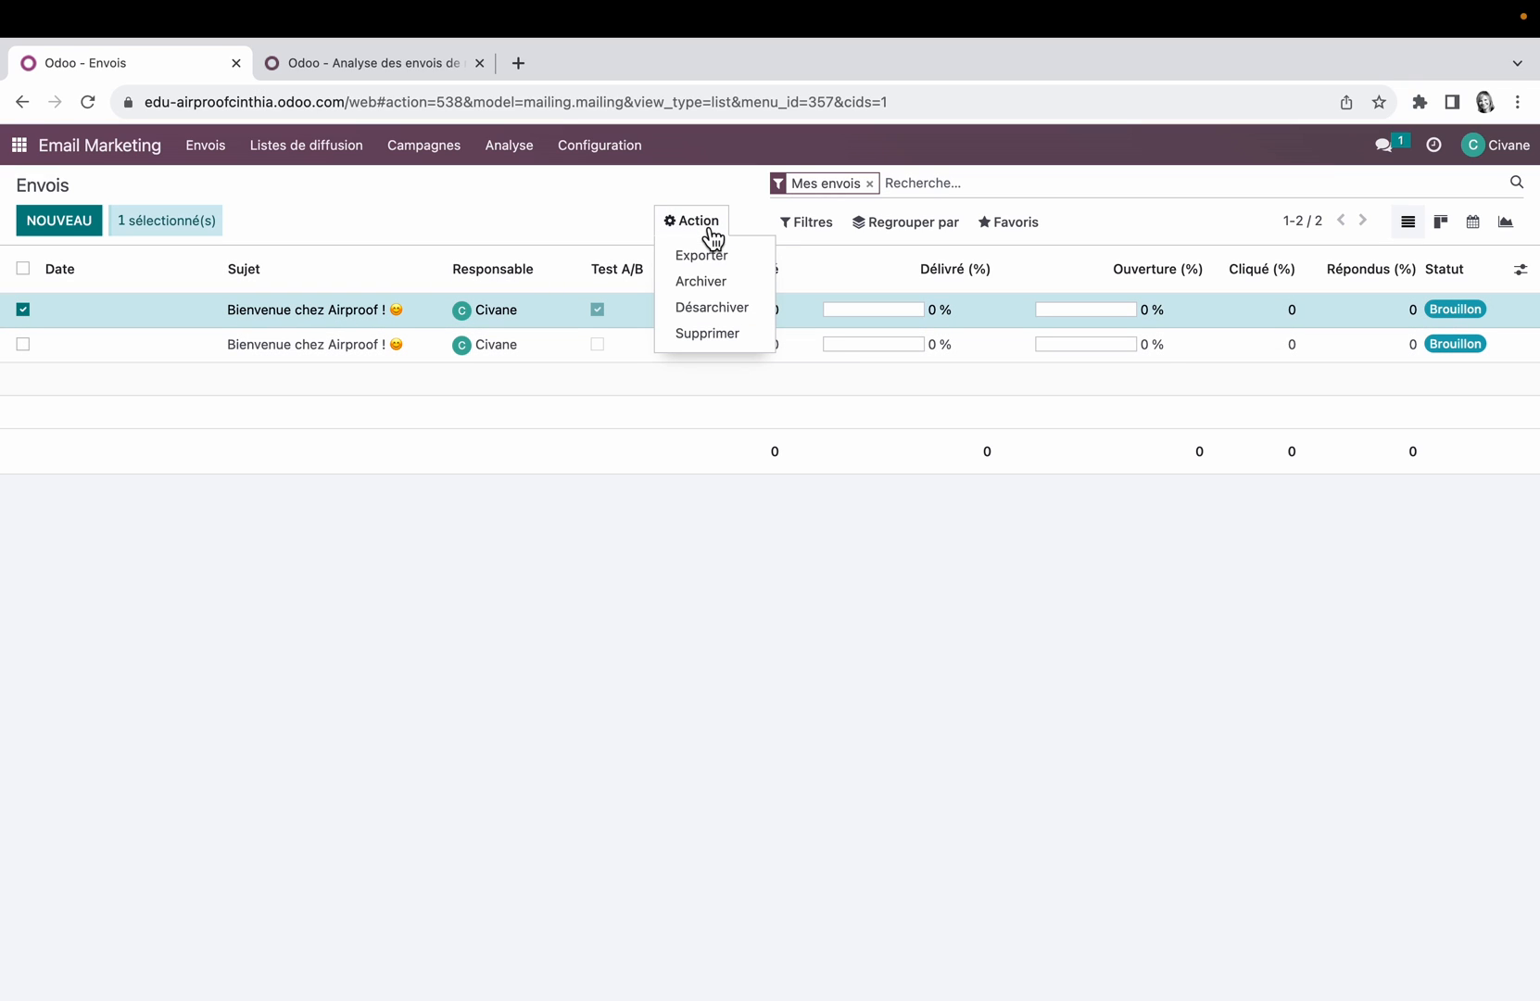
click(726, 335)
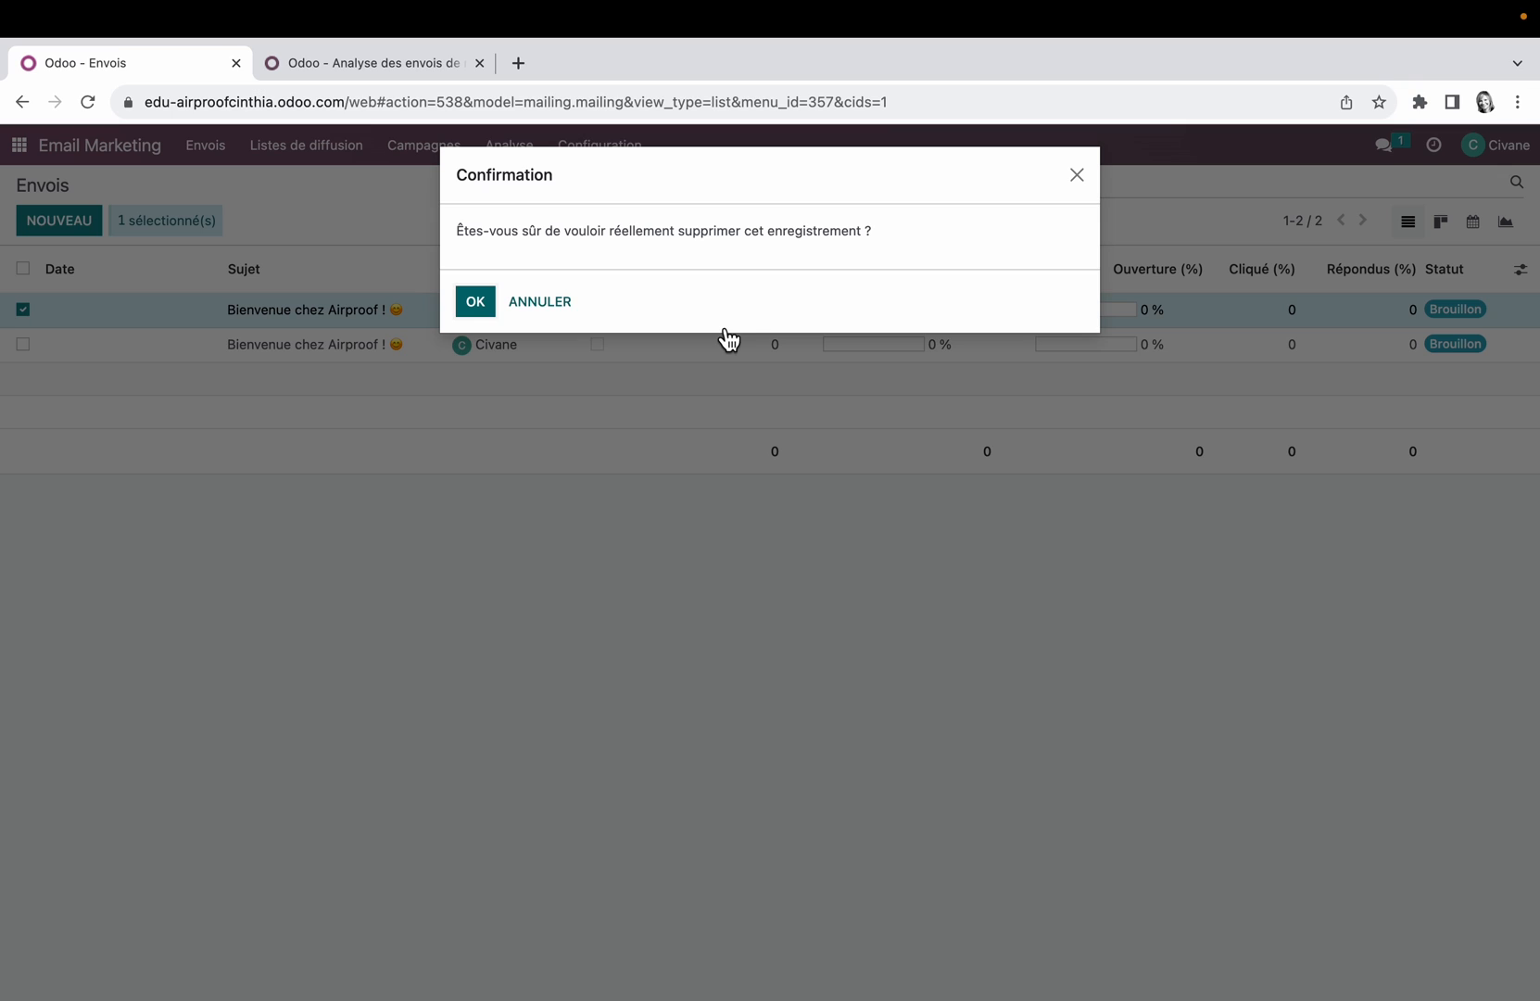
click(475, 302)
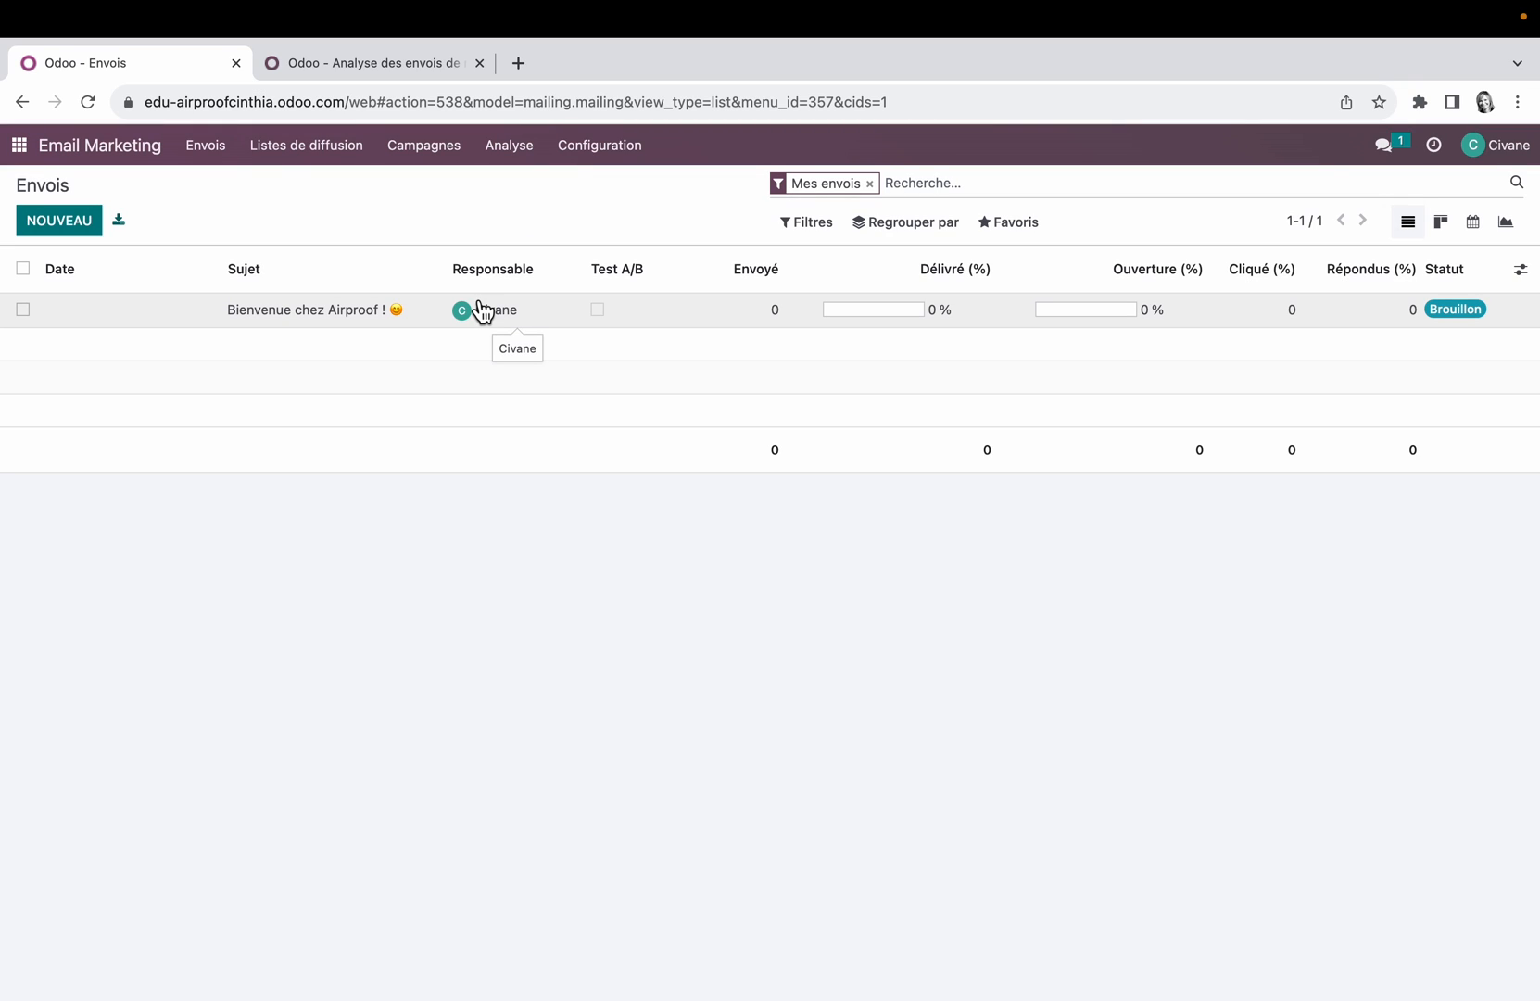
Step: Show the mailings in kanban view and try moving the welcome mailing's card out of the Brouillon stage
click(1441, 223)
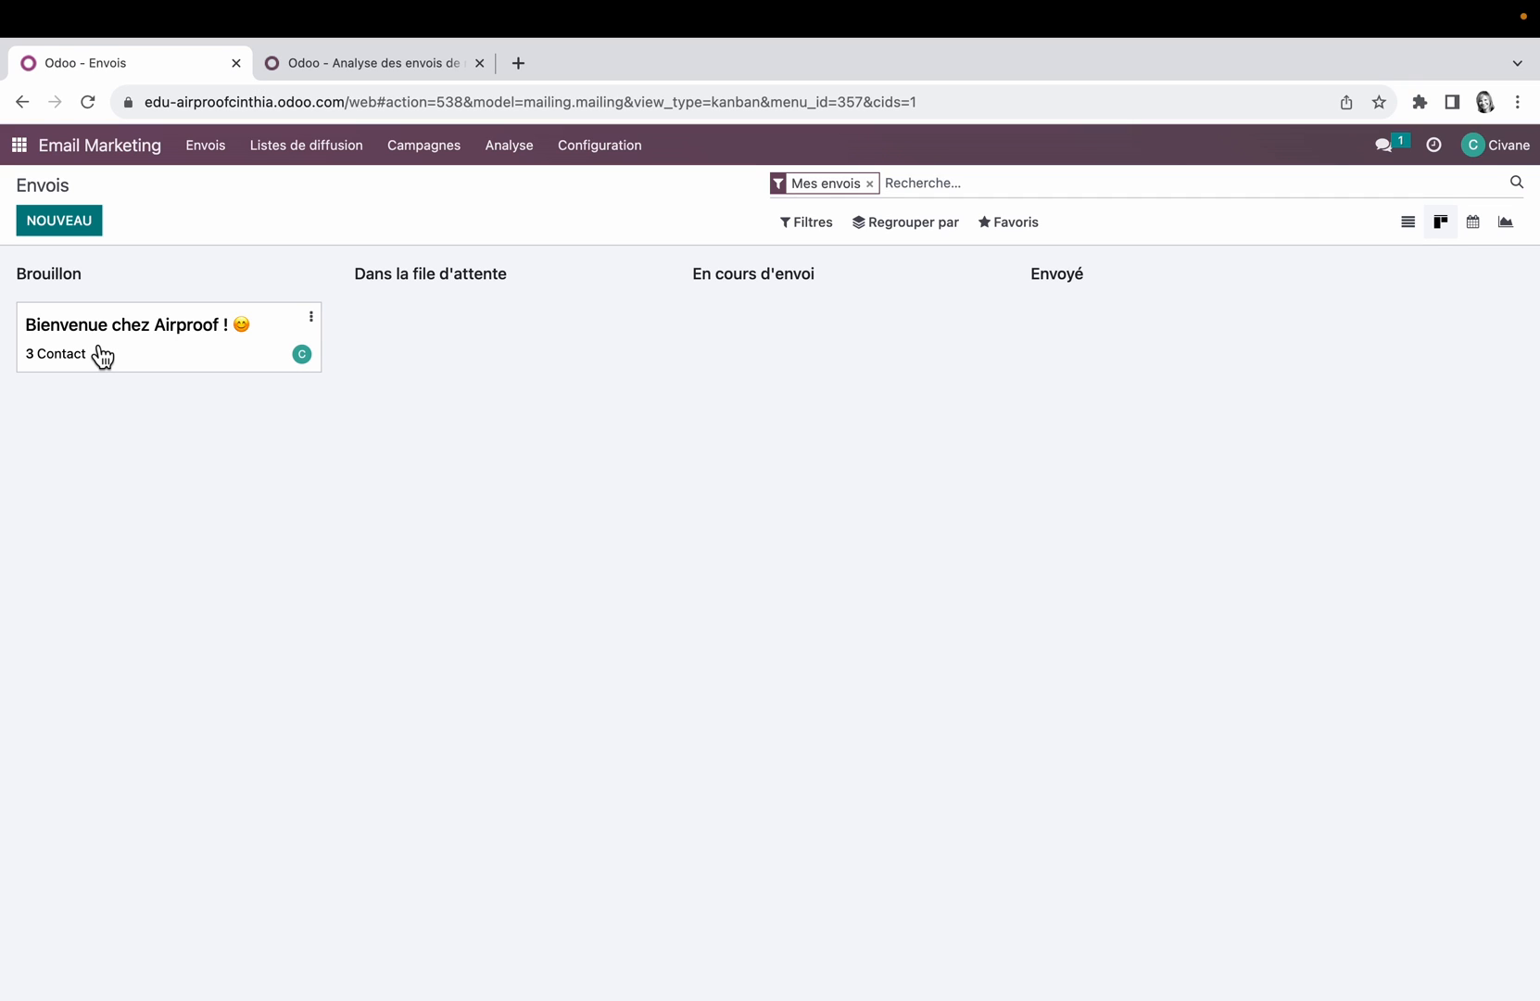
drag(160, 345, 391, 356)
drag(163, 350, 246, 371)
Step: Create and save a mailing list named "Bienvenue sur le site", keeping it shown in preferences, and return to the mailing lists
click(315, 148)
click(326, 180)
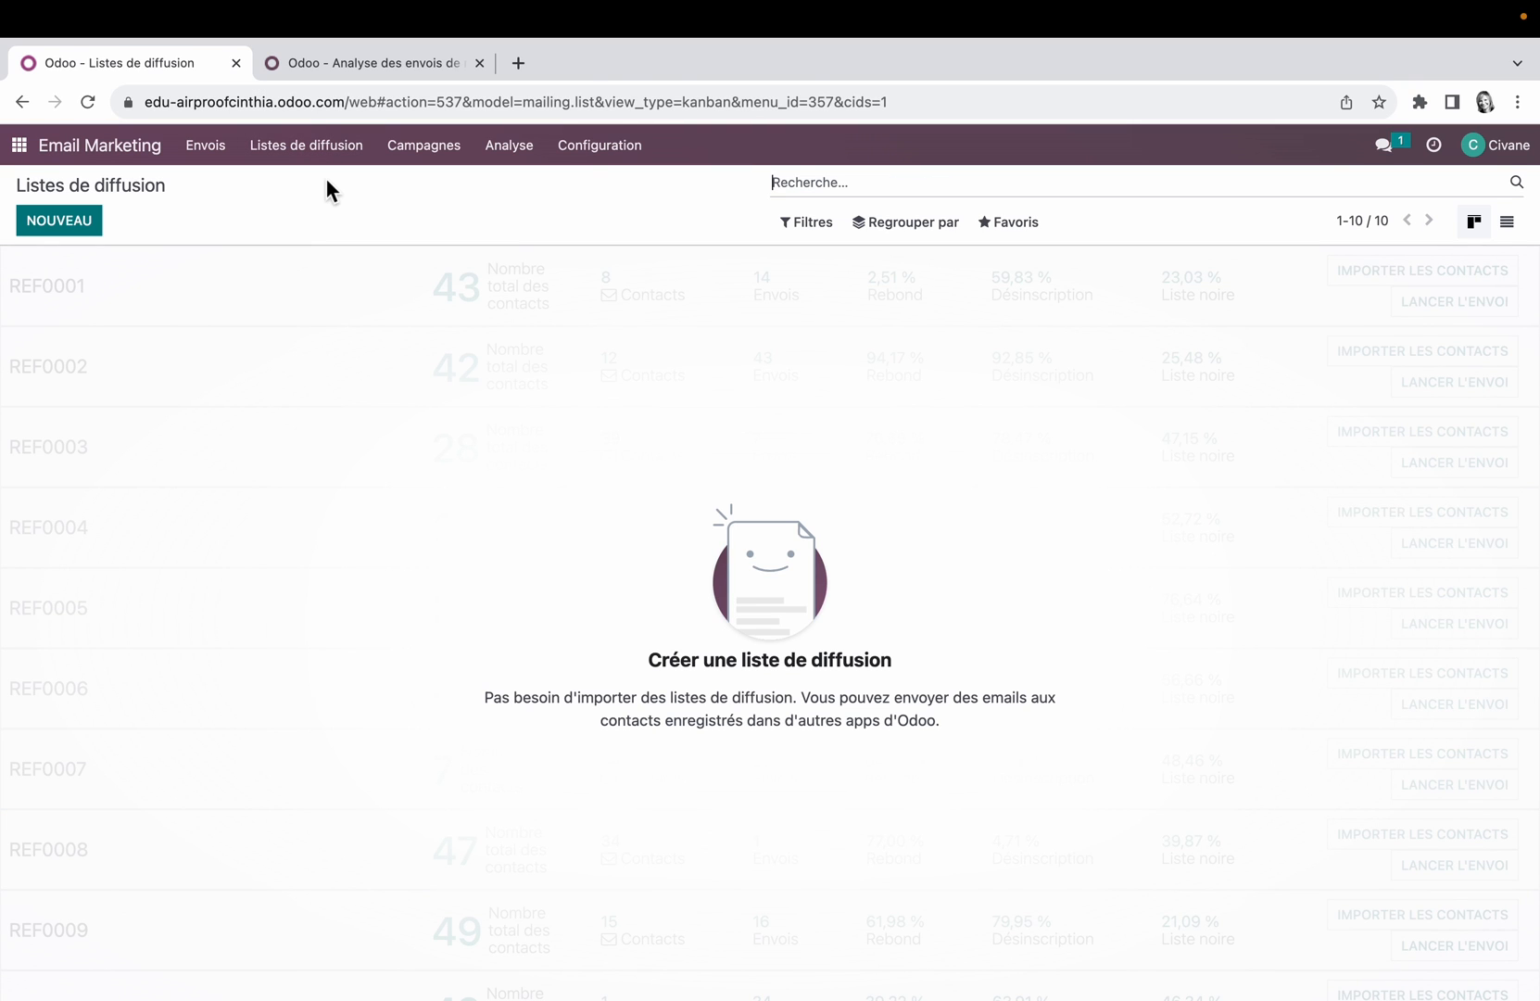
click(57, 221)
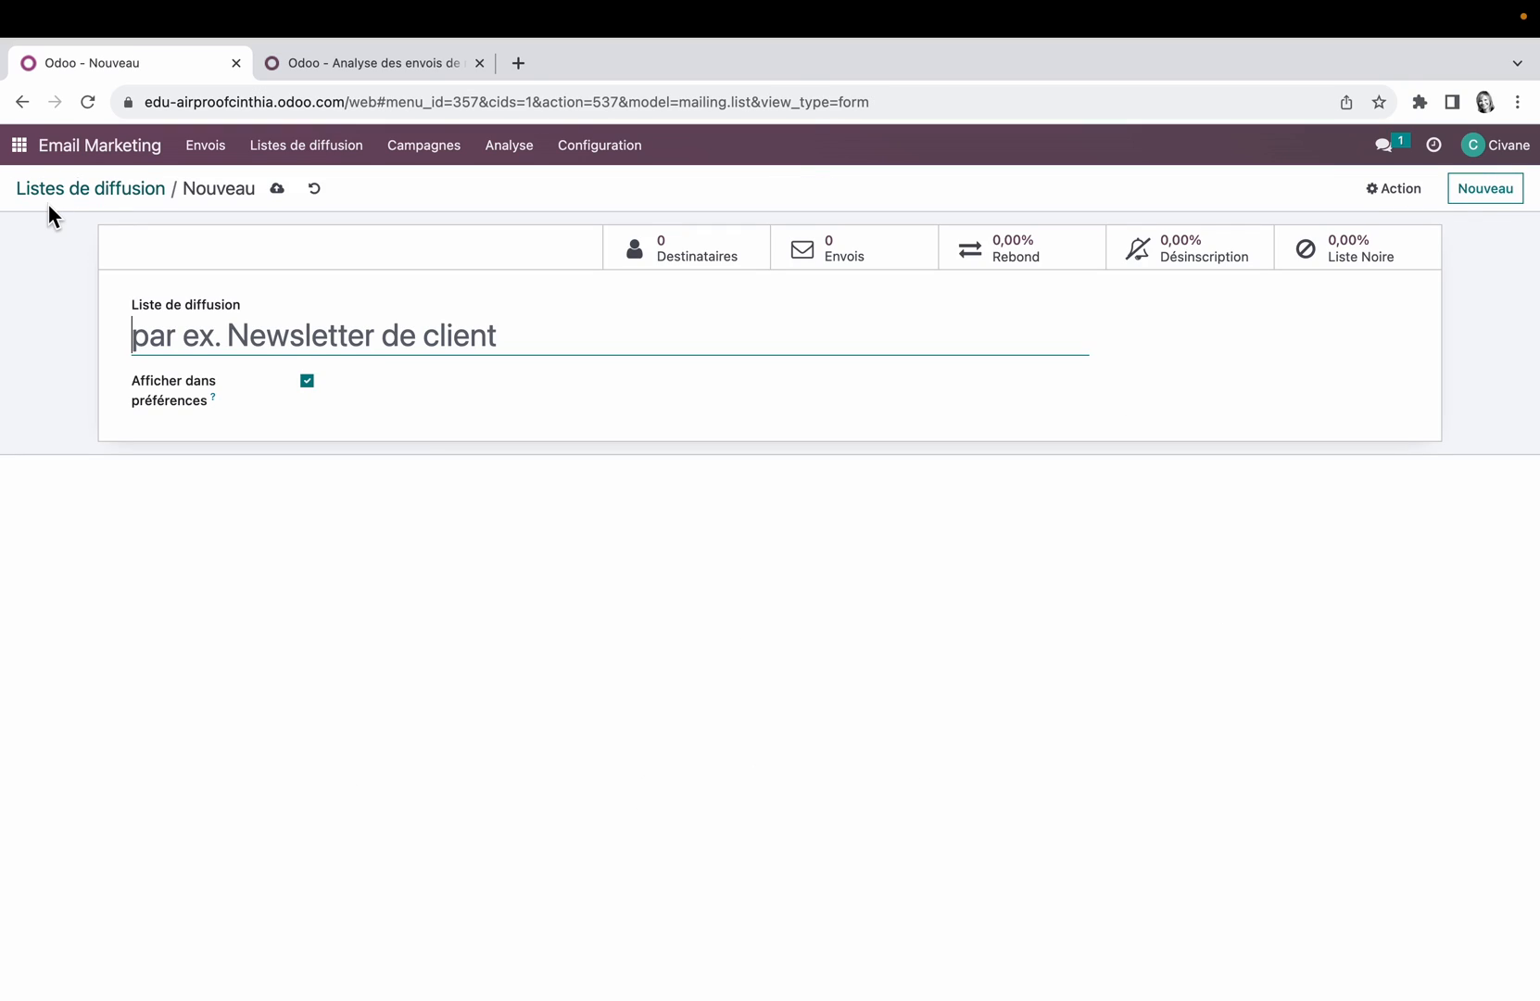
text(Bie)
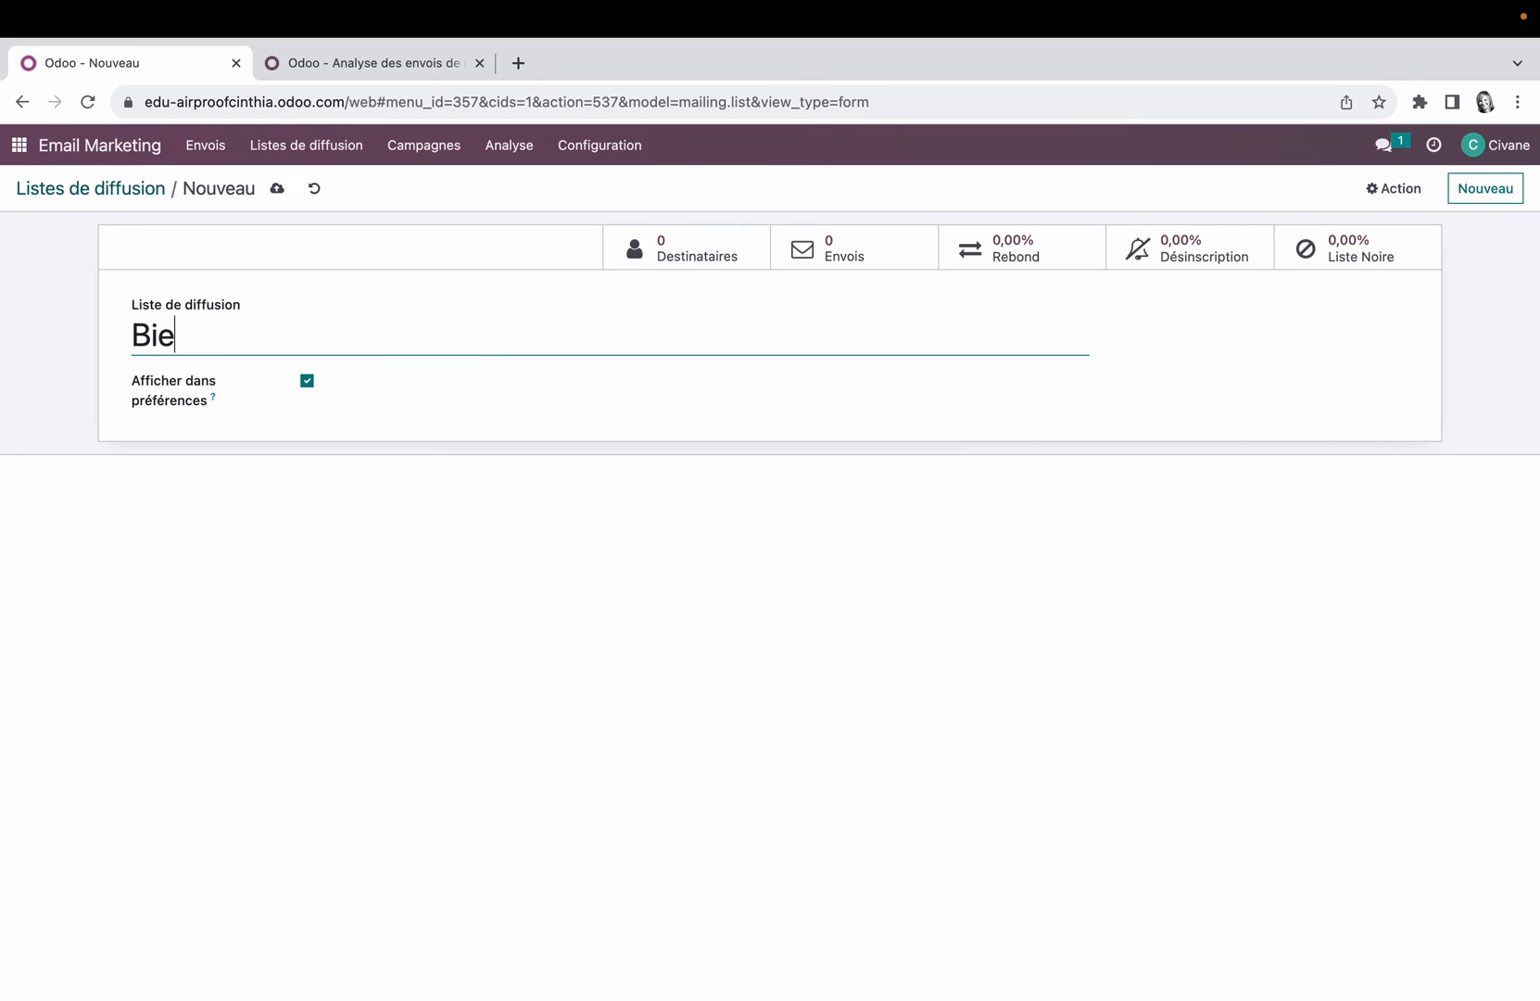
text(nvenue sur le site)
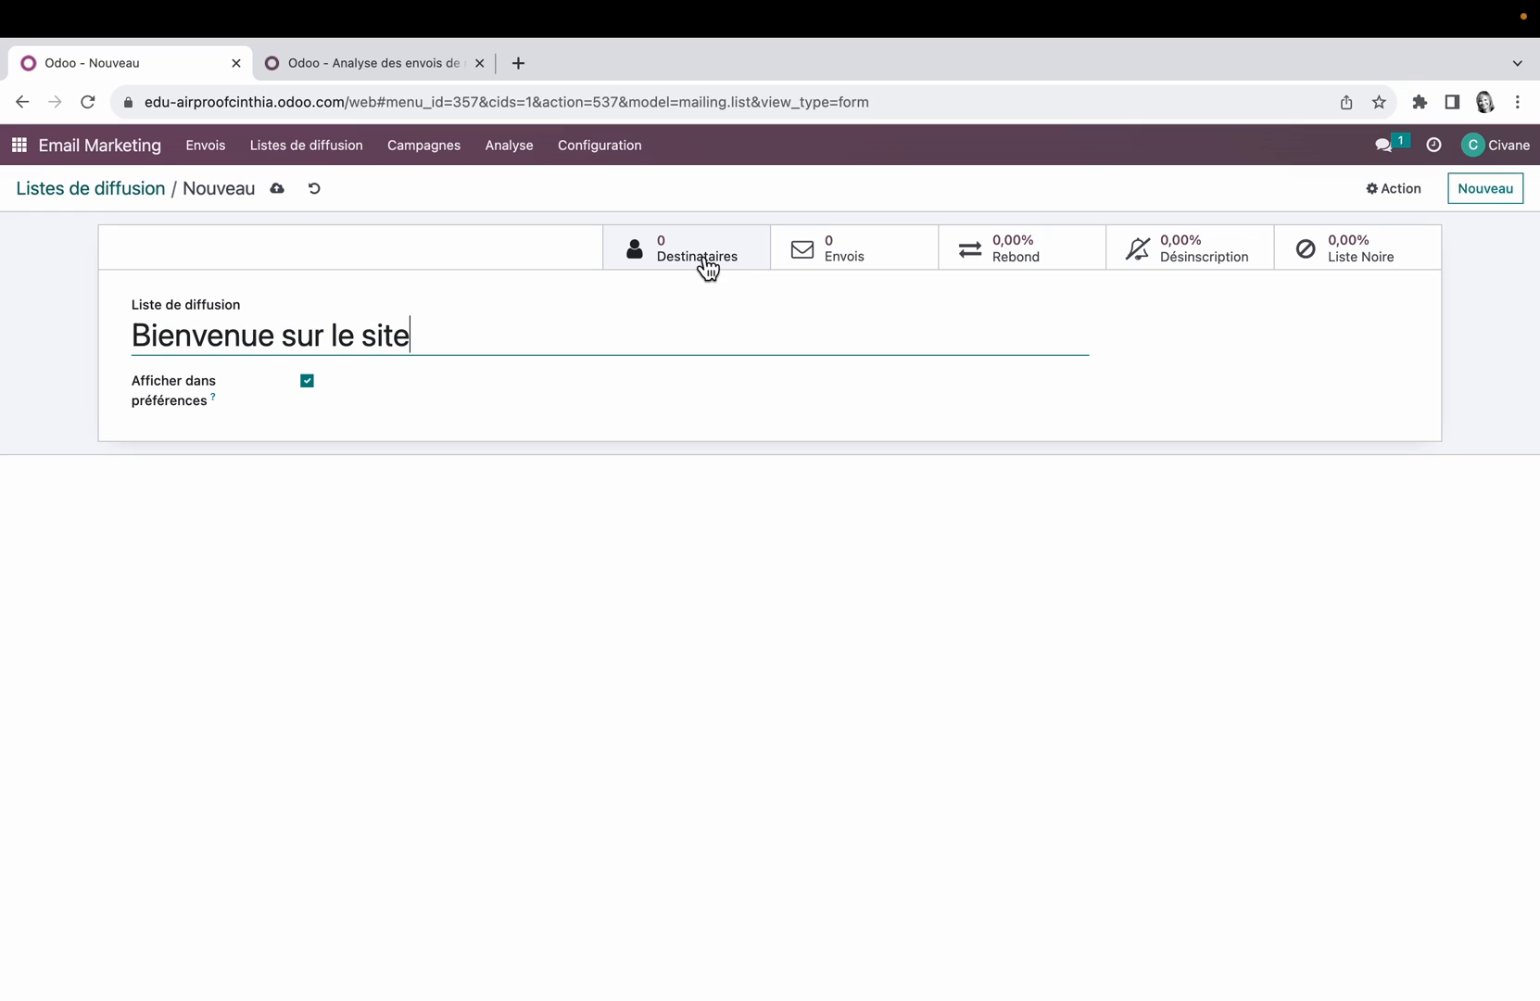
click(276, 188)
click(113, 195)
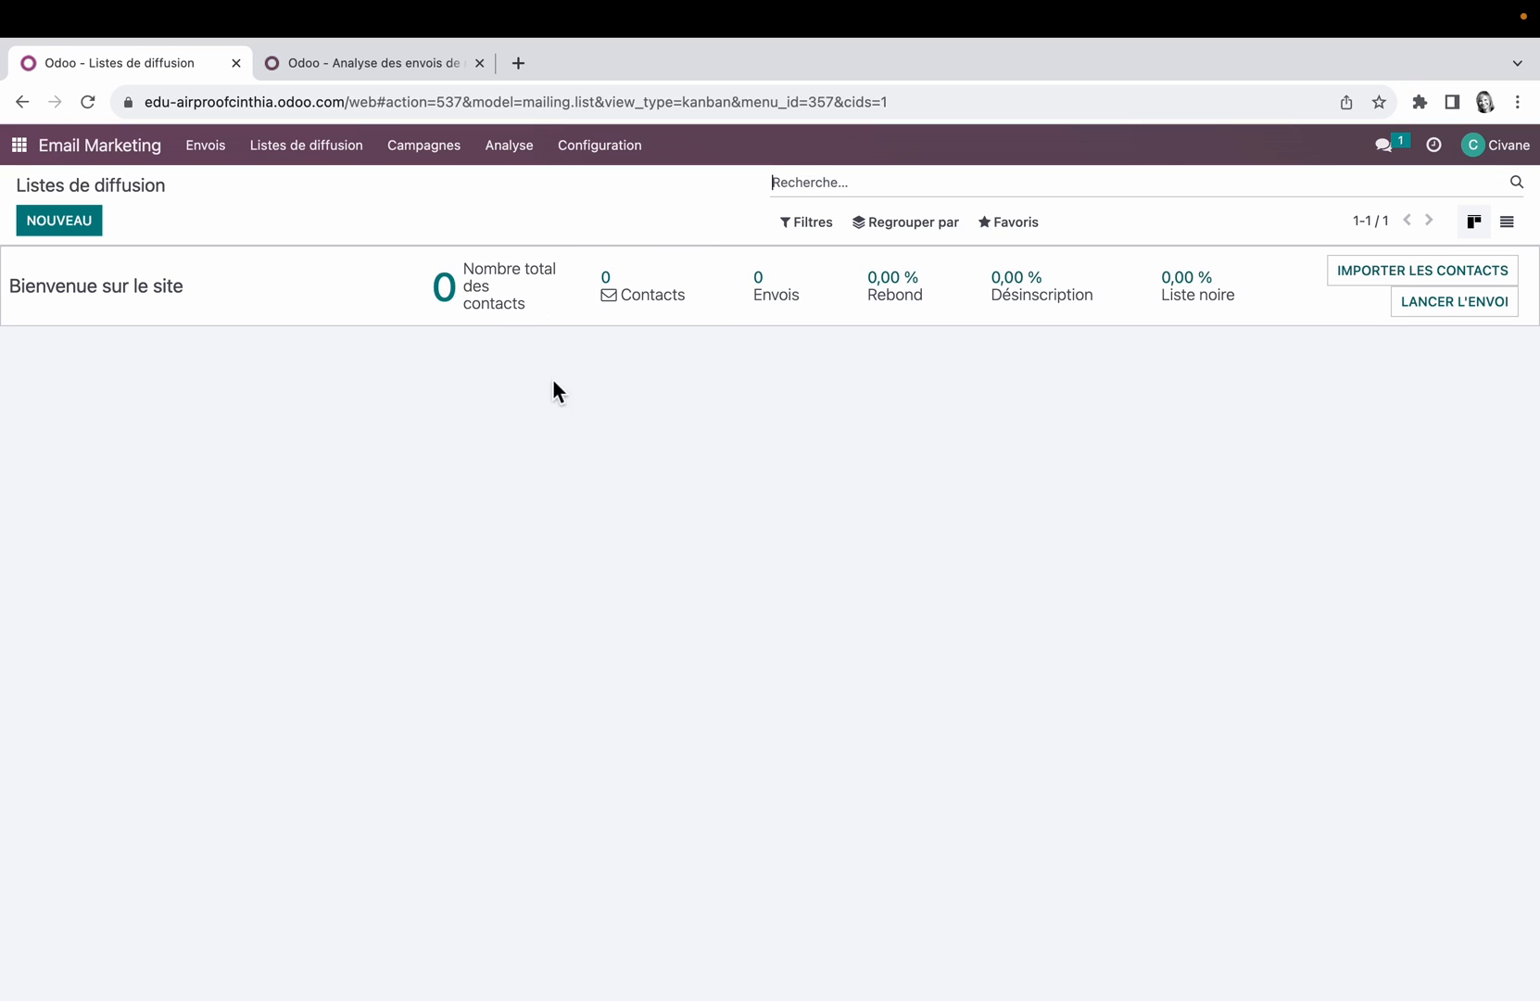
Step: View the blank new-contact form for the "Bienvenue sur le site" list and return to the mailing lists without adding anyone
click(503, 285)
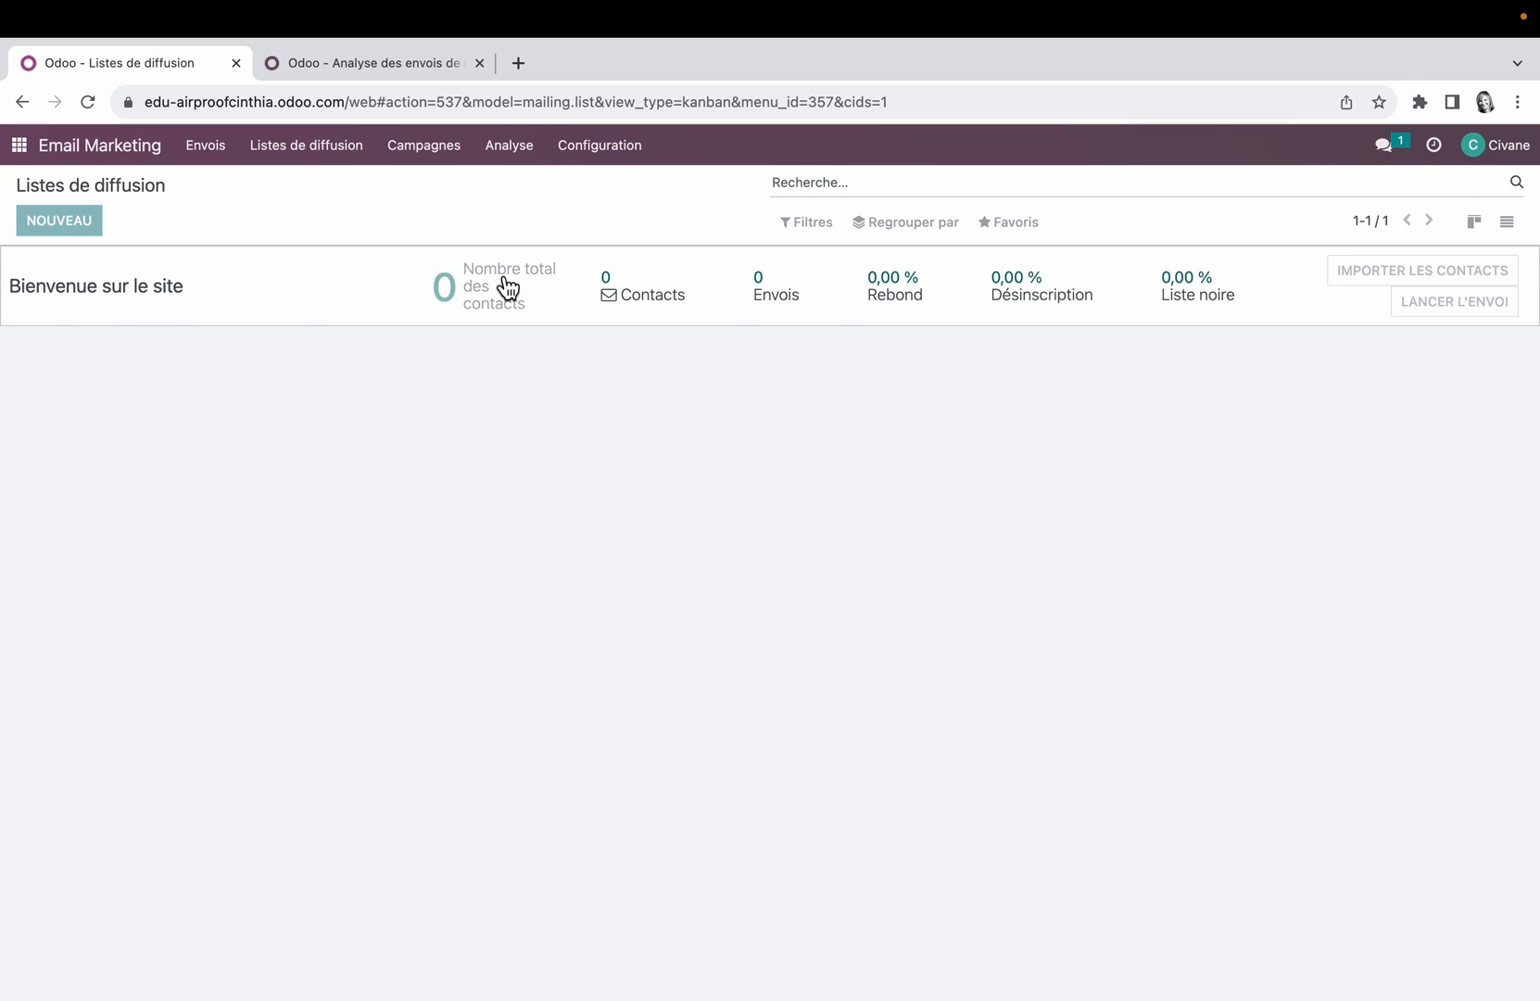
click(79, 226)
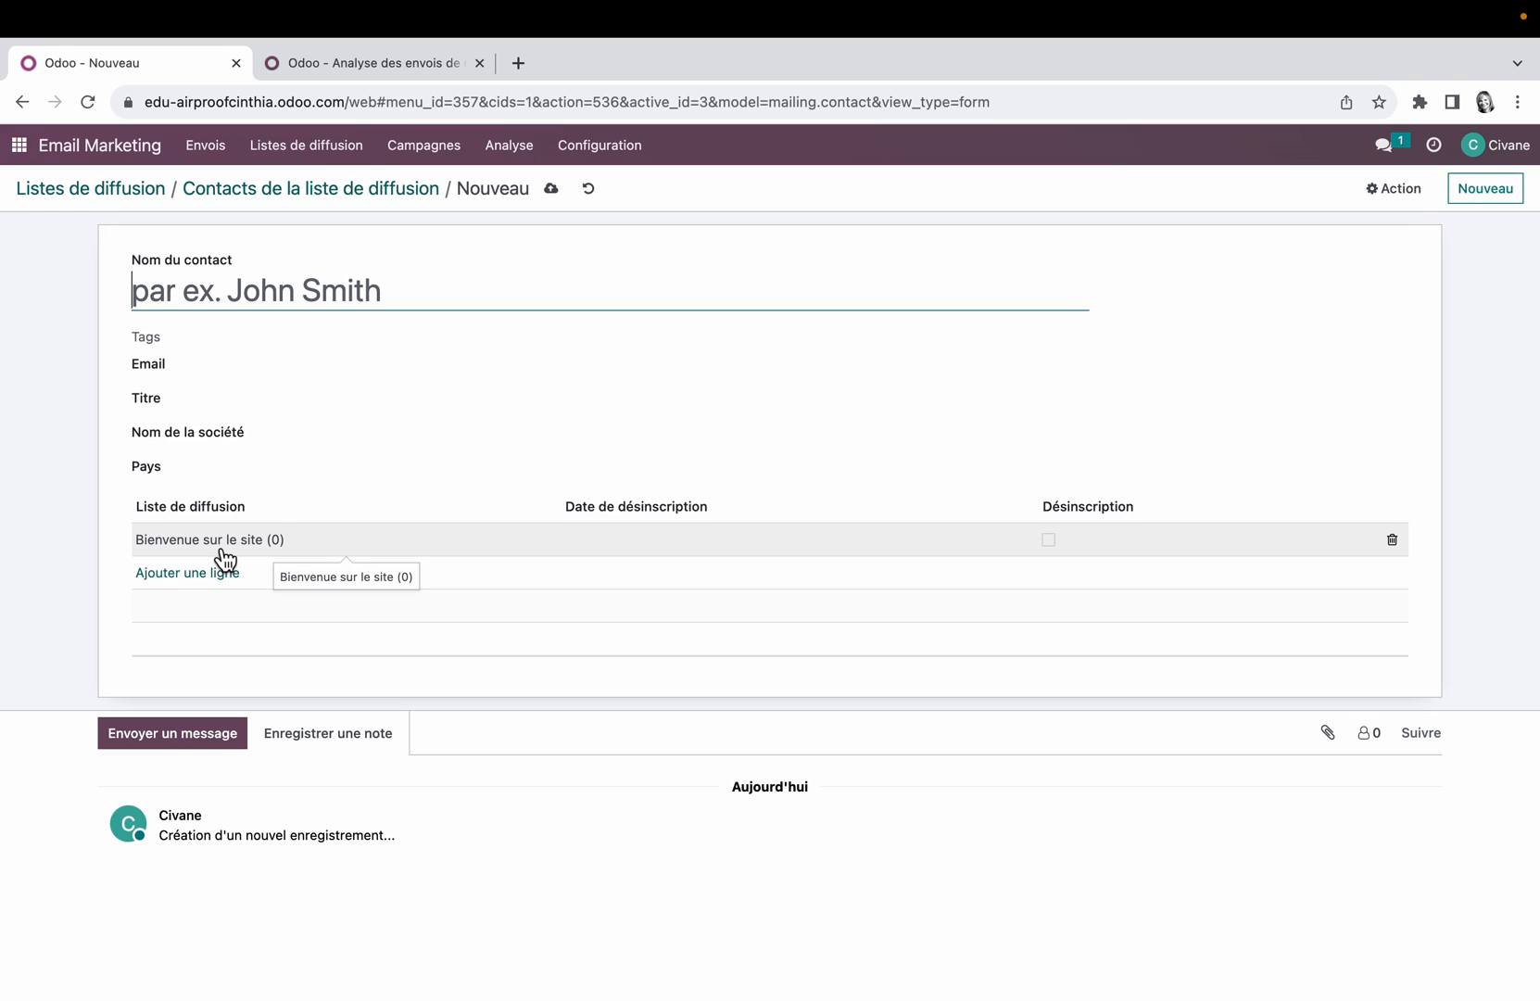
click(111, 189)
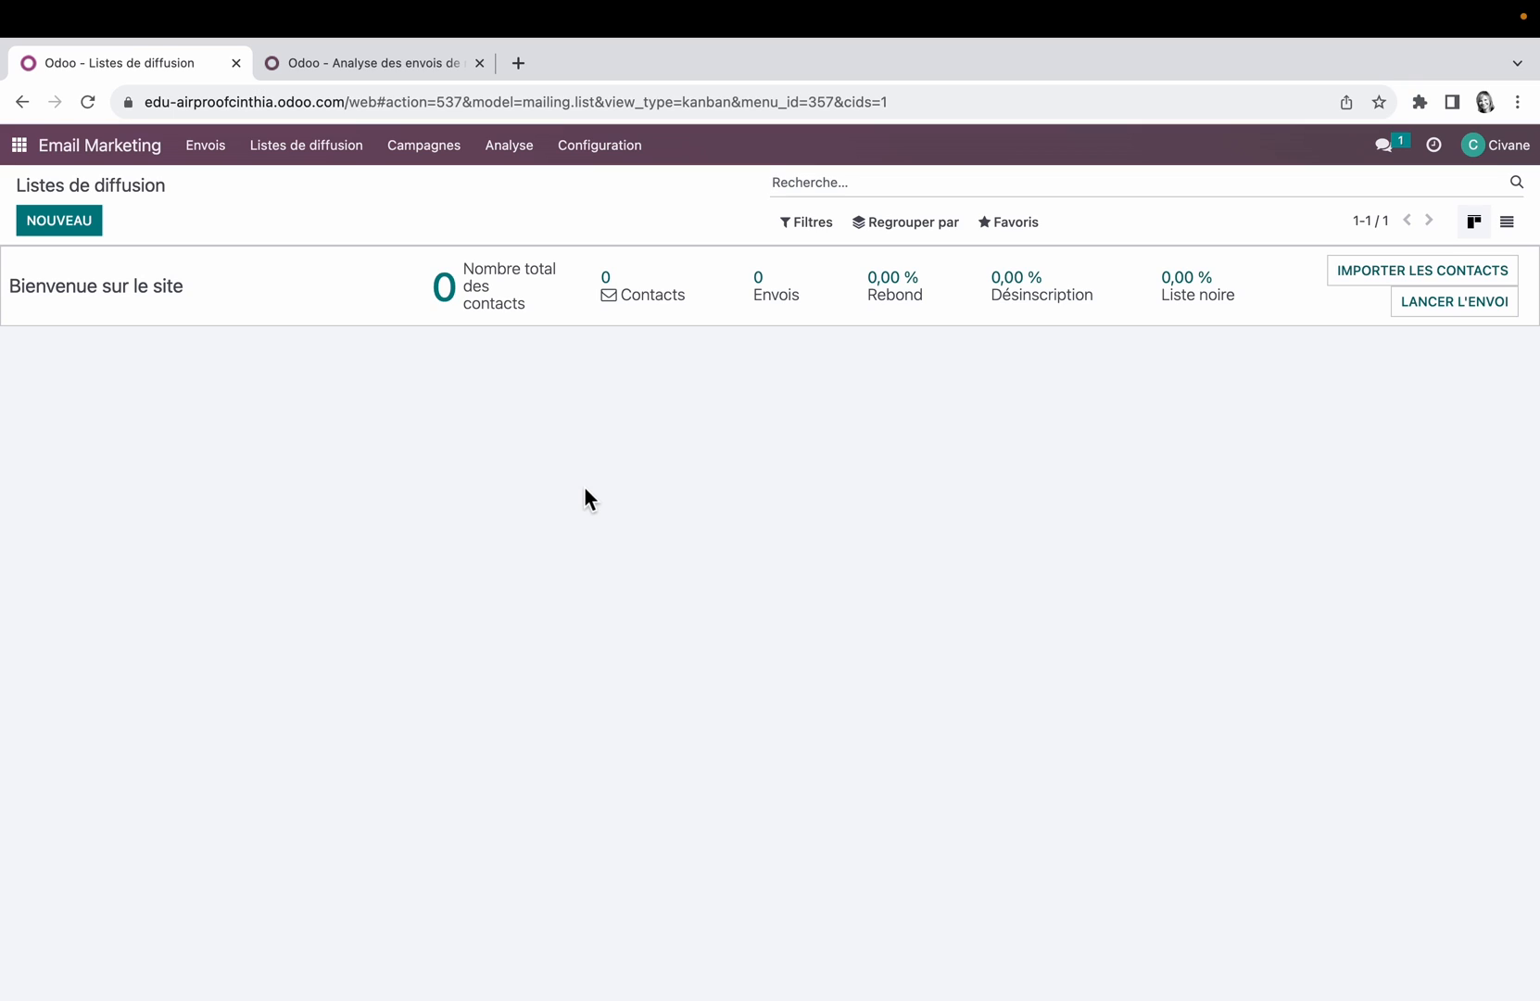
Step: View the mailing list contacts page, including its contact import dialog and the option for importing records
click(308, 145)
click(345, 215)
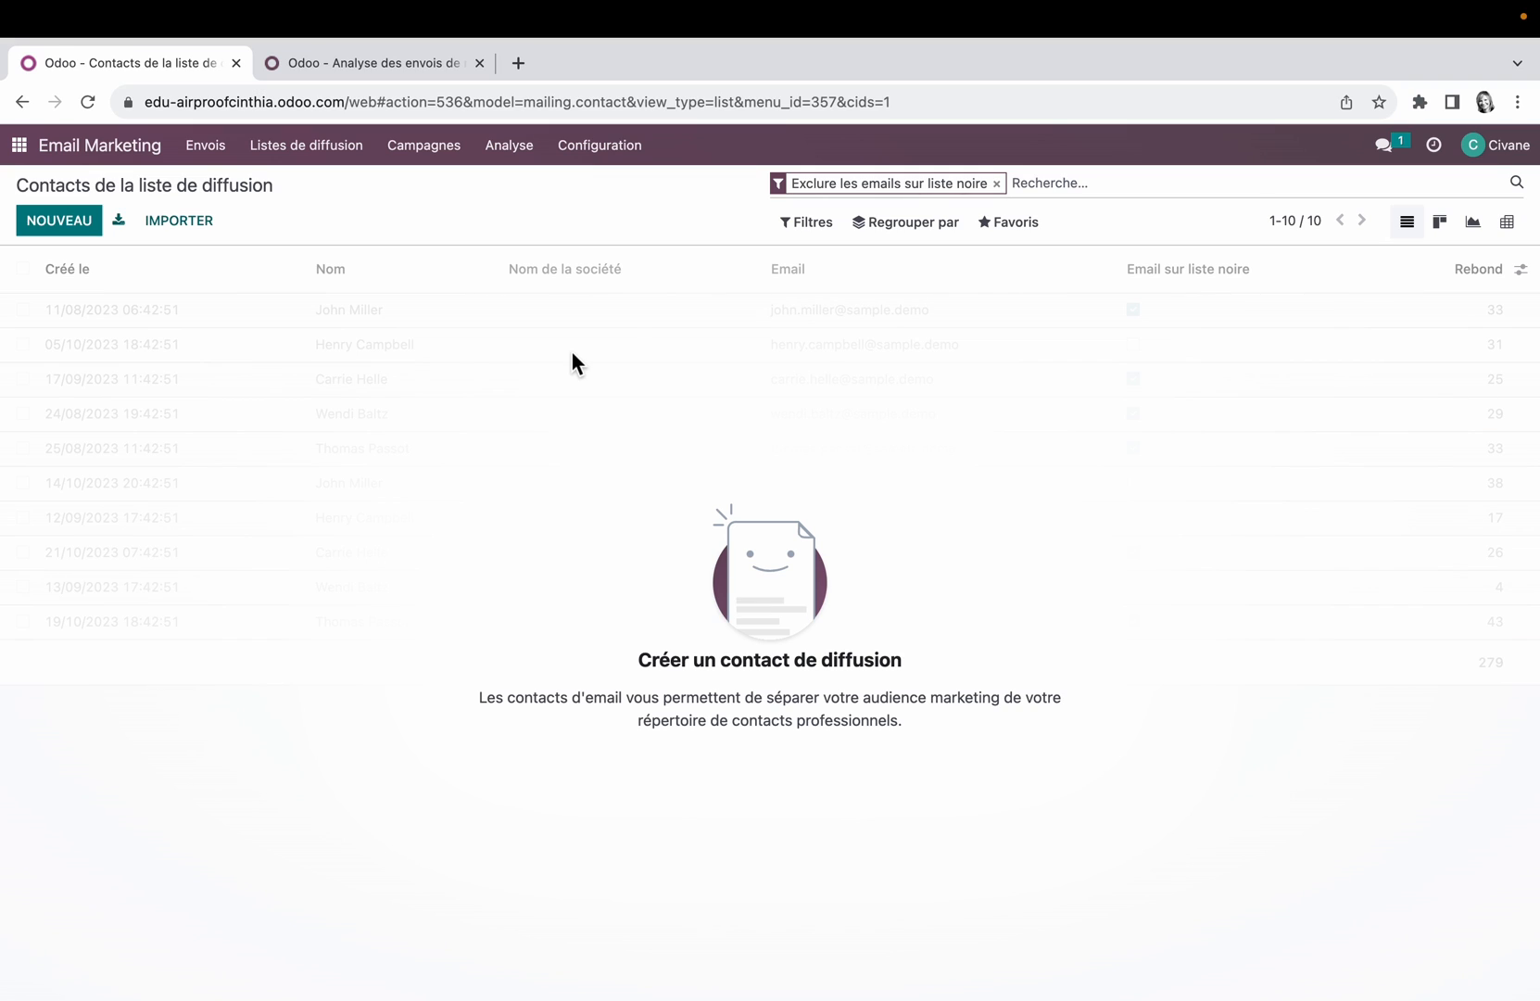
click(182, 222)
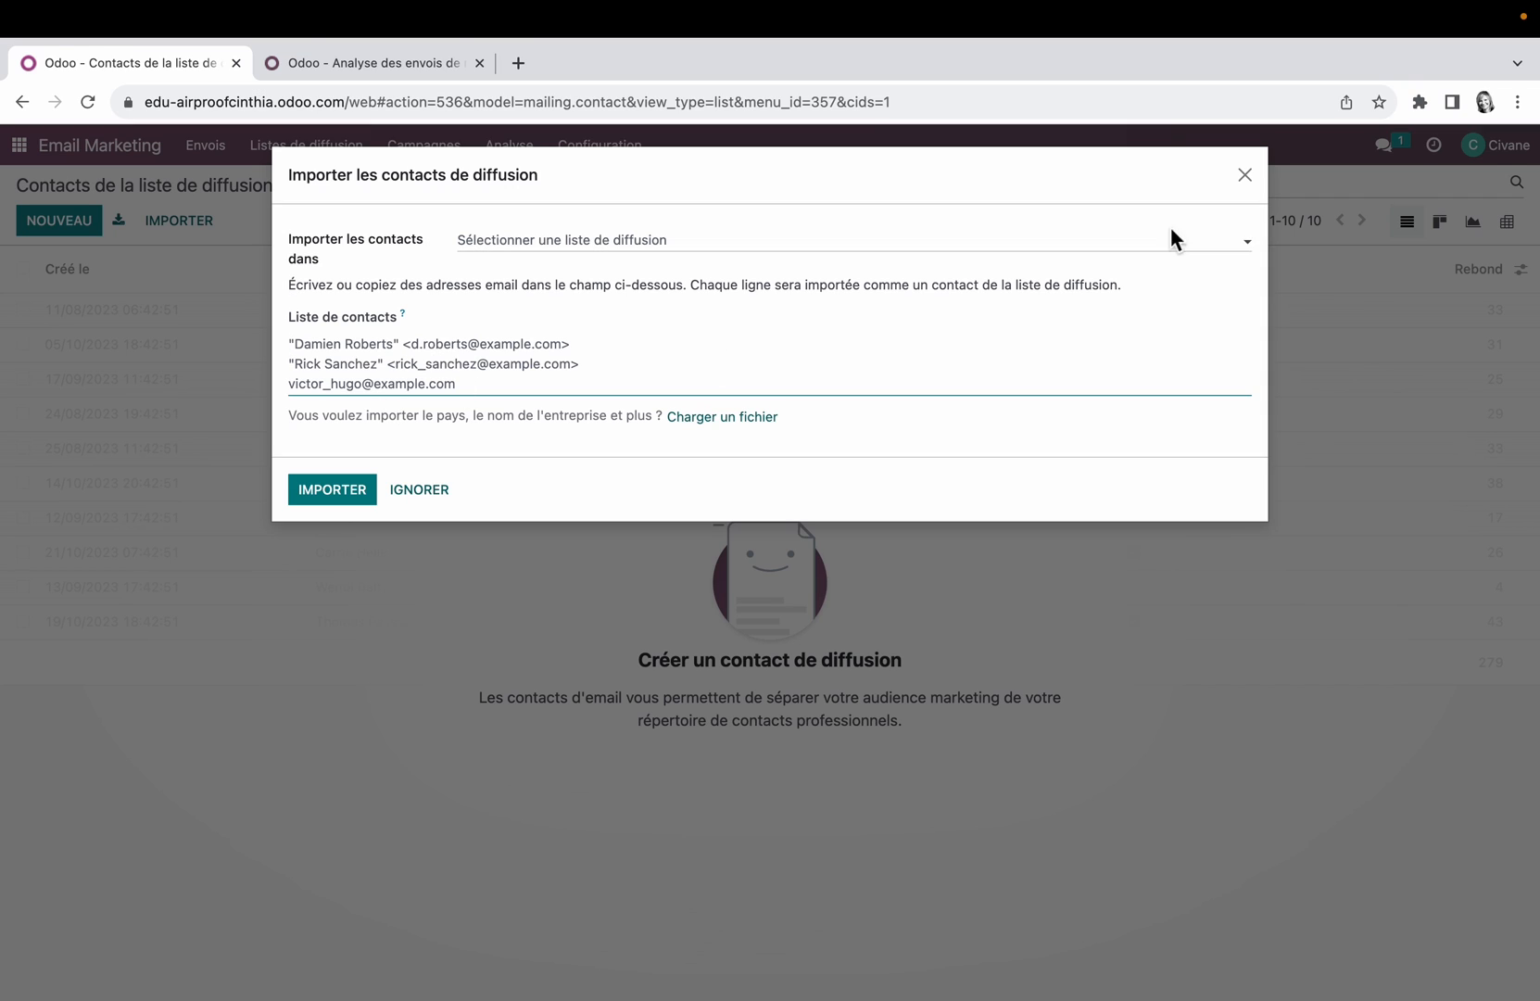
click(428, 493)
click(1031, 237)
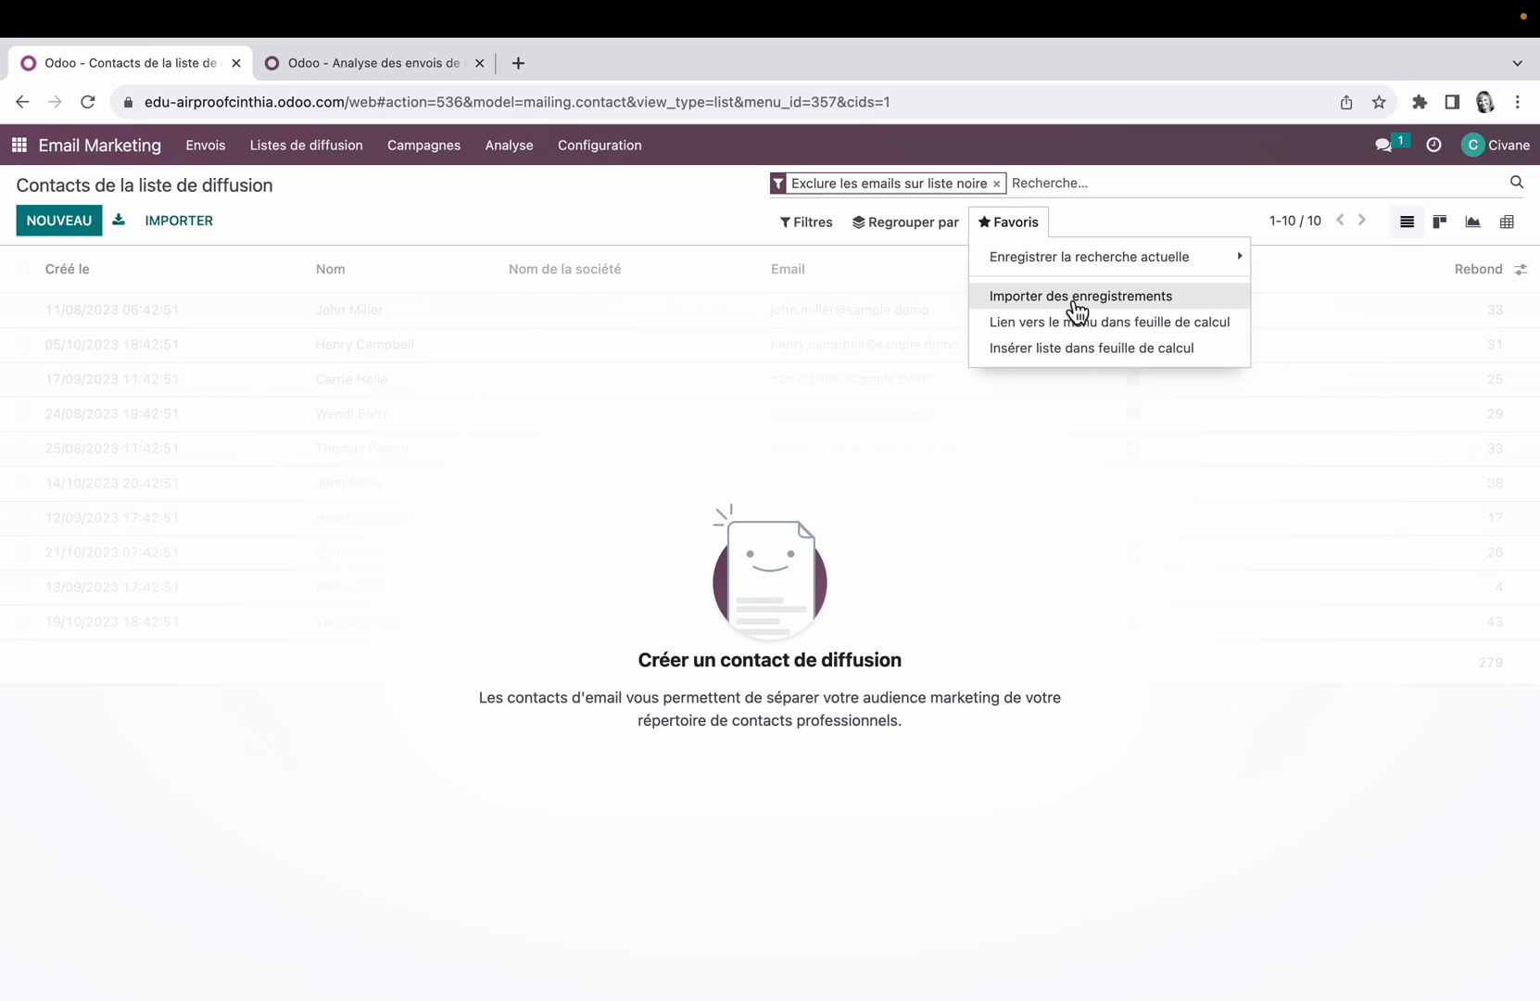
Step: Download the customer file template from the Contacts app's record import and open it in Excel
click(19, 145)
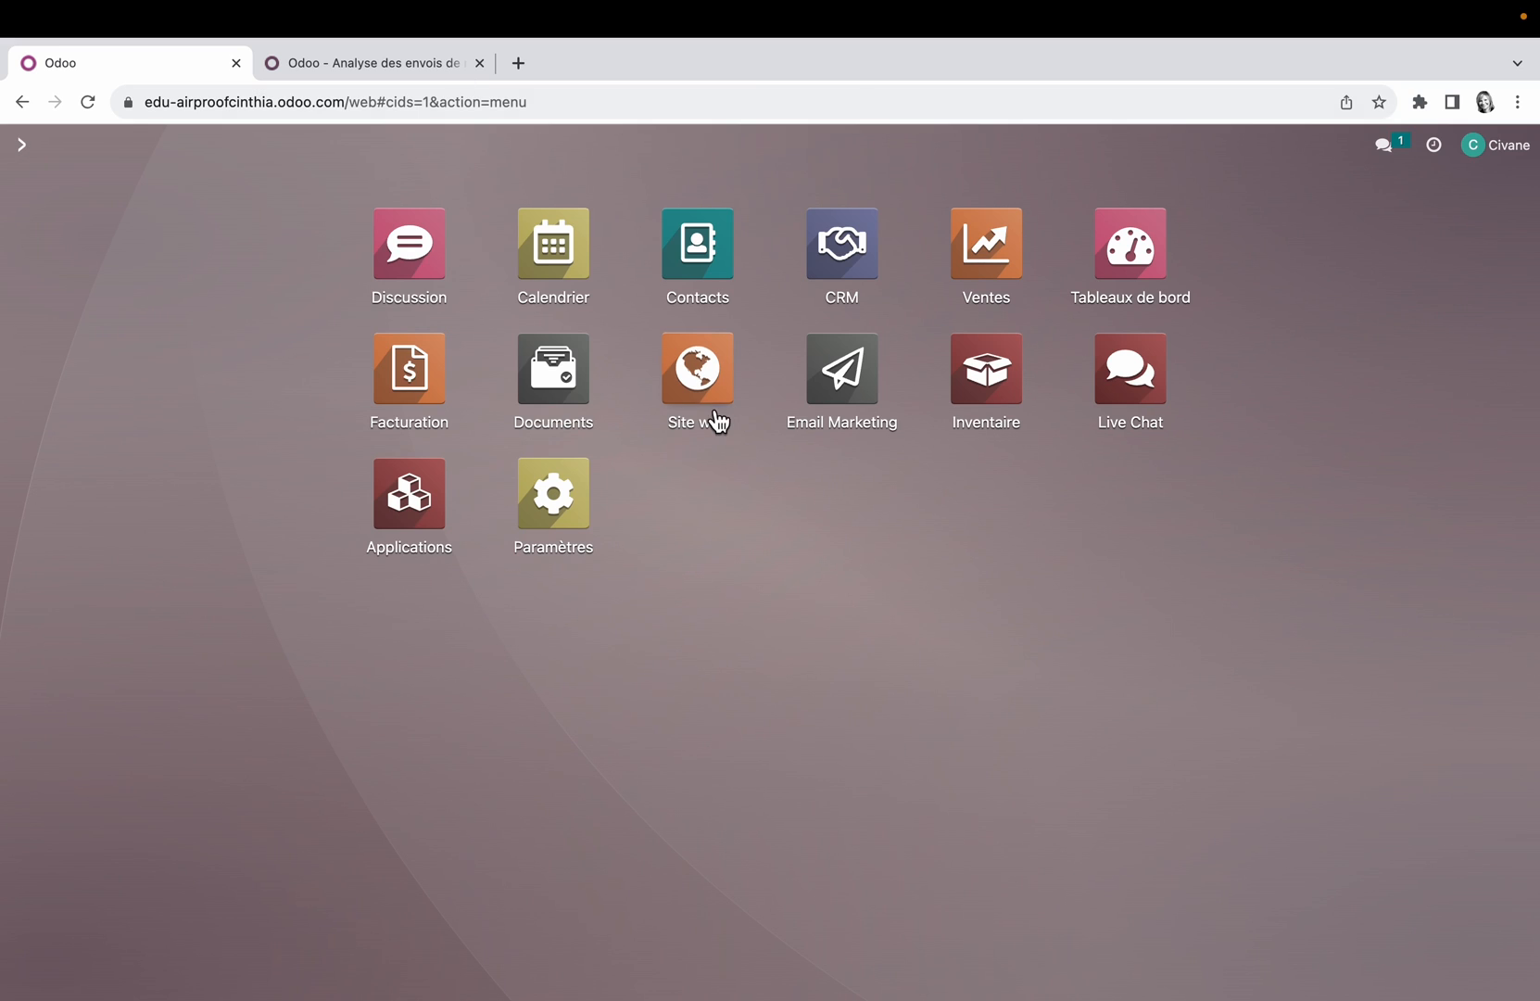
click(711, 245)
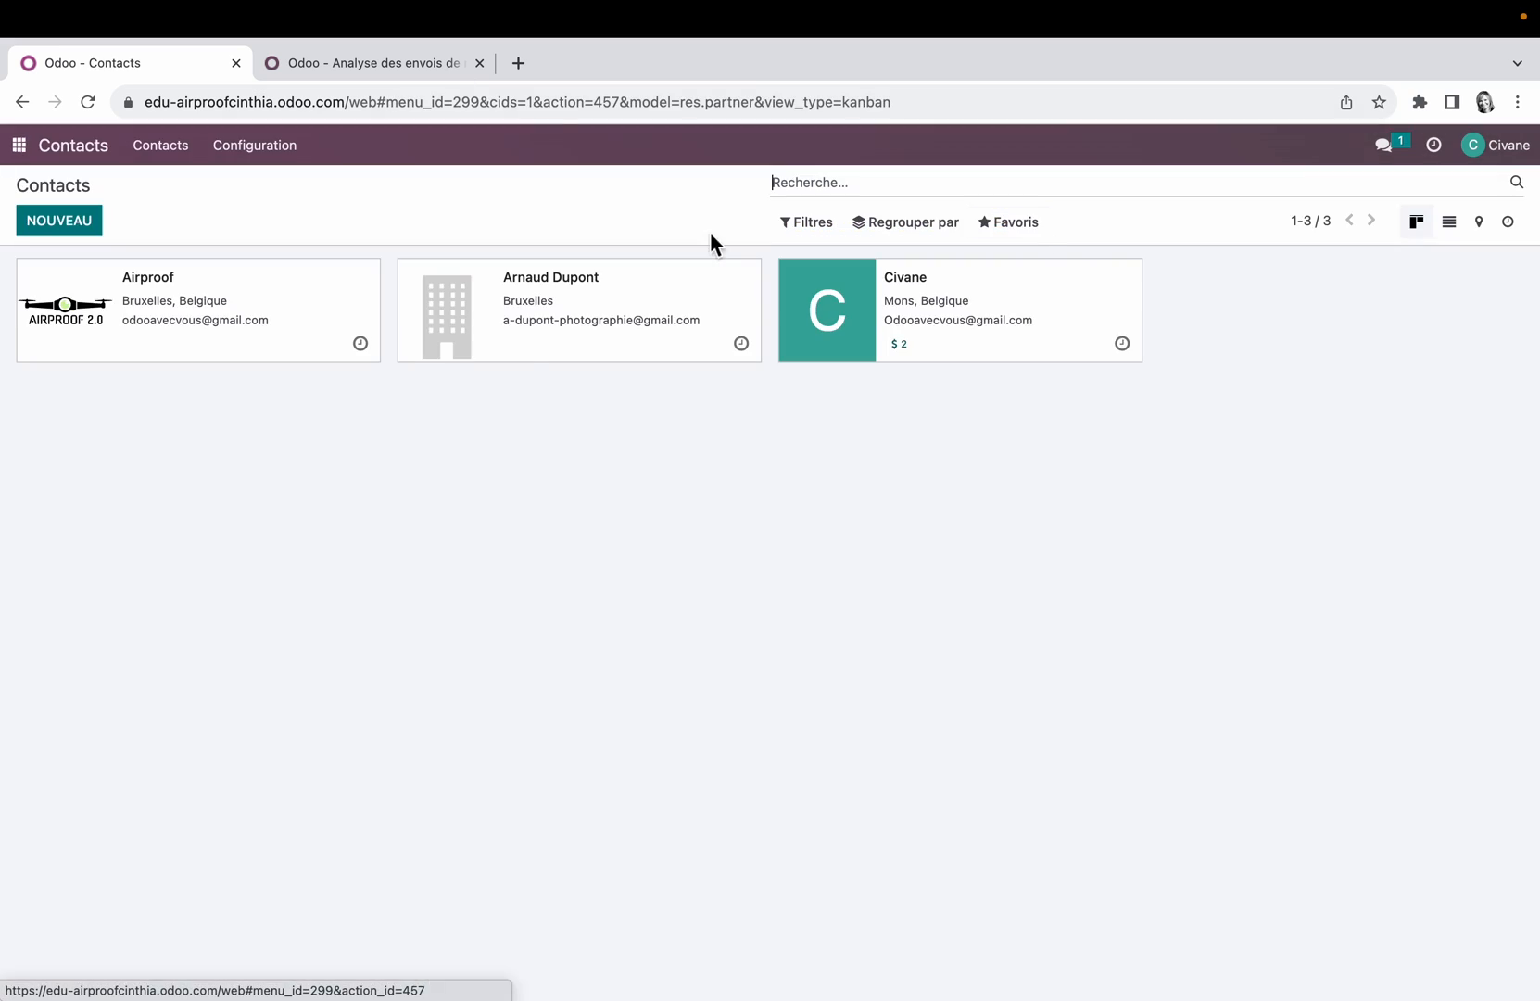
click(1008, 221)
click(1047, 294)
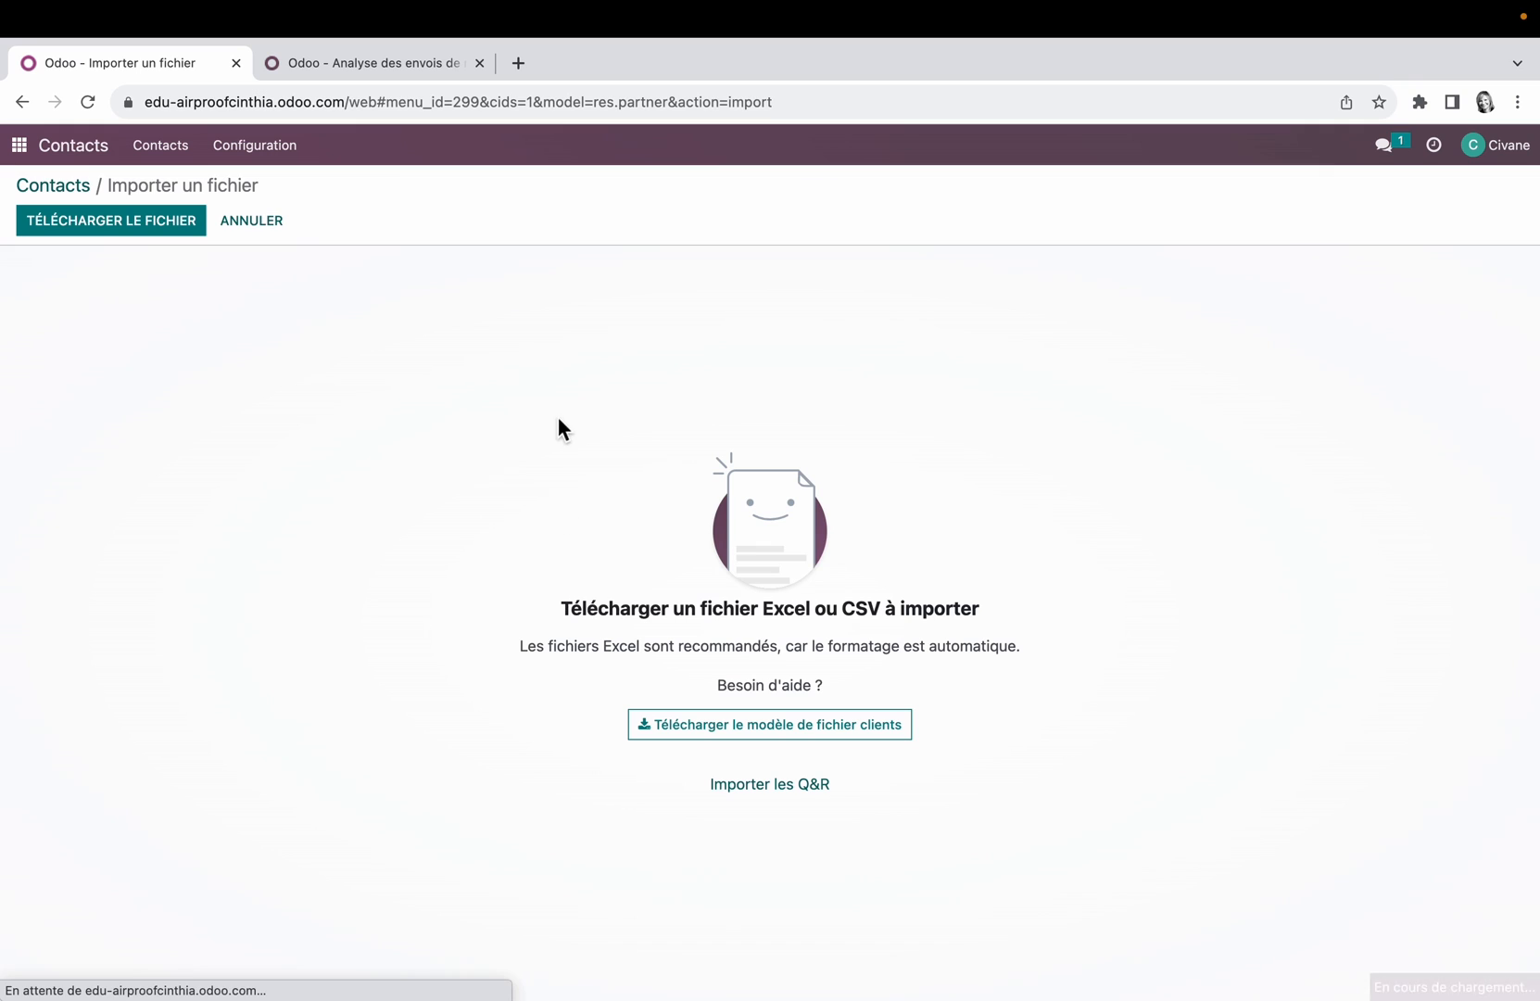
click(786, 725)
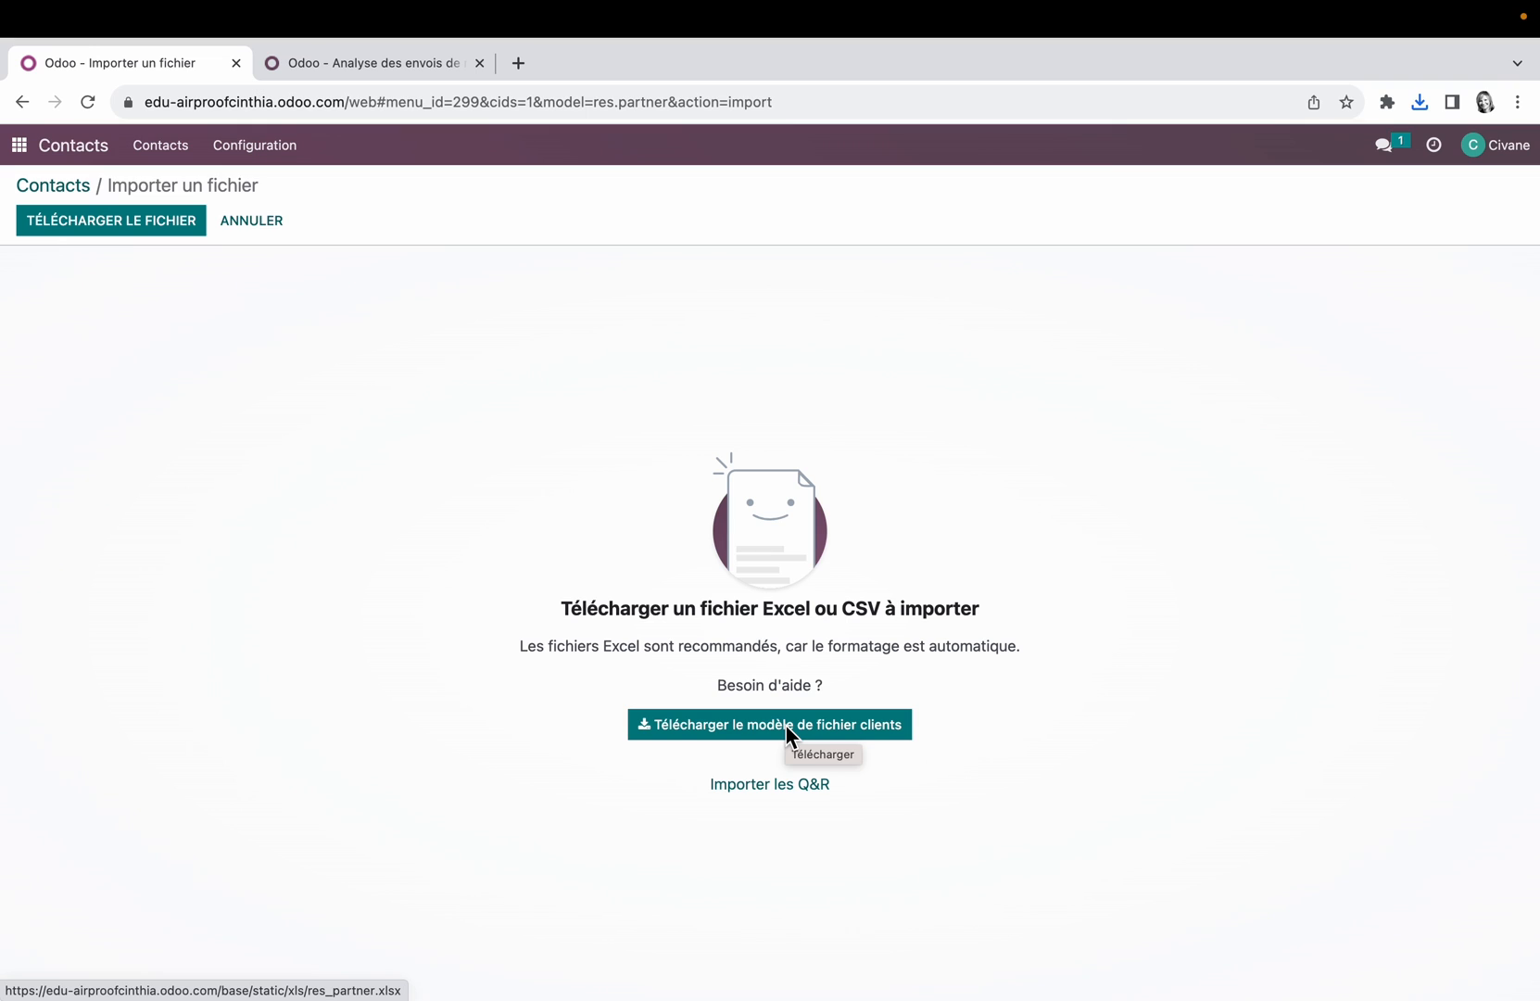
click(776, 727)
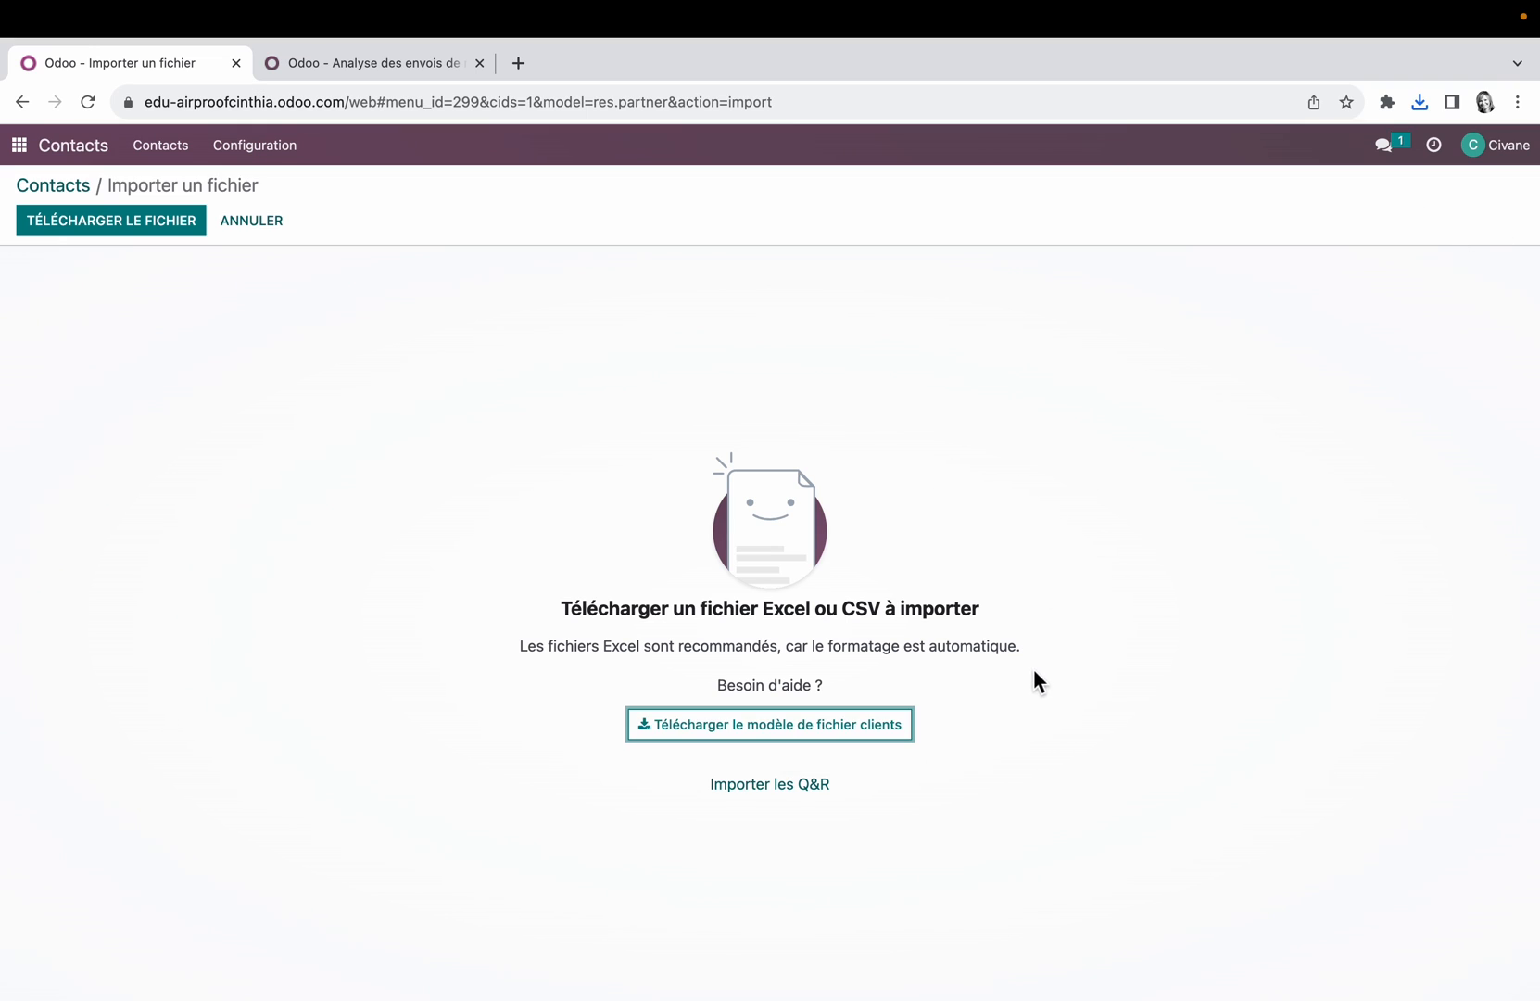
click(1420, 100)
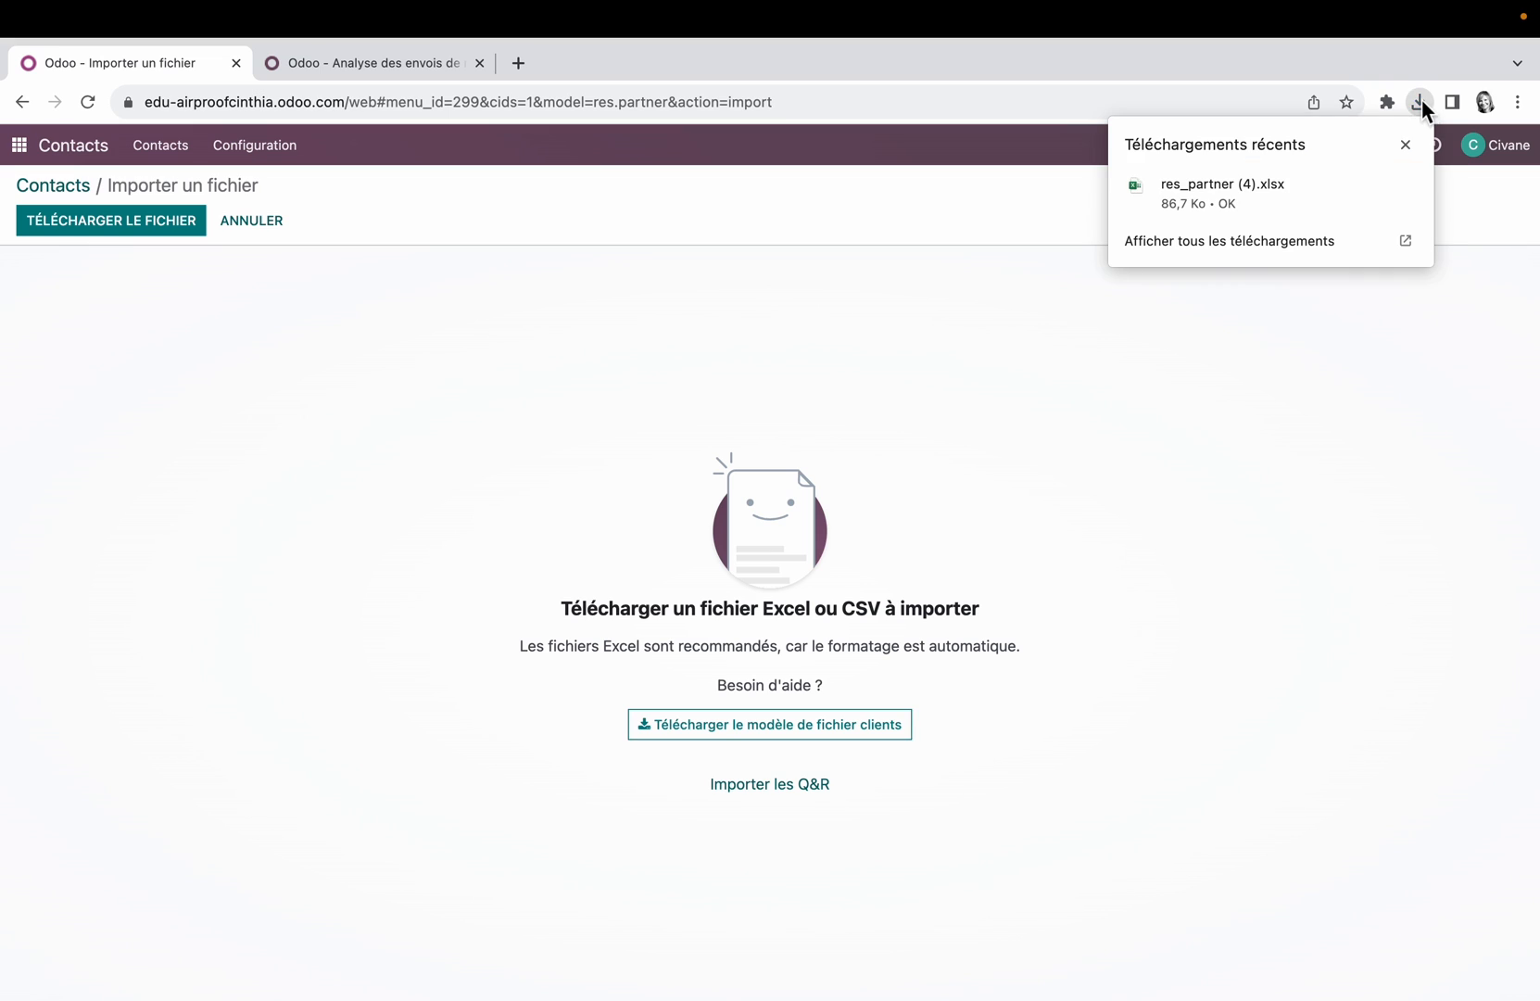
click(1232, 182)
Step: Examine the template's columns across the Contacts sheet, checking the is_company, name and company_name cells of the sample rows
key(Up)
scroll(491, 374, up, 3)
scroll(491, 373, left, 3)
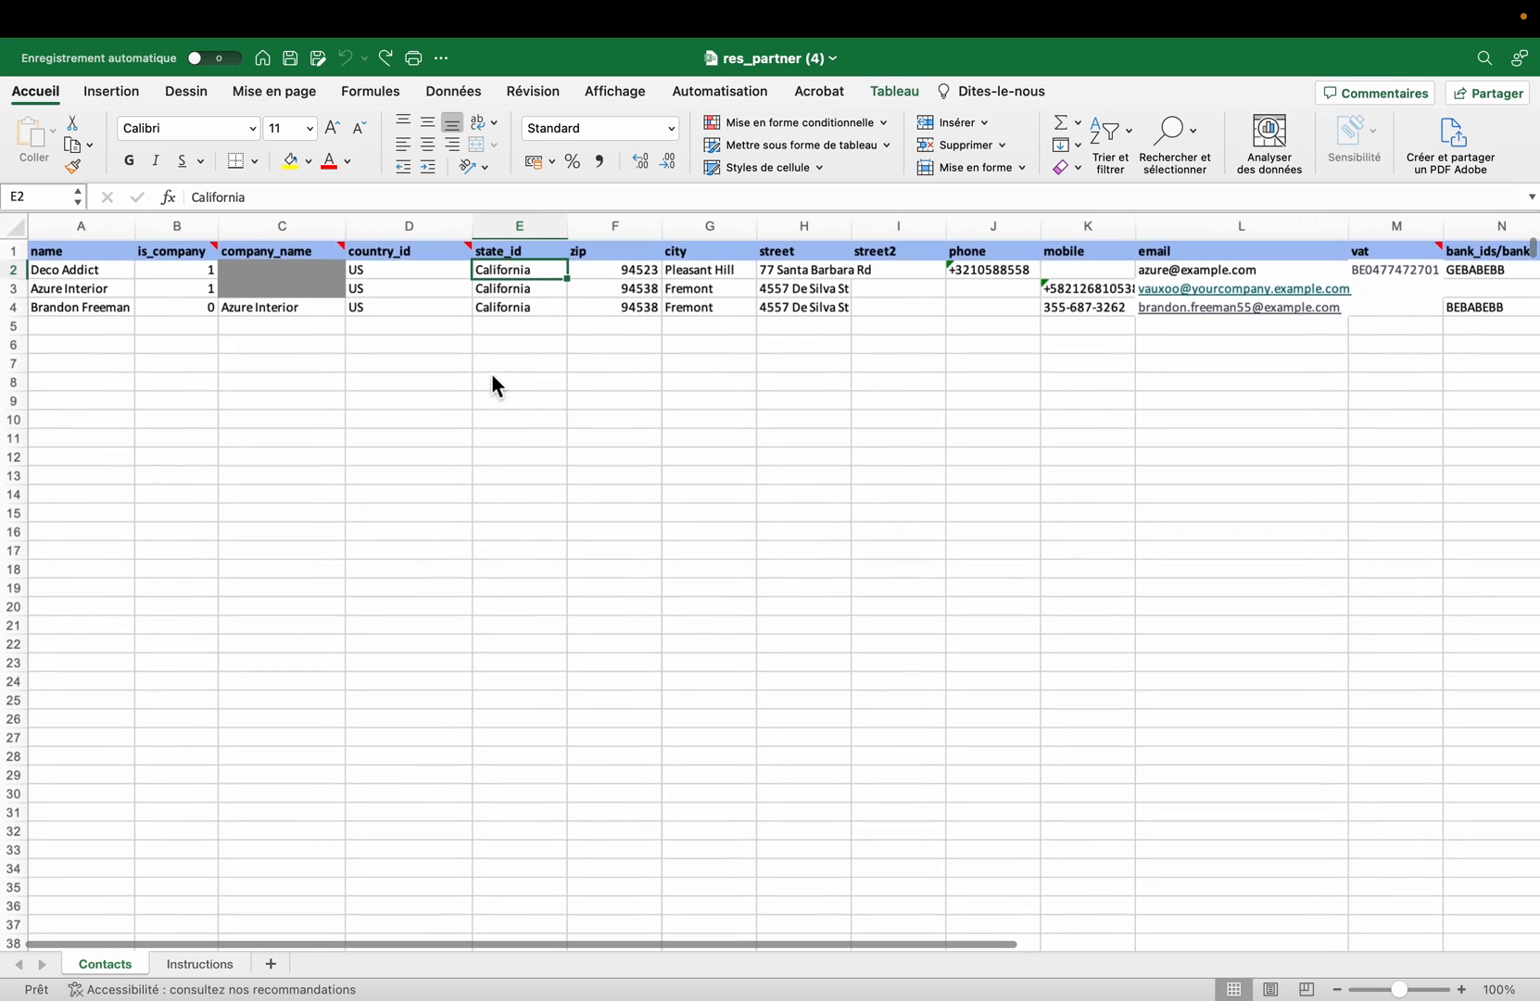
scroll(493, 376, up, 2)
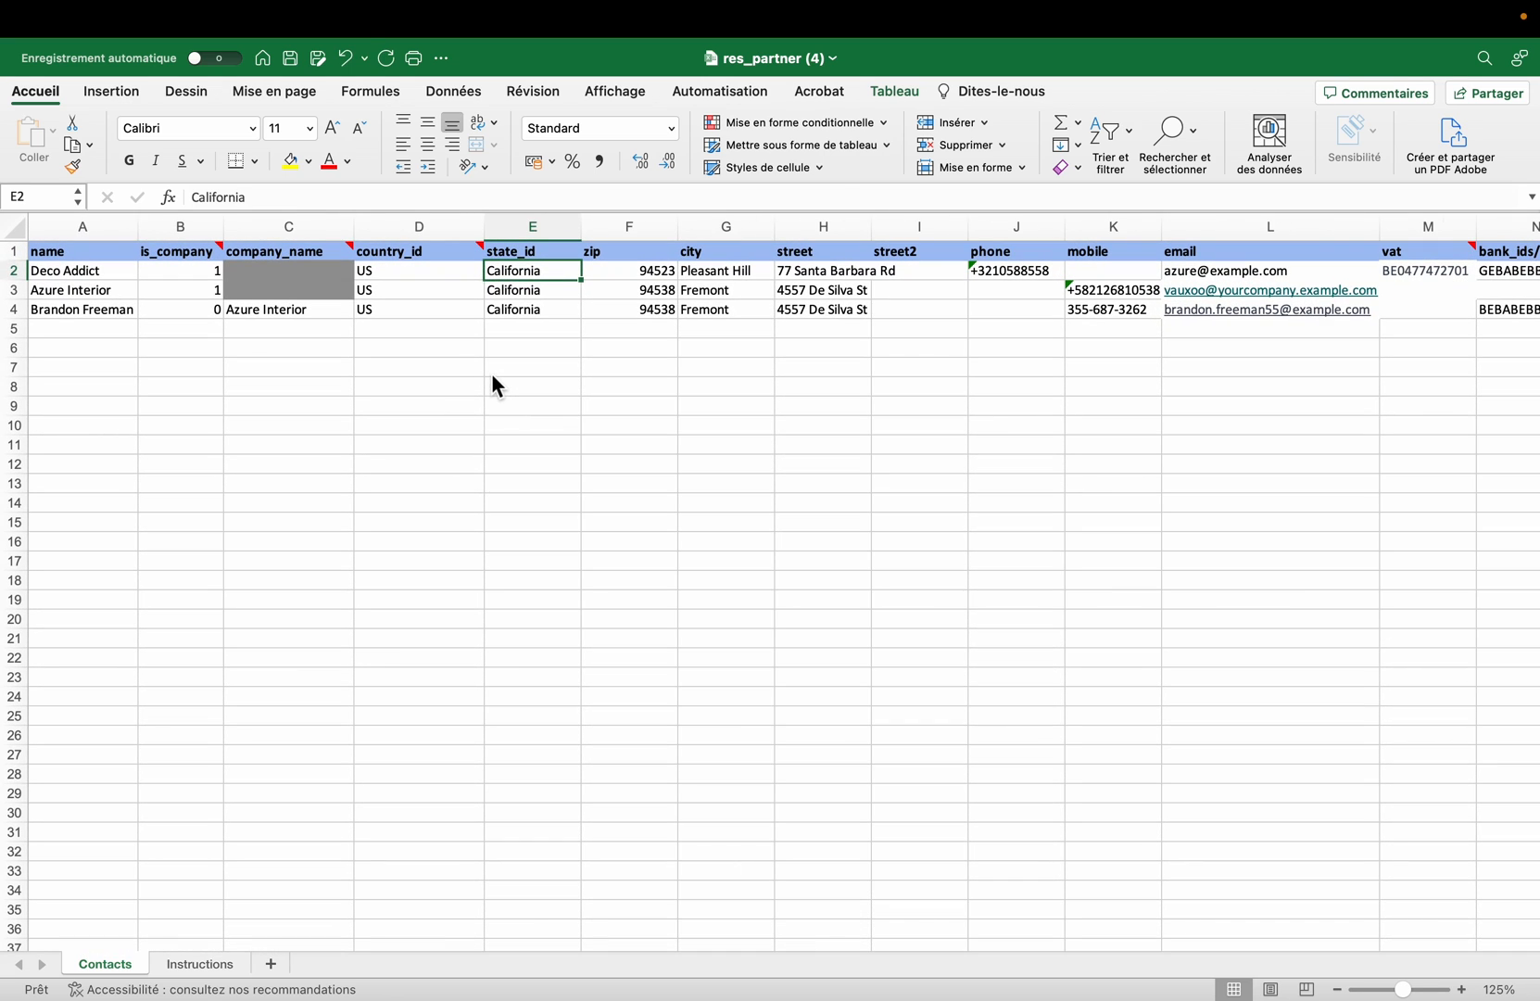
scroll(492, 376, right, 3)
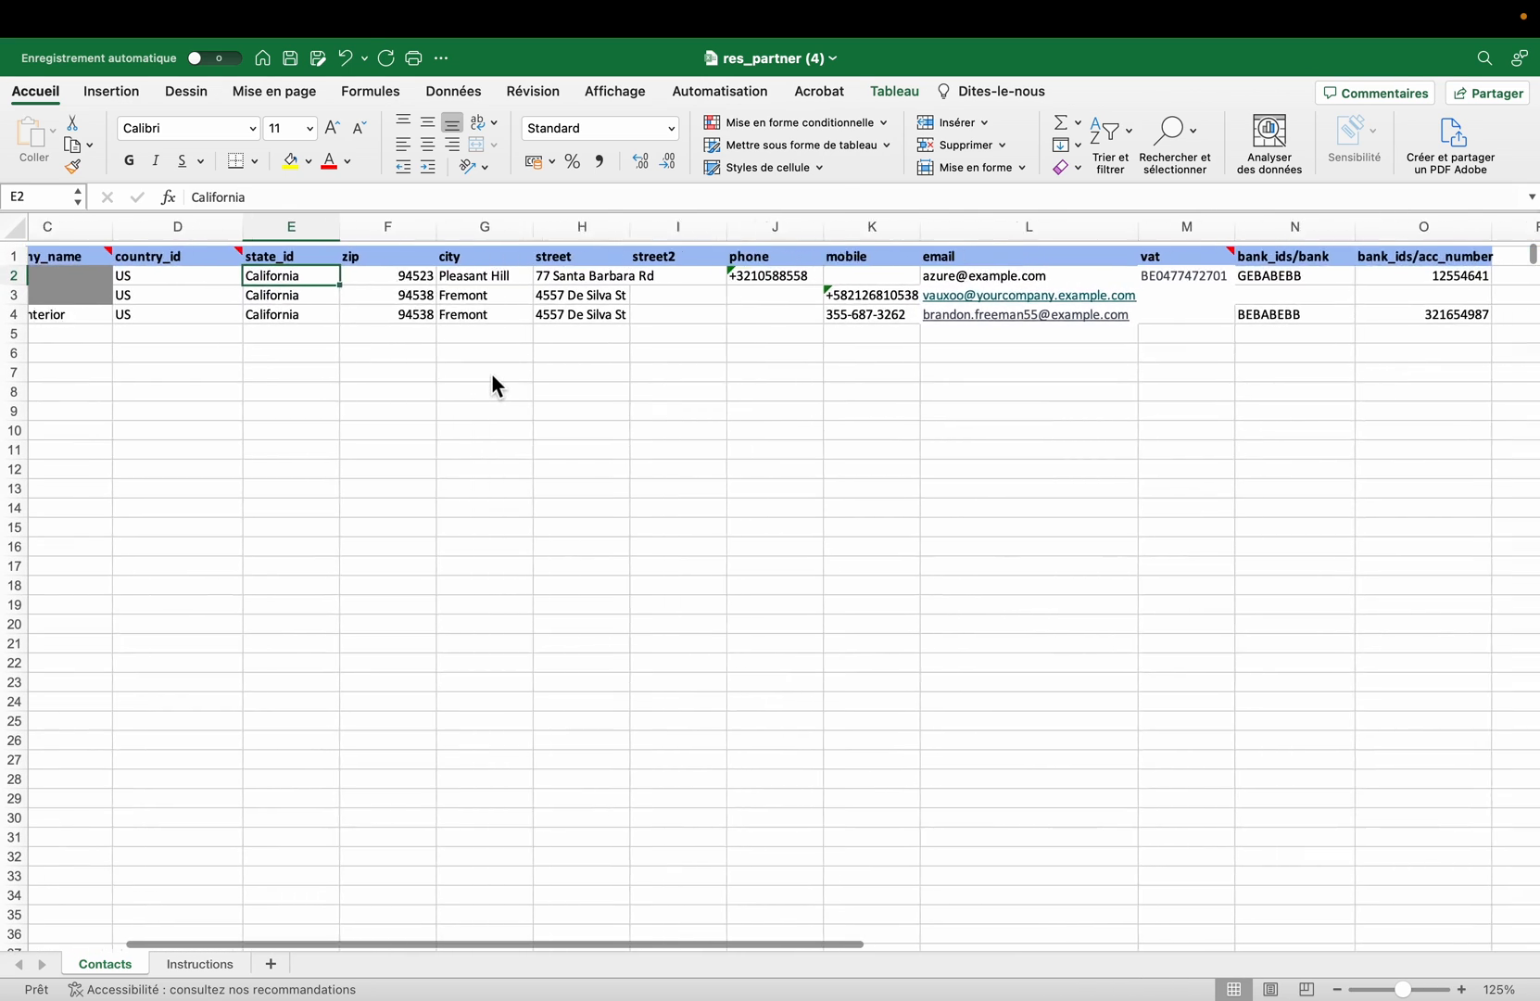
scroll(497, 385, left, 3)
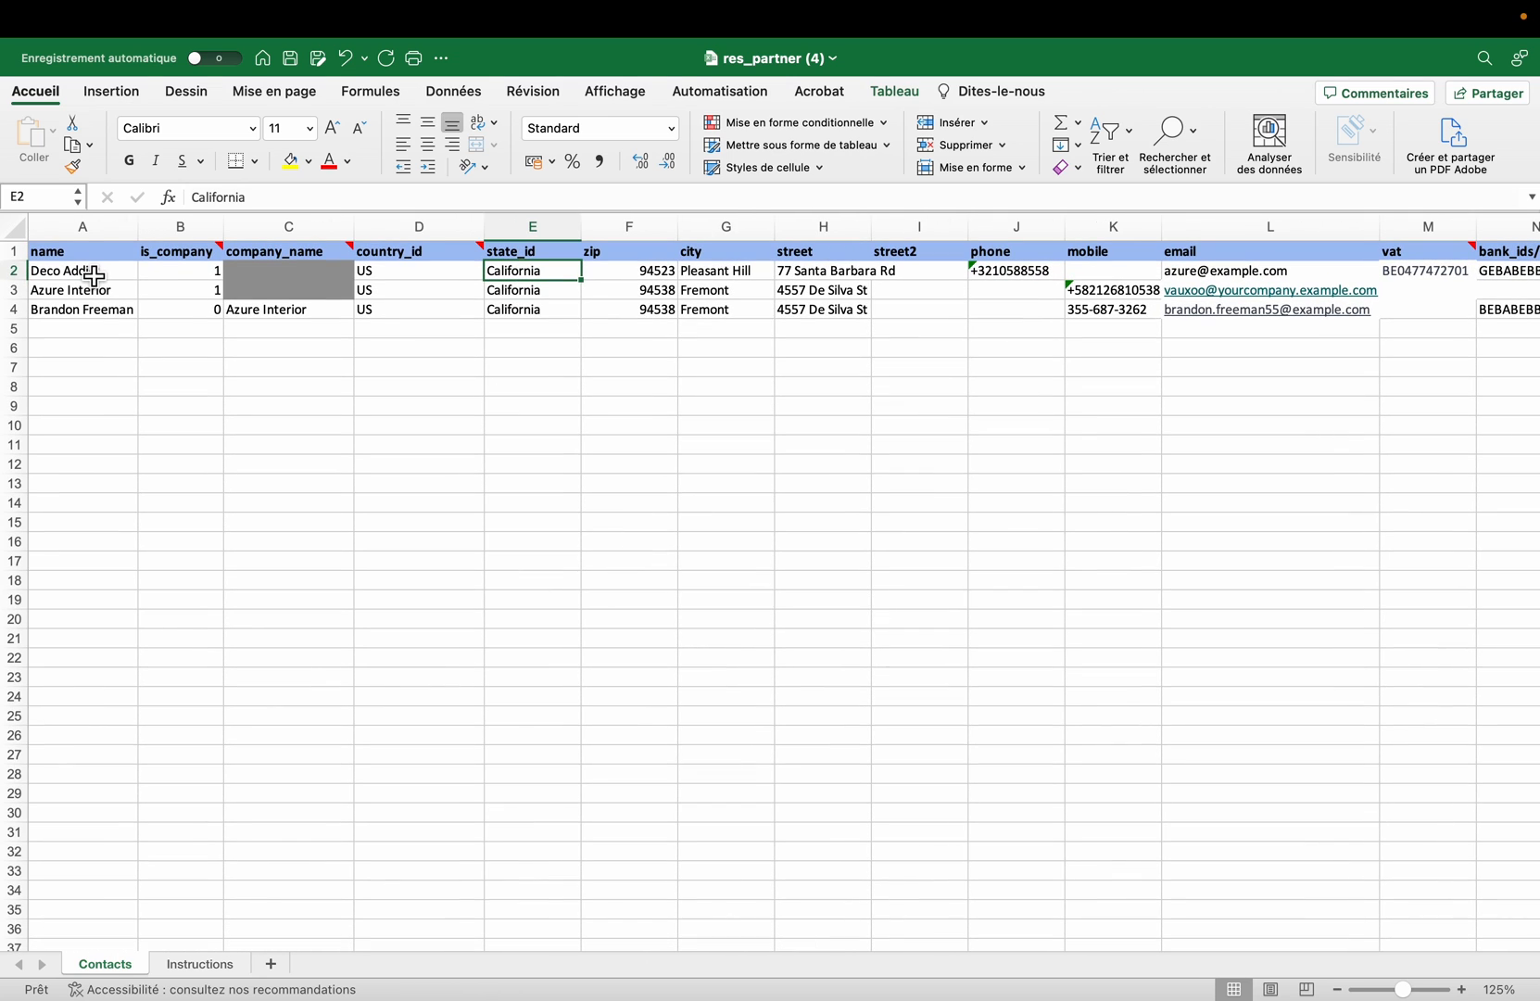
click(208, 278)
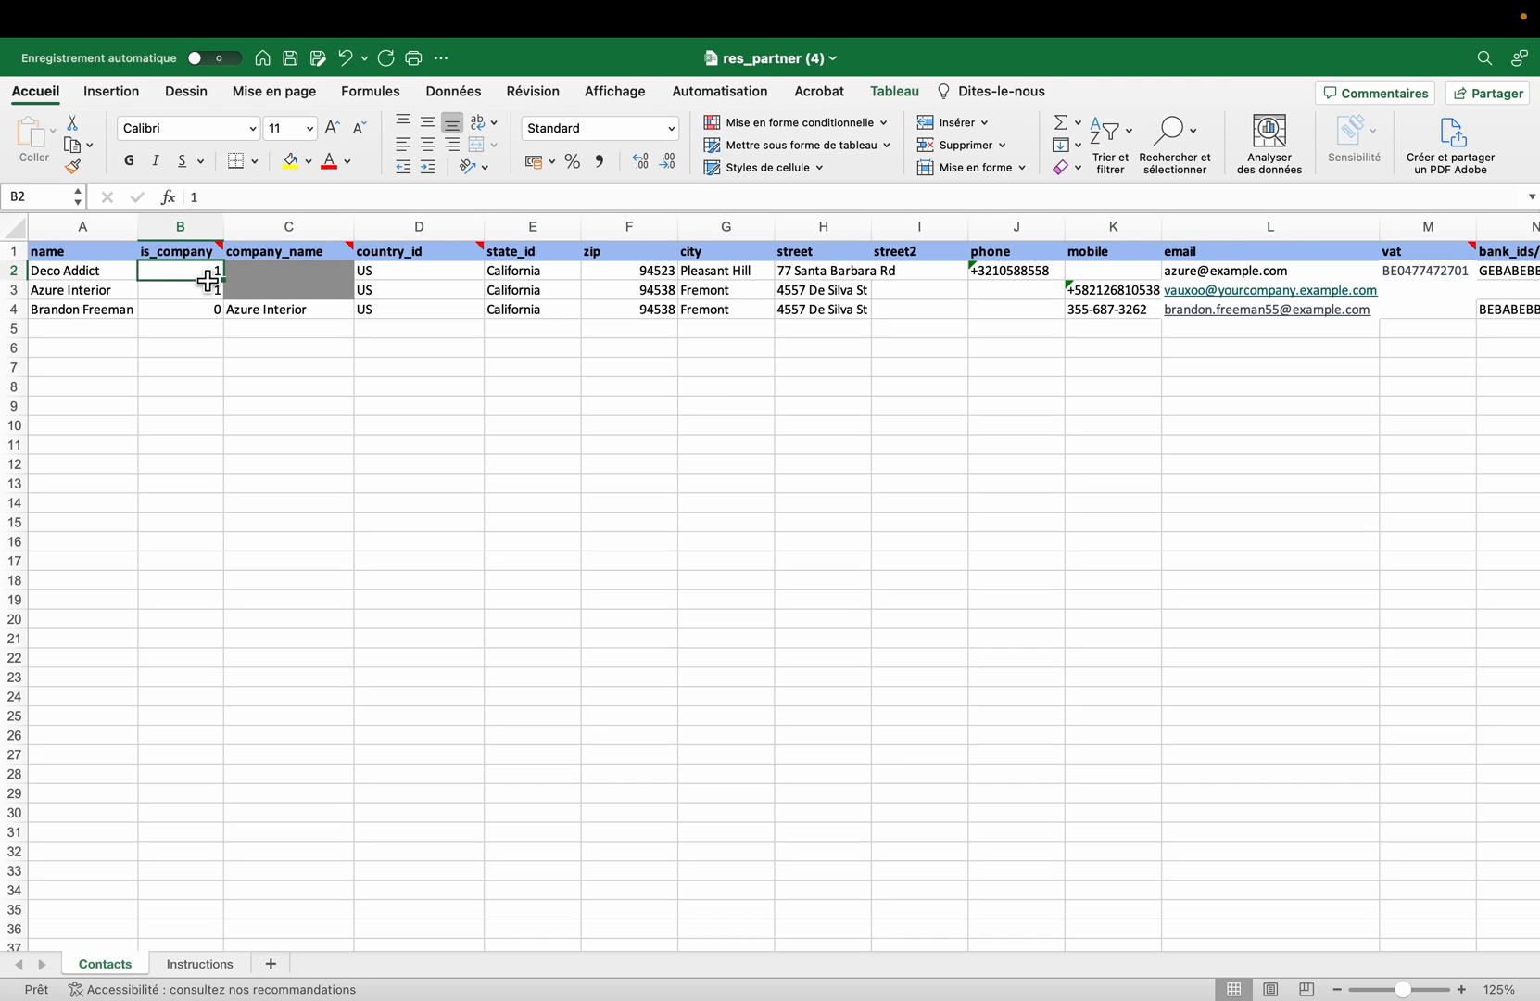
click(203, 319)
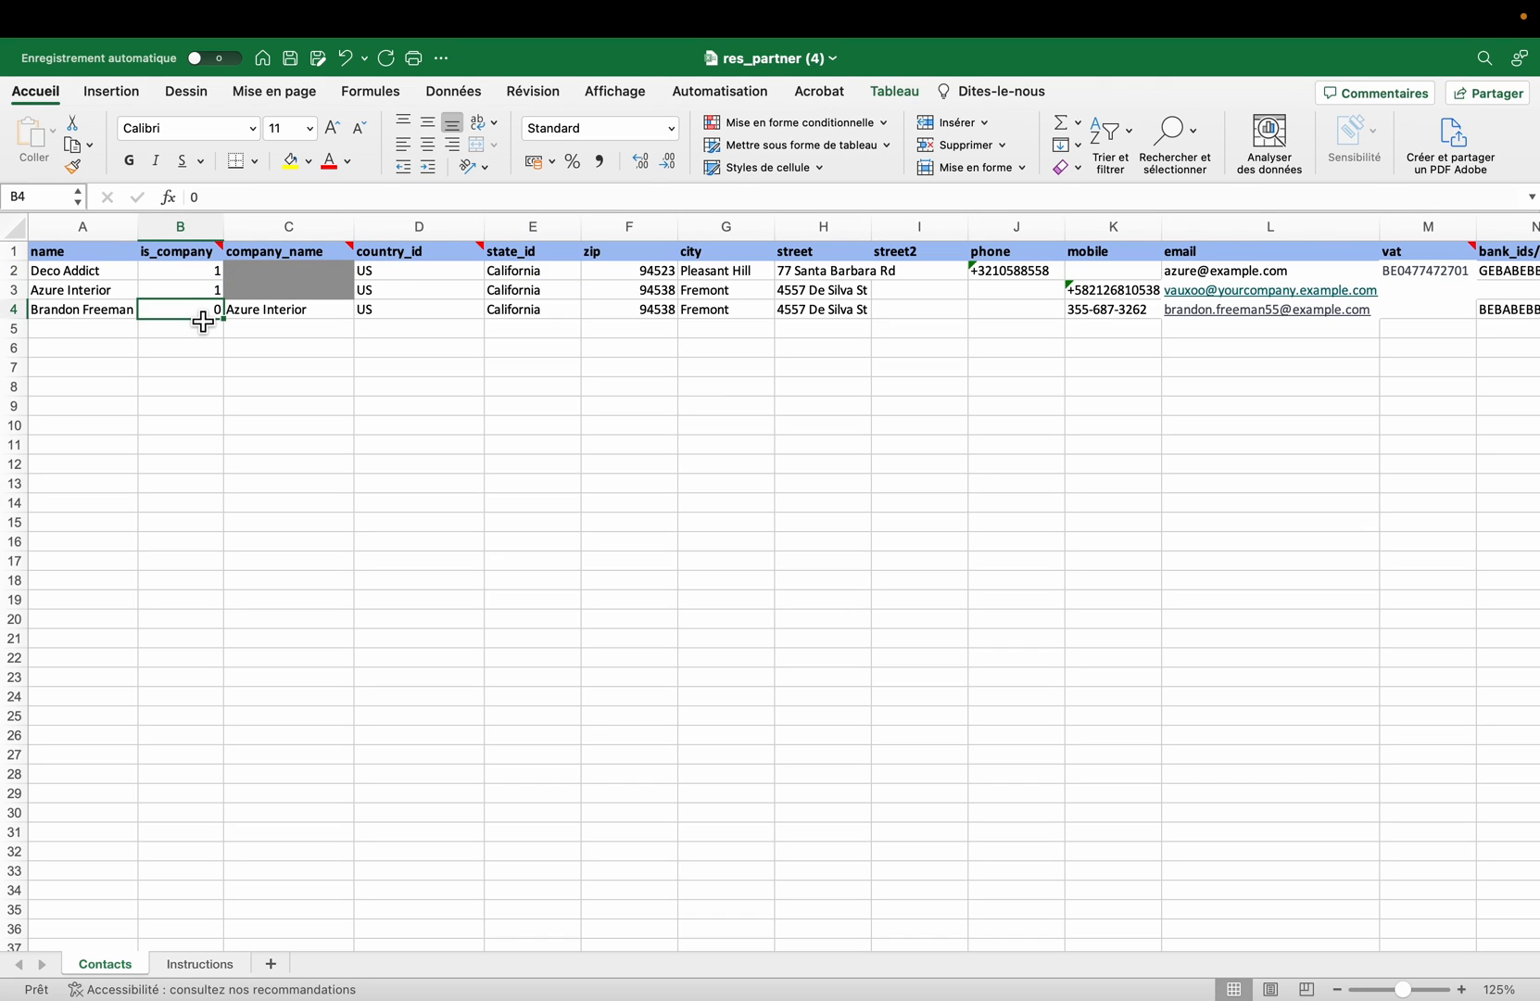
click(107, 317)
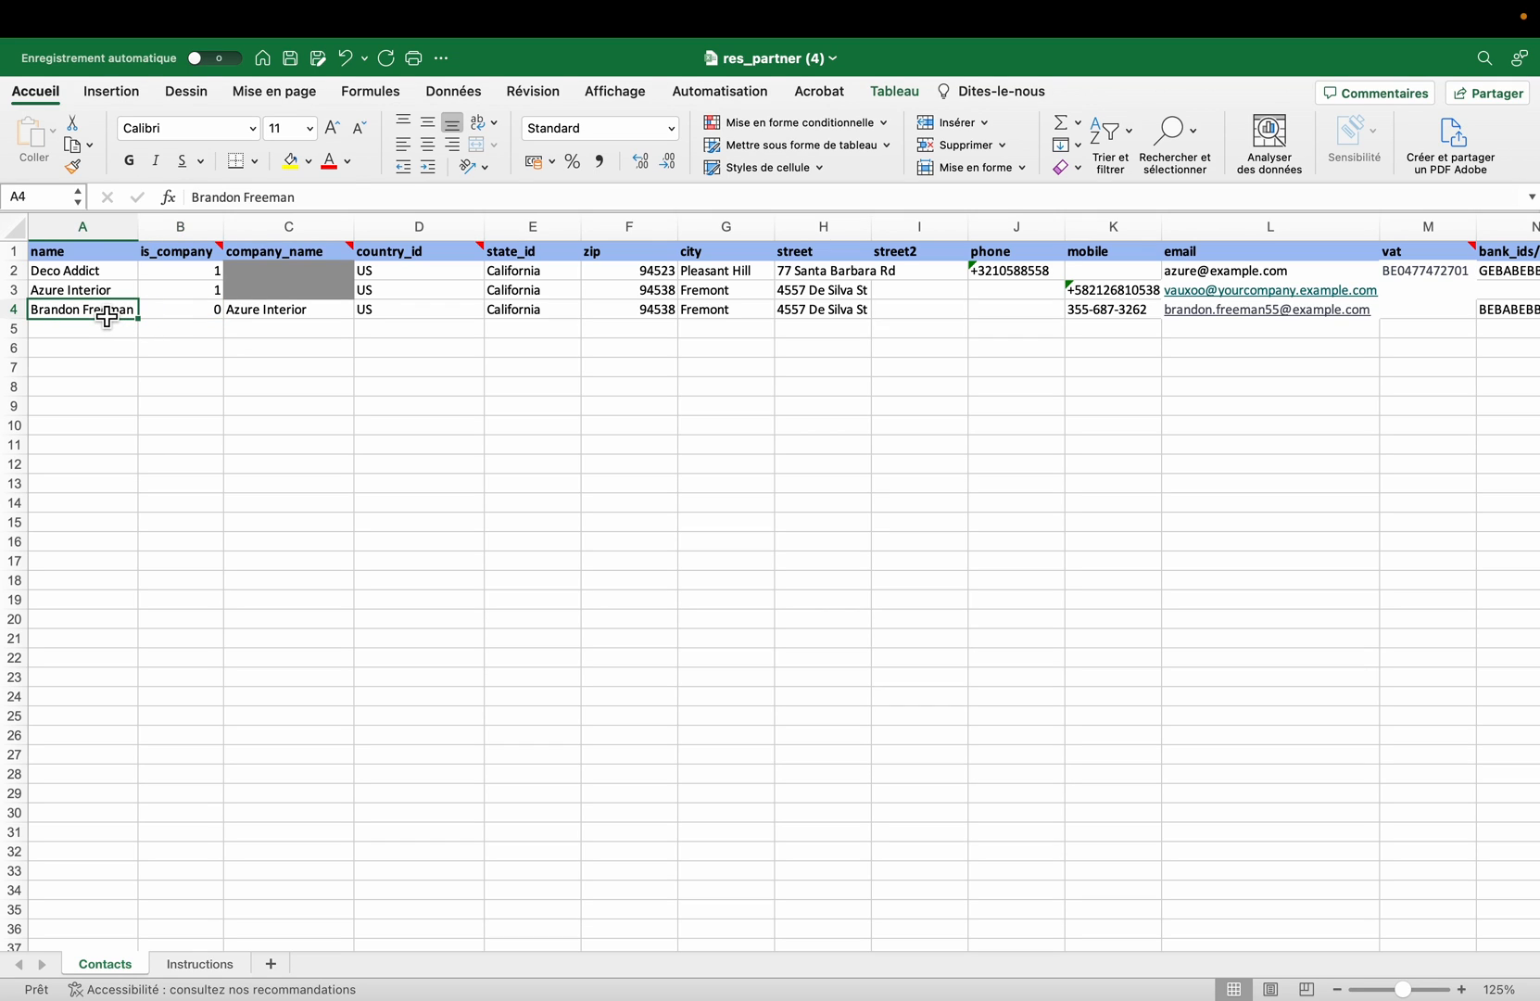
click(288, 319)
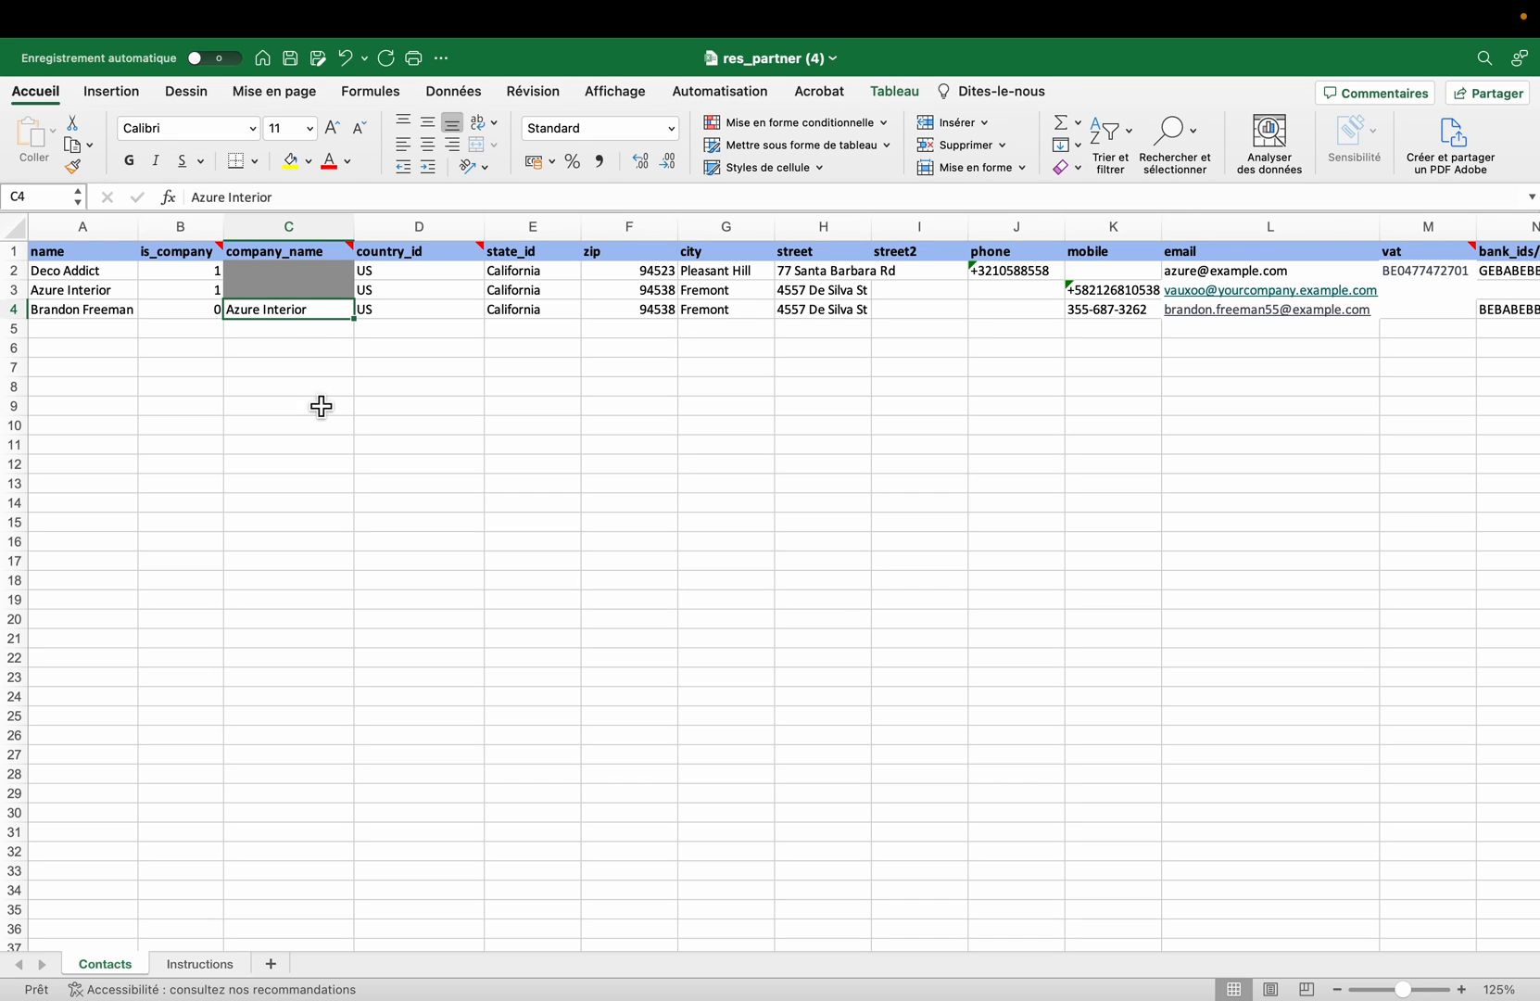
Step: Set country_id to BE in all three sample contact rows and select their email cells
click(432, 278)
text(BE)
click(413, 293)
text(BE)
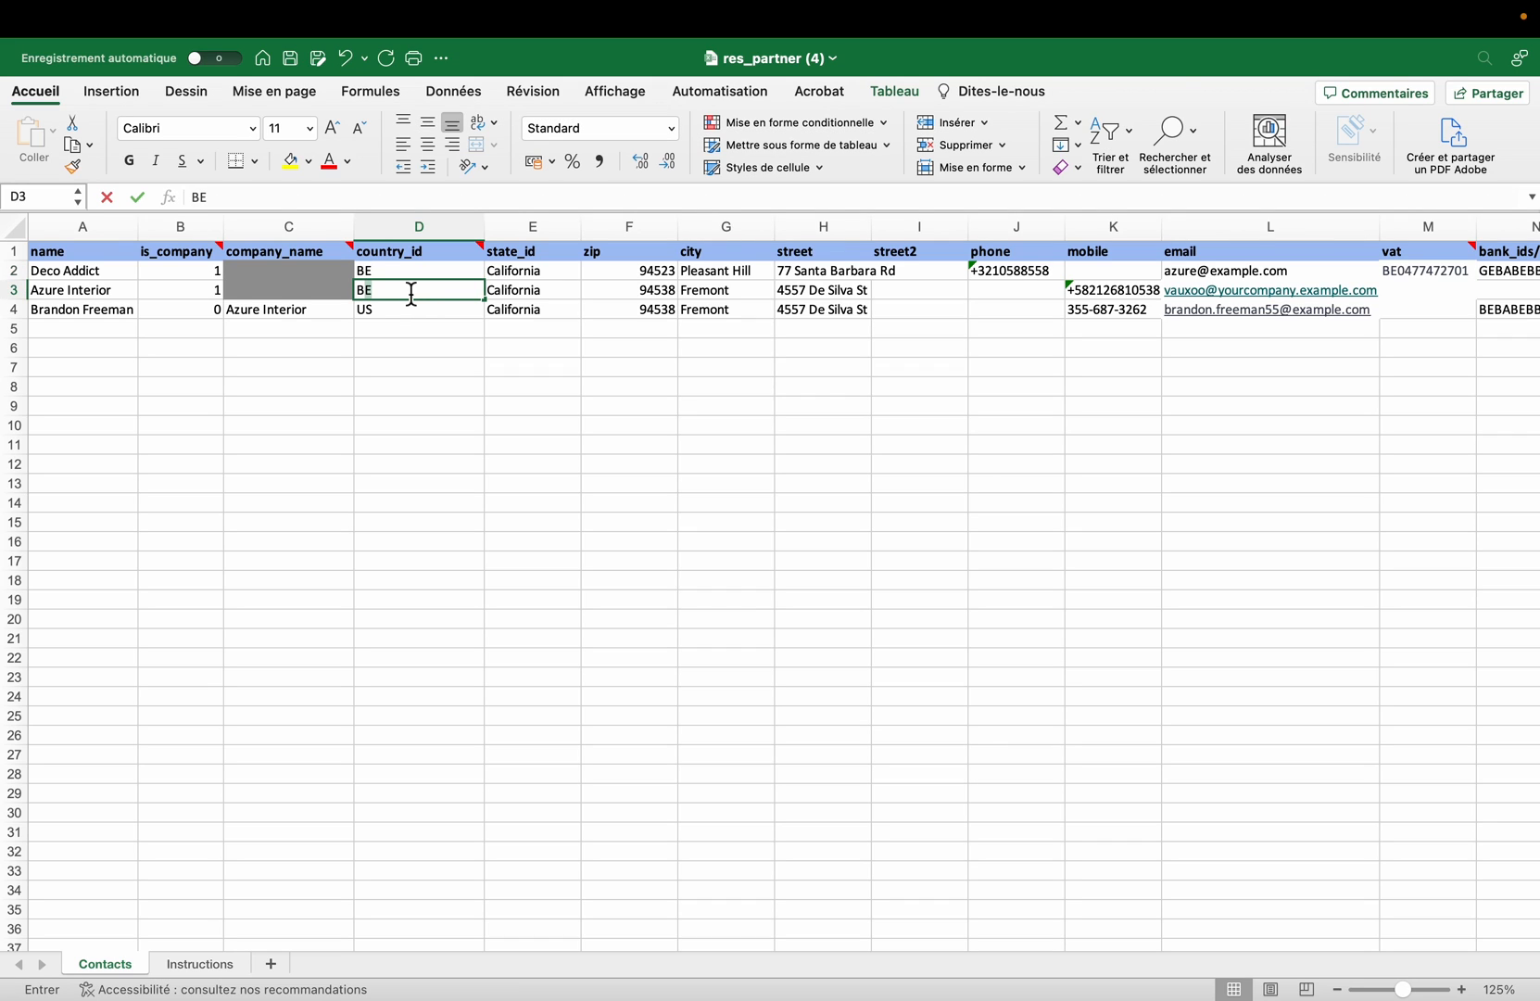
click(408, 314)
text(BE)
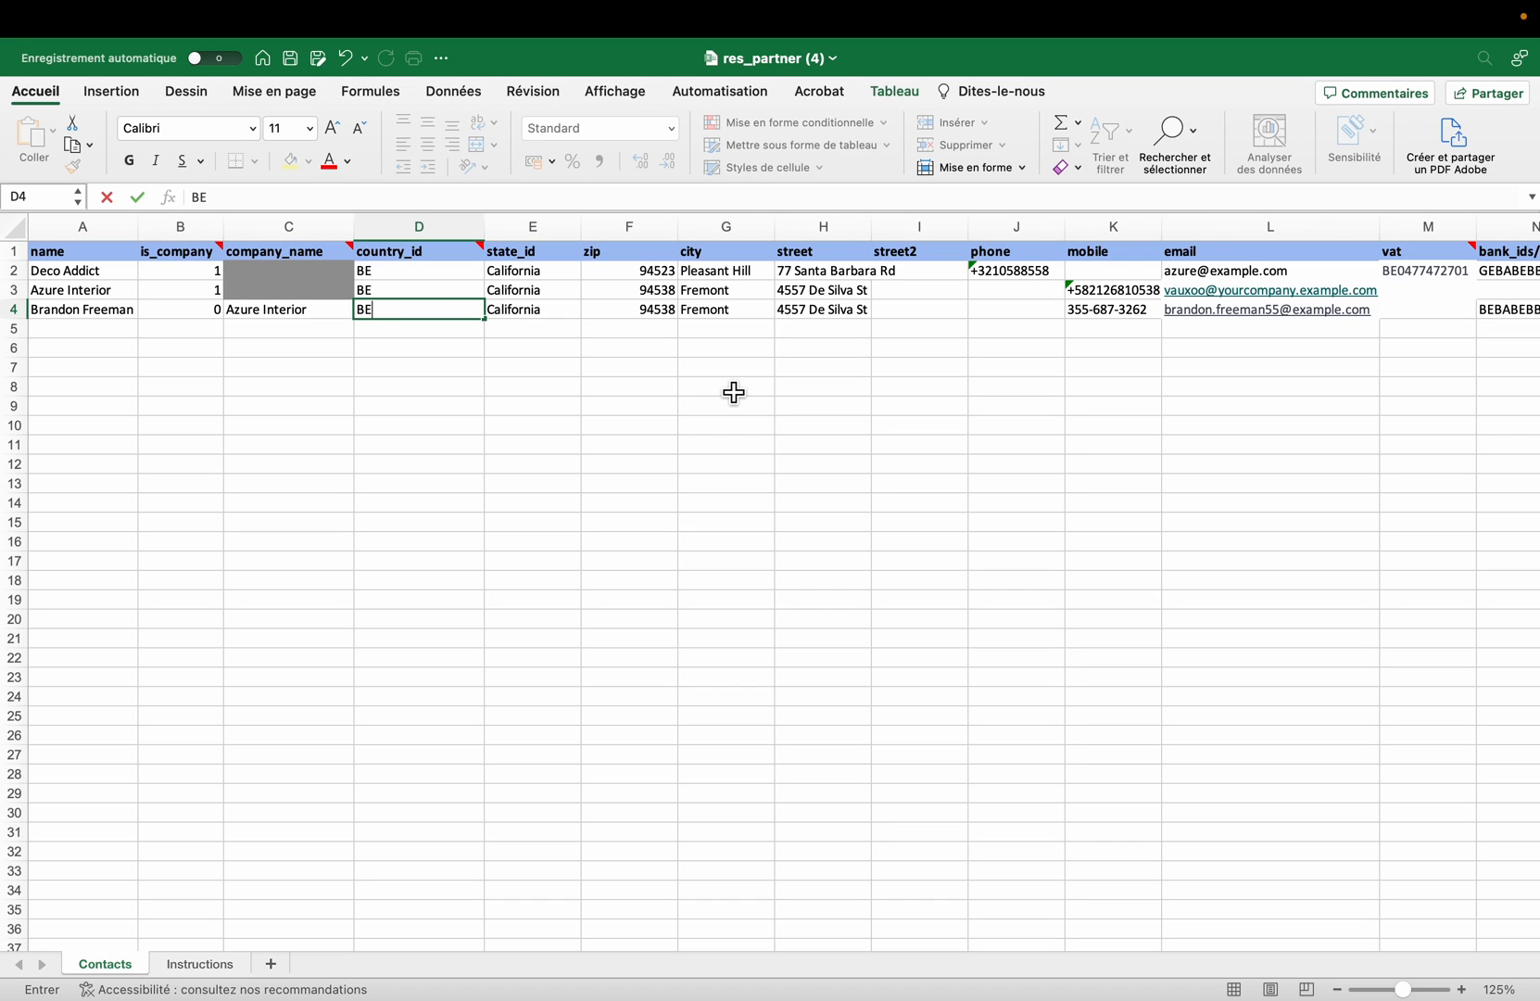
scroll(733, 392, right, 2)
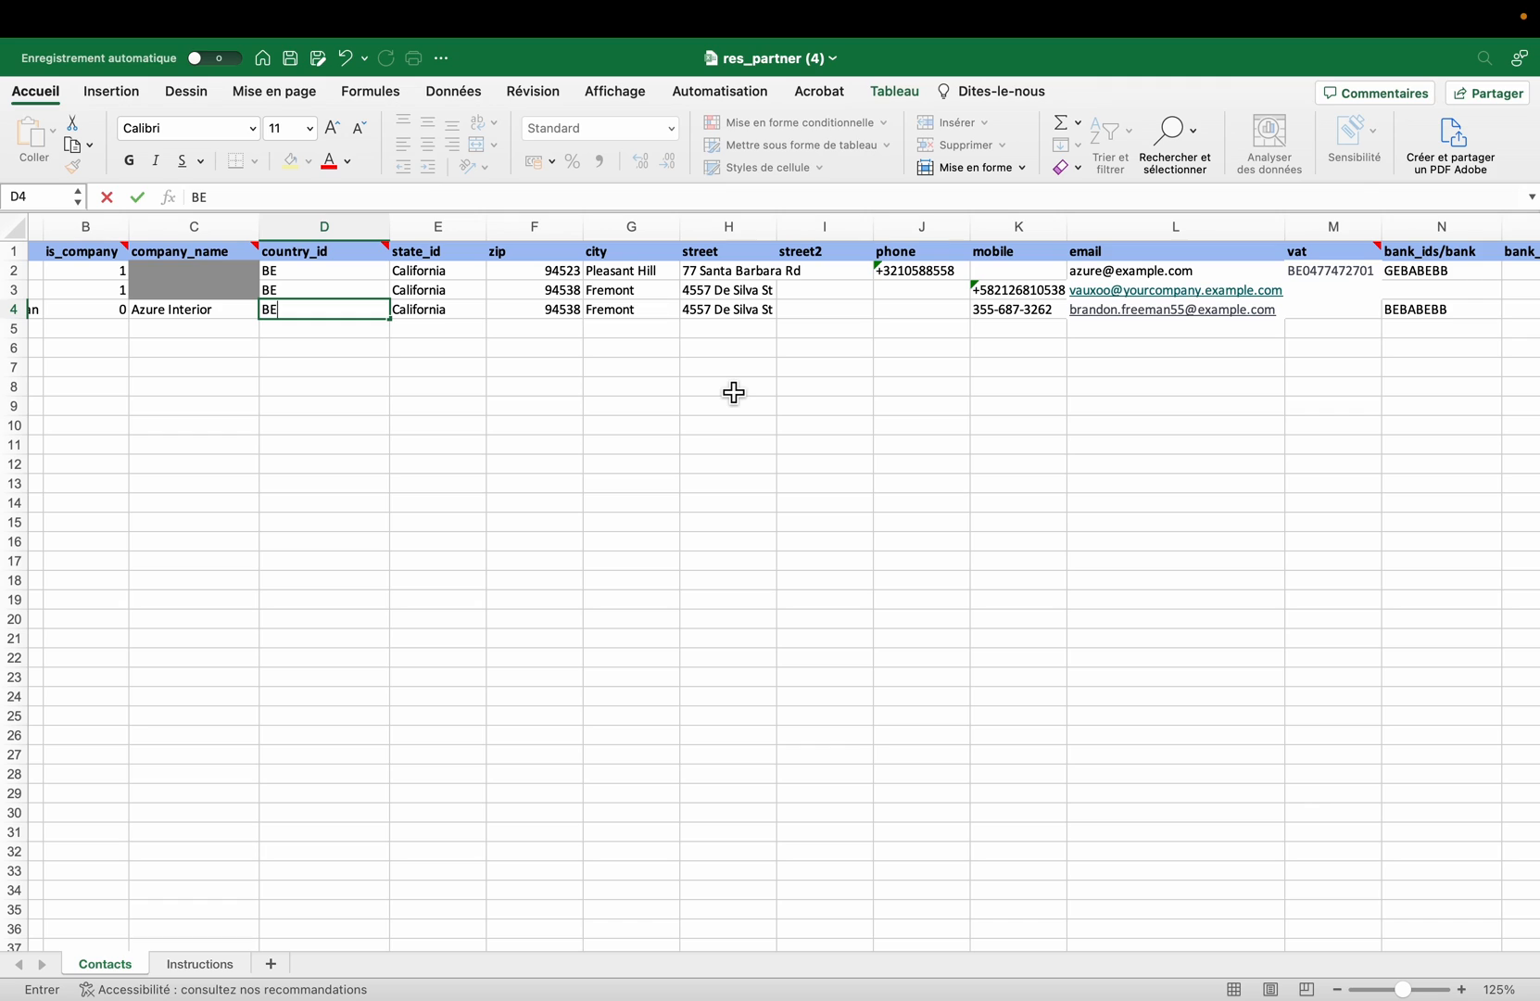
drag(1214, 271, 1219, 319)
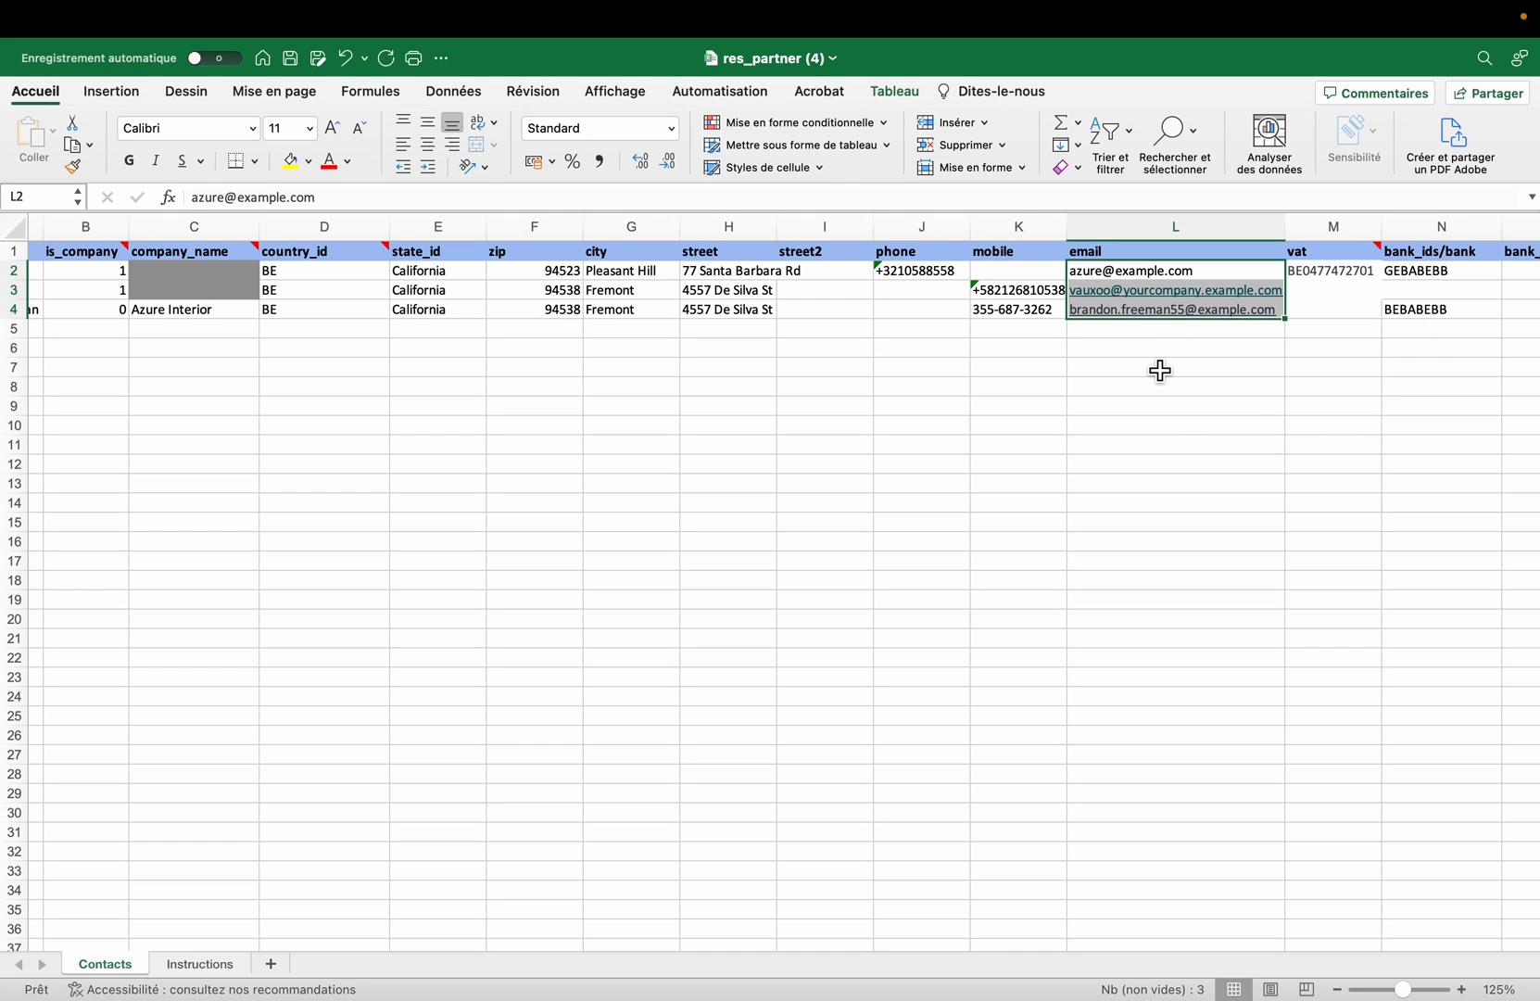
Step: Switch to Odoo in the browser and open the record import page for Email Marketing's mailing list contacts
click(1205, 361)
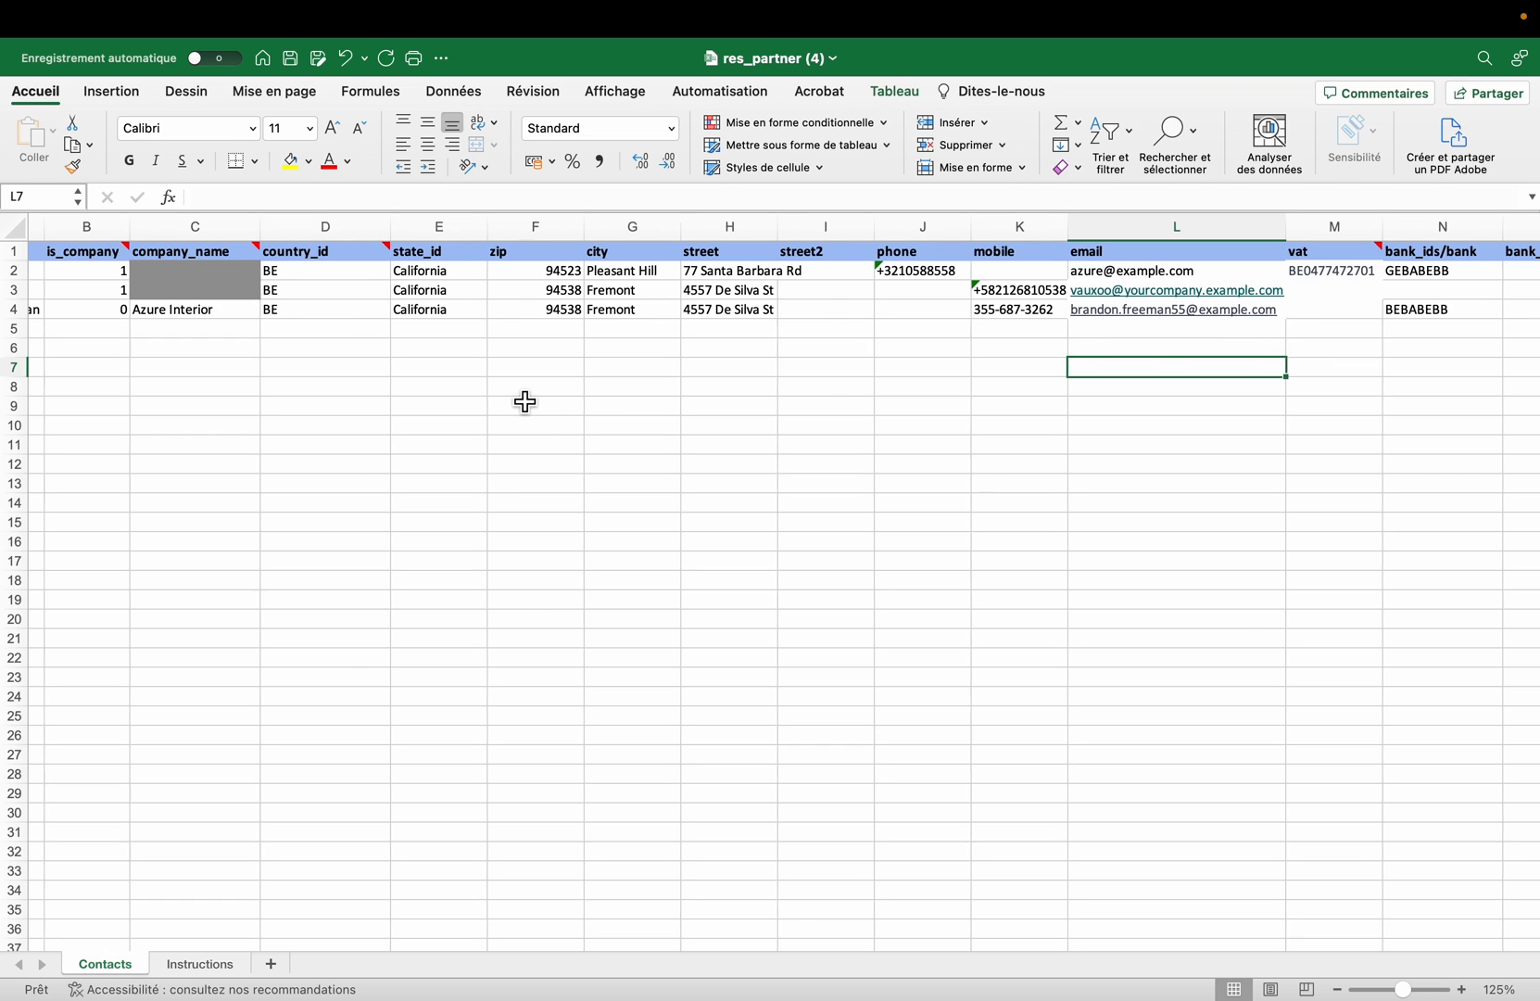
scroll(525, 401, left, 3)
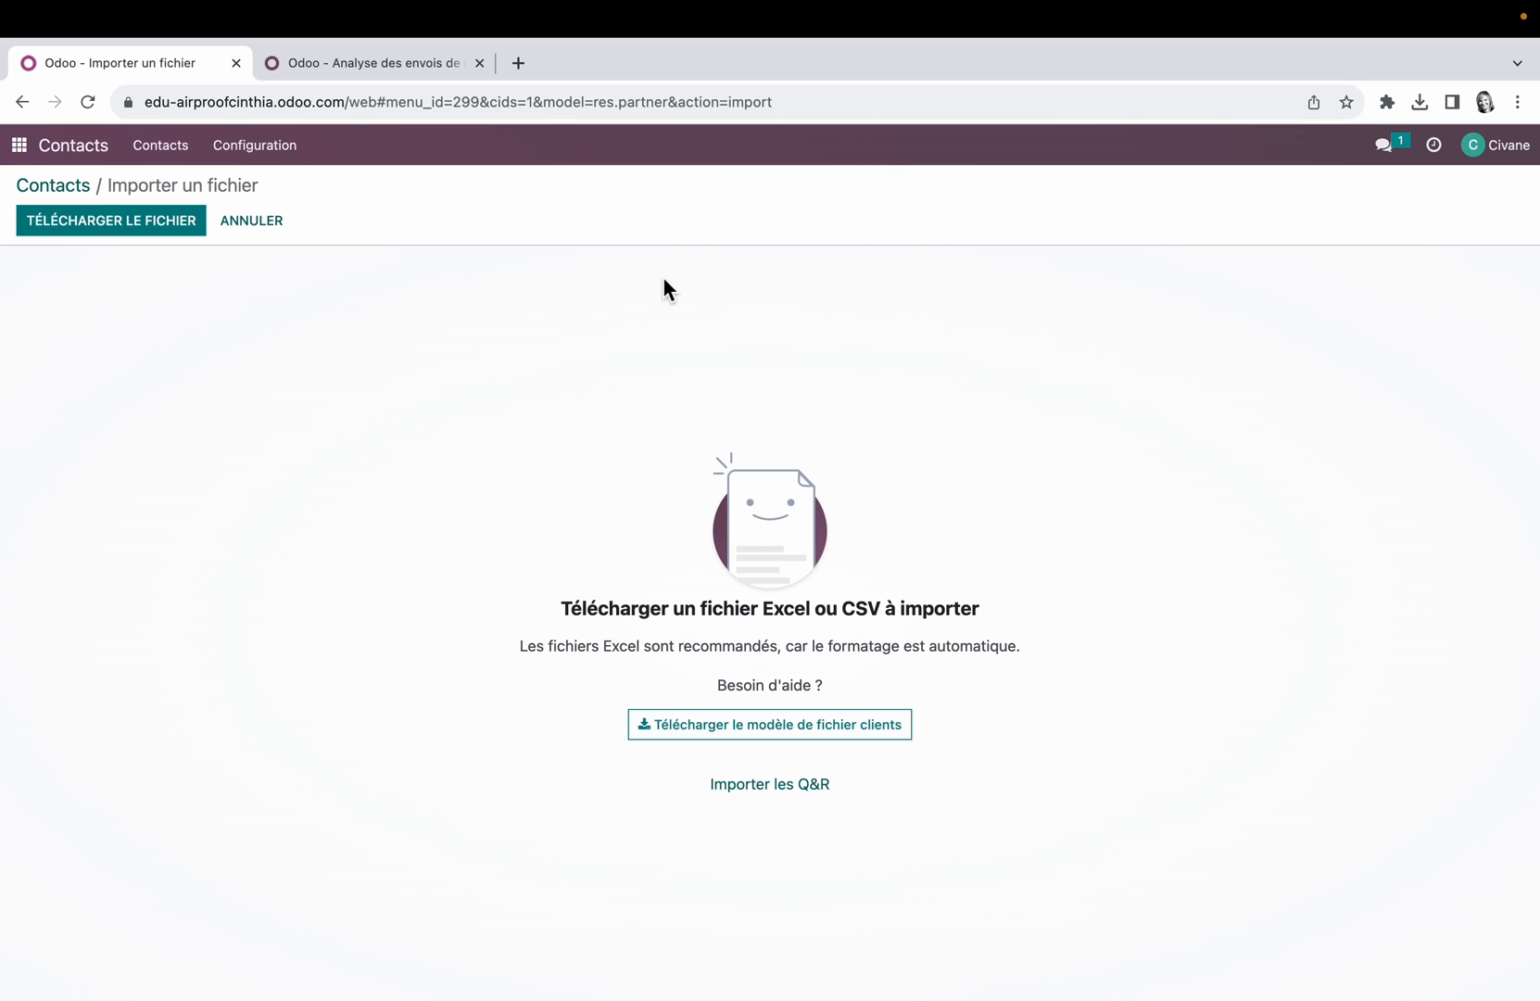
click(35, 148)
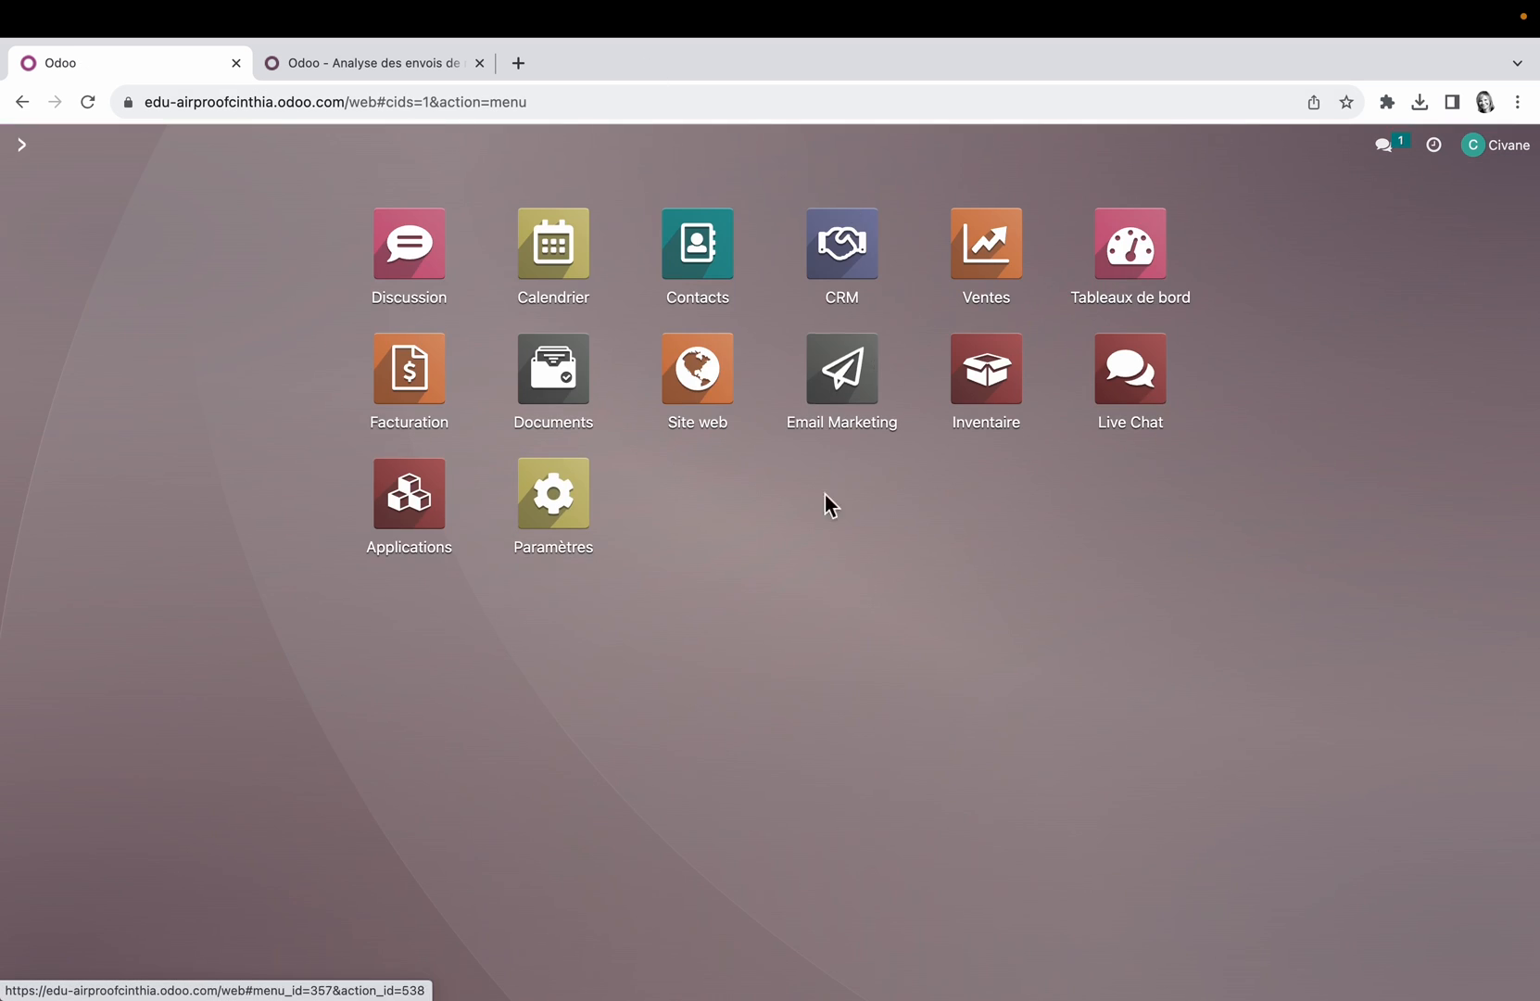
click(848, 339)
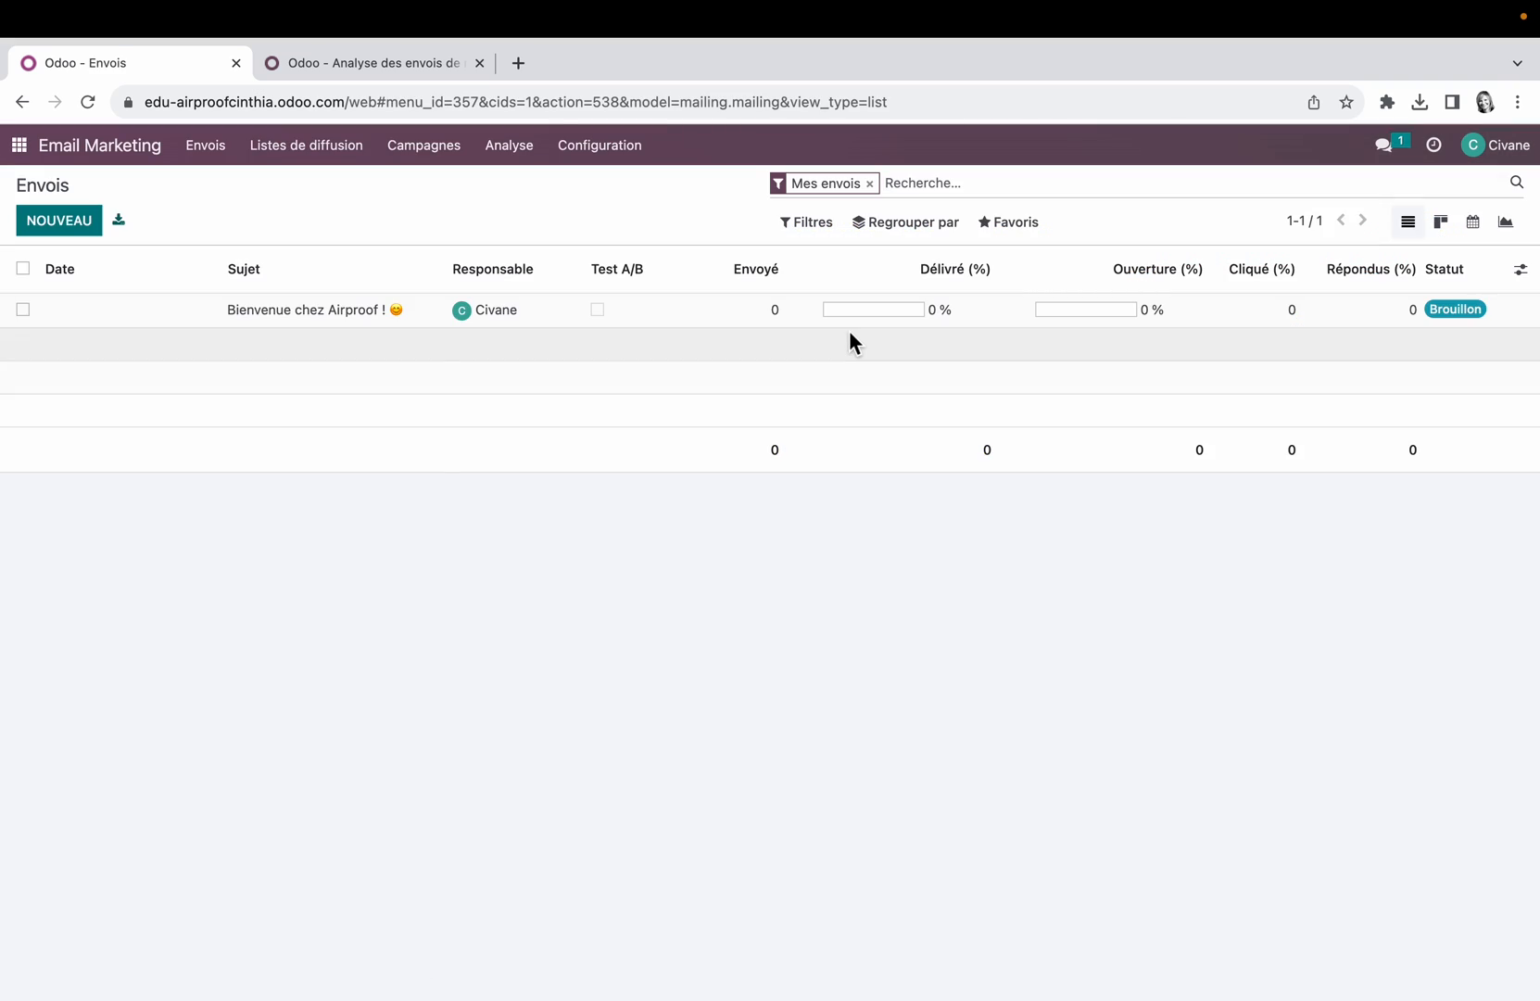
click(341, 153)
click(347, 223)
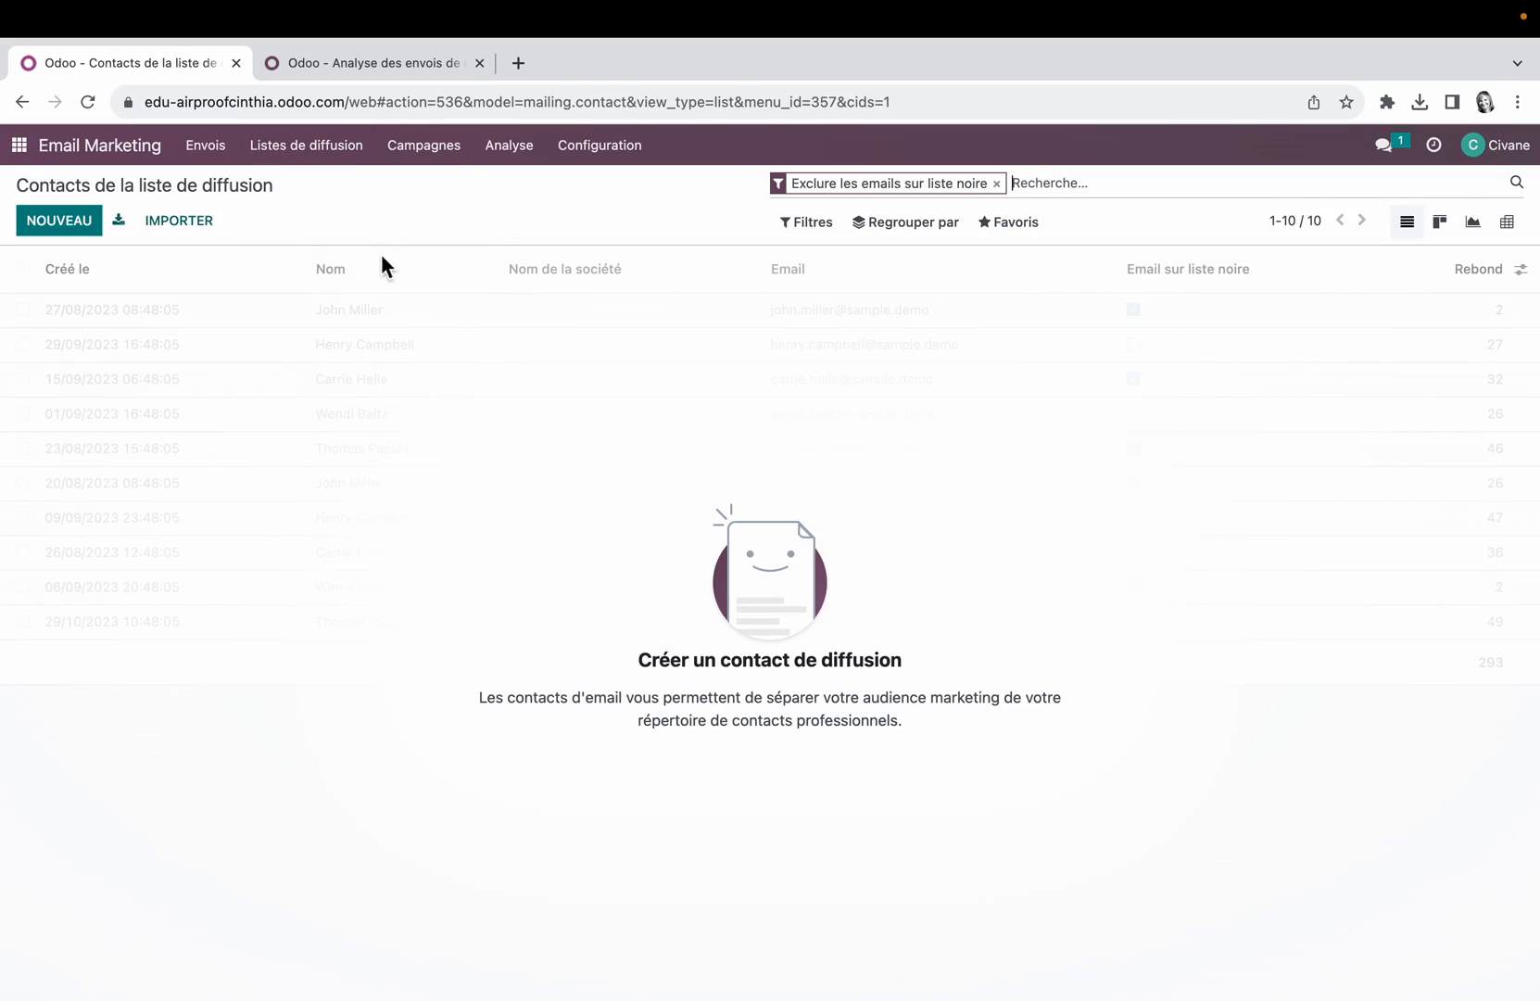
click(1019, 232)
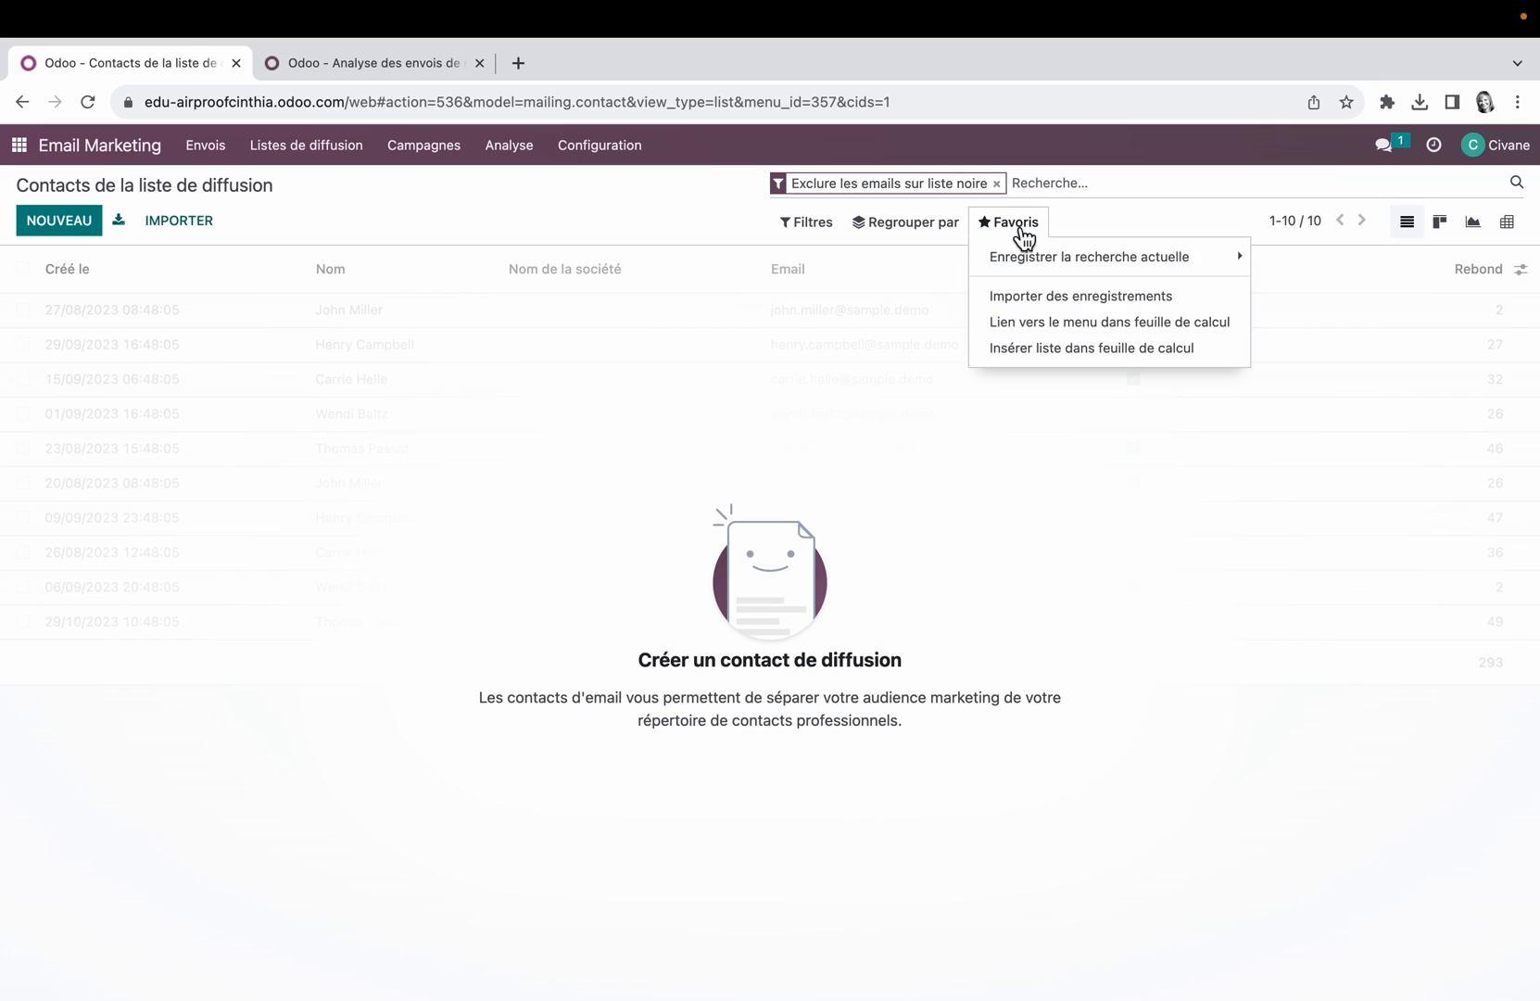
click(1032, 296)
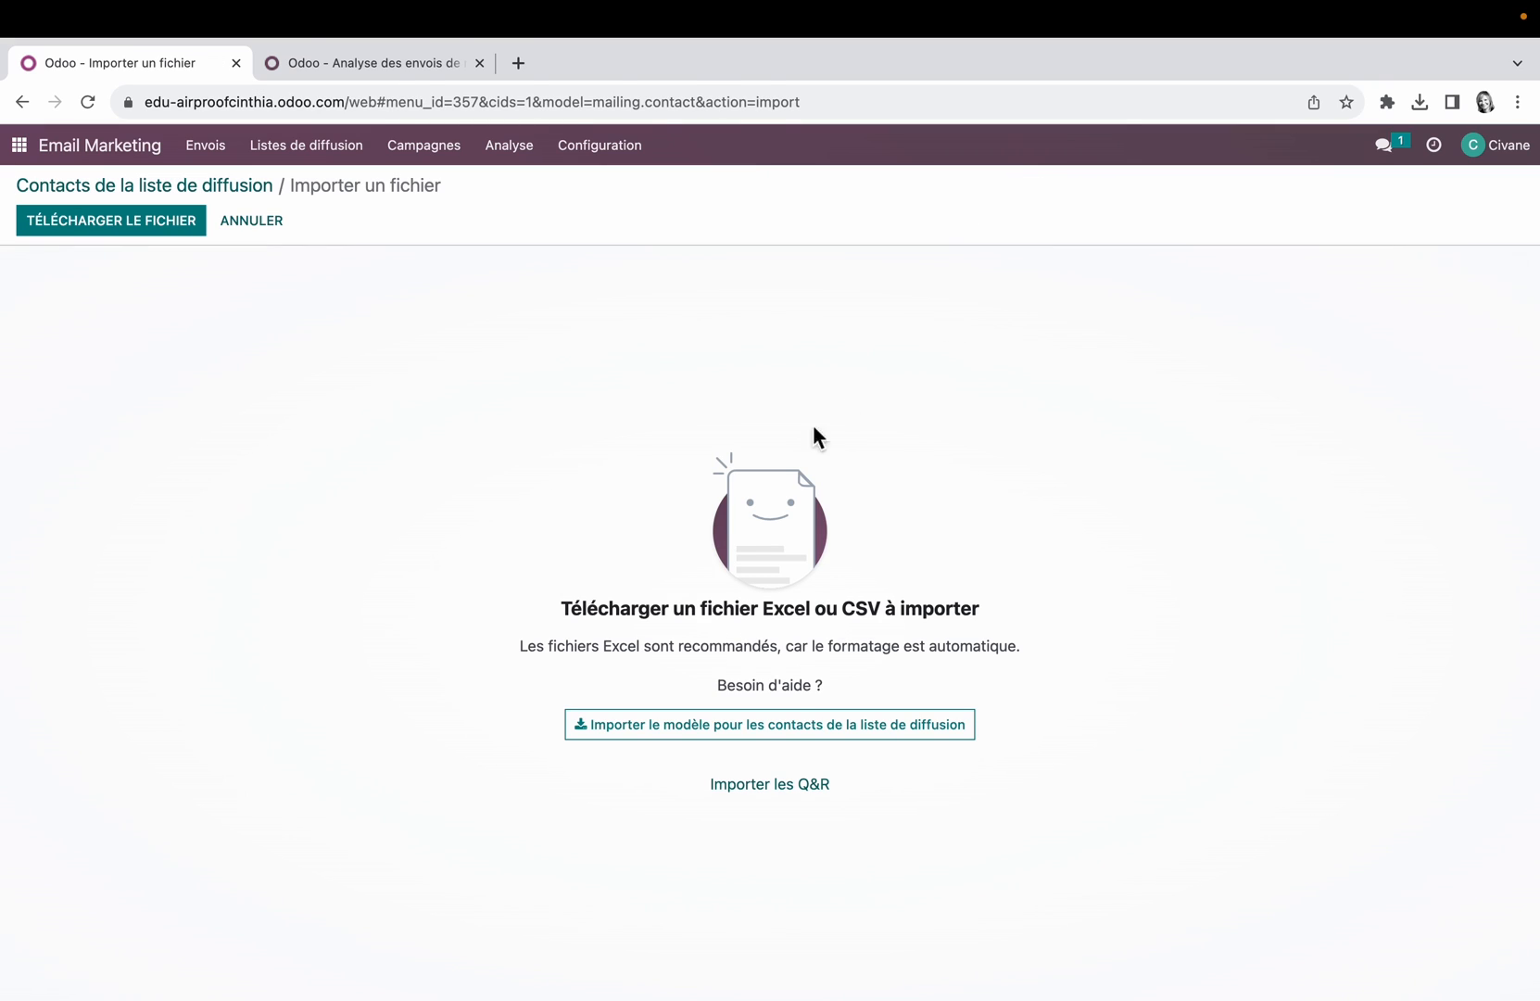
Step: Load the file res_partner (3).xlsx, test the field mapping and import its contacts
click(111, 220)
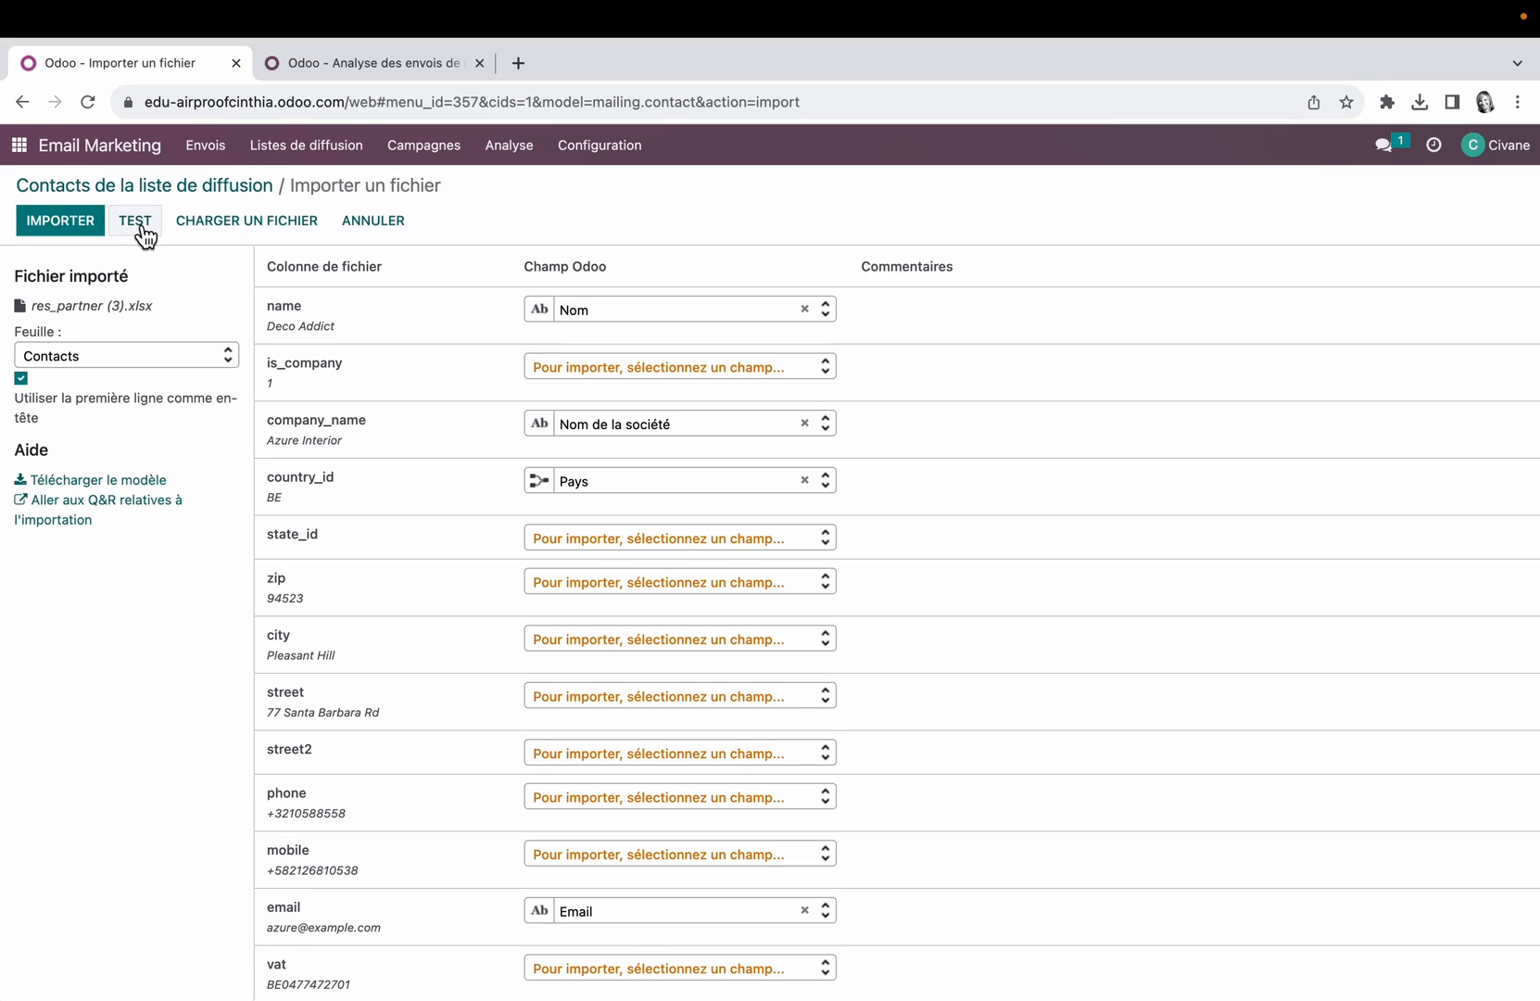
click(137, 223)
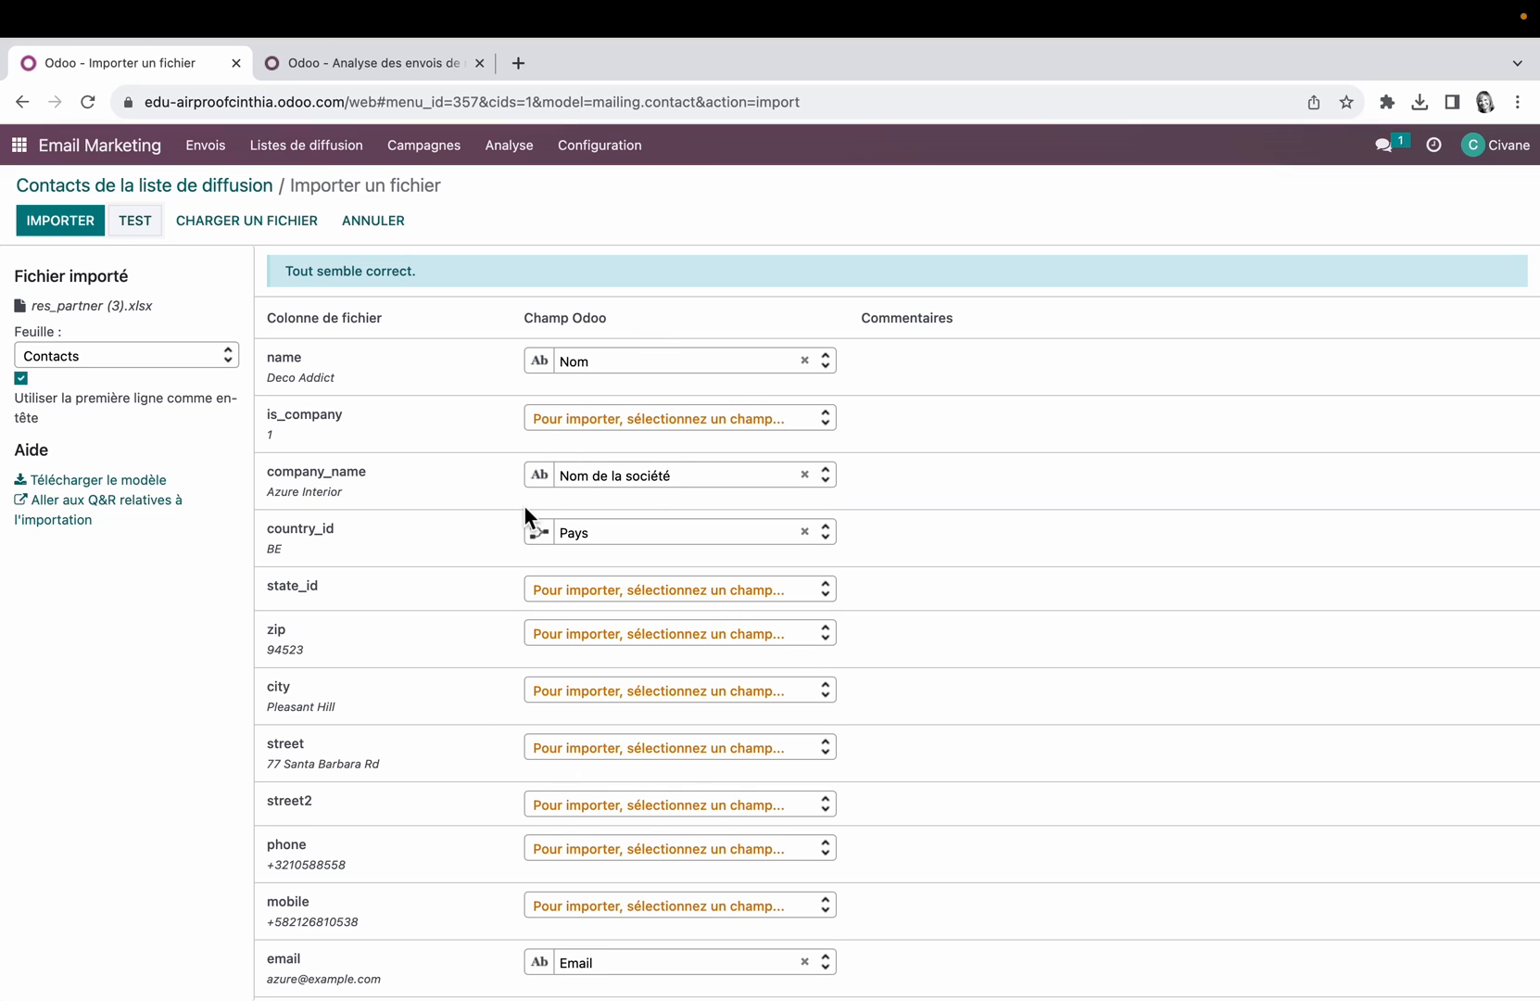
click(63, 225)
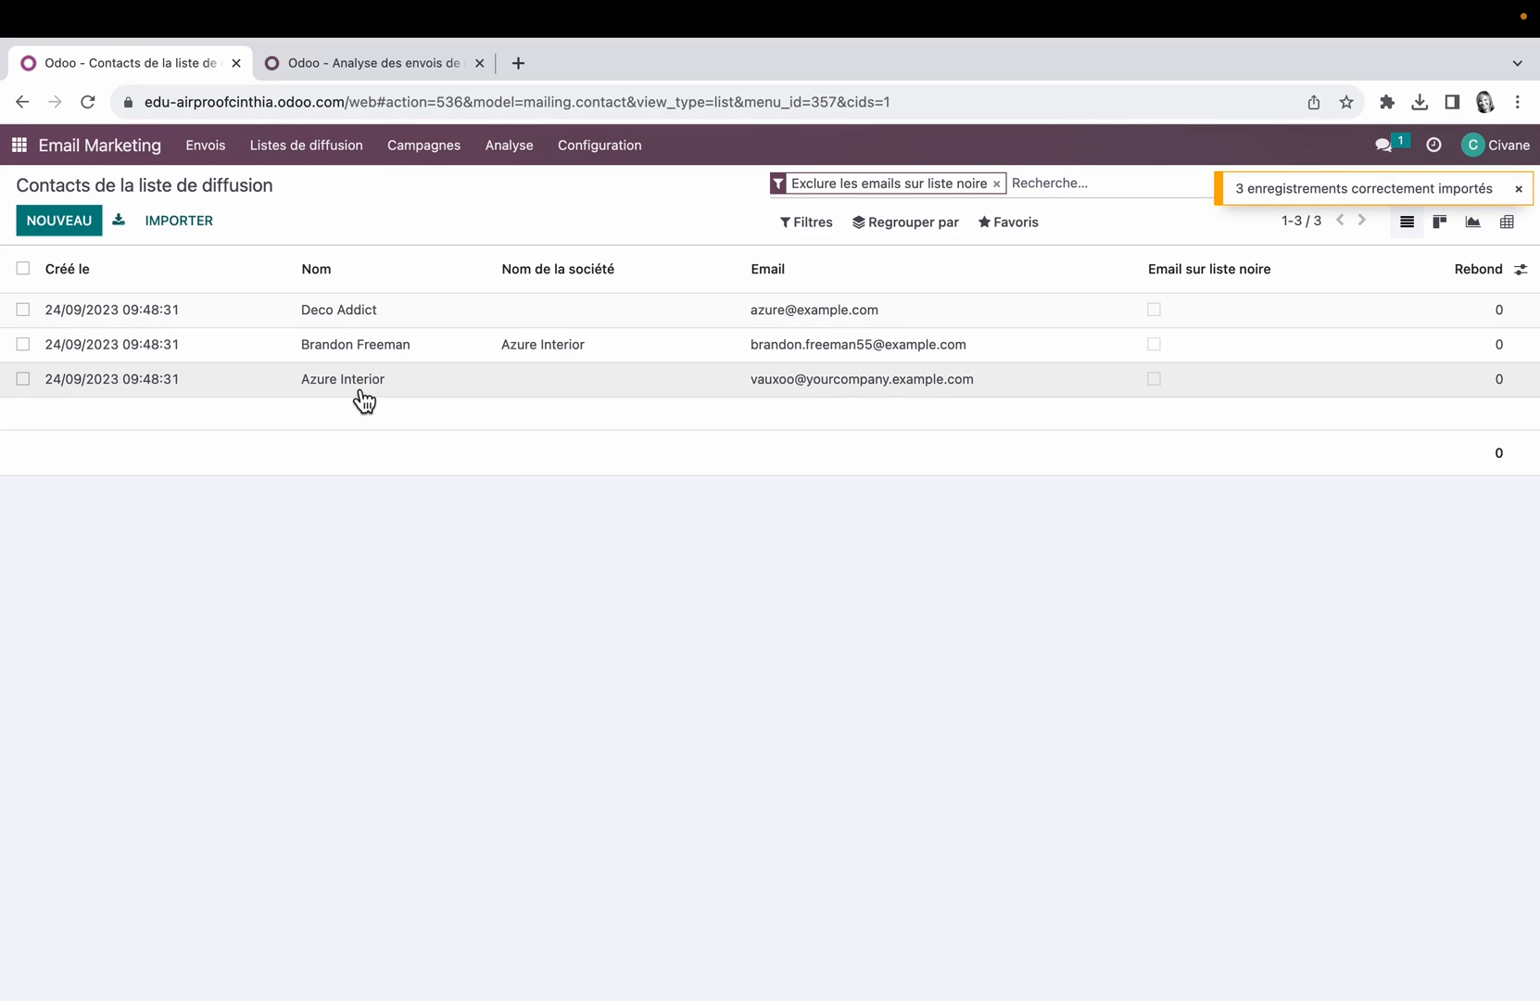
Step: Show the Listes de diffusion column in the list of mailing contacts
click(1521, 270)
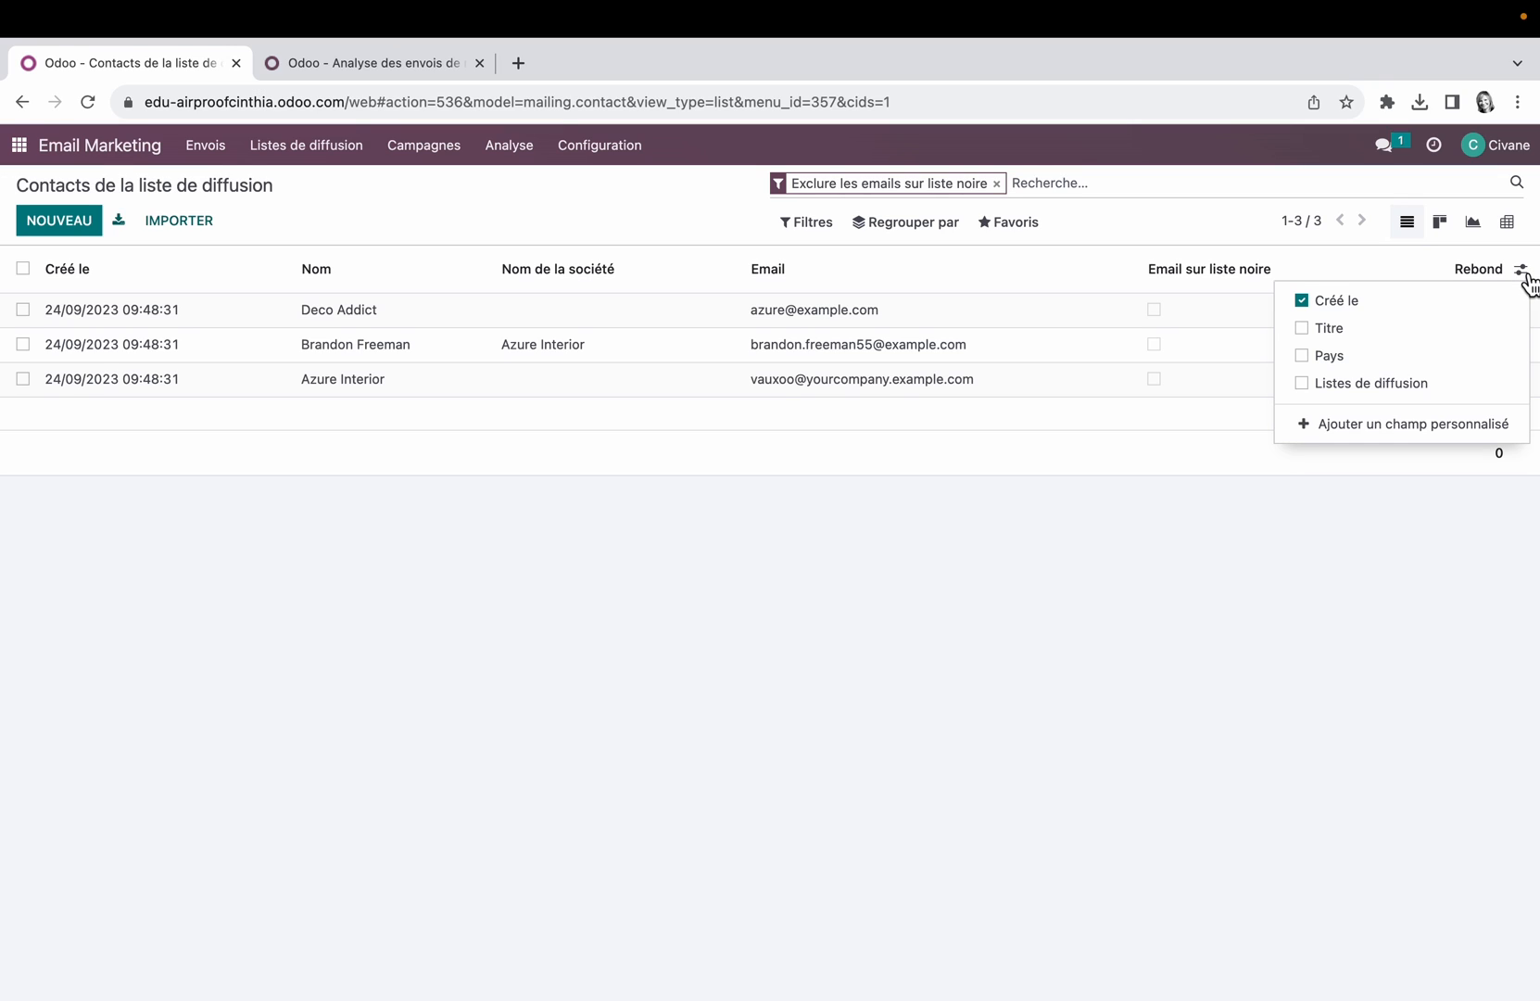
click(1321, 387)
click(1182, 625)
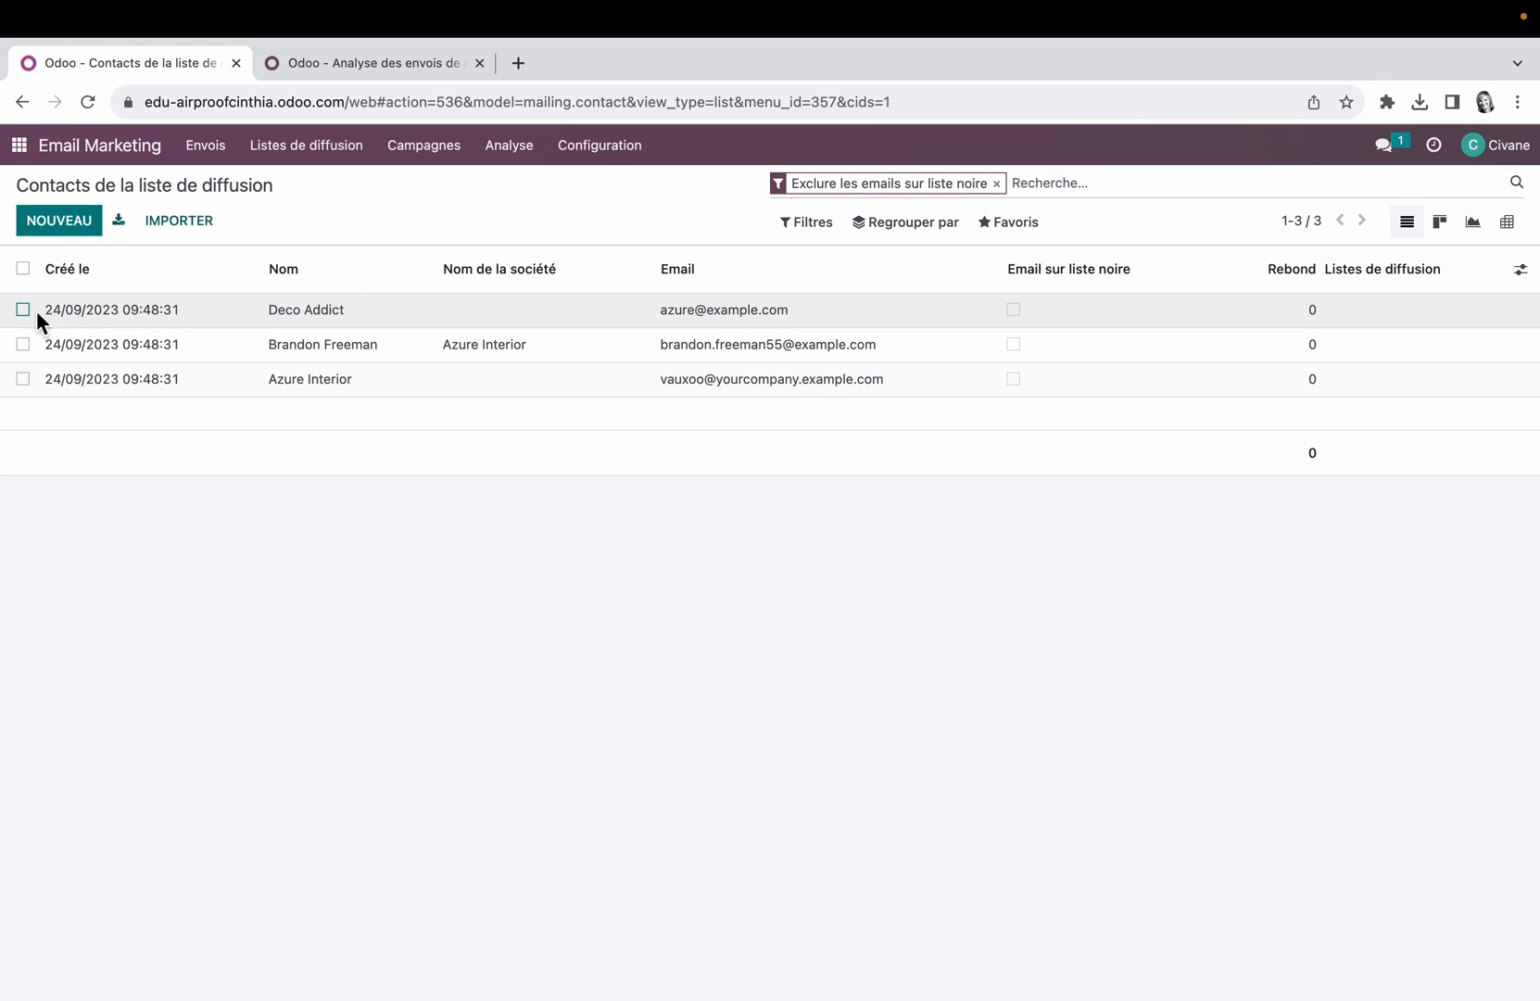
Step: Assign all three imported contacts to the mailing list Bienvenue sur le site in one bulk update
click(22, 309)
click(23, 344)
click(22, 378)
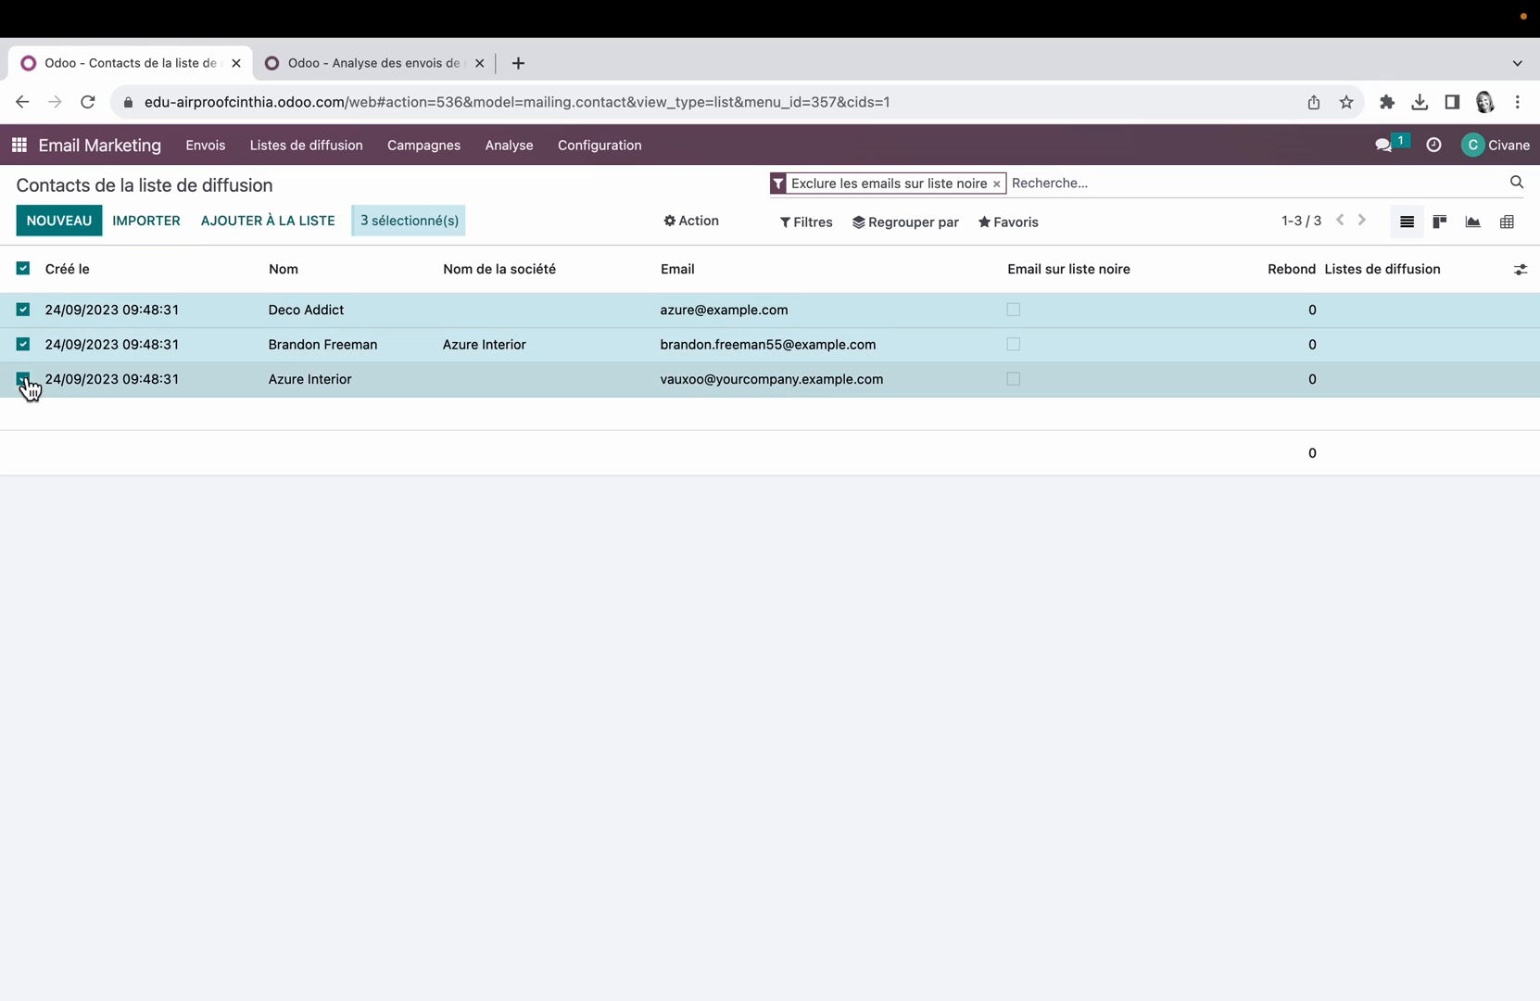
click(1409, 312)
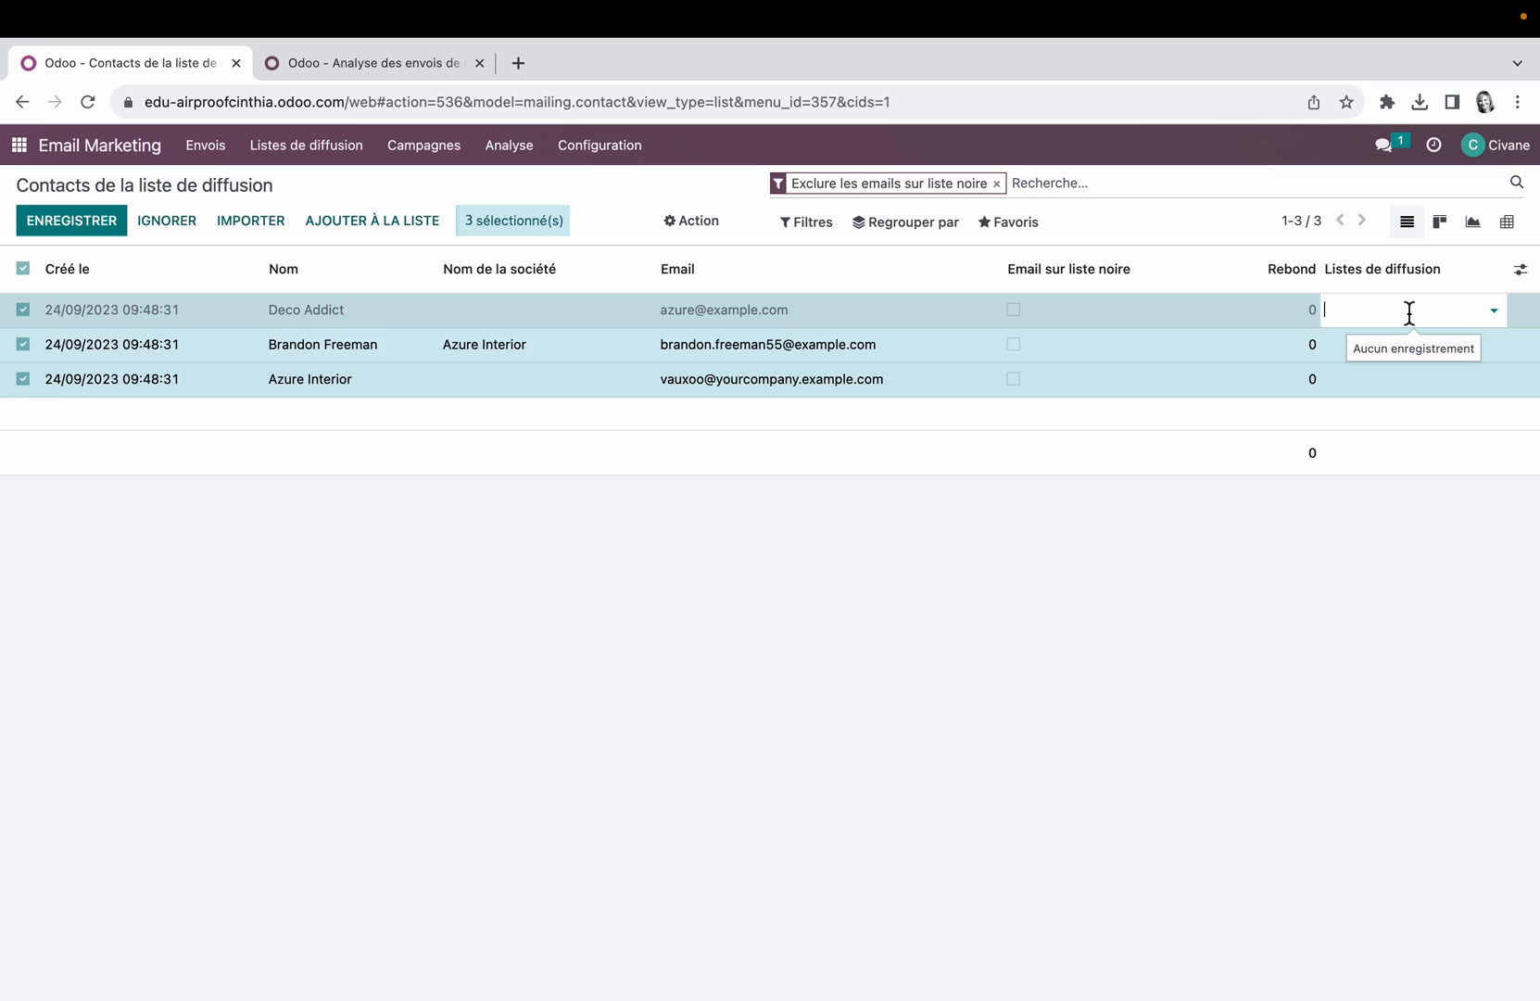
click(1409, 314)
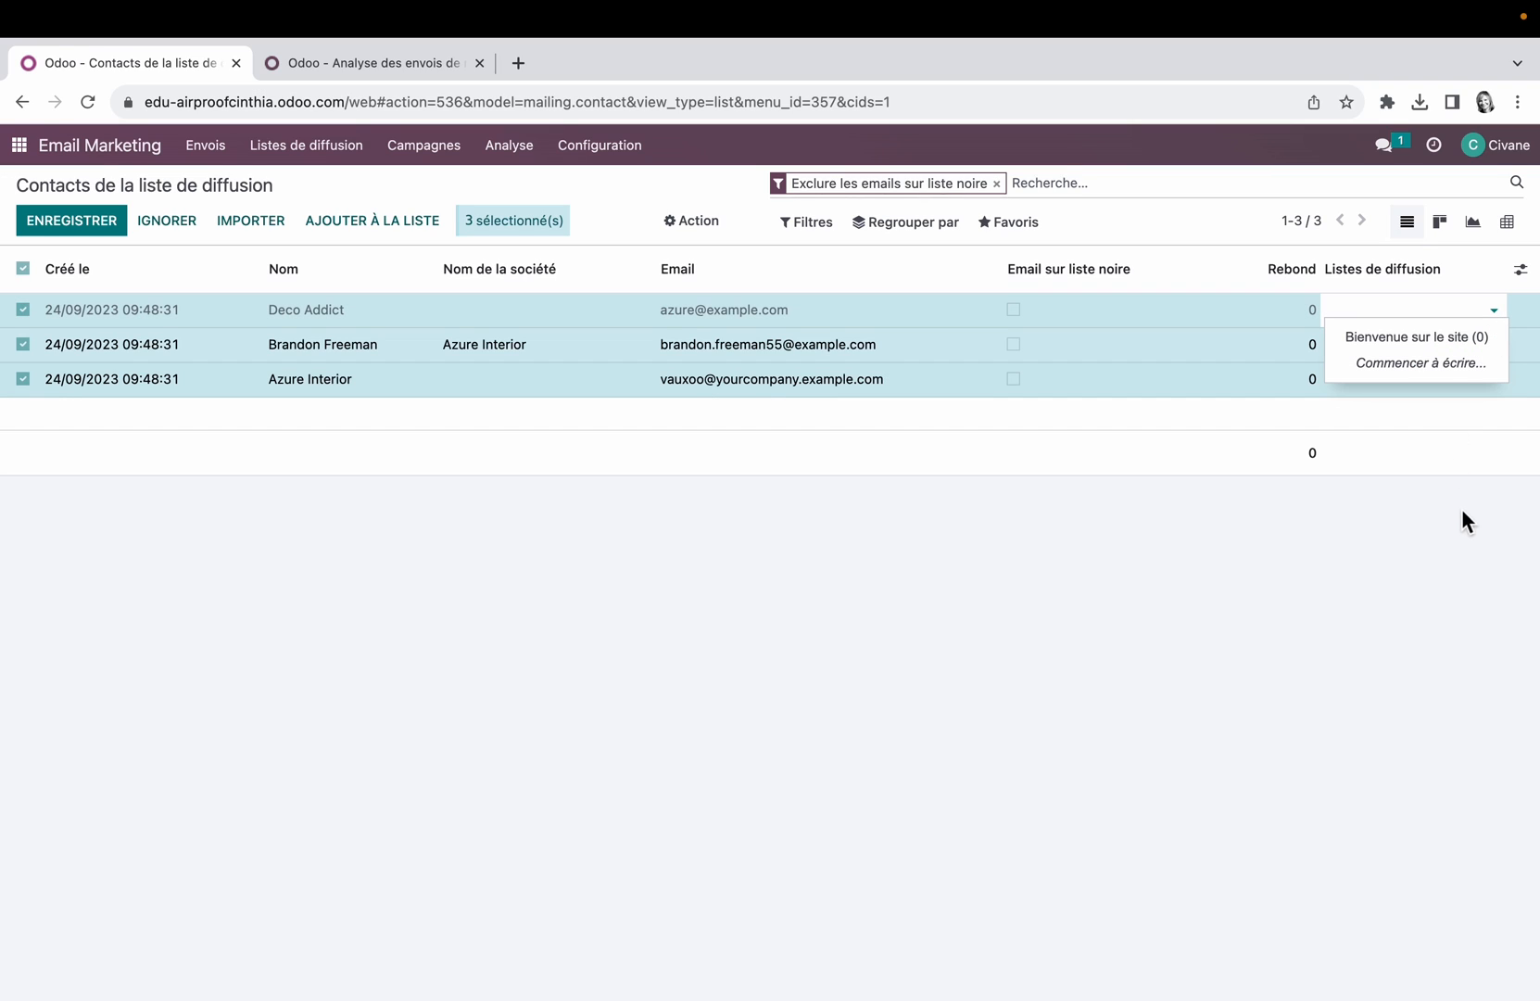
click(1444, 339)
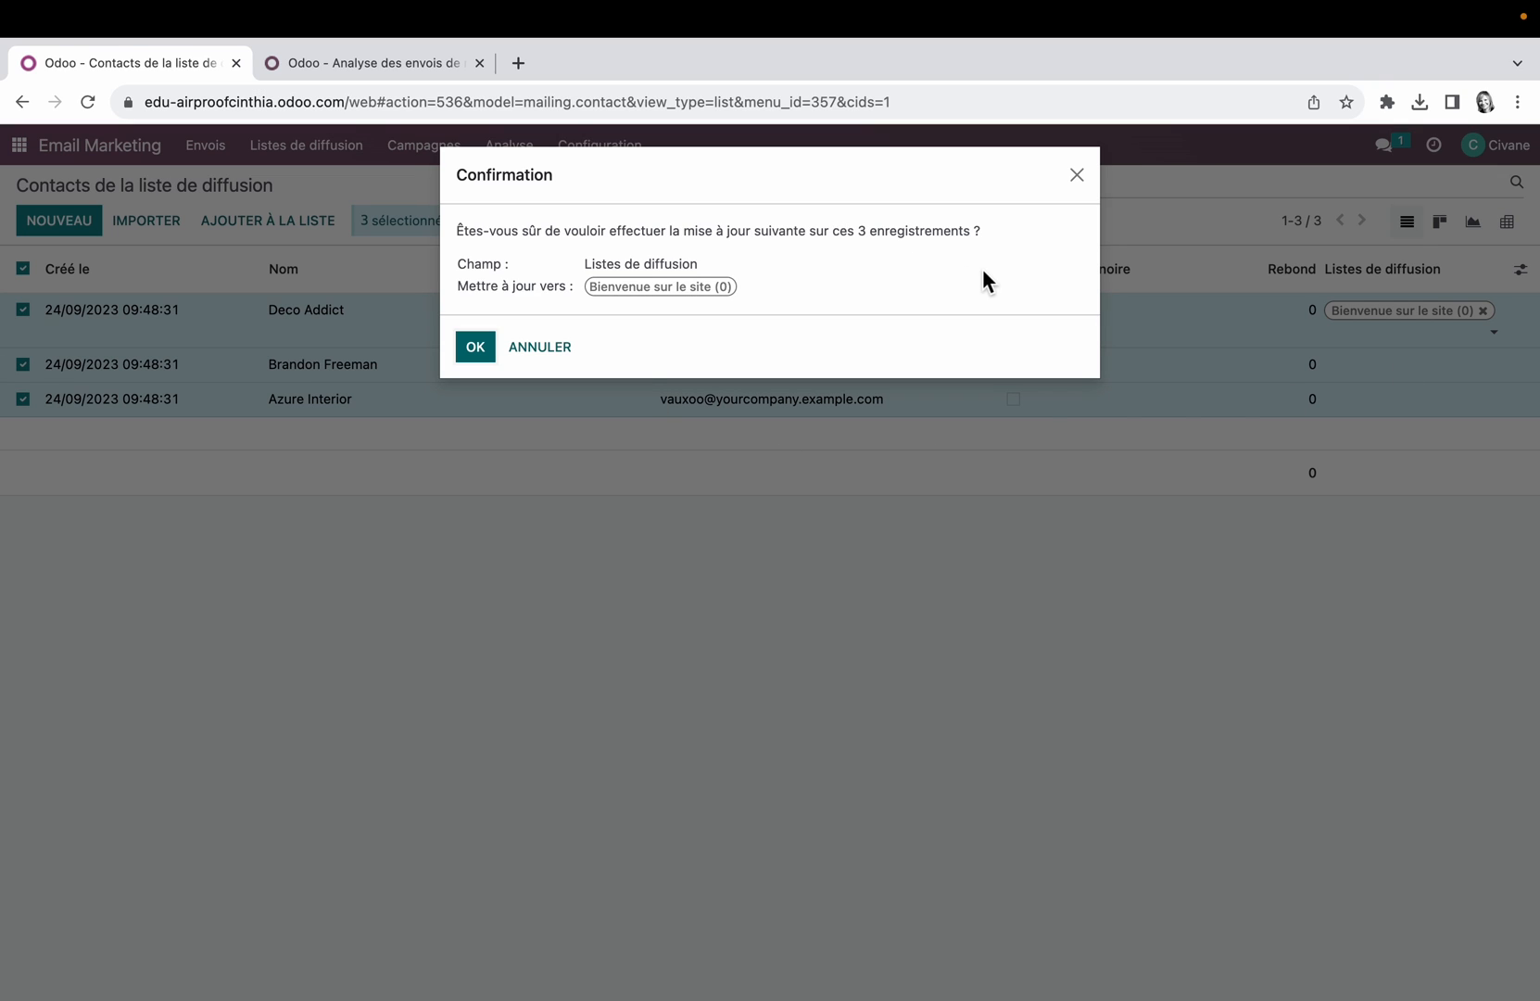
click(476, 348)
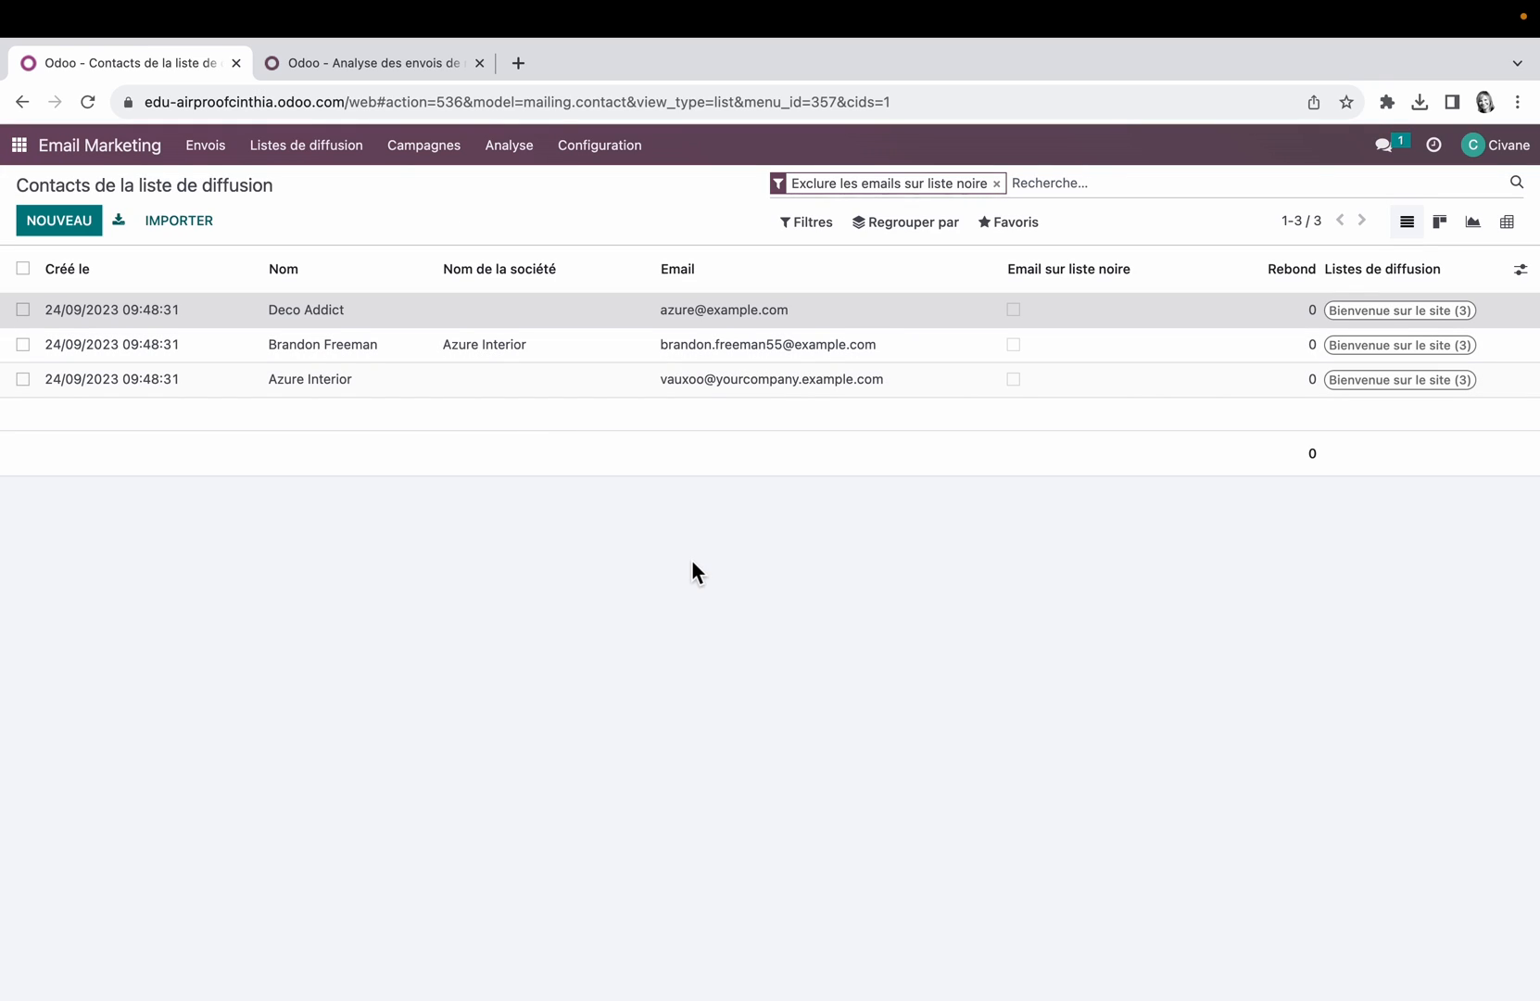
Step: Try entering a contact's email in the direct contact import of the Bienvenue sur le site list, clear it and discard the import
click(336, 150)
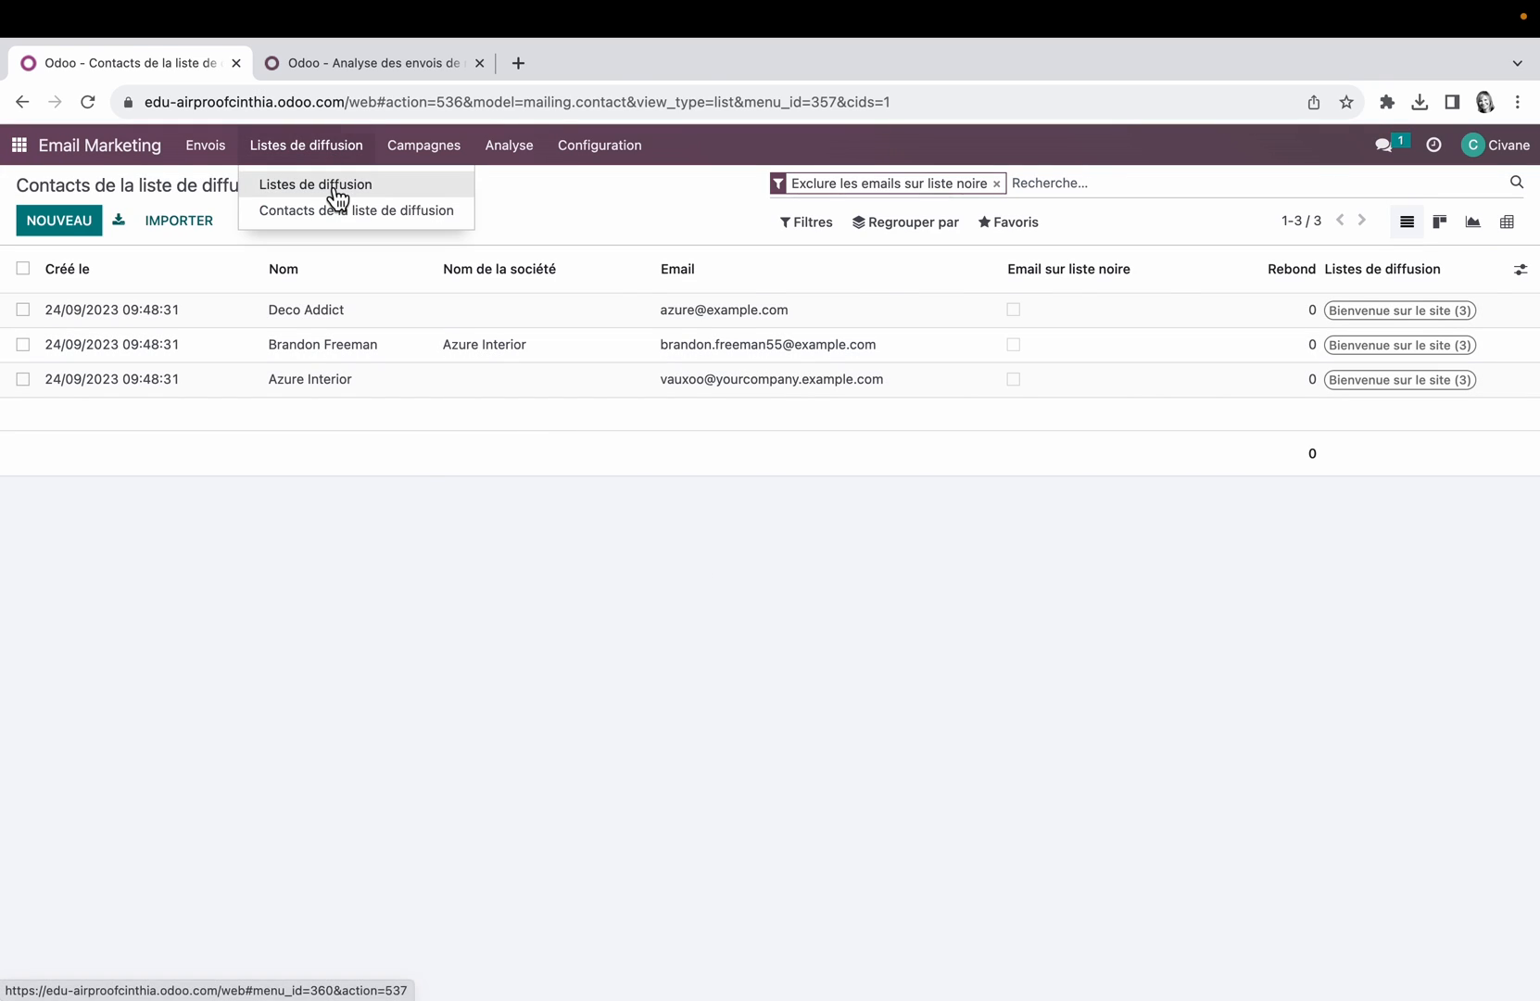
click(337, 185)
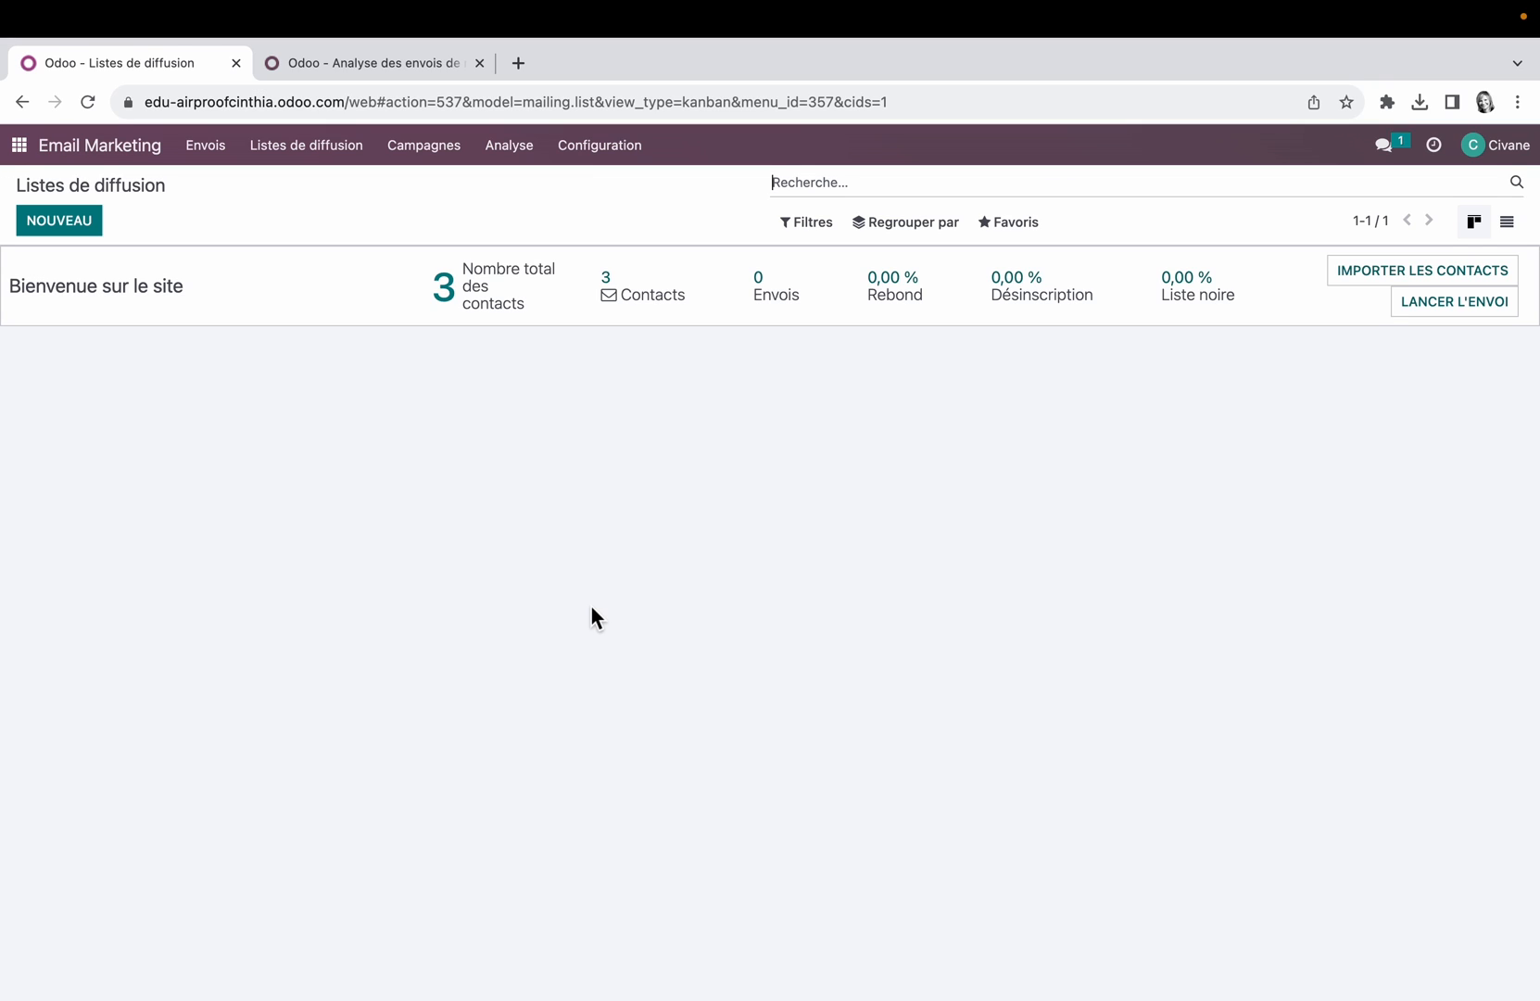
click(1464, 277)
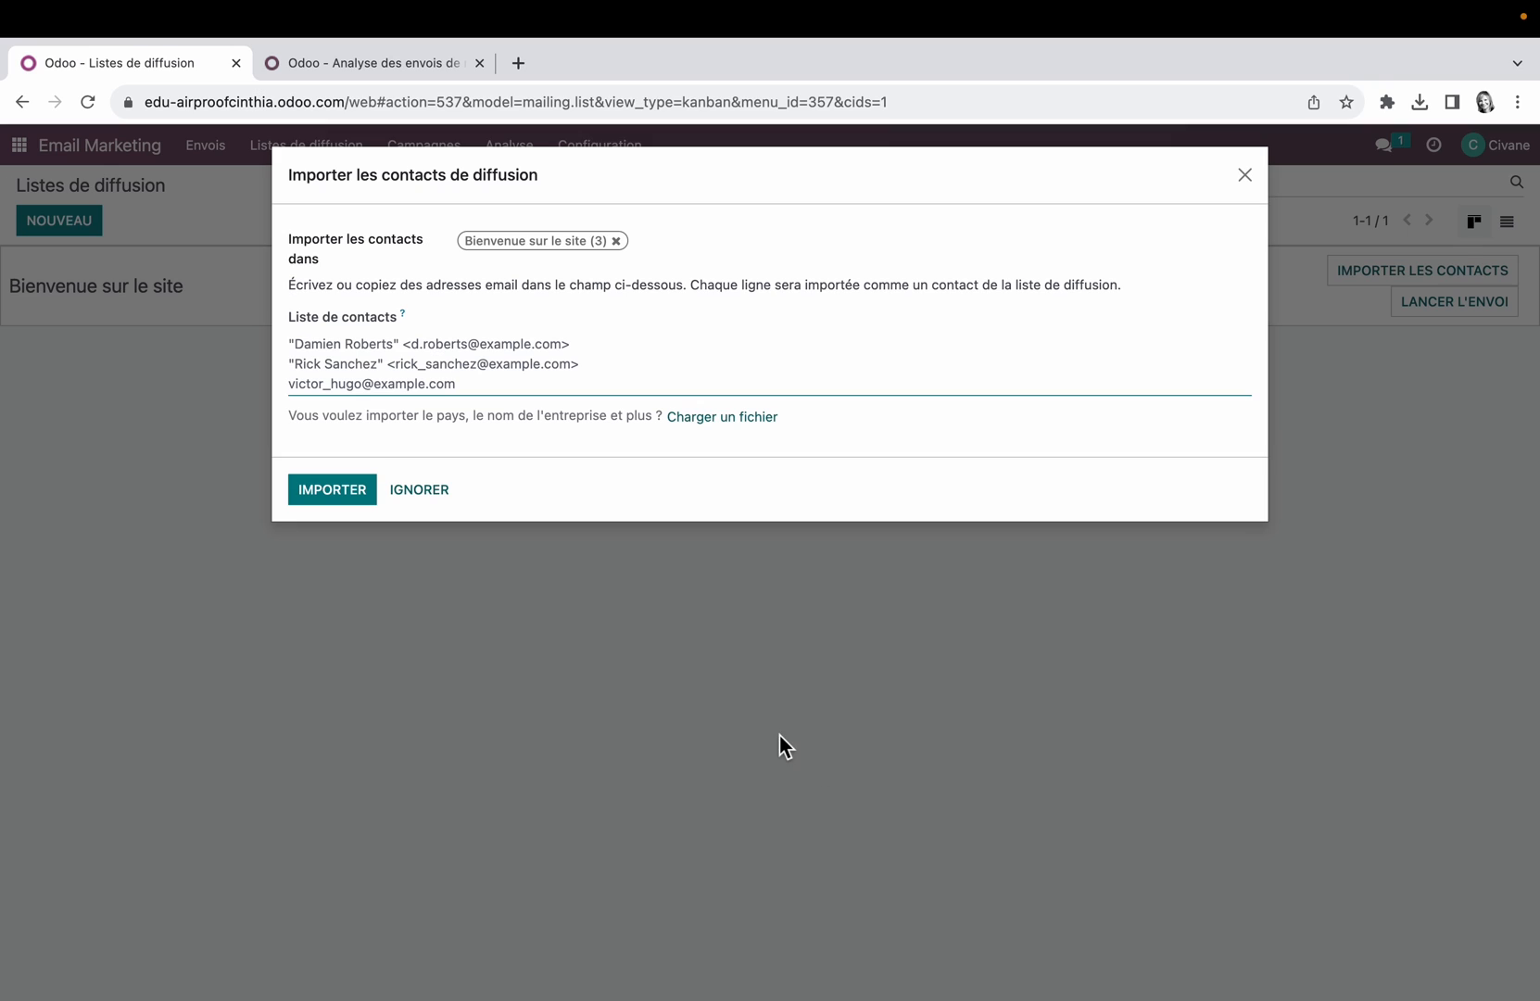
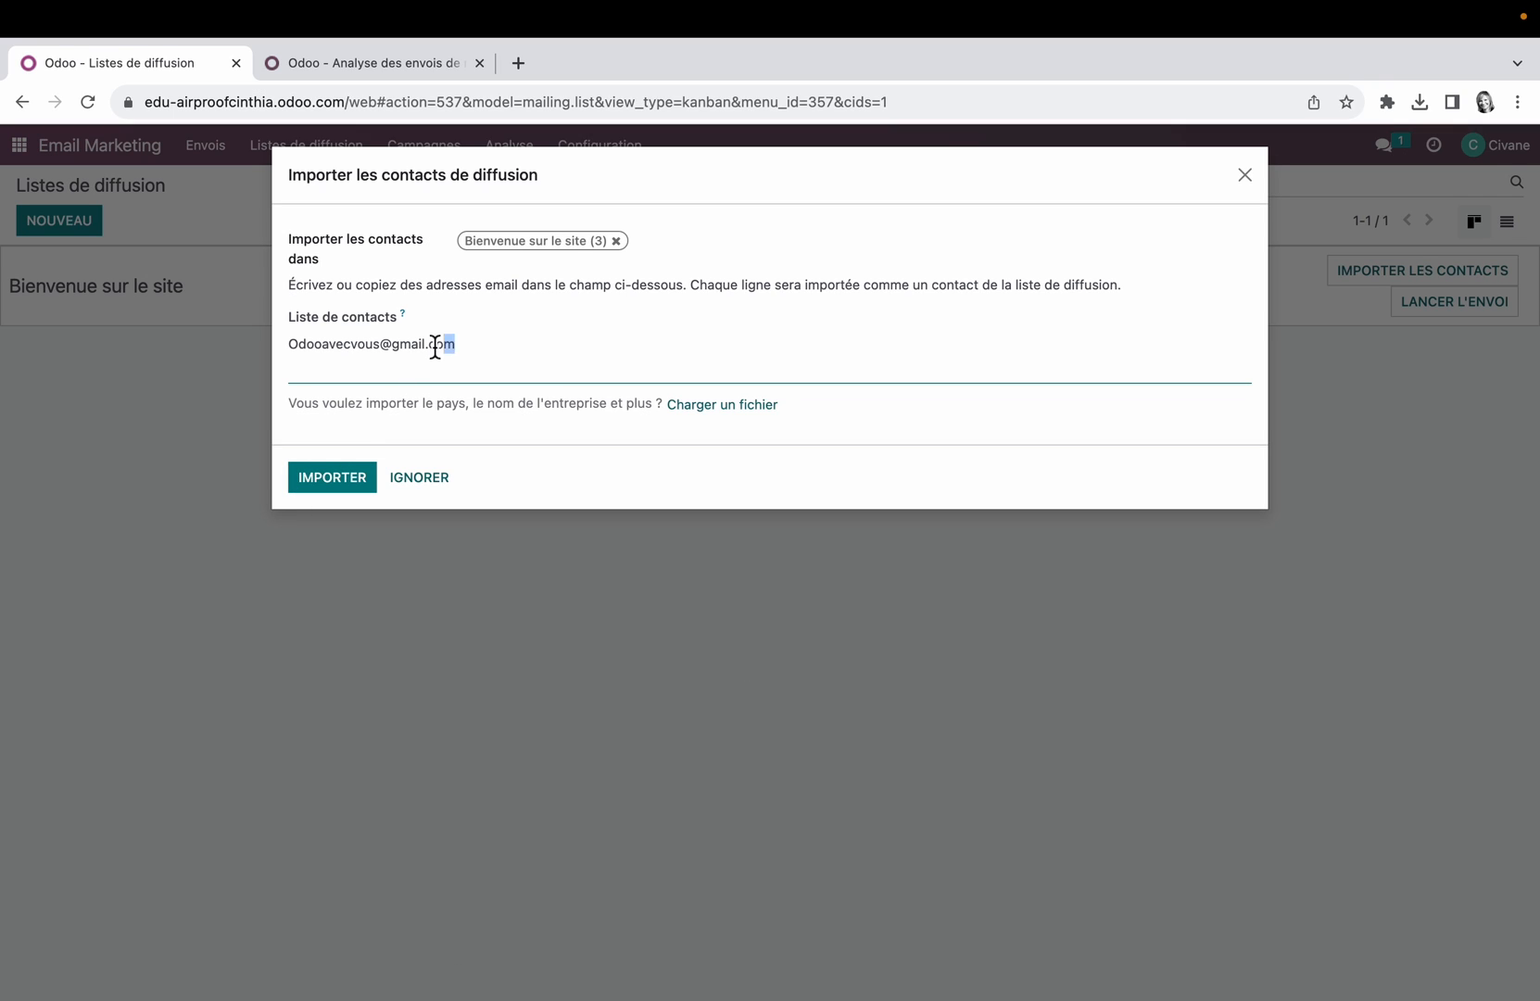
drag(450, 346, 291, 349)
key(super+v)
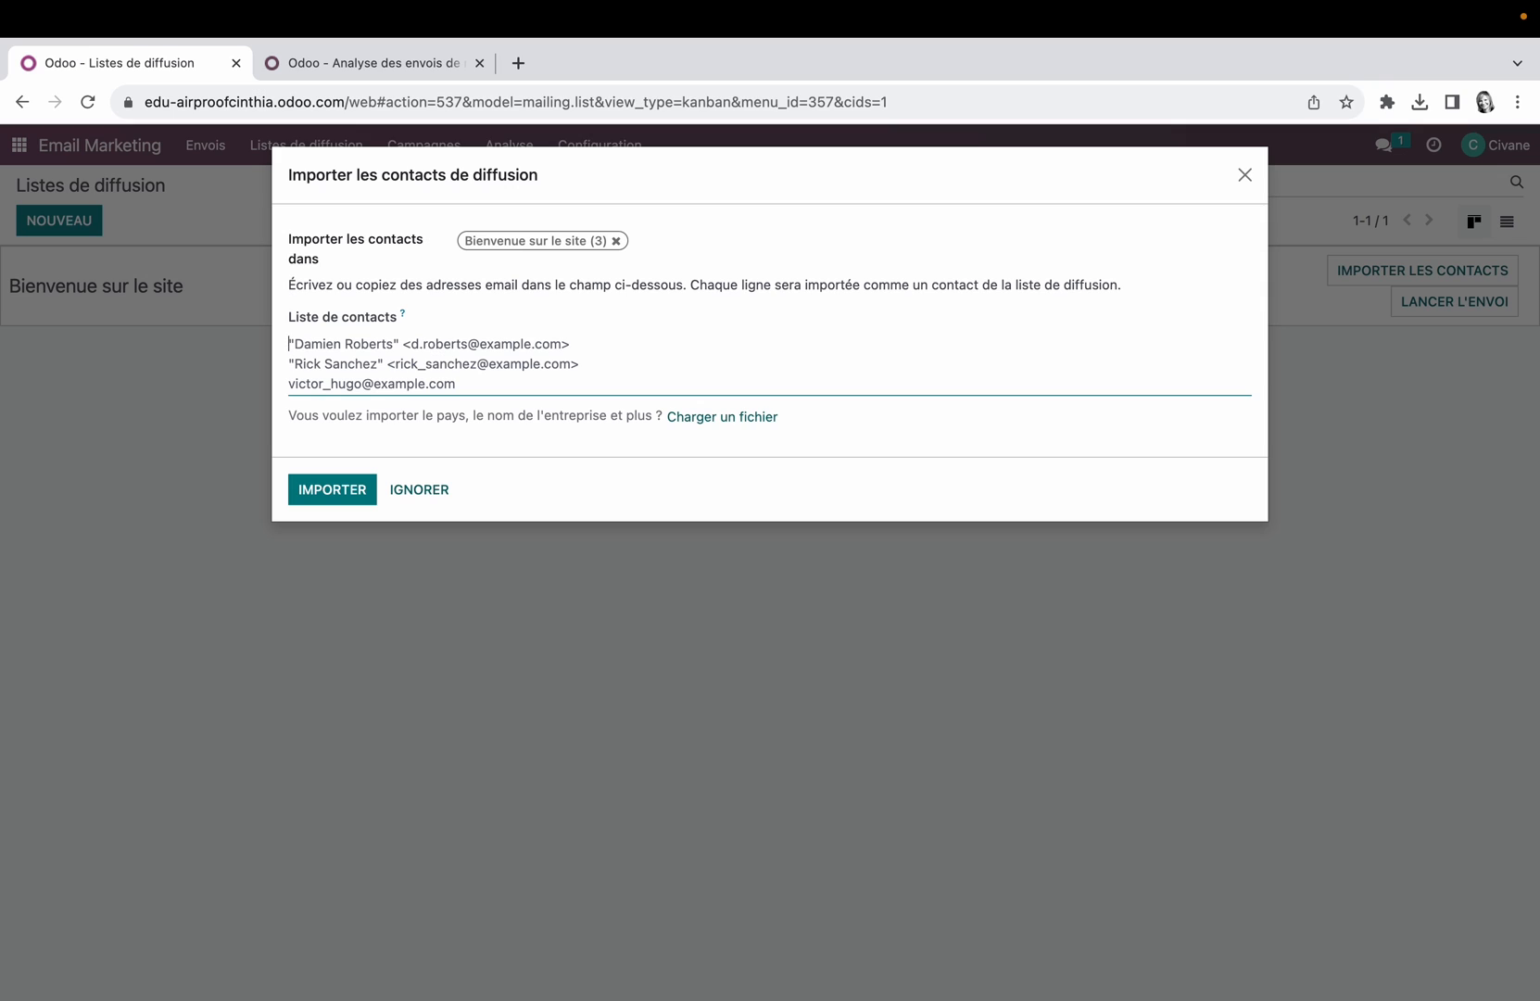
click(438, 491)
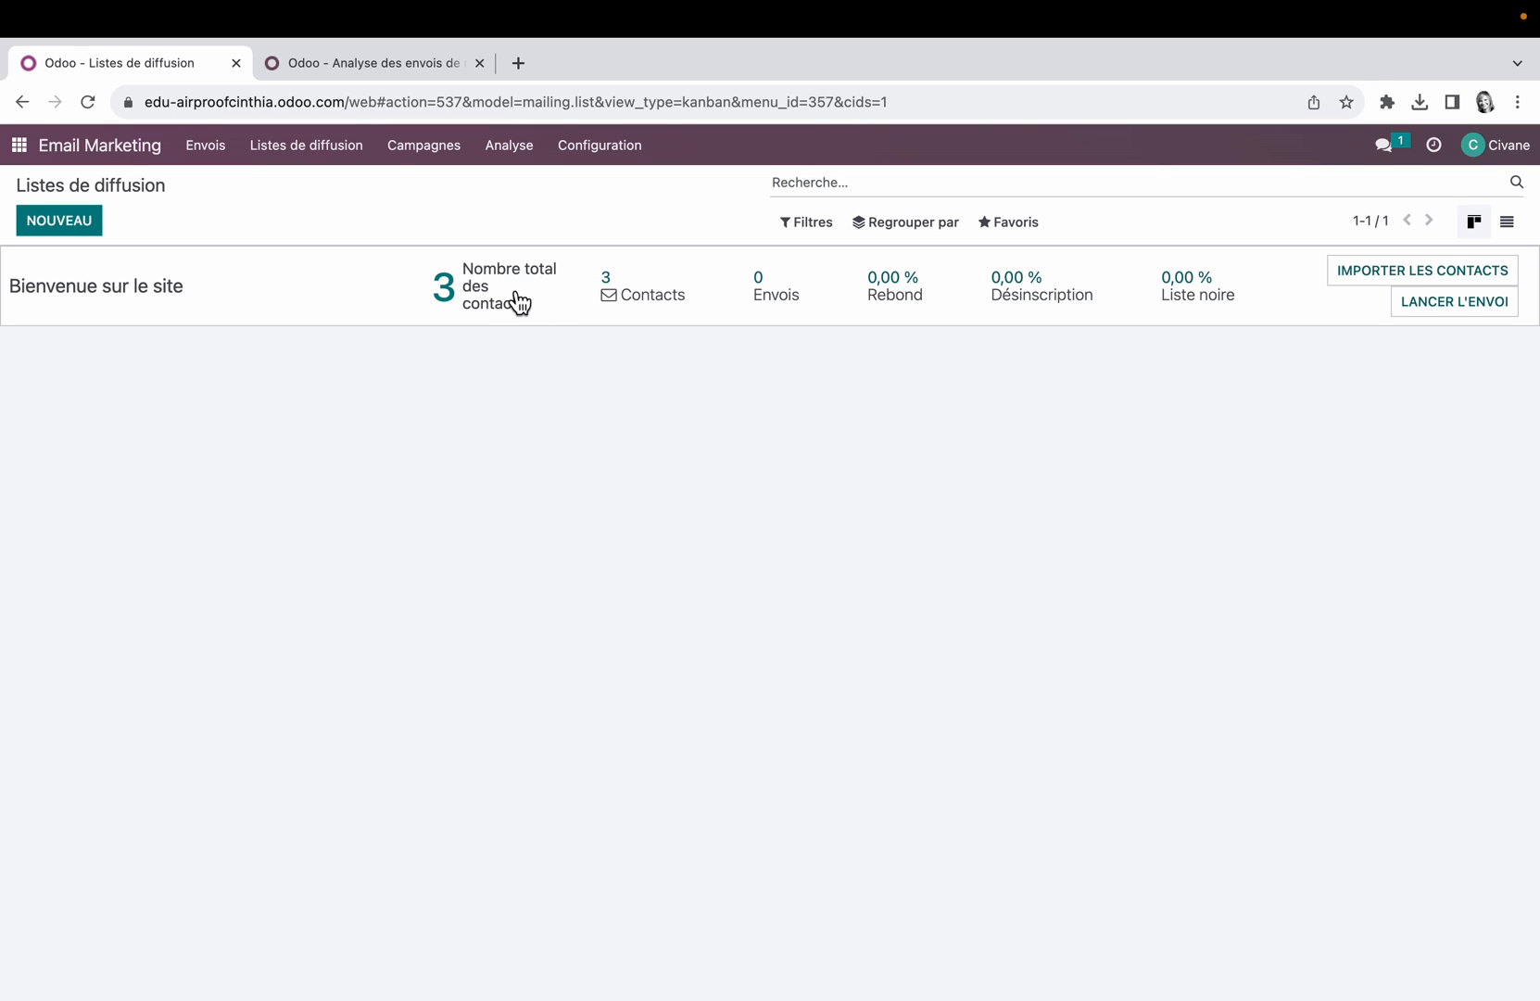
Step: Display the mailings as a kanban and open the draft Bienvenue chez Airproof !
click(223, 151)
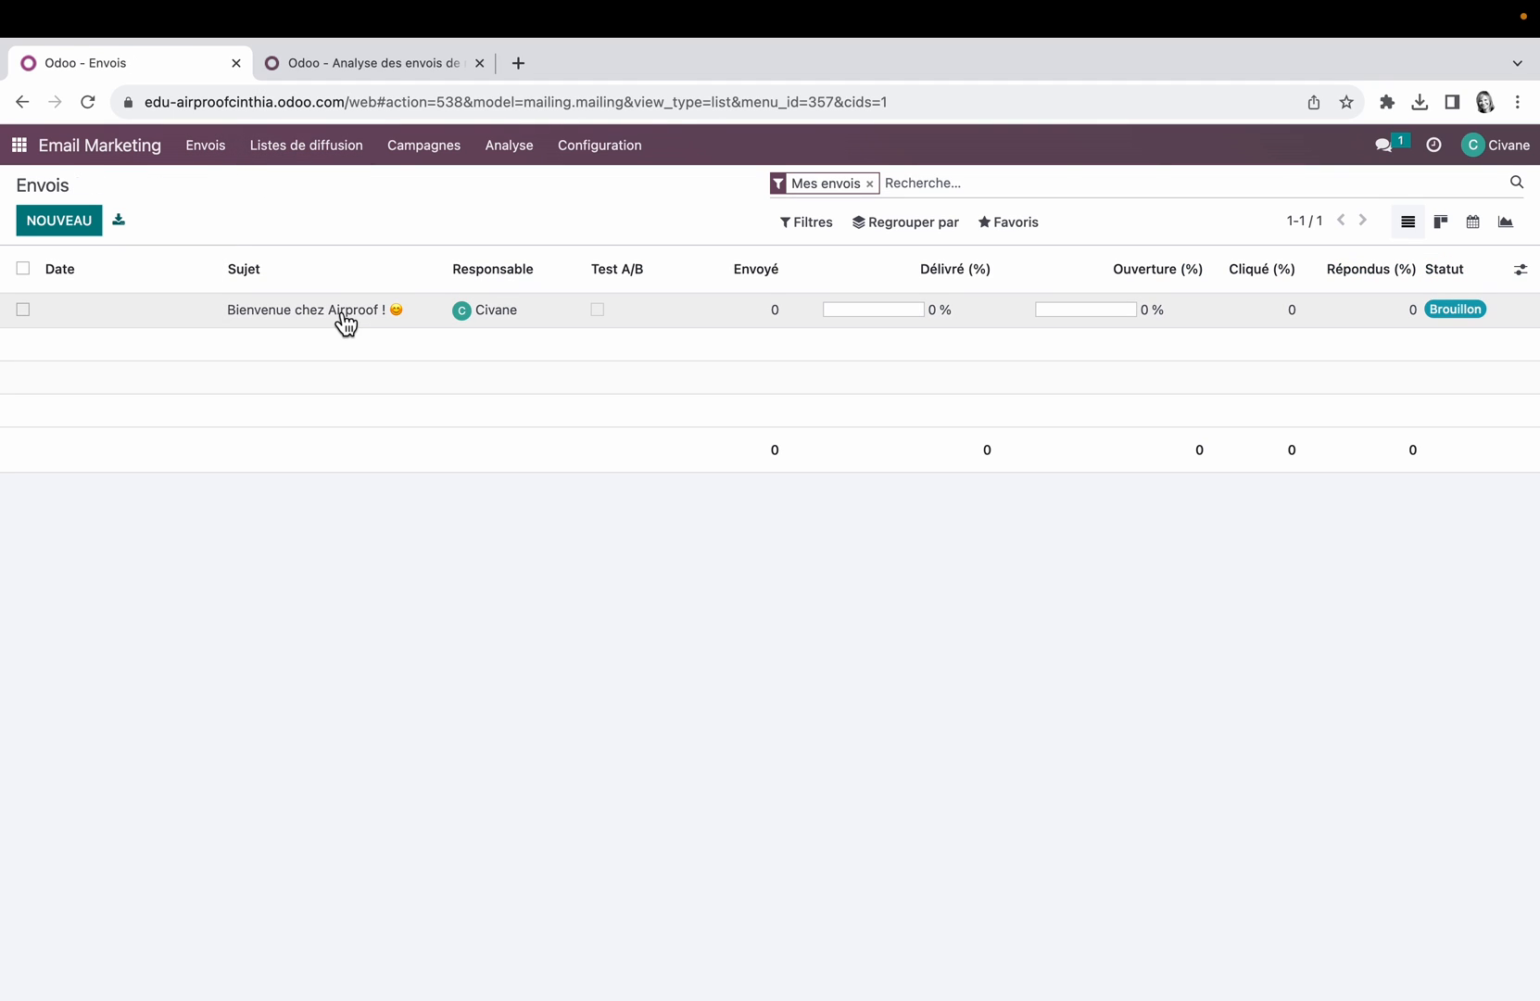
click(1442, 224)
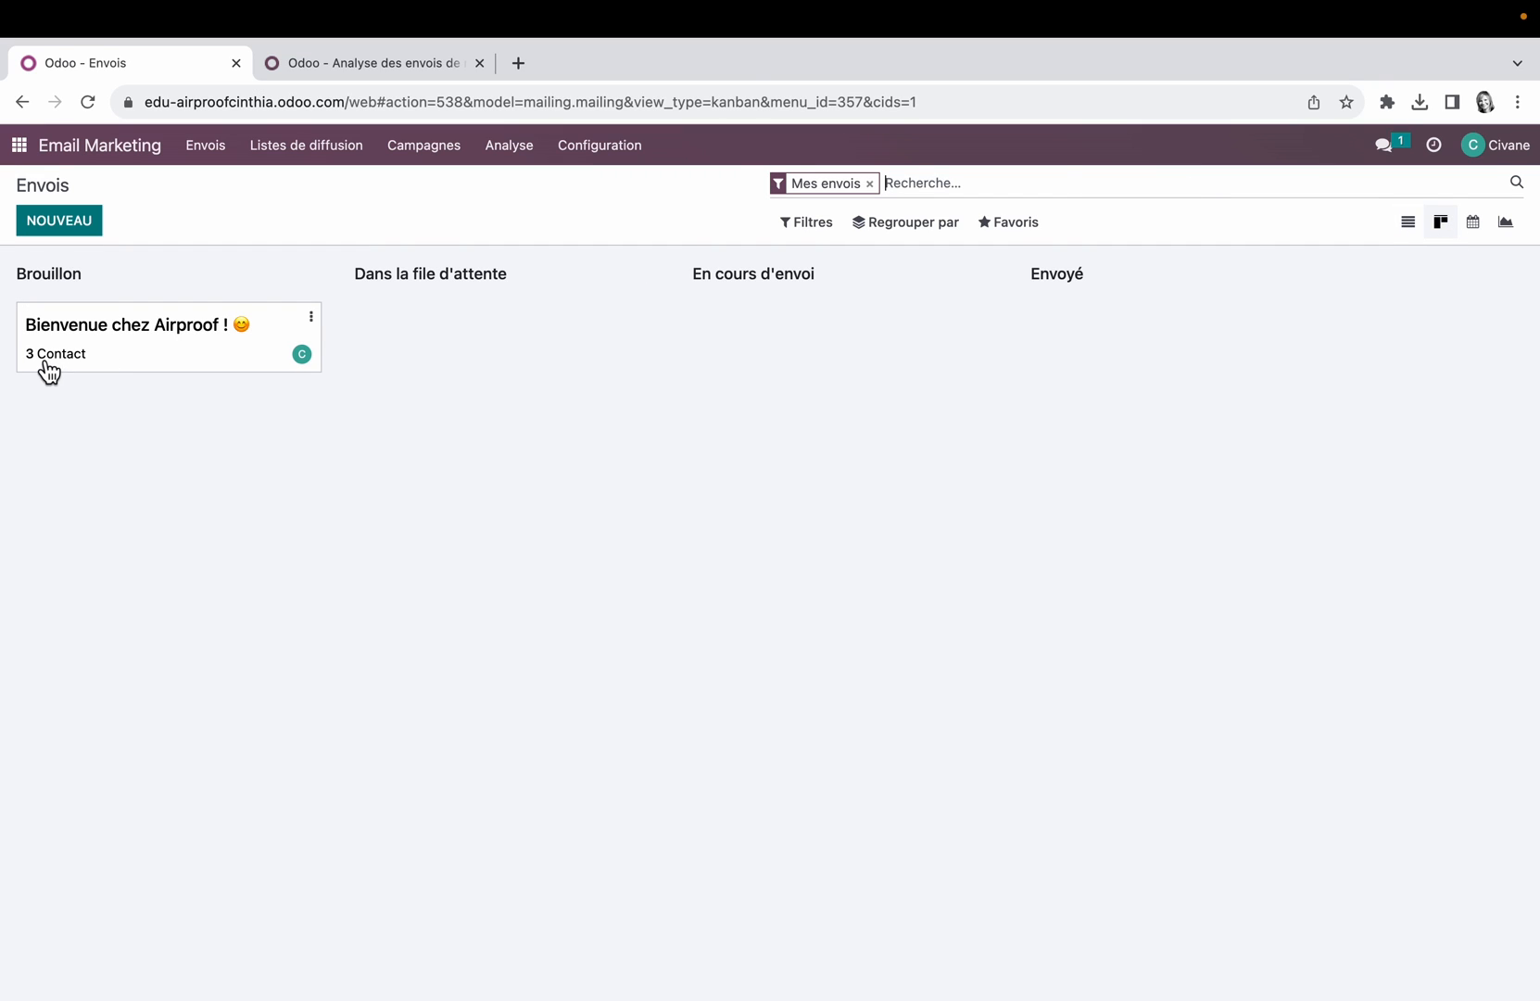
click(144, 350)
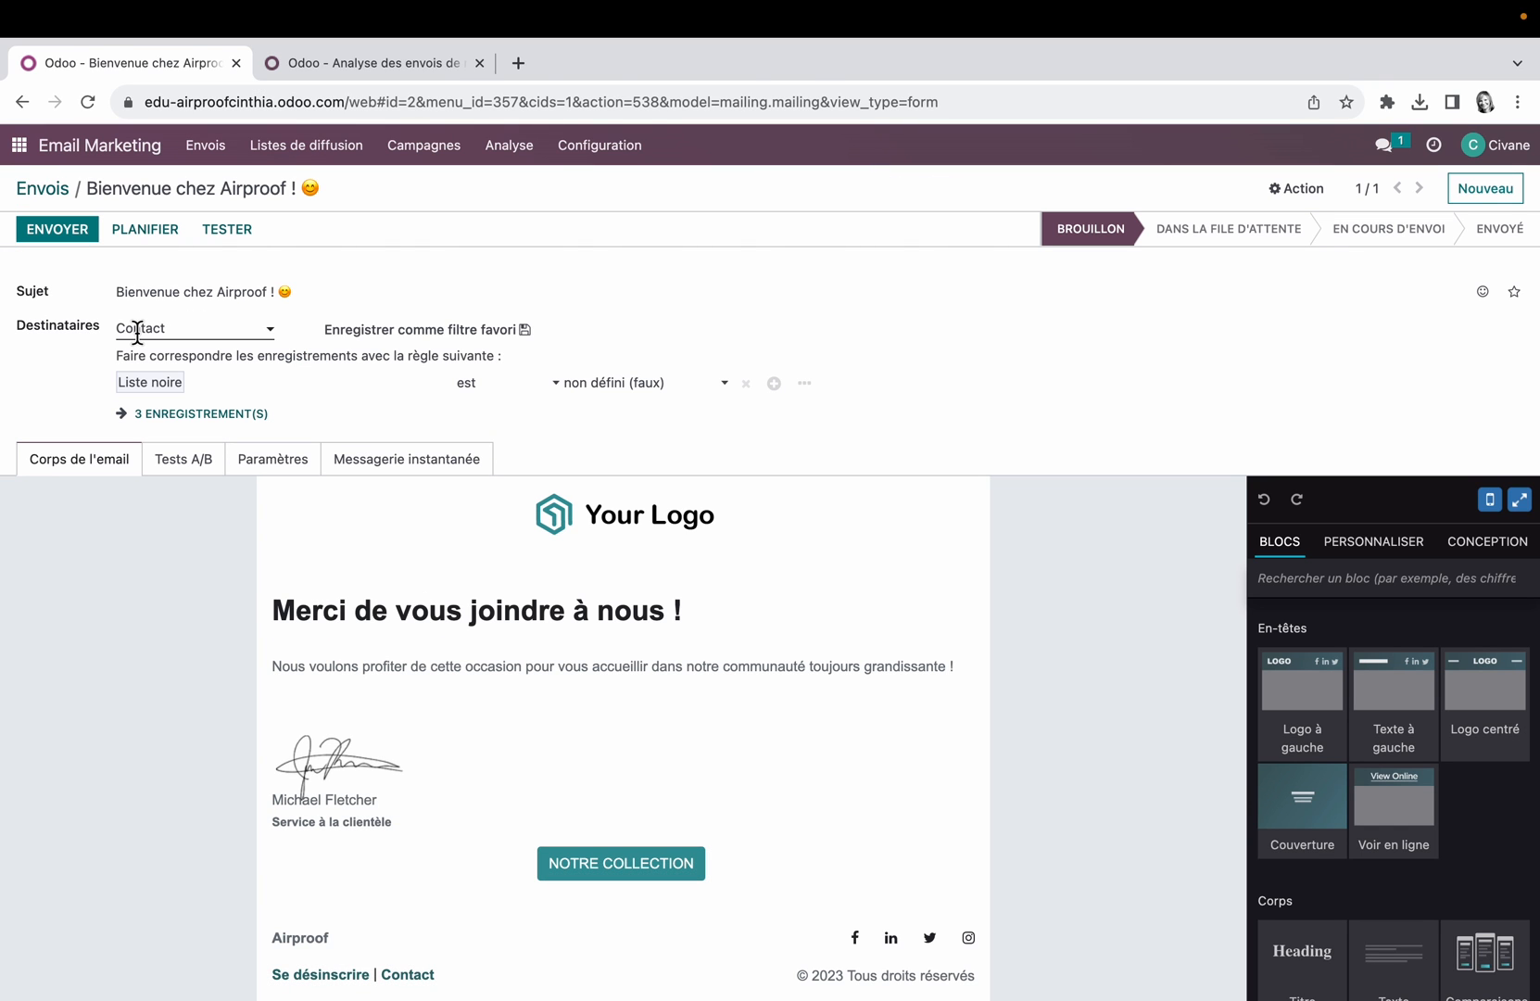
Step: Set the mailing's recipients to Liste de diffusion with the list Bienvenue sur le site, and save it
click(268, 334)
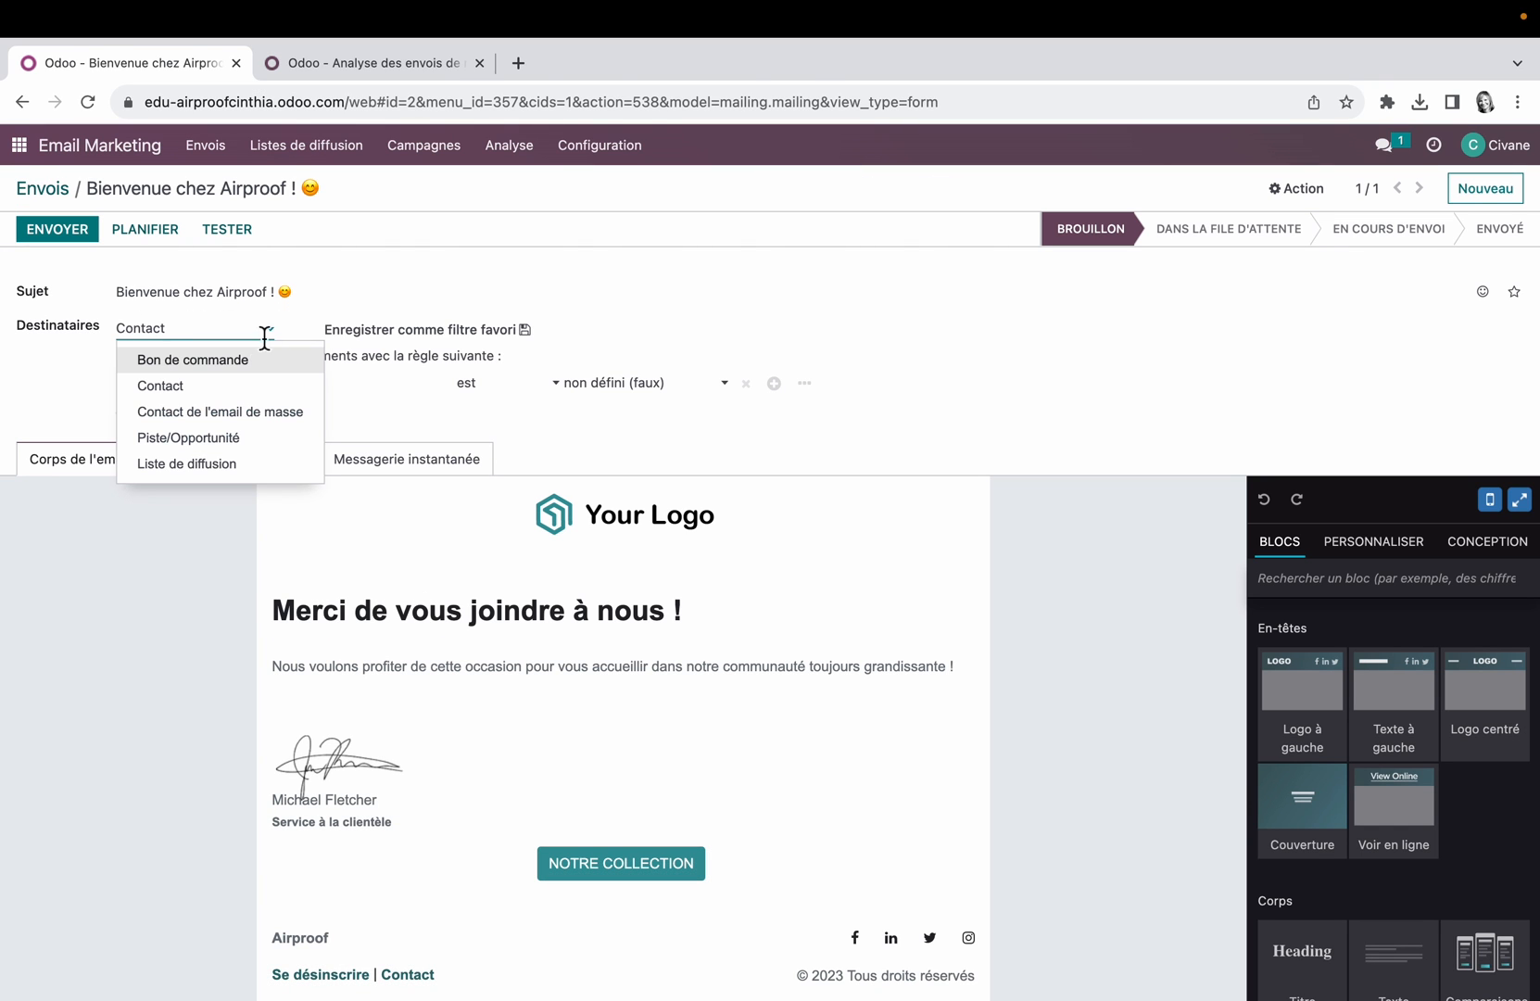
click(234, 465)
click(681, 330)
click(652, 354)
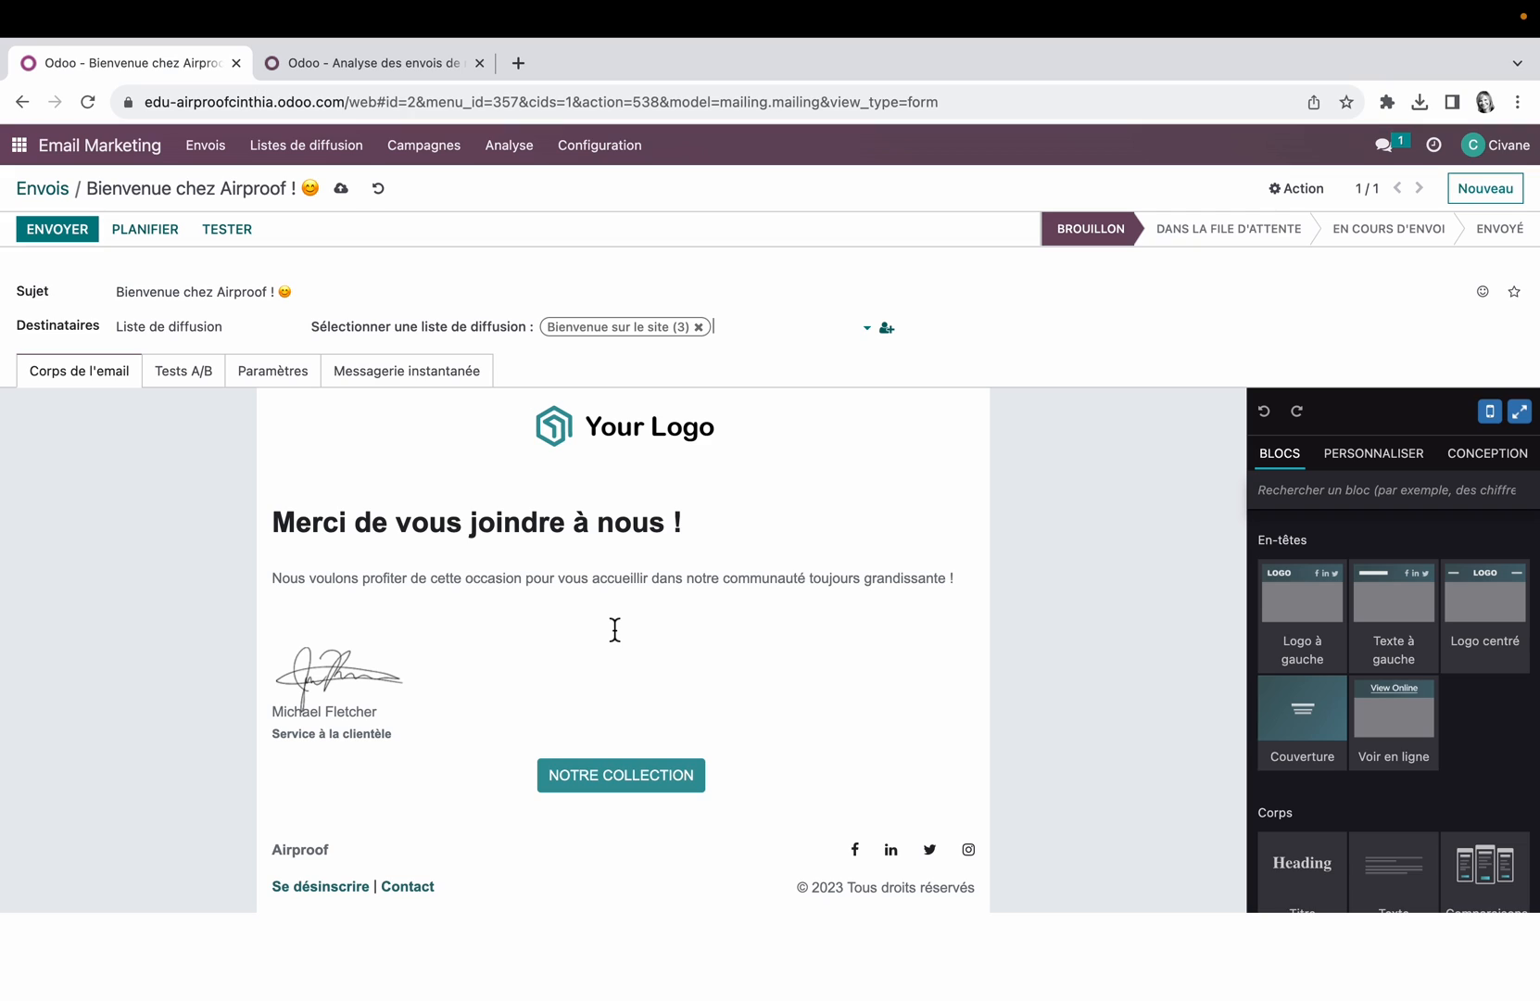
click(341, 188)
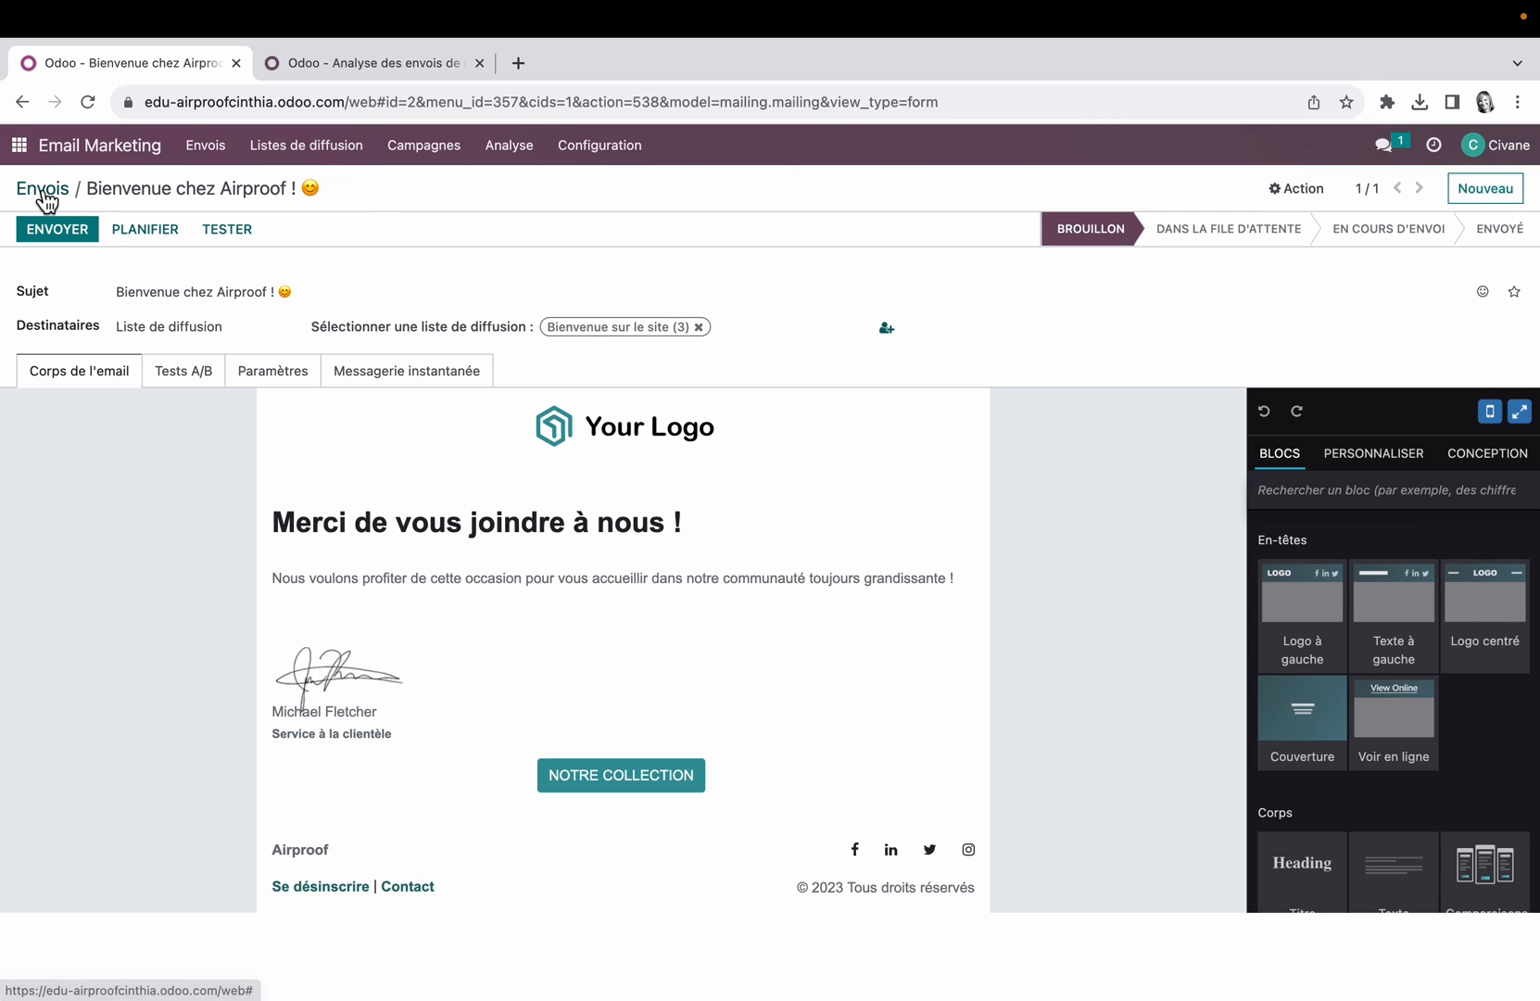
Step: Return to the mailings kanban, colour the Bienvenue chez Airproof ! card salmon pink and view its delete and archive options
click(43, 189)
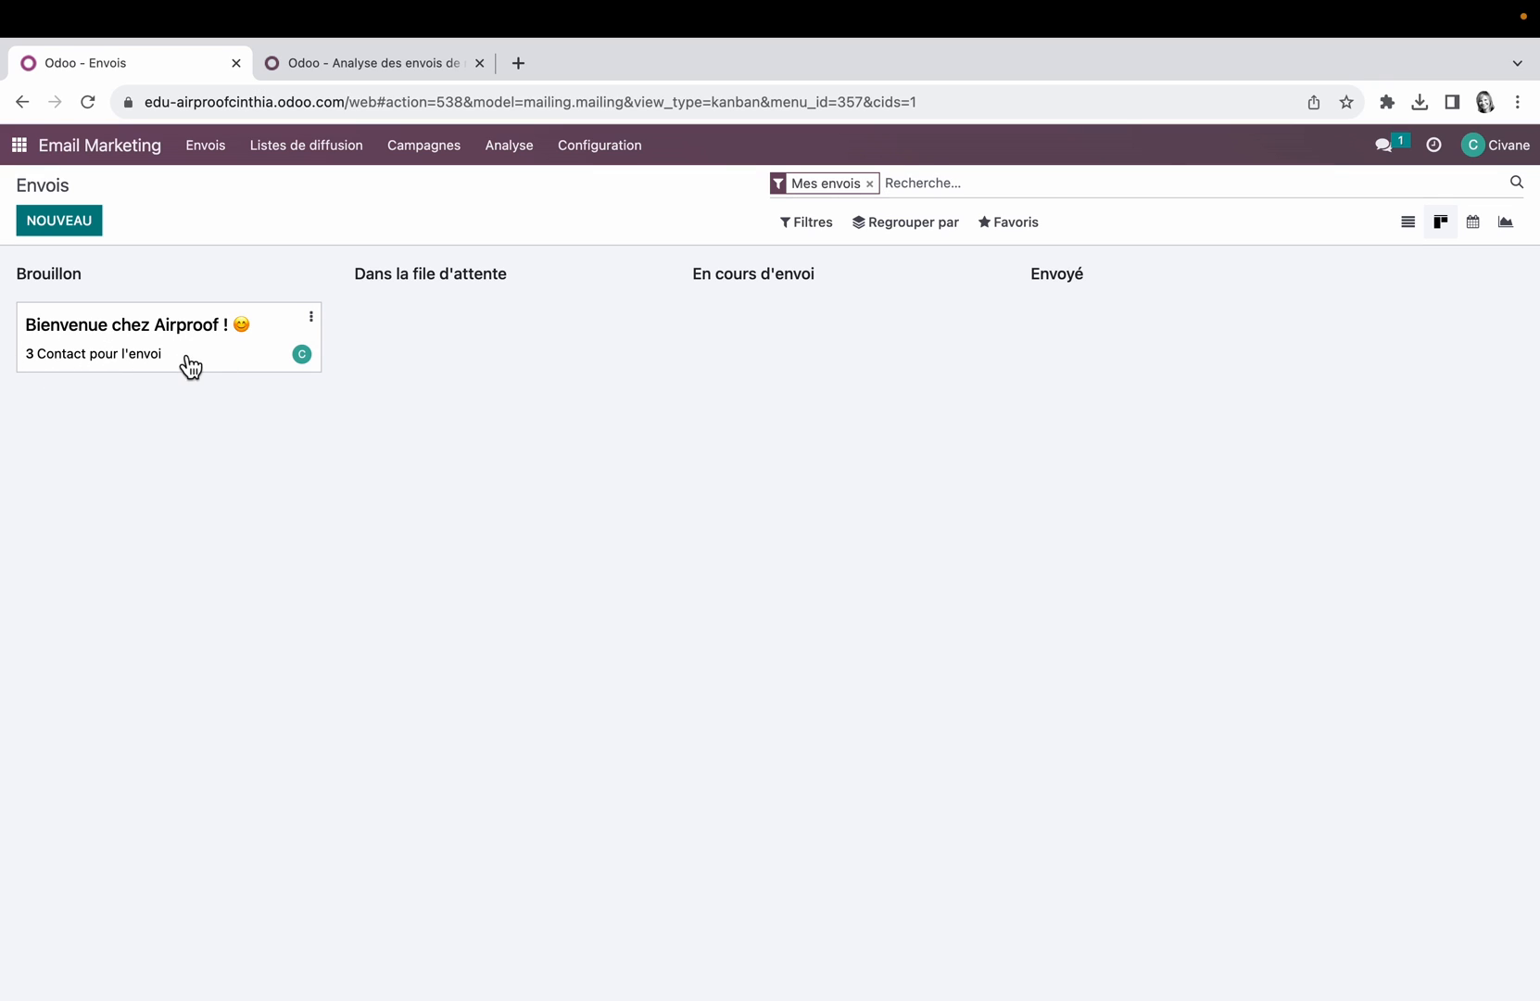
click(315, 322)
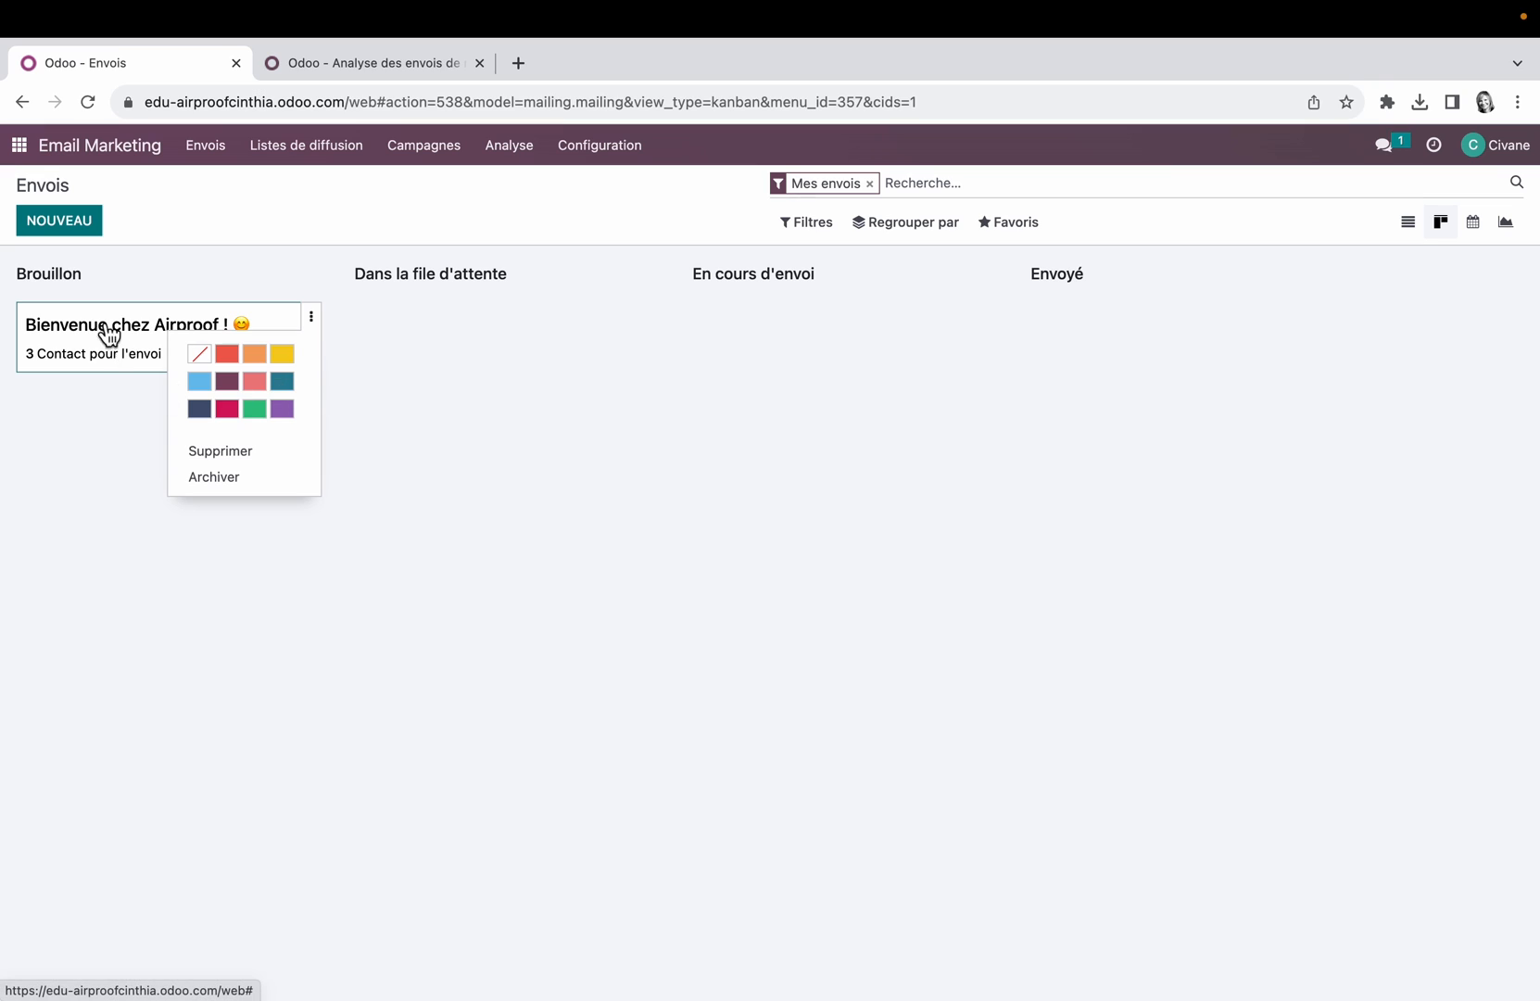
click(259, 383)
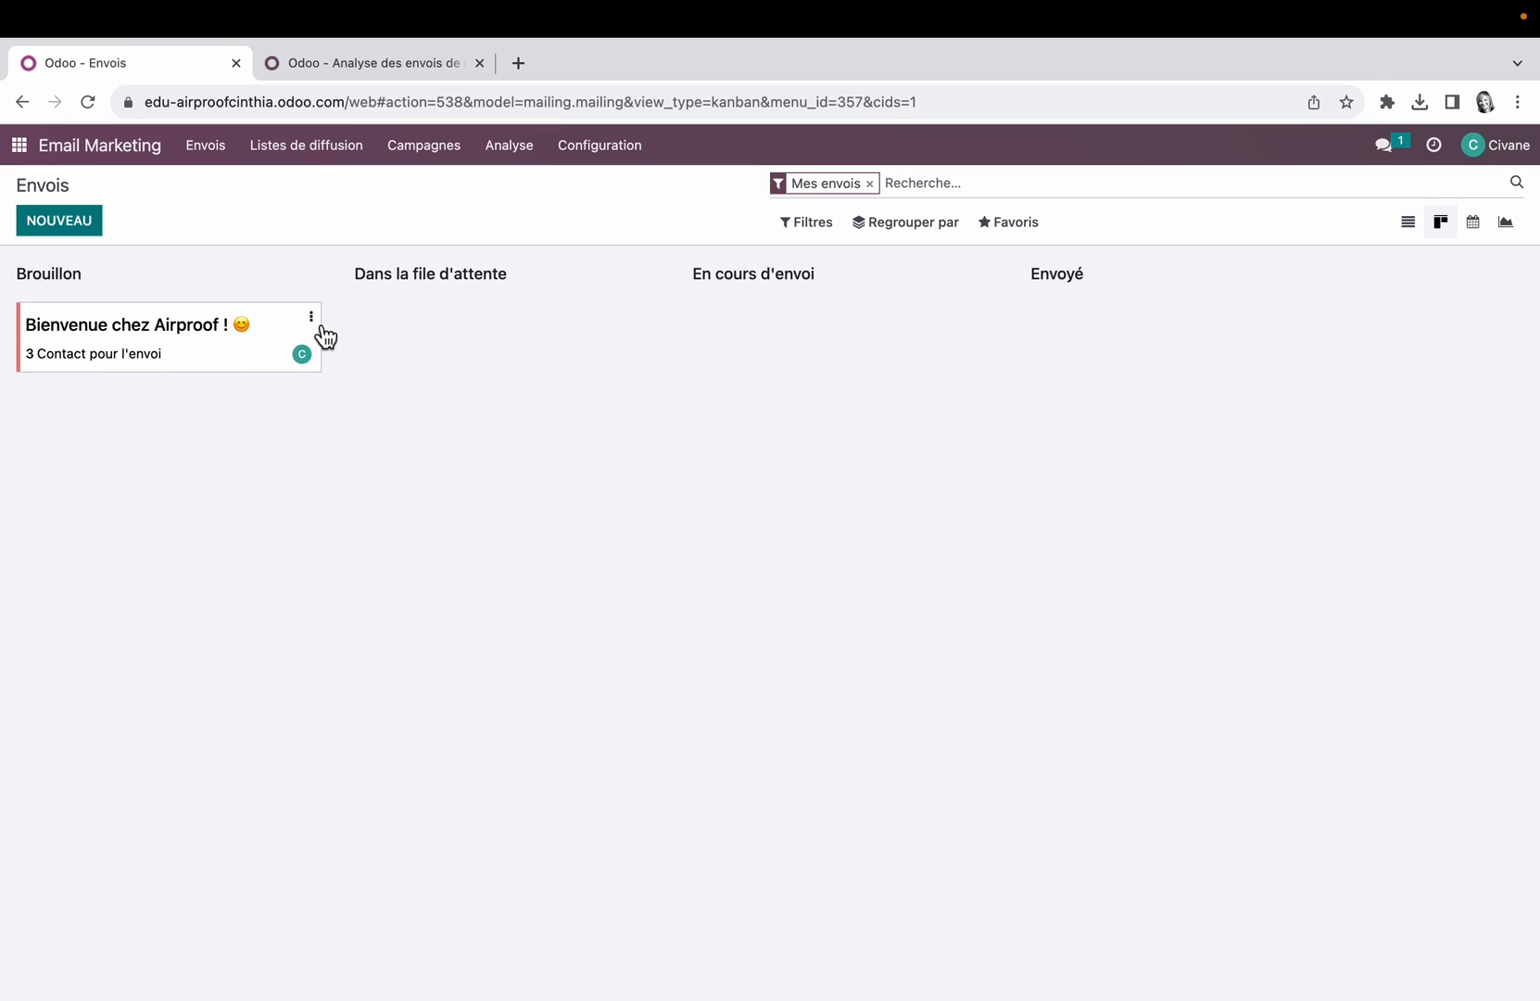
click(319, 323)
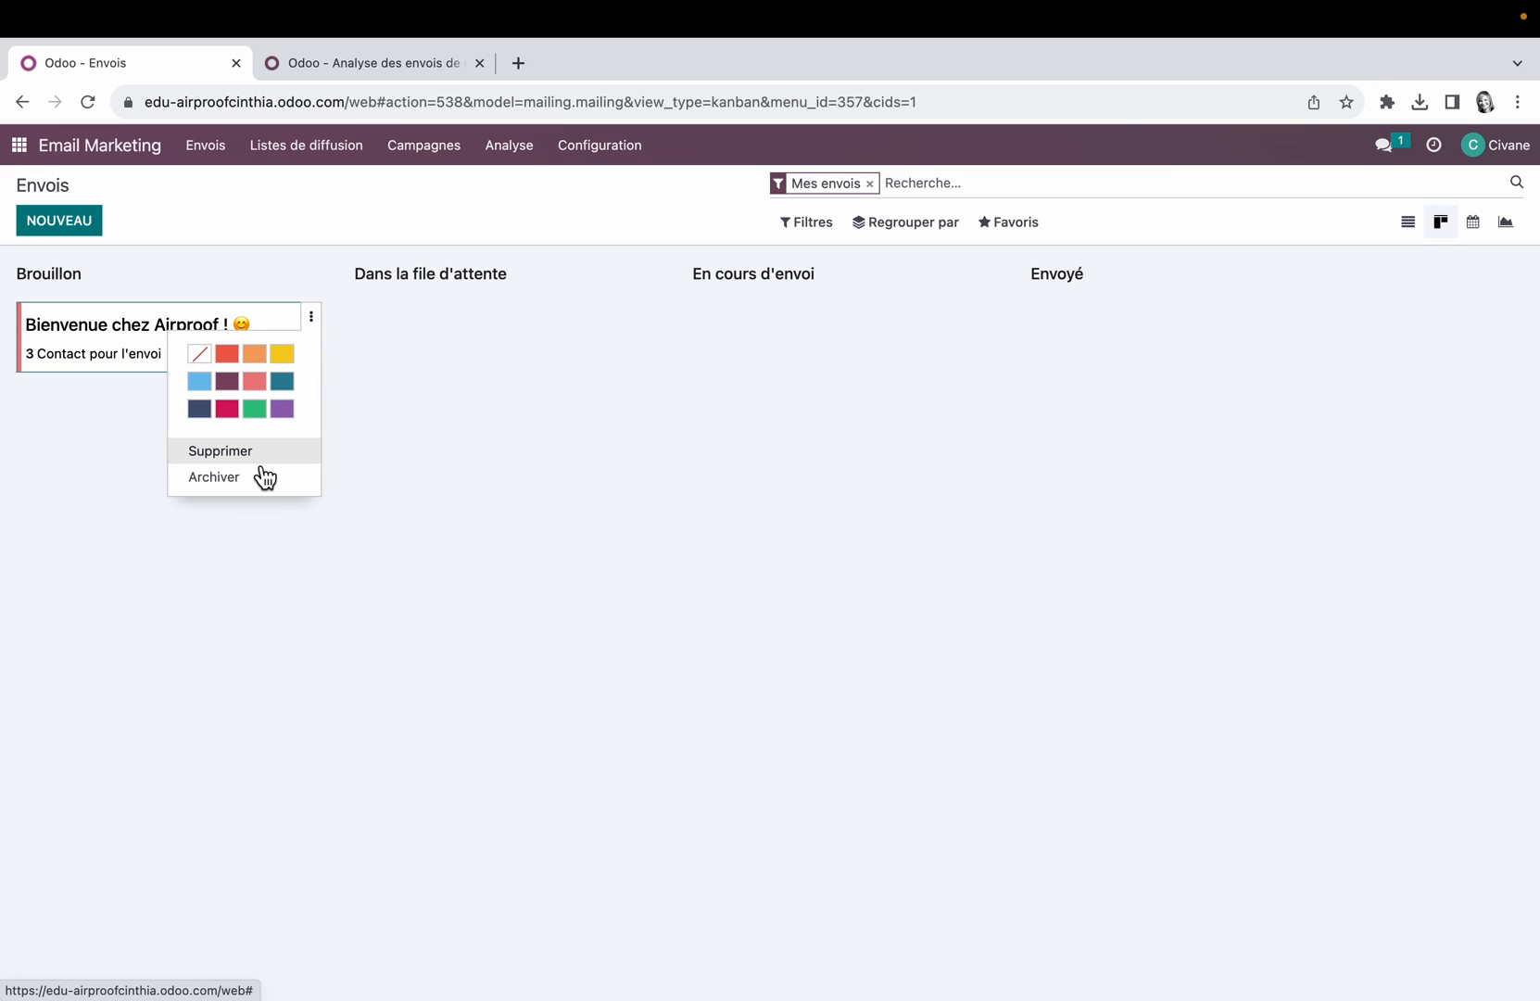
click(260, 547)
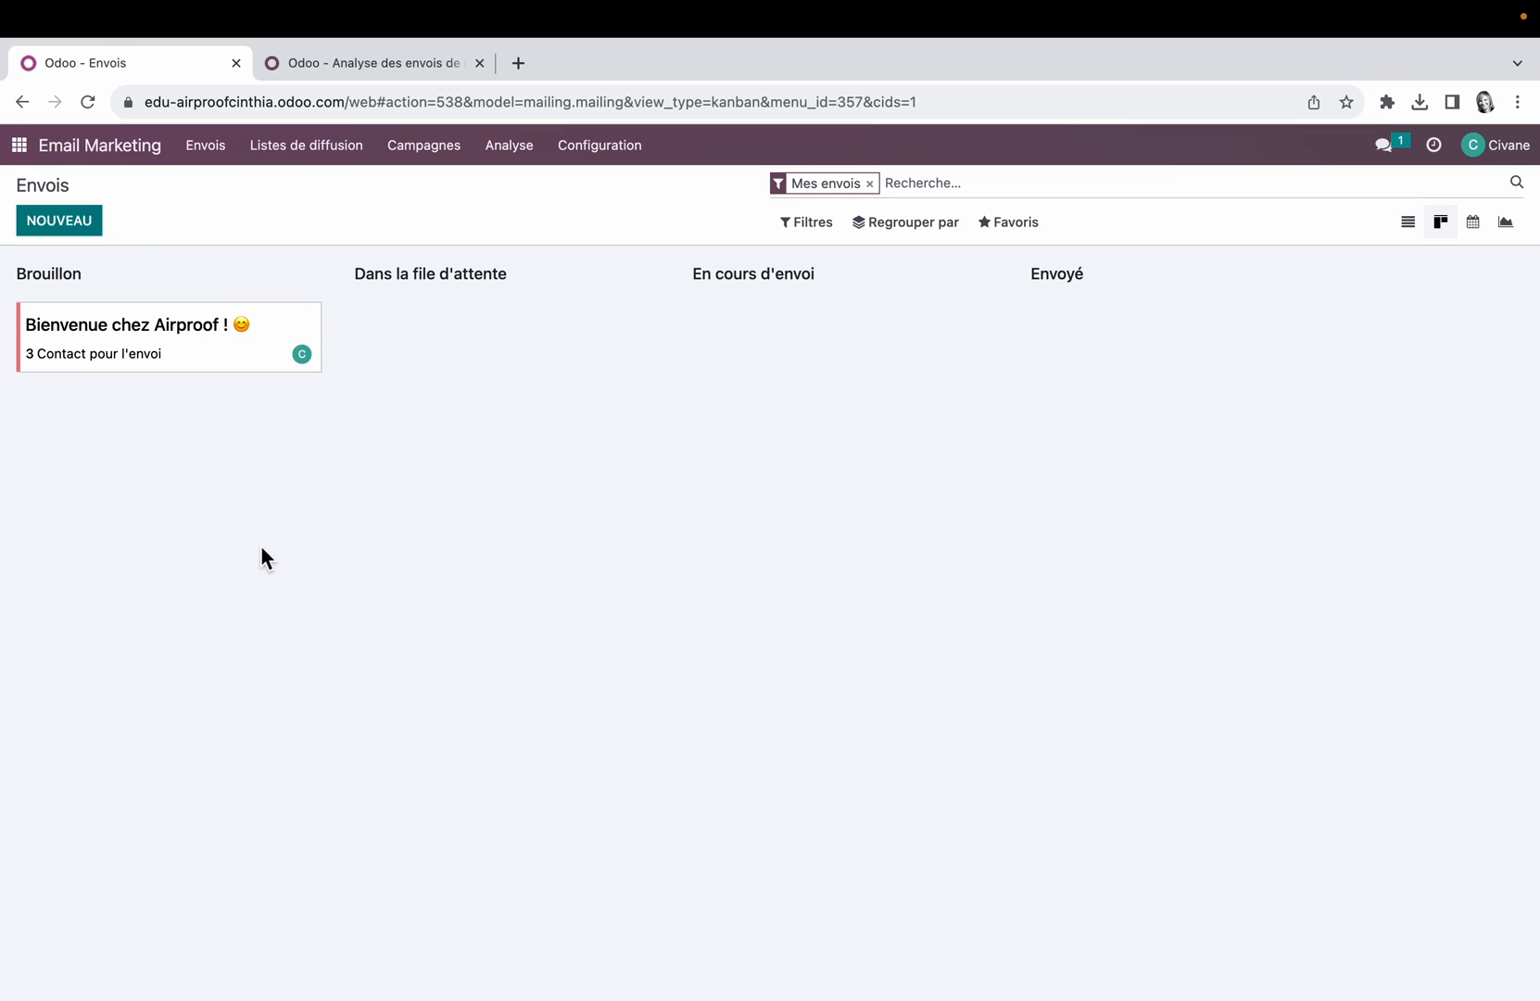
Step: Open the Bienvenue chez Airproof ! mailing and examine its scheduling dialog's date and time choices, leaving it unscheduled
click(173, 349)
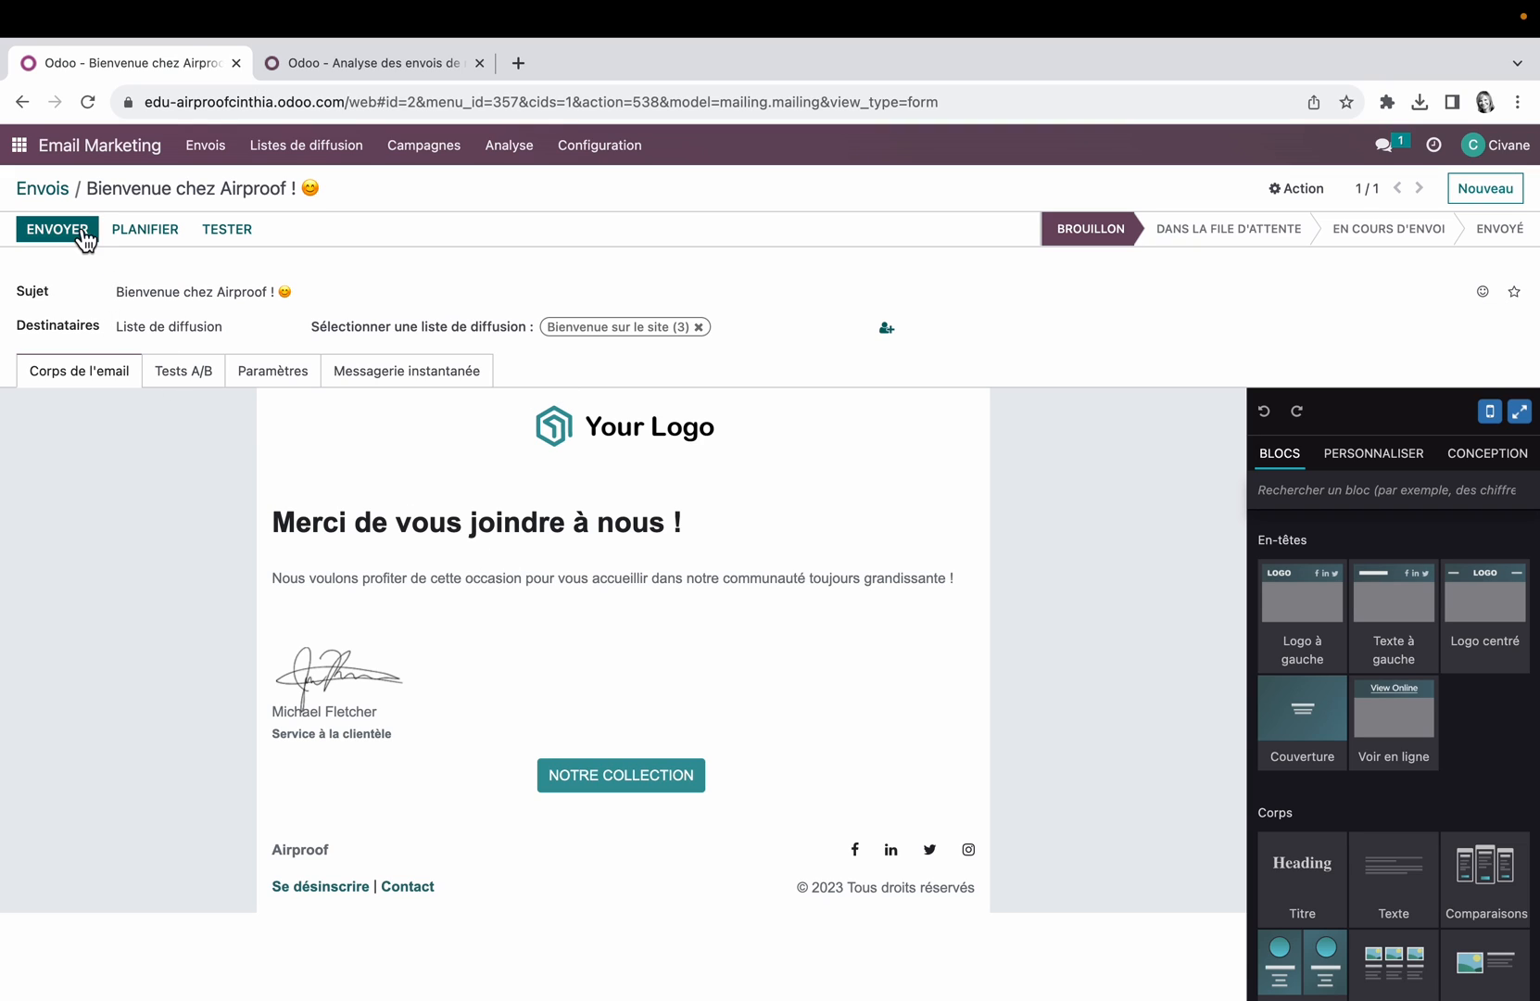
click(150, 233)
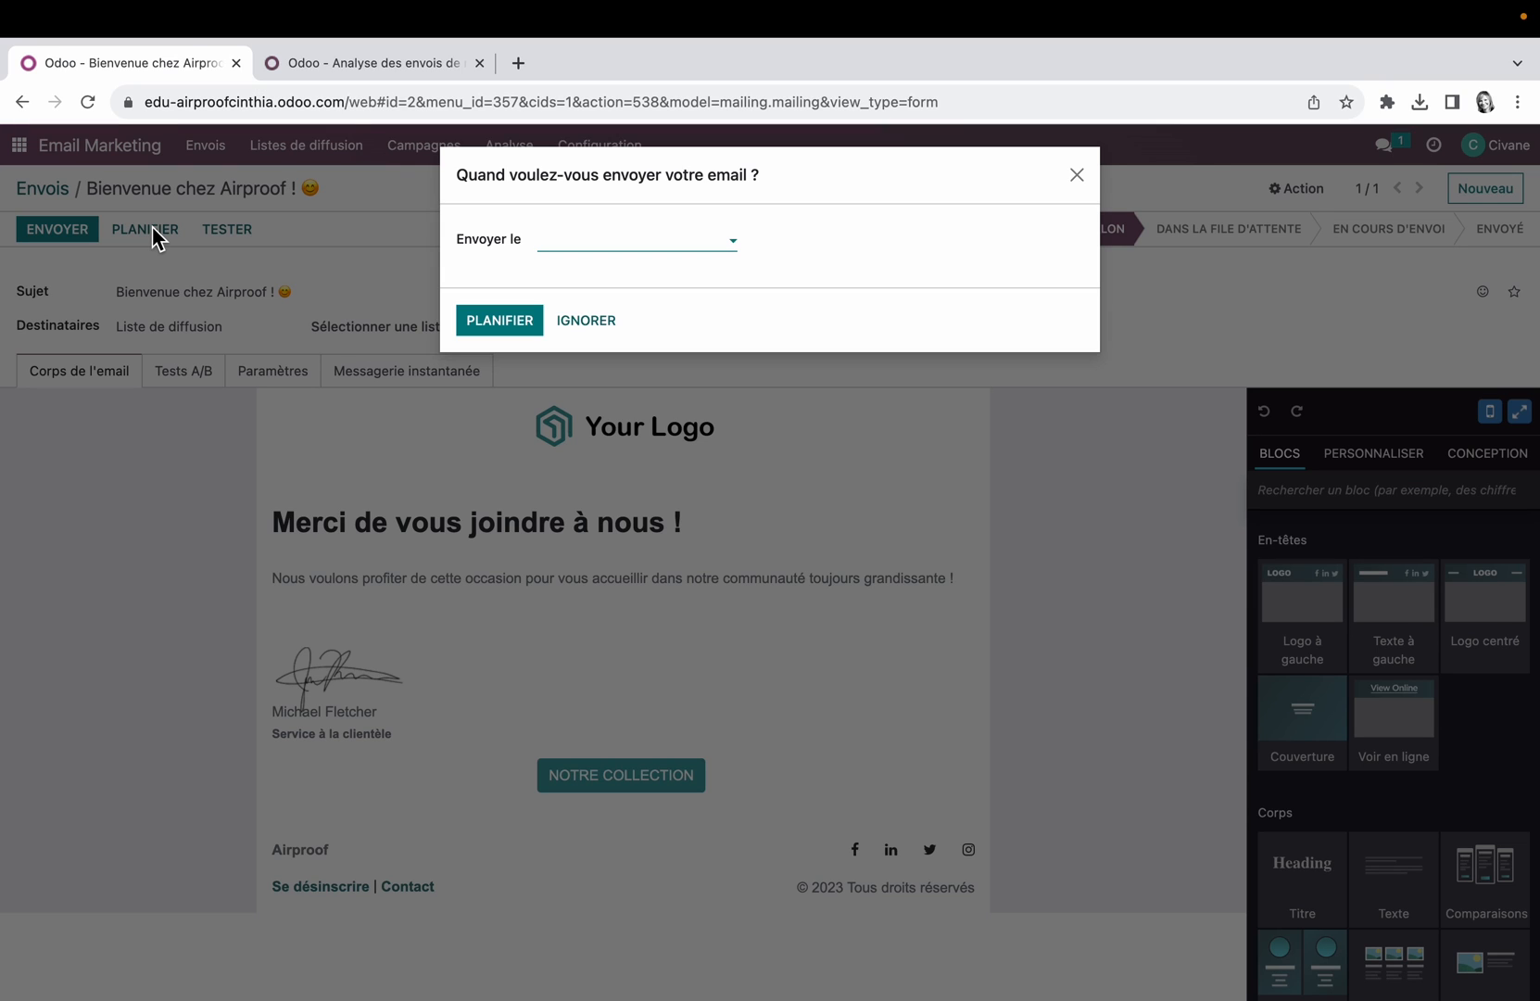
click(738, 244)
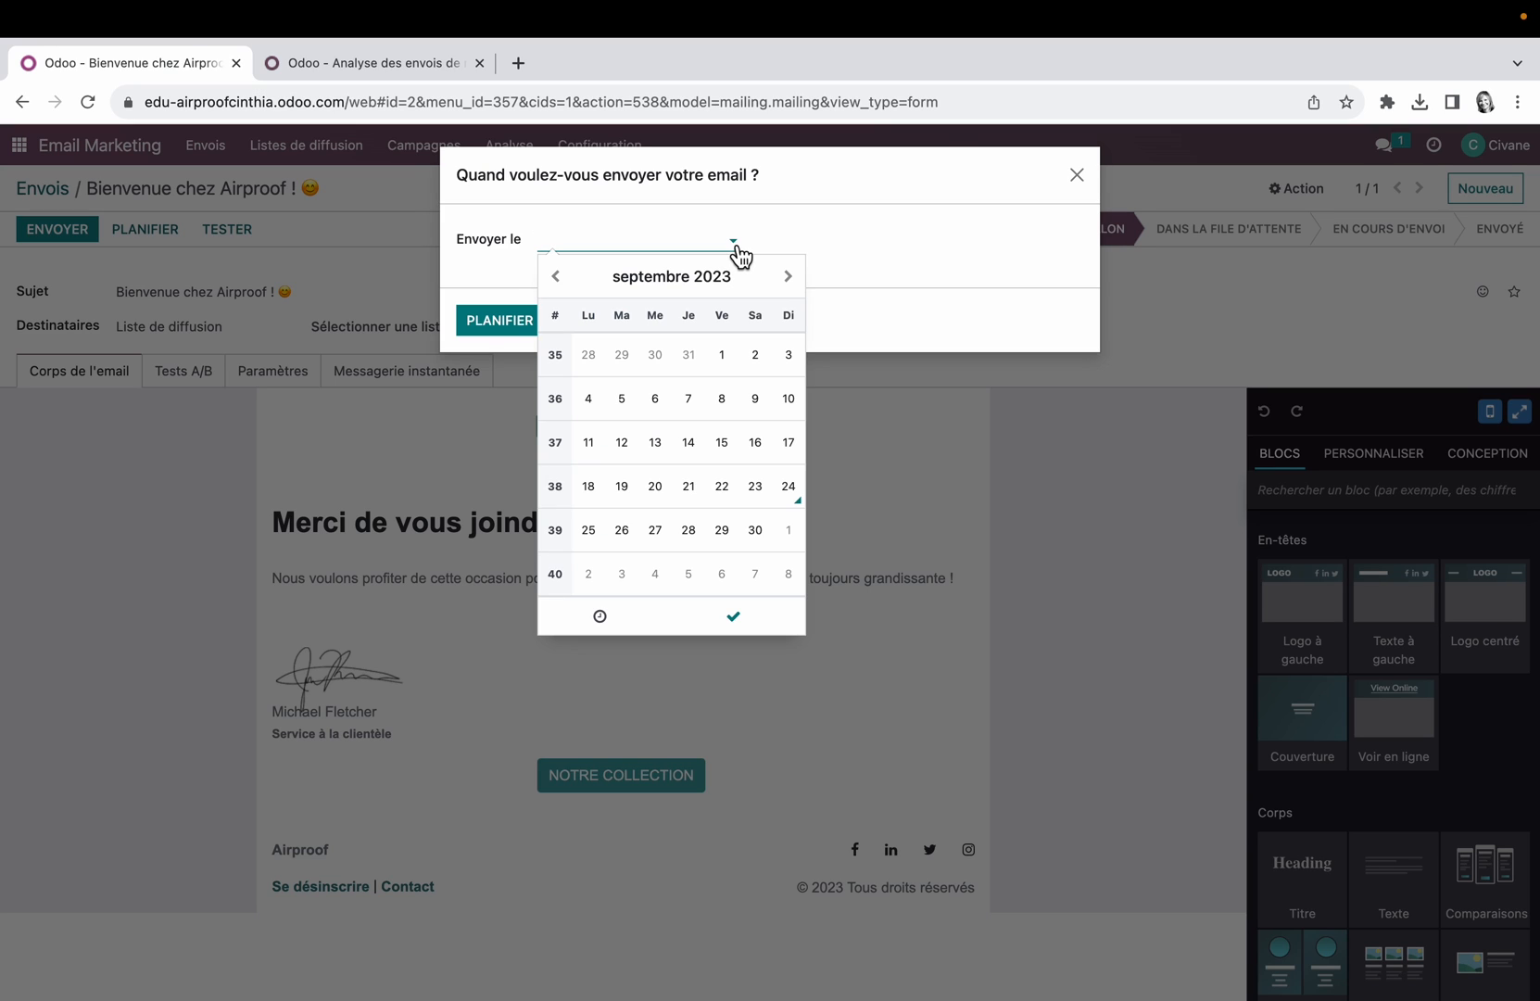
click(600, 619)
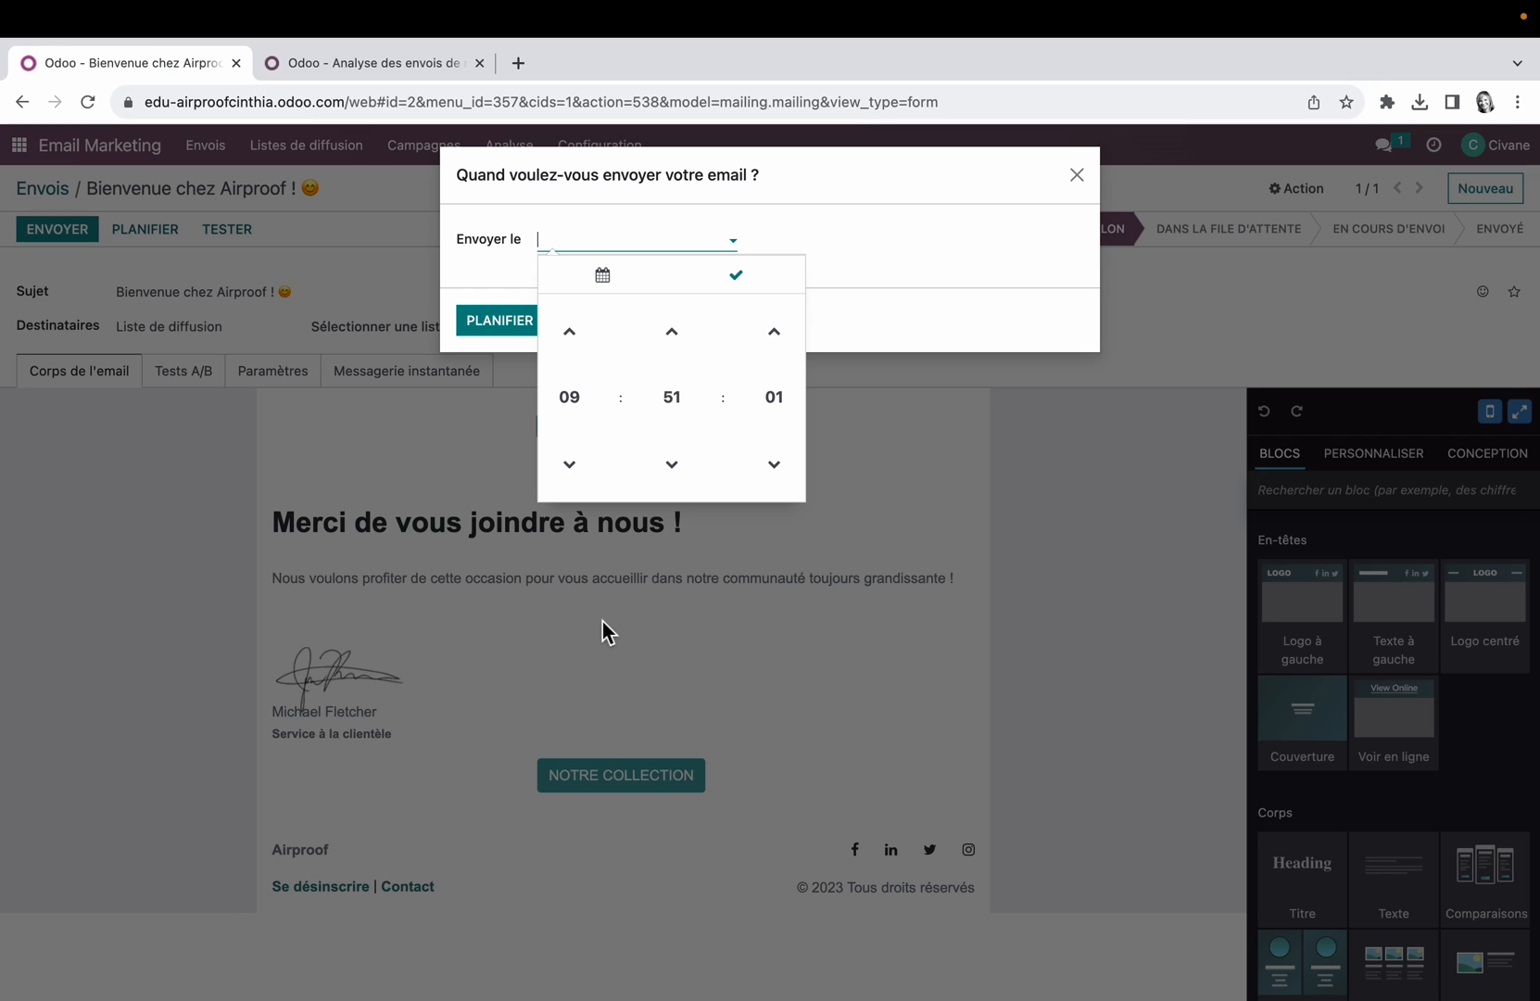
click(1042, 587)
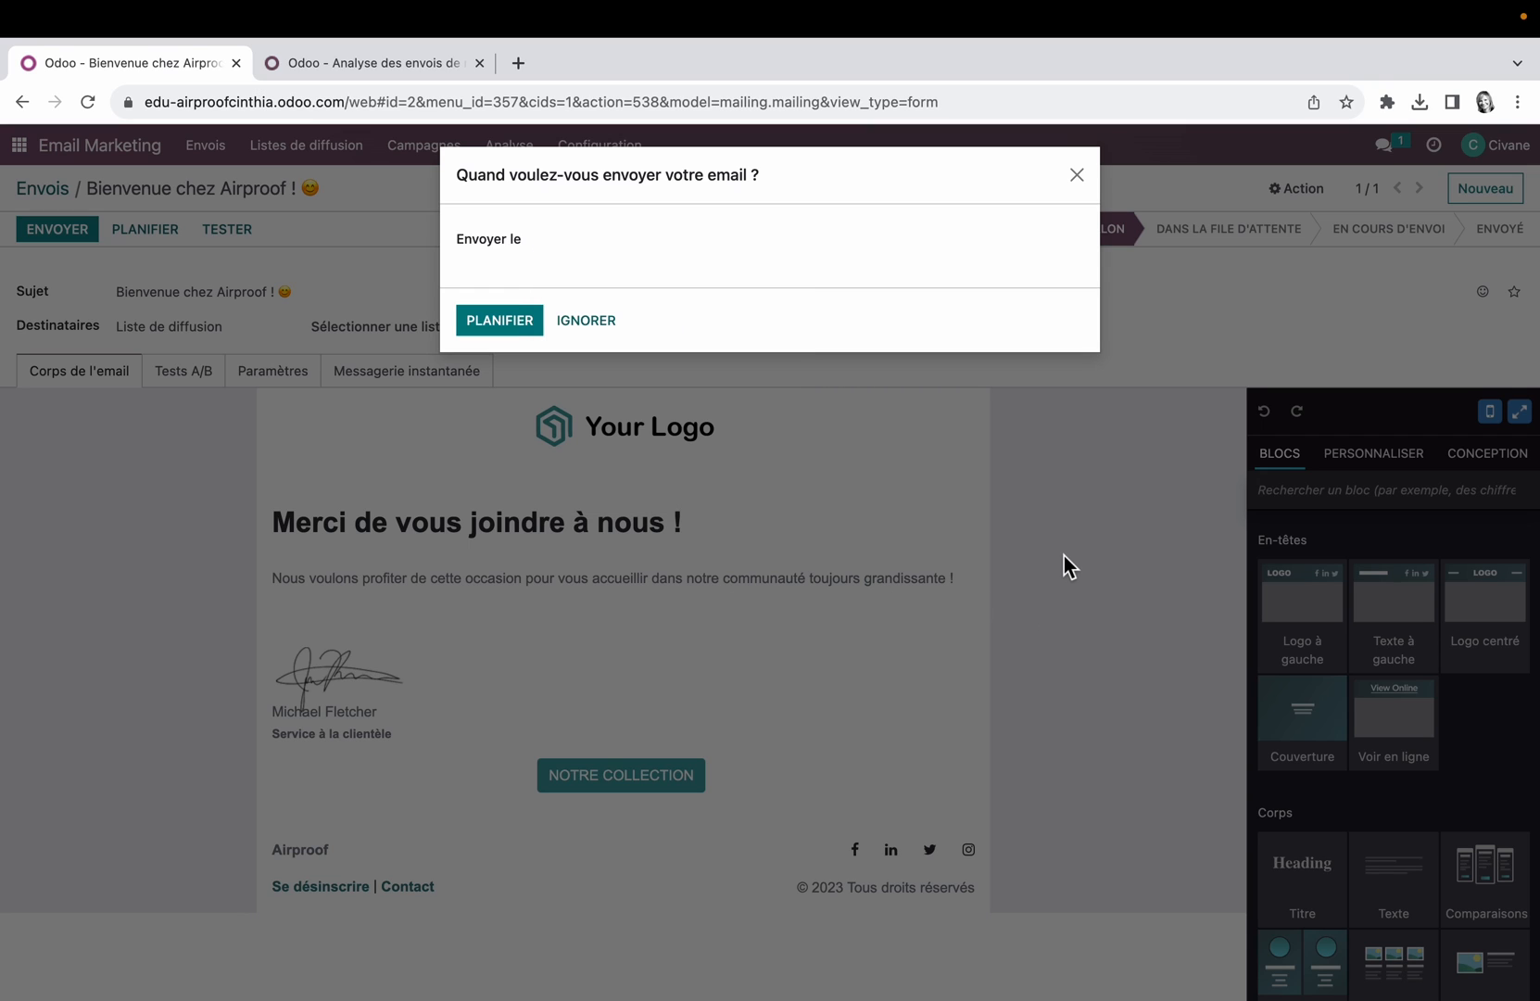
click(603, 321)
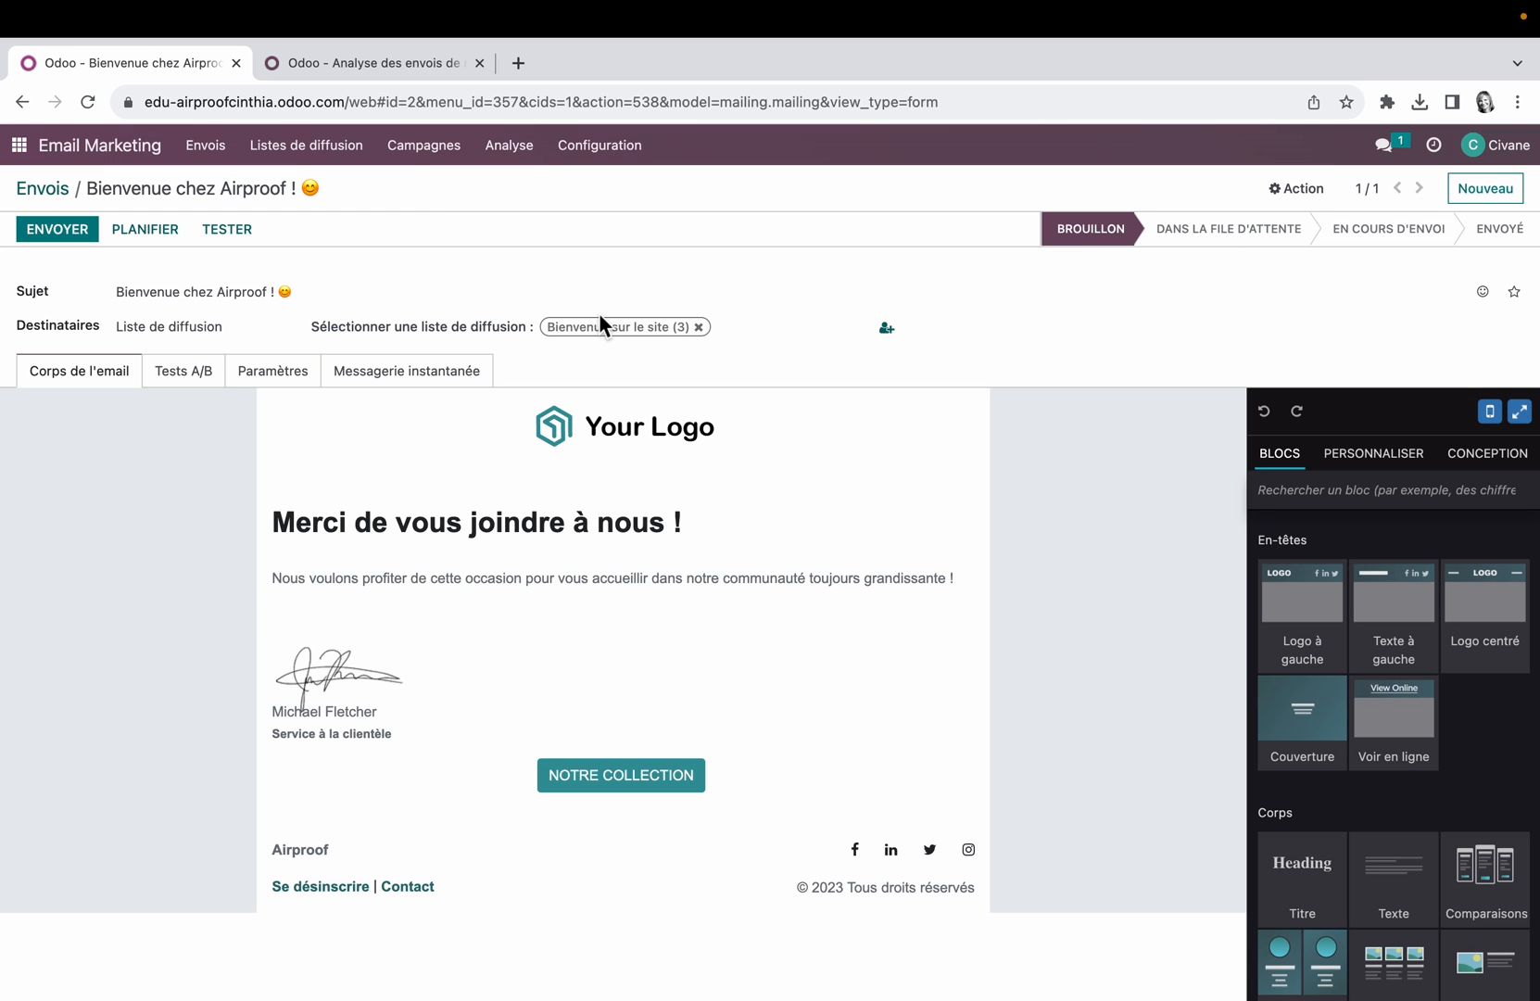
Step: Open the test send dialog for the mailing
click(235, 230)
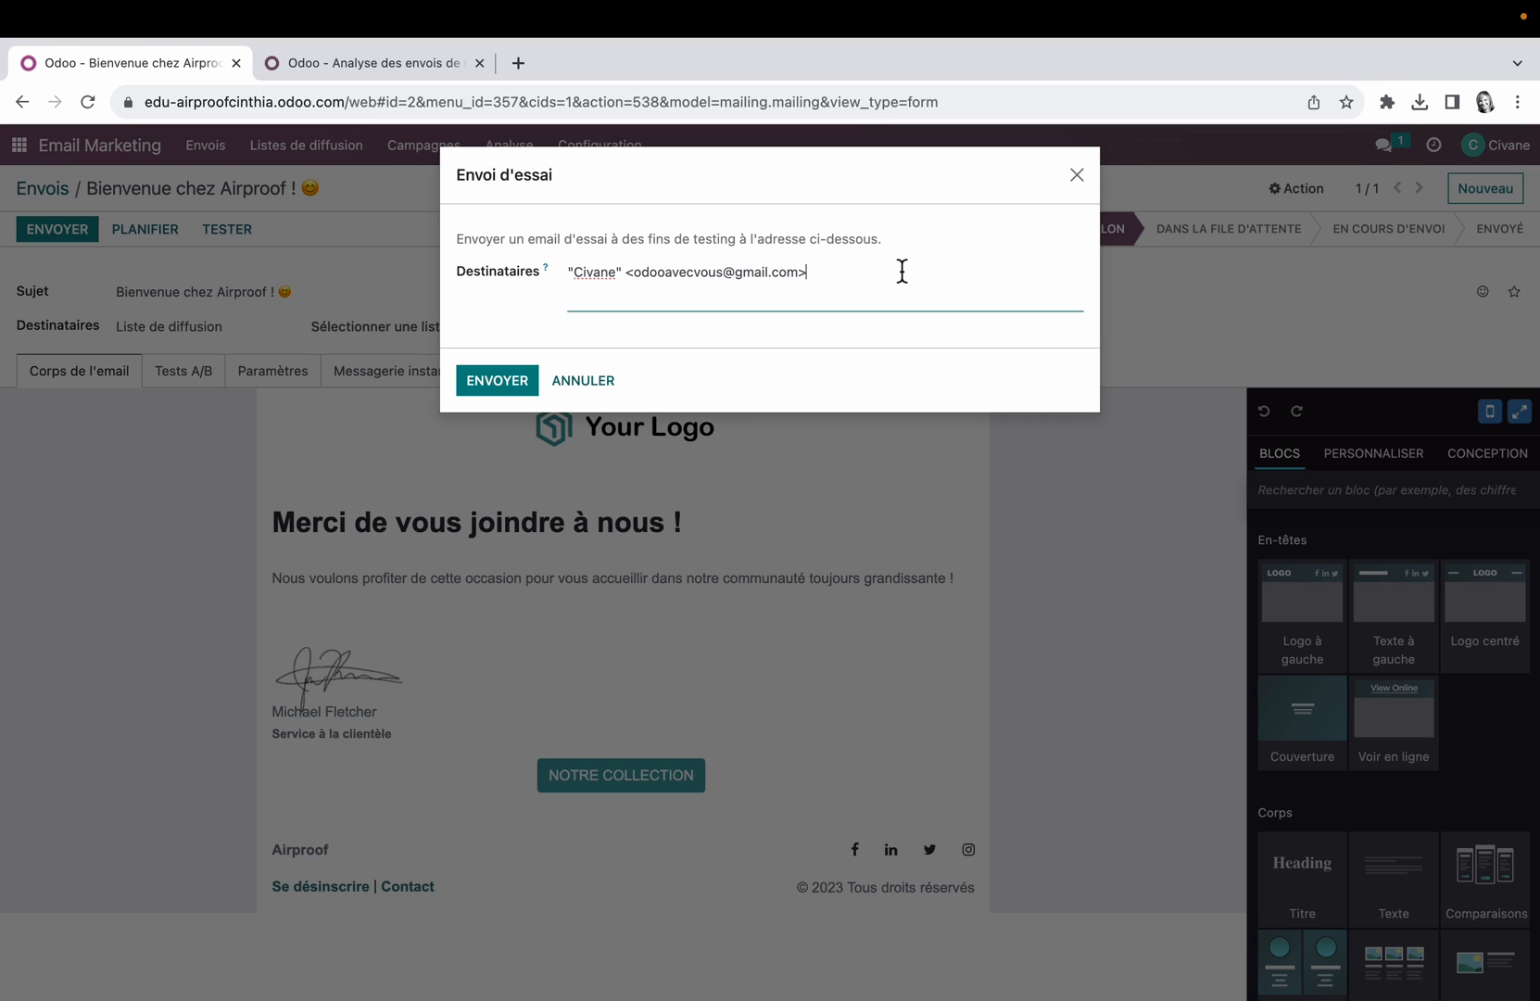
Step: Send the test email to the prefilled address, switch to Gmail, and read through the received Bienvenue chez Airproof ! message
click(501, 379)
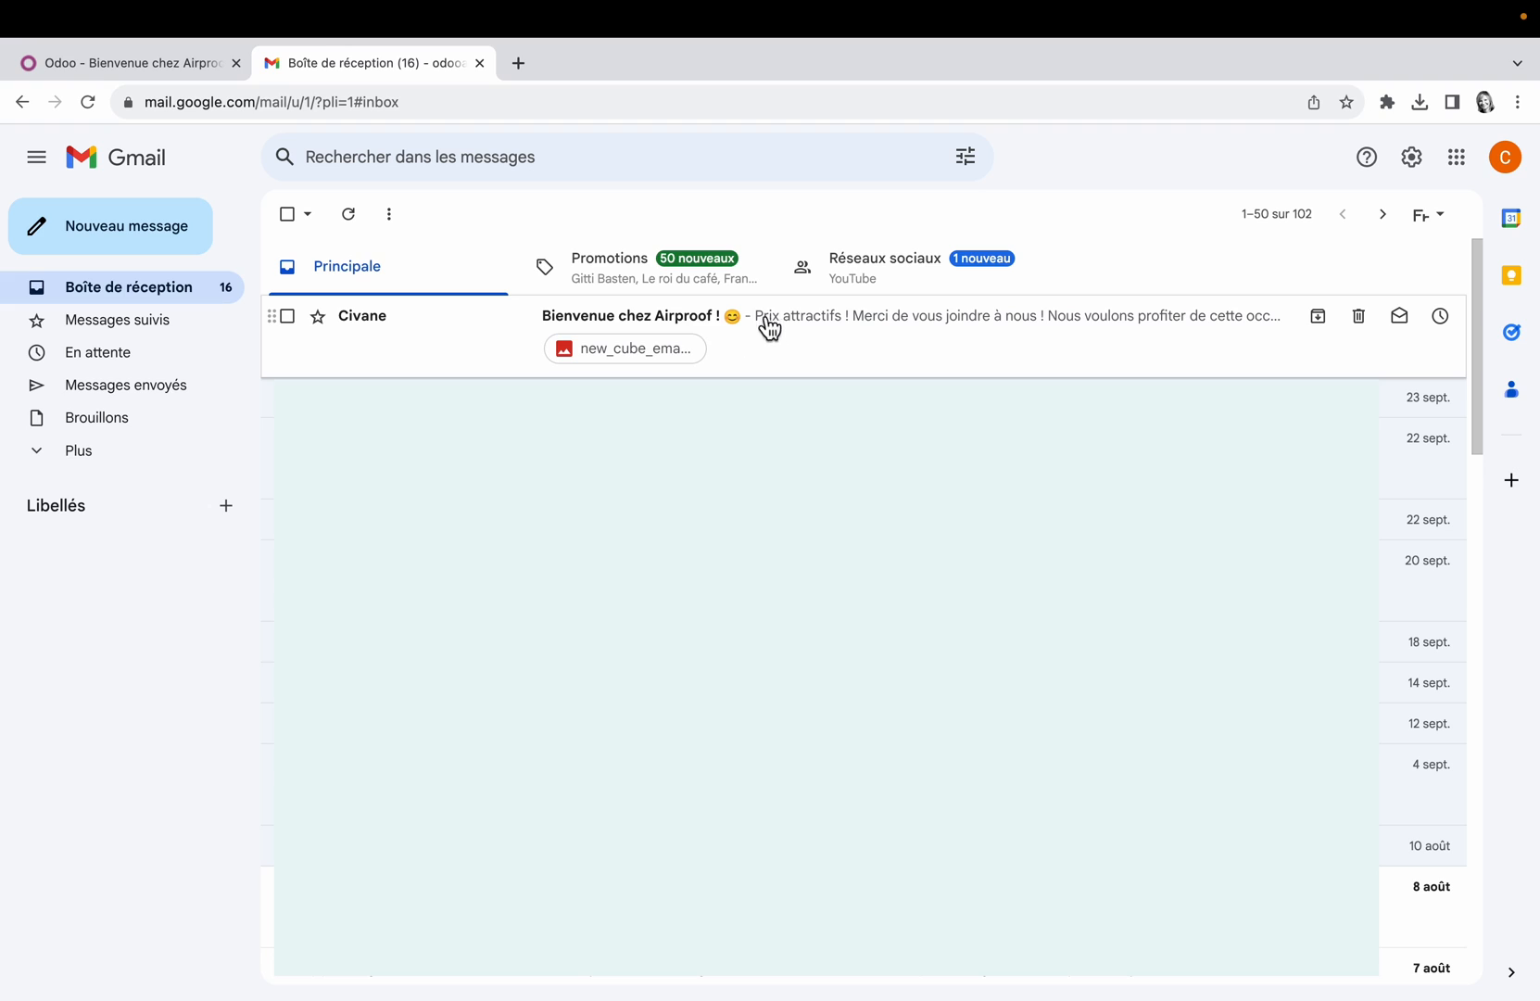
click(829, 334)
scroll(767, 539, down, 1)
scroll(770, 547, up, 1)
scroll(752, 534, down, 1)
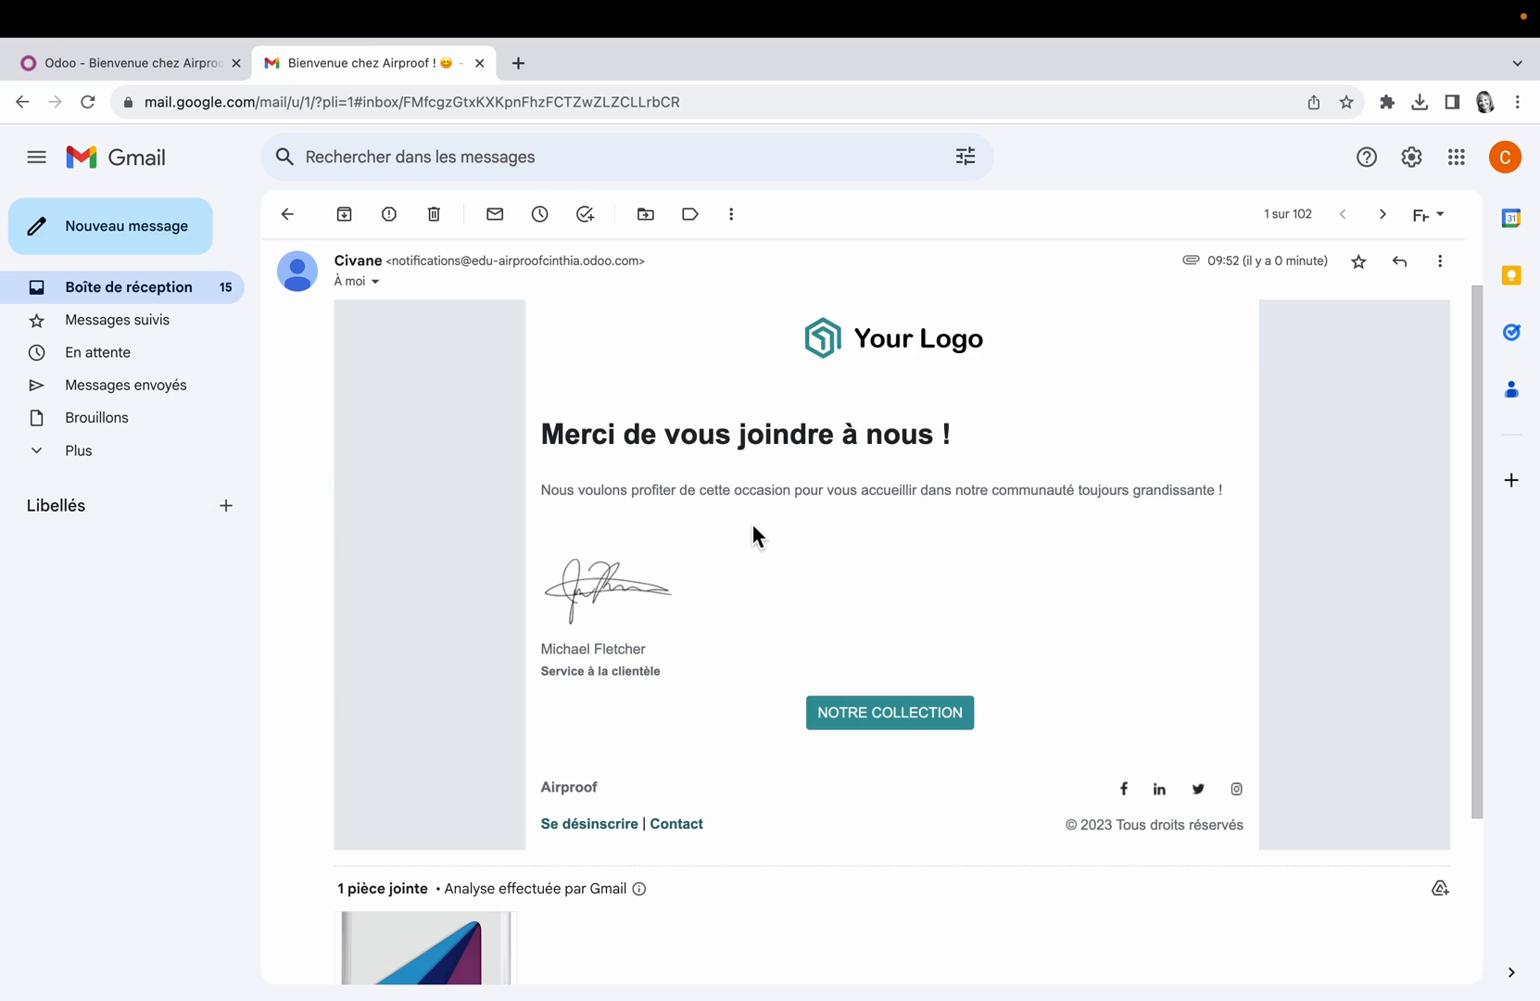
scroll(752, 523, down, 1)
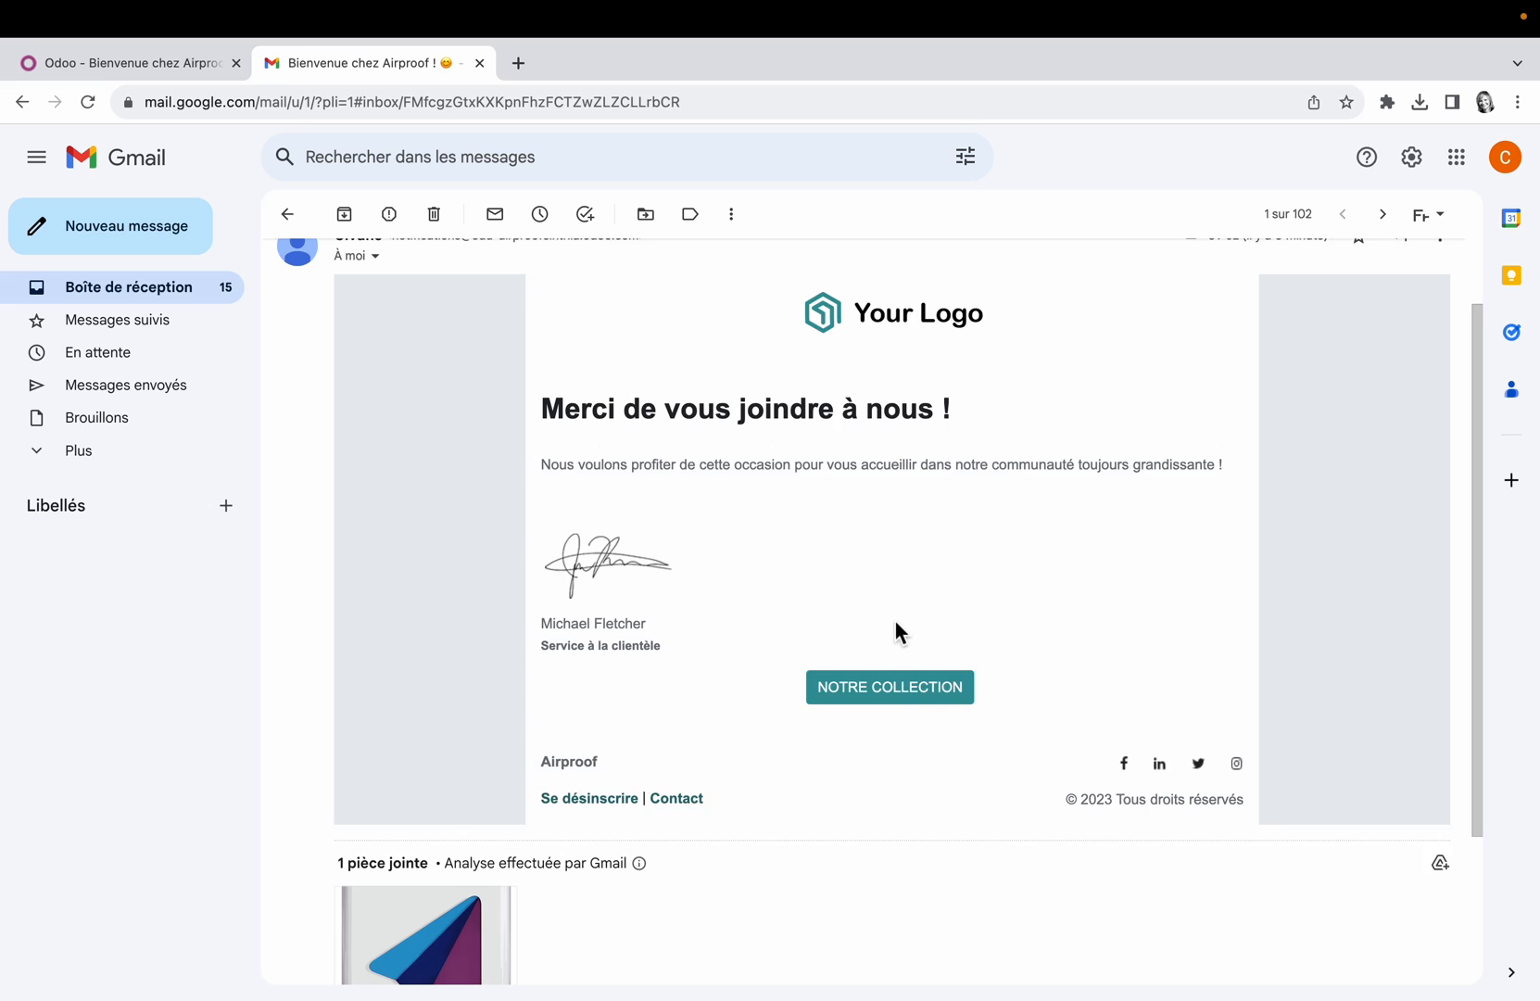
scroll(895, 624, down, 2)
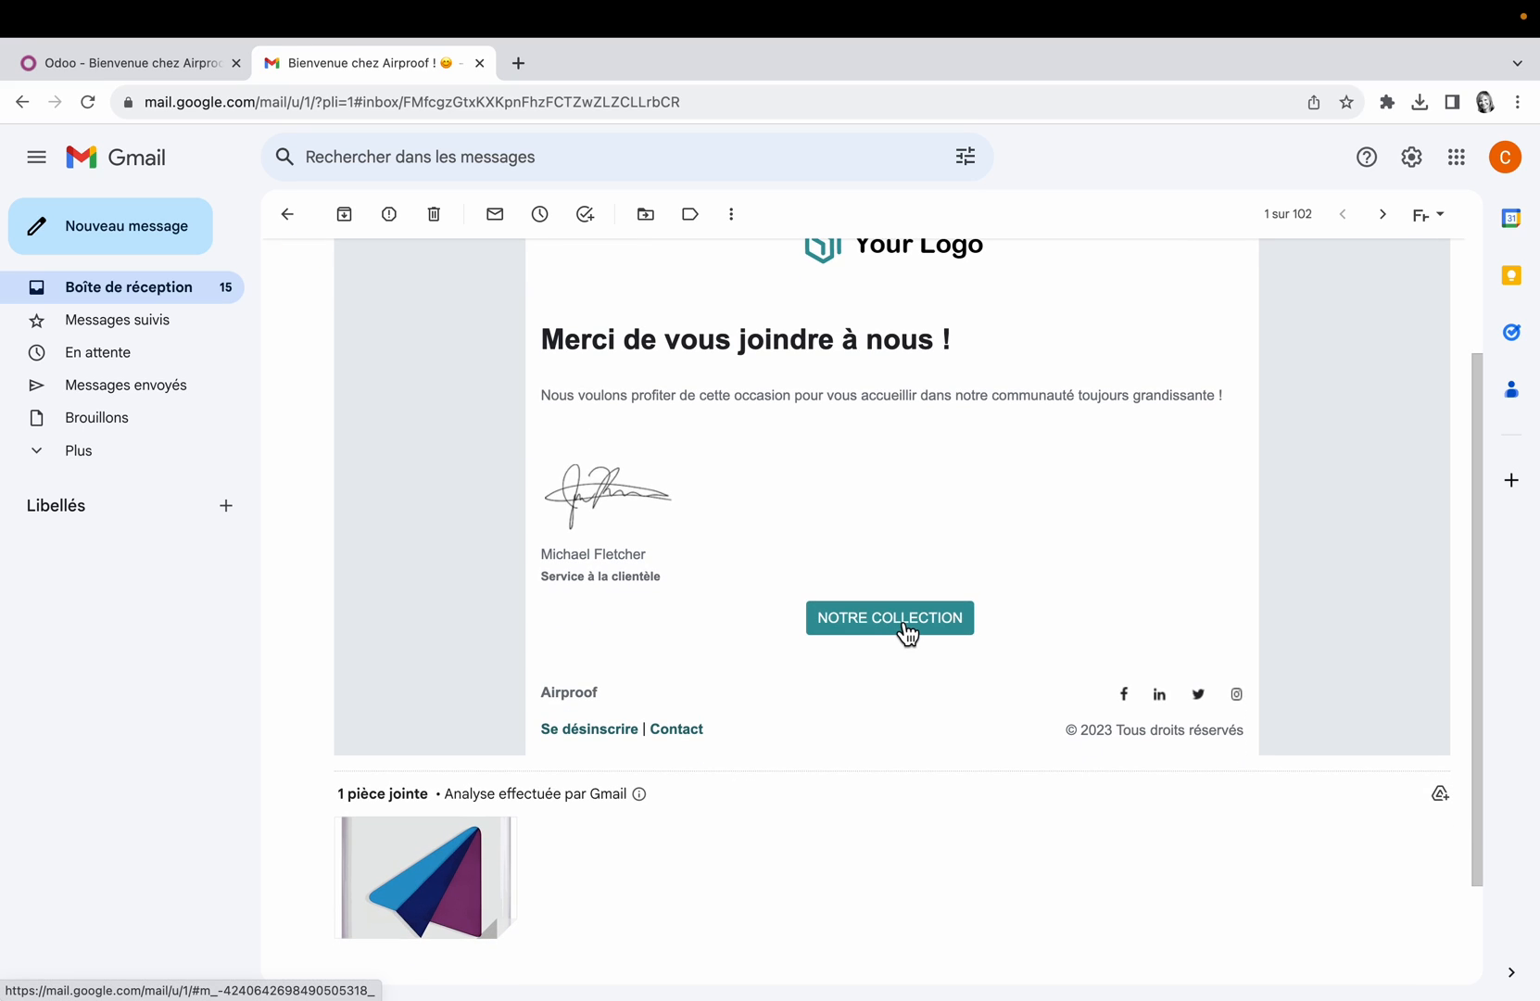
Step: Follow the email's Se désinscrire link, close the page it opens, and look over the message's attachment and body
click(611, 732)
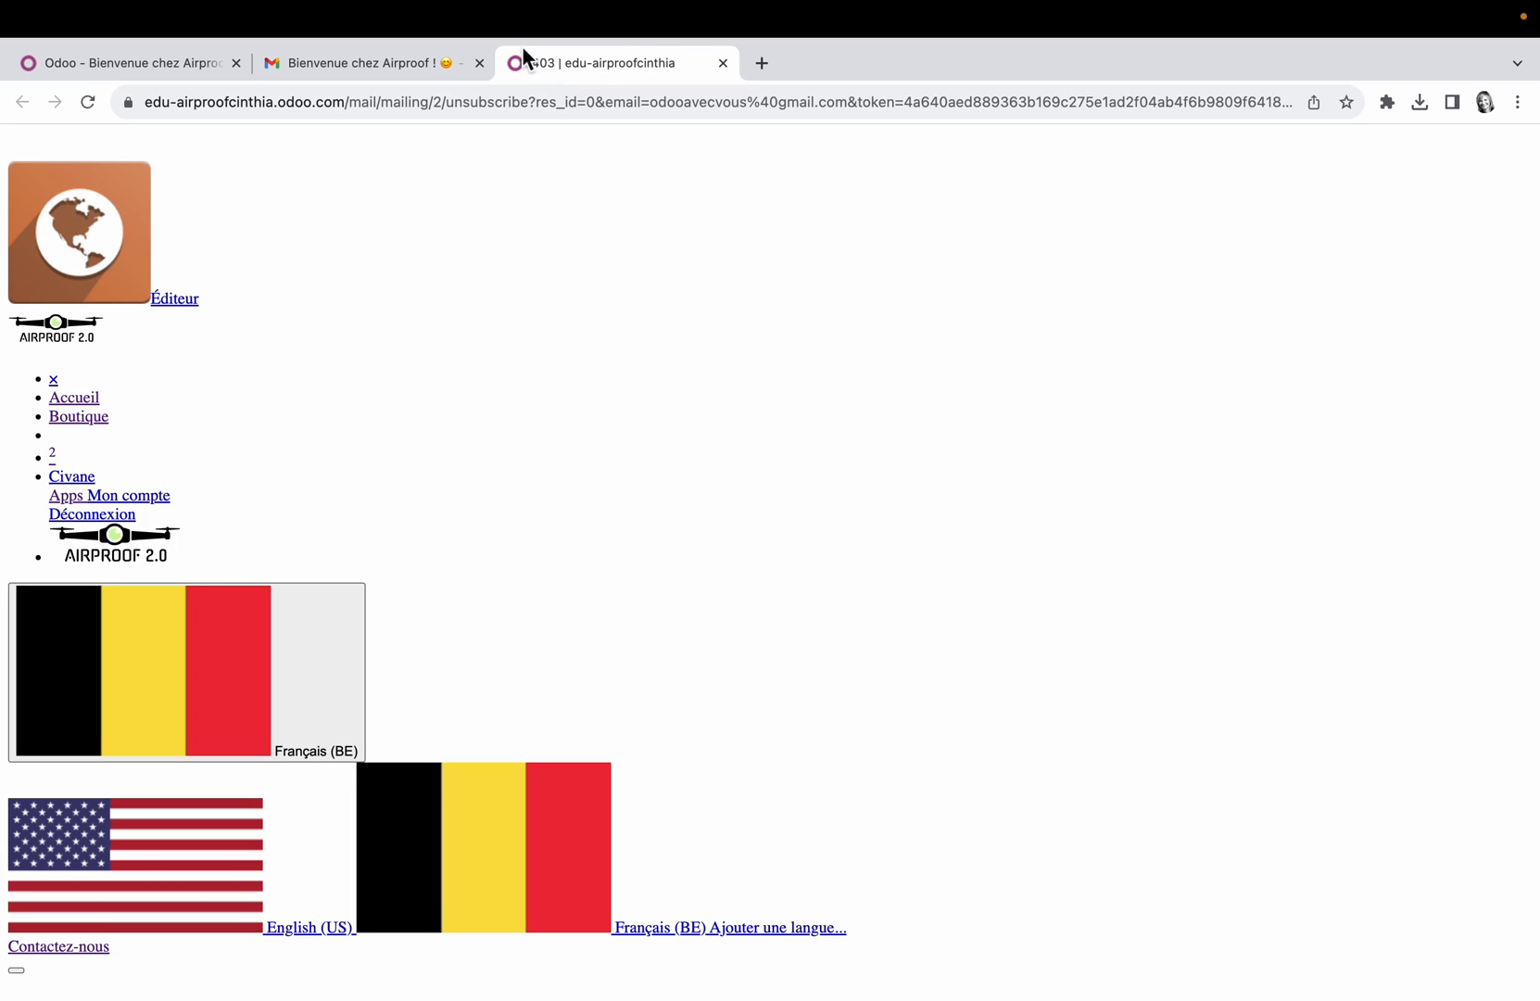
click(722, 63)
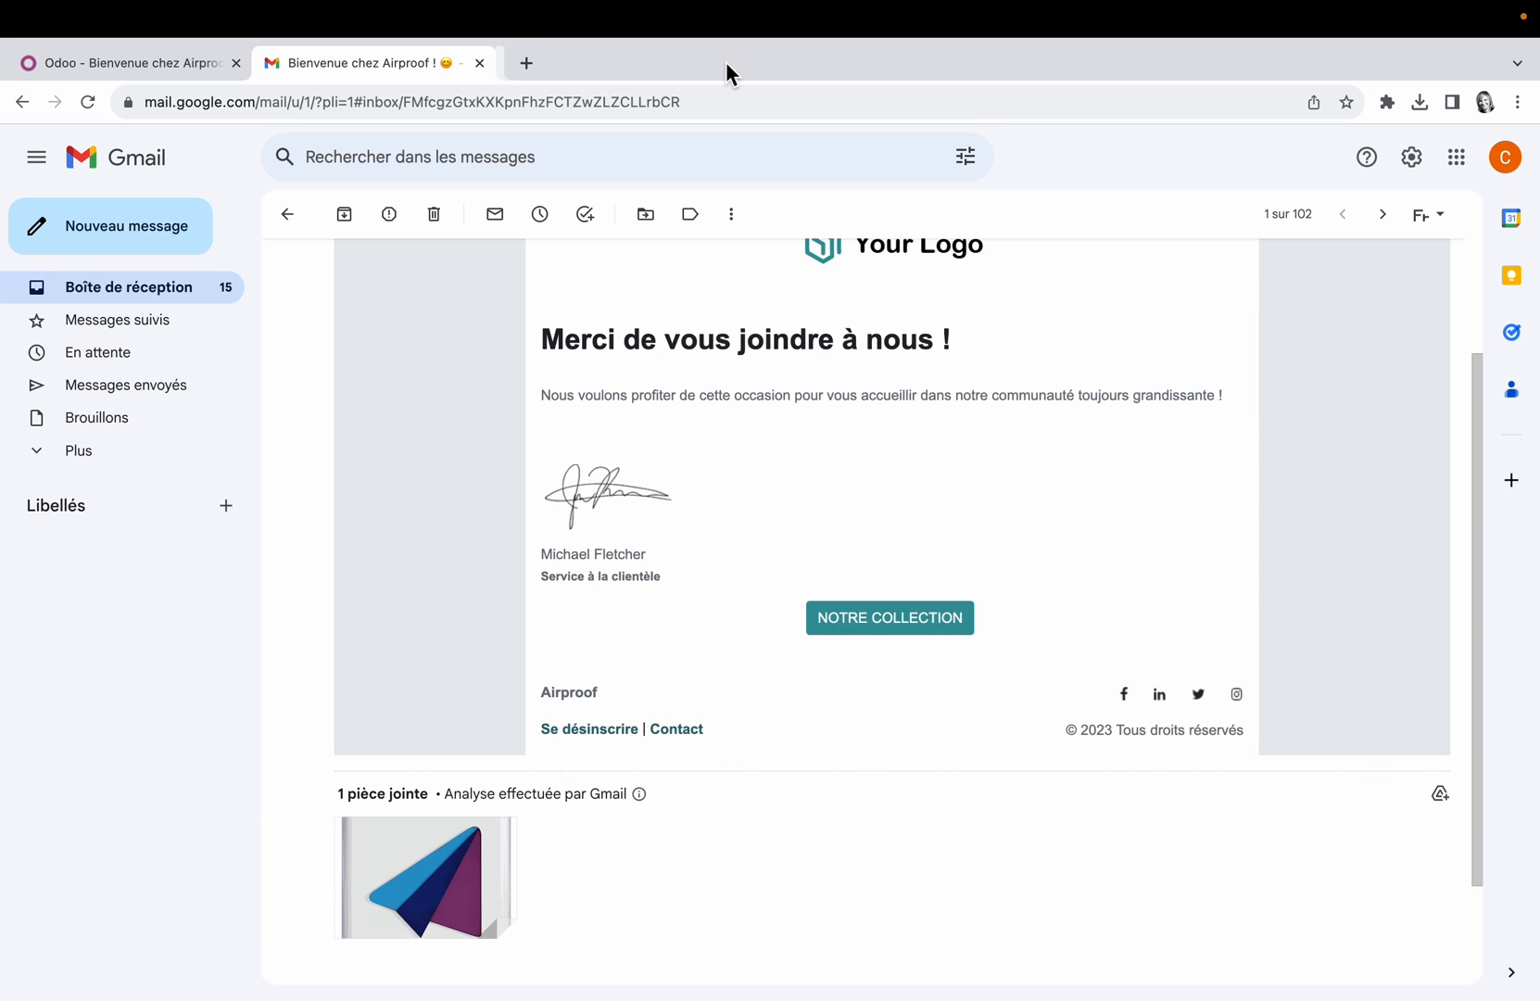
scroll(871, 513, down, 1)
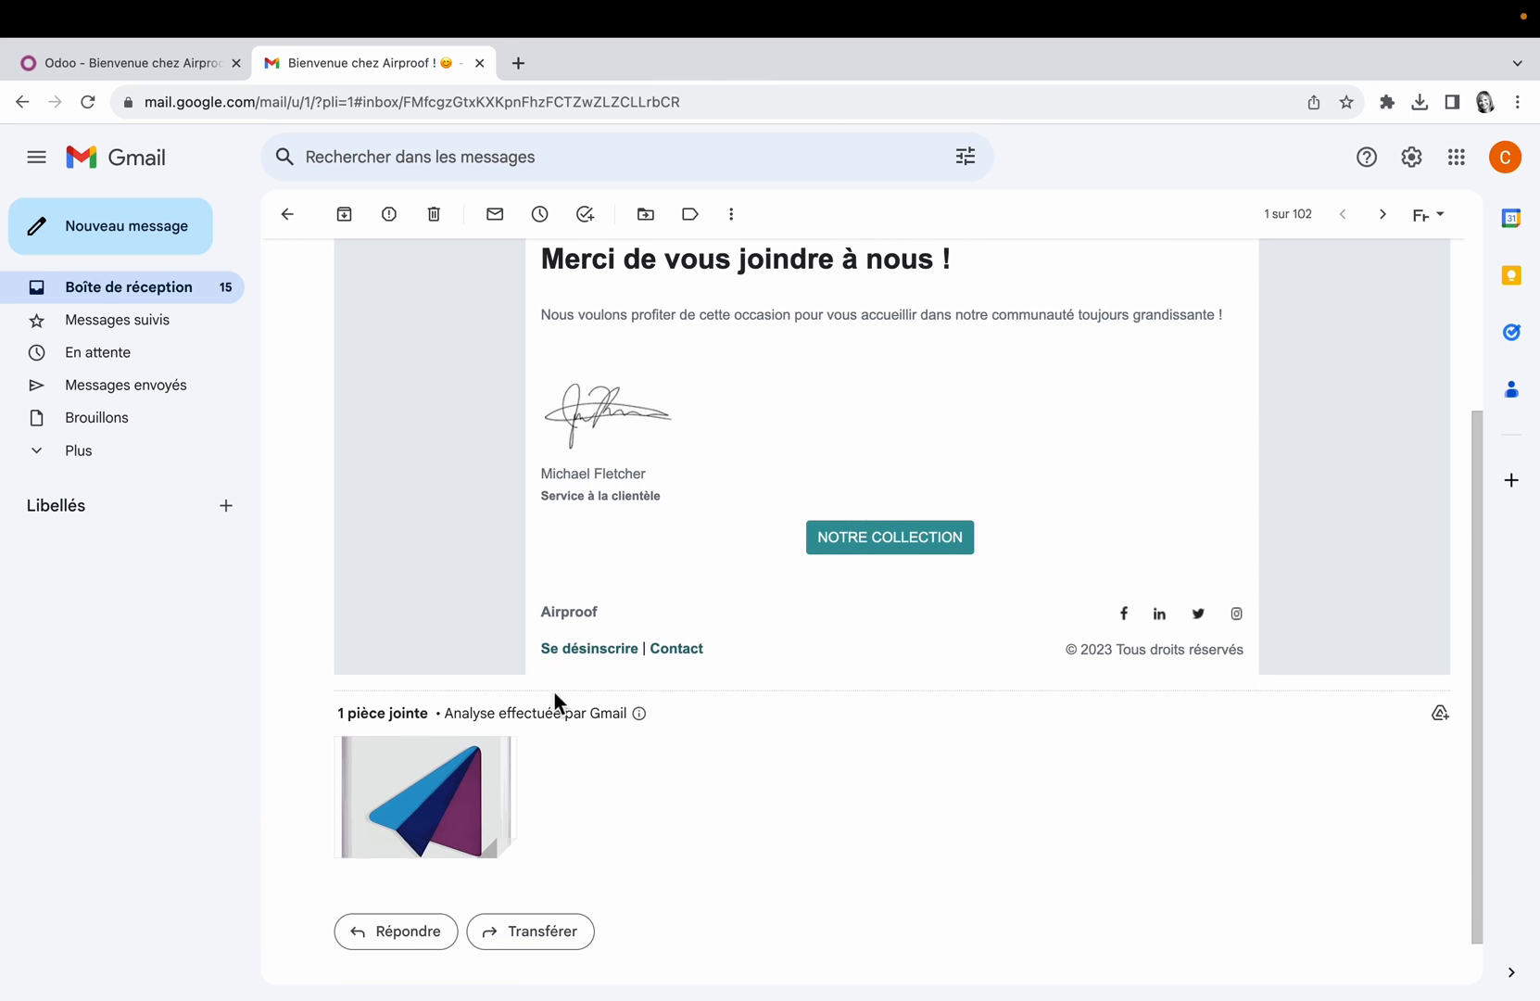
mouse_move(416, 842)
scroll(873, 813, up, 3)
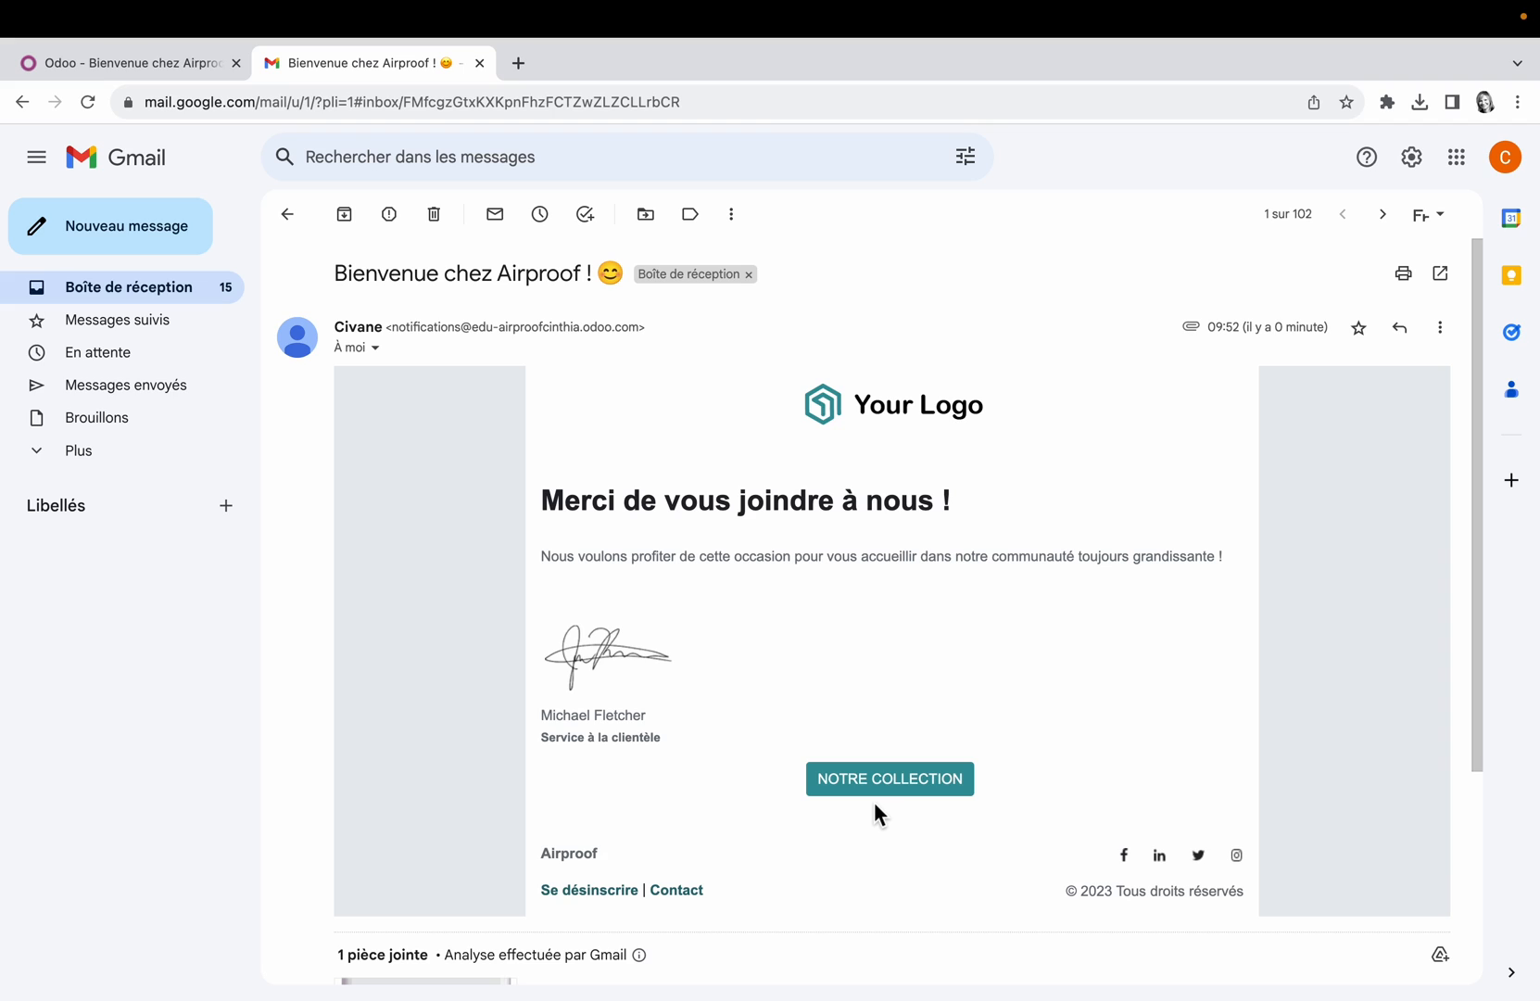
Step: Switch back to Odoo, open the Site web app, and put the homepage into edit mode at its footer area
click(115, 65)
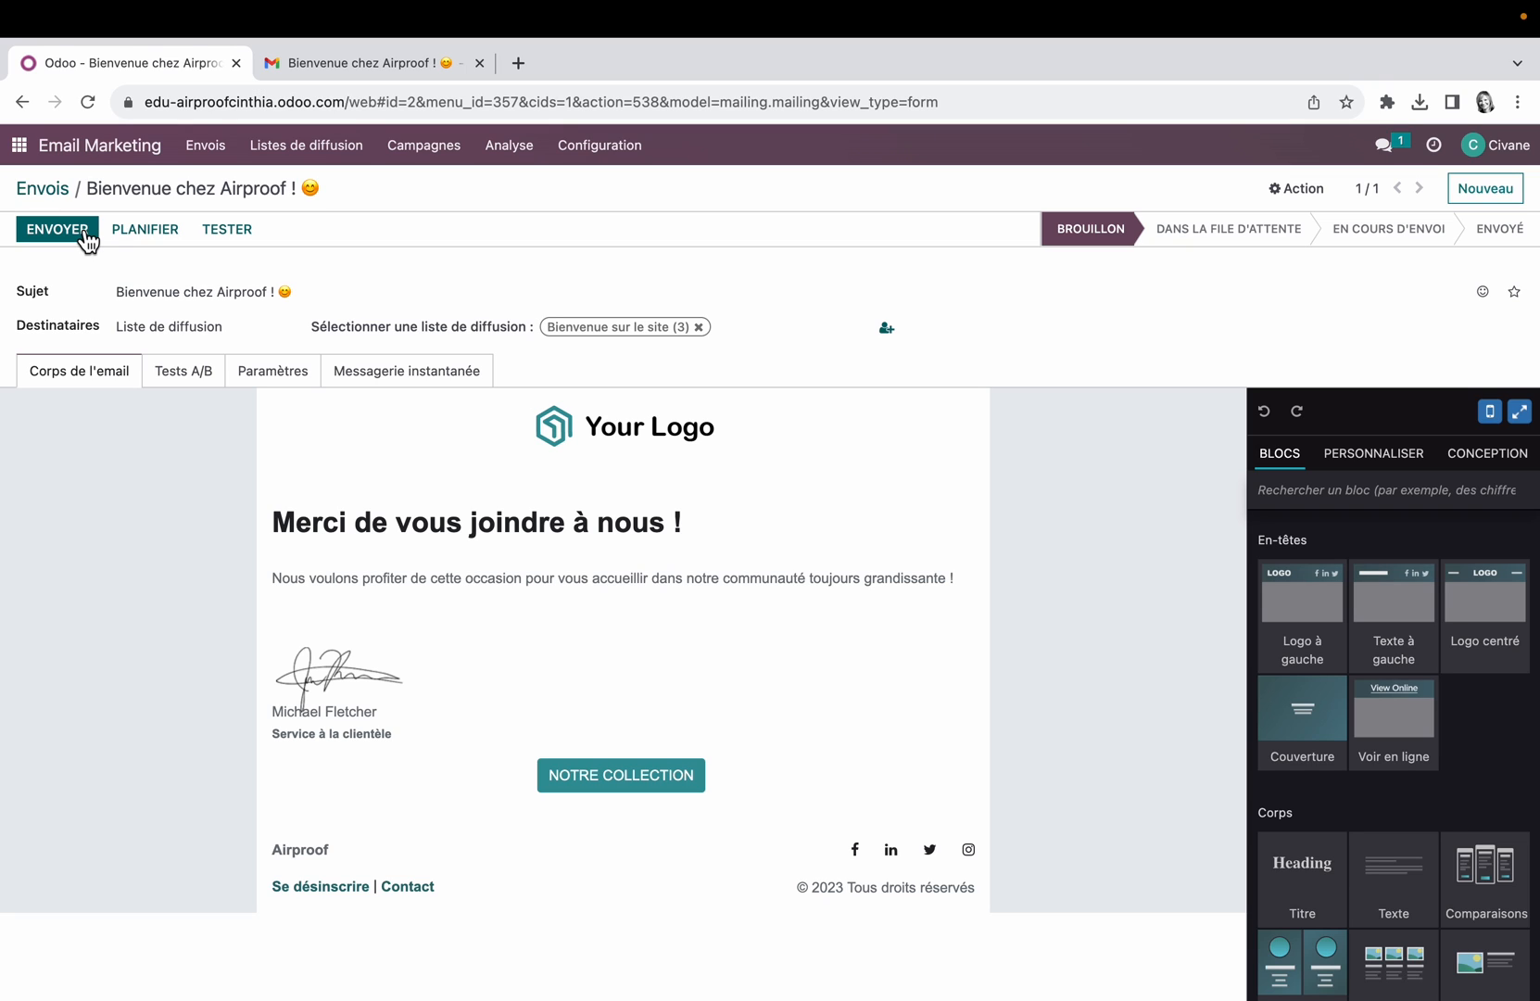
click(28, 150)
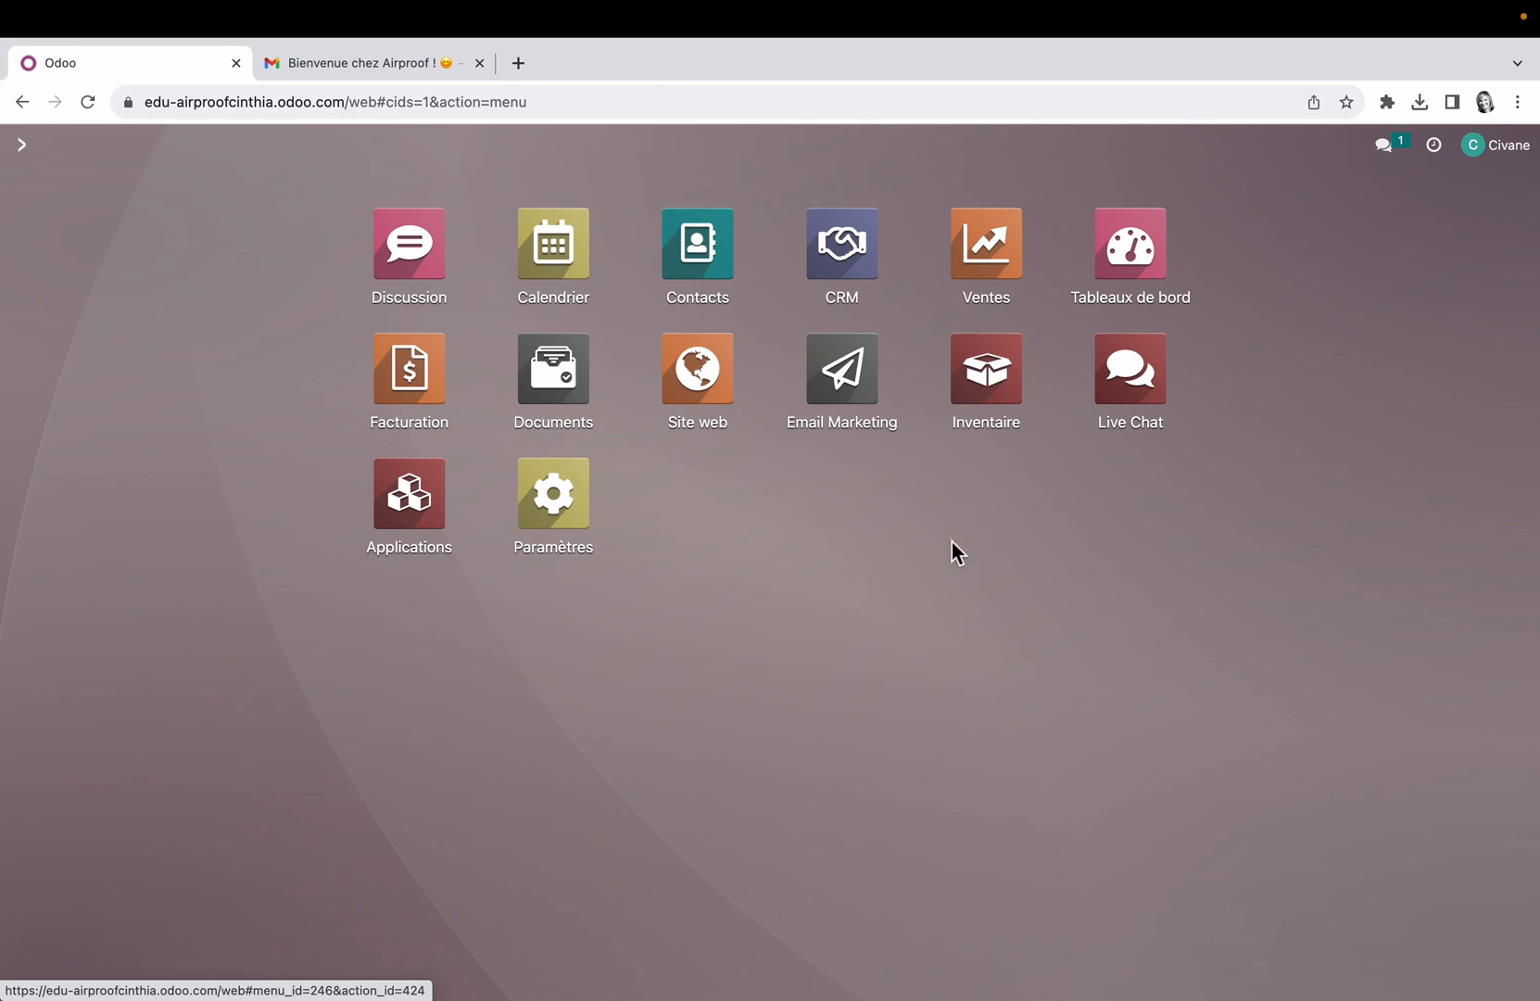
click(699, 380)
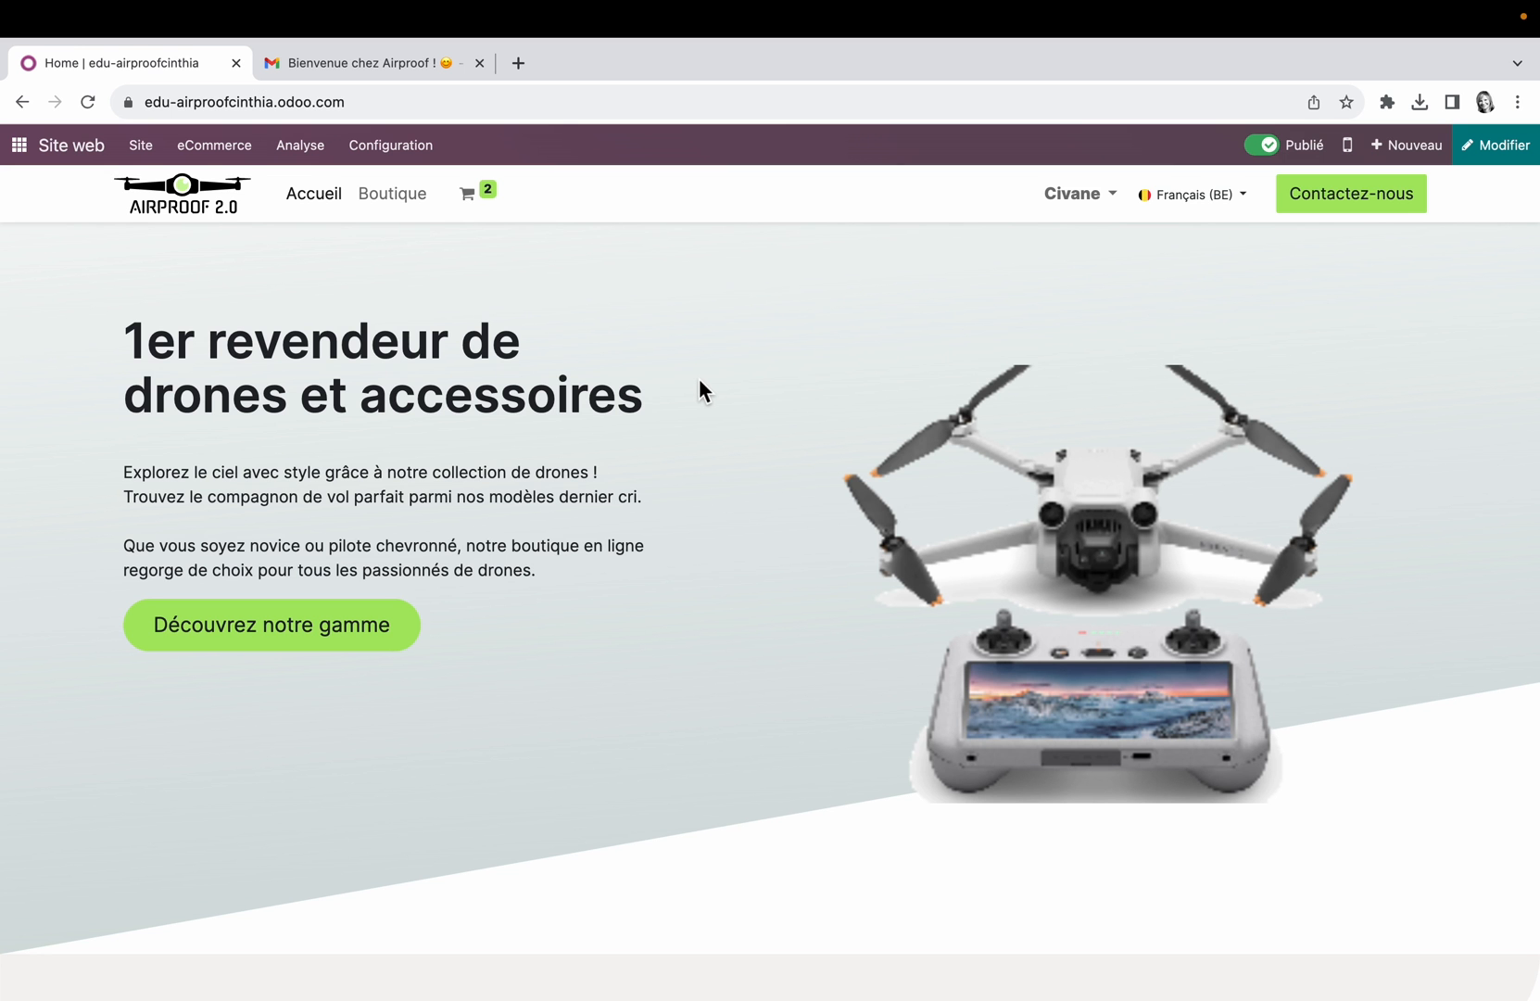
scroll(699, 390, down, 20)
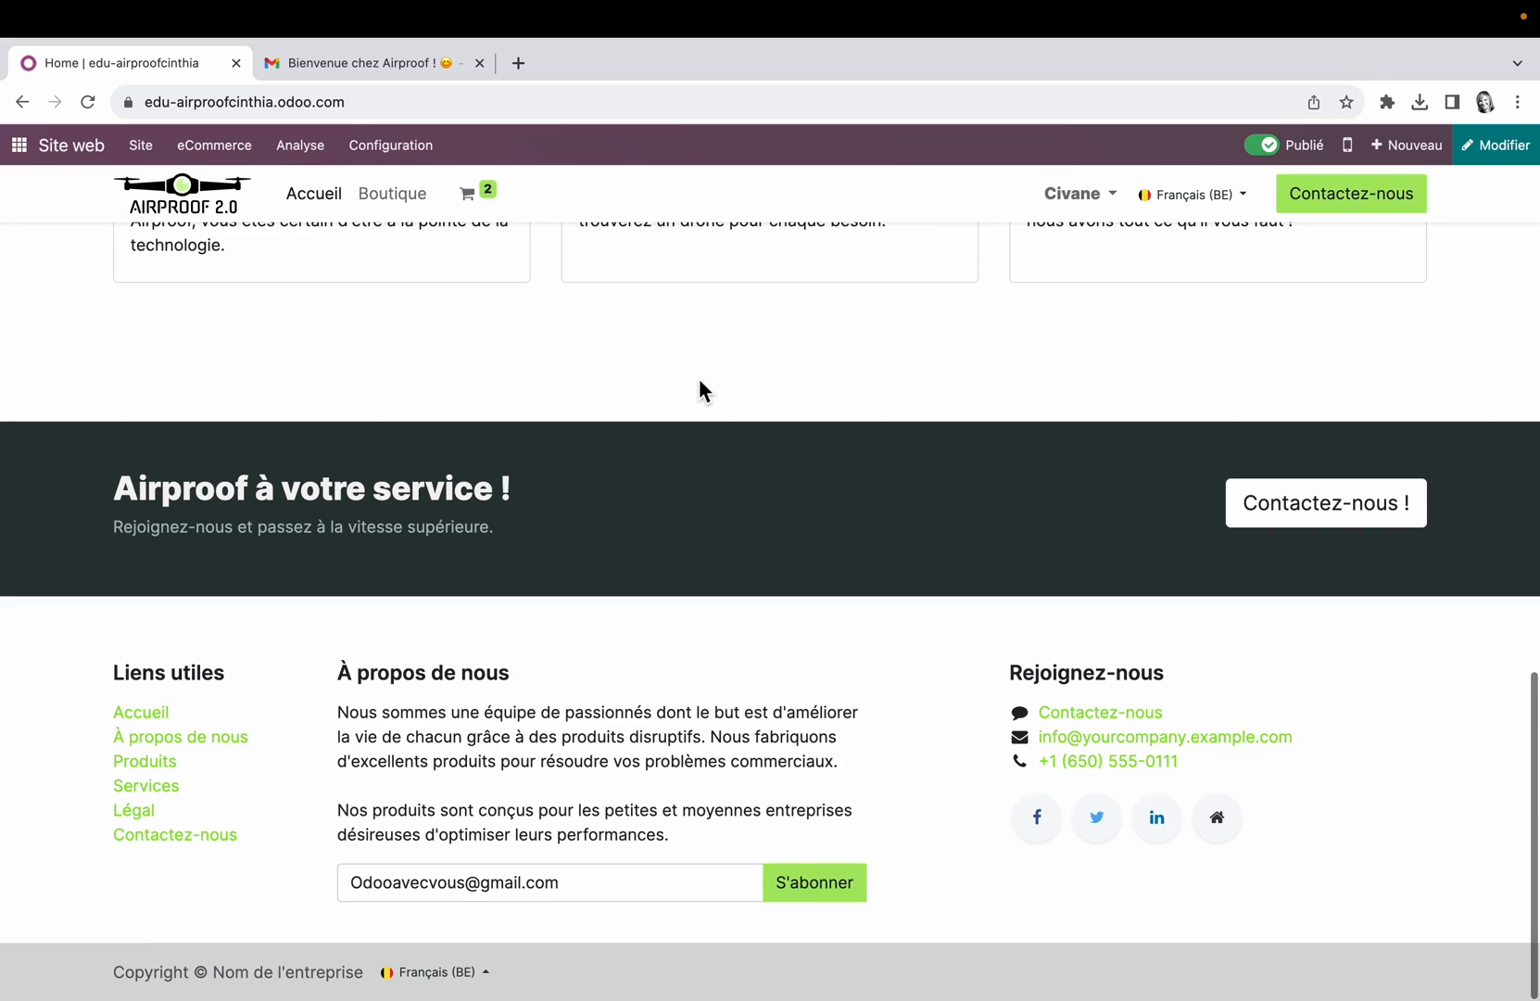
click(1520, 148)
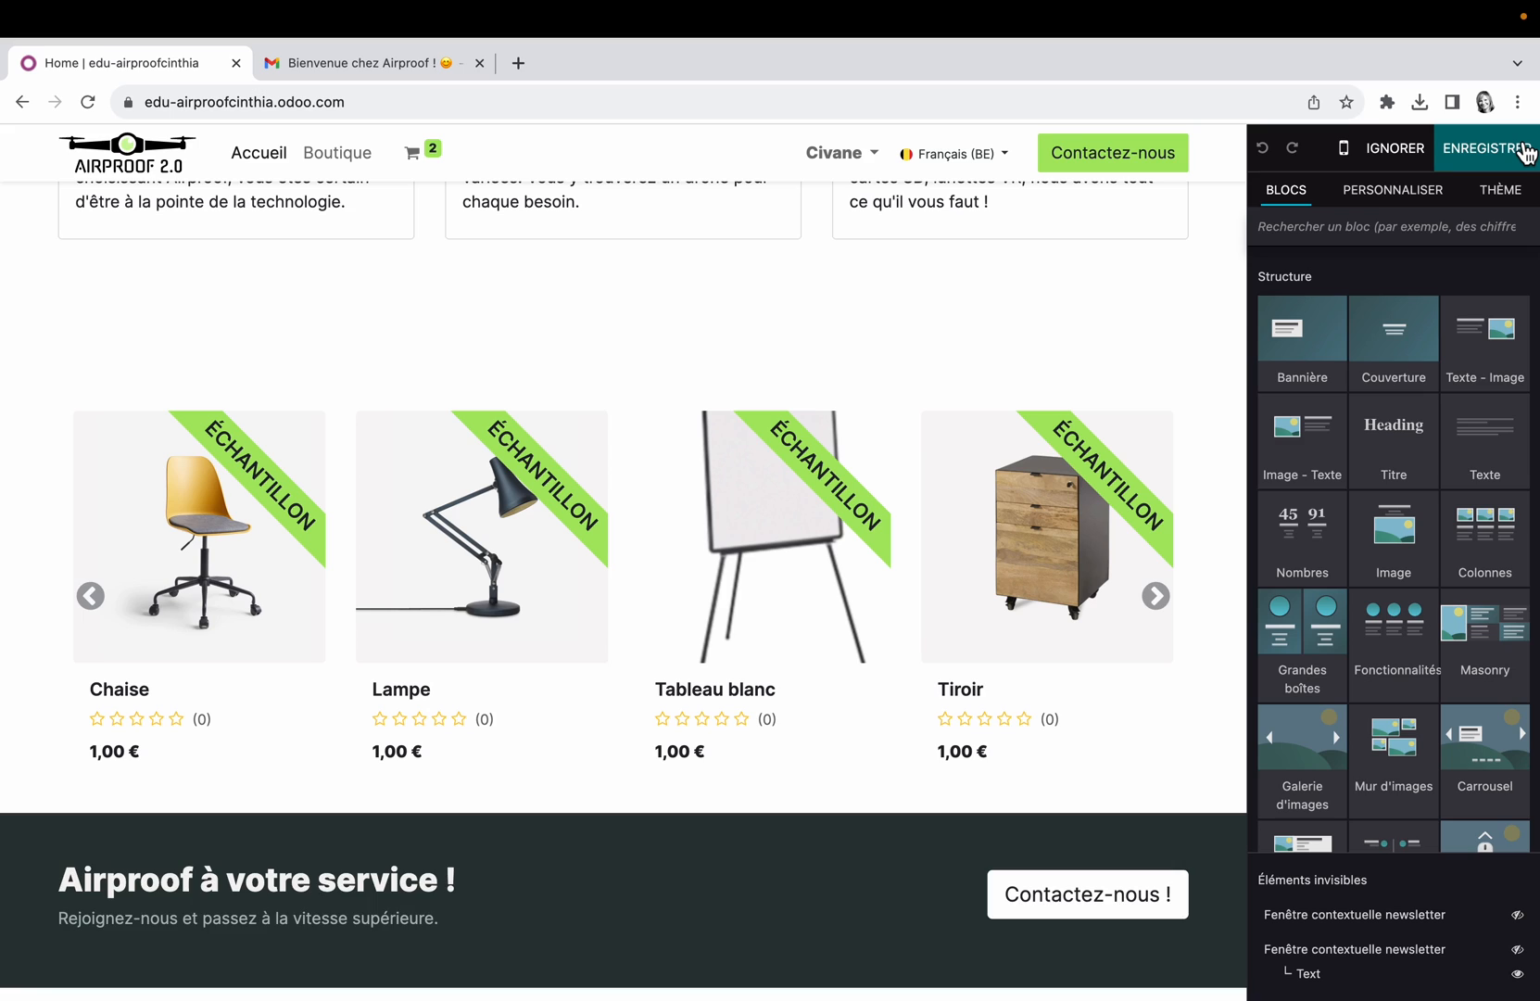
Step: Search the building blocks for "news" and place a Bloc newsletter between the Airproof à votre service ! section and the footer
click(1327, 233)
text(nex)
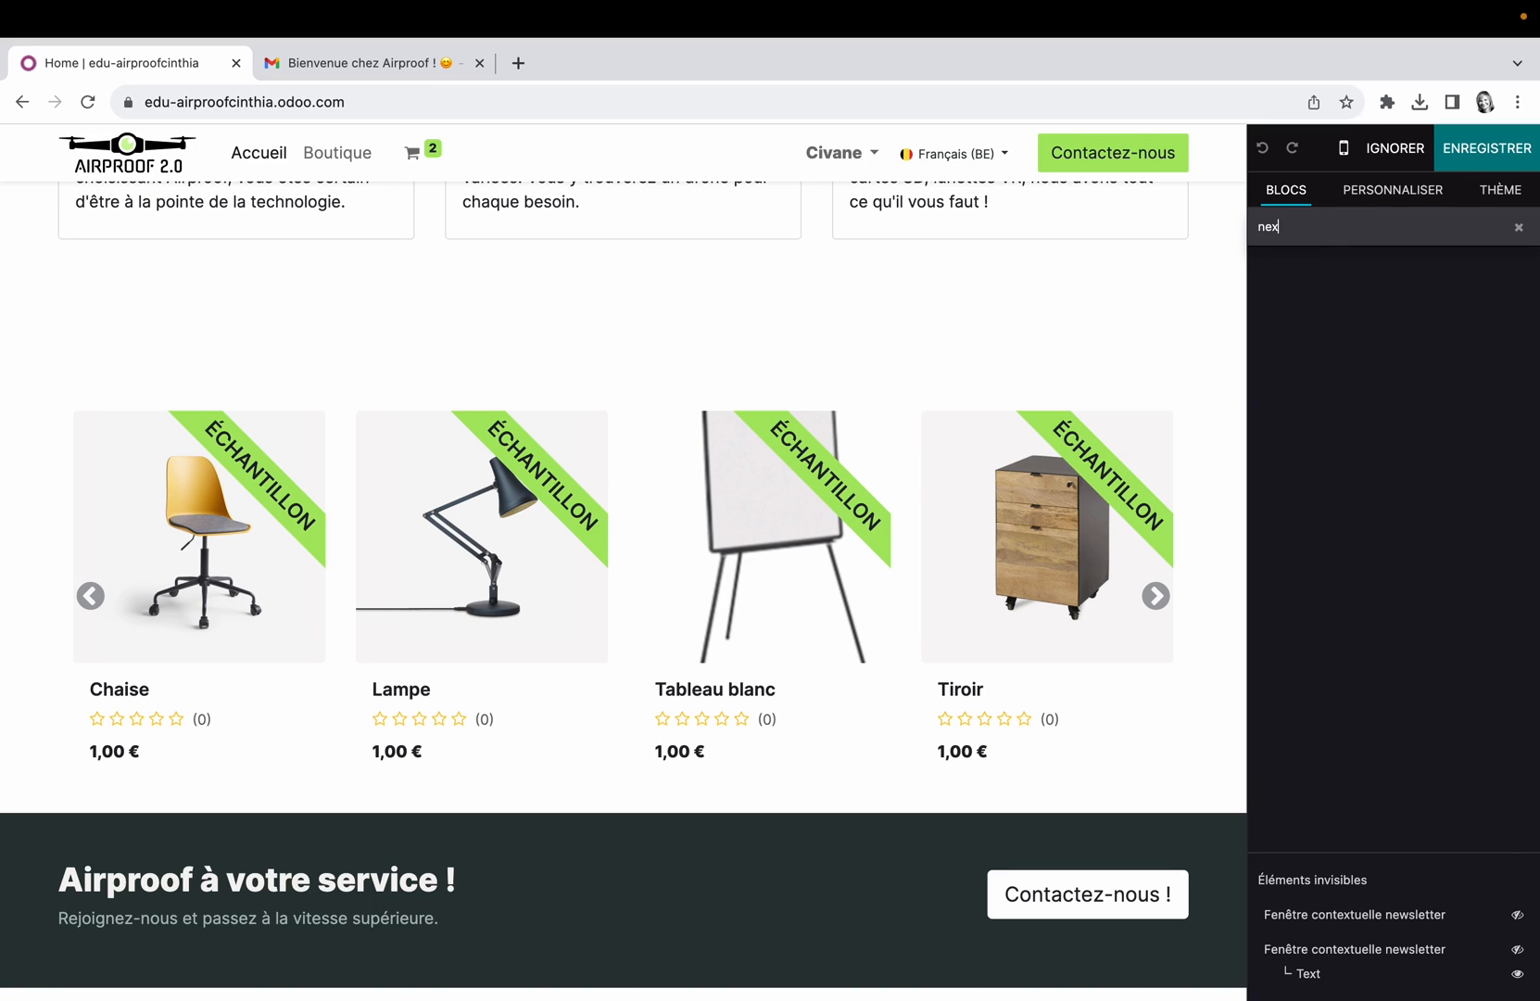
key(BackSpace)
text(ws)
drag(1306, 370, 1013, 653)
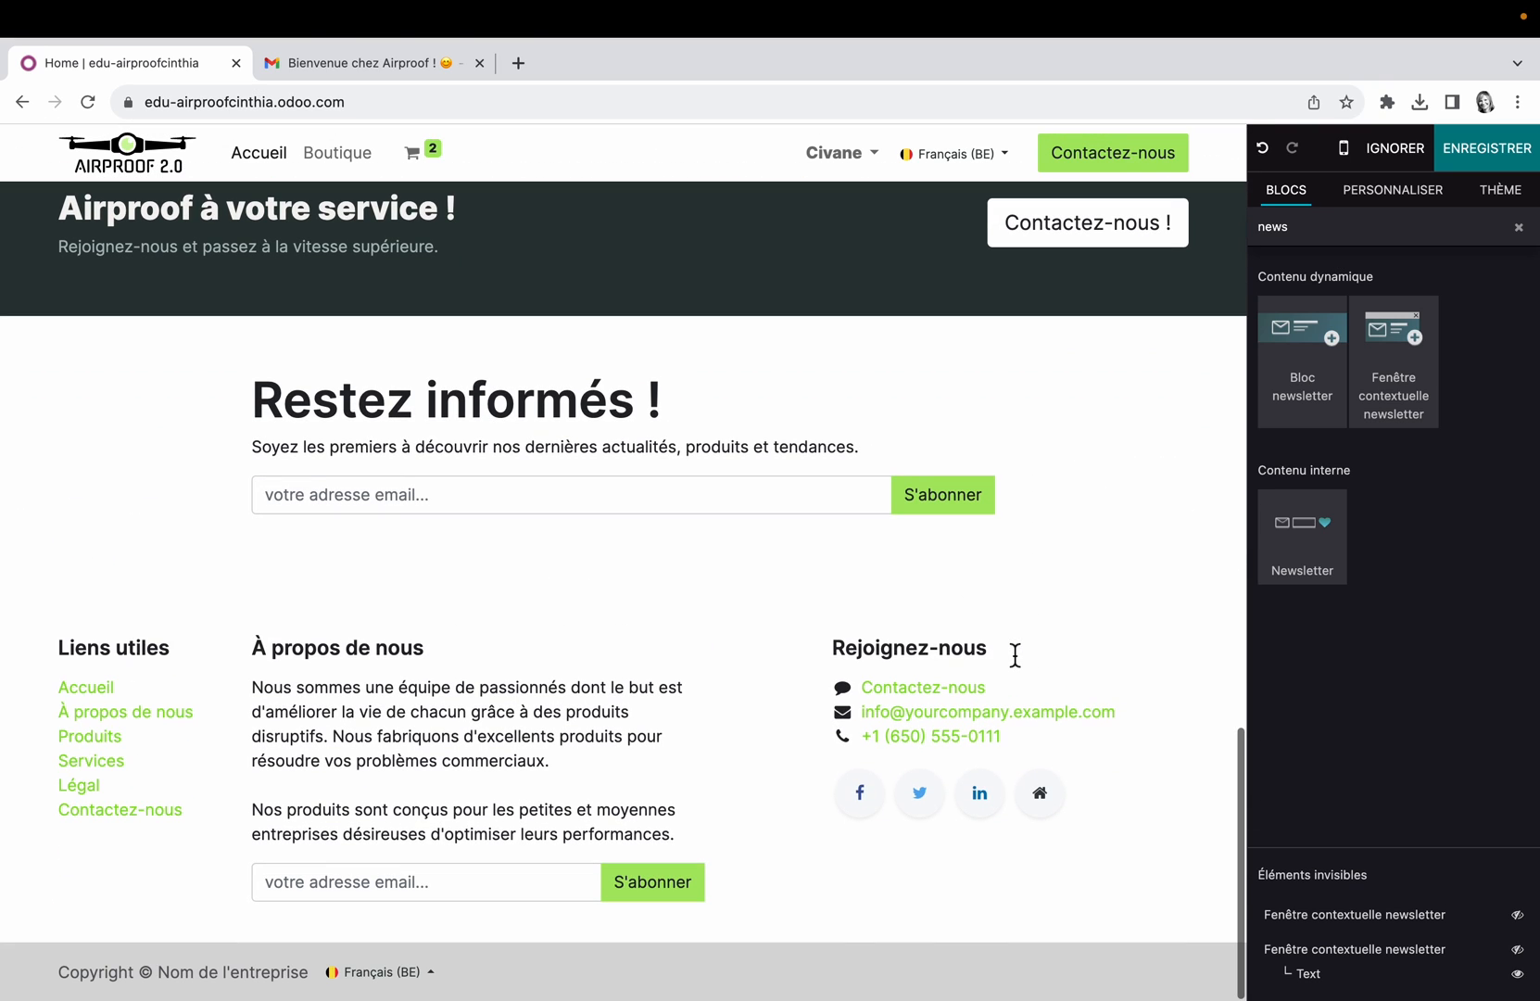
Step: Examine the free guide offer and the contact form with consent checkbox on the nalios.be homepage, and return to the Airproof page editor
click(430, 61)
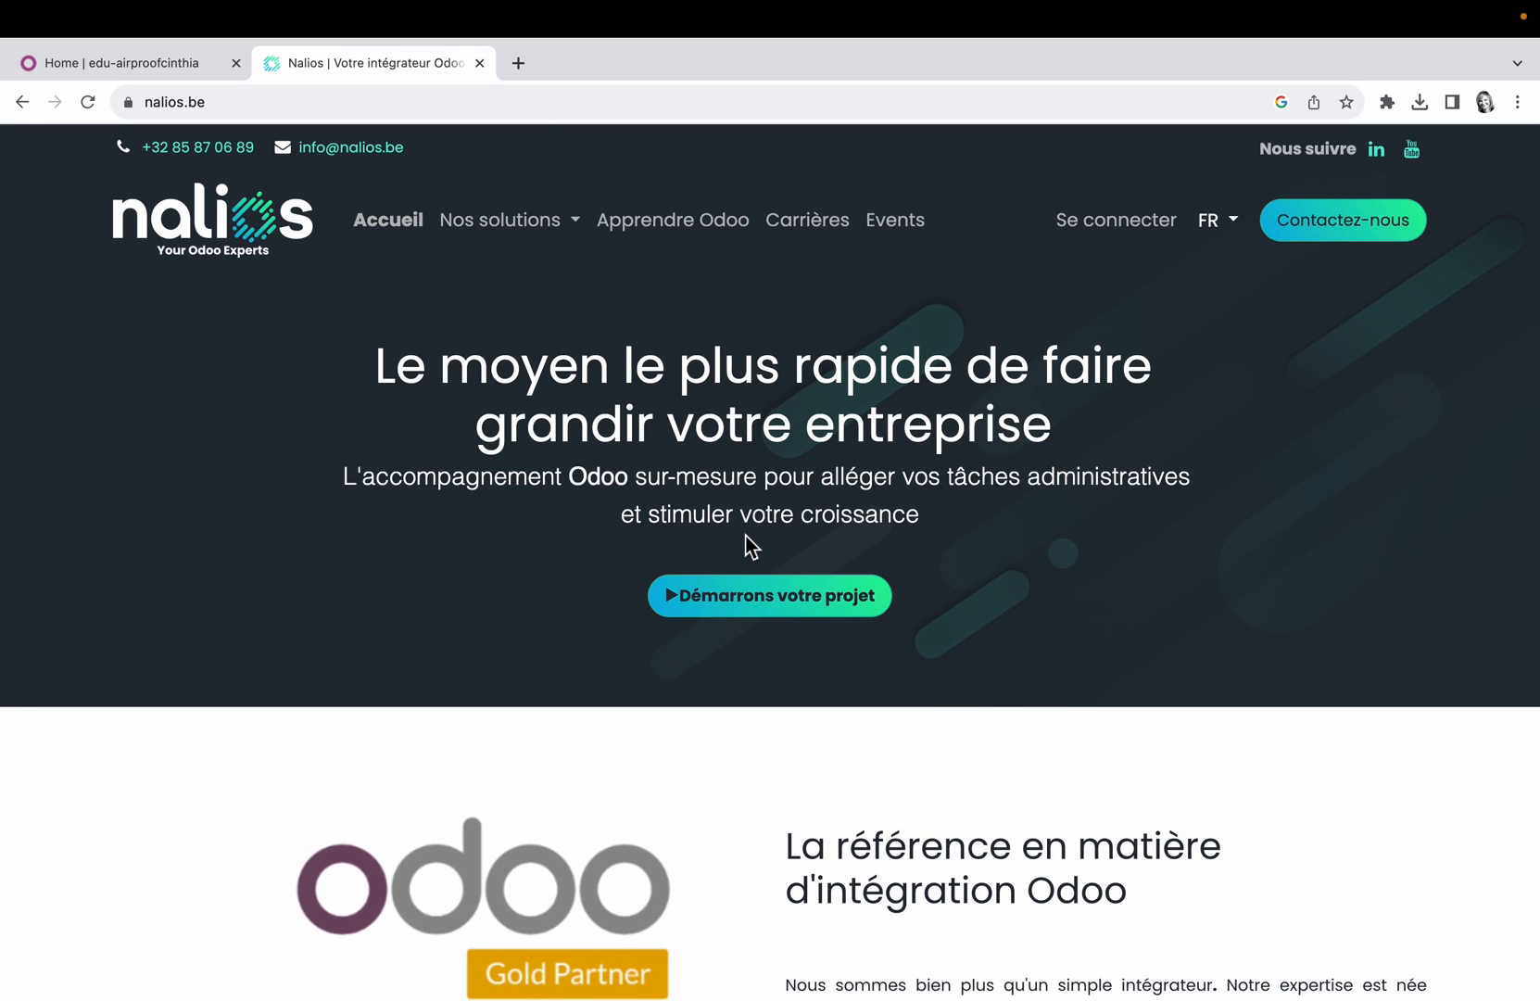
scroll(751, 545, down, 12)
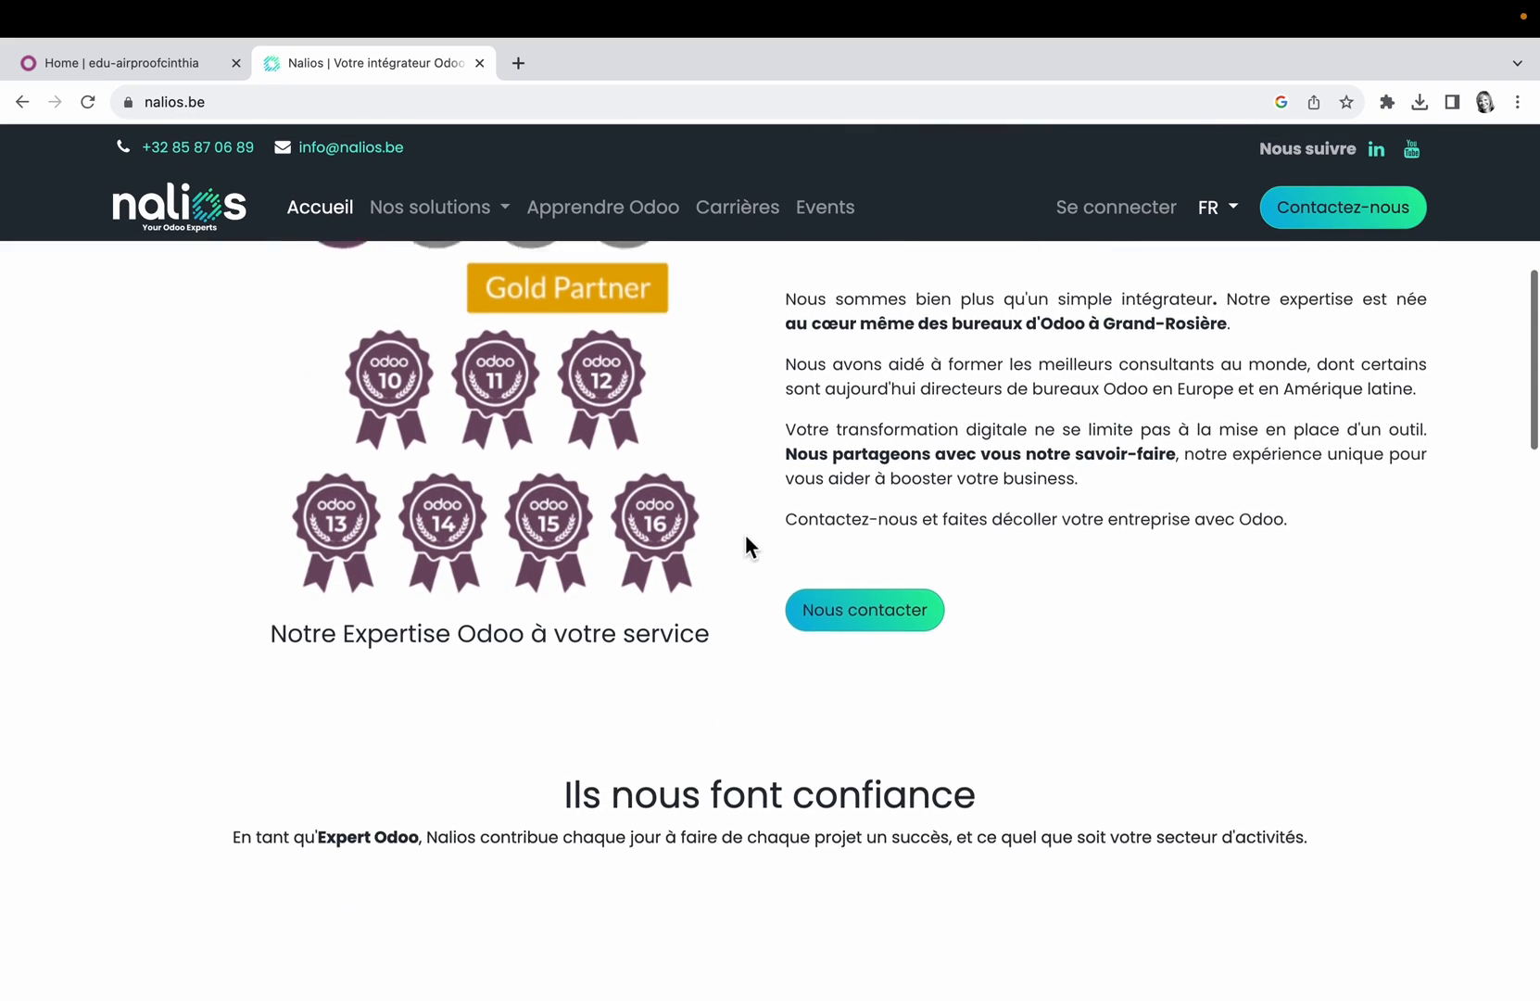
scroll(747, 542, down, 6)
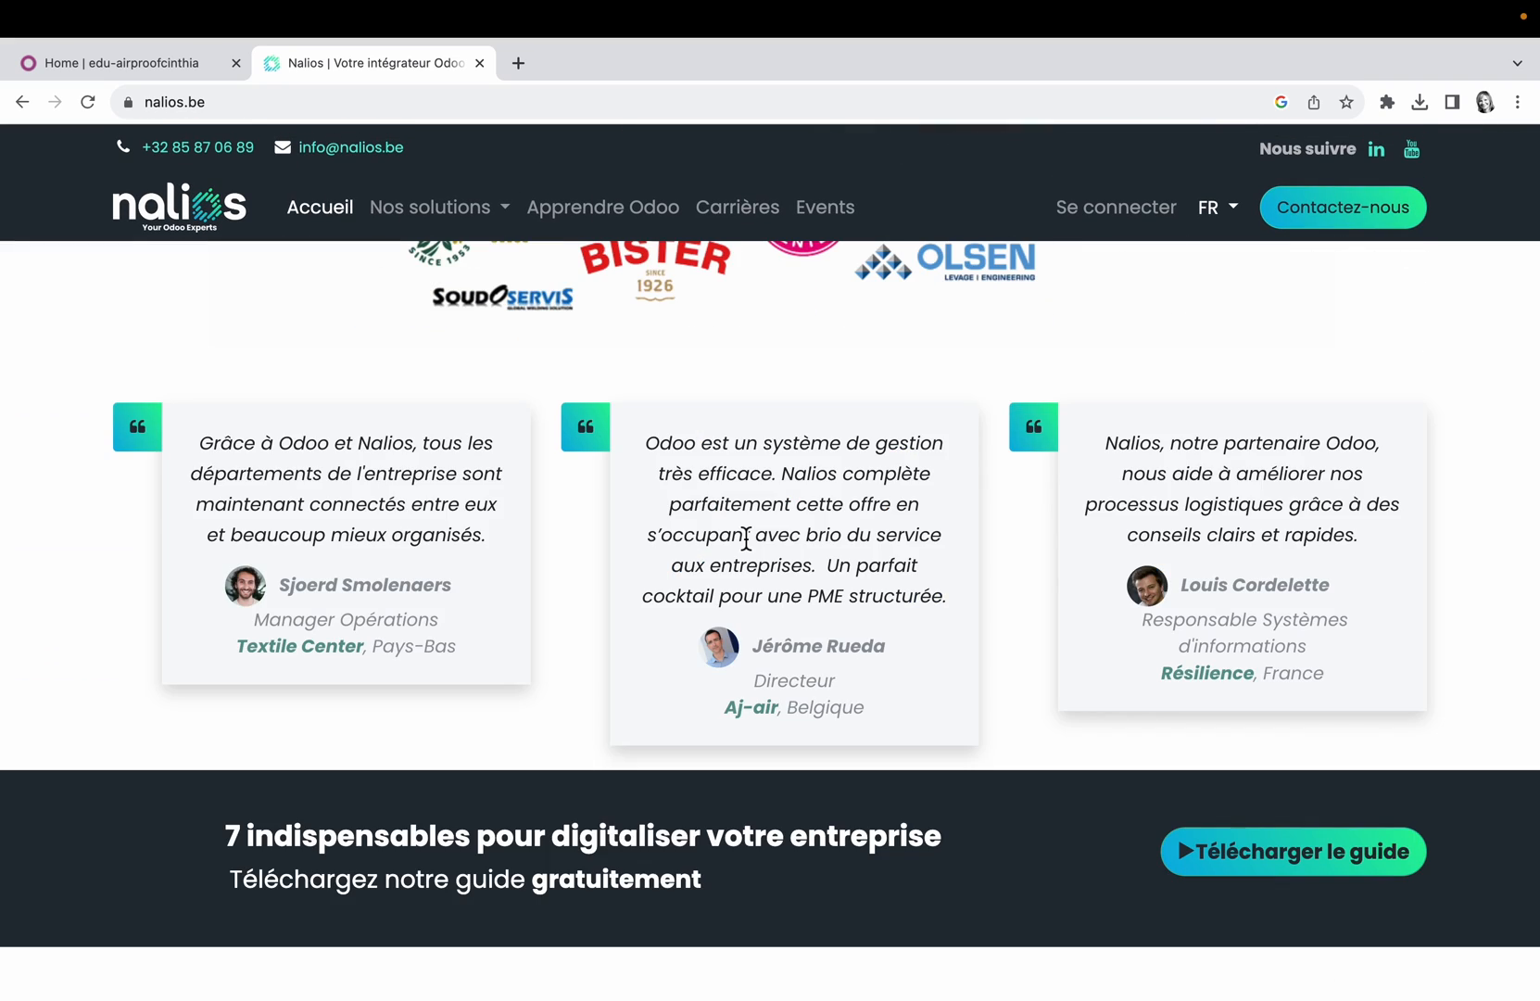
scroll(747, 542, down, 10)
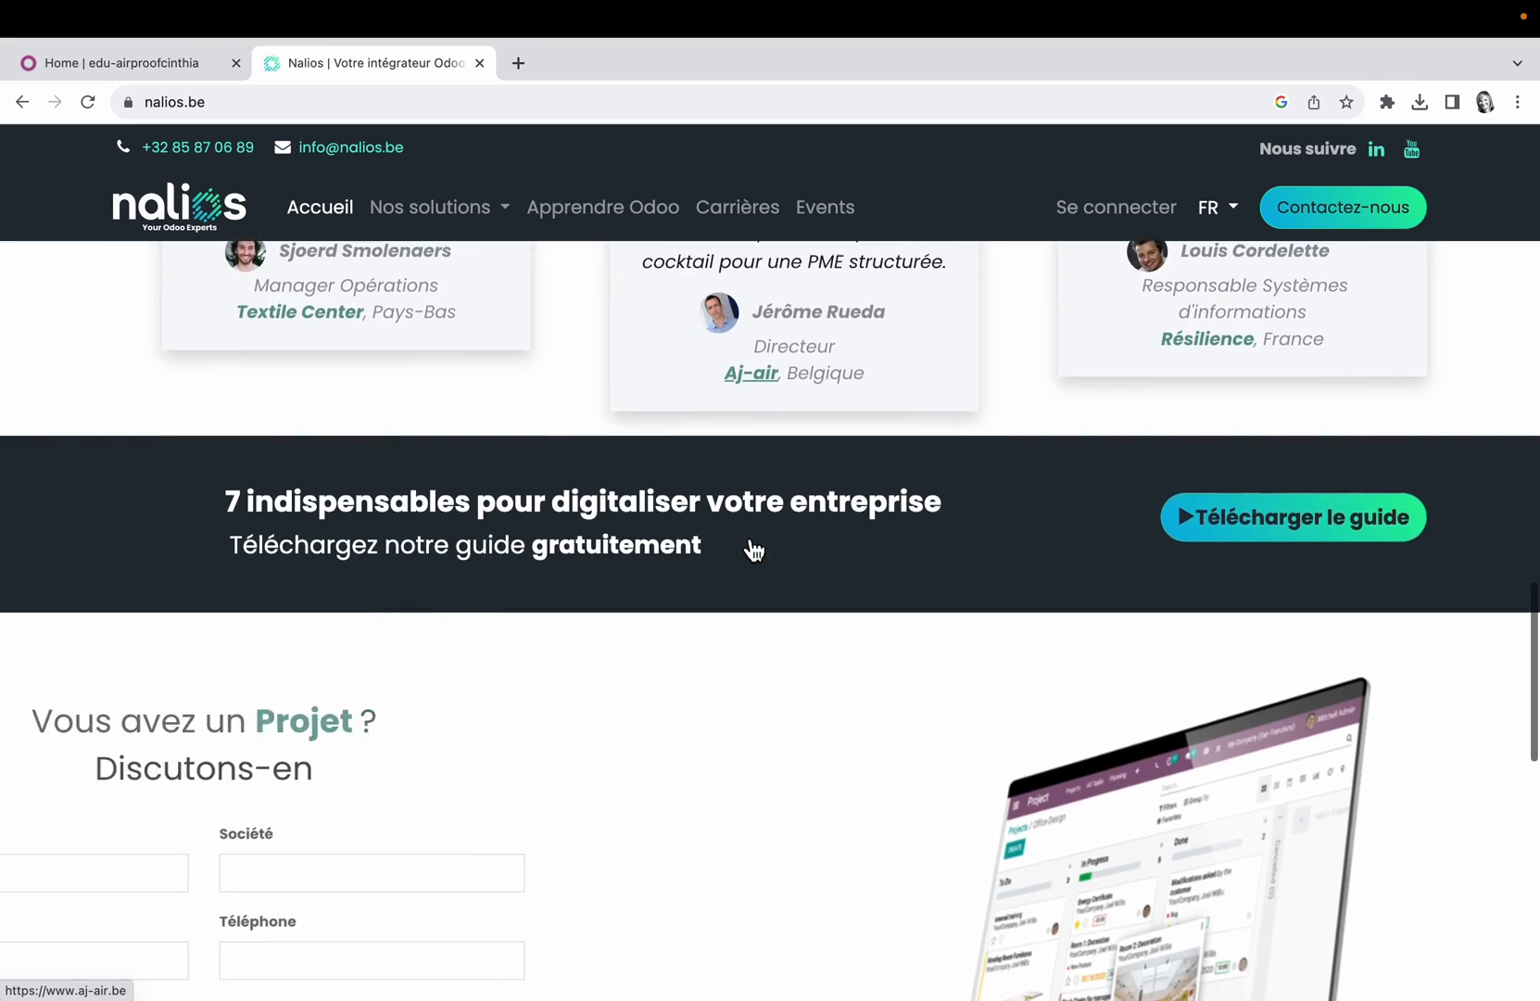
scroll(746, 542, up, 3)
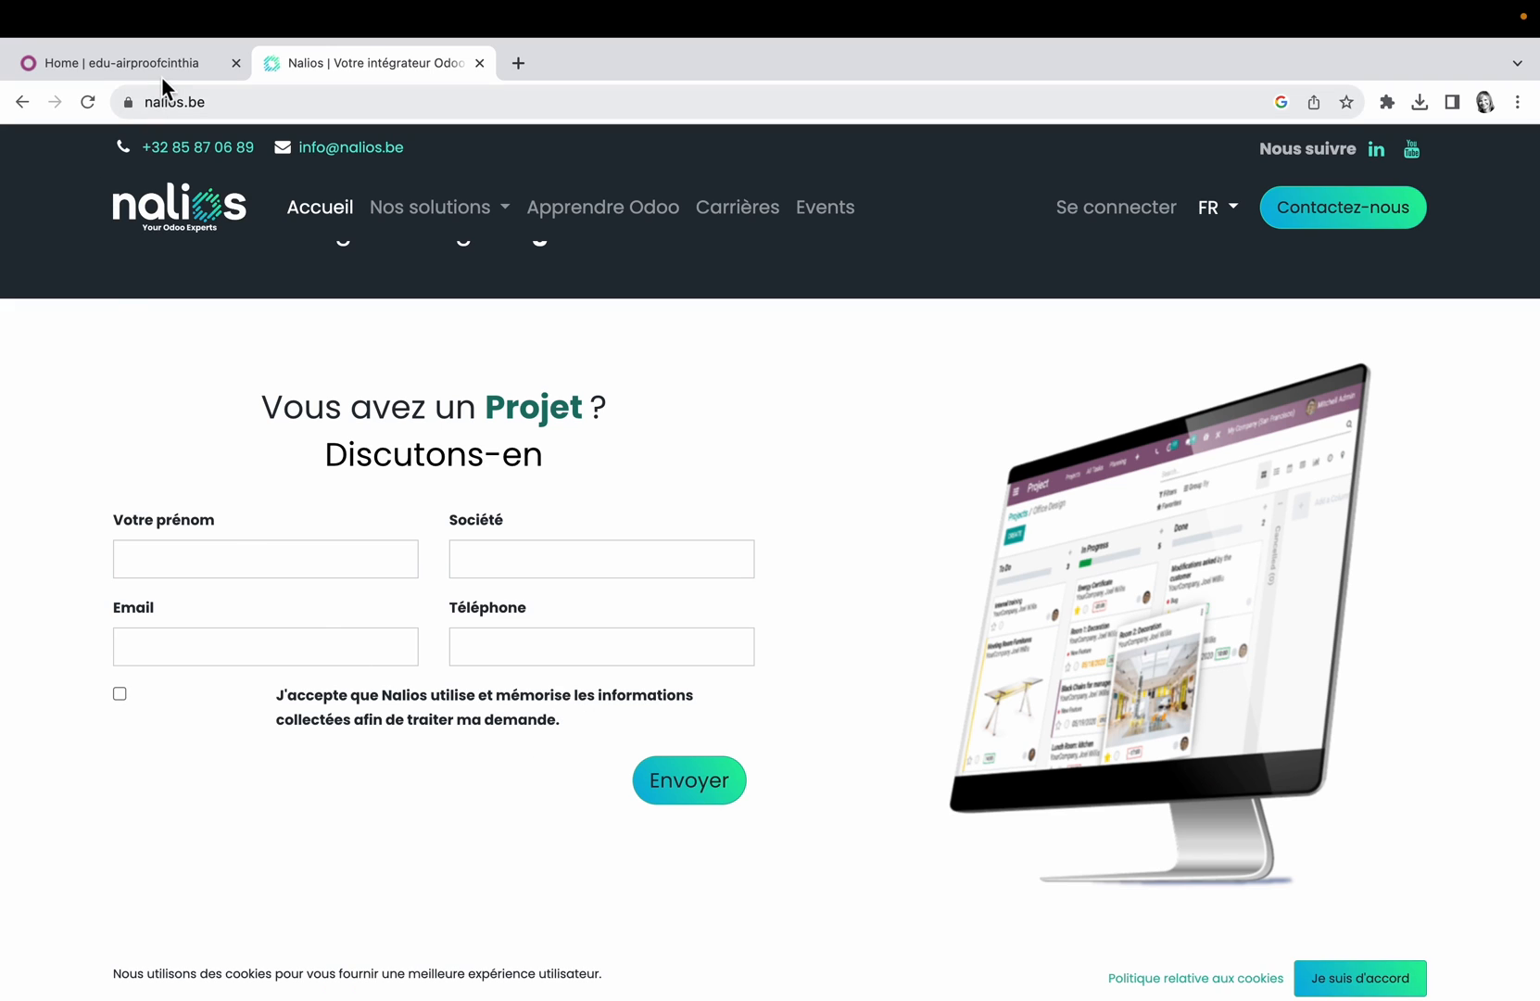
click(125, 63)
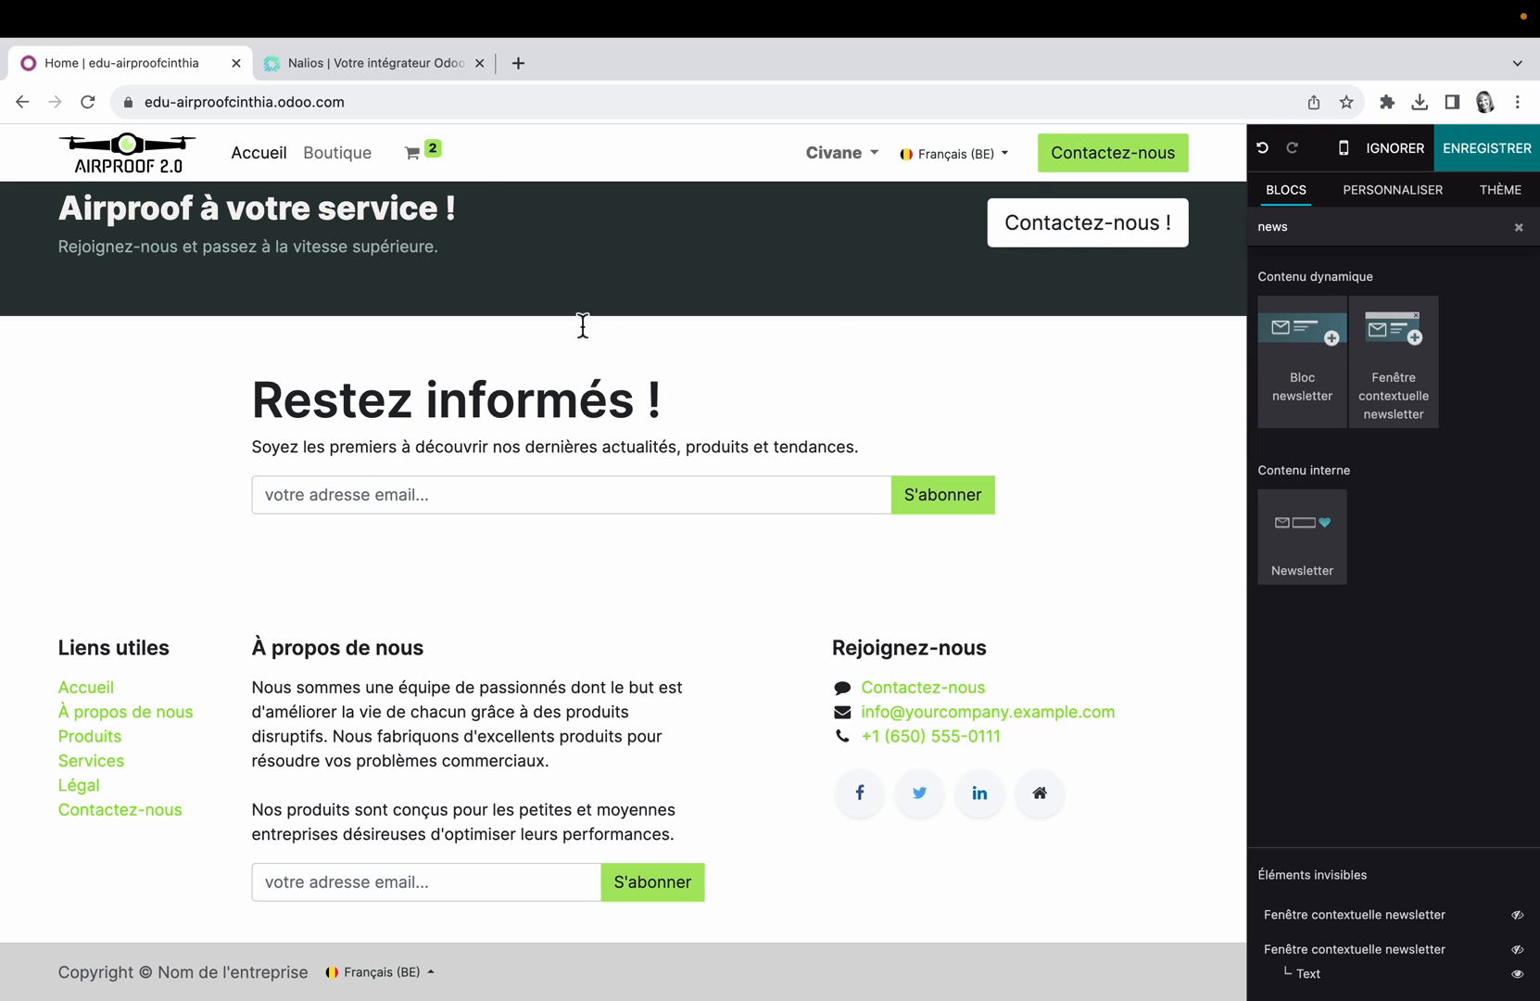
click(370, 63)
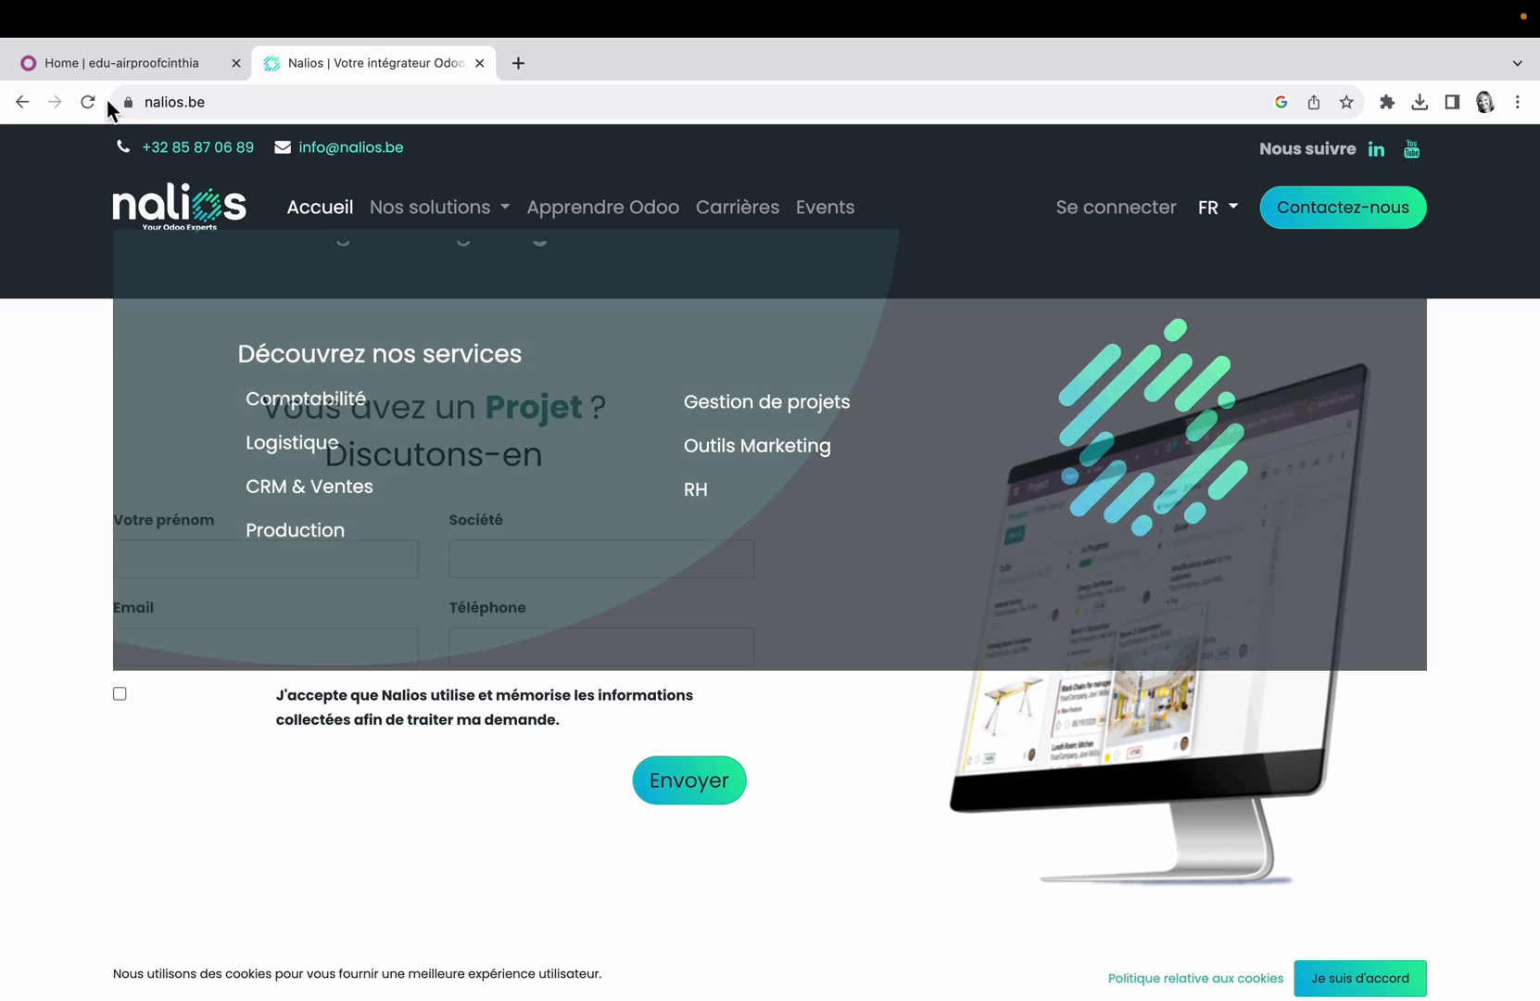
click(147, 61)
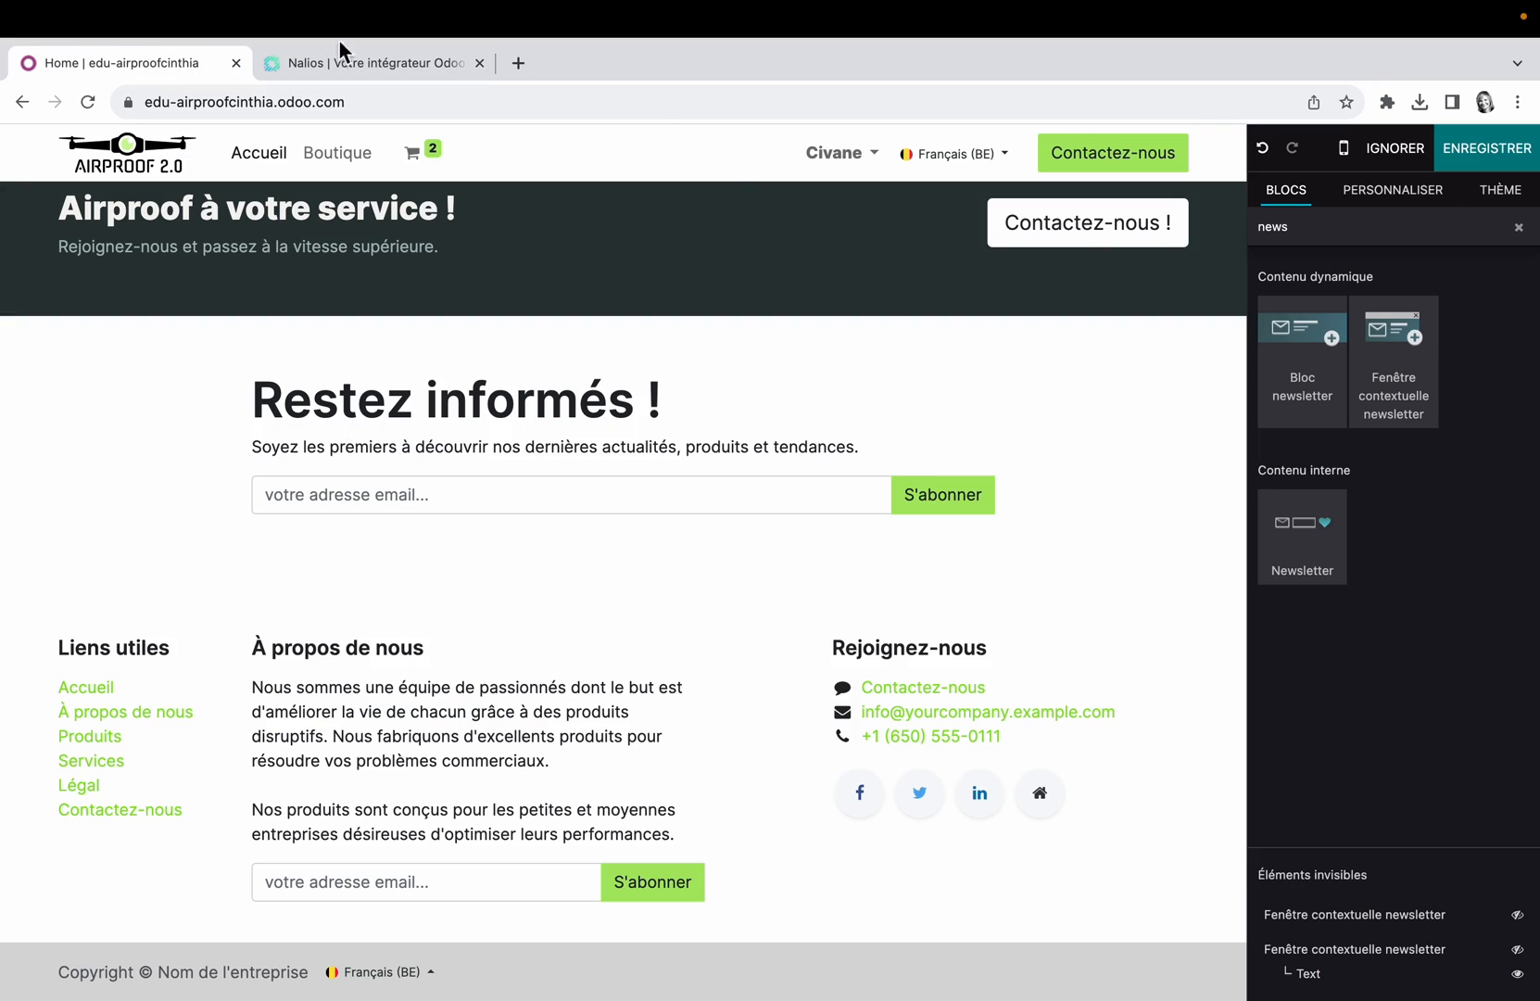
Step: Select the newsletter block and review its template and newsletter choices, keeping Abonnement par email and the list Bienvenue sur le site
click(1082, 441)
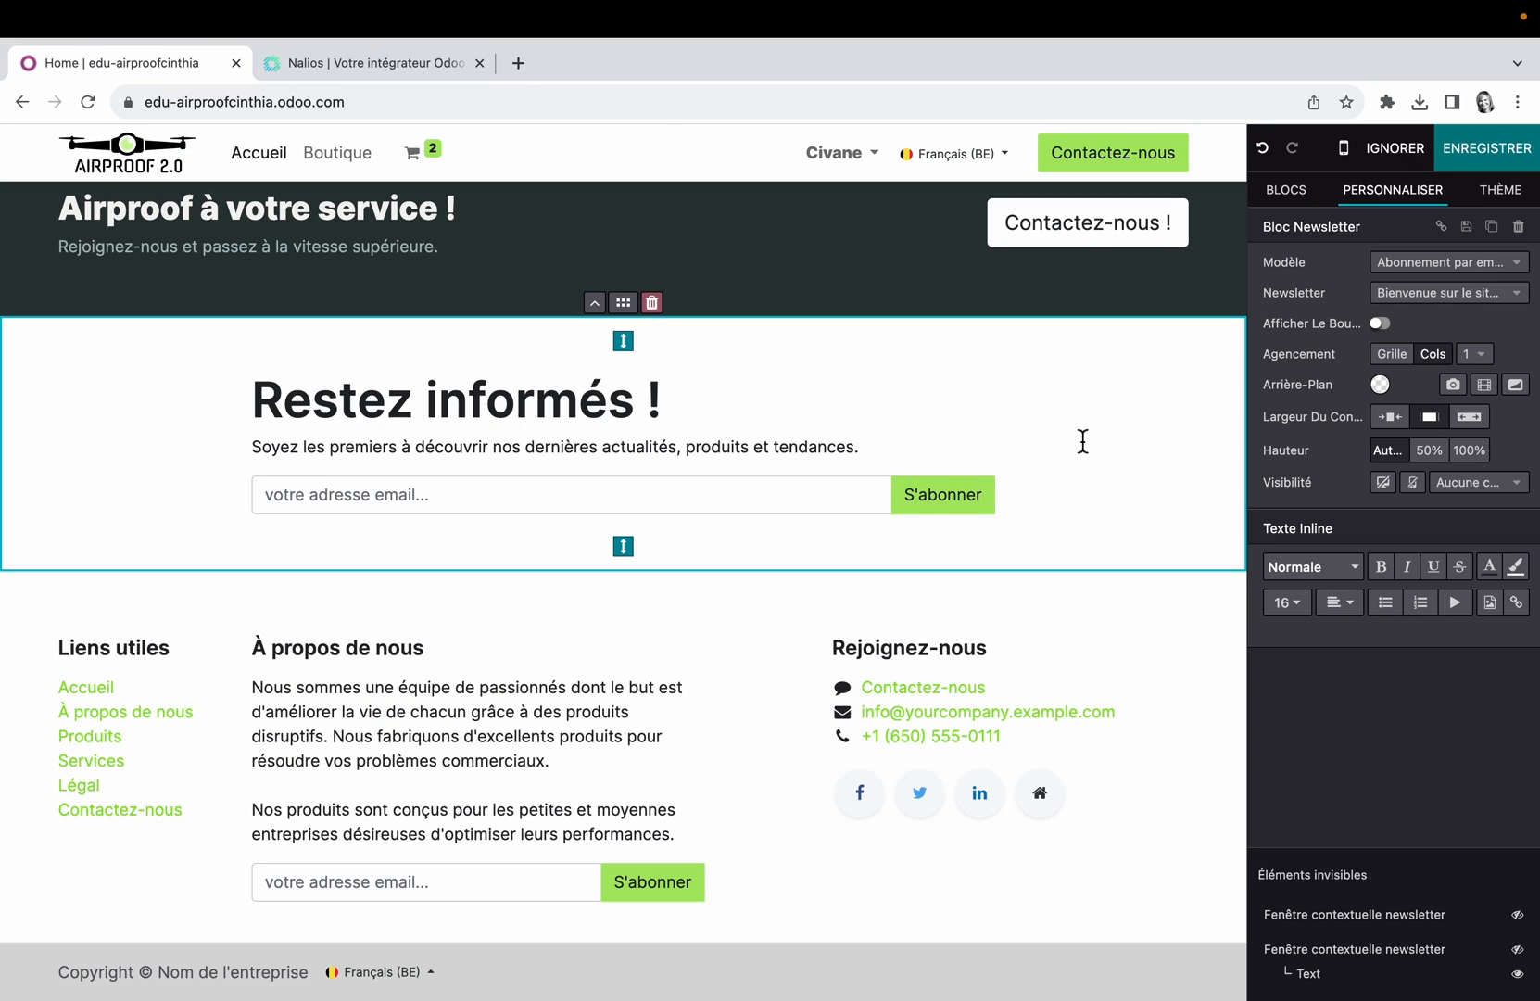
click(1518, 263)
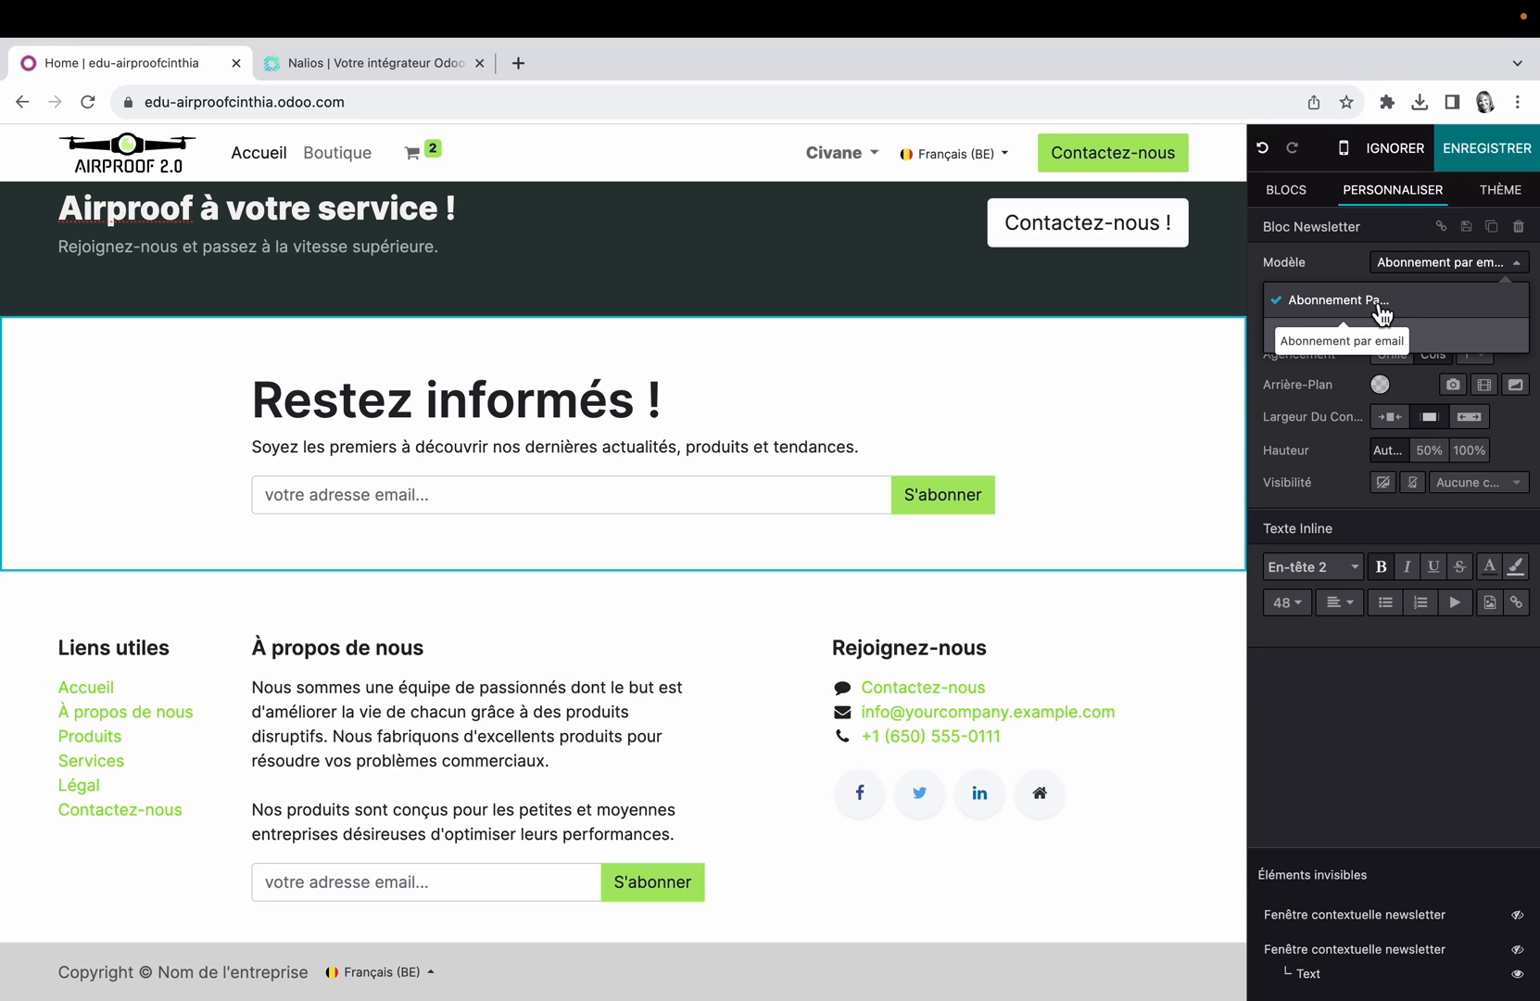
click(1380, 301)
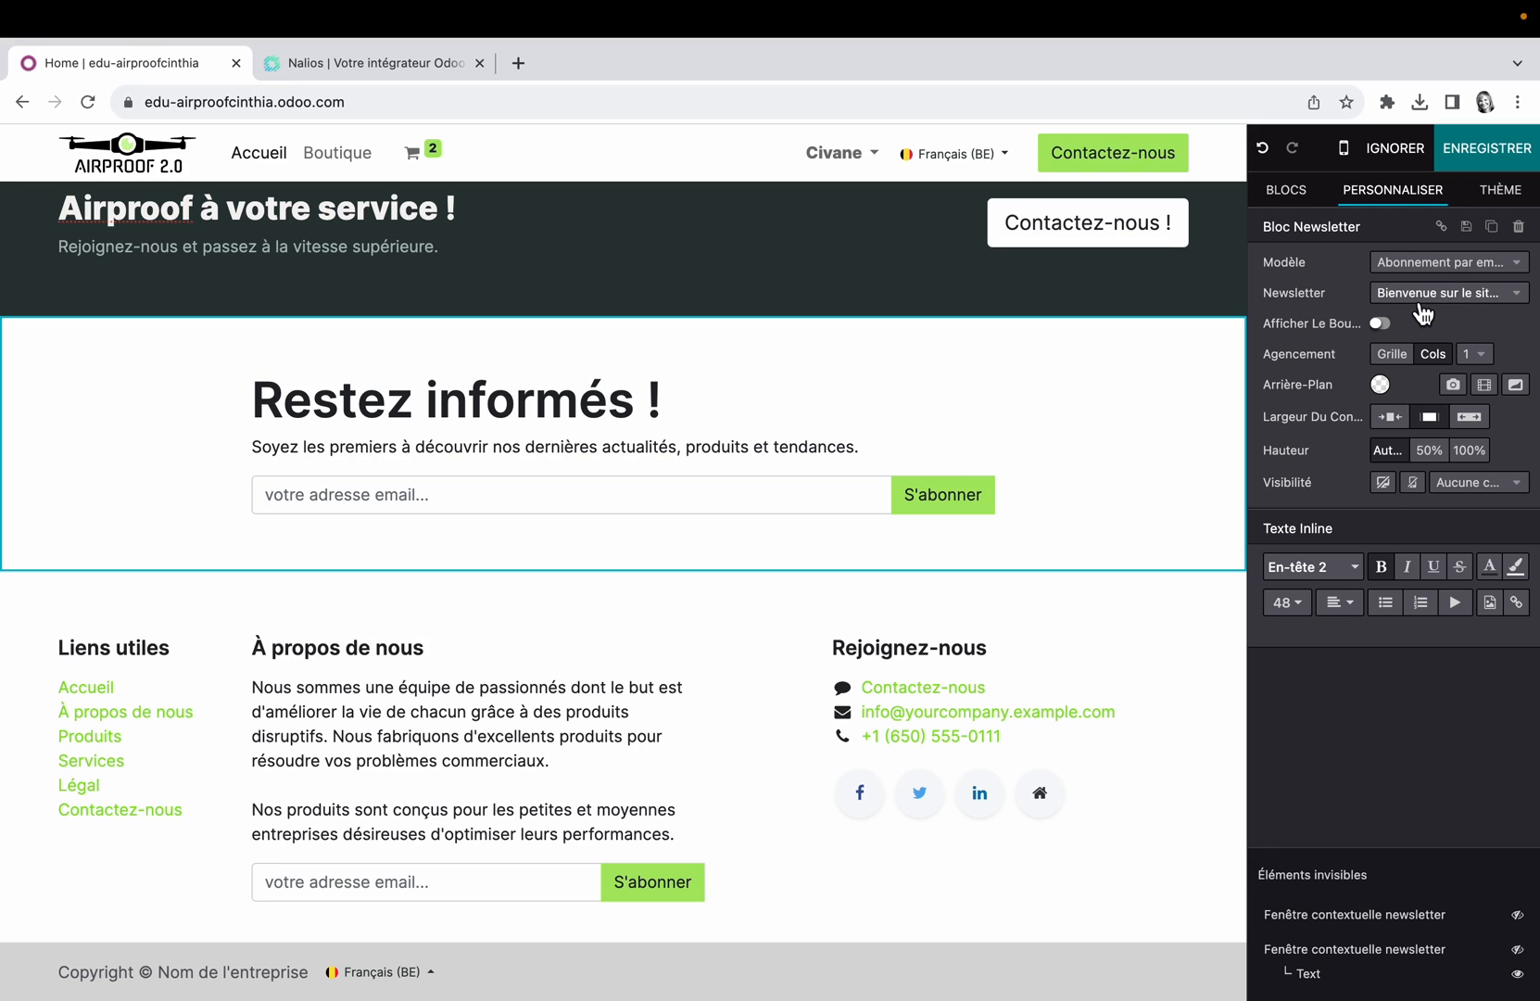
click(1524, 298)
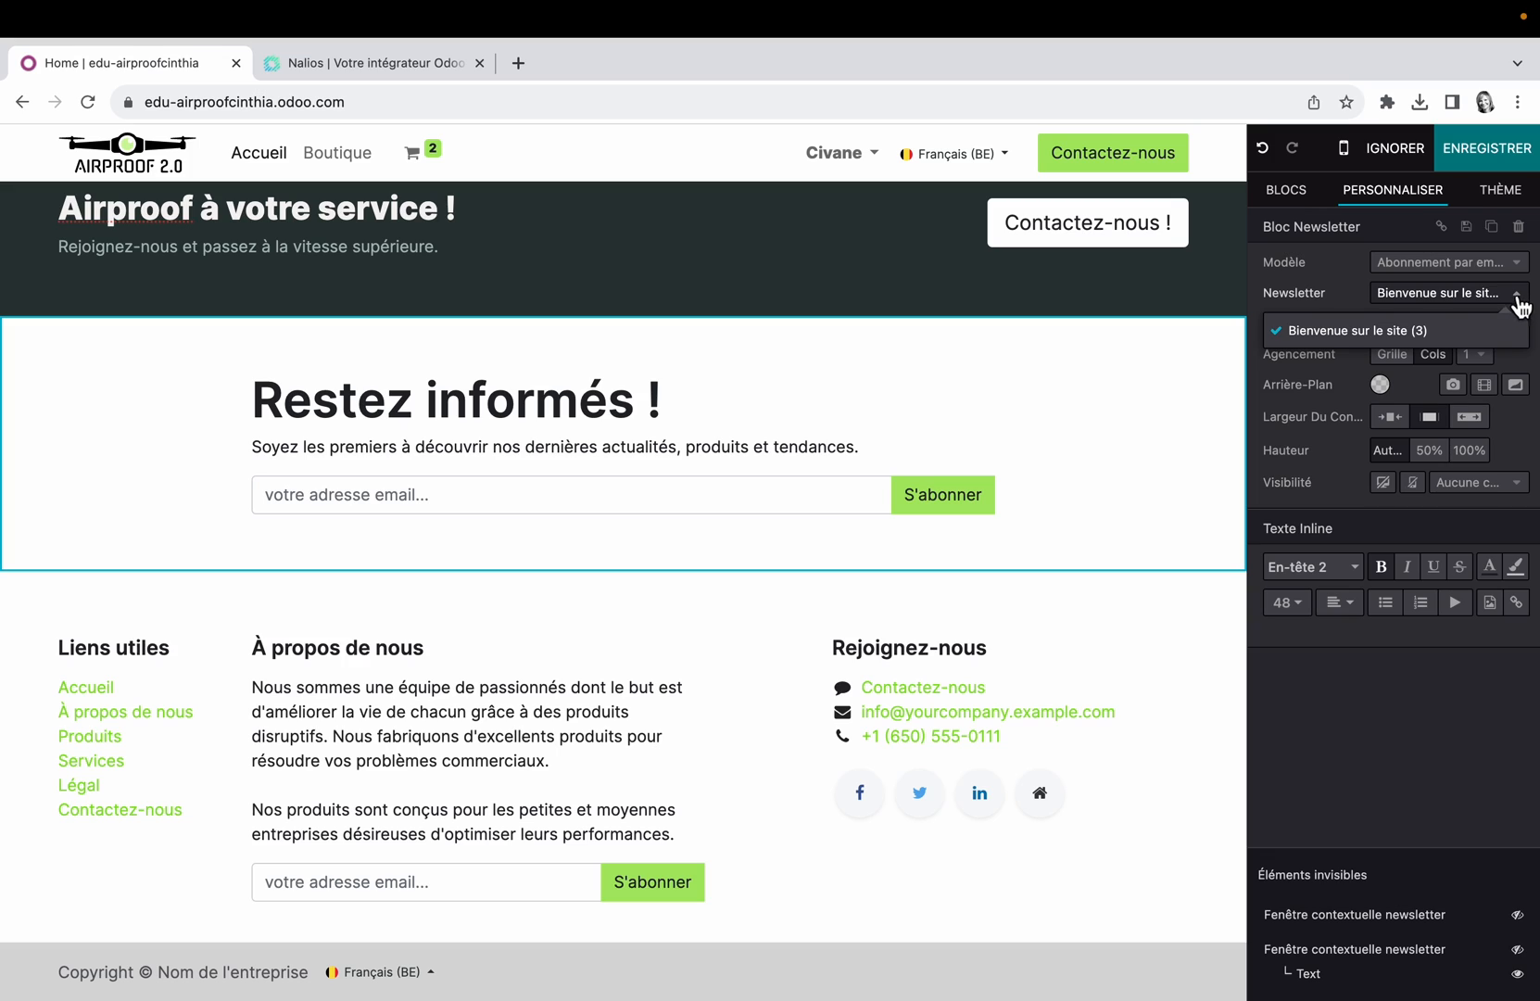
click(1517, 303)
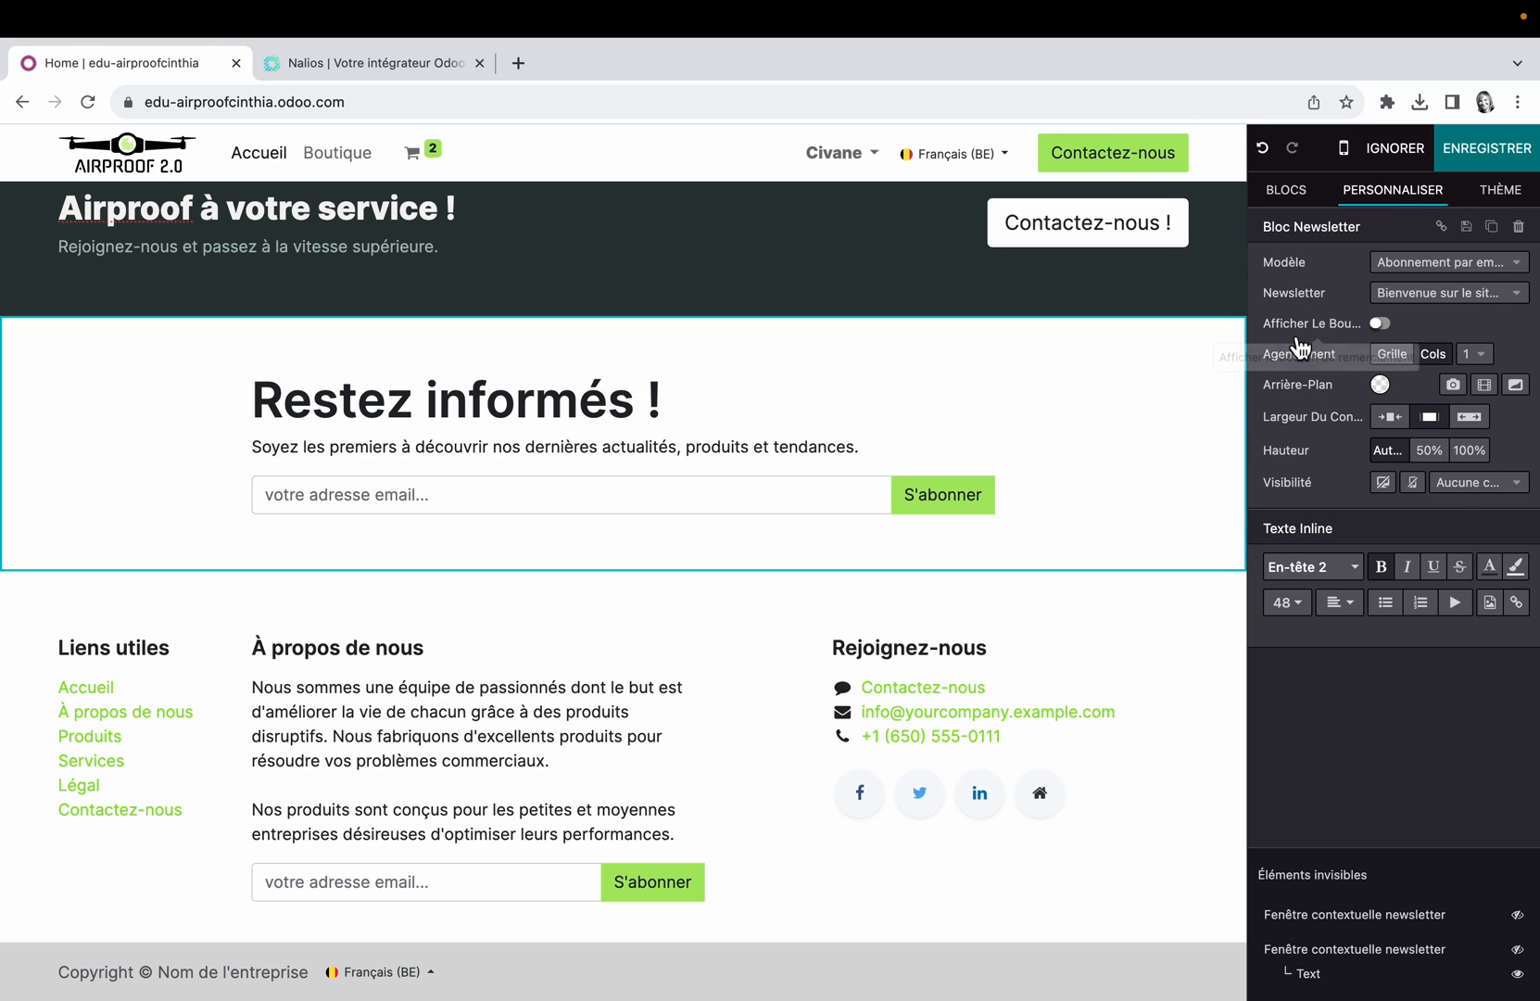
Step: Try the newsletter block in a two-column layout, and set it back to one column
click(1490, 357)
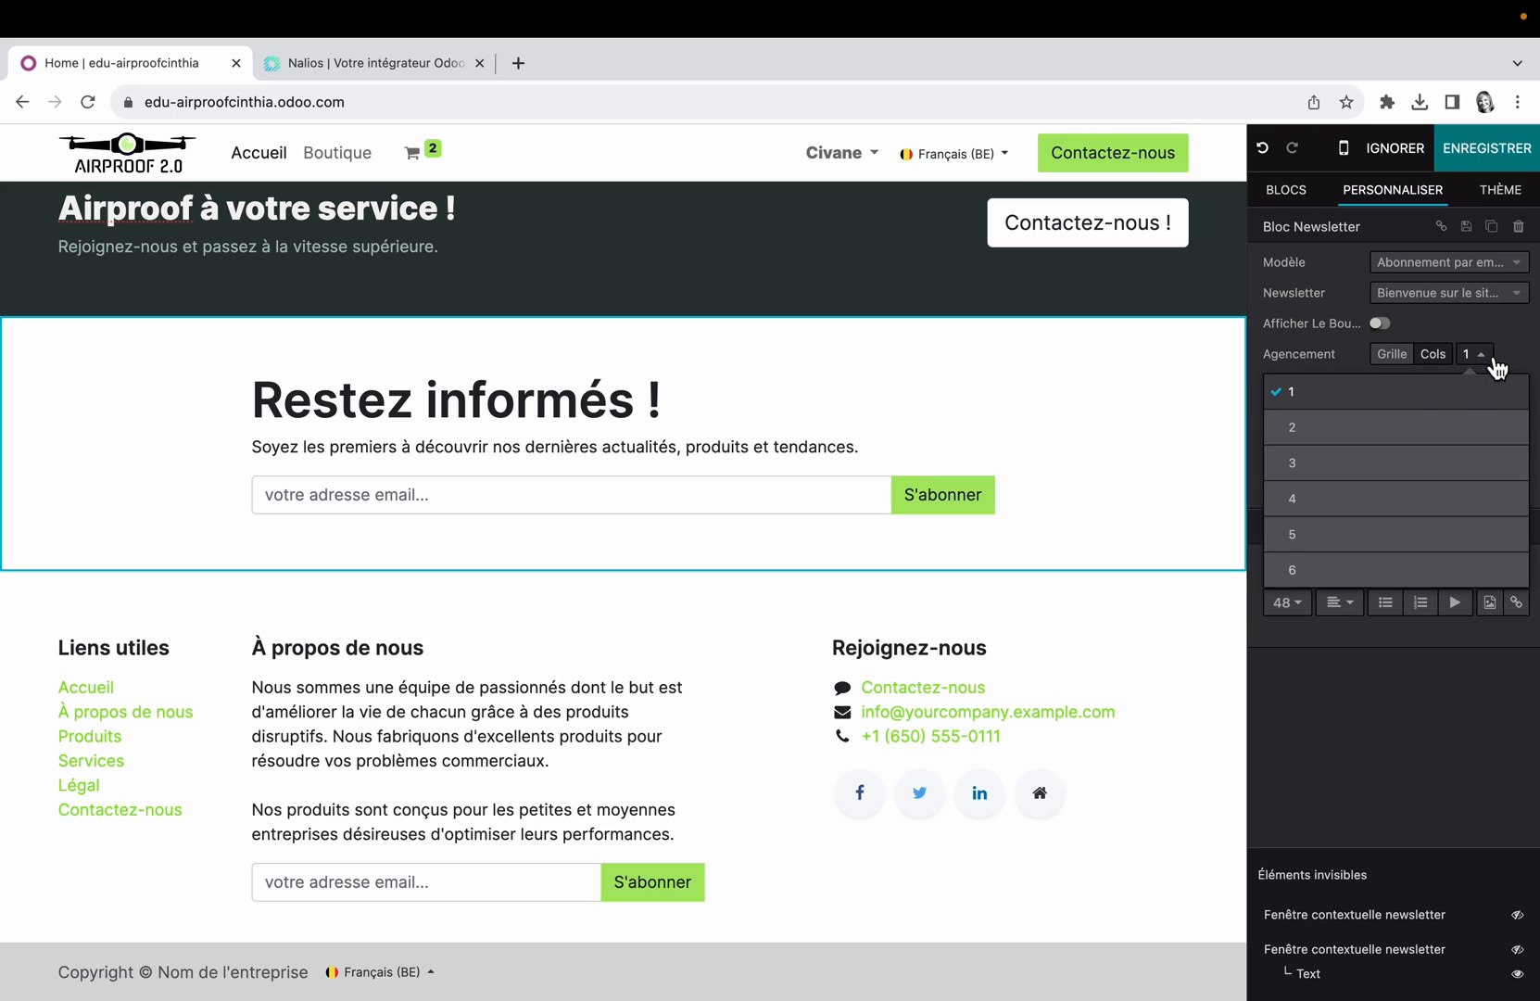
click(1345, 429)
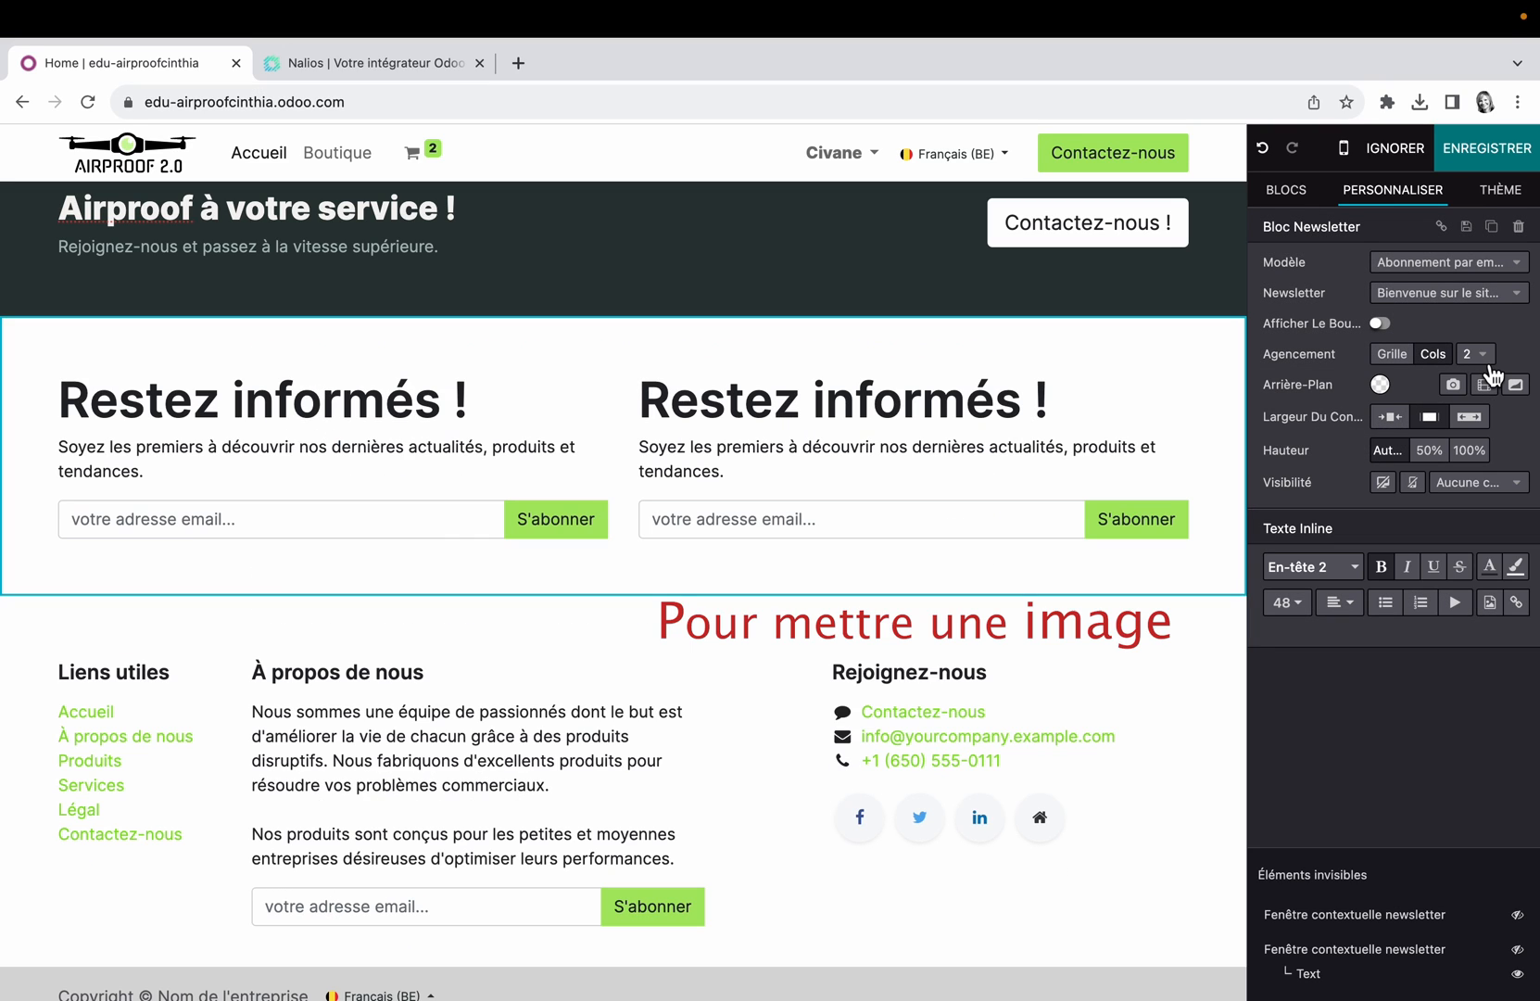
click(1487, 358)
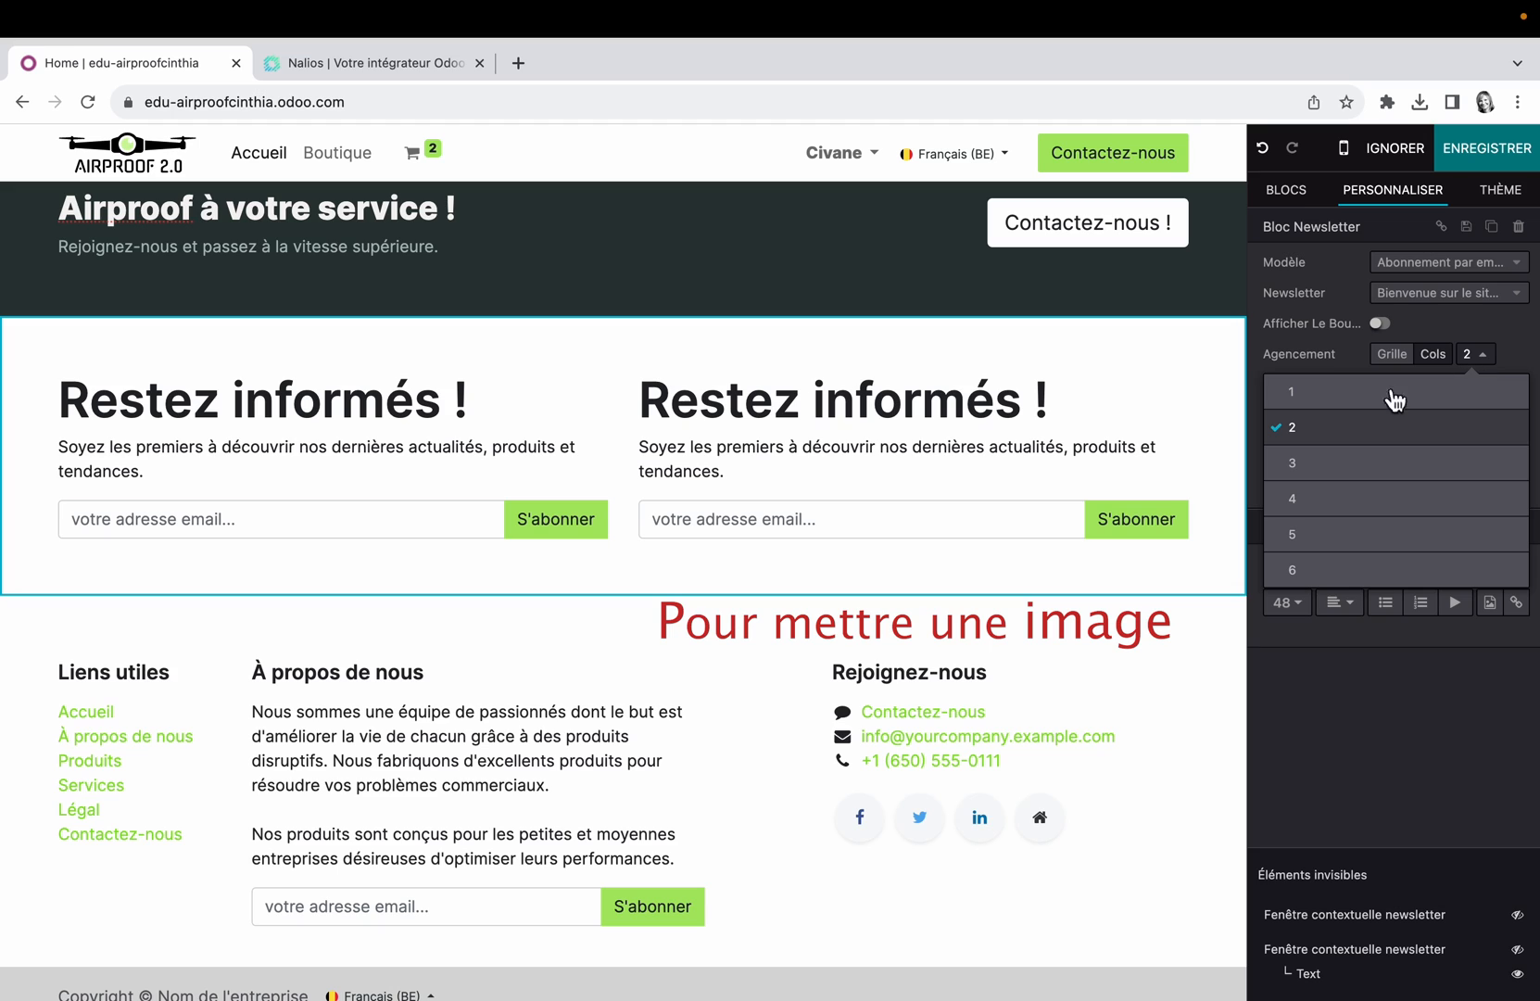
click(1353, 392)
Step: Apply the Origins 03 background shape to the newsletter block and save the page
click(1517, 385)
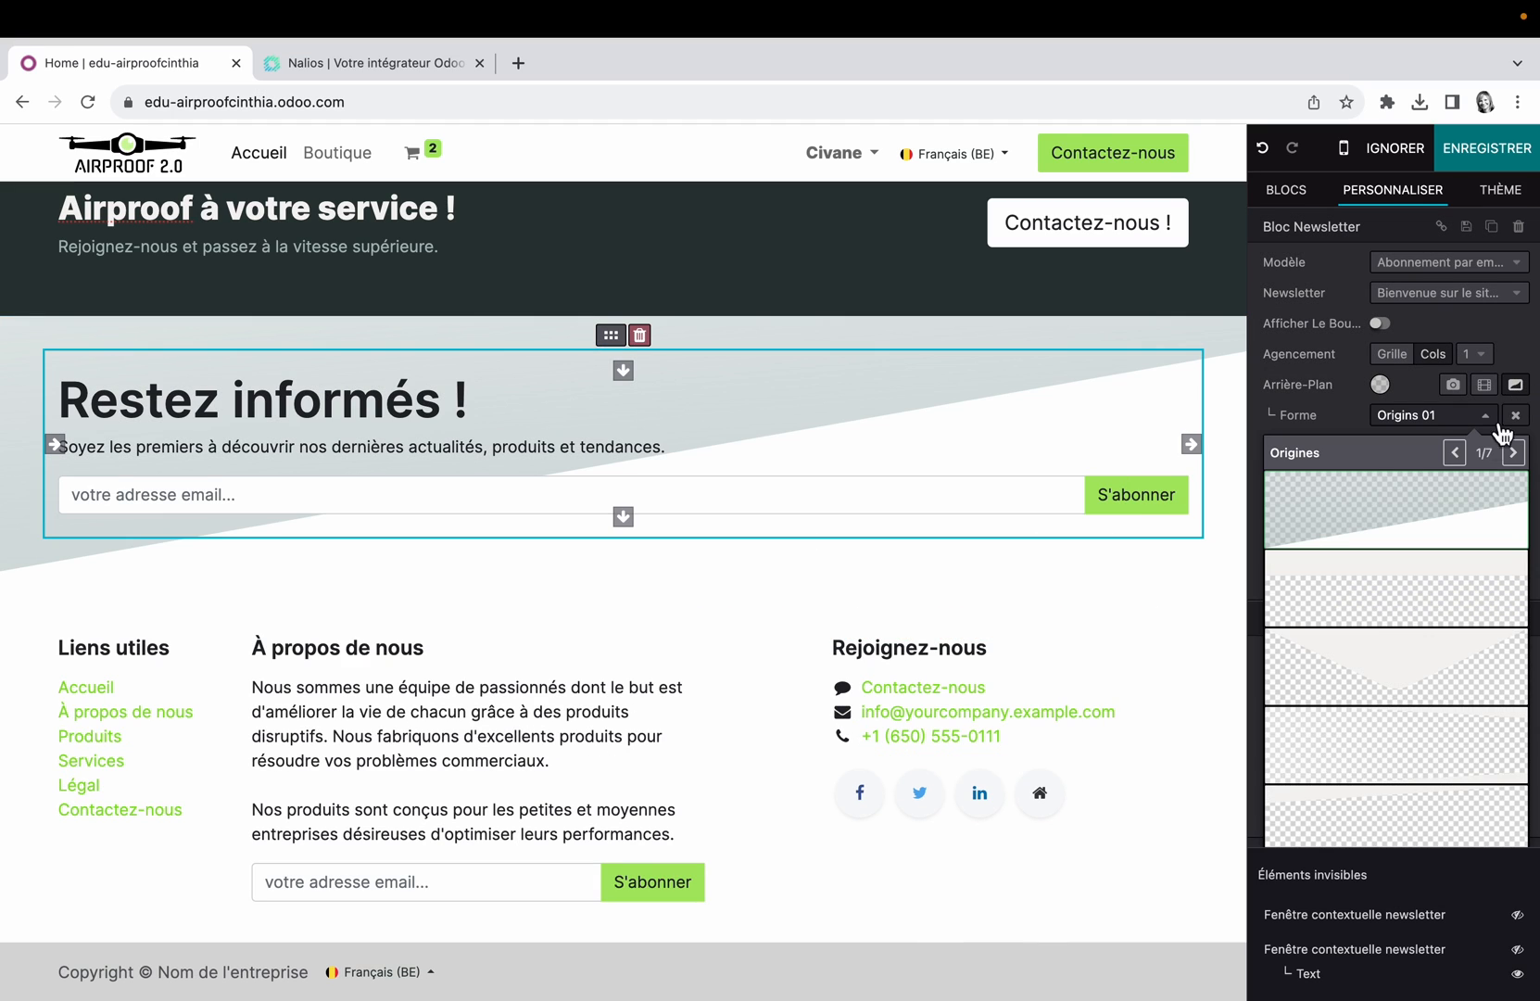
click(1417, 515)
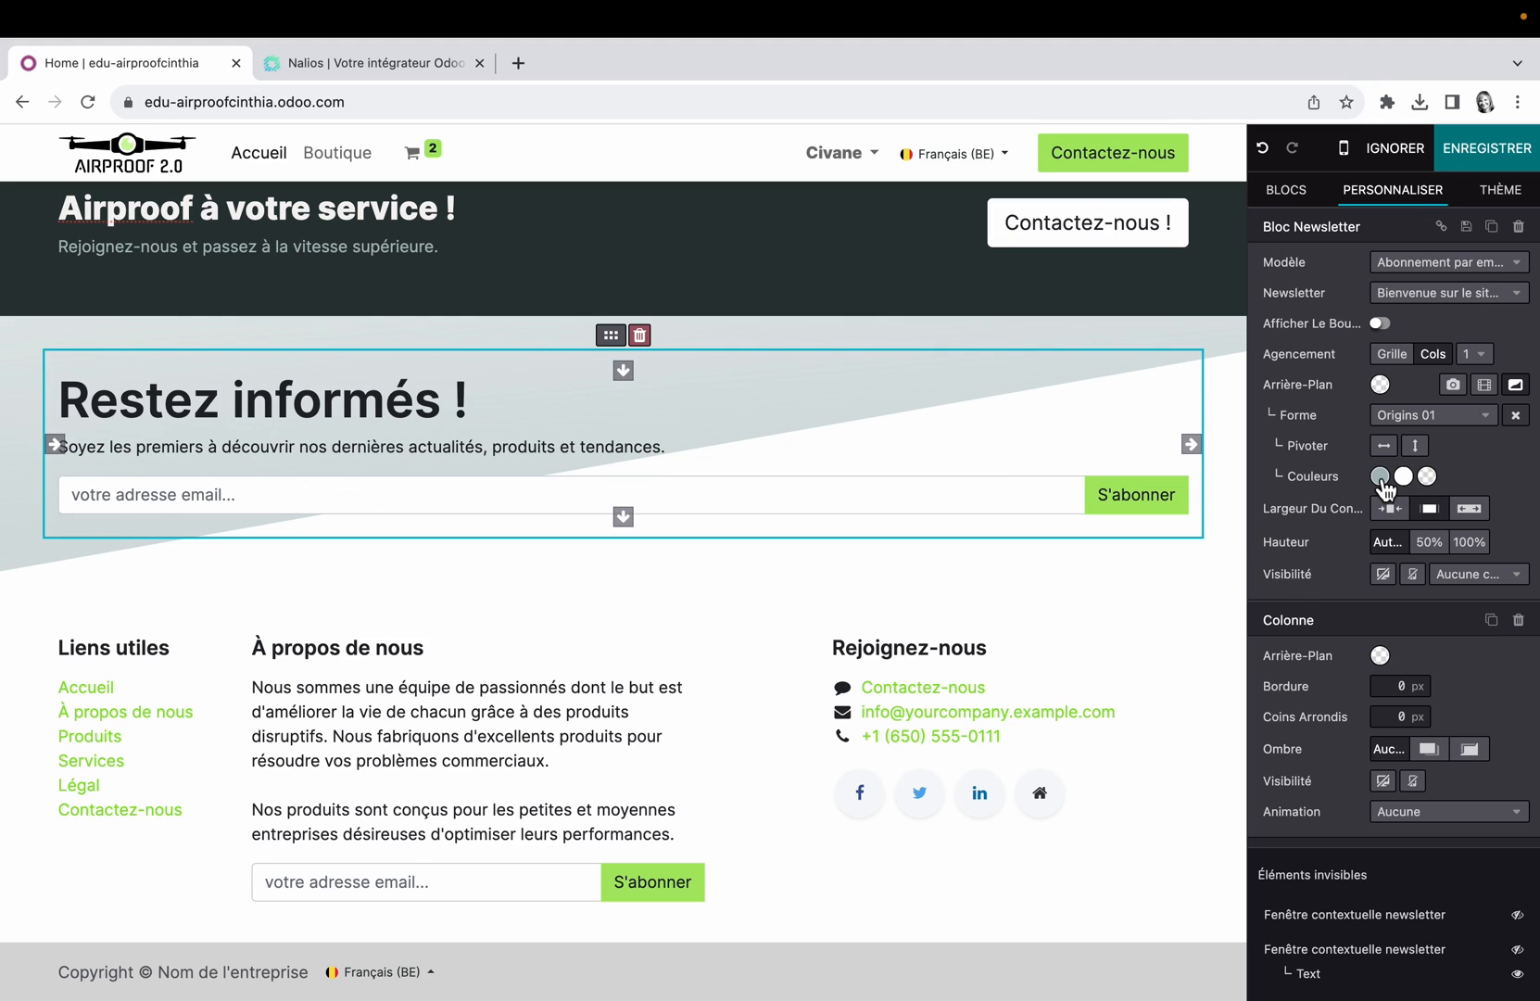
click(1381, 477)
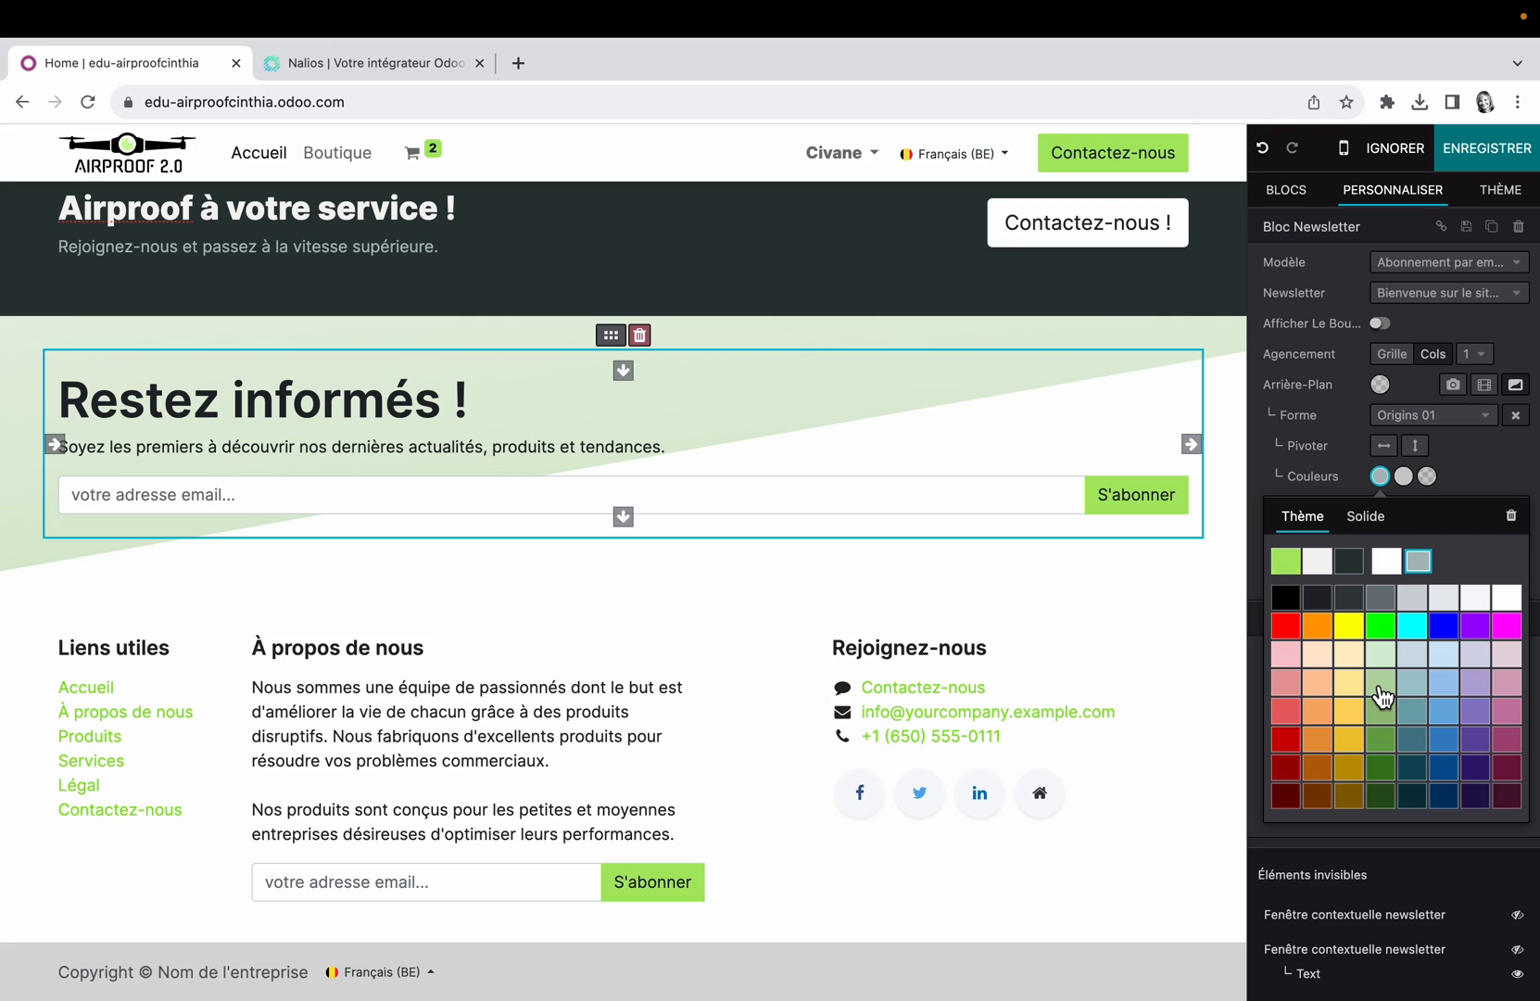
click(1434, 415)
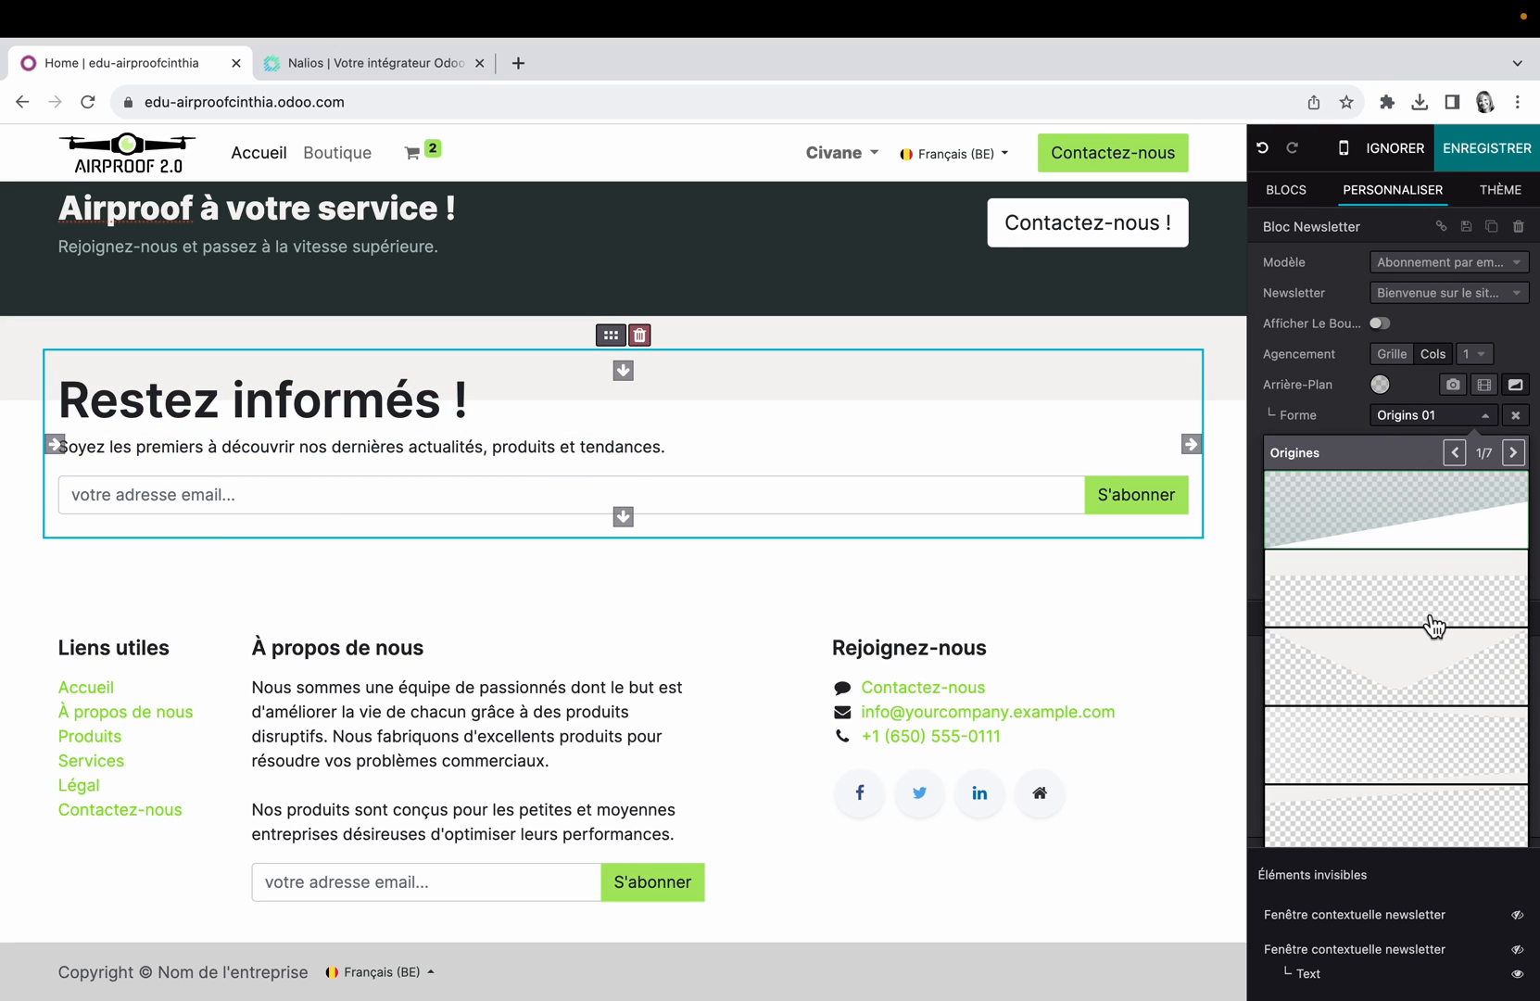
click(1419, 686)
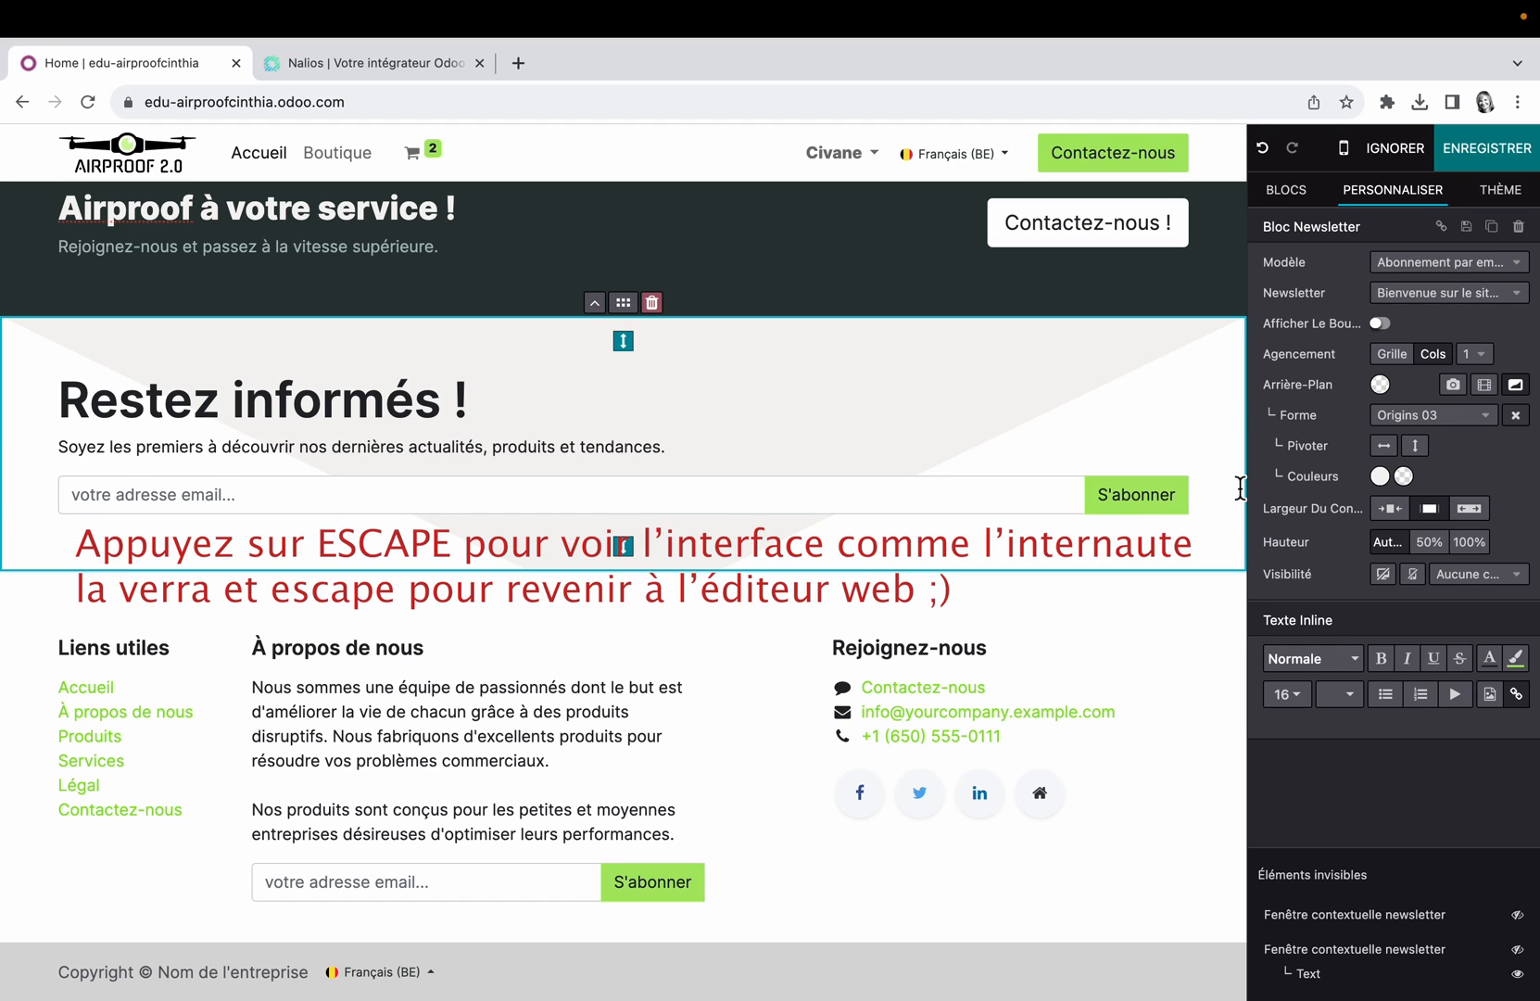
click(1512, 150)
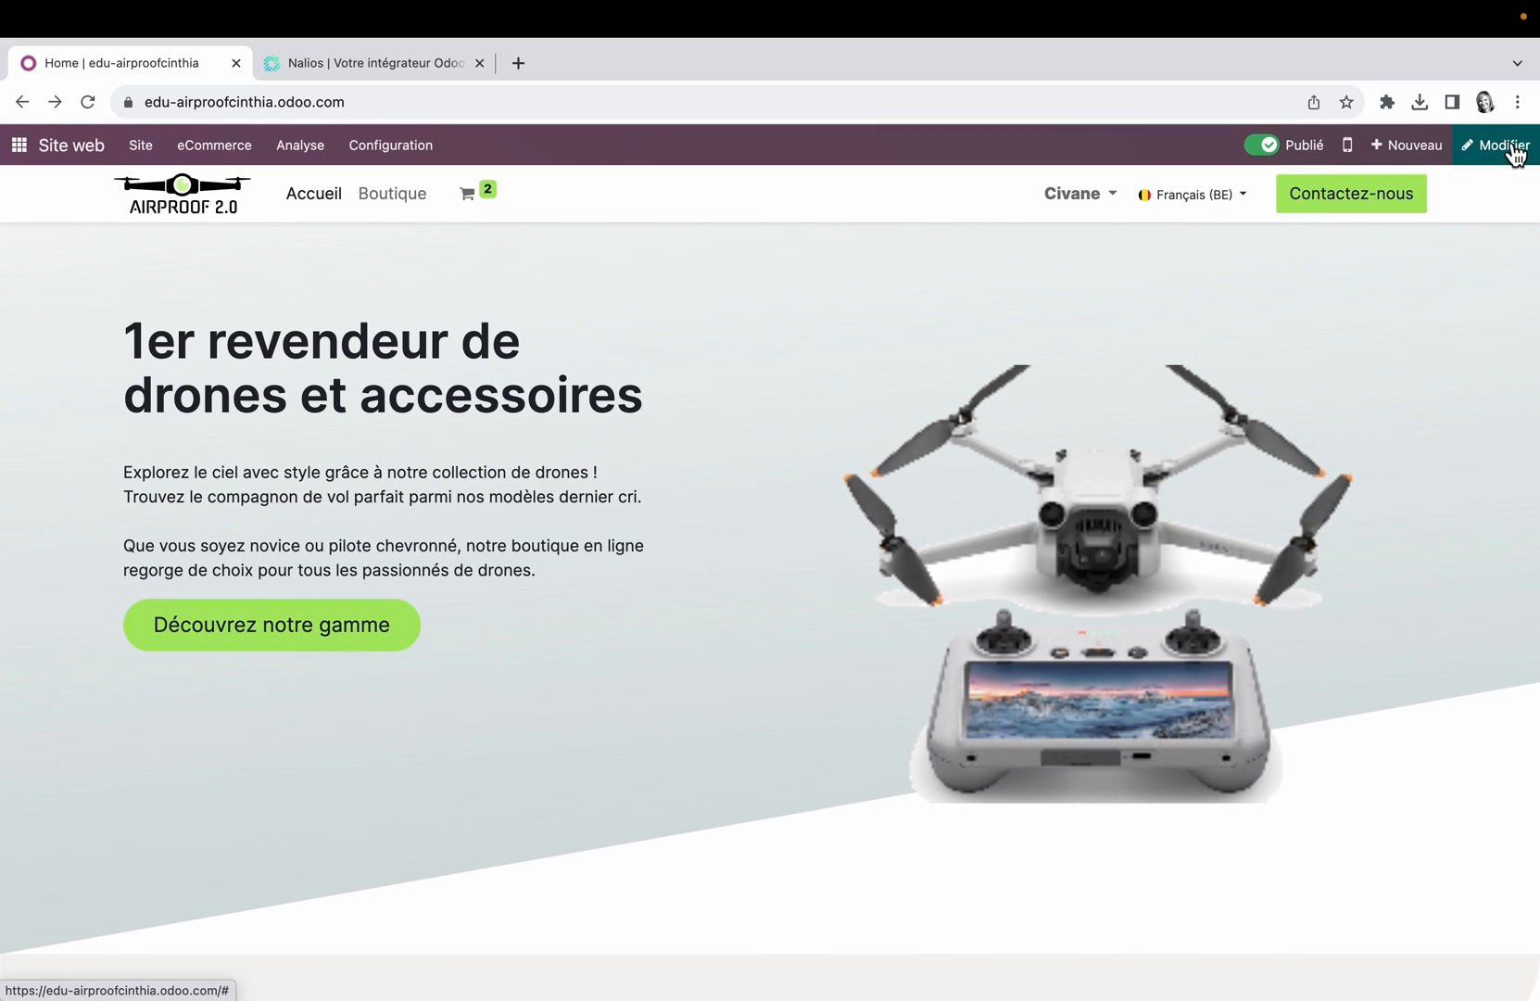
Step: Reopen the page editor, search the blocks for "news", try placing a Fenêtre contextuelle newsletter, and undo it before leaving the editor
click(1513, 127)
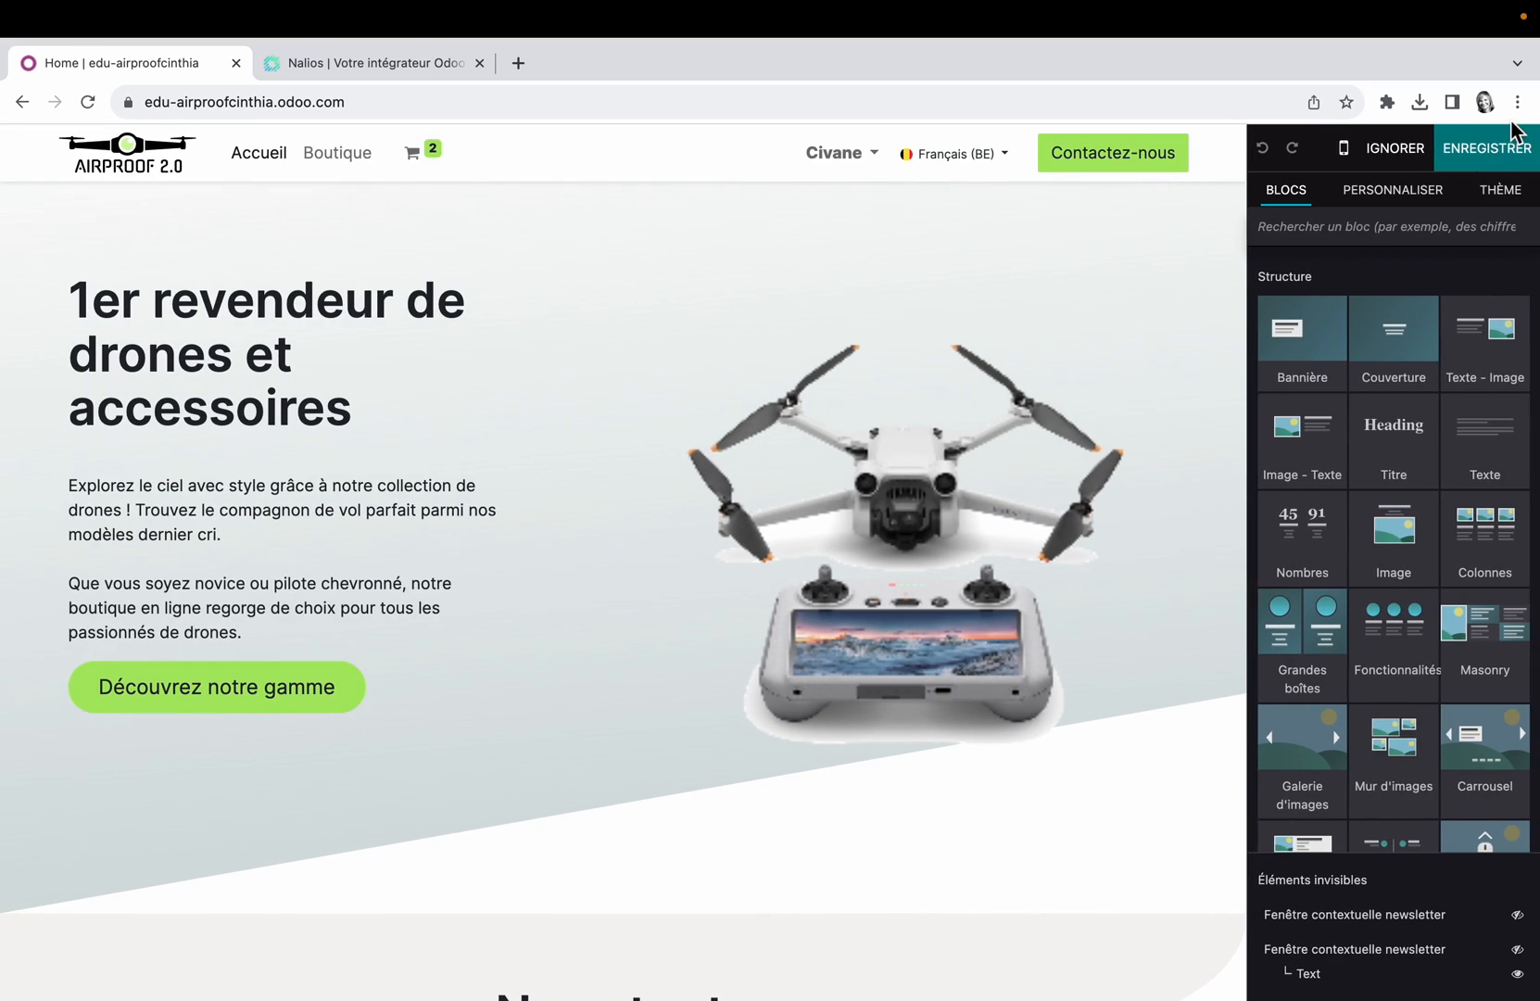
text(ne)
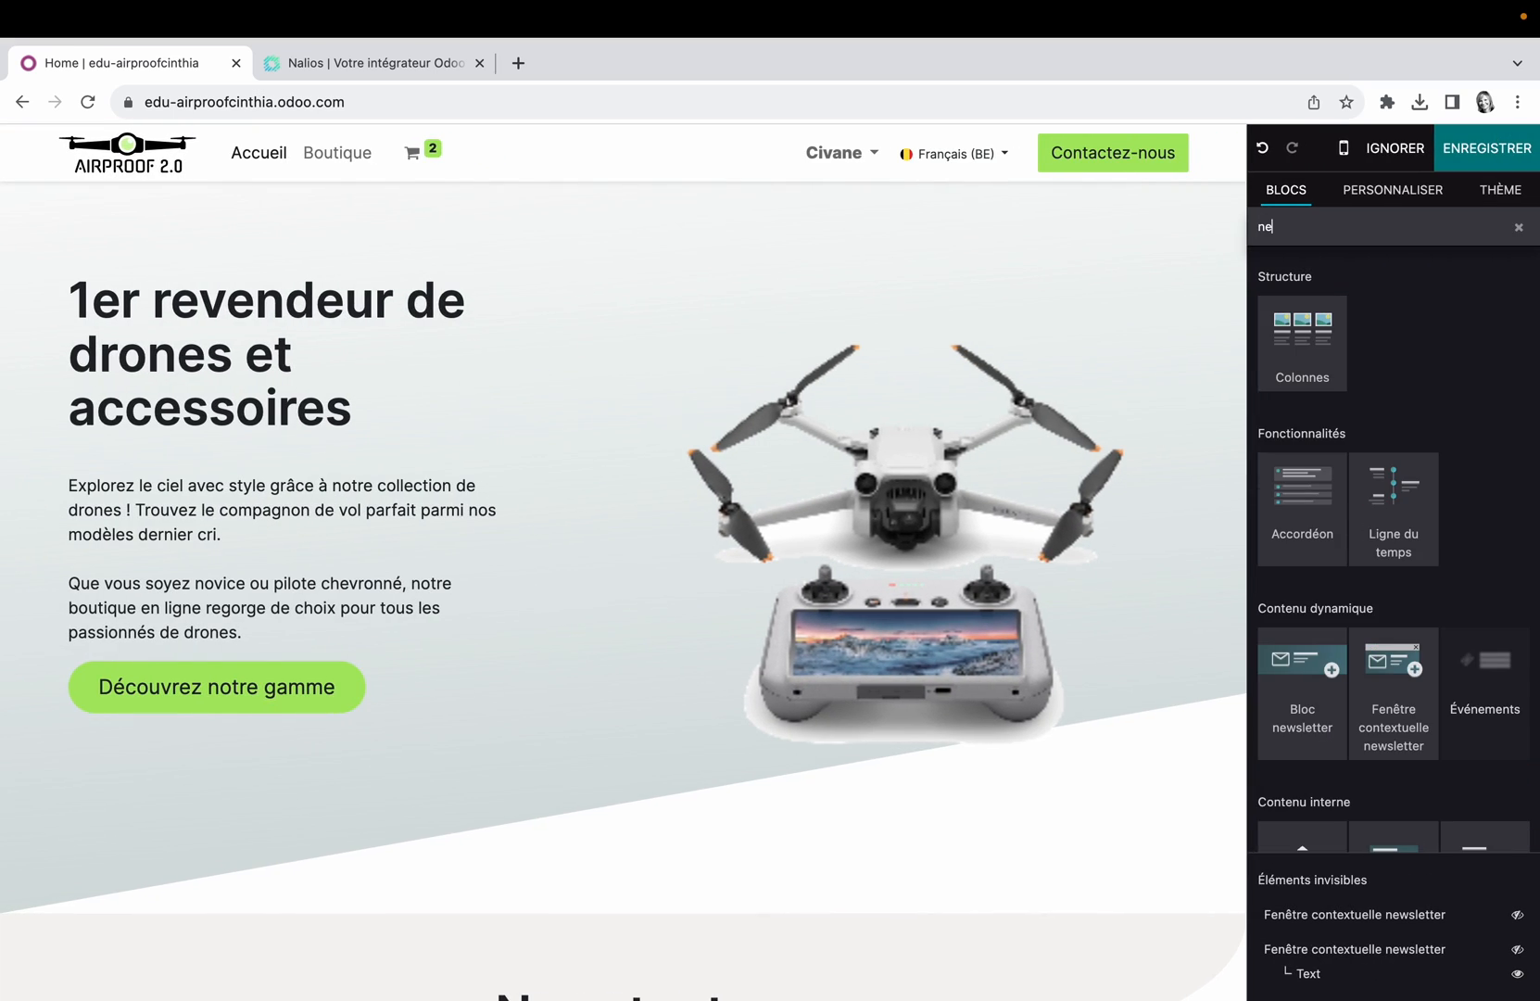
text(ws)
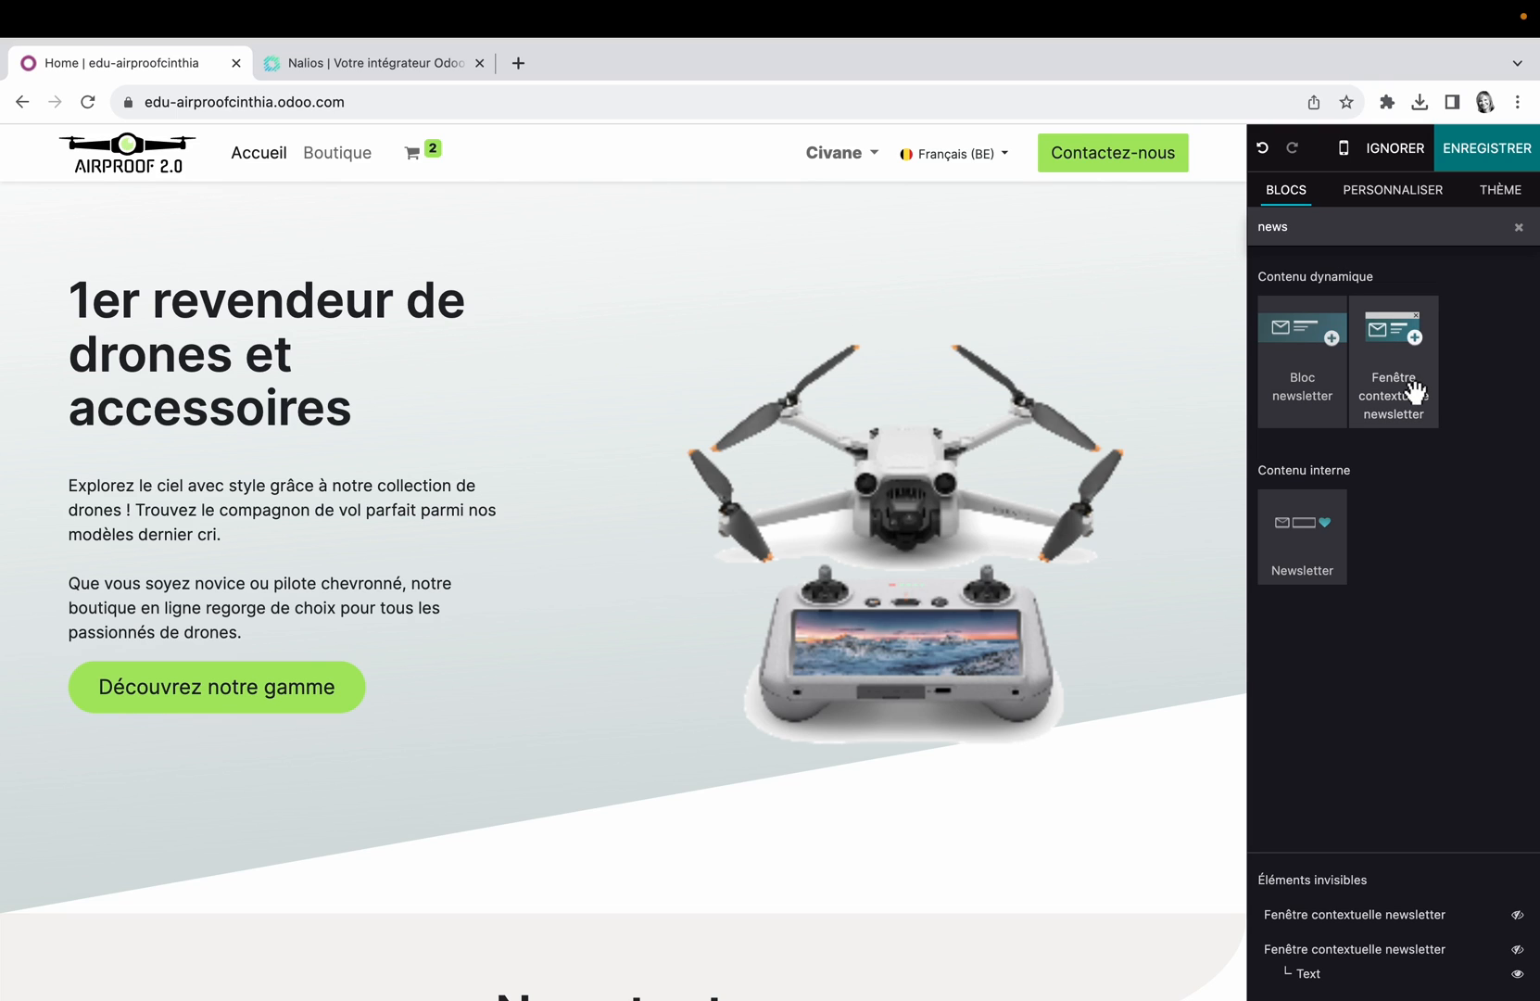
click(1414, 392)
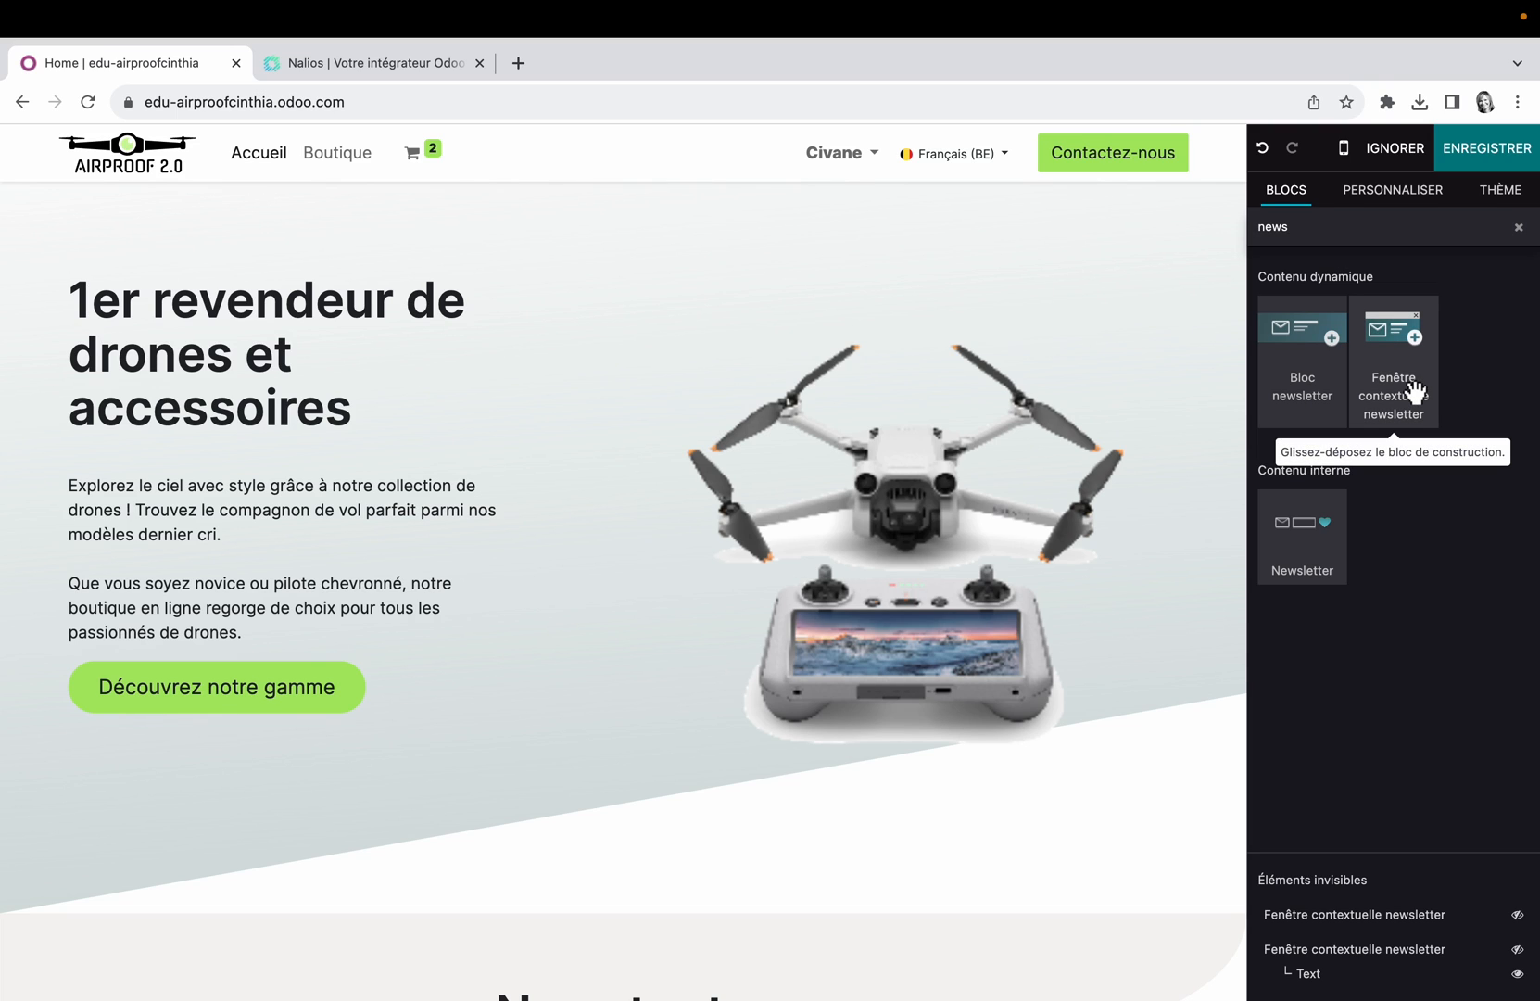
drag(1415, 392, 813, 607)
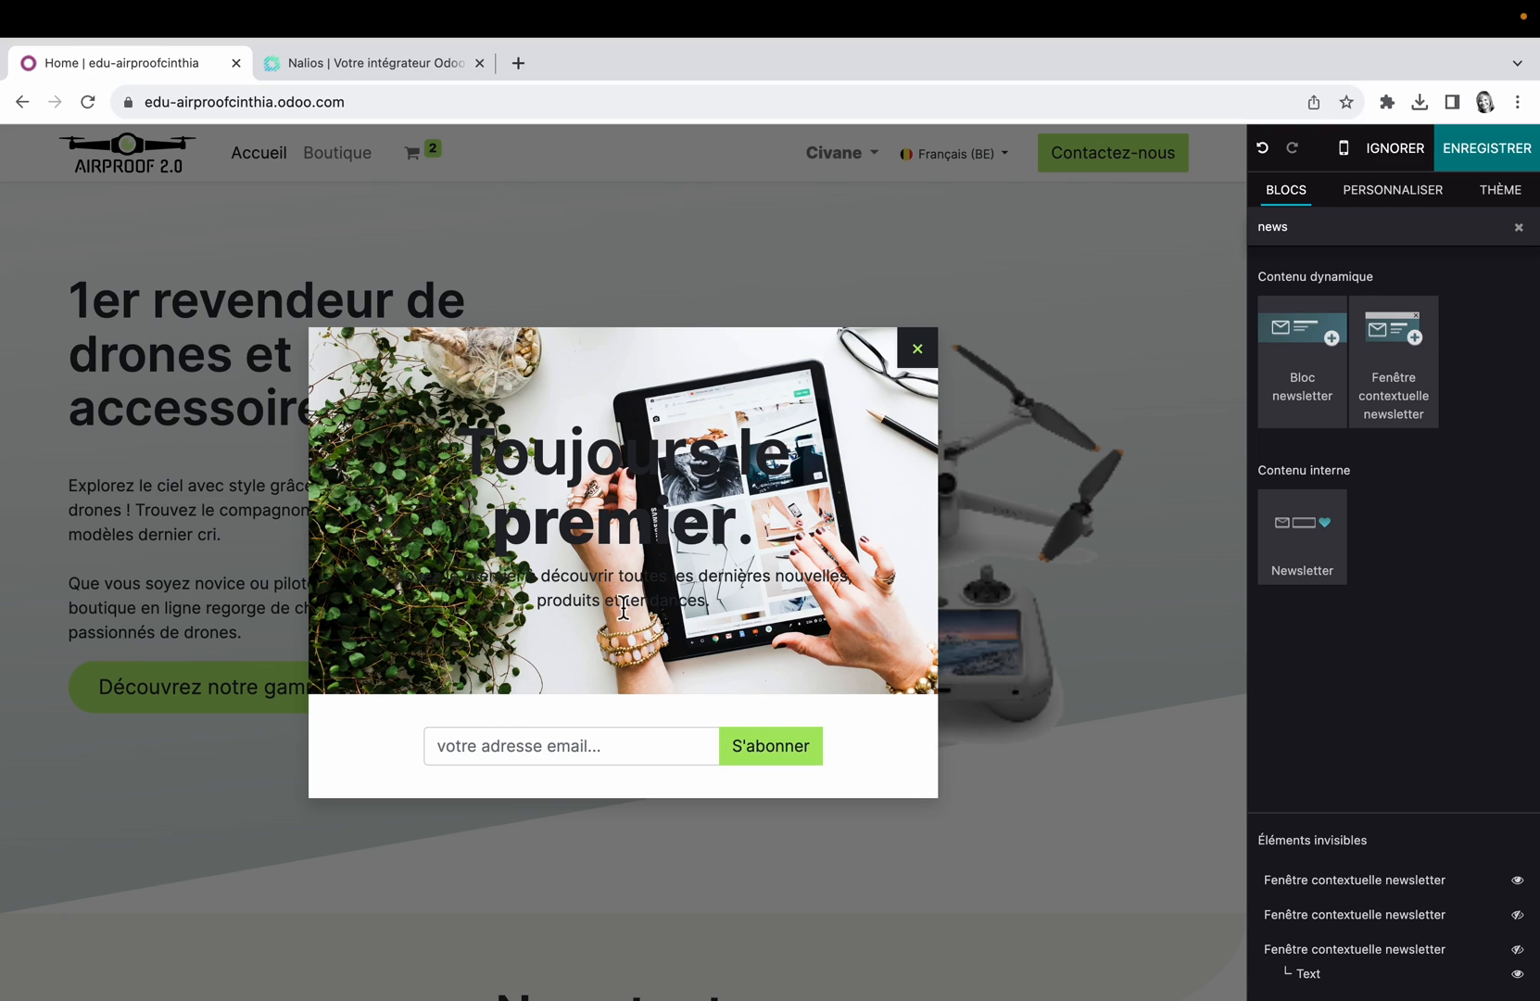
click(1265, 153)
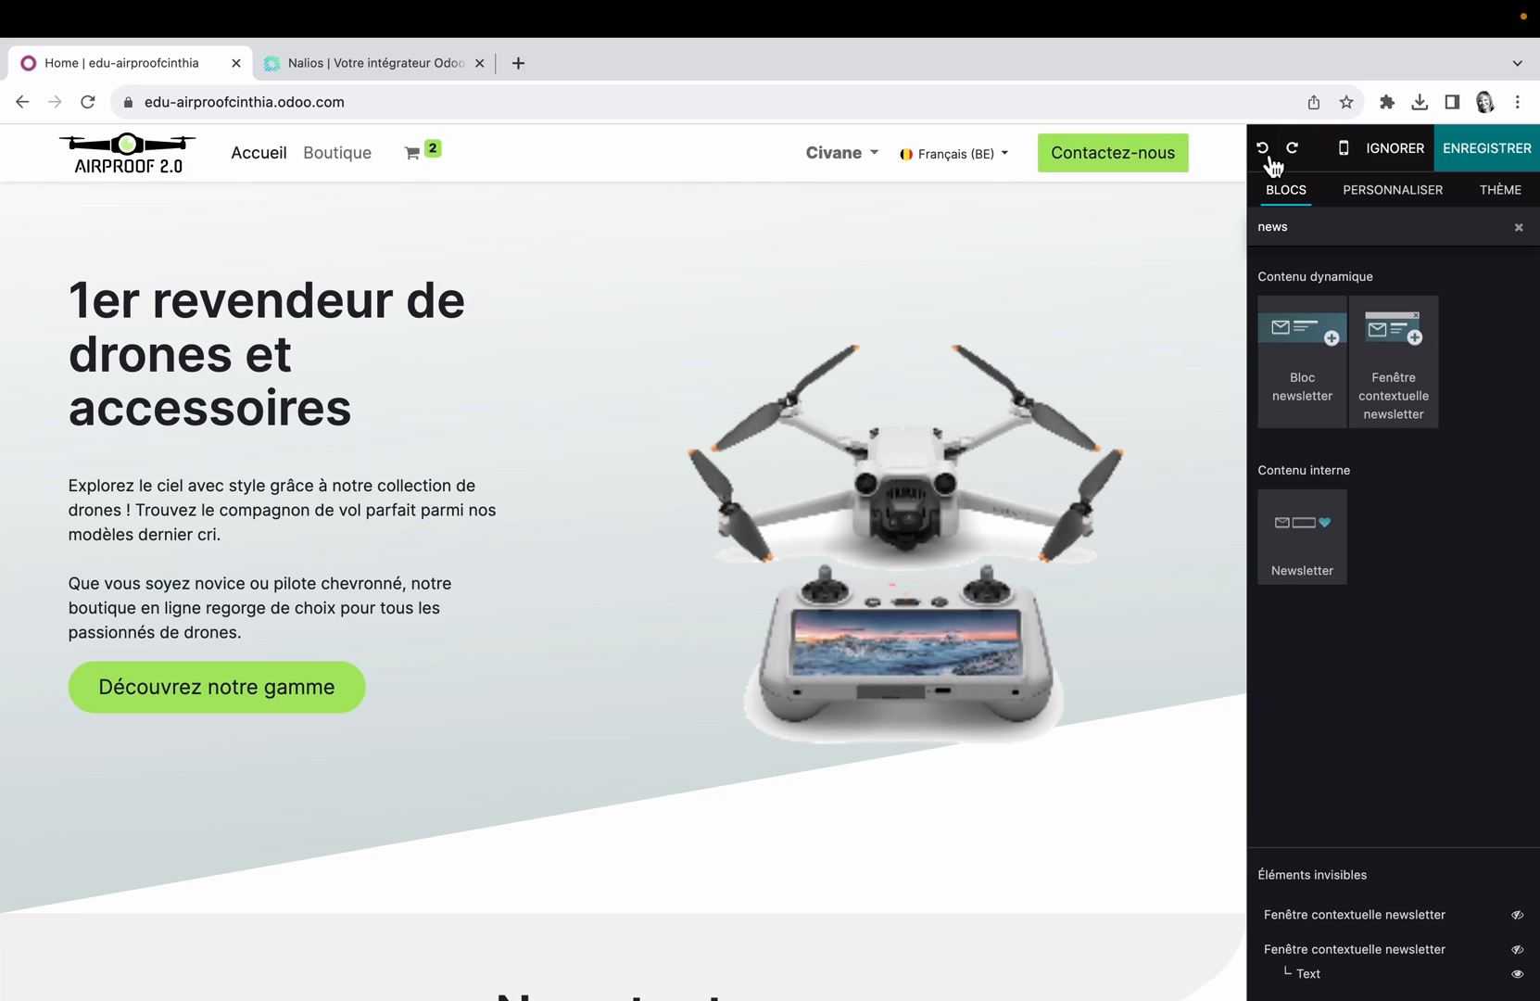
click(1510, 154)
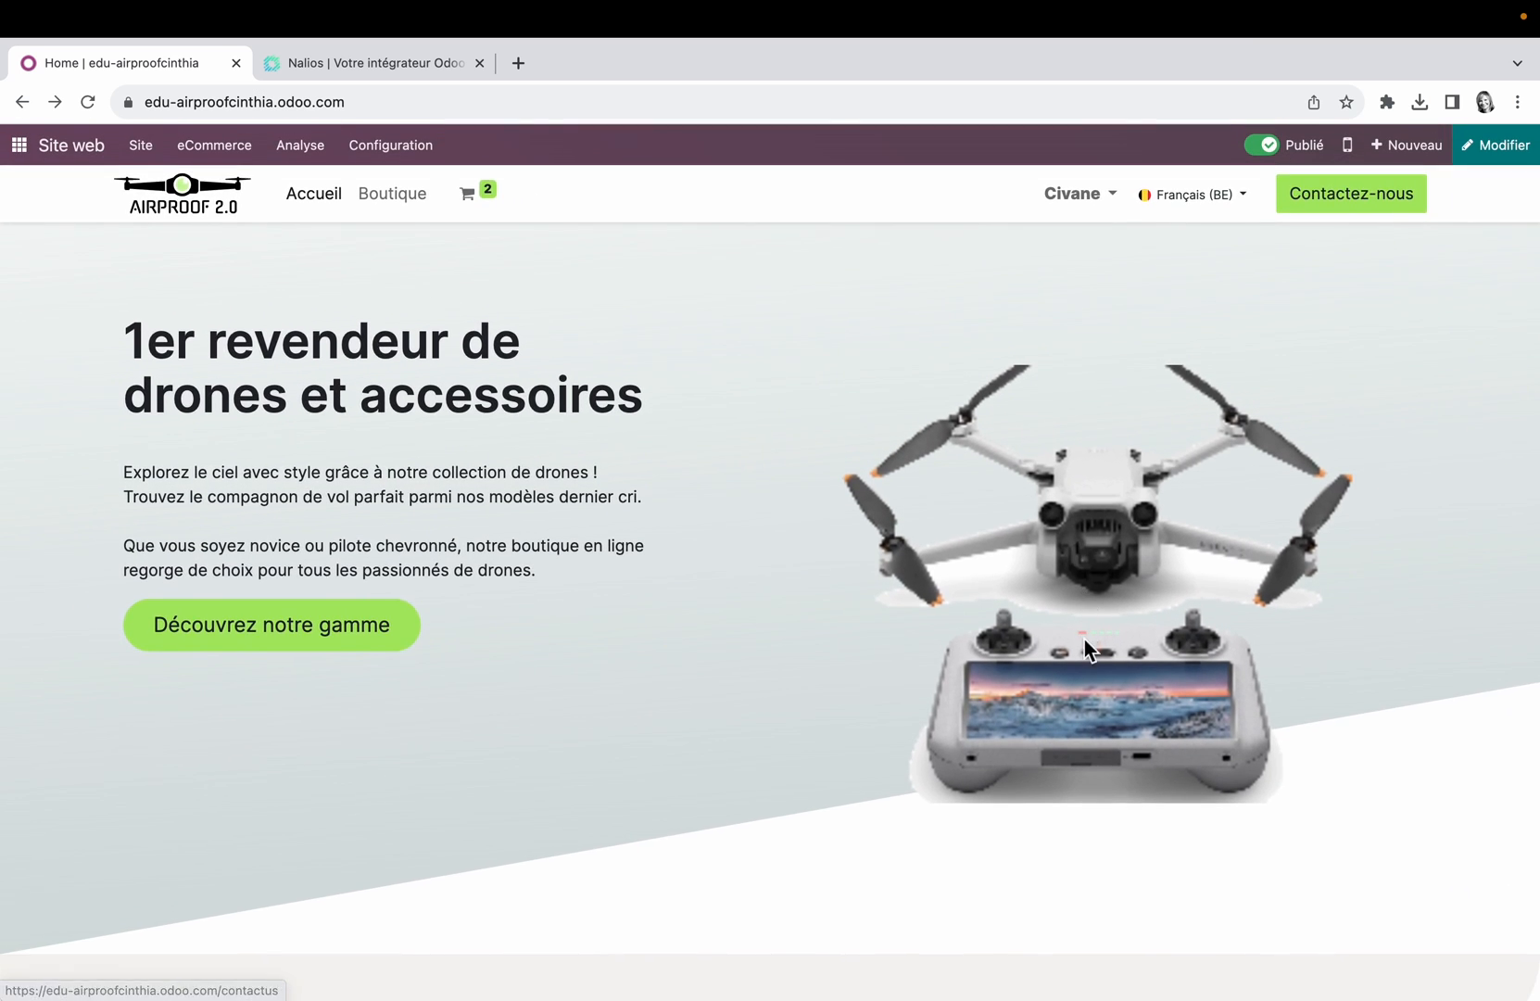
Step: Look over the published newsletter block, and open the Airproof homepage in a private browsing window using its copied address
scroll(1084, 638, down, 10)
scroll(1084, 639, down, 6)
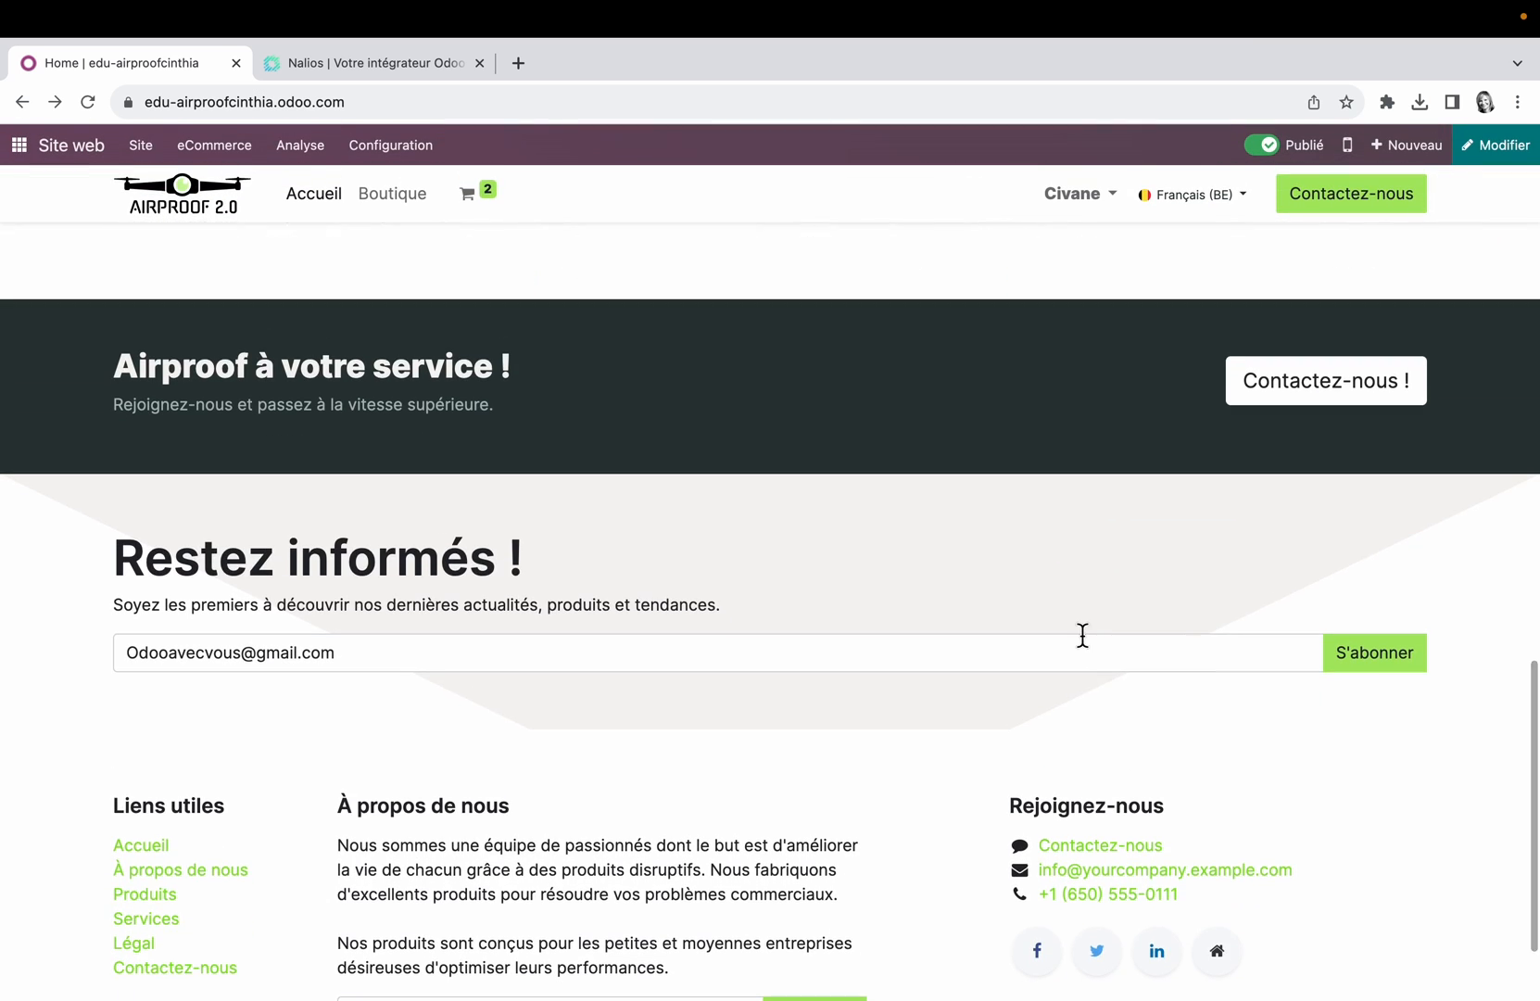
scroll(1082, 634, up, 15)
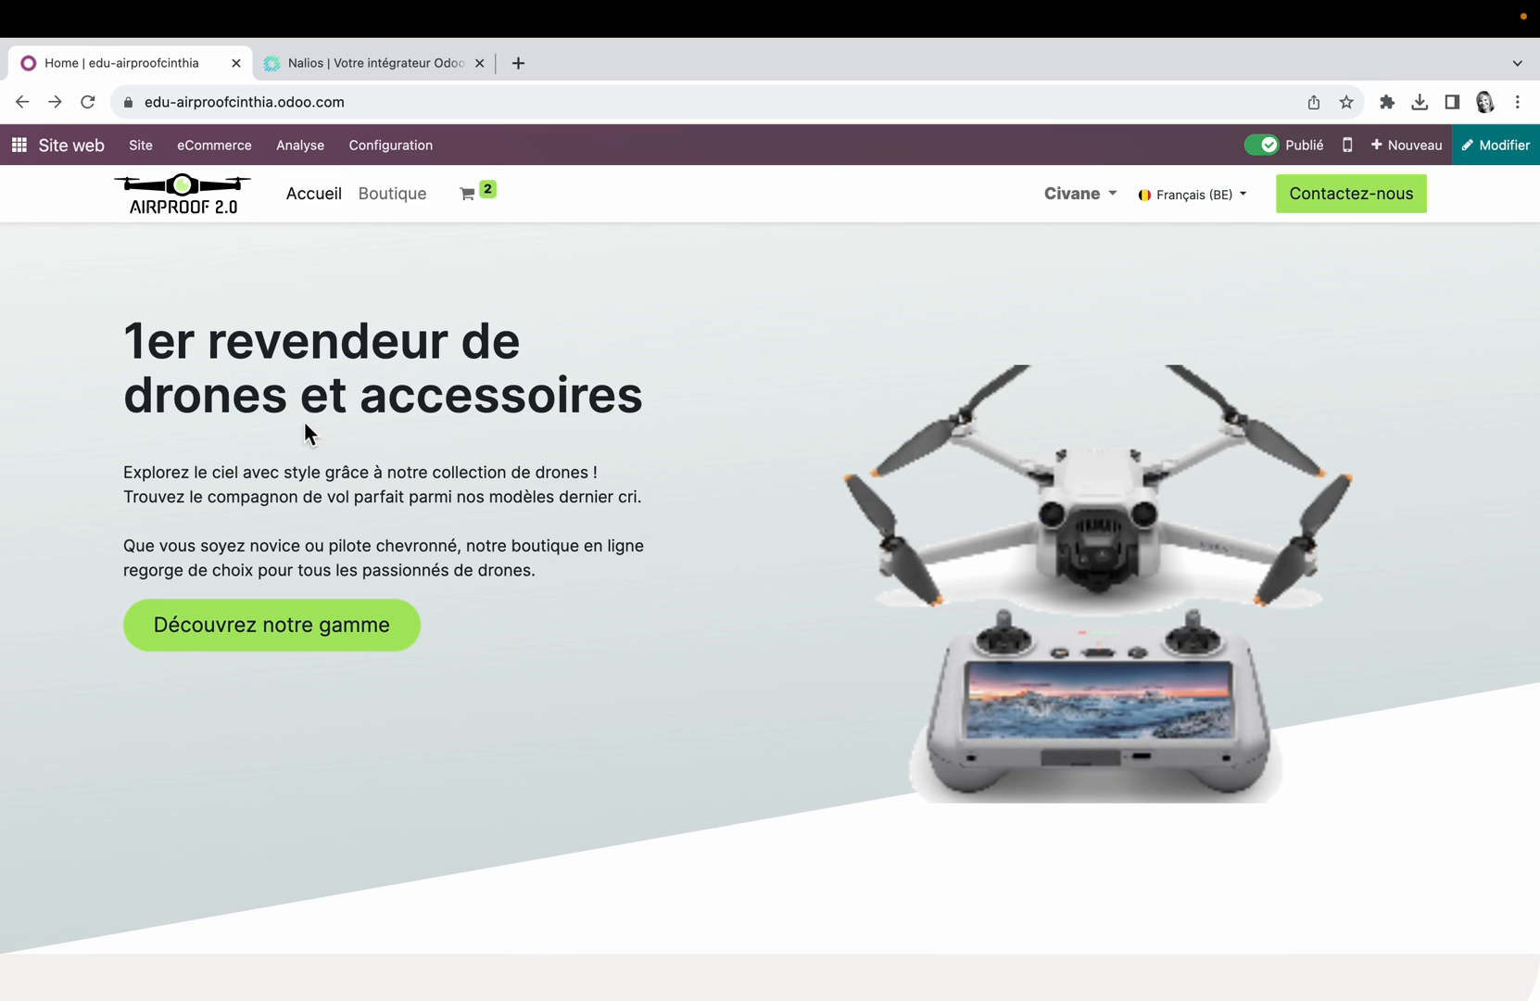
click(363, 100)
key(super+c)
right_click(362, 97)
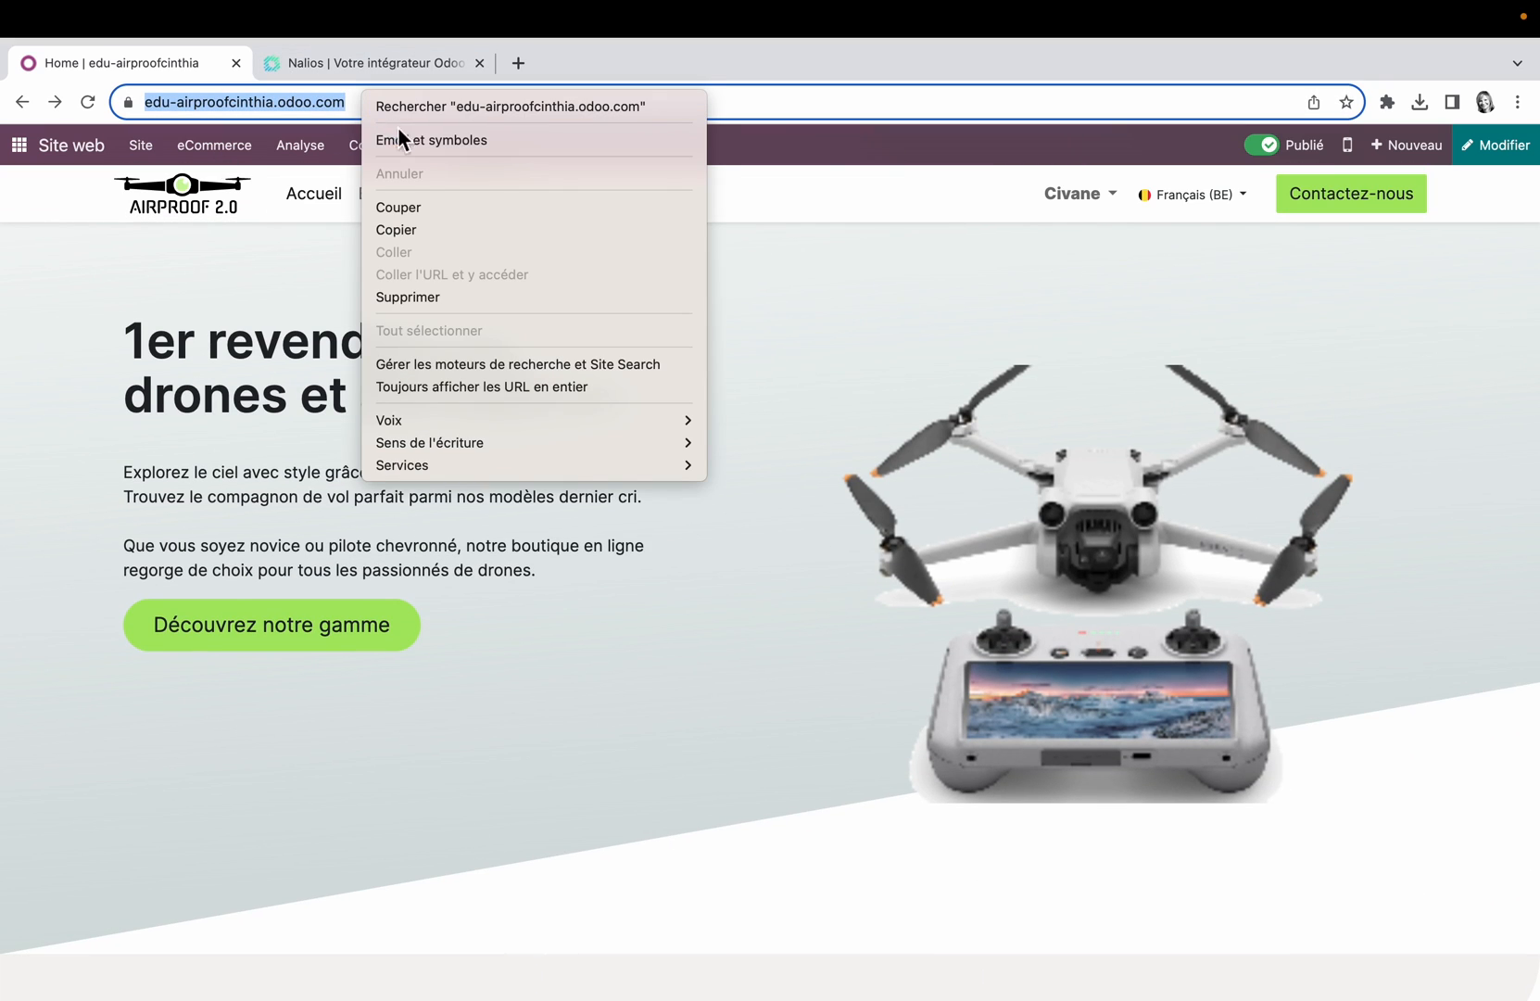
click(430, 231)
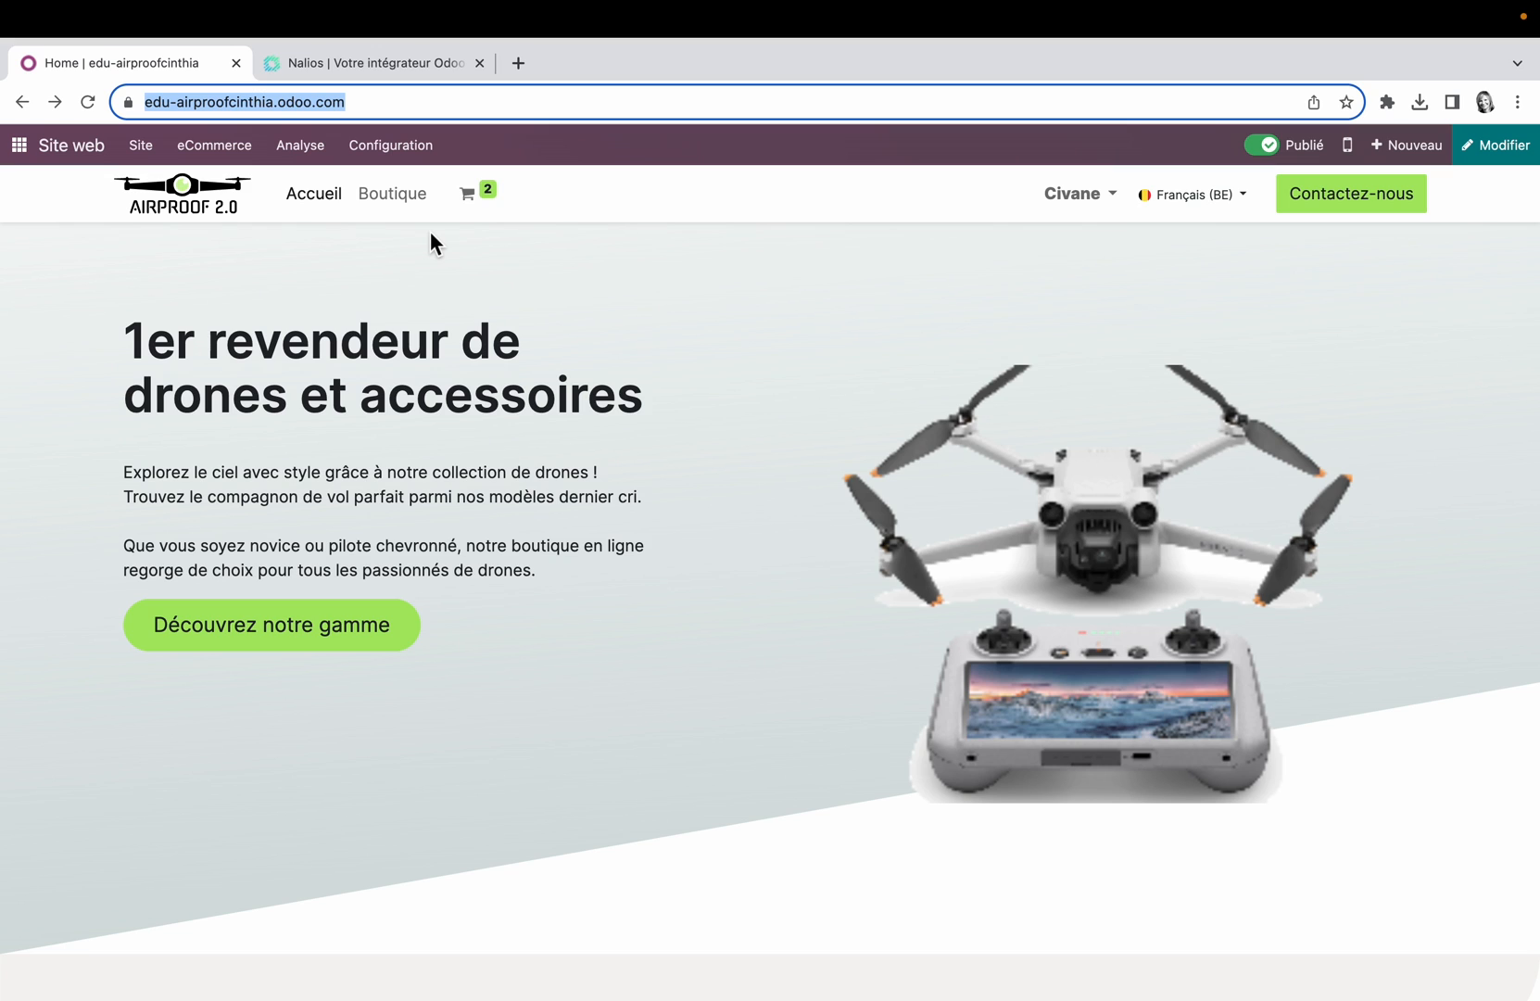
key(super+shift+n)
right_click(276, 127)
click(340, 283)
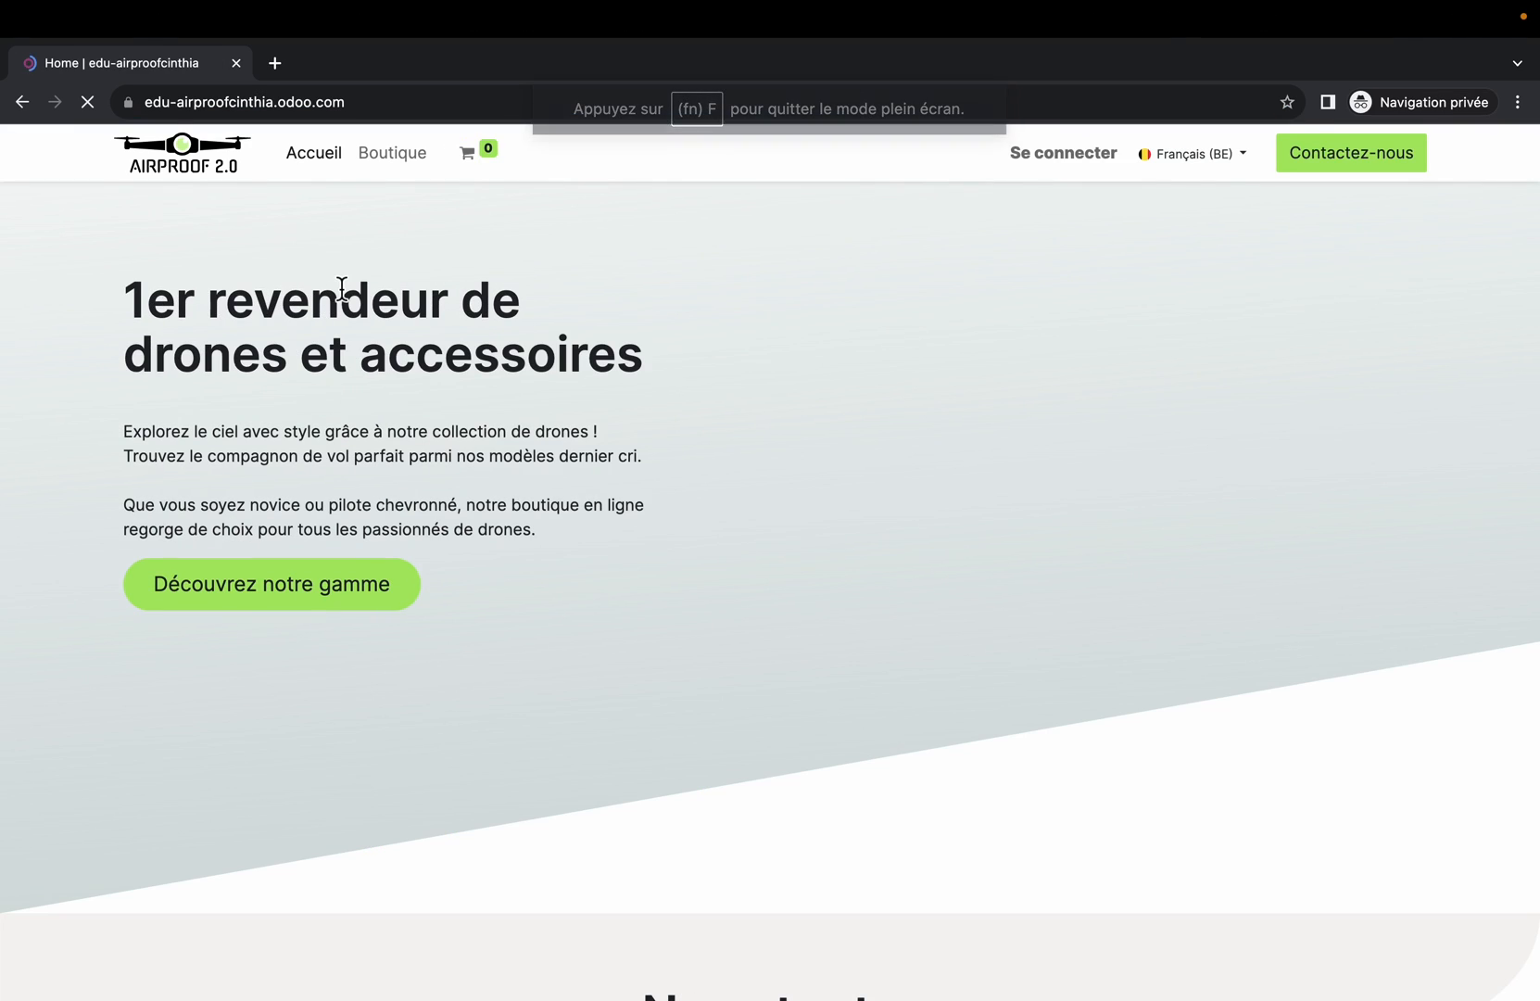
Step: Subscribe an e-mail address through the Restez informés ! block as a visitor, dismissing the newsletter pop-up
scroll(753, 616, down, 7)
scroll(753, 611, down, 10)
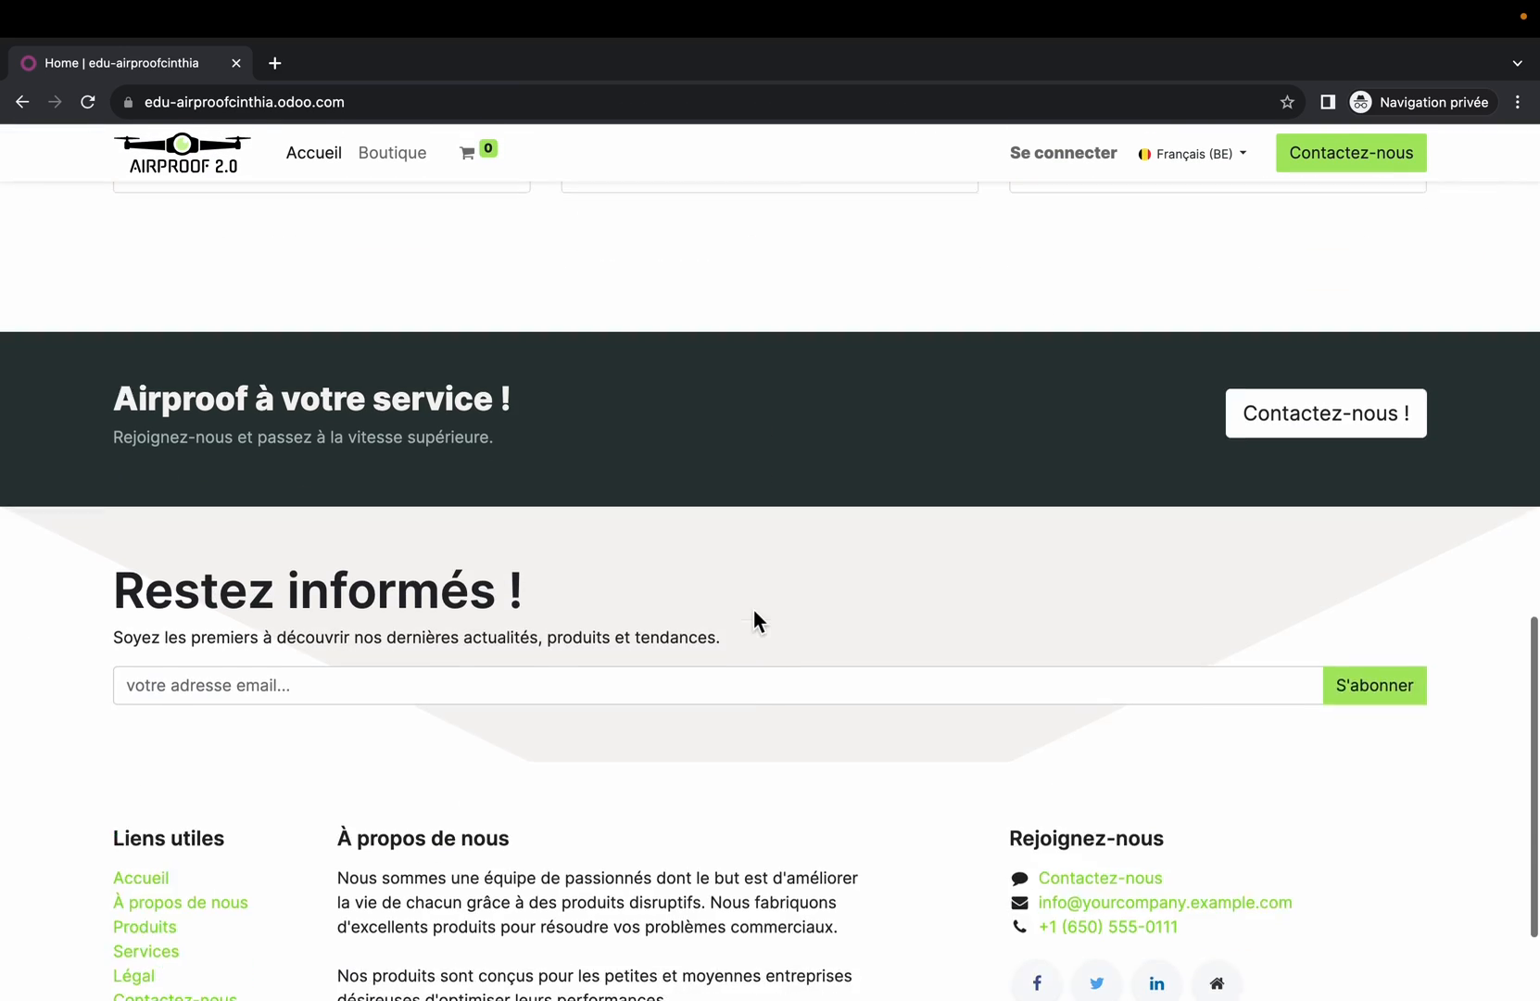
click(466, 515)
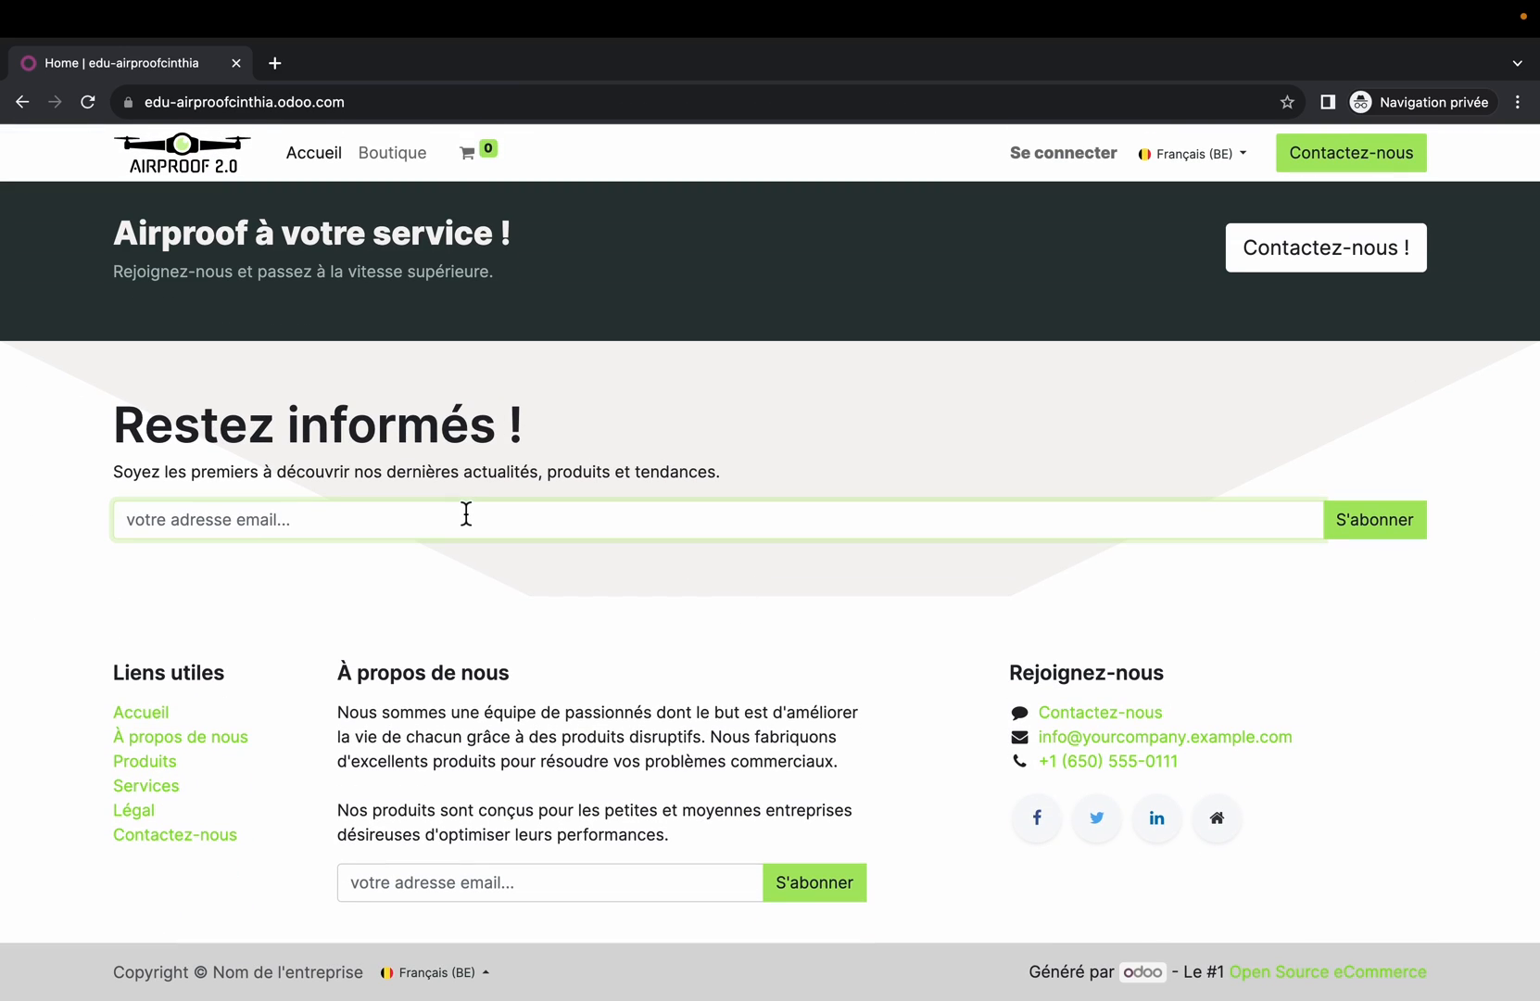
text(odo)
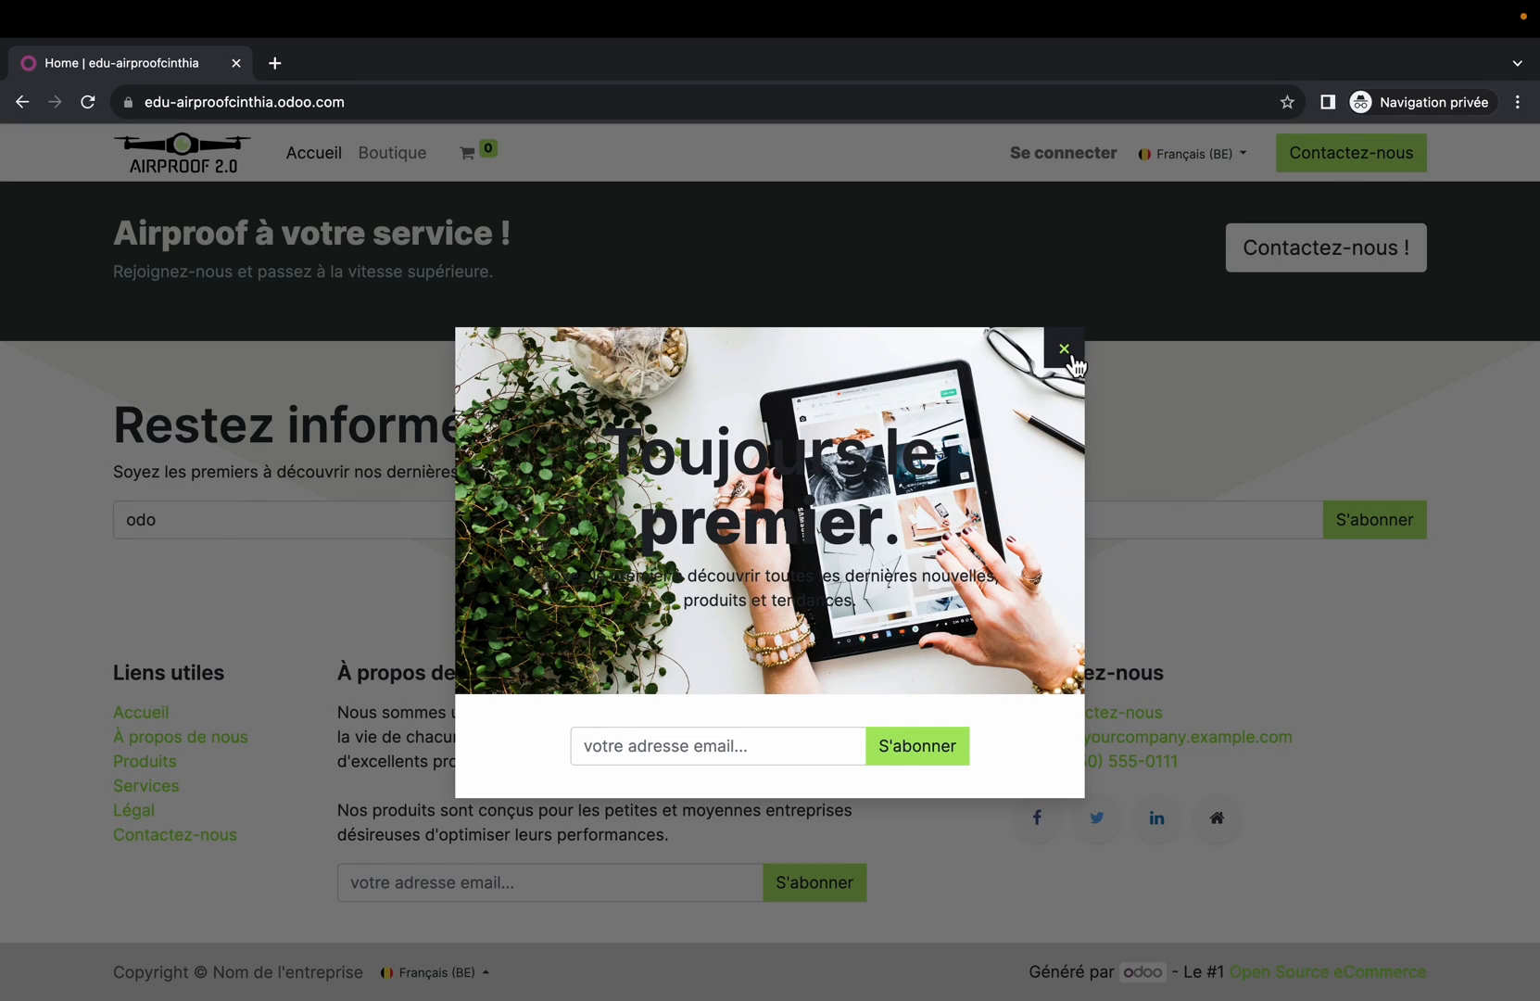
click(1065, 352)
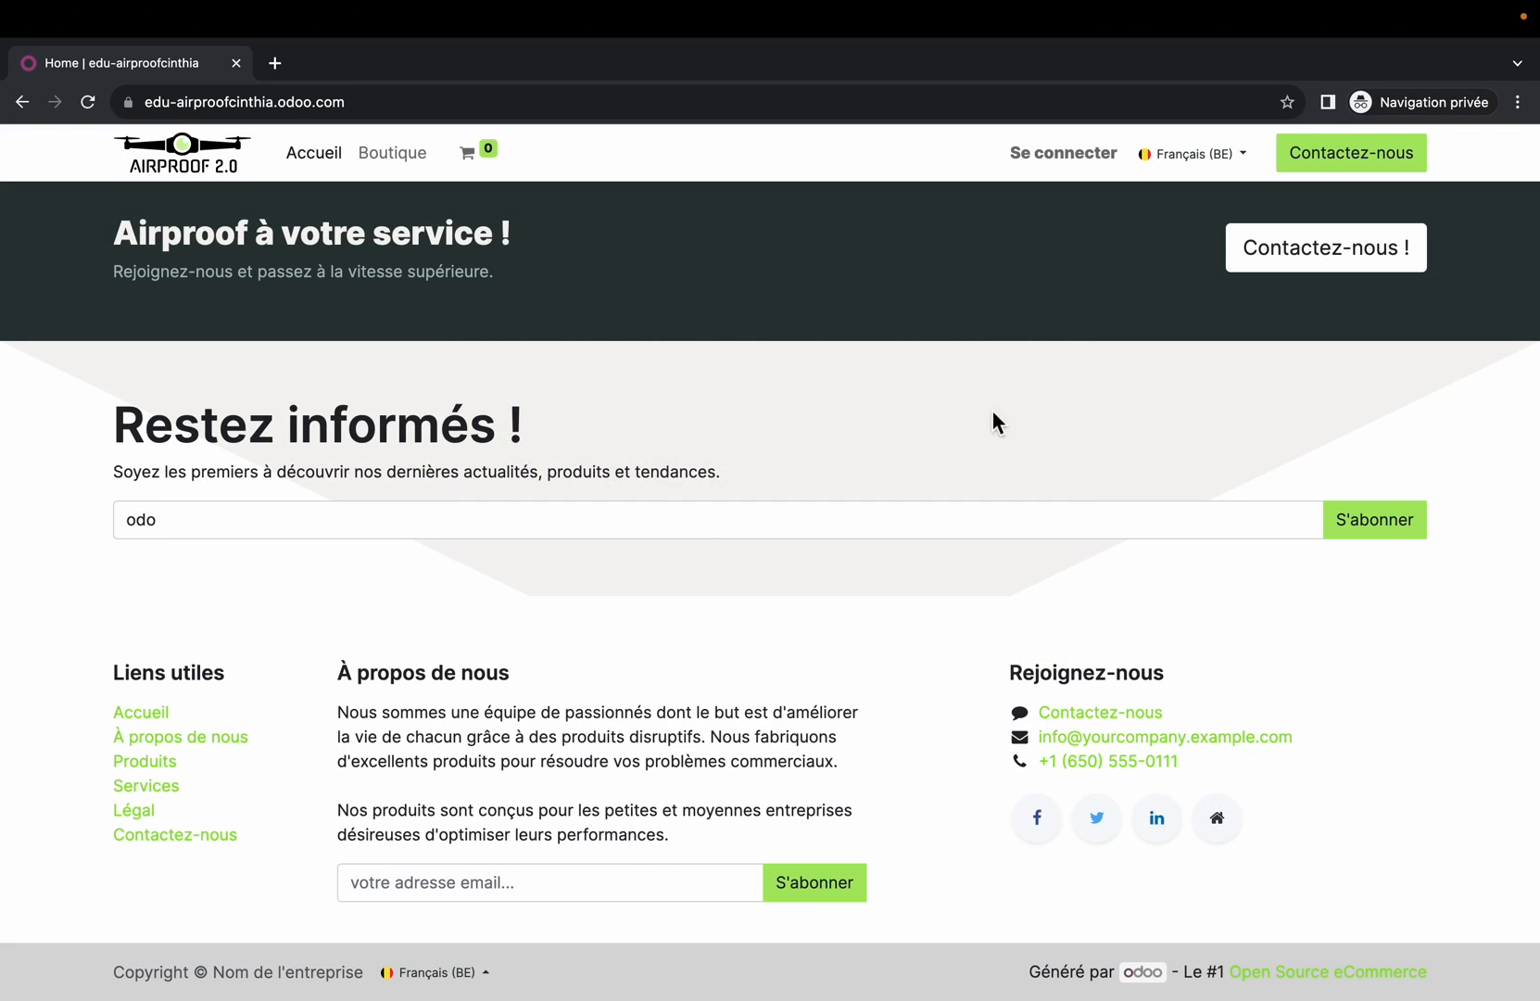
click(180, 530)
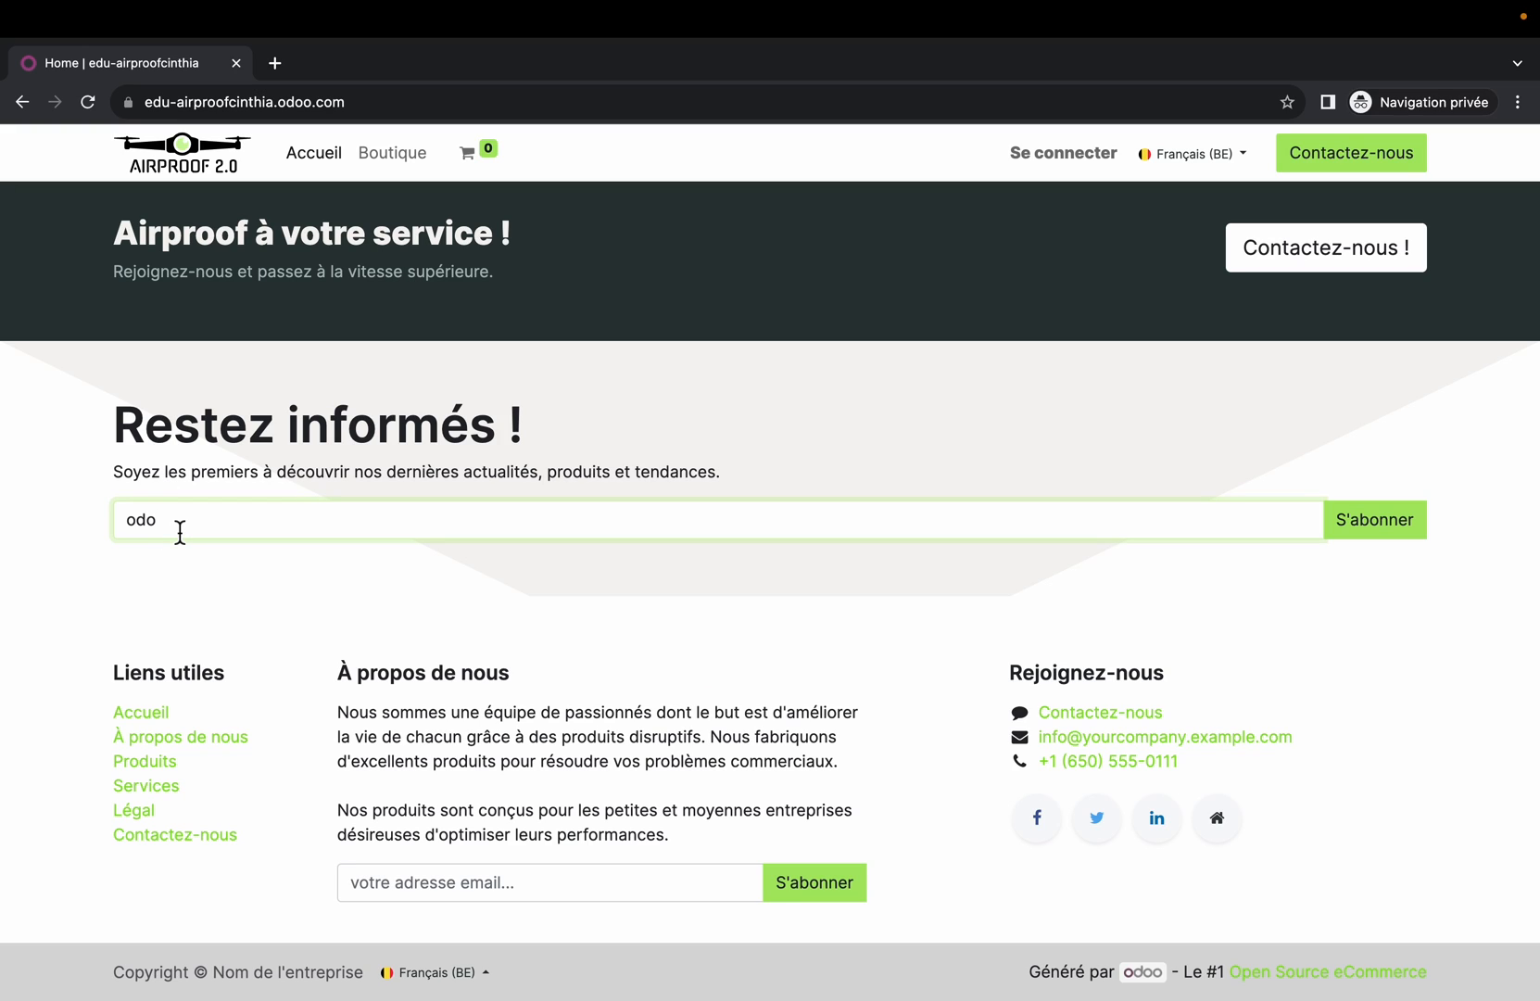
click(1396, 534)
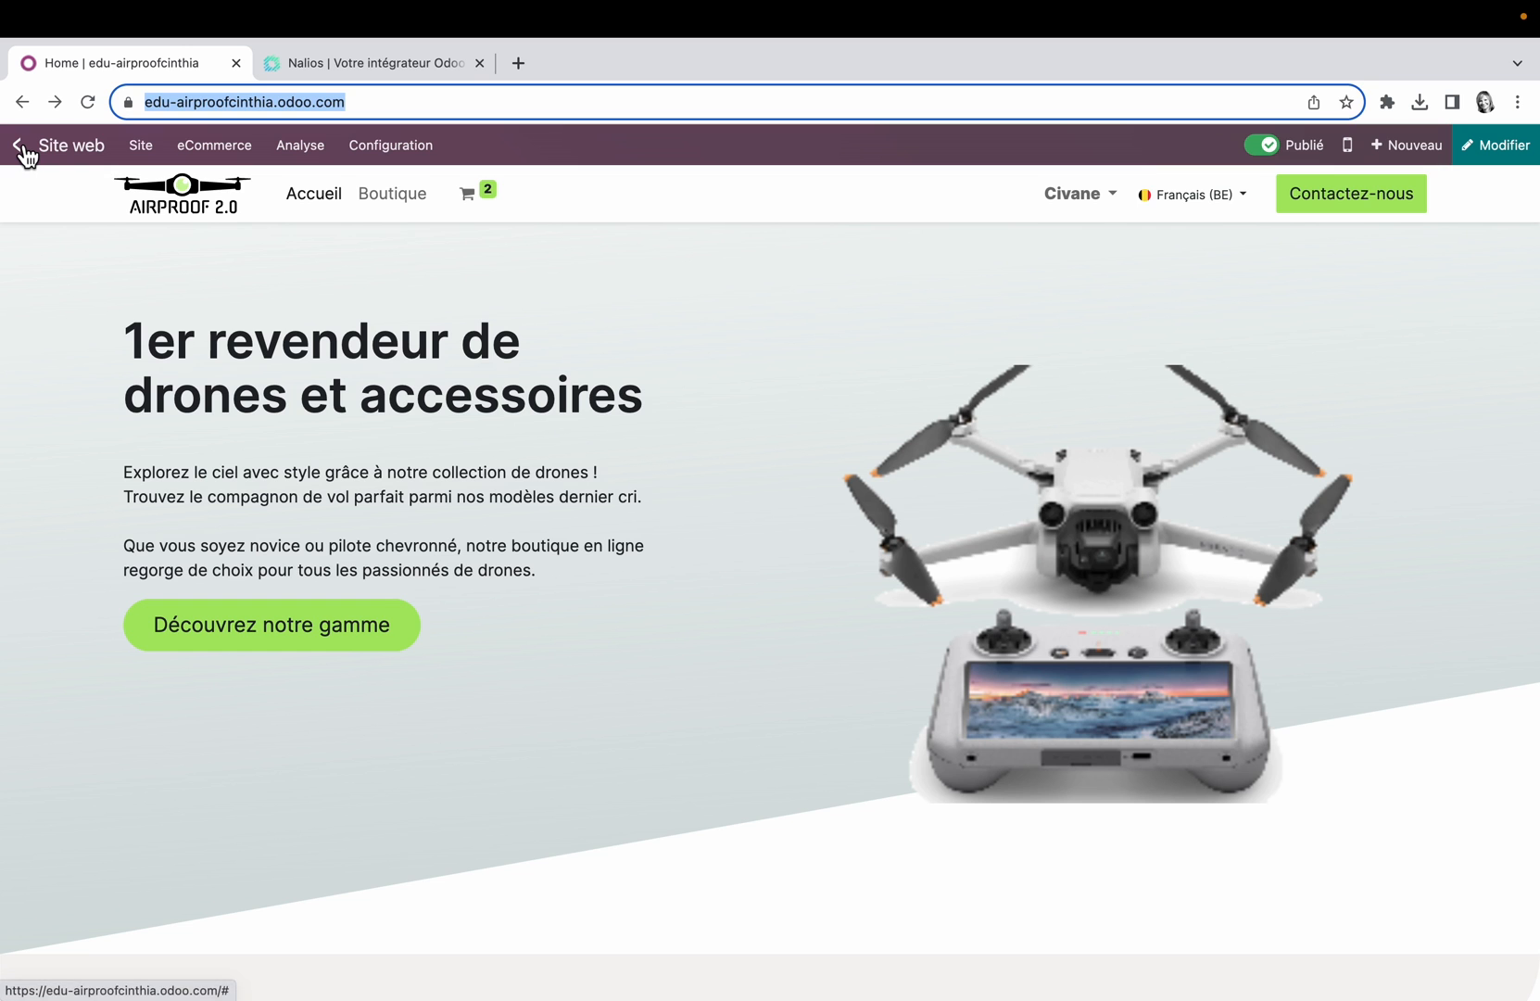
Step: Return to the Odoo back end and check the contacts of the Bienvenue sur le site mailing list in Email Marketing
click(21, 149)
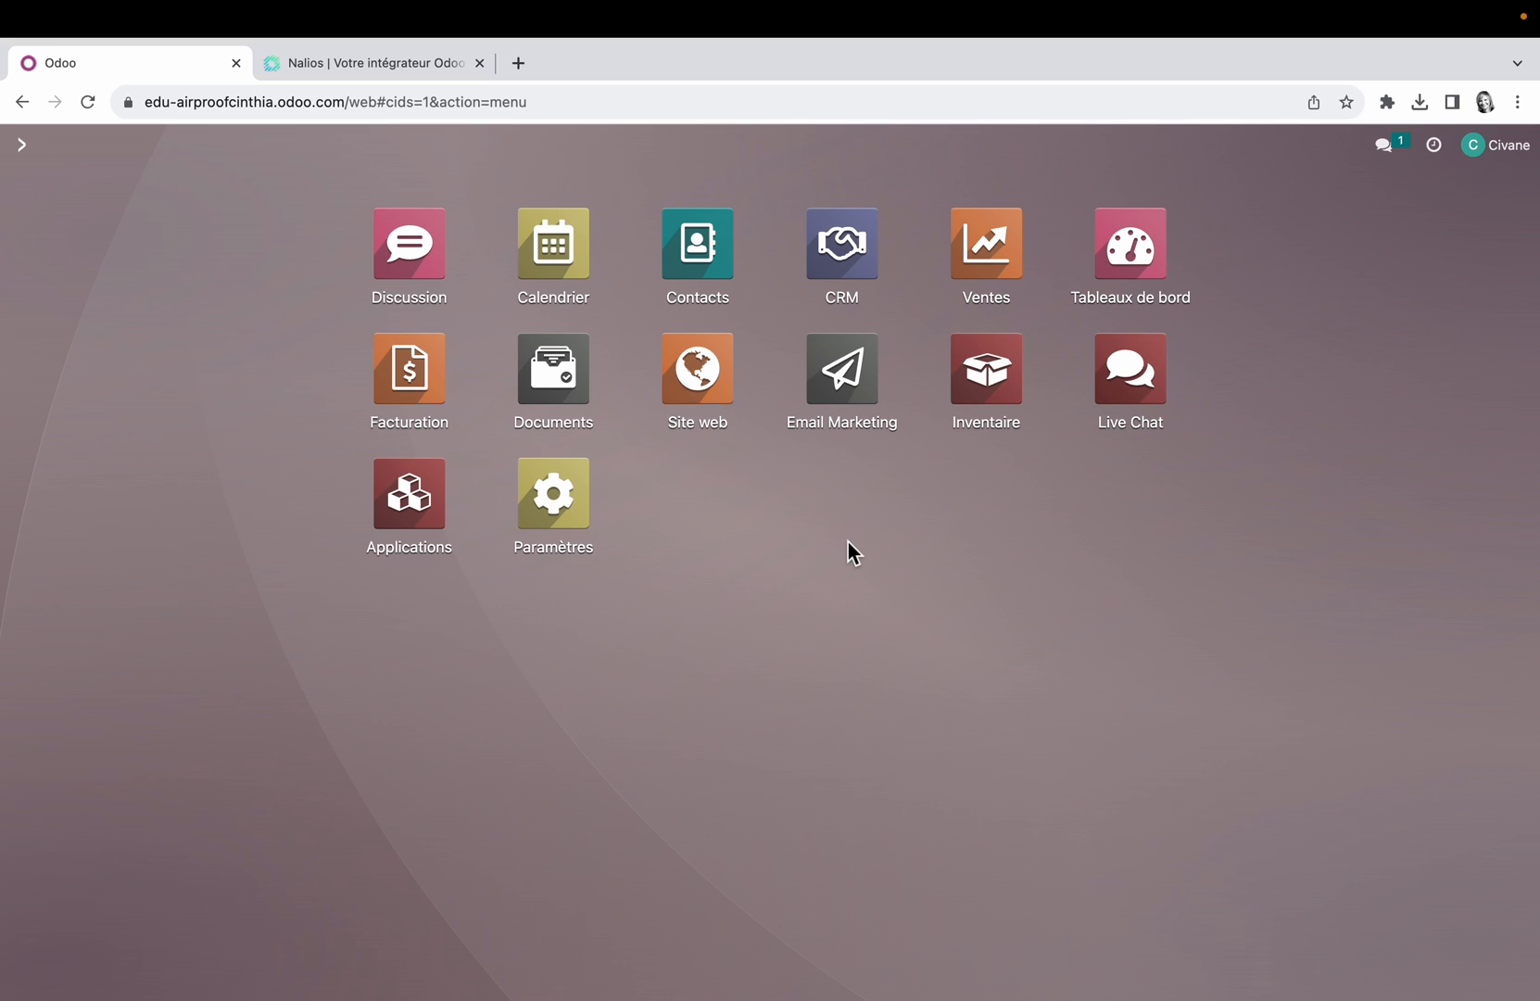
click(848, 394)
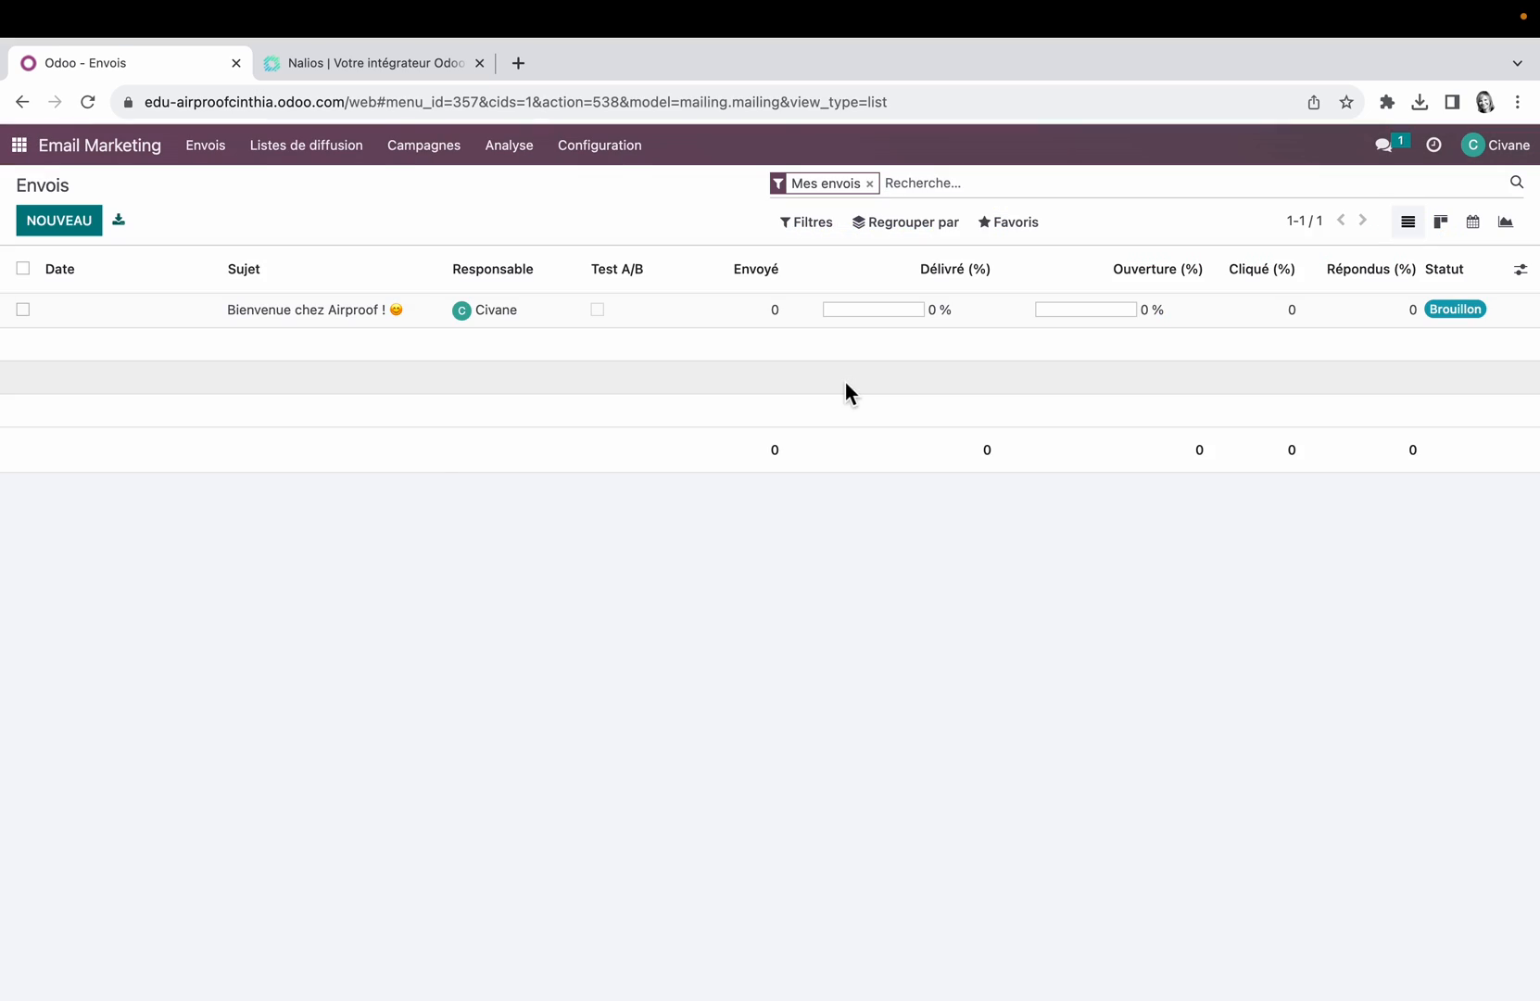
click(336, 151)
click(342, 190)
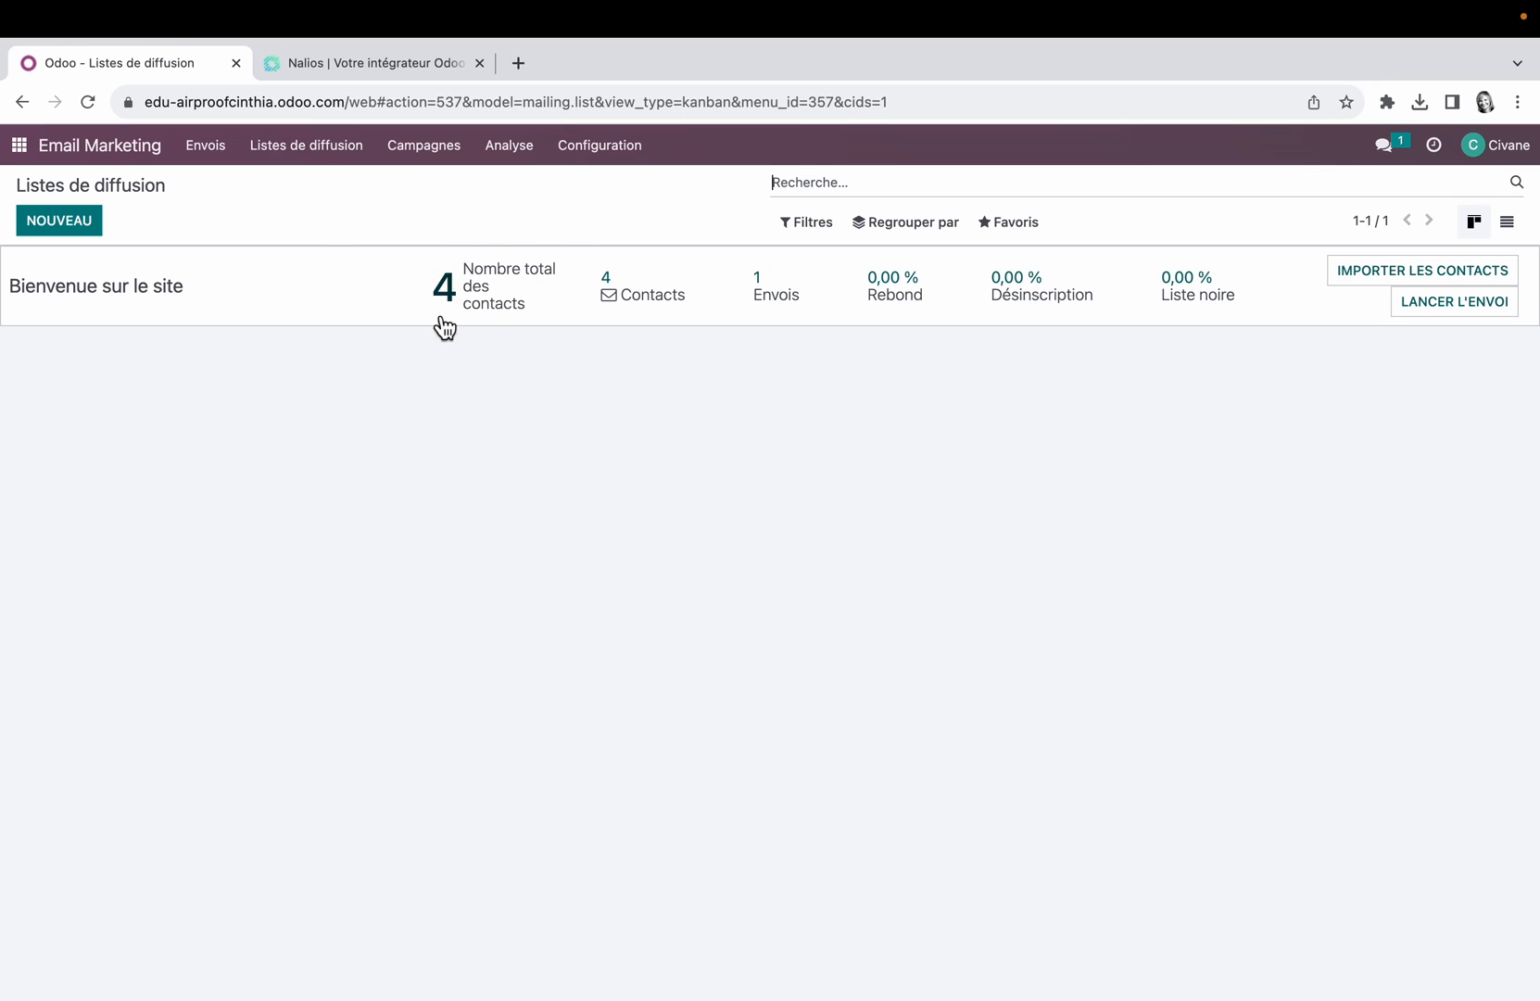
click(509, 297)
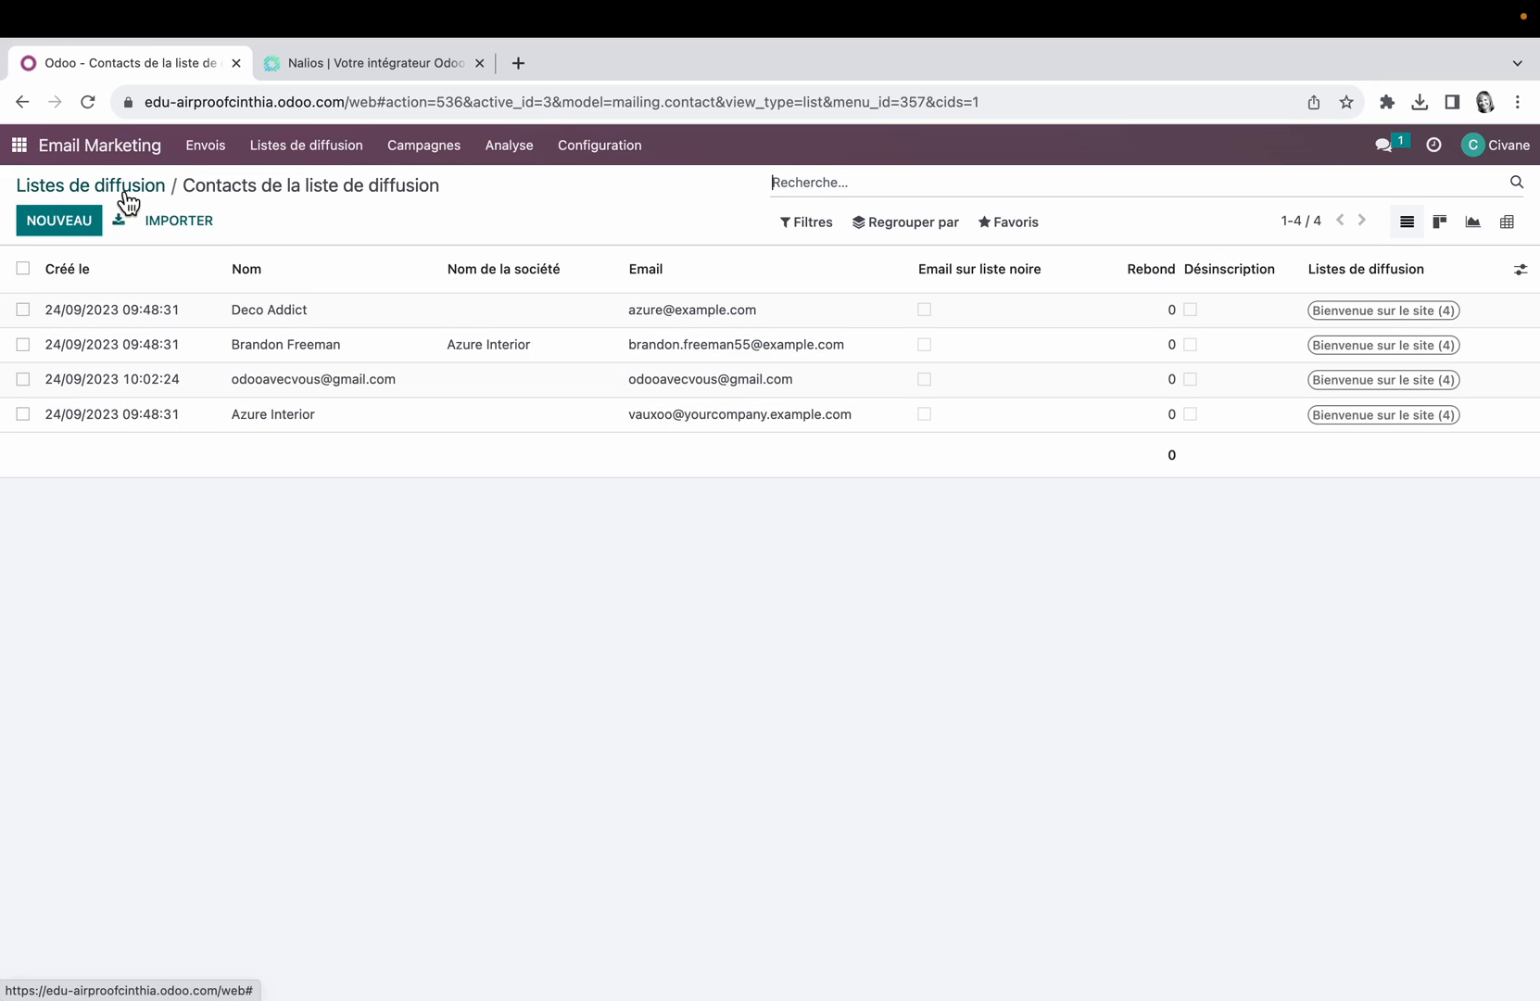
Step: Send the Bienvenue chez Airproof ! mailing to all its recipients without scheduling a date, and return to the mailings overview
click(205, 147)
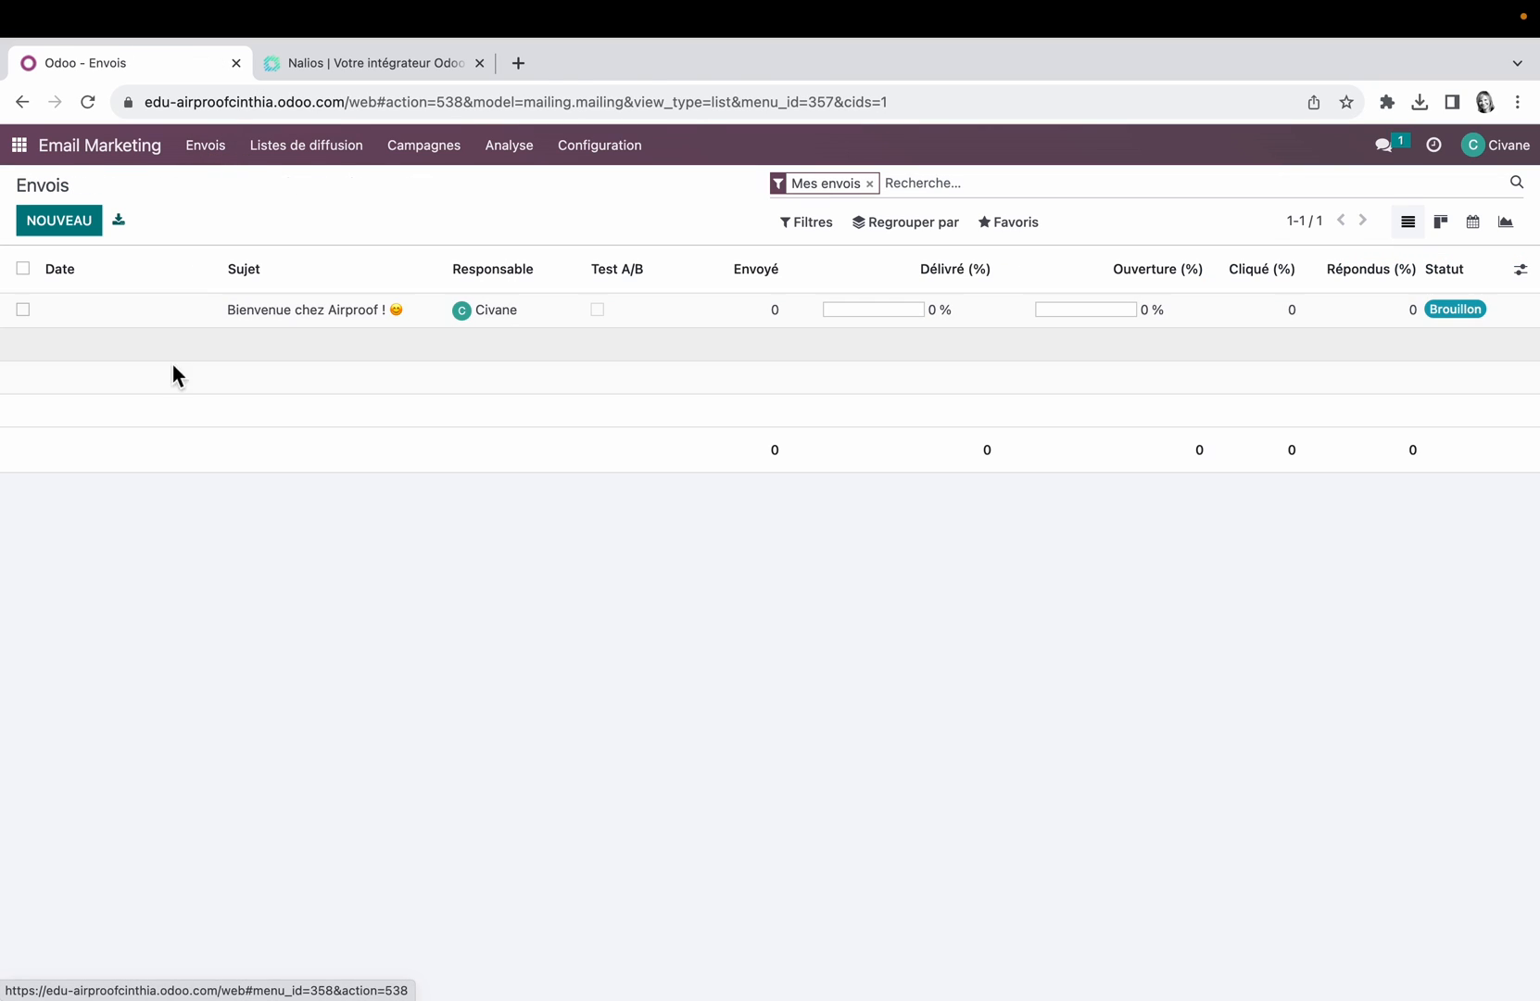
click(296, 309)
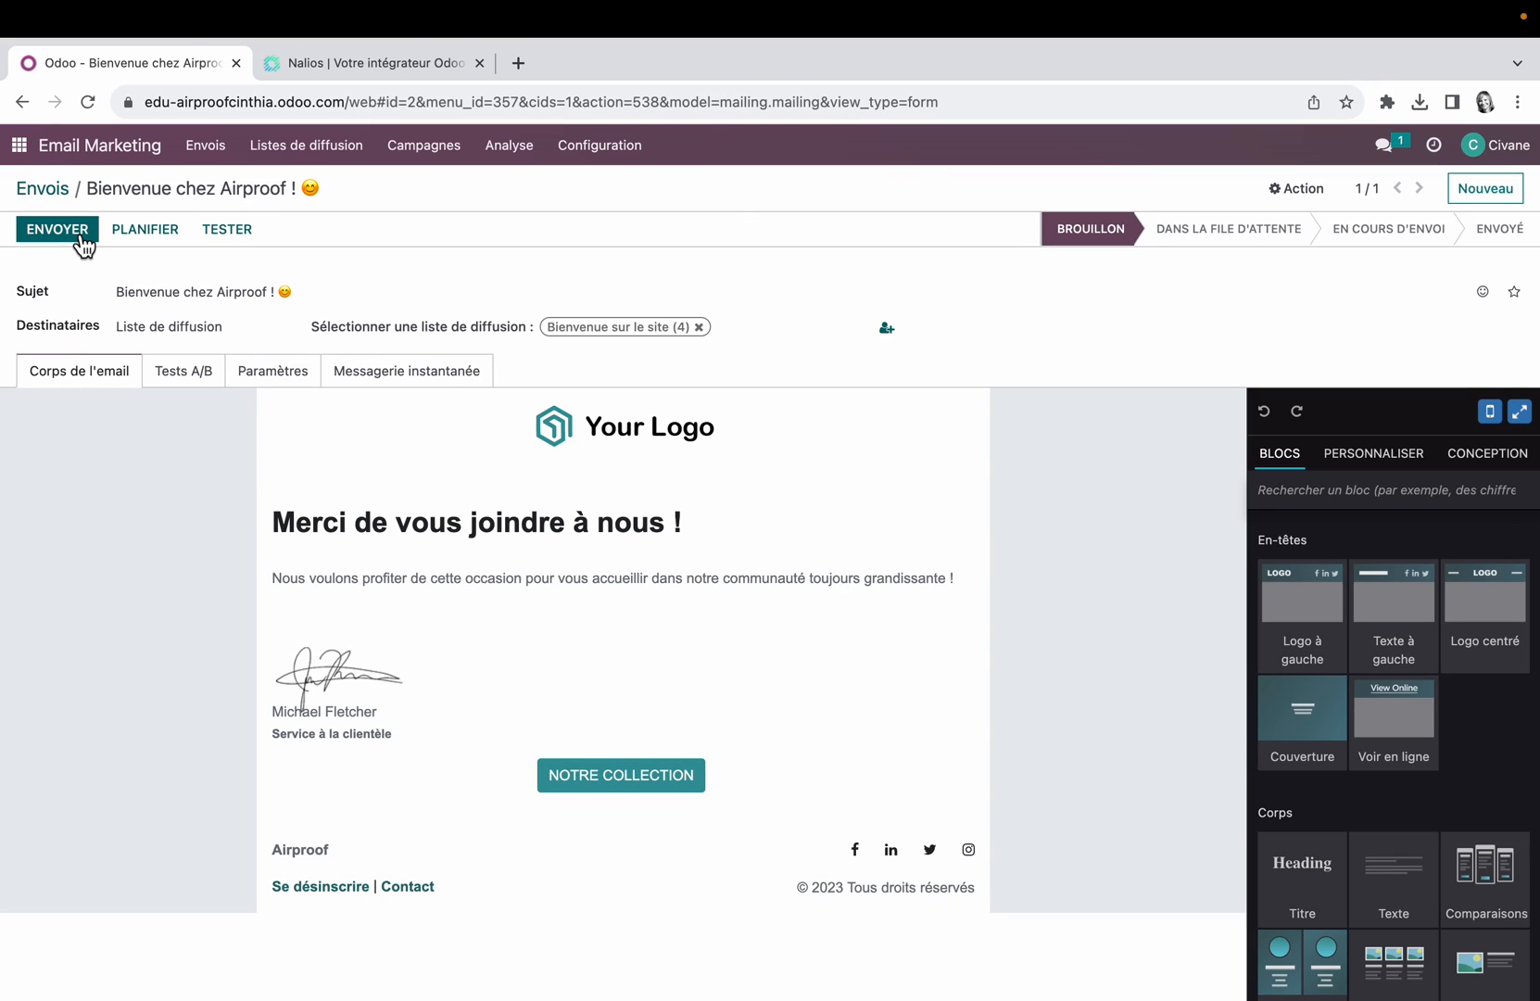
click(162, 239)
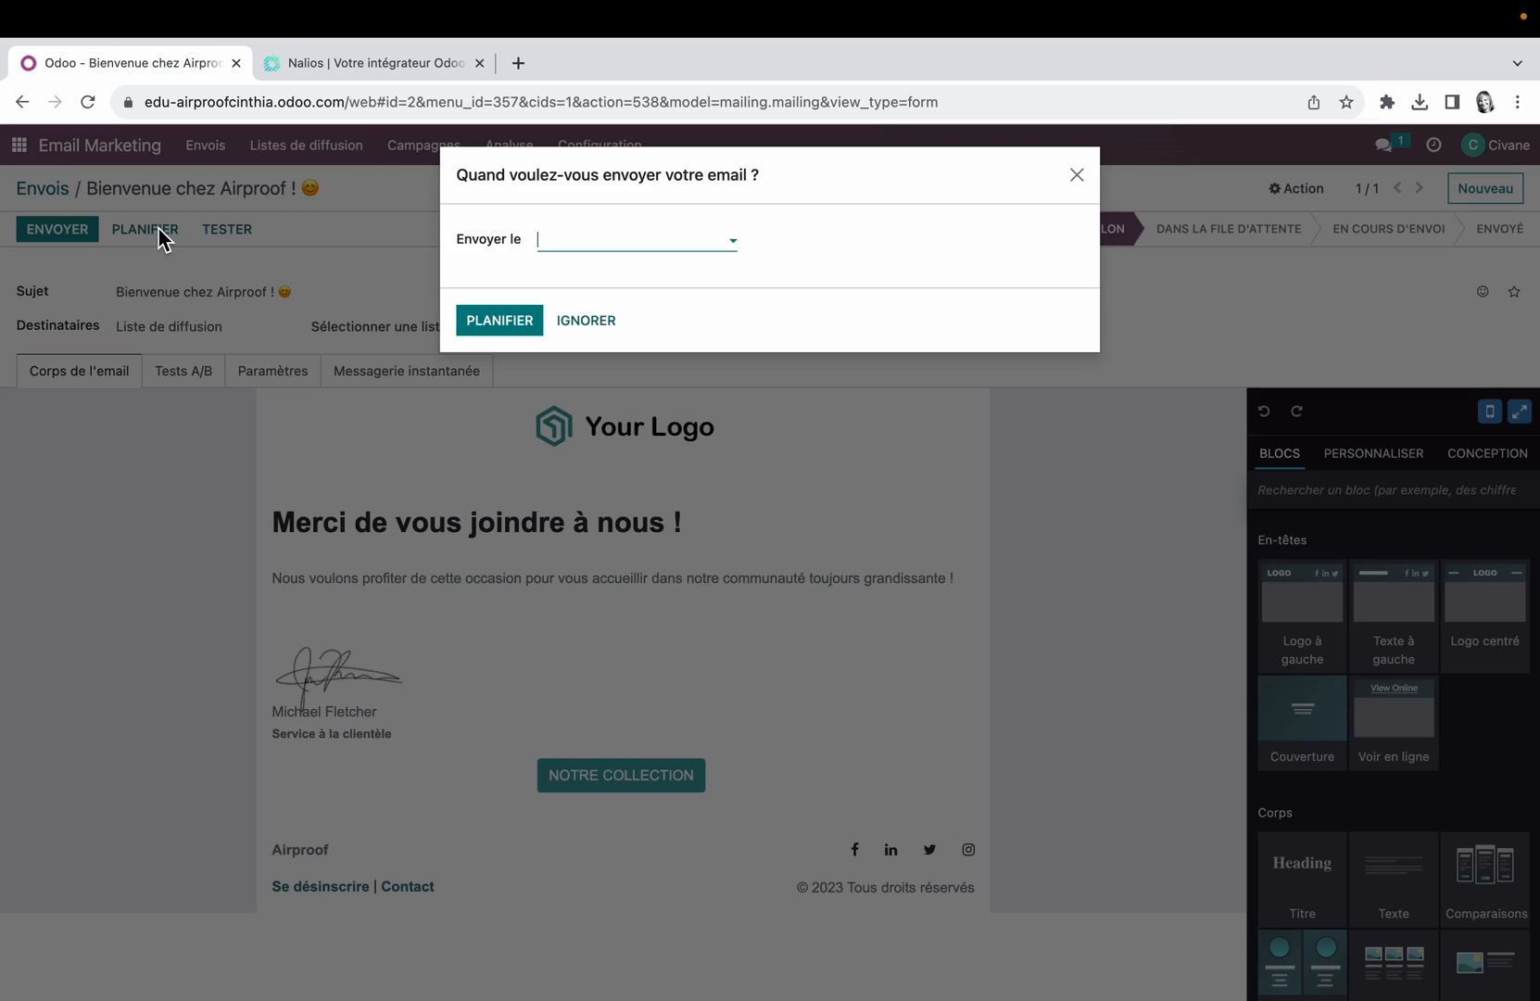
click(1075, 175)
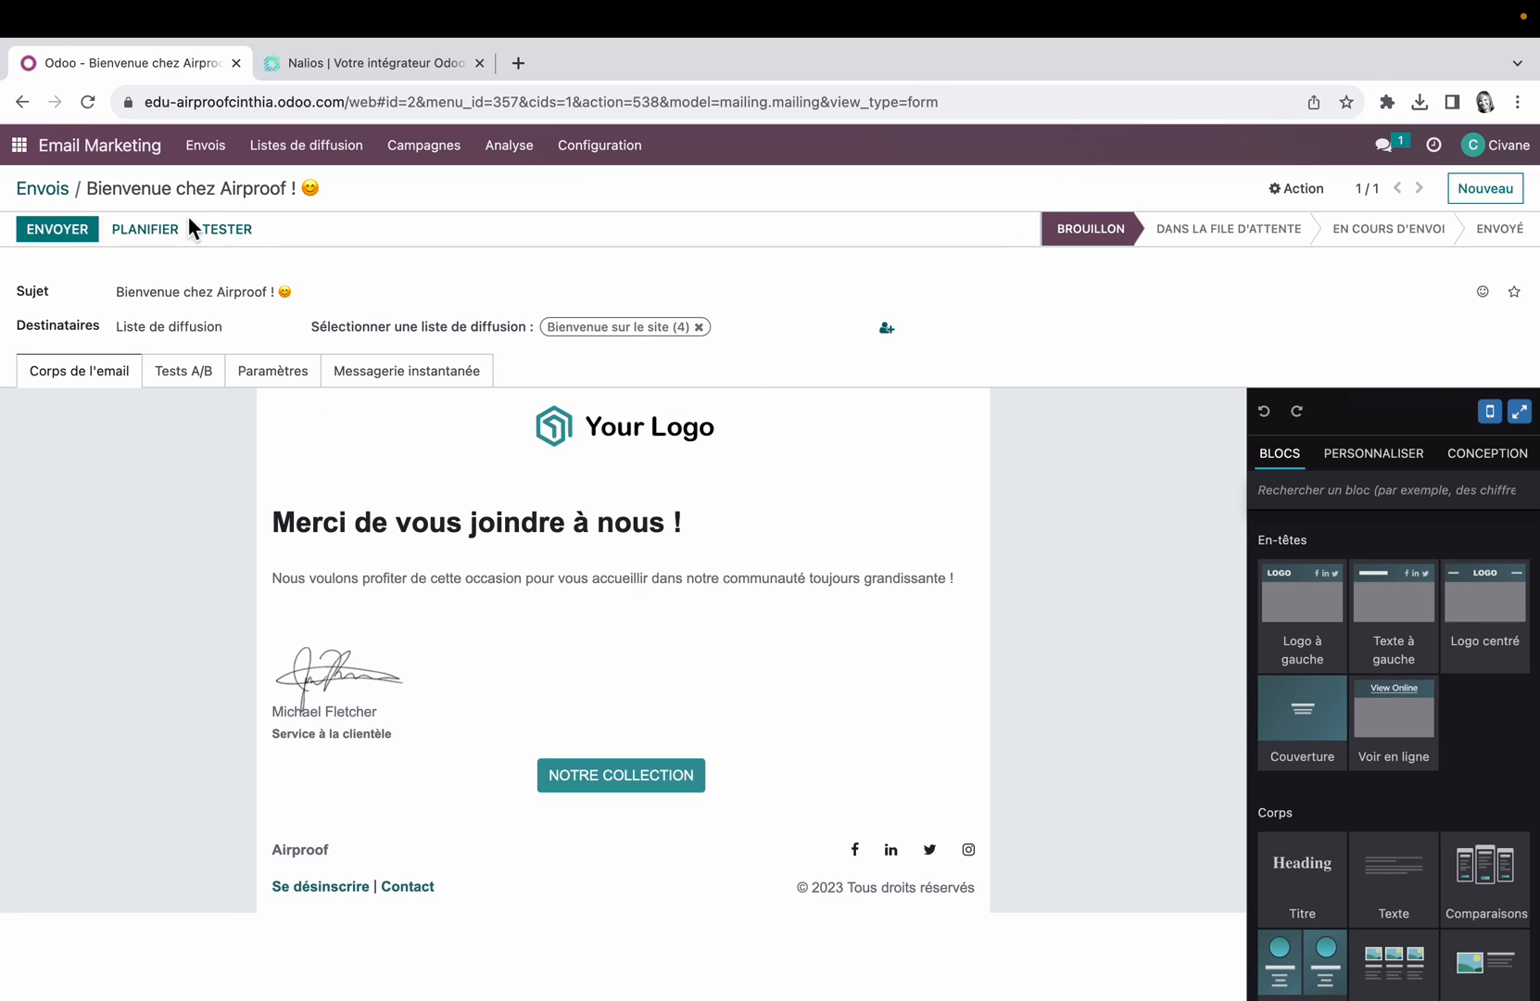
click(57, 230)
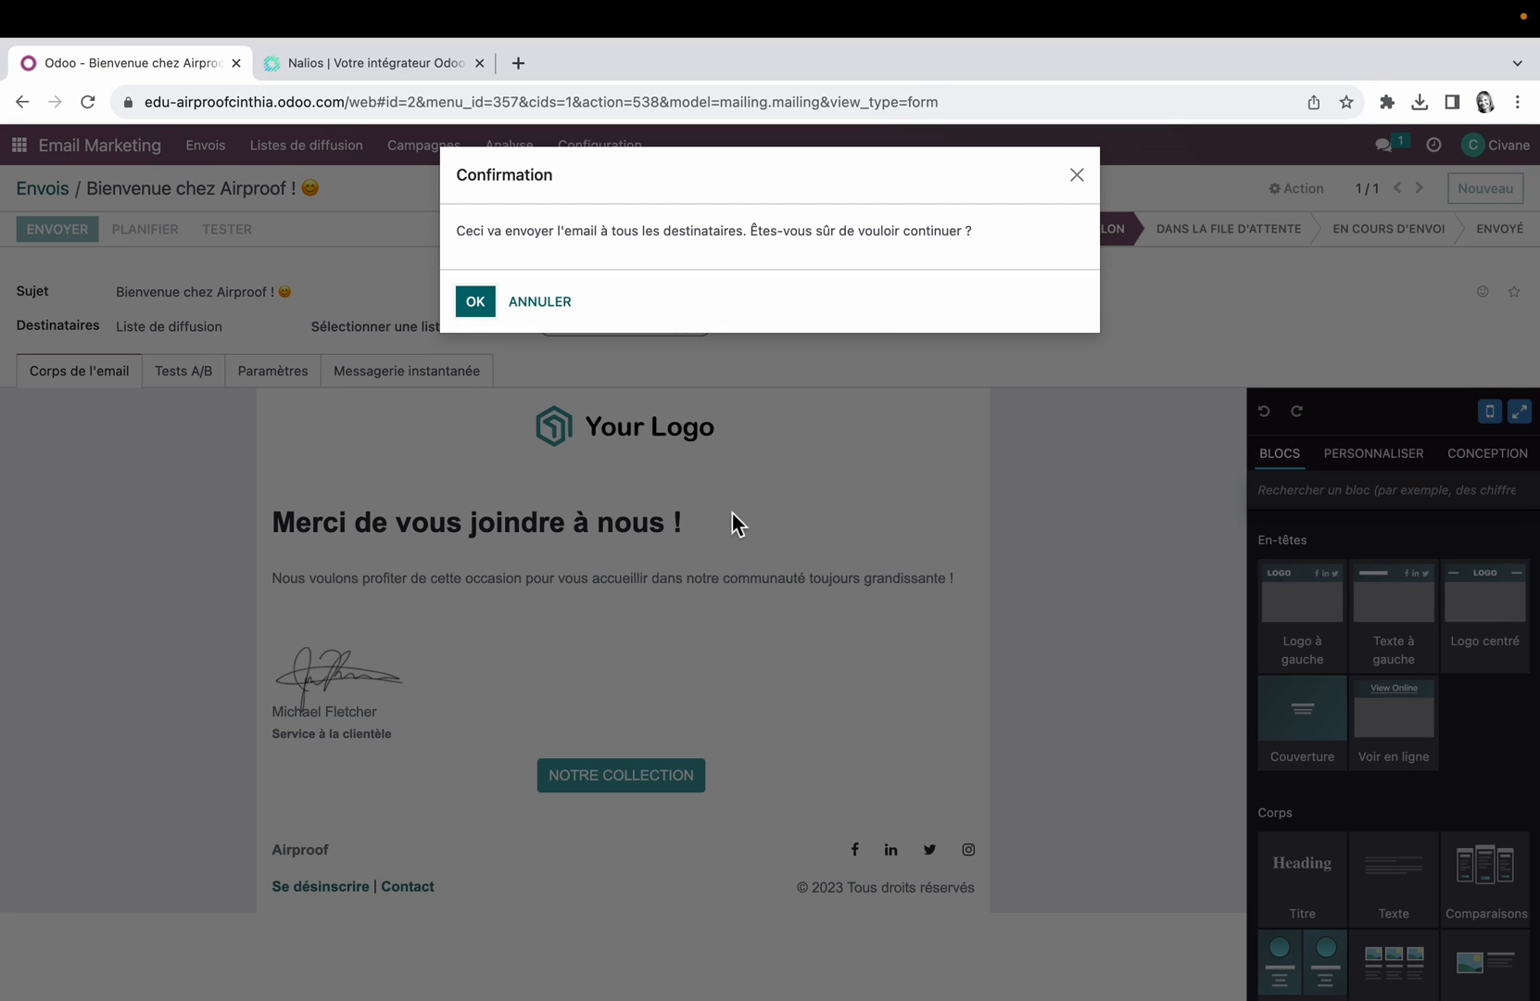
click(482, 301)
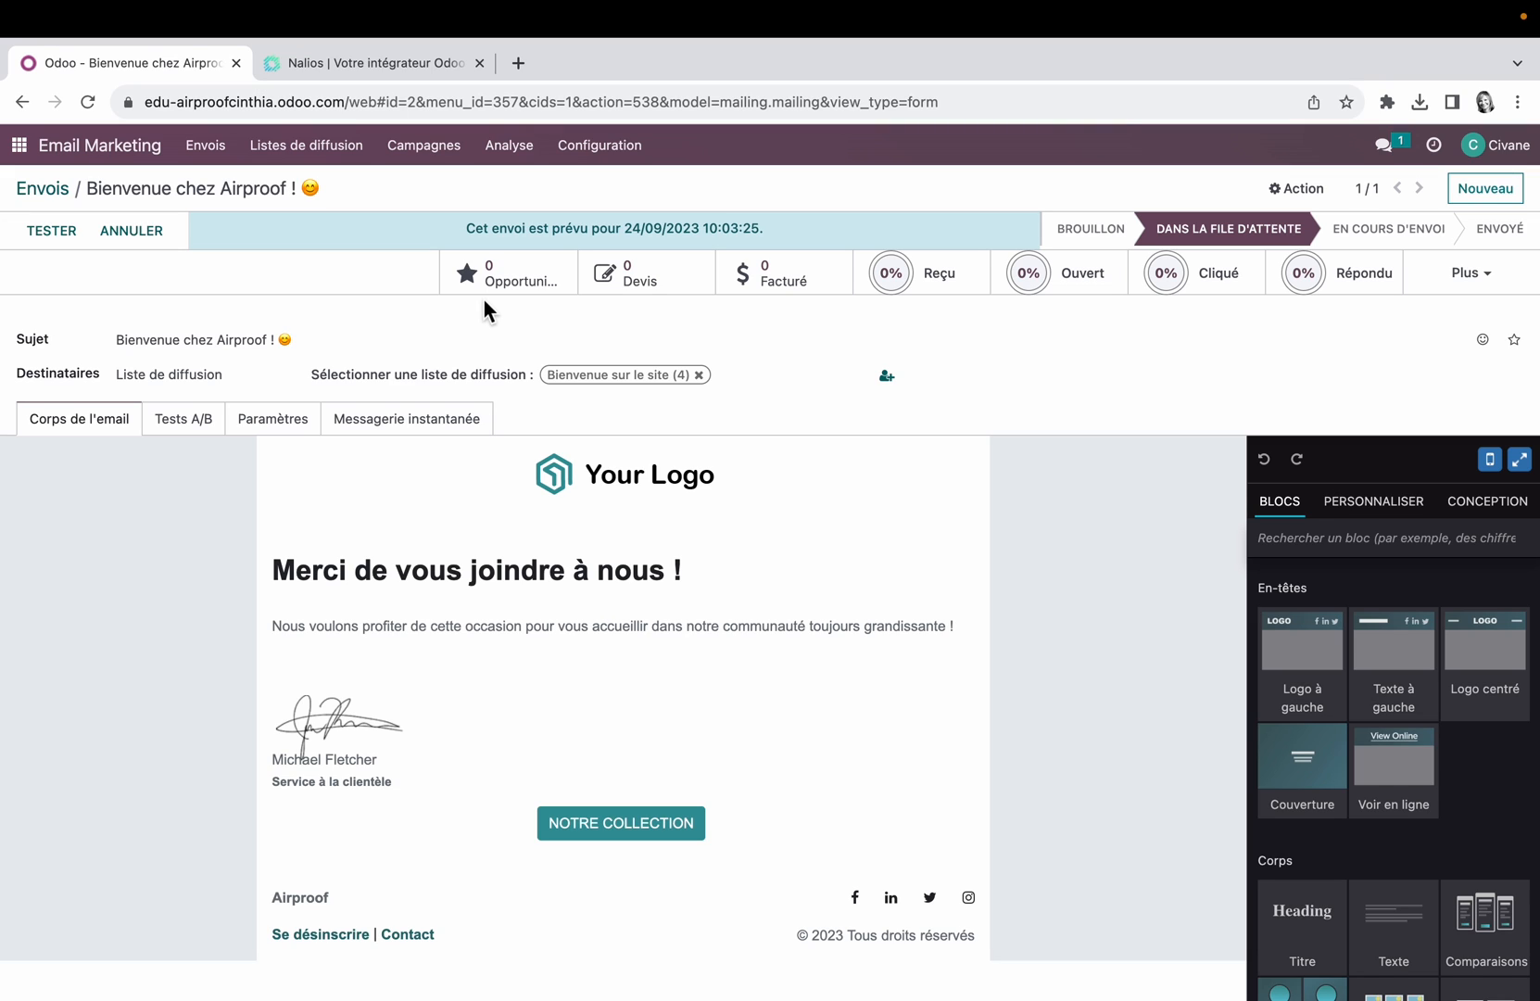
click(46, 188)
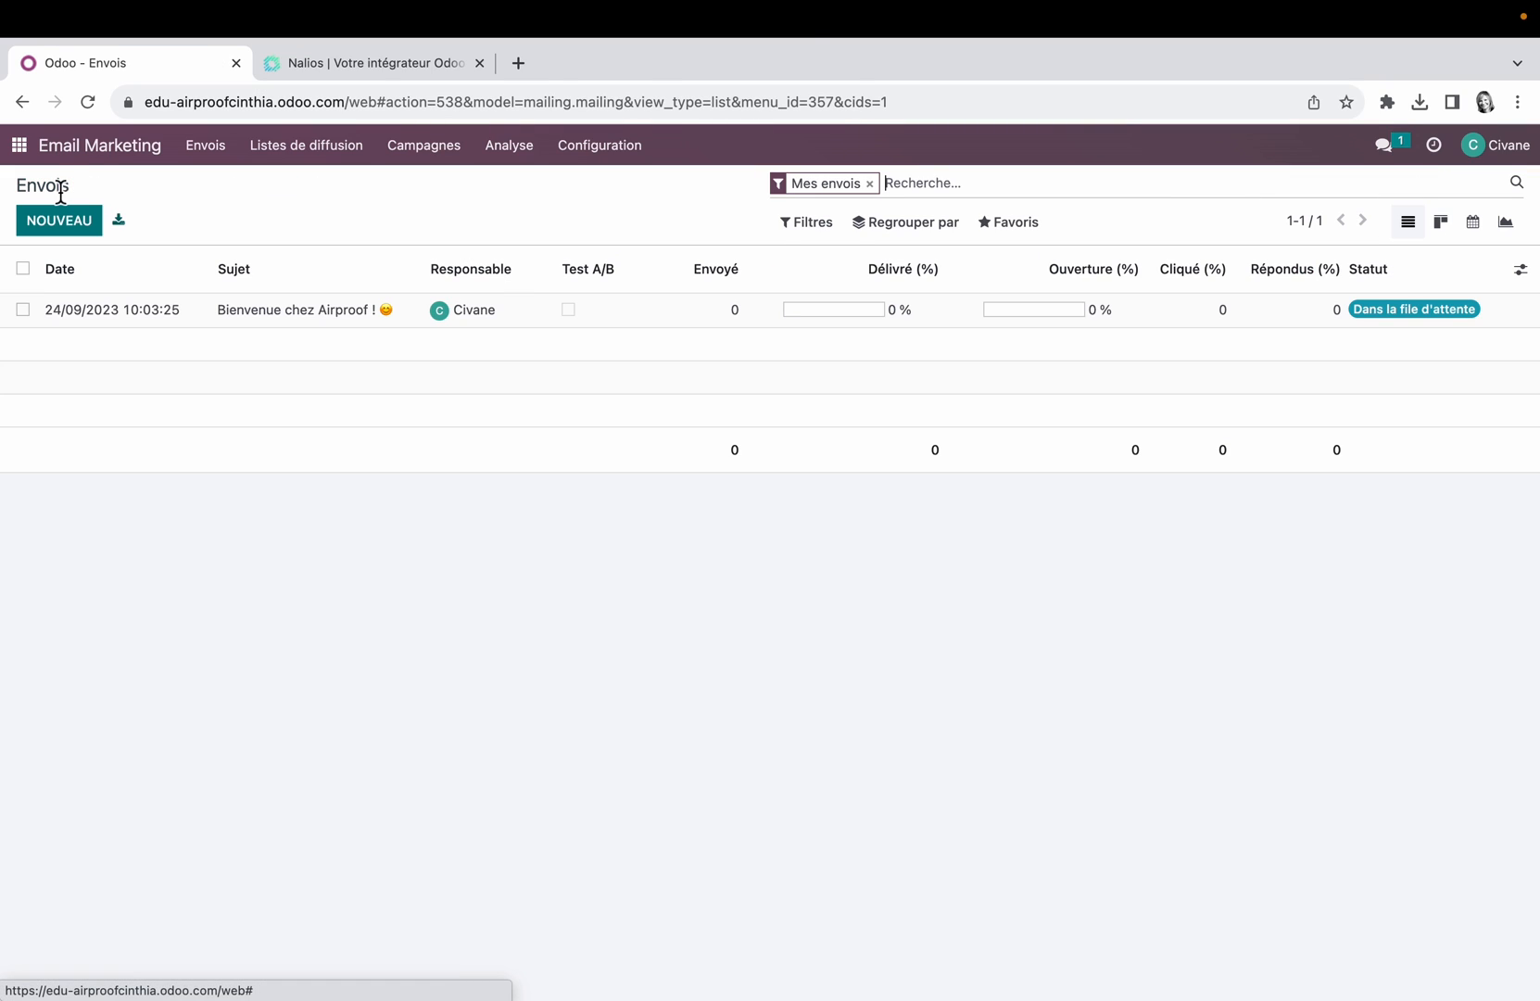
Step: Check the mailings in the kanban view by sending stage and return to the list of mailings
click(1441, 225)
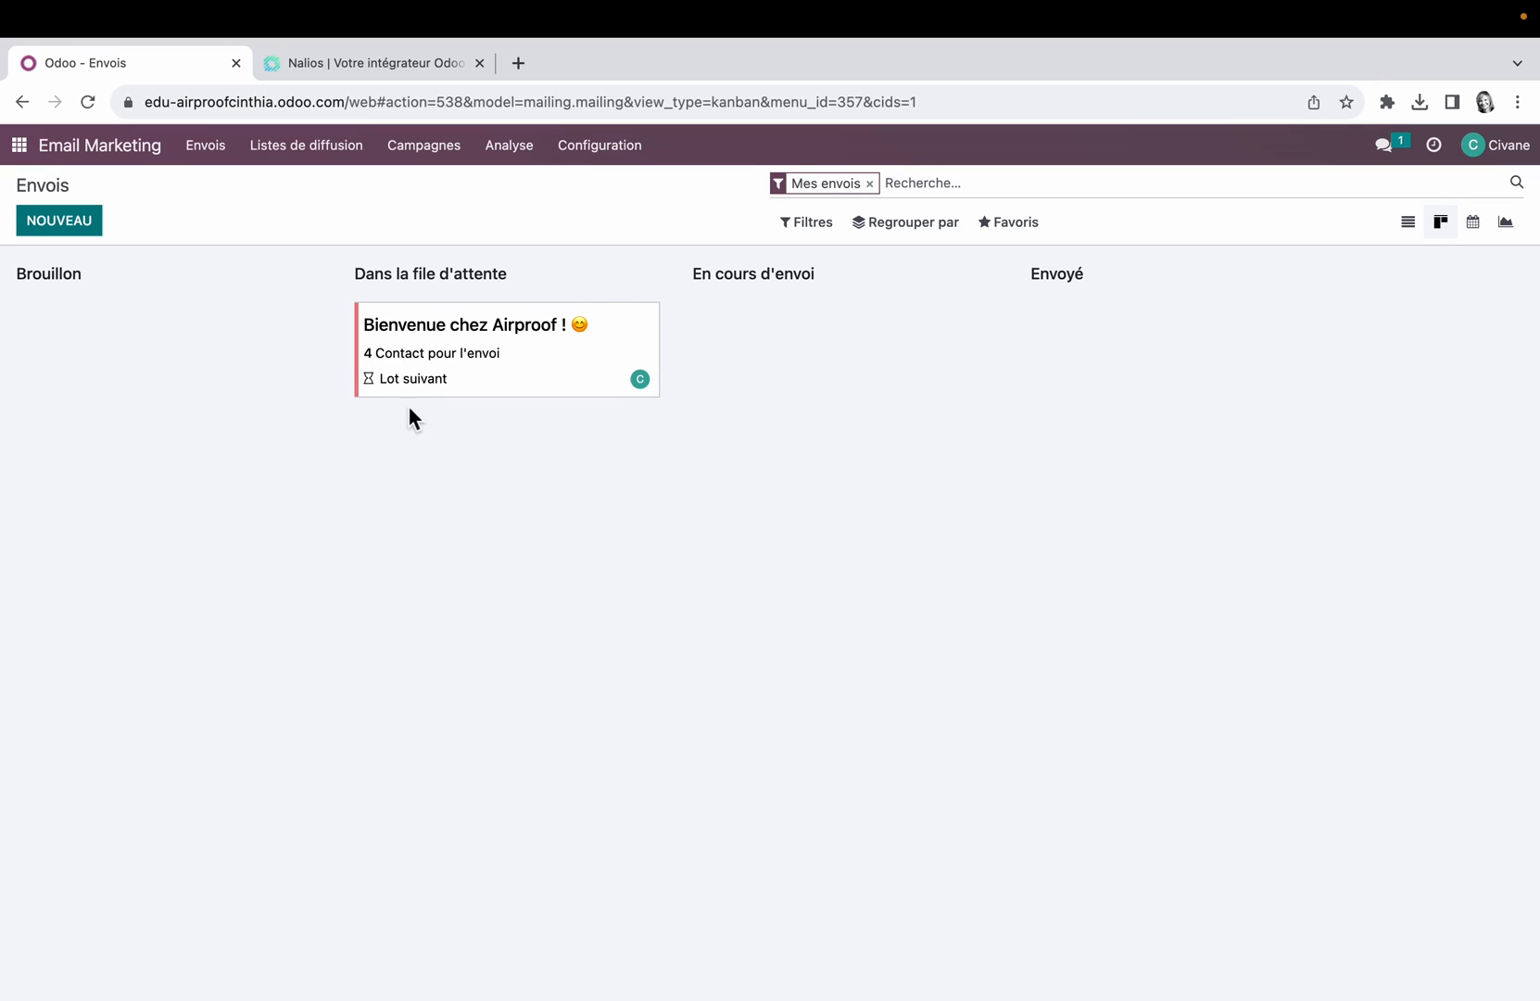
click(647, 385)
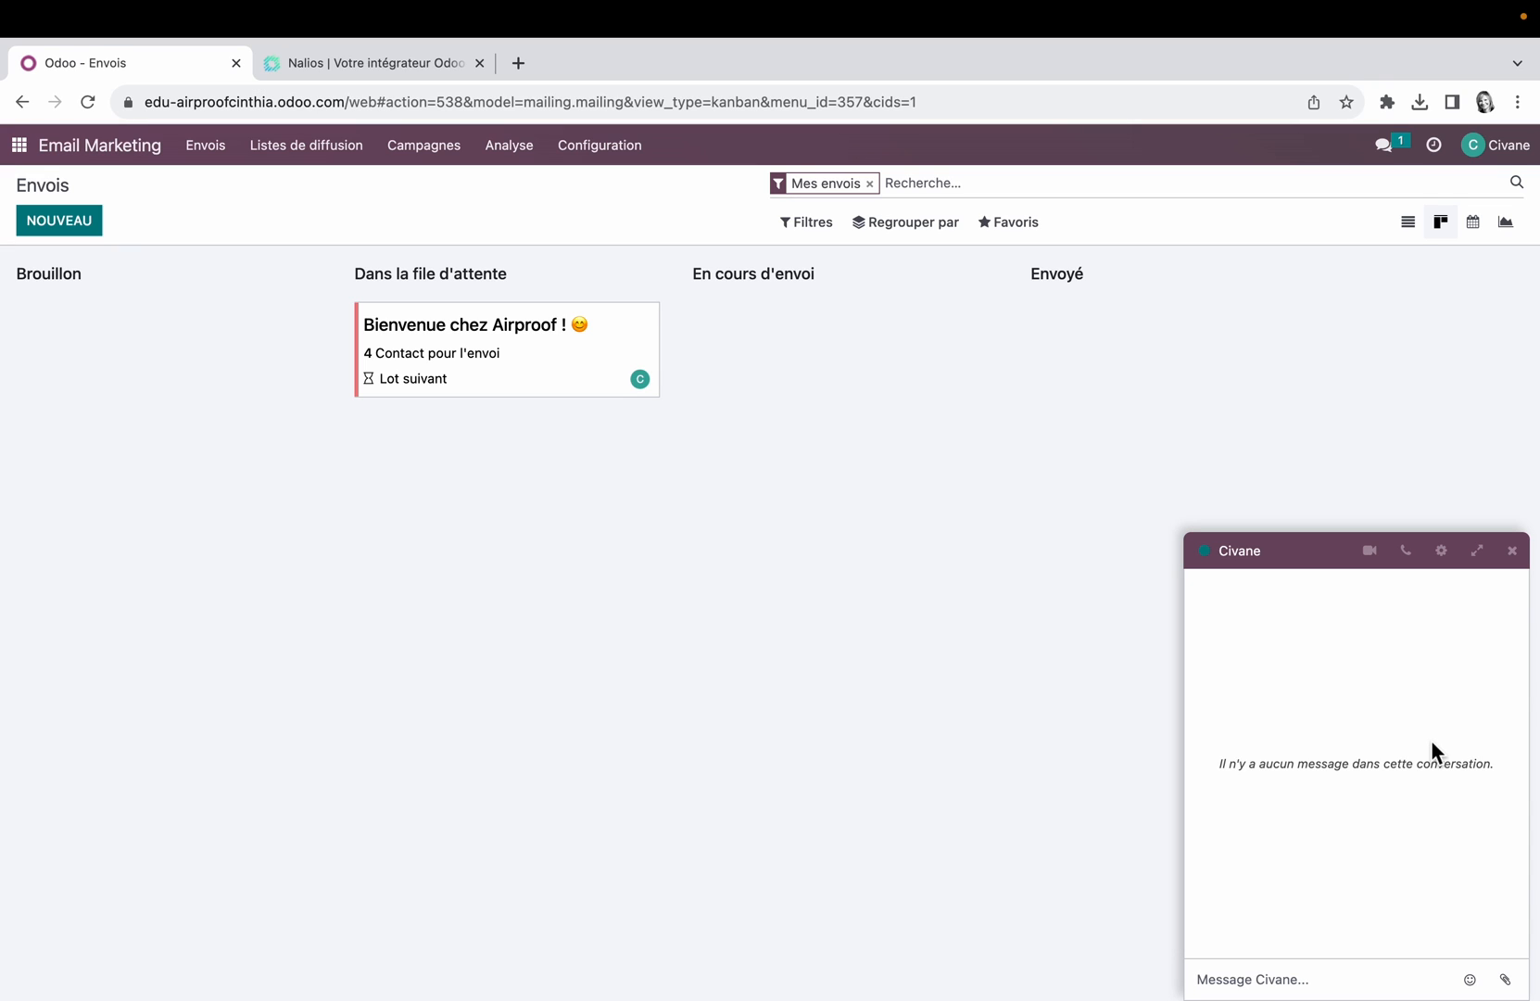
click(224, 156)
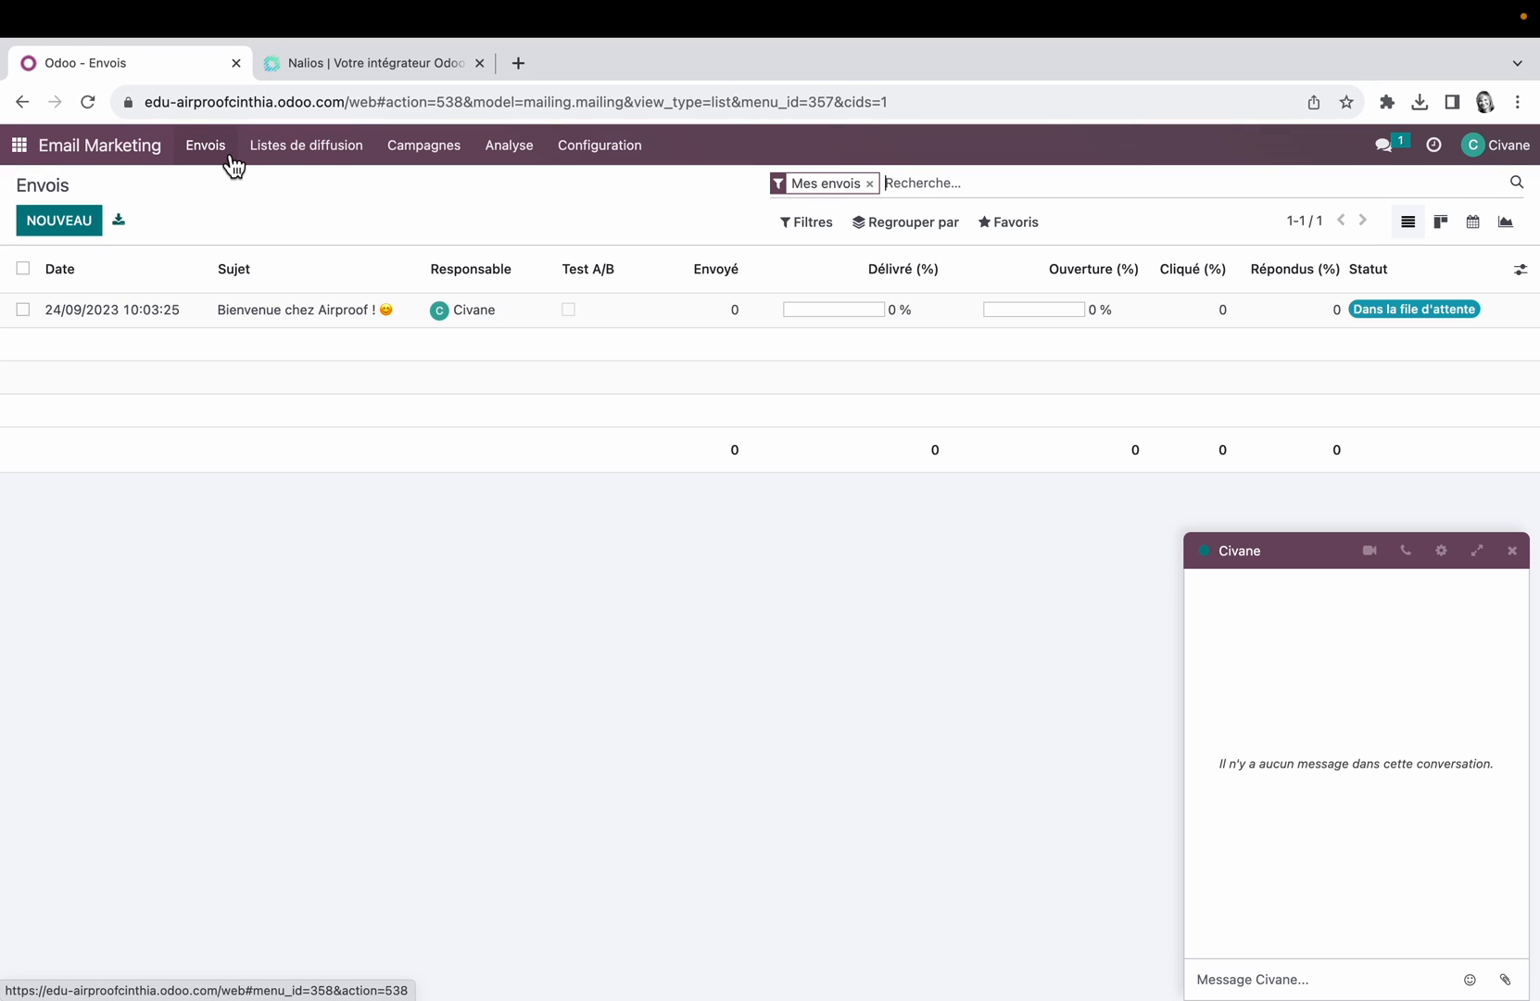
Step: Review the statistics of the Bienvenue chez Airproof ! mailing, closing the open chat window, and return to the mailings list
click(331, 320)
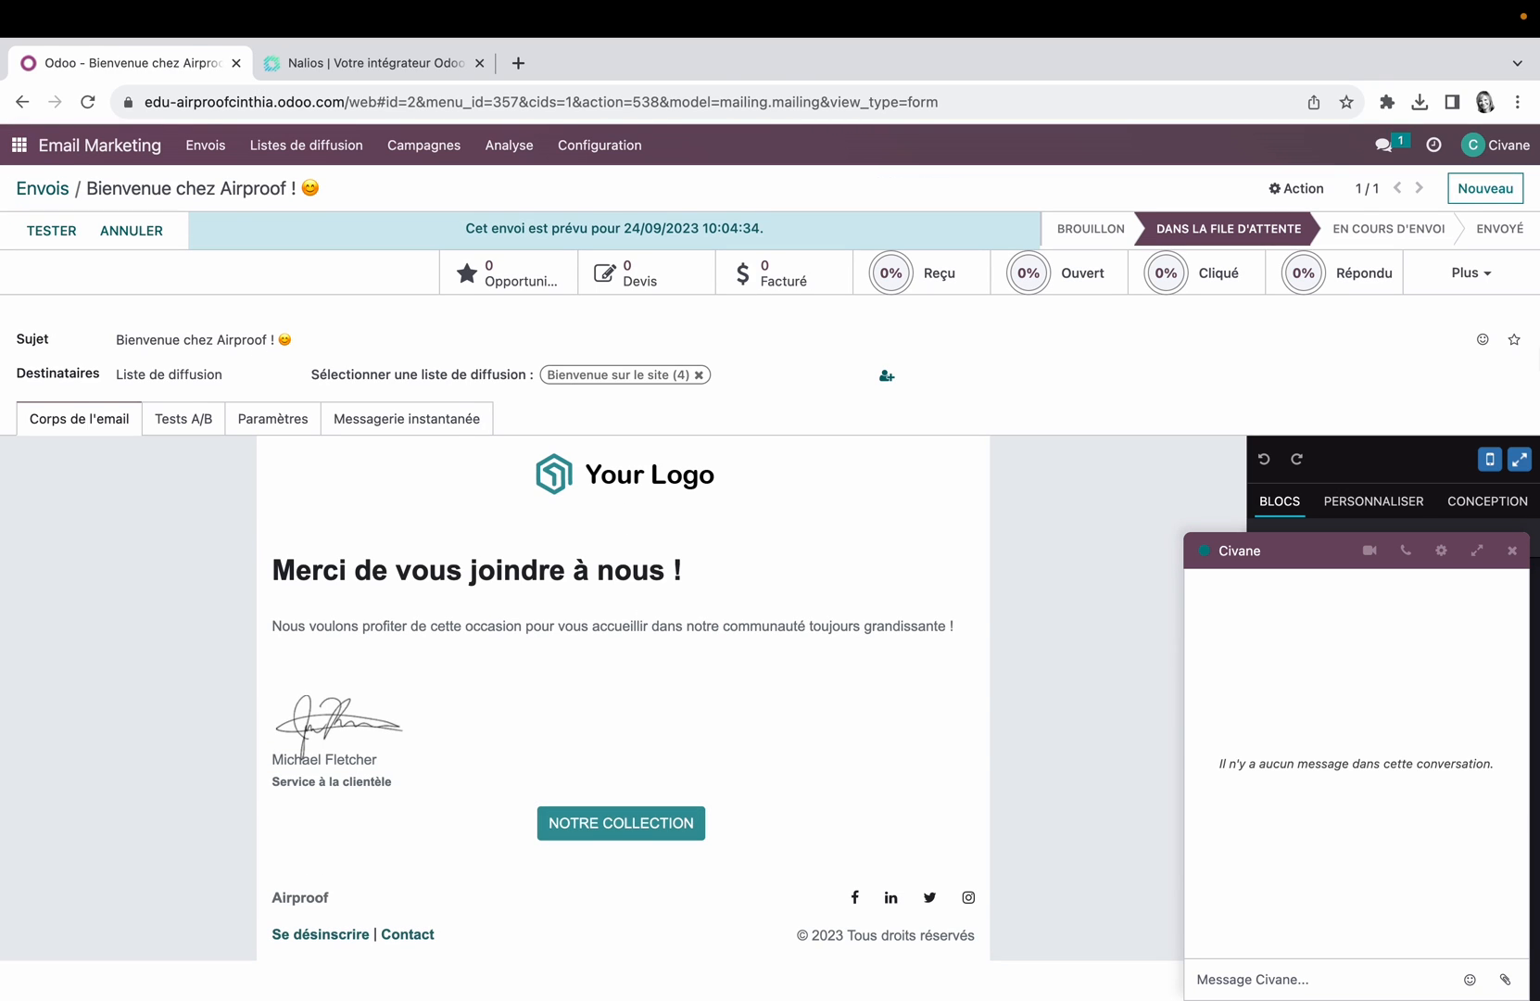
click(1489, 281)
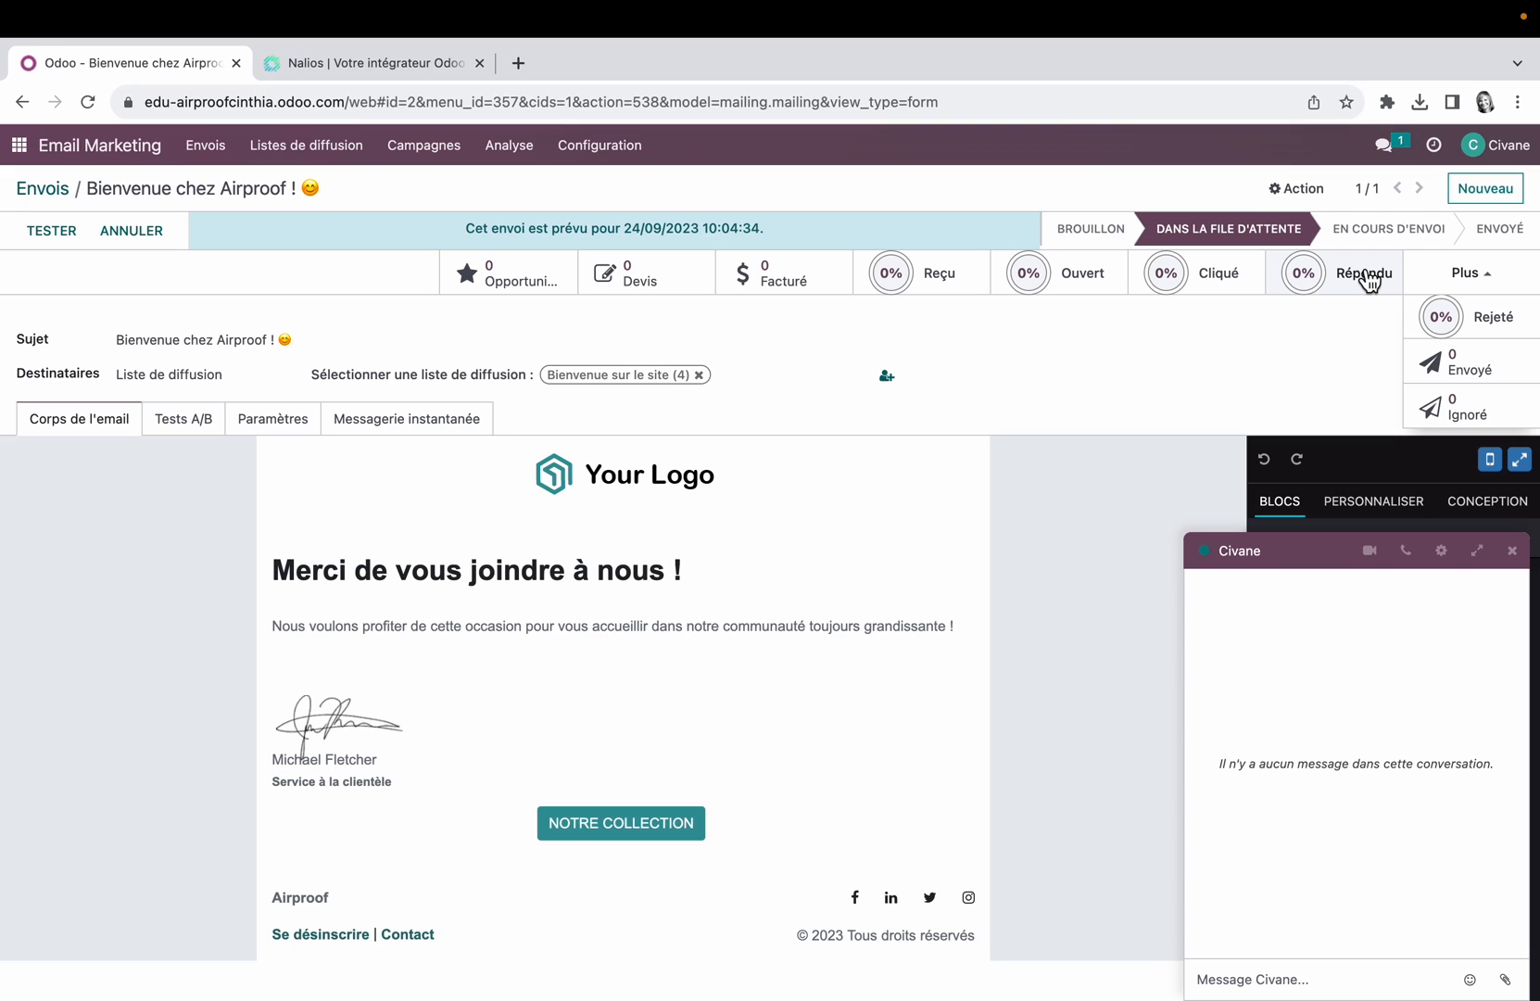
click(1511, 550)
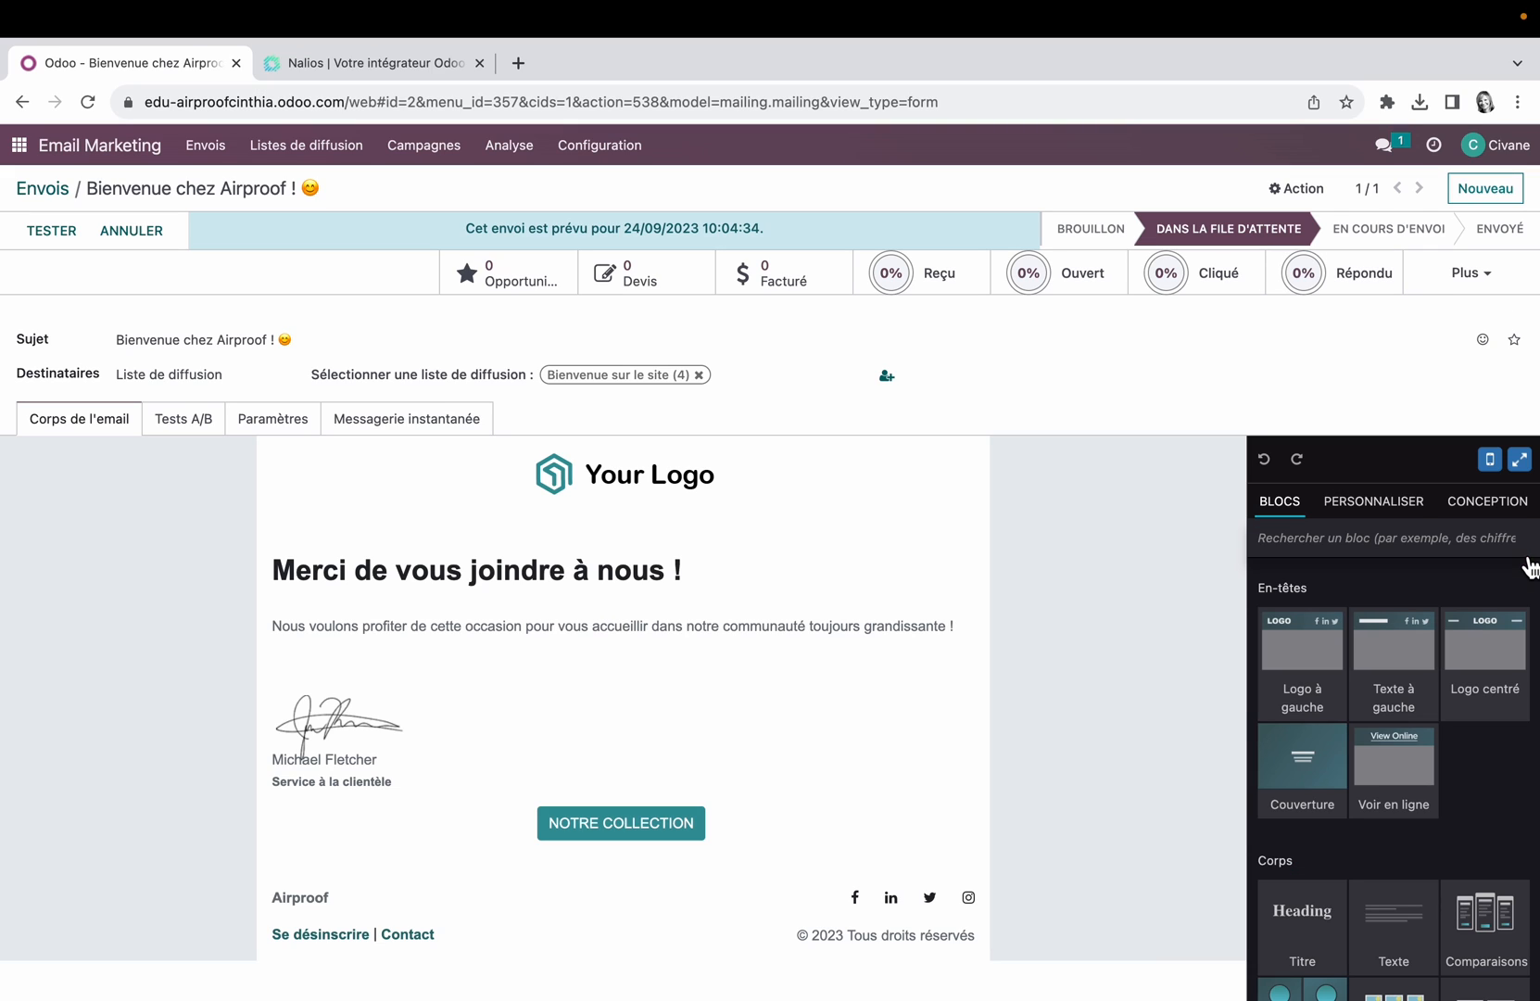
click(53, 188)
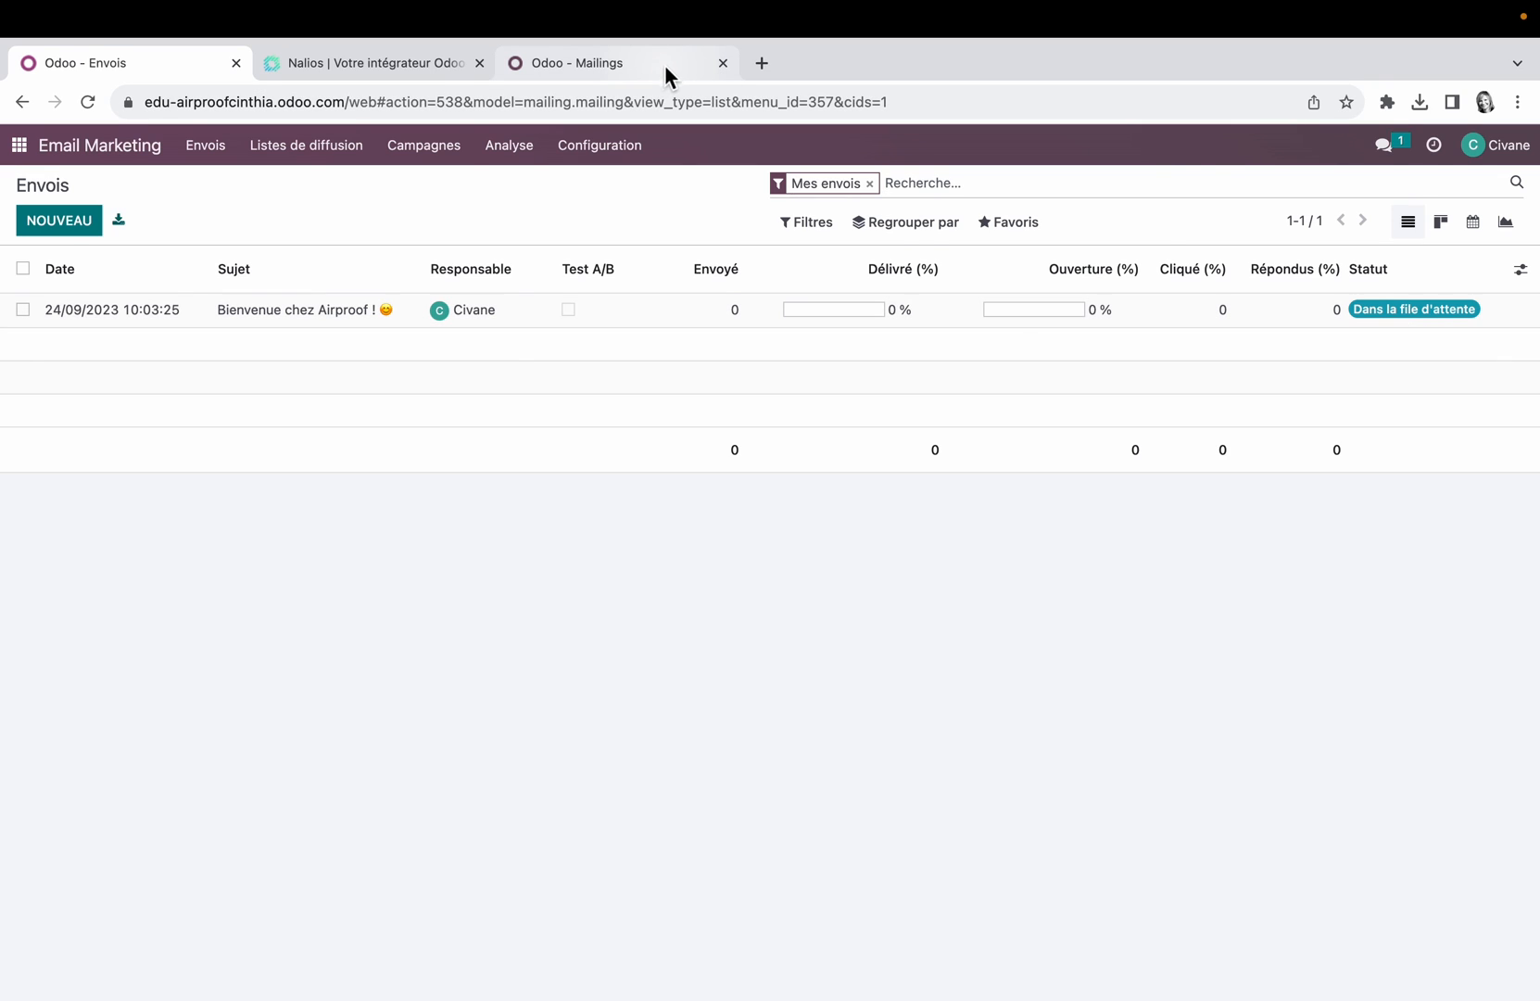
Step: Examine the sent Monthly Newsletter mailing in the English demo database and return to the Airproof mailings
click(664, 65)
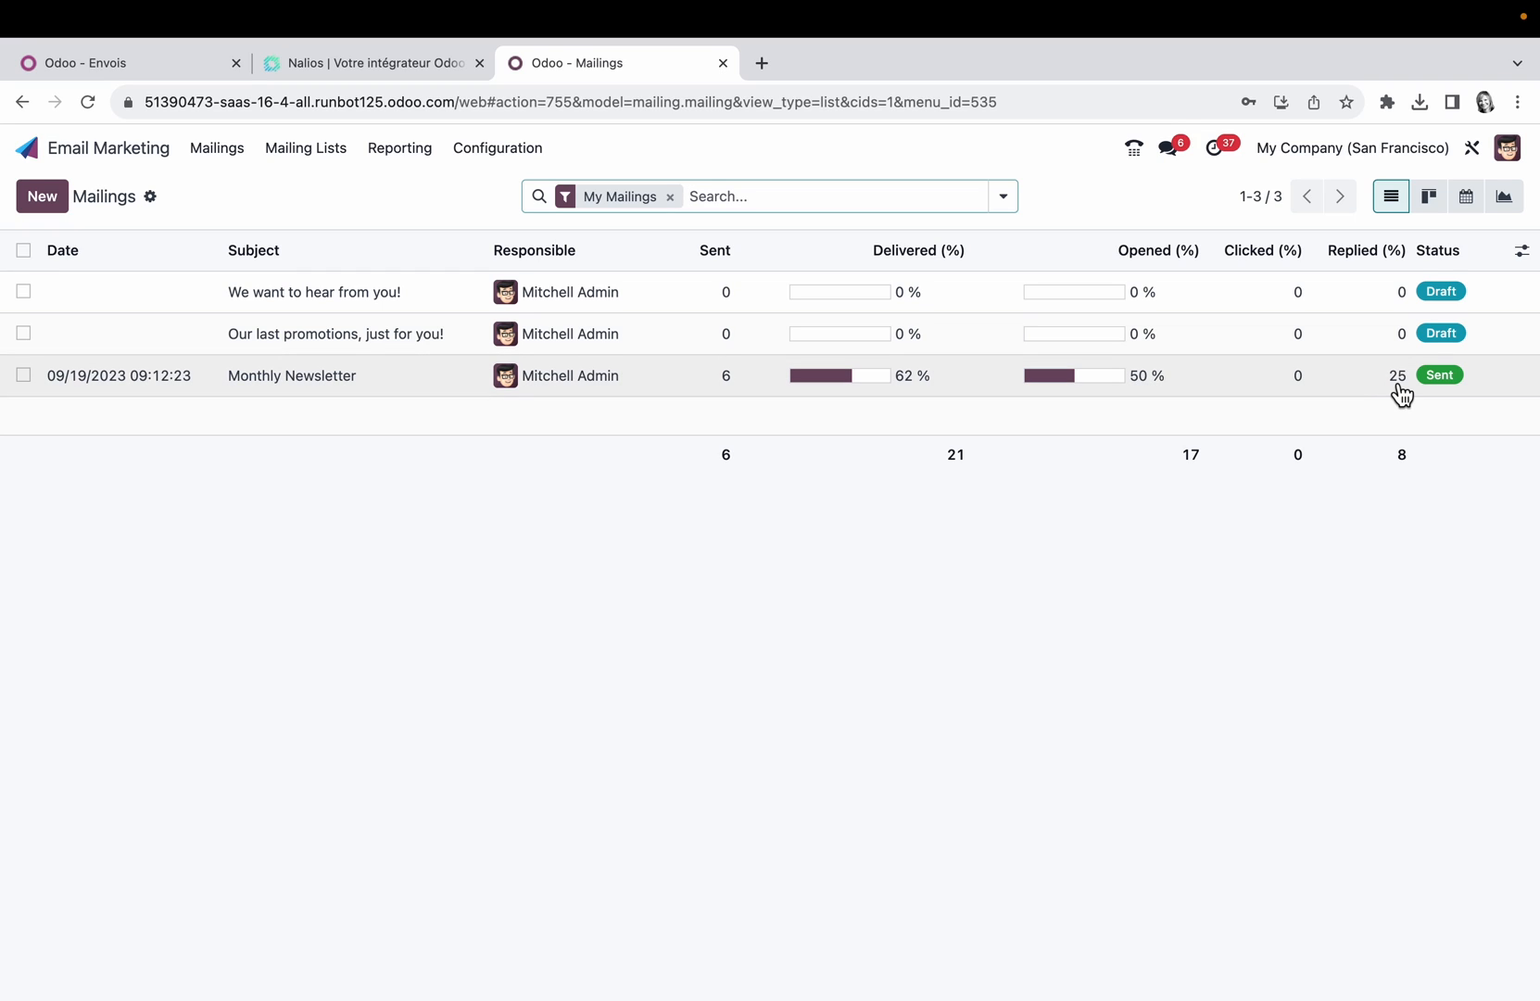
click(347, 374)
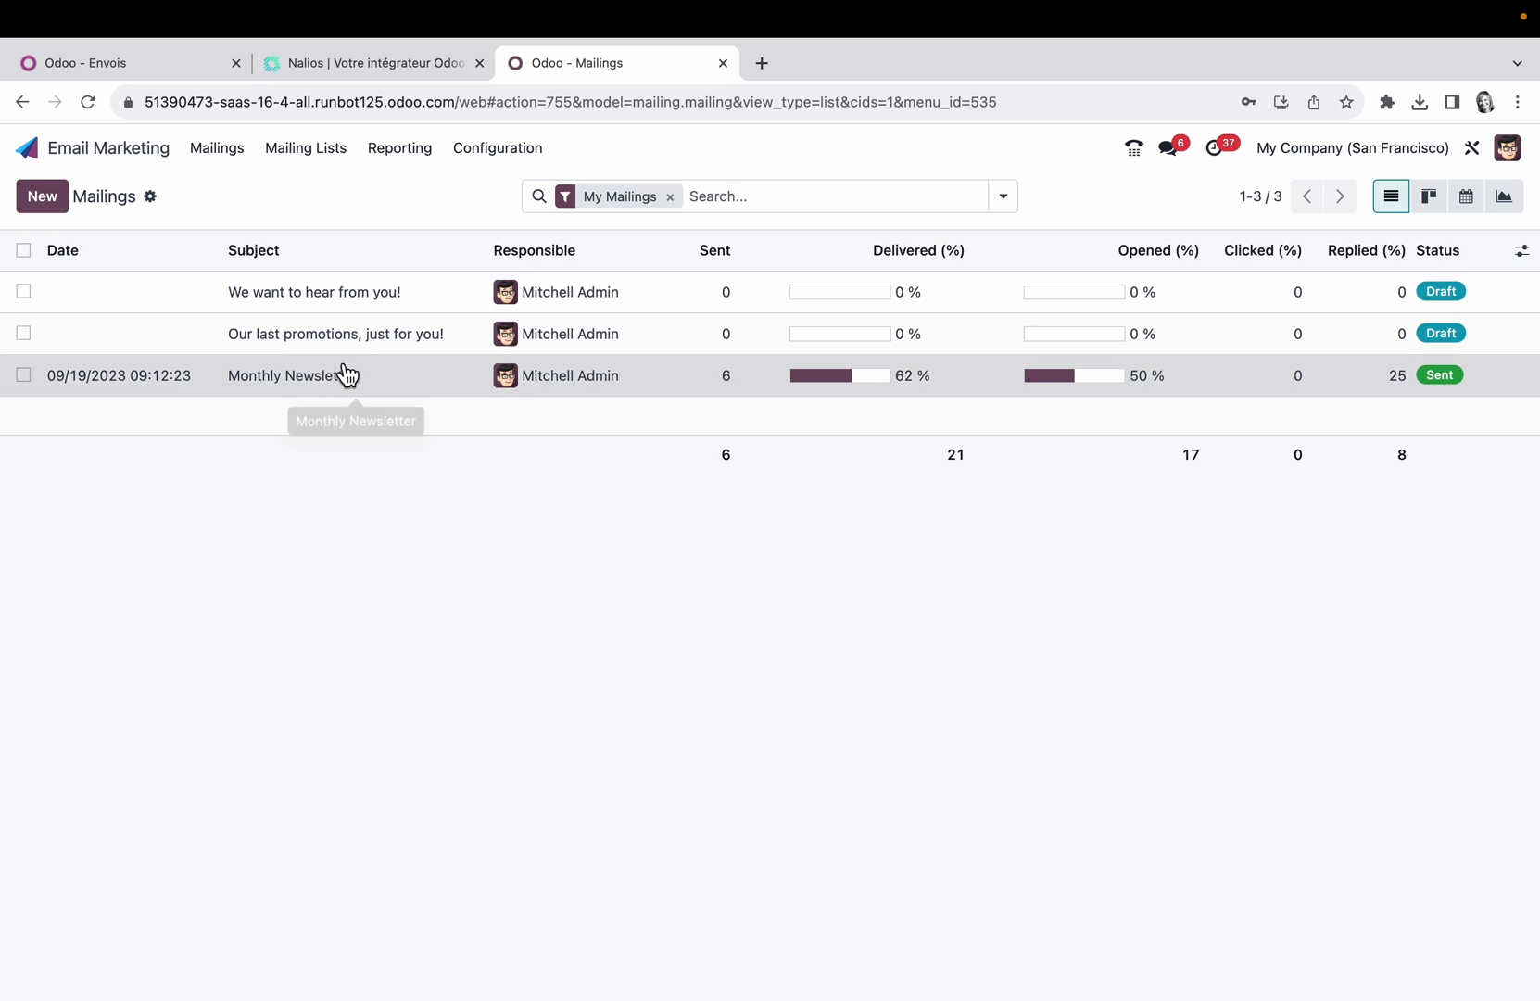
click(348, 377)
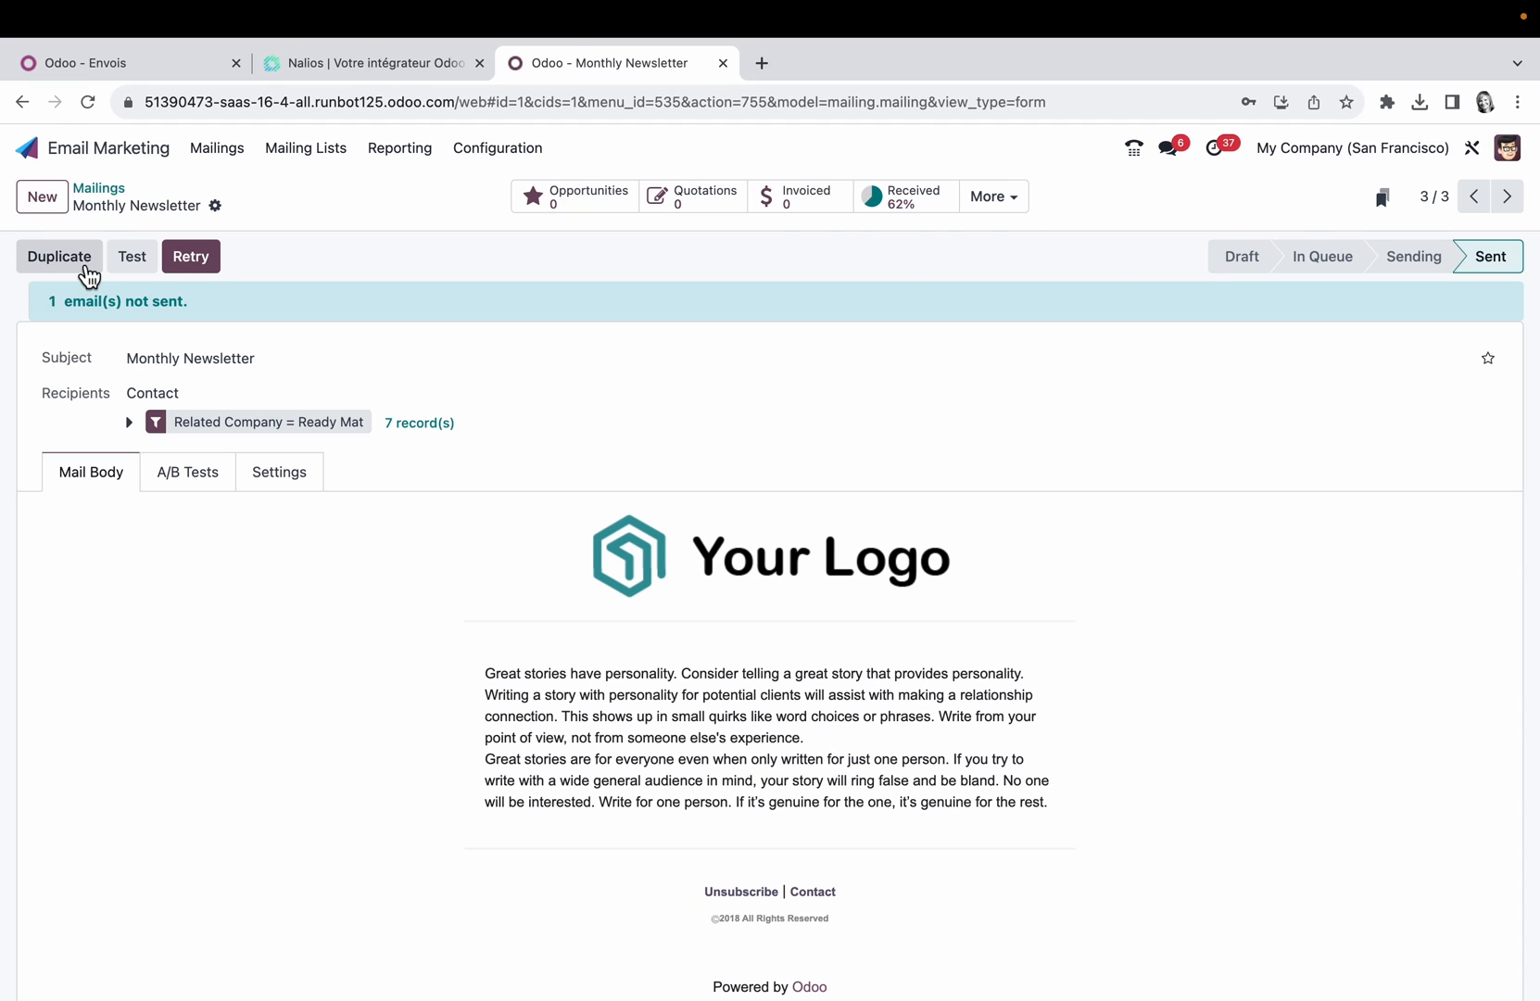
click(144, 66)
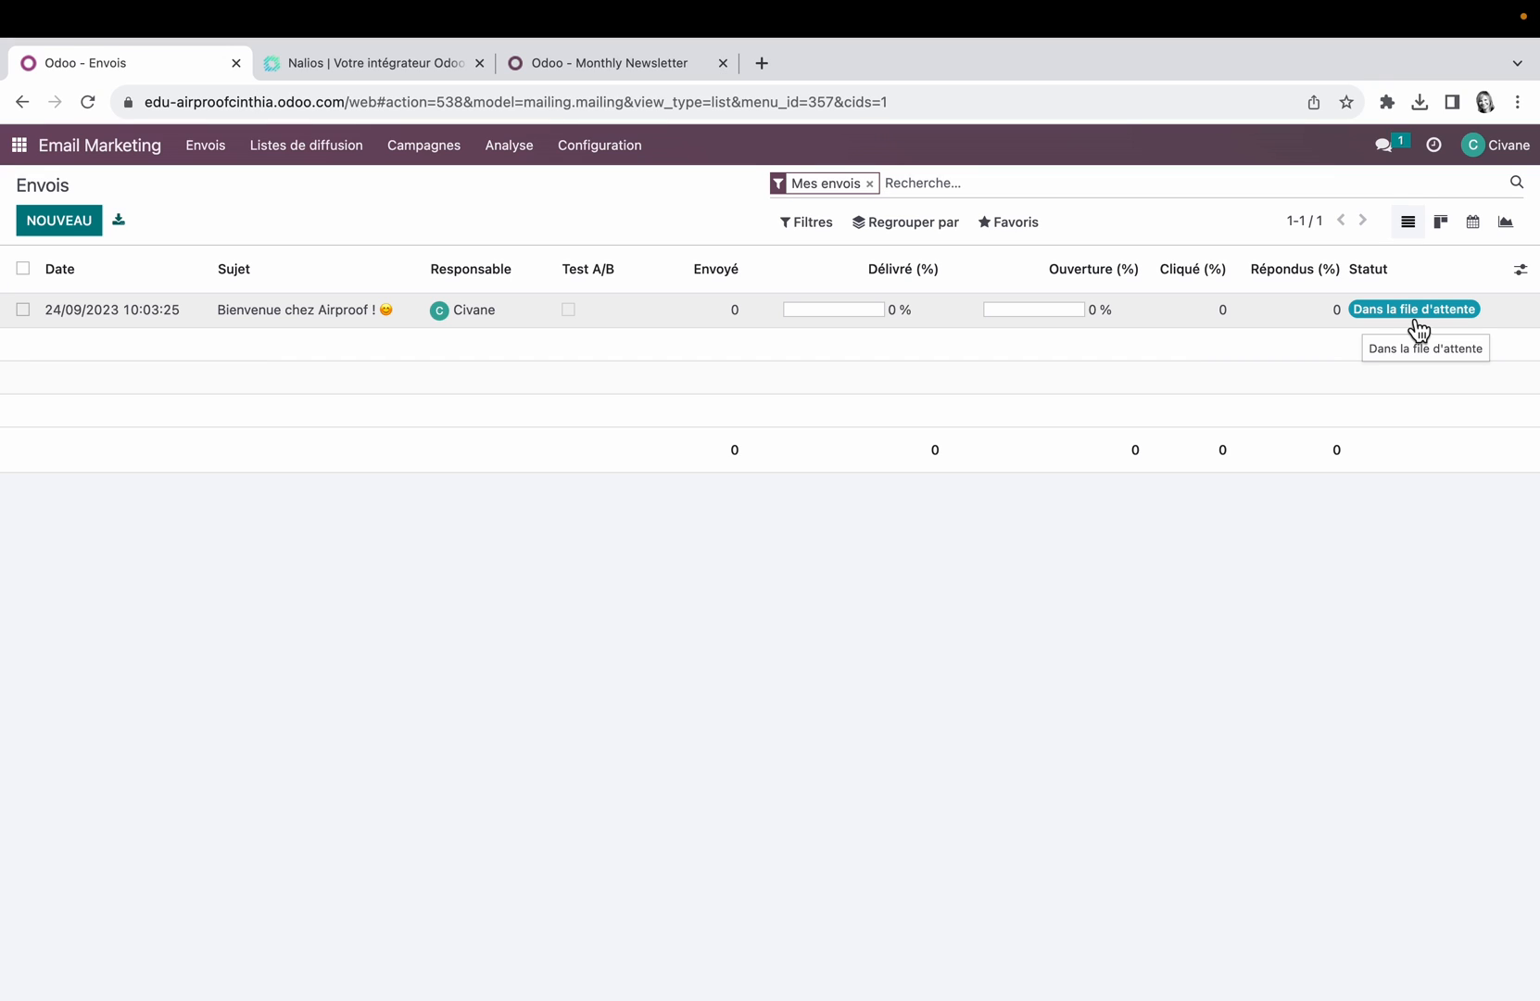
Step: View the campaign tags and look over the other configuration entries of Email Marketing
click(619, 185)
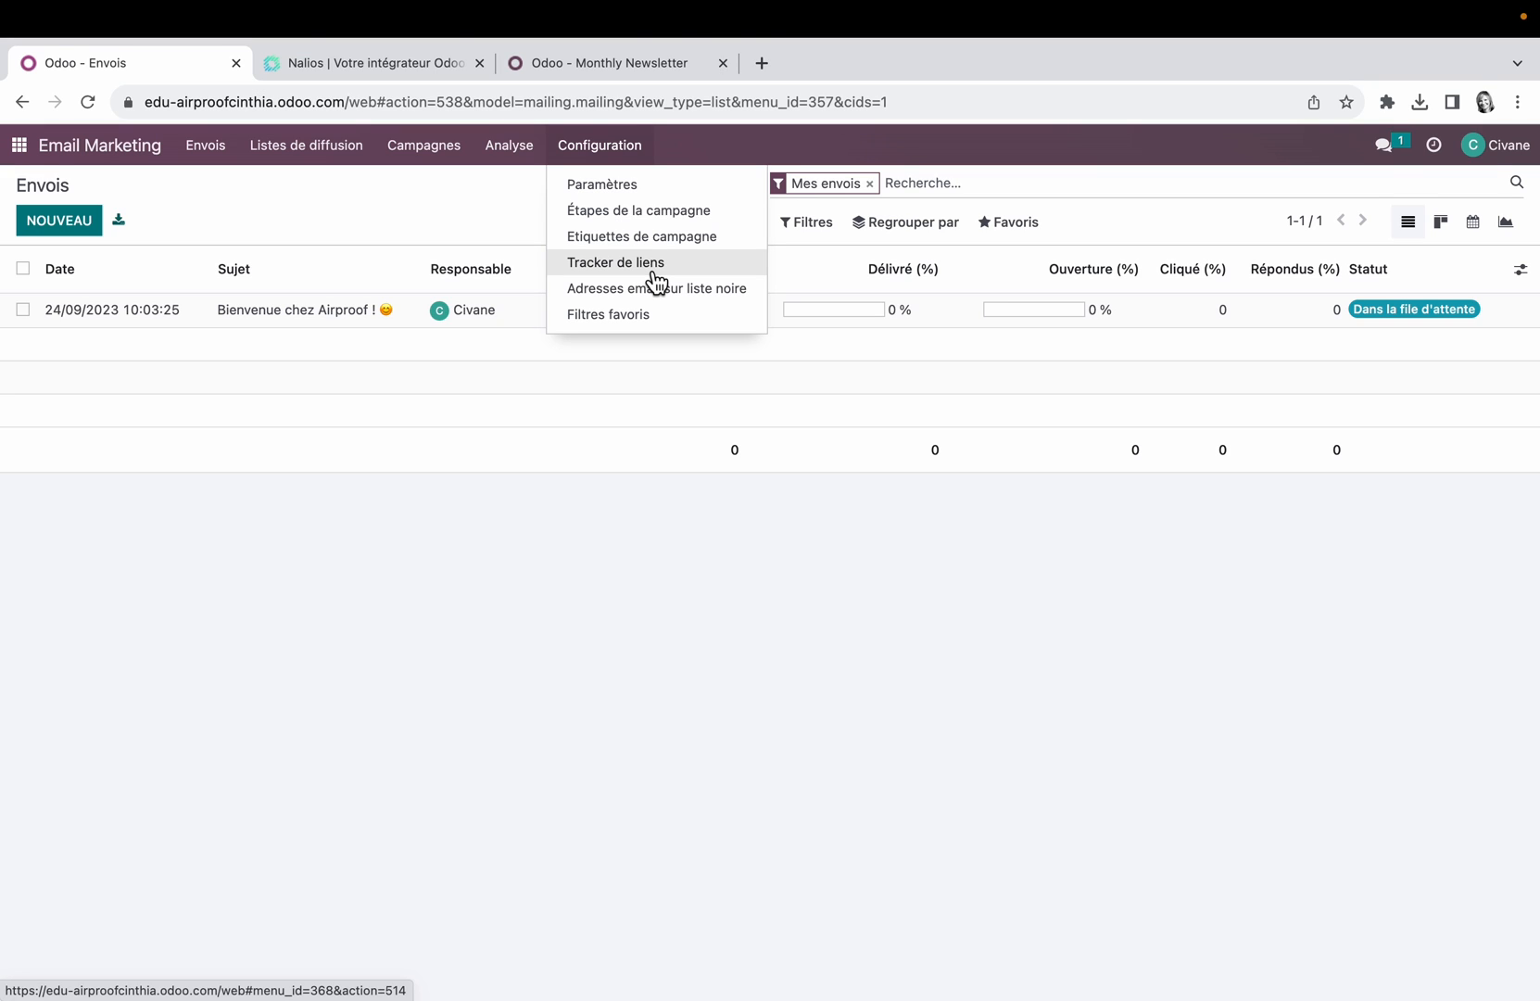
click(660, 237)
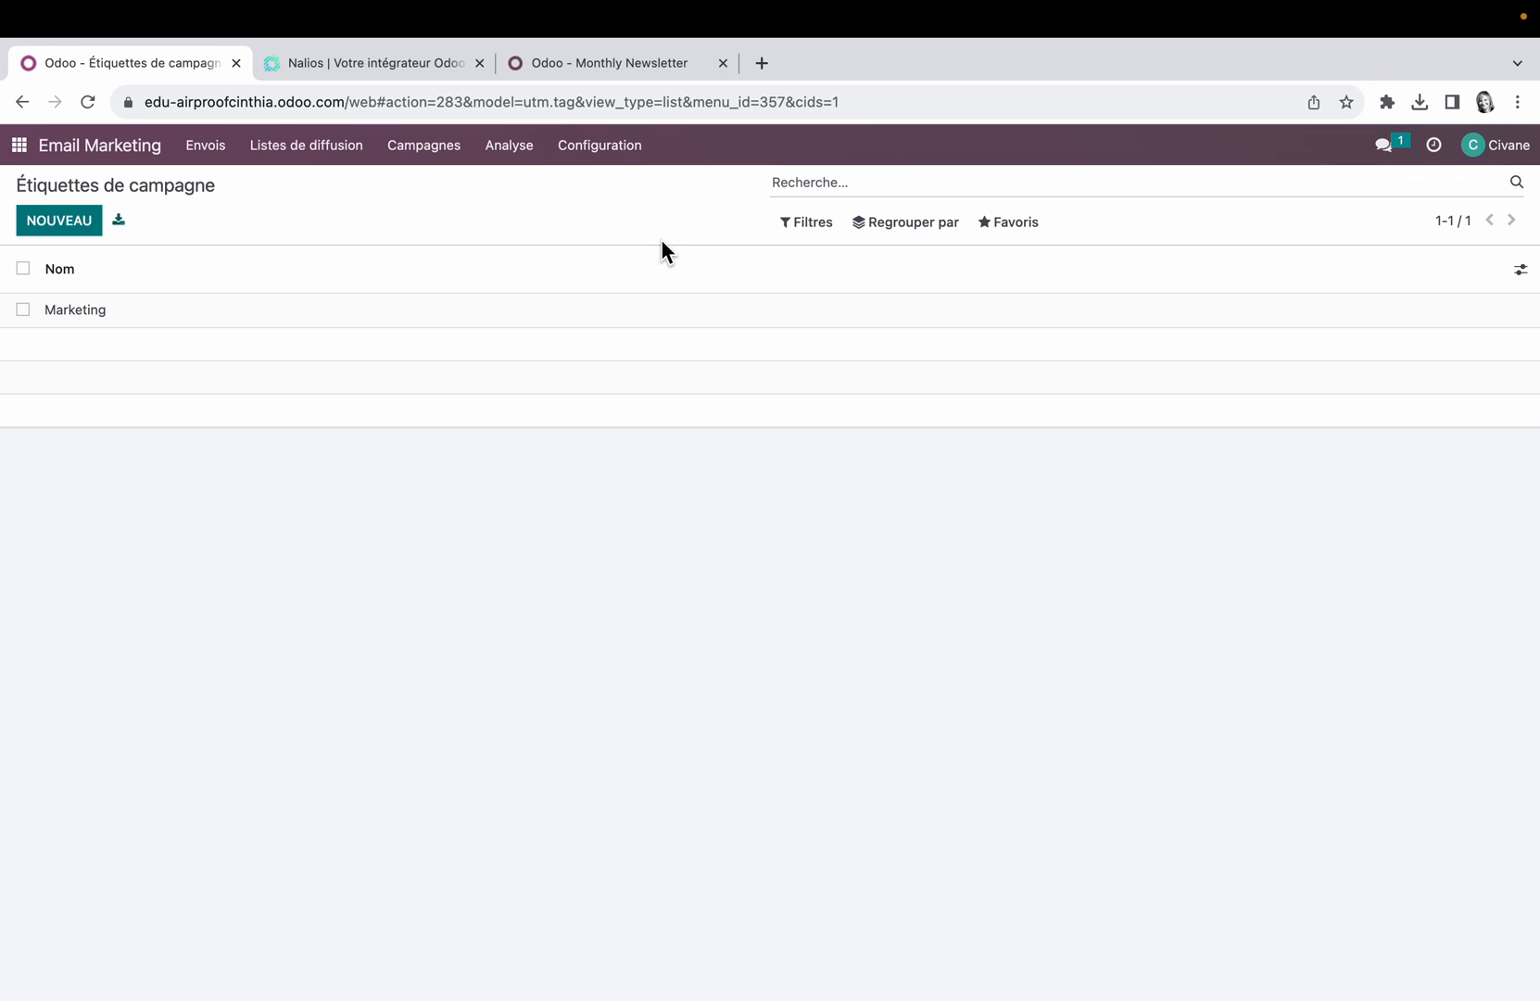
click(619, 151)
click(611, 146)
click(613, 160)
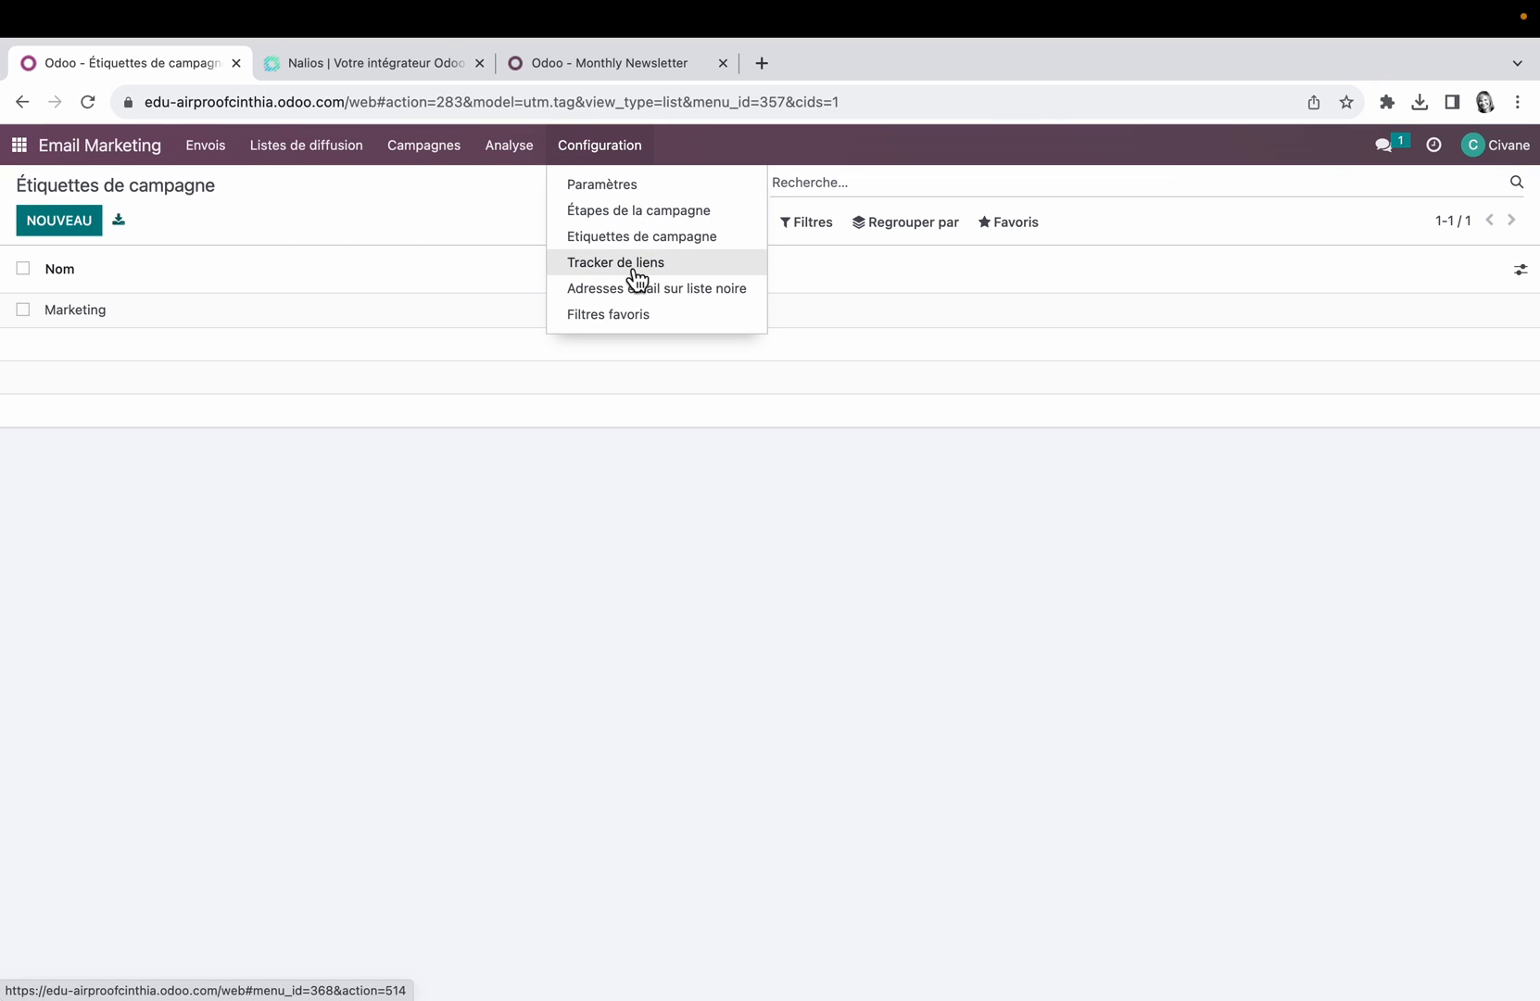
click(680, 517)
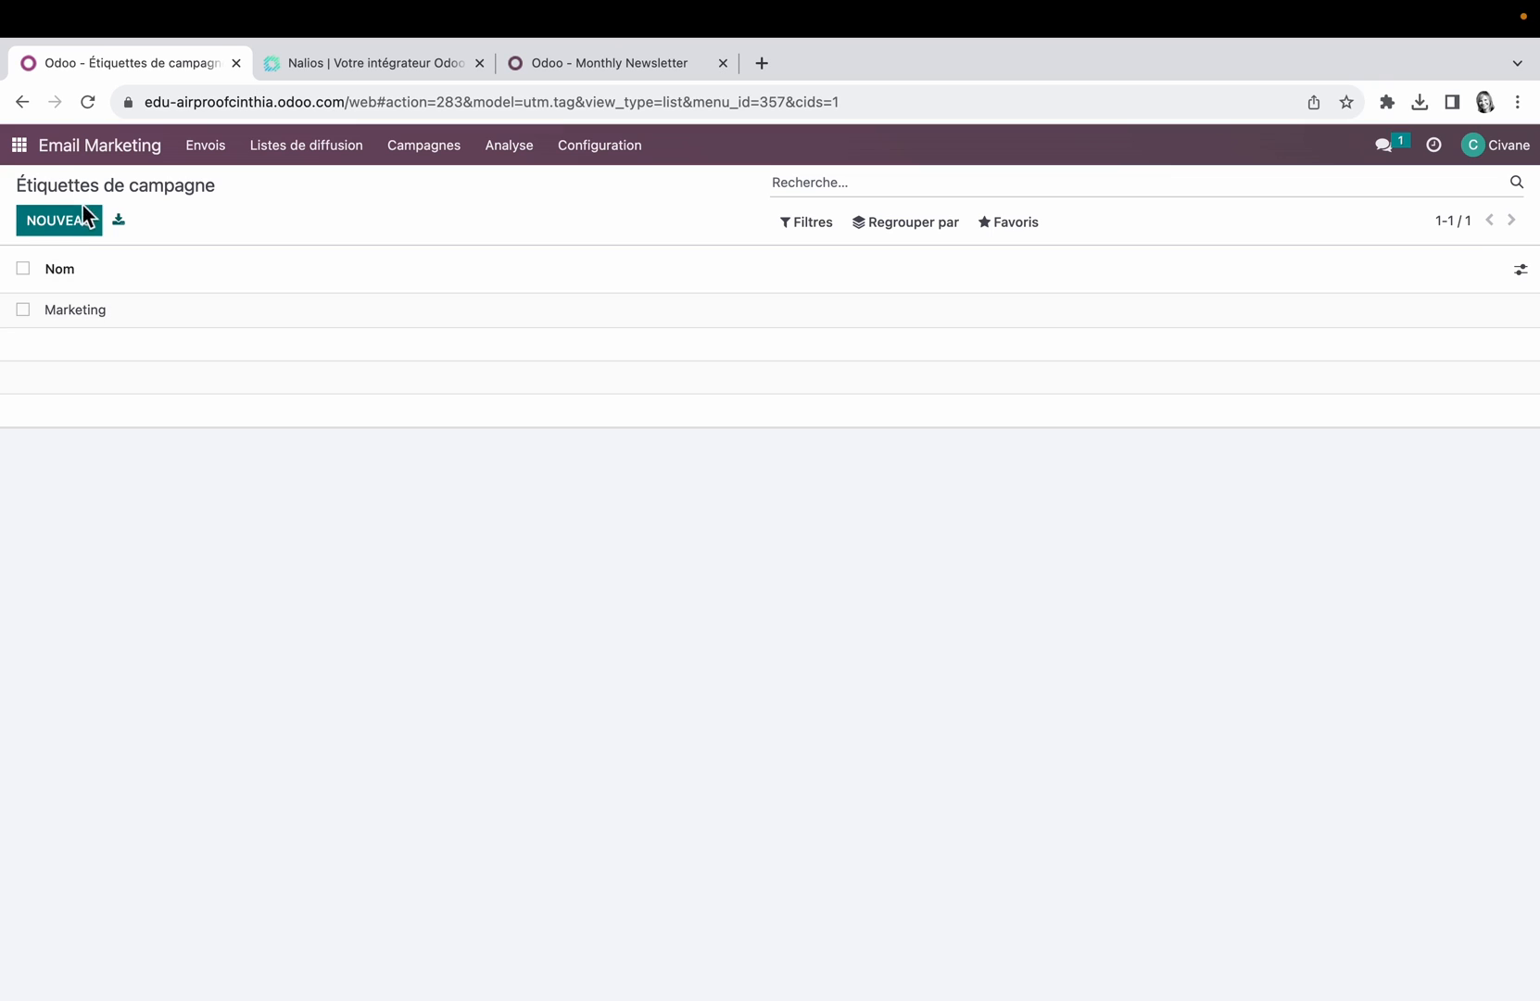
Step: Open the Hélices product page in the website's shop and bring up the link tracker for that page
click(34, 146)
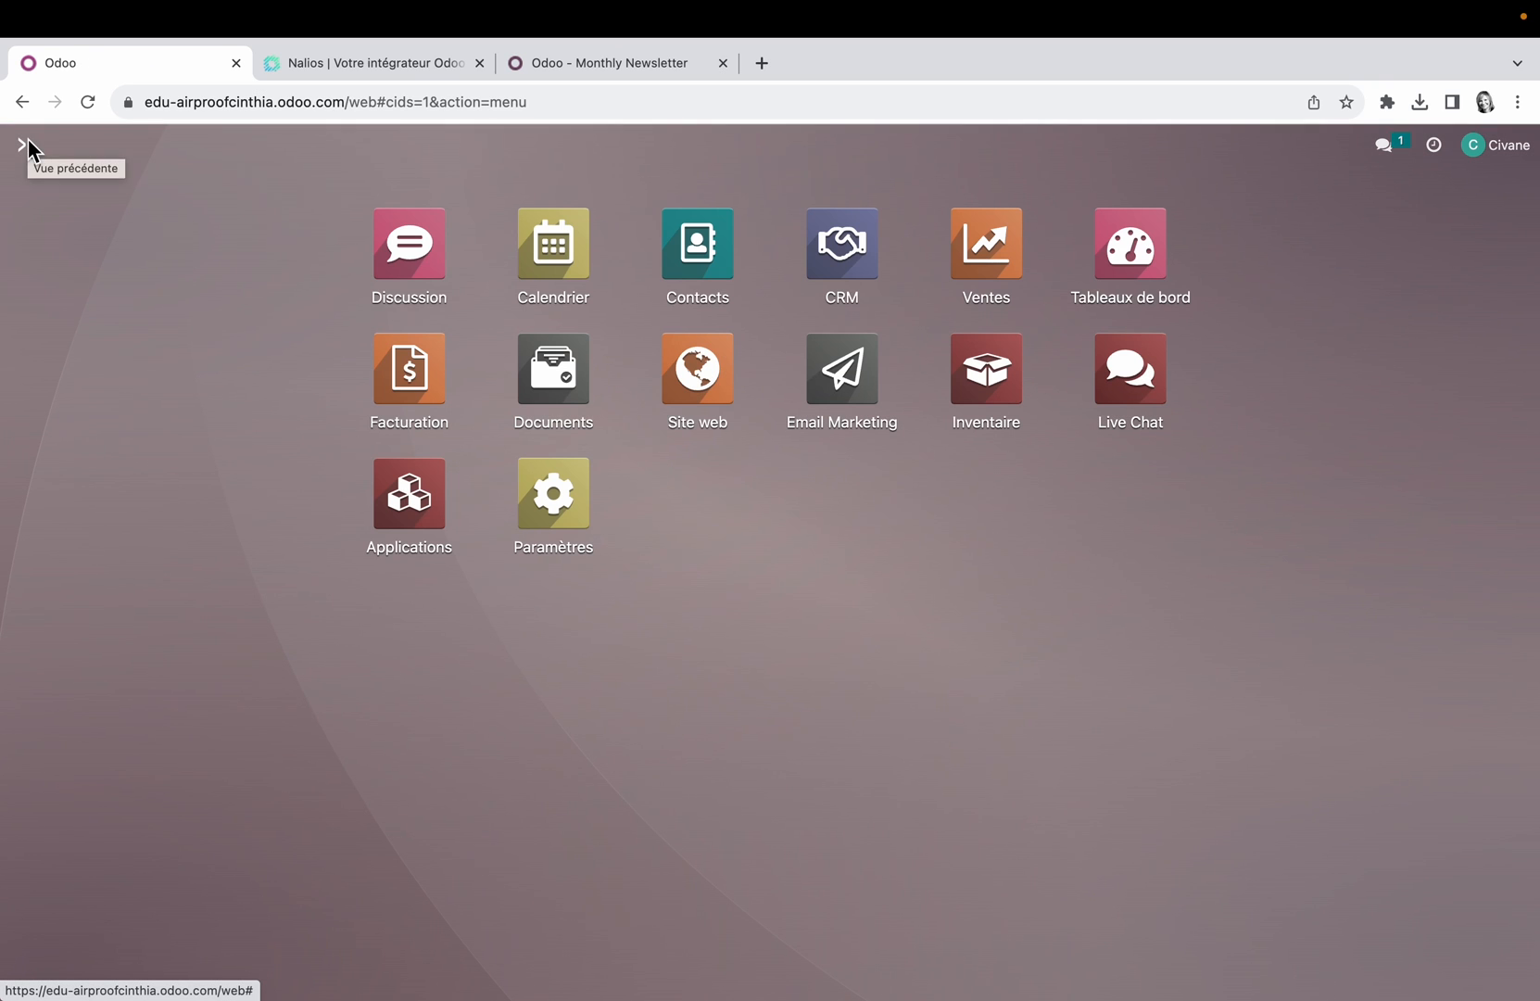
click(714, 375)
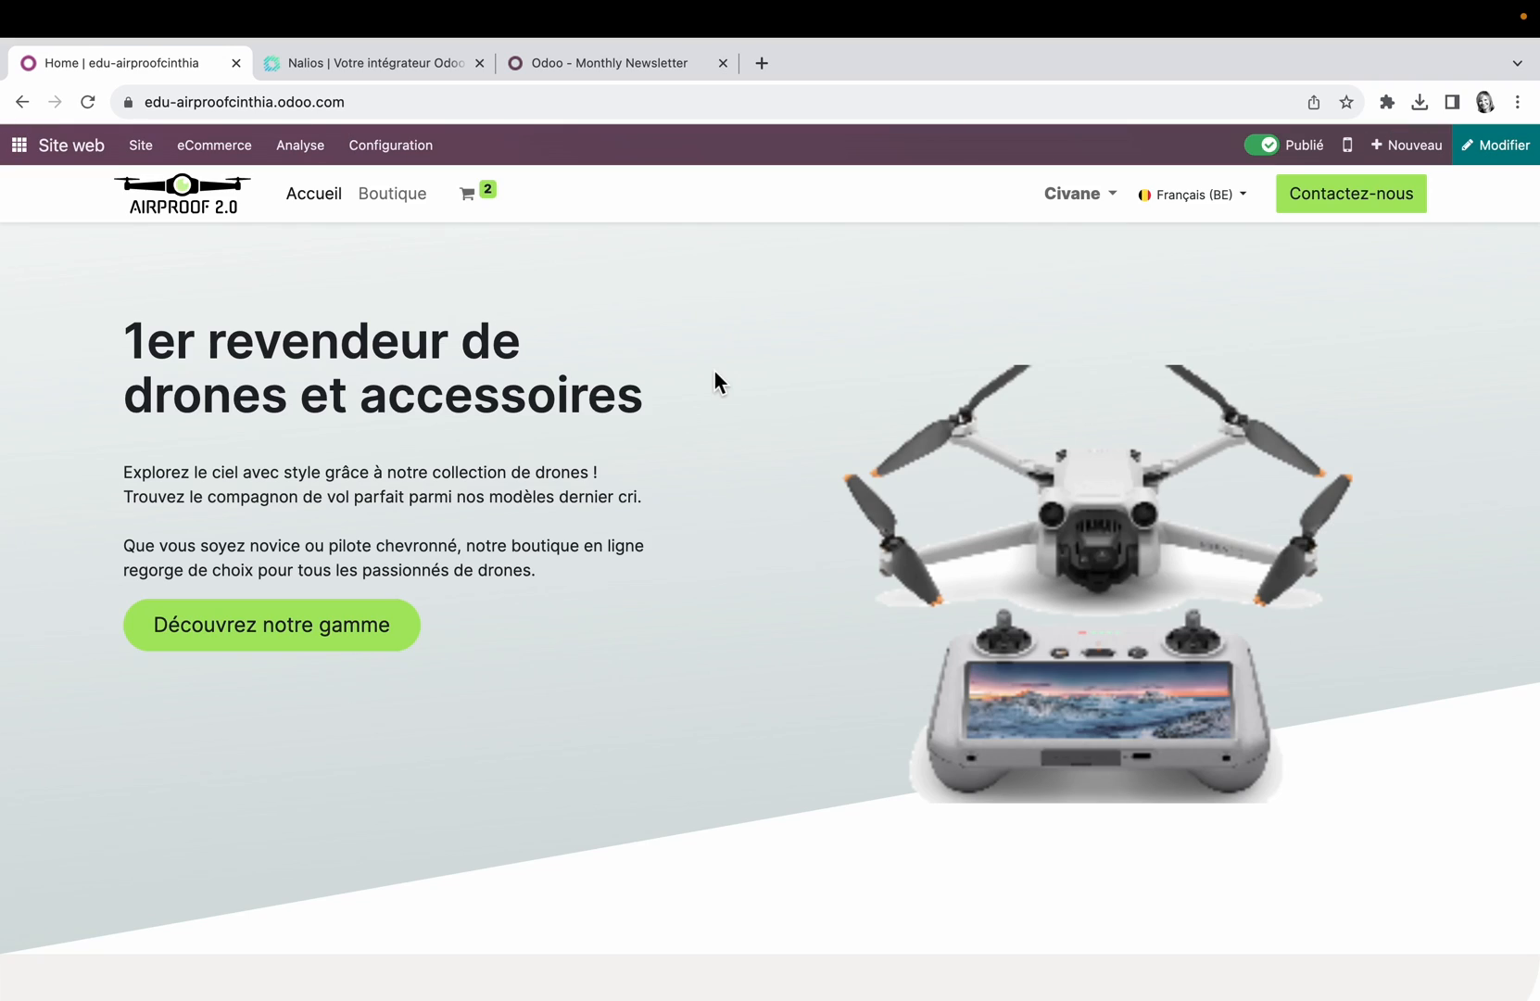
click(408, 194)
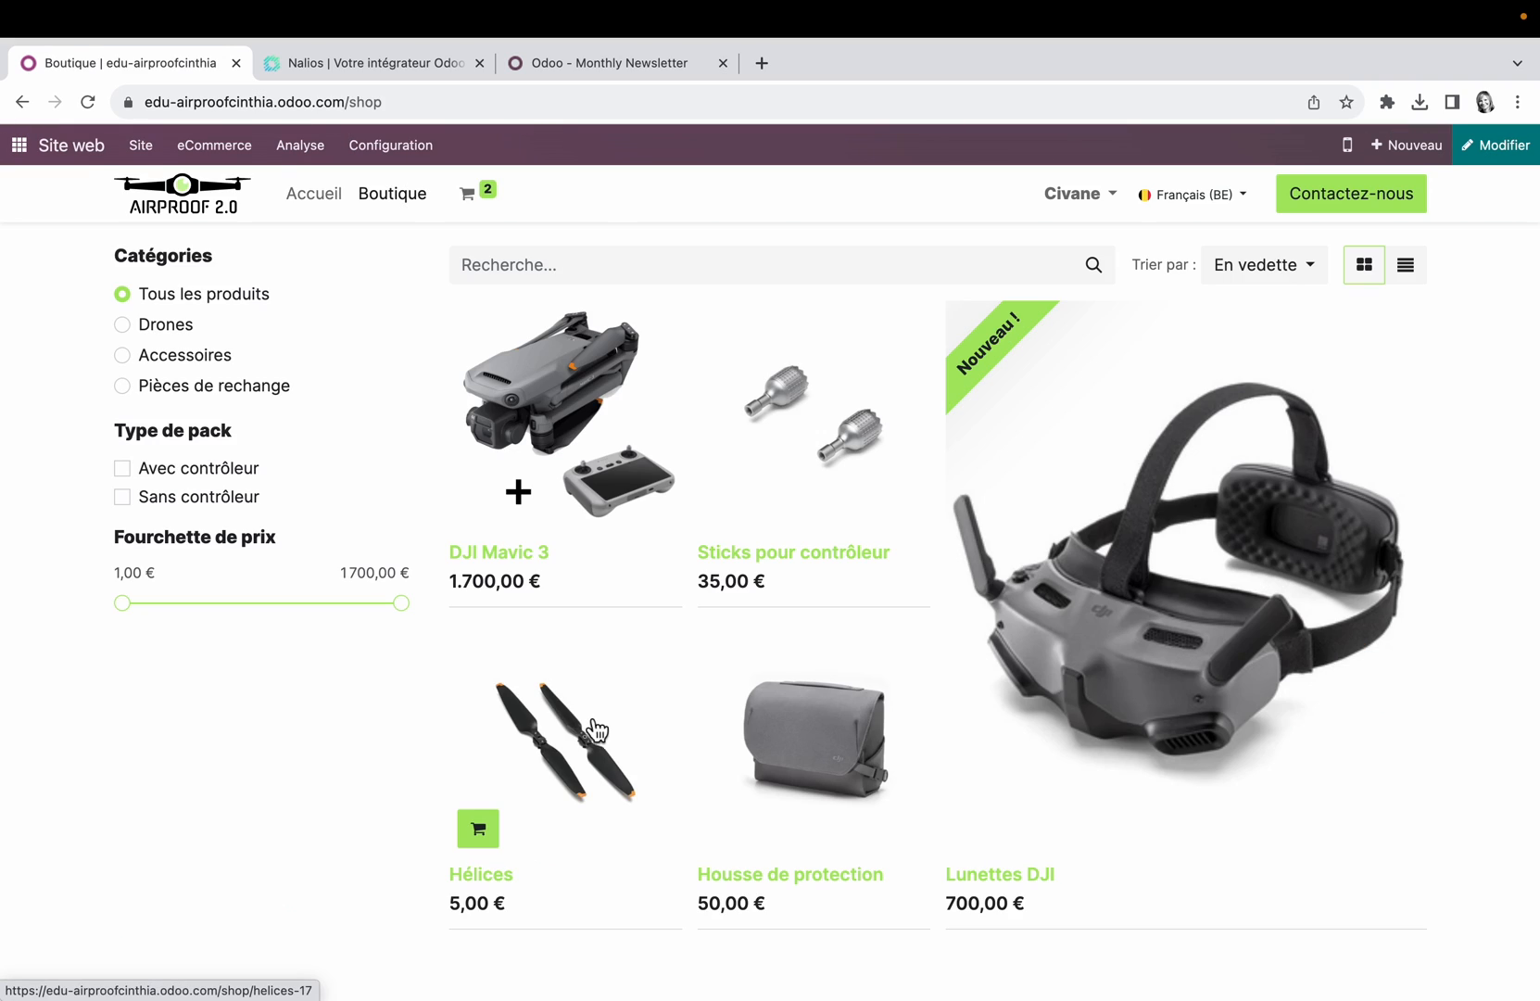
click(593, 726)
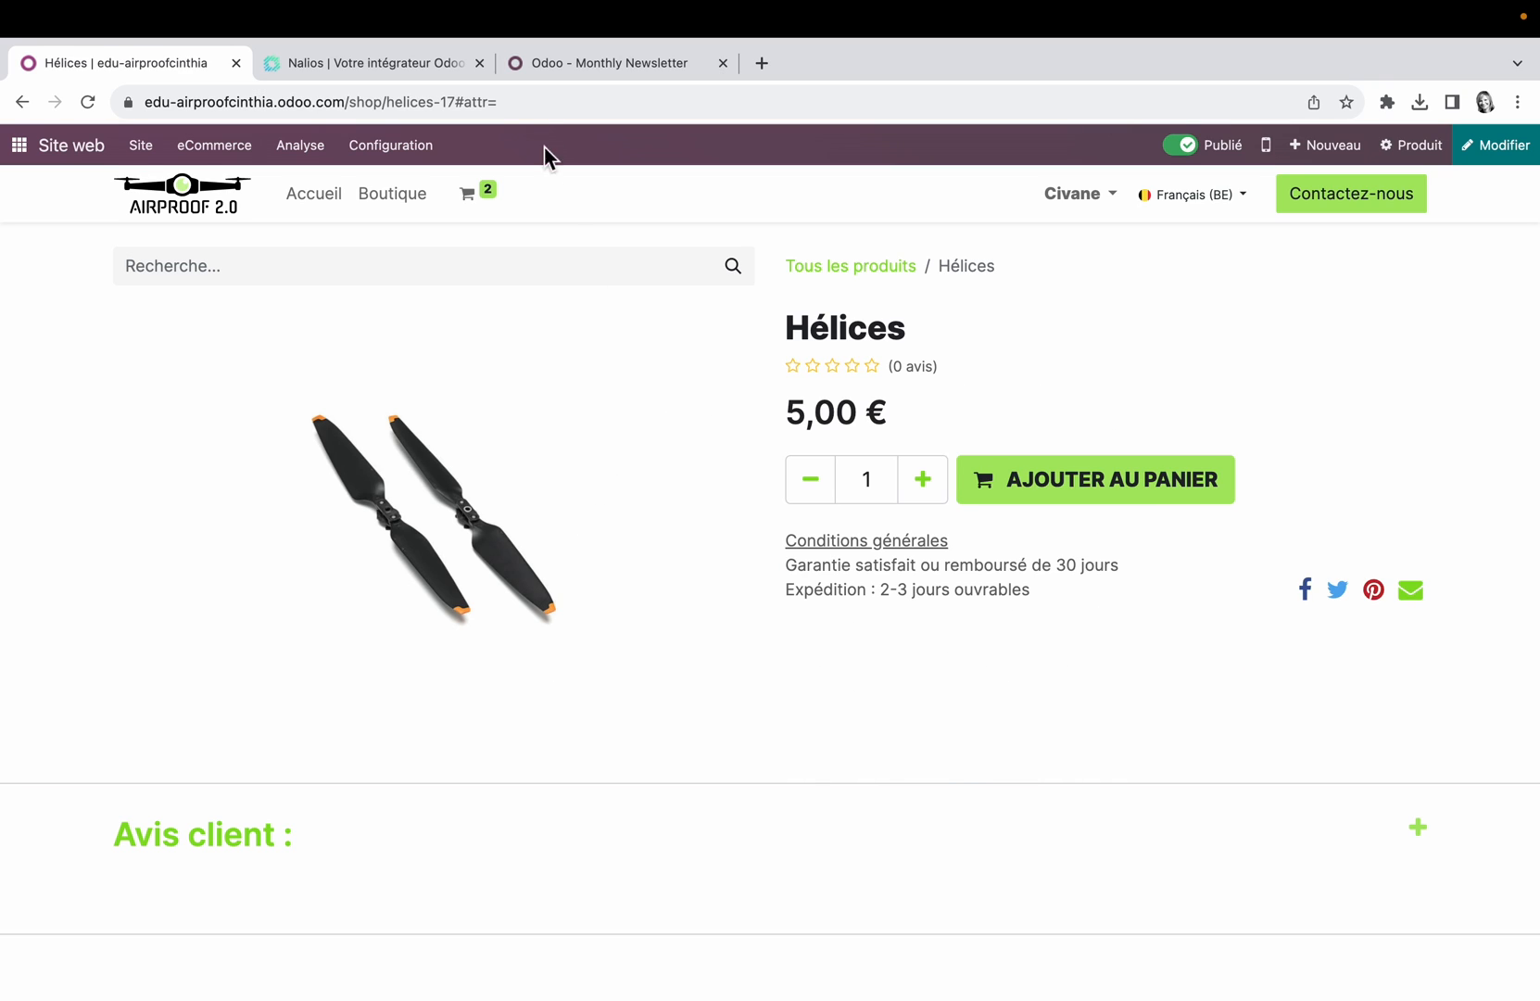
click(516, 107)
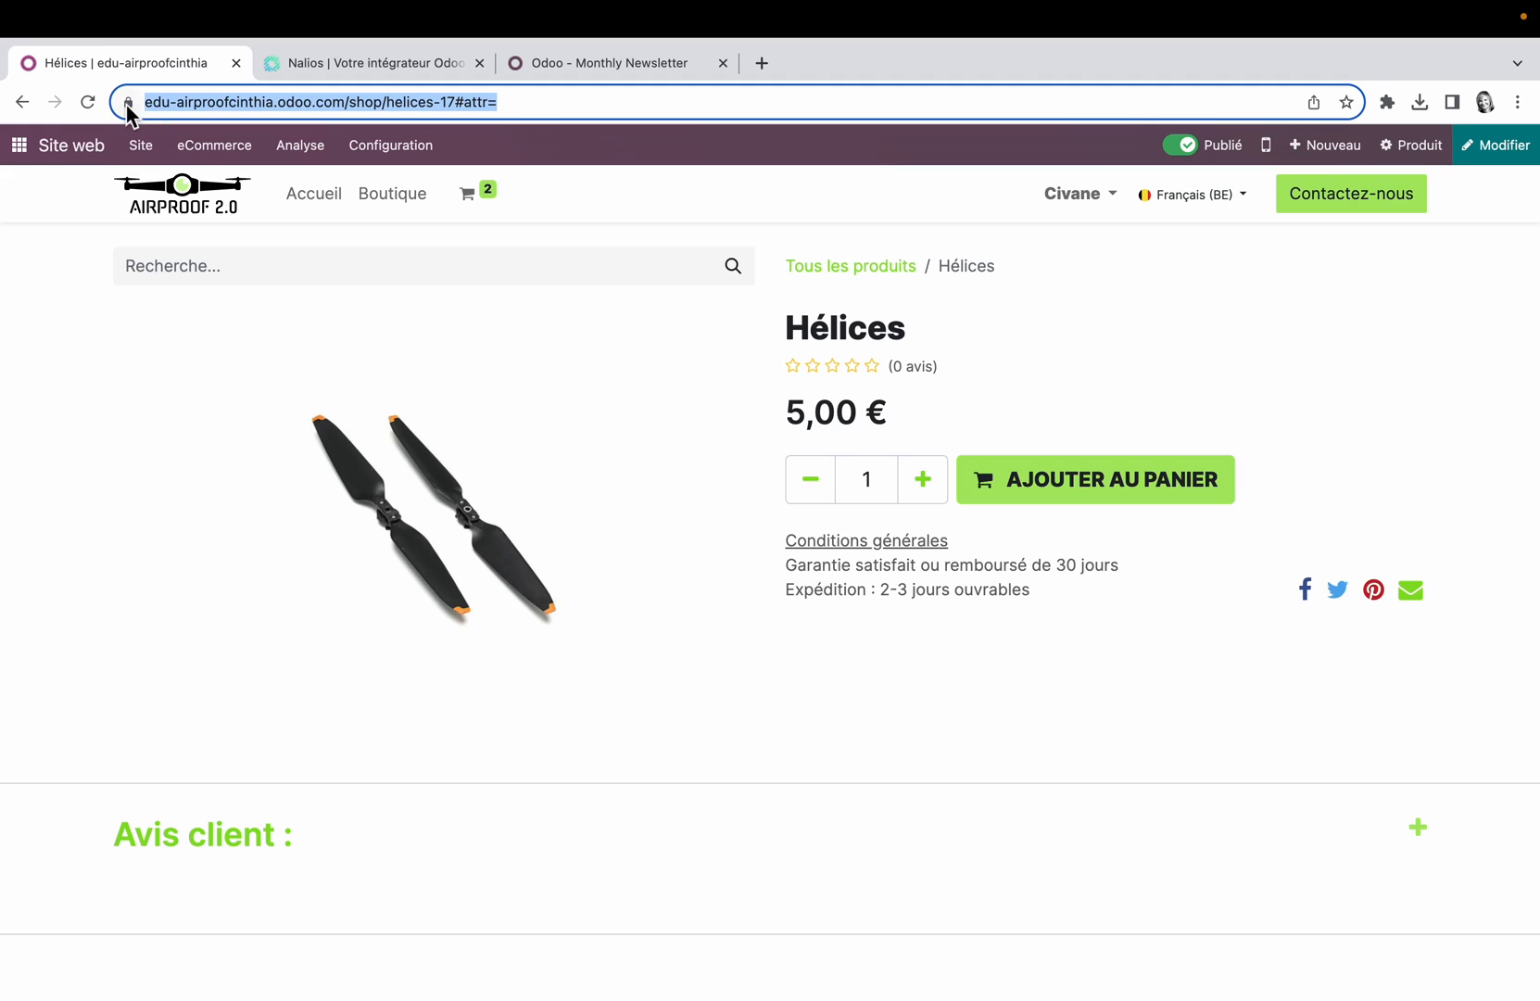
click(533, 130)
click(141, 146)
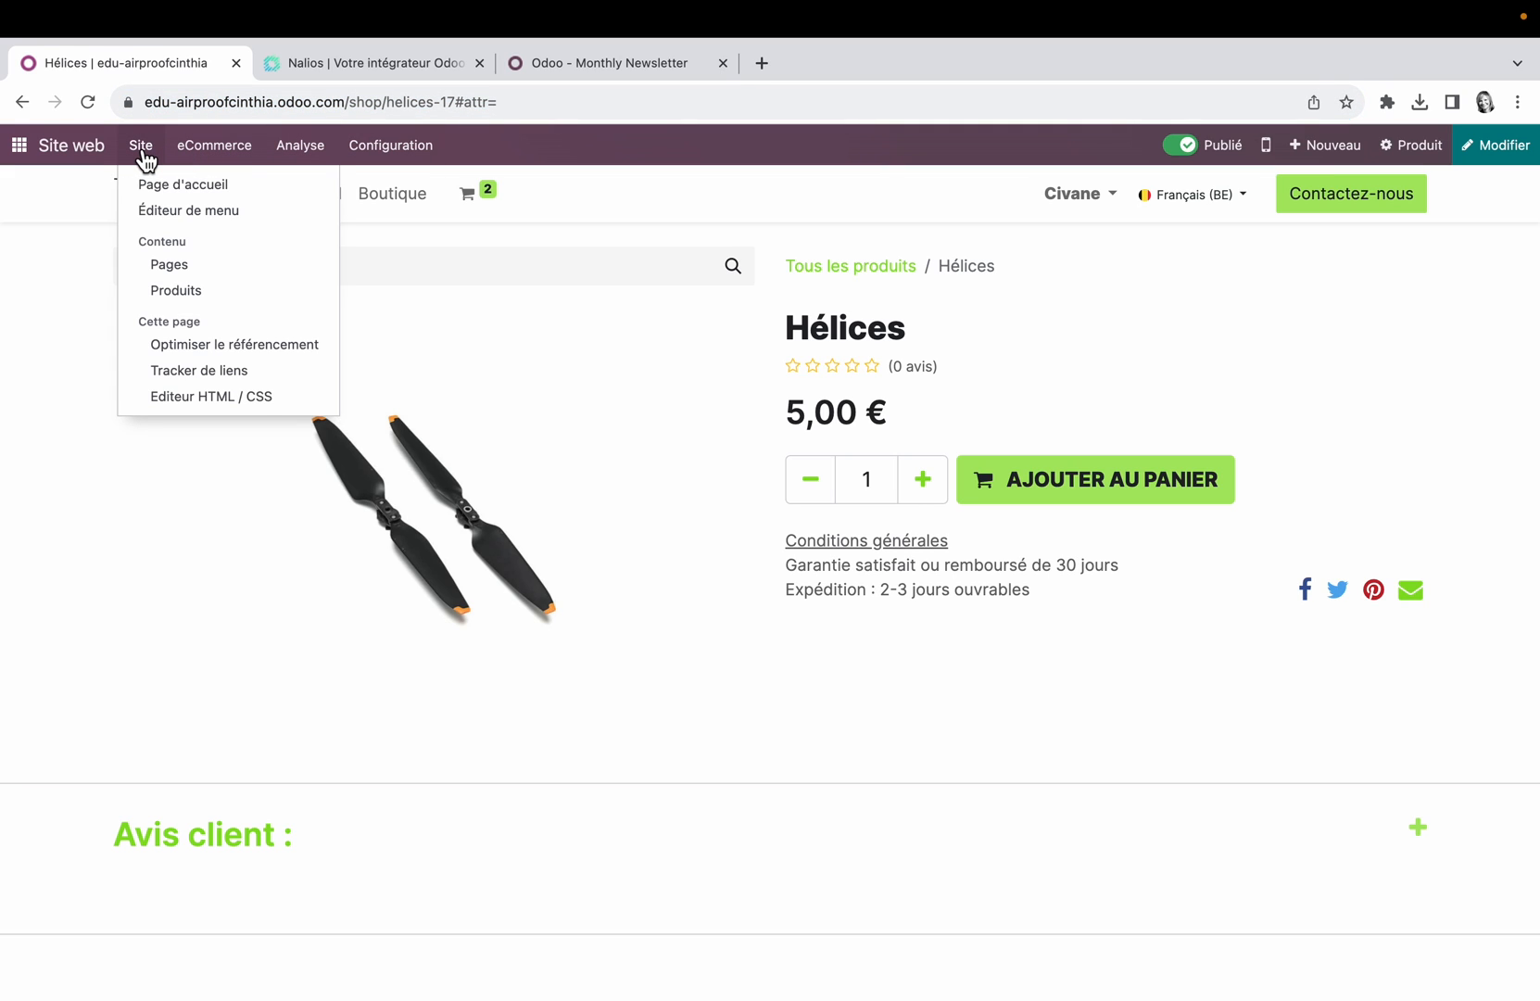
click(228, 376)
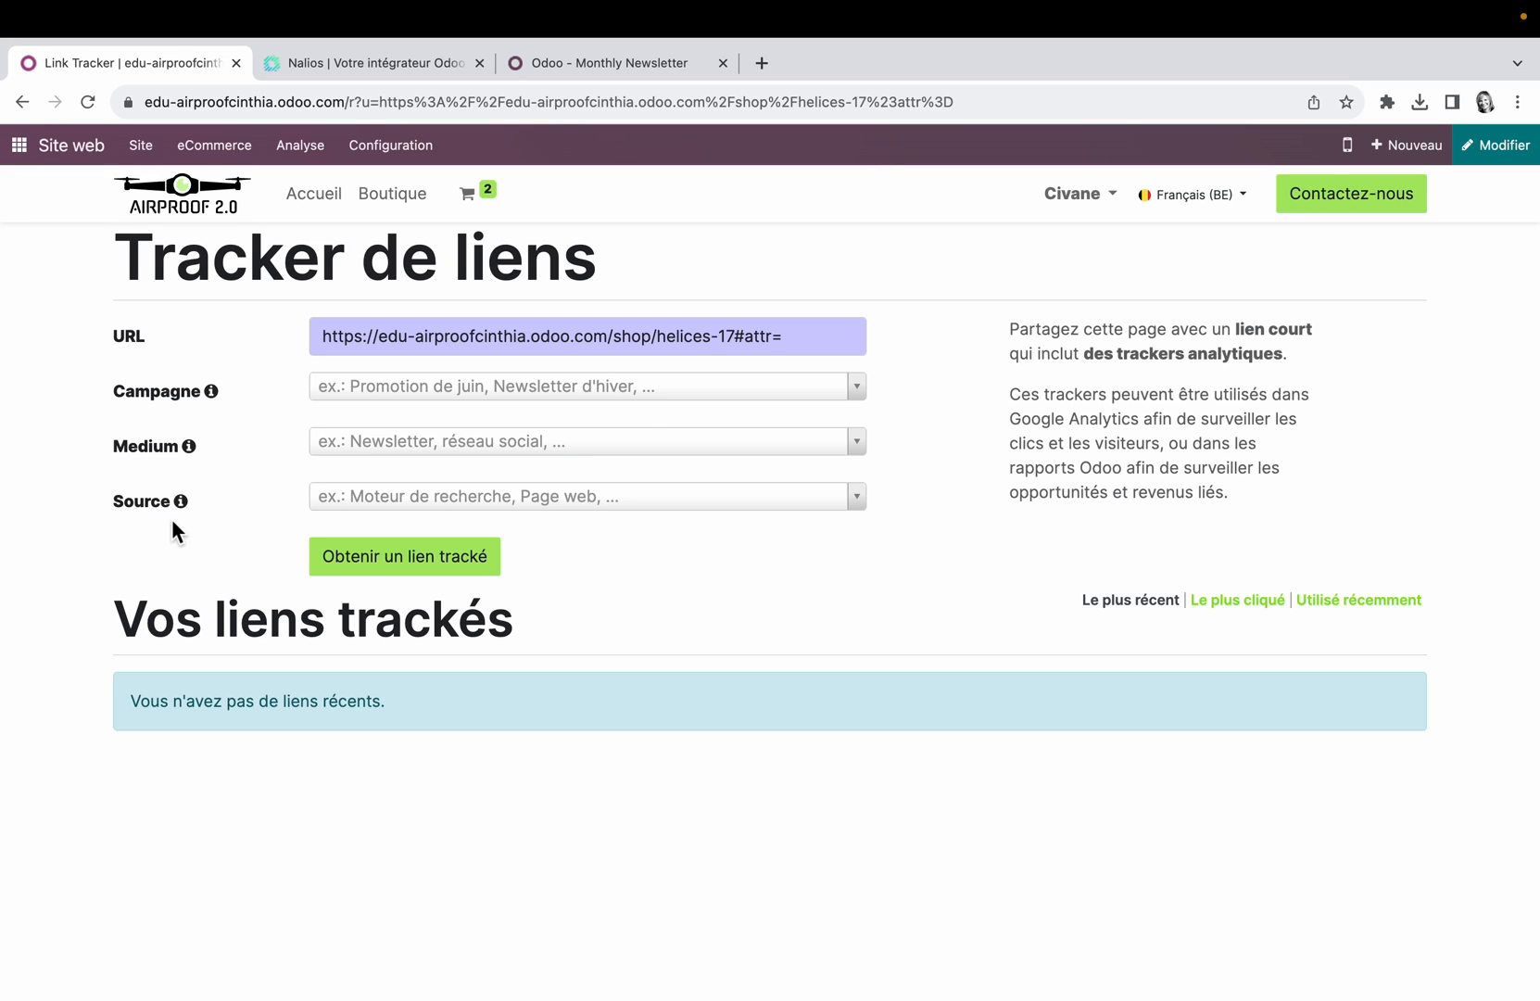
Step: Create the campaign Promotion sur les hélices for the tracked link and set its medium to Email
click(479, 389)
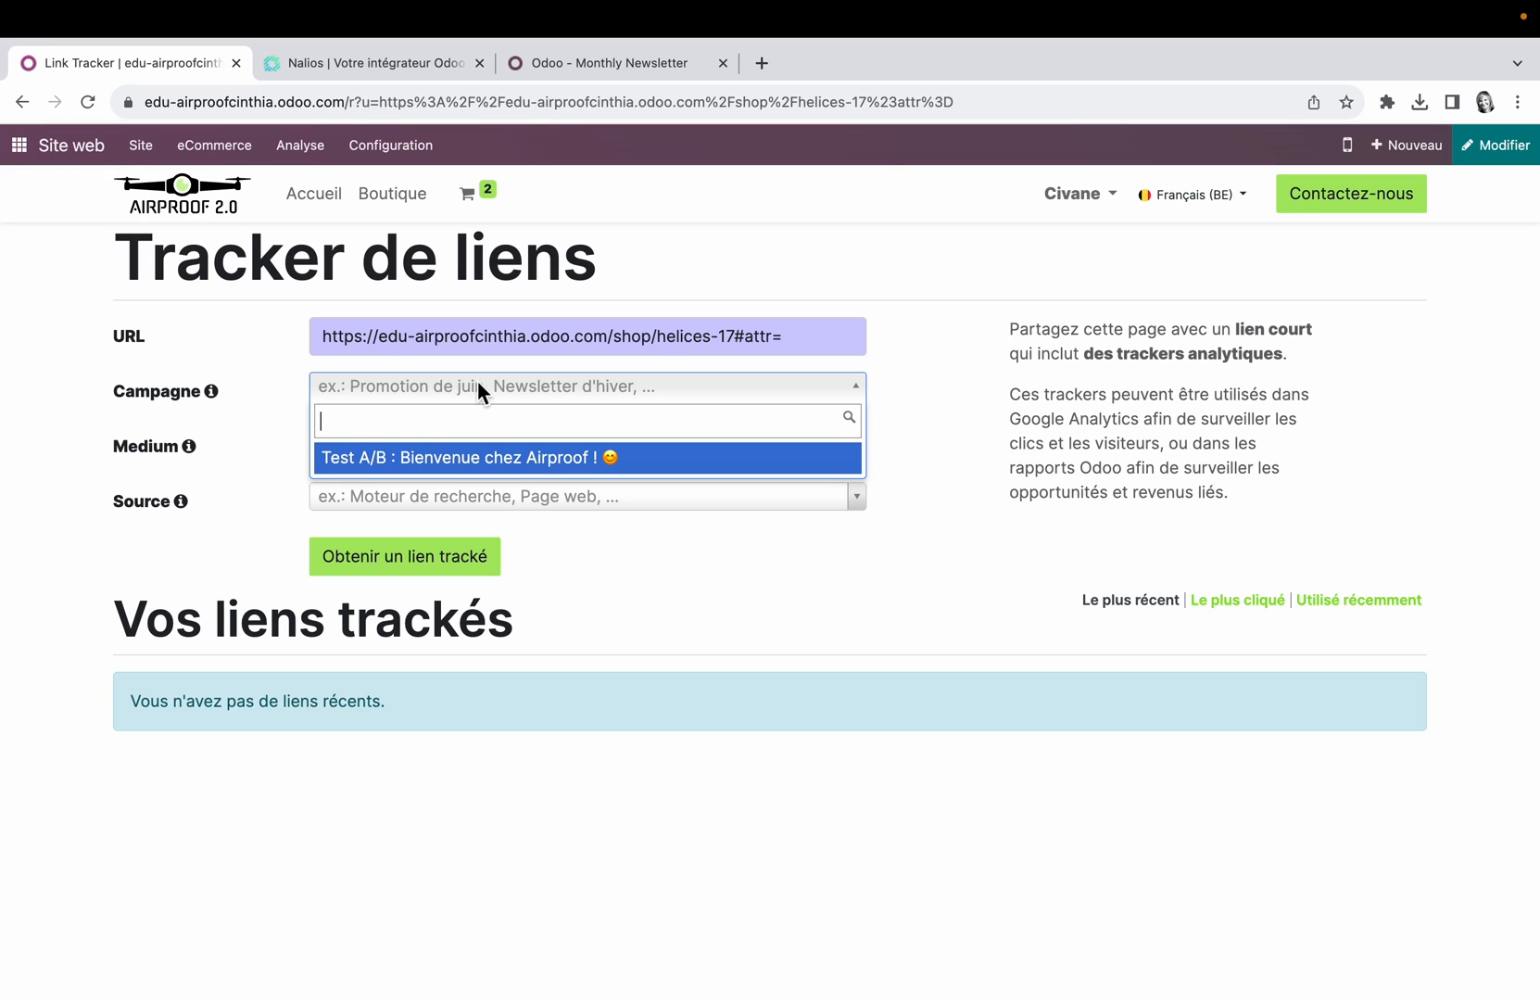
text(Promotion sur les hélices)
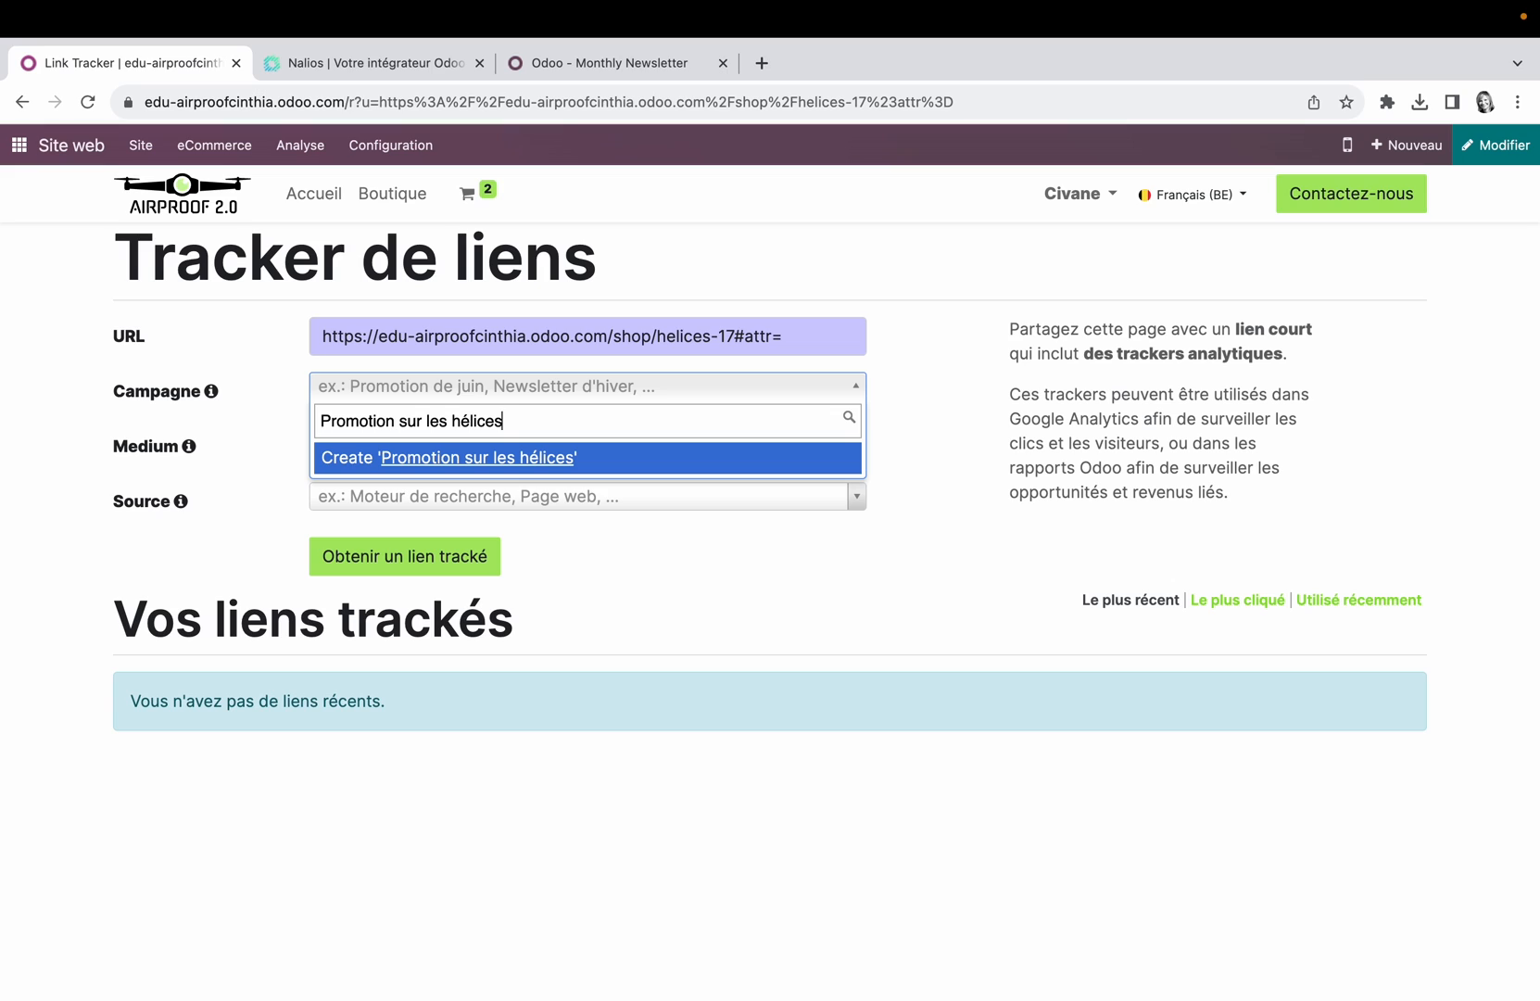
click(516, 463)
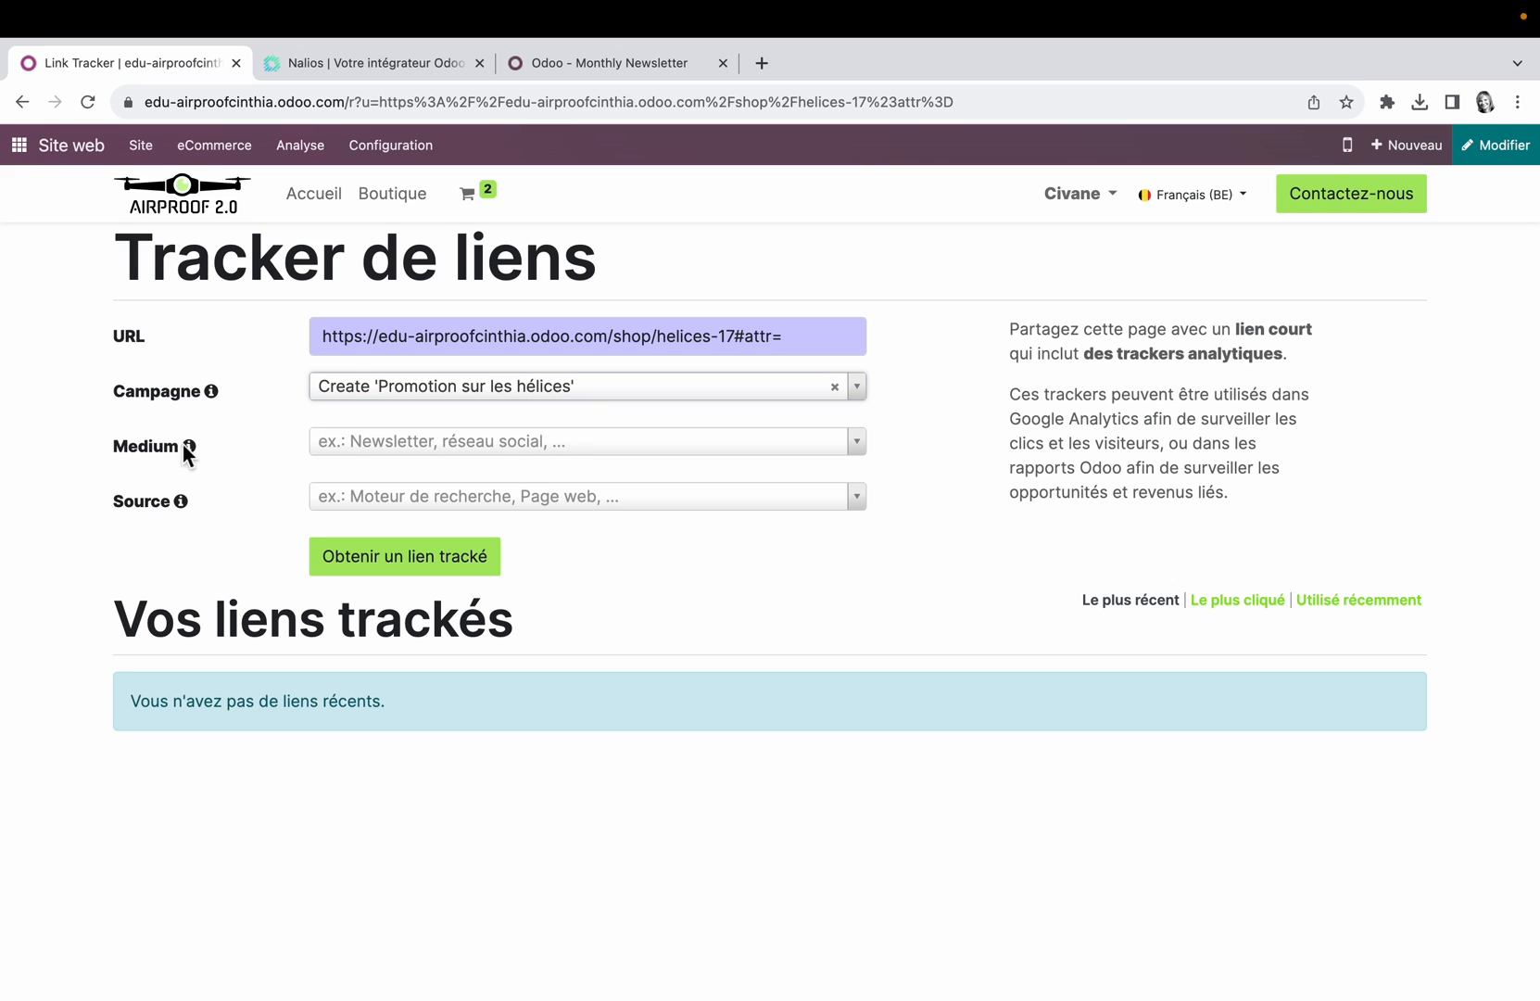
mouse_move(193, 452)
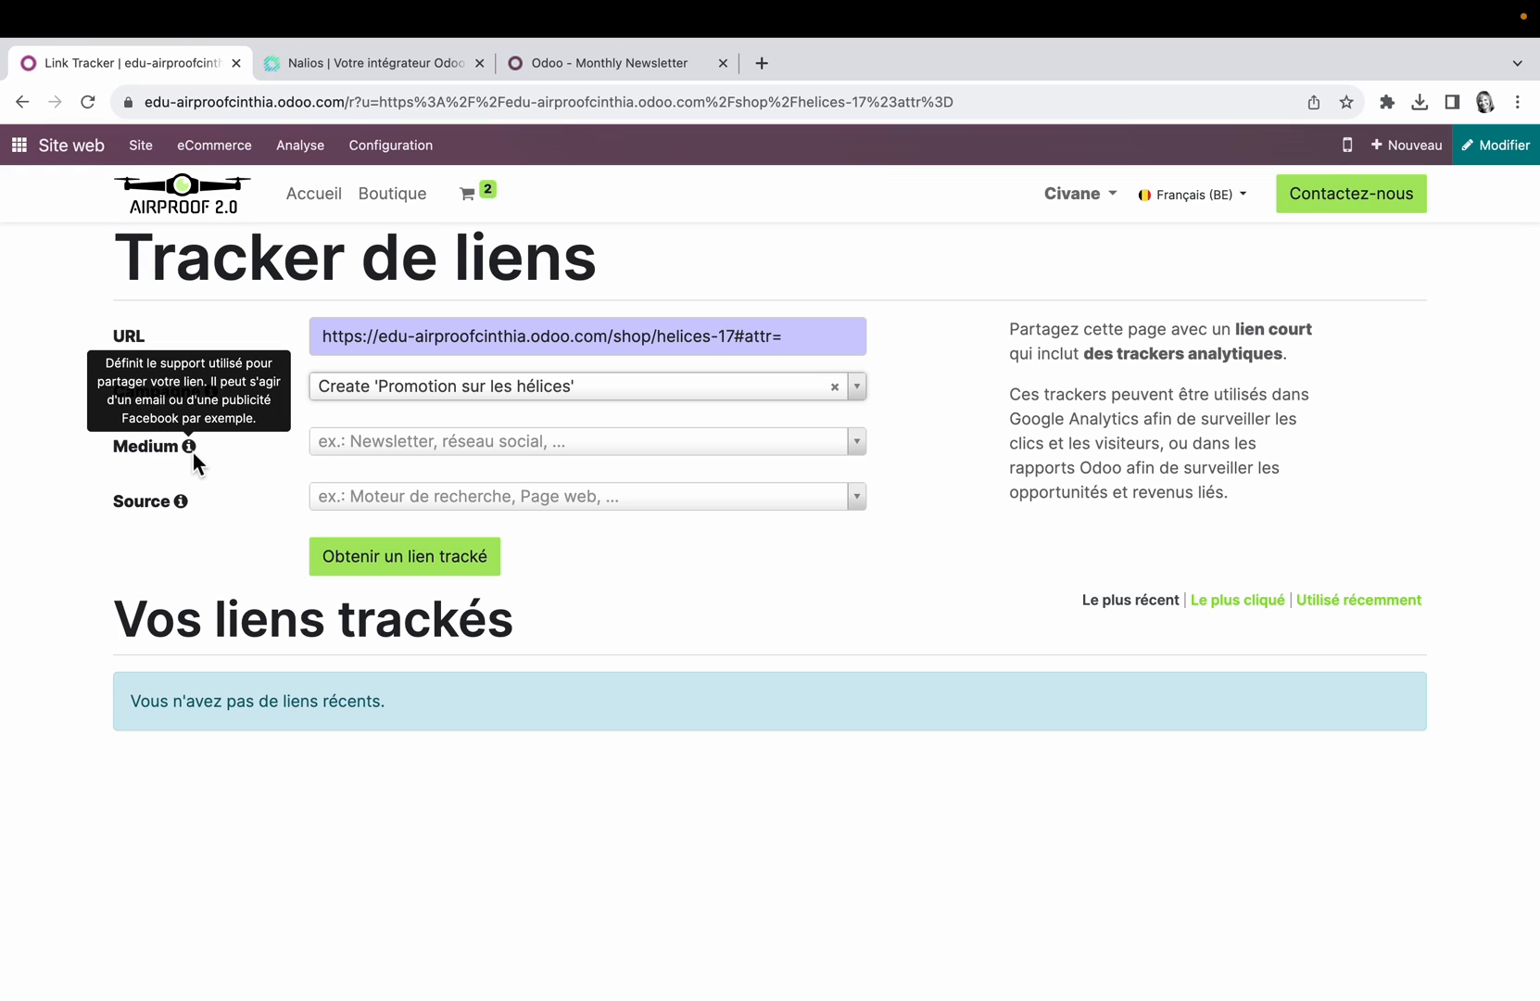
click(420, 450)
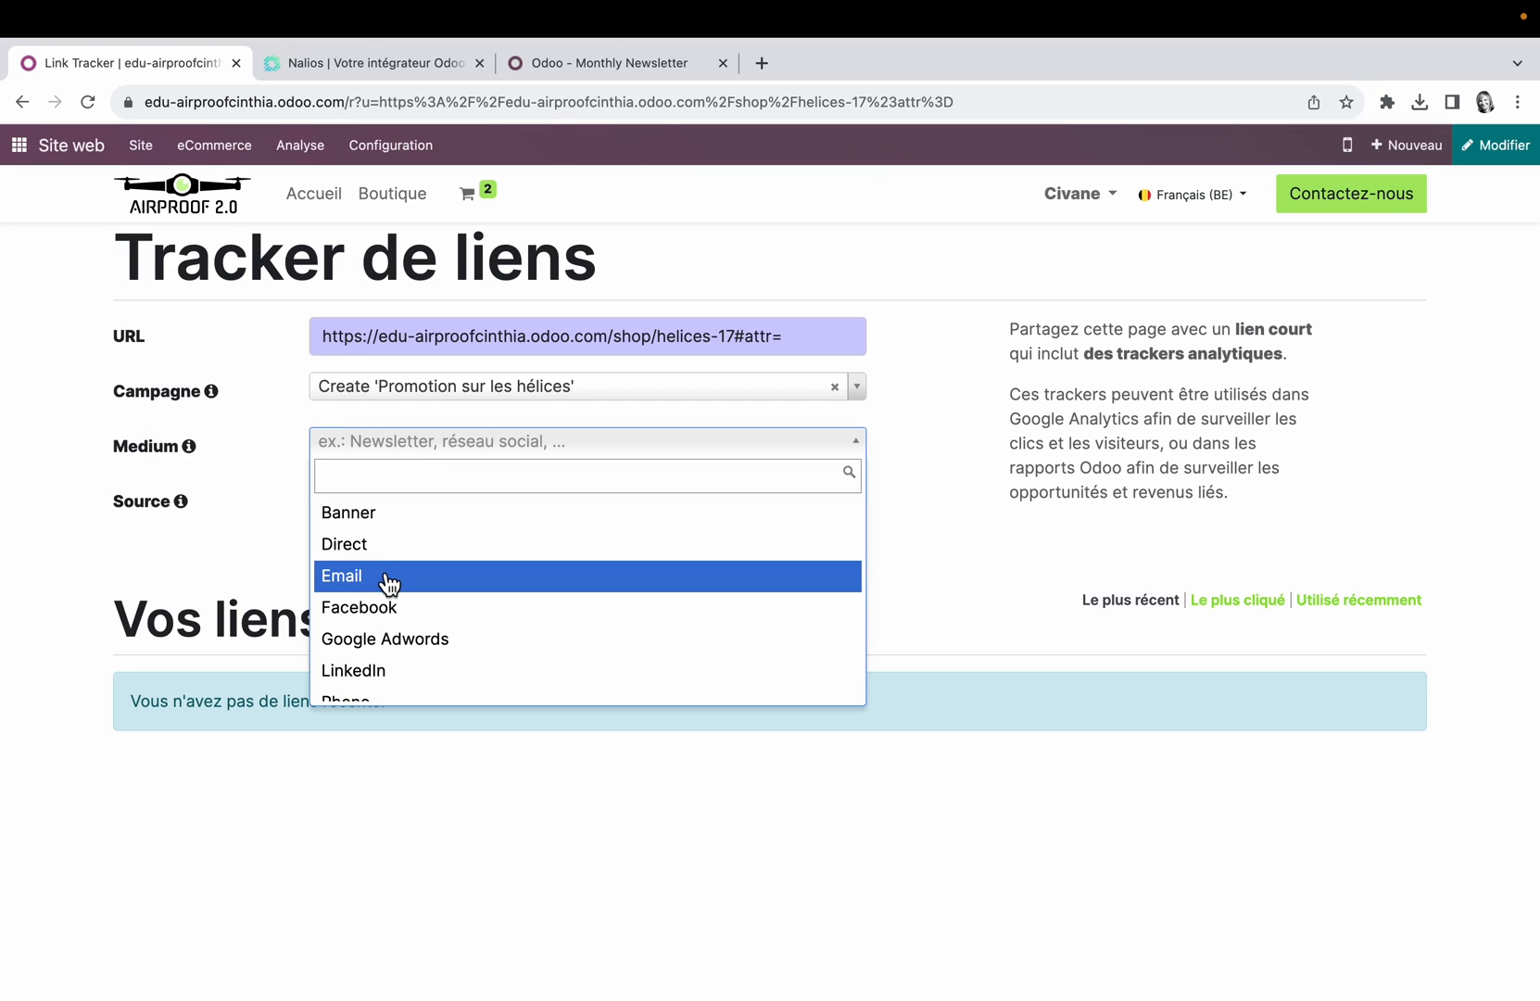
scroll(388, 584, down, 1)
scroll(388, 584, down, 3)
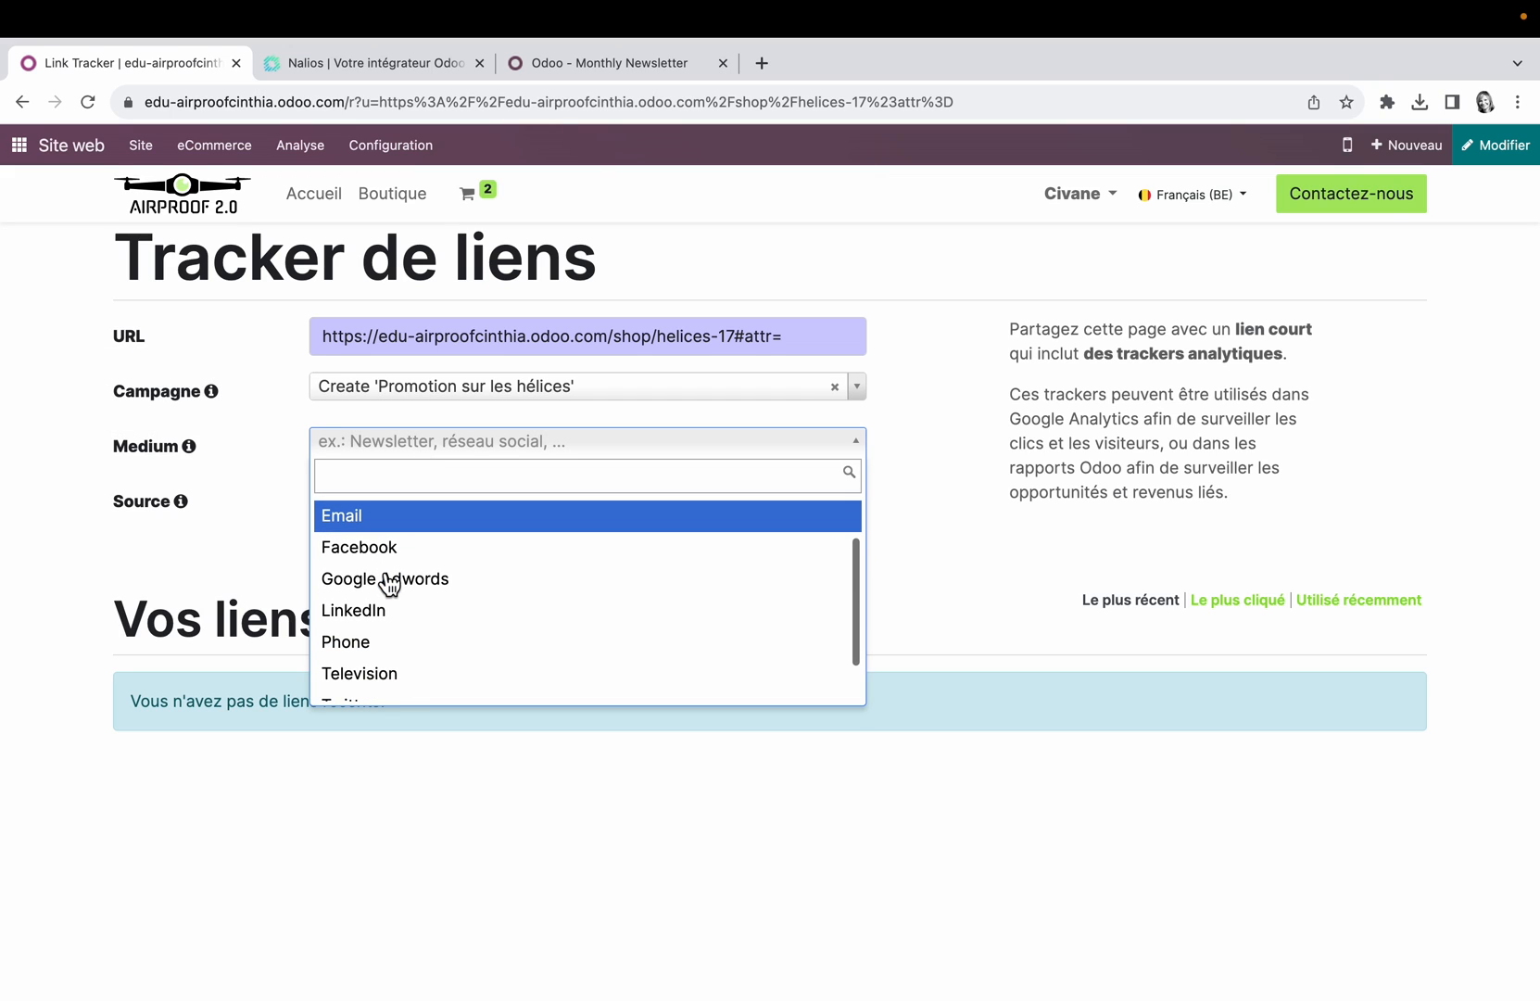
scroll(388, 584, up, 4)
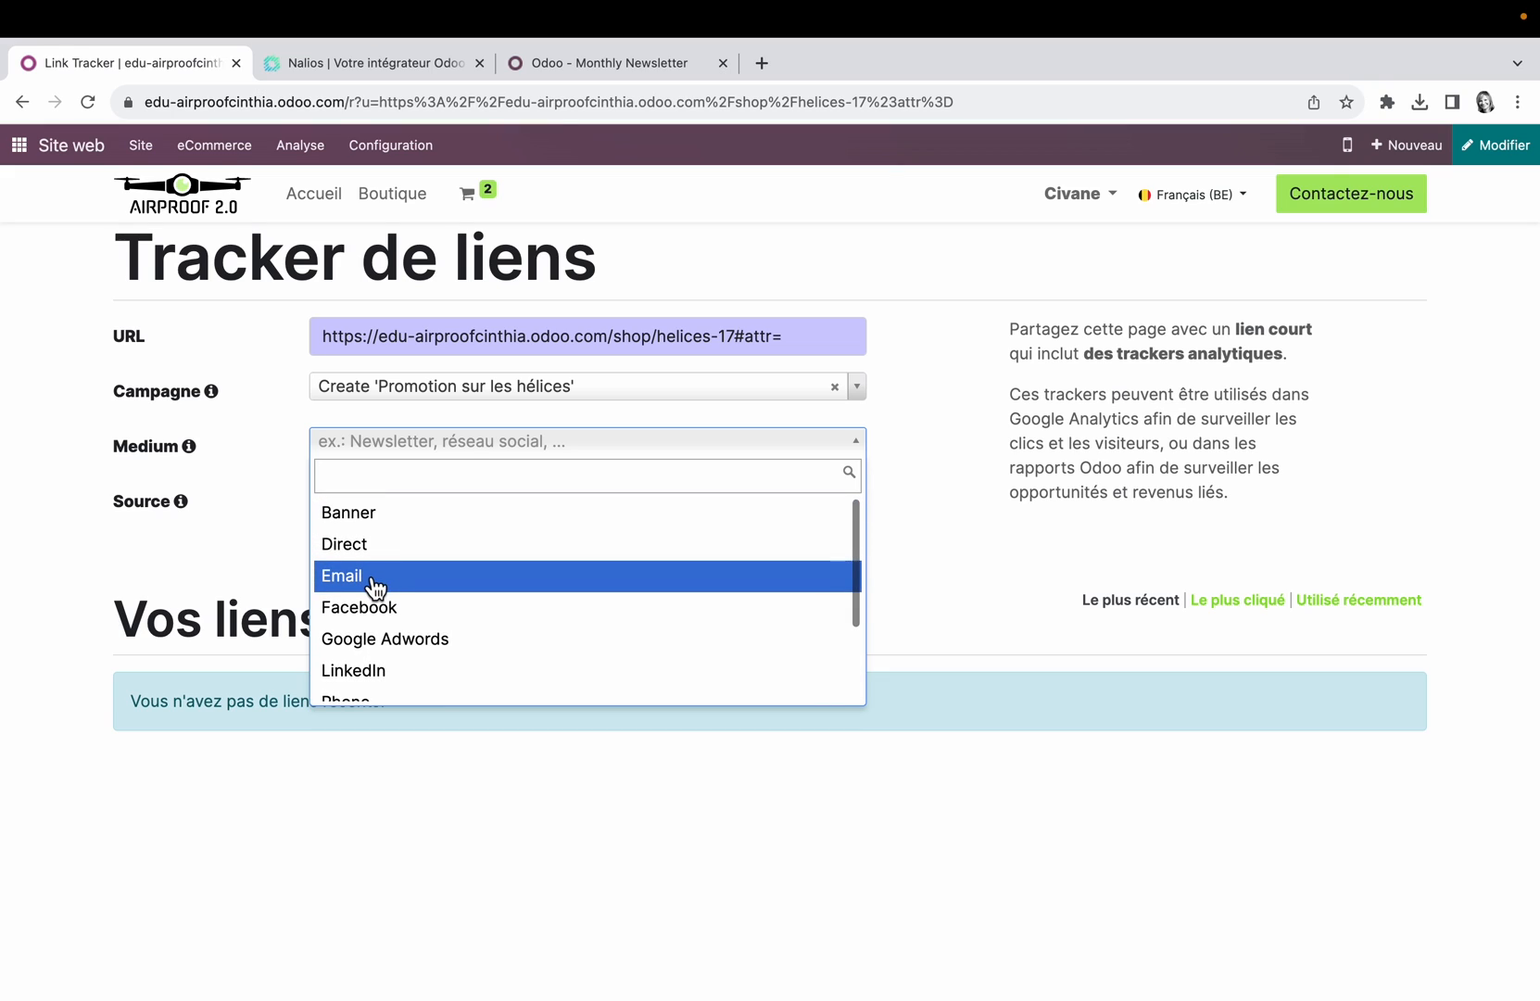
click(389, 583)
Step: Generate the tracked link with Newsletter as its source and copy the short link
mouse_move(183, 503)
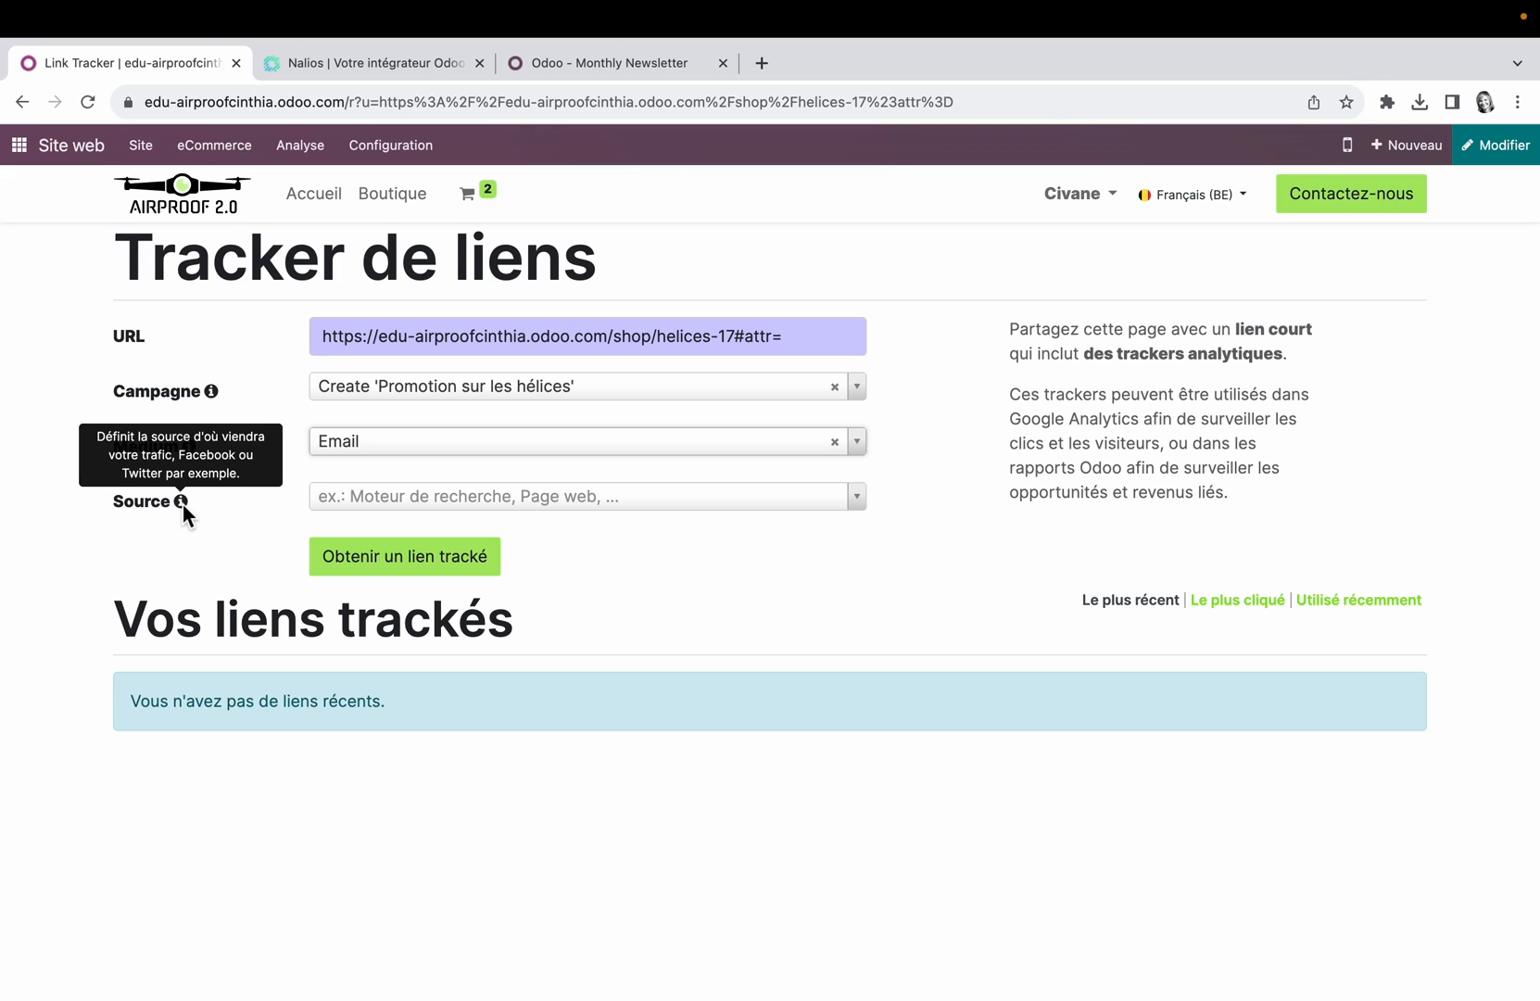
click(455, 500)
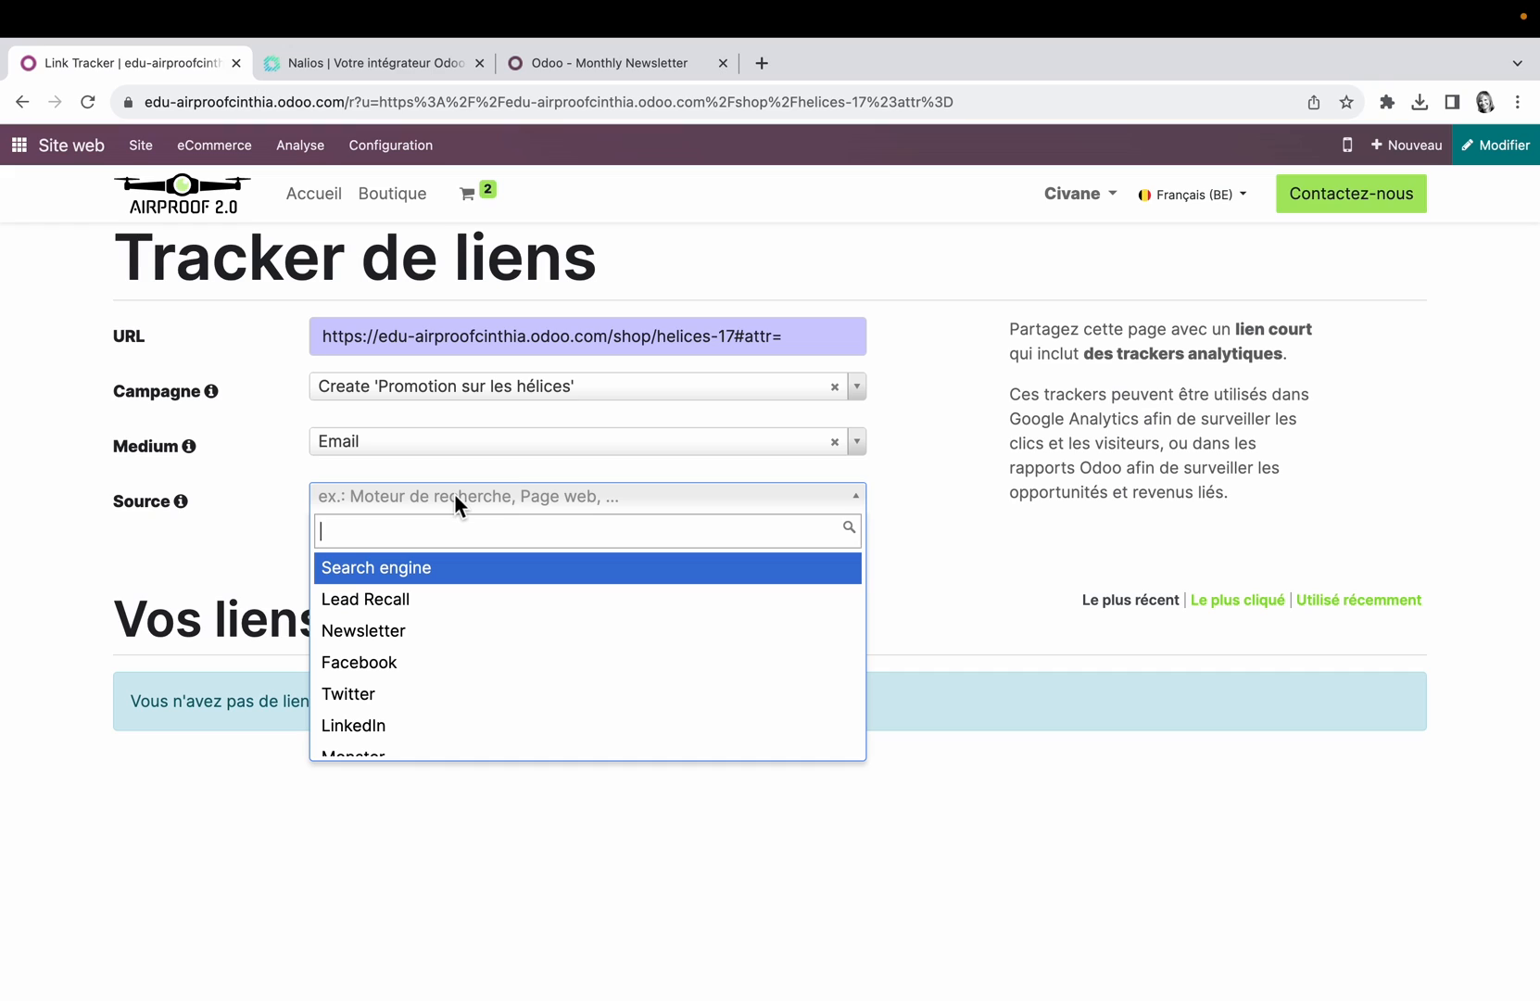
click(382, 639)
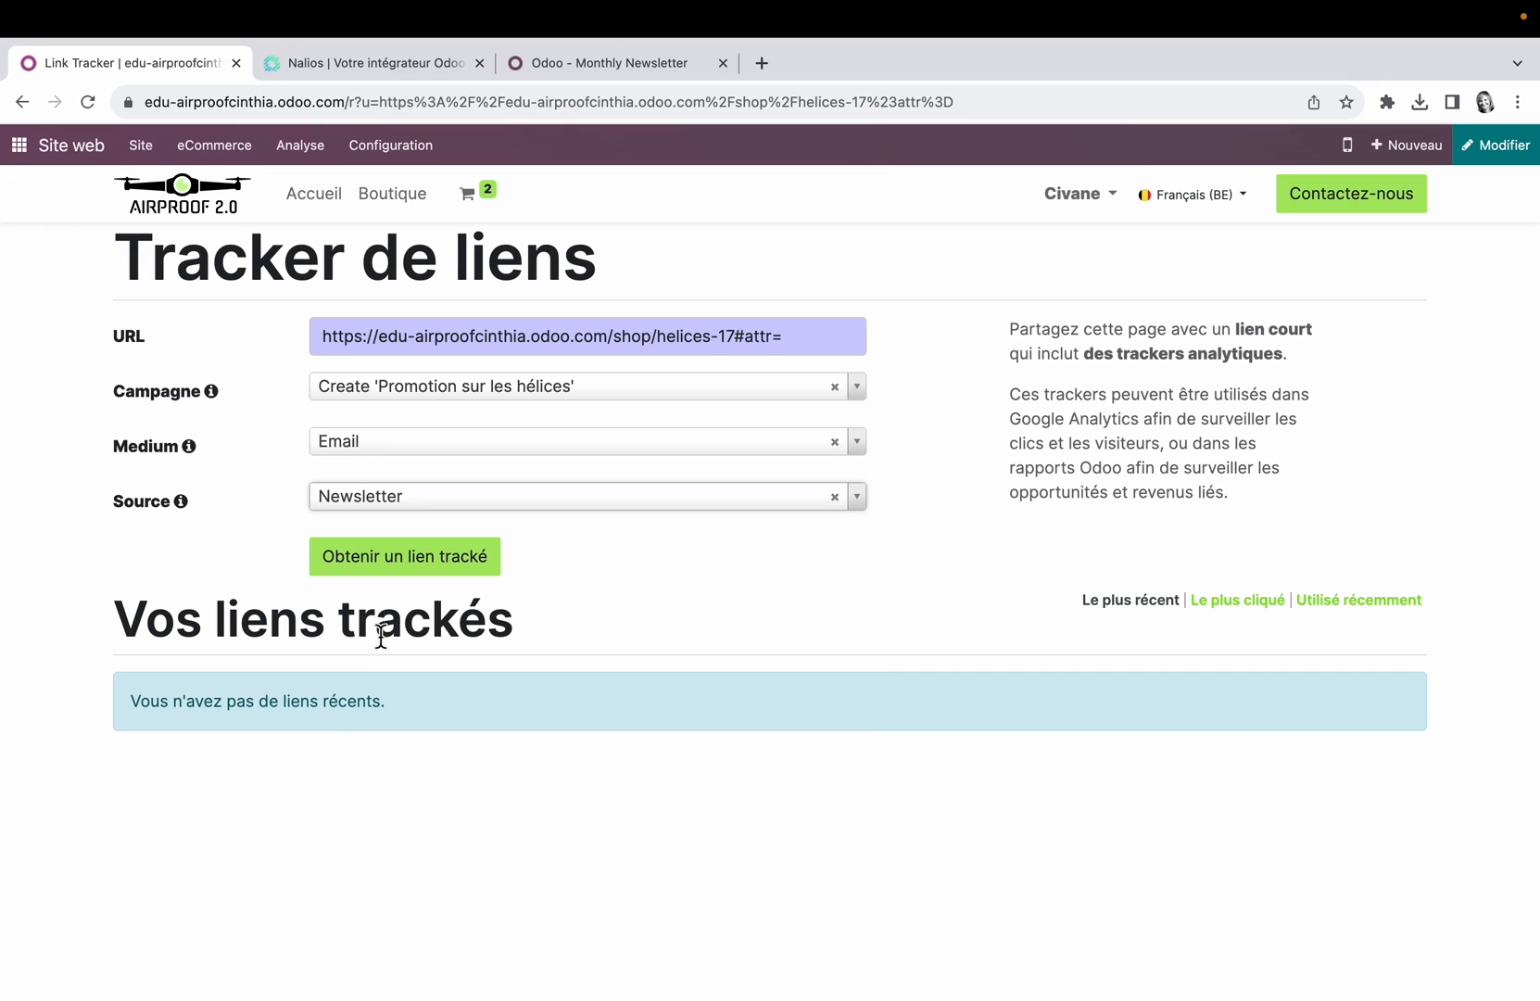
click(435, 572)
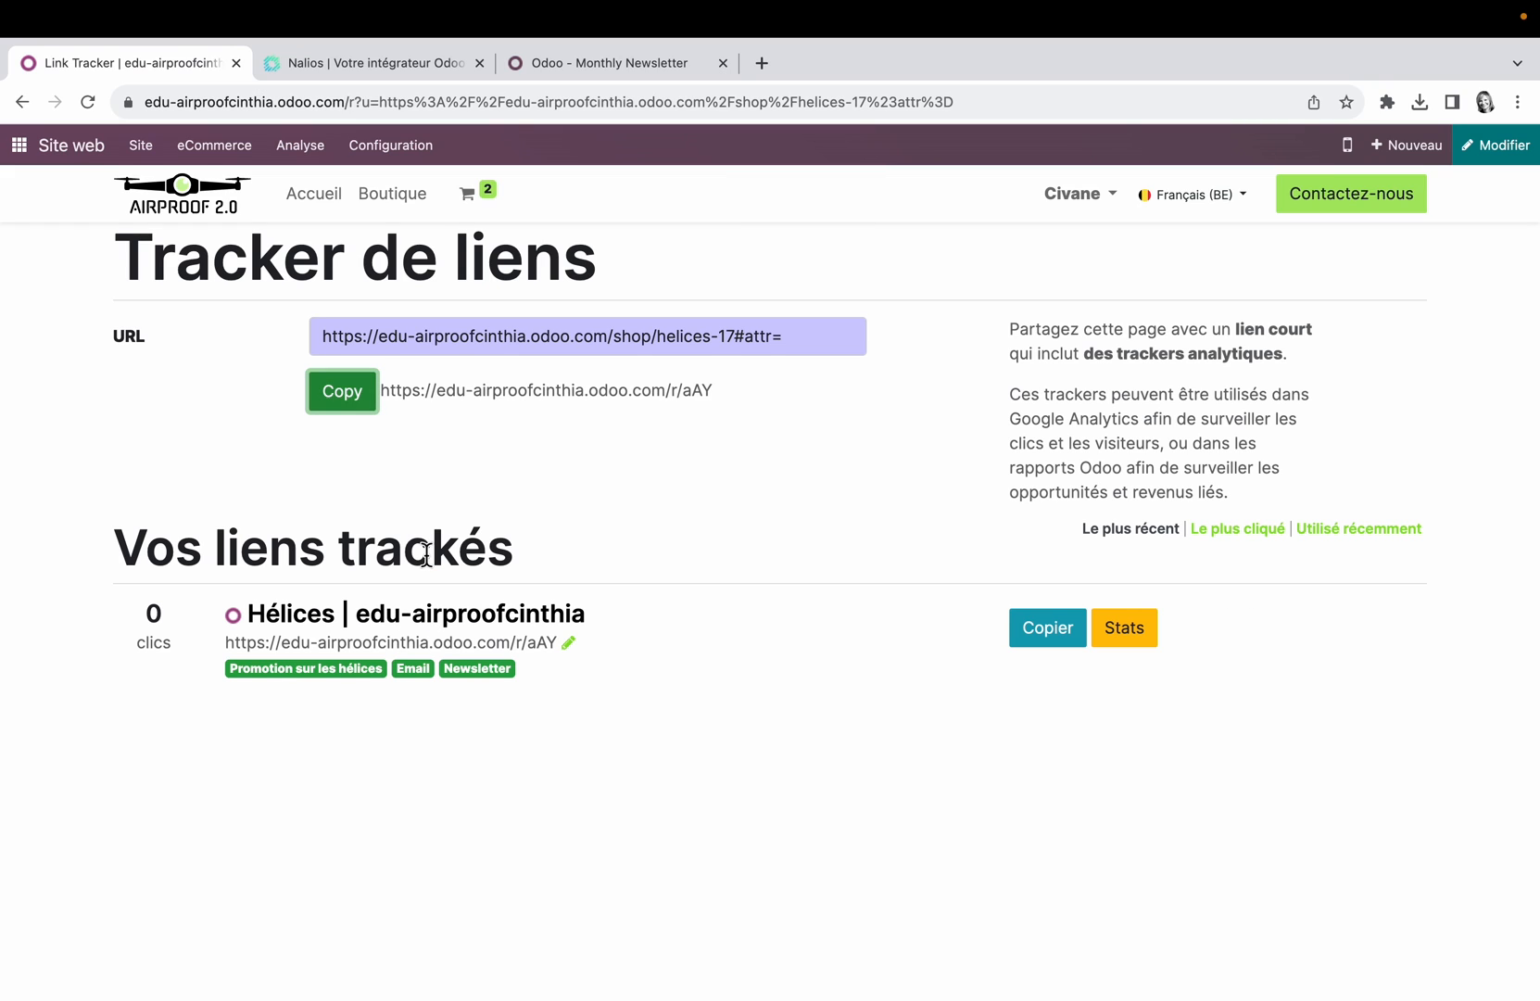
click(342, 391)
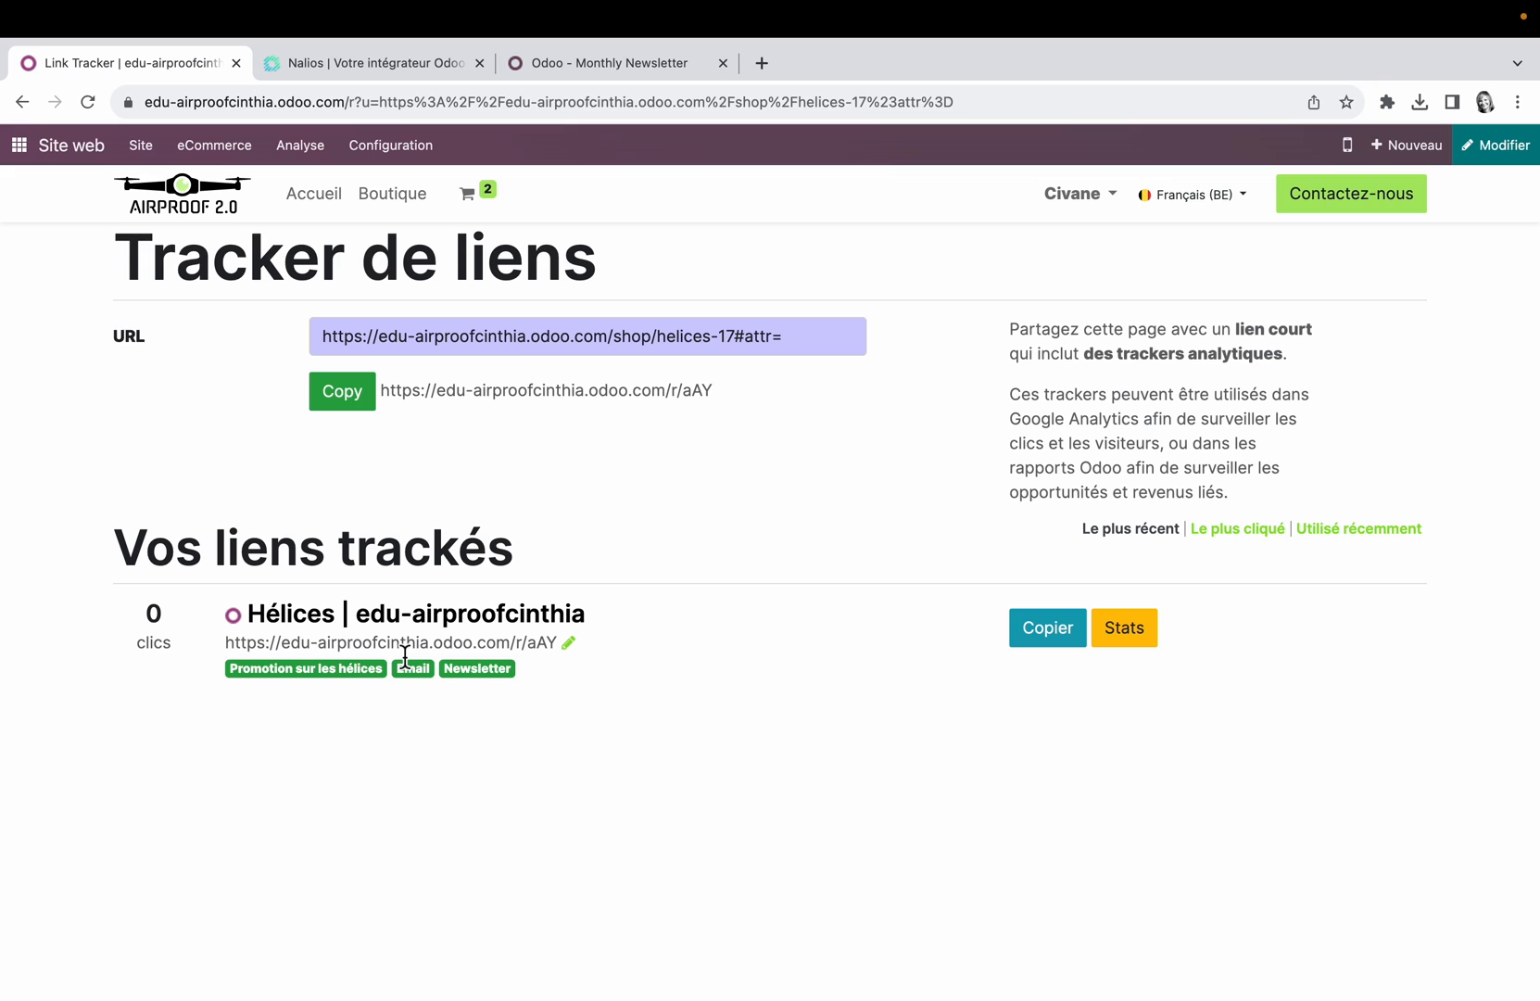
Step: Create a new mailing in Email Marketing with the subject "Promo sur les hélices !"
click(21, 146)
click(838, 370)
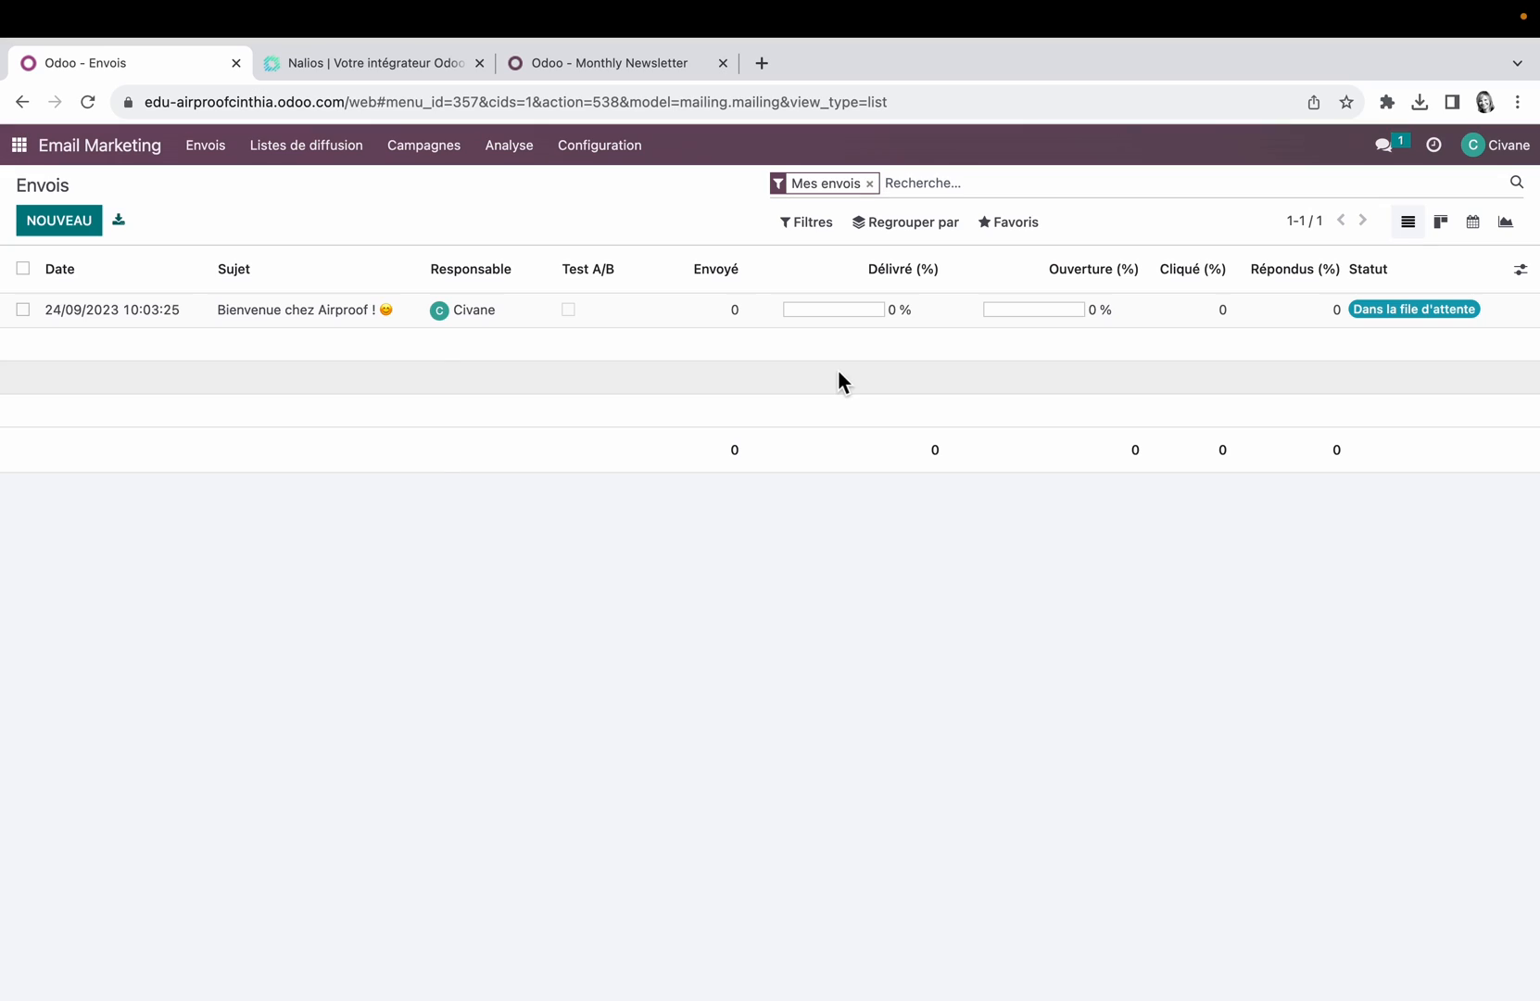
click(59, 221)
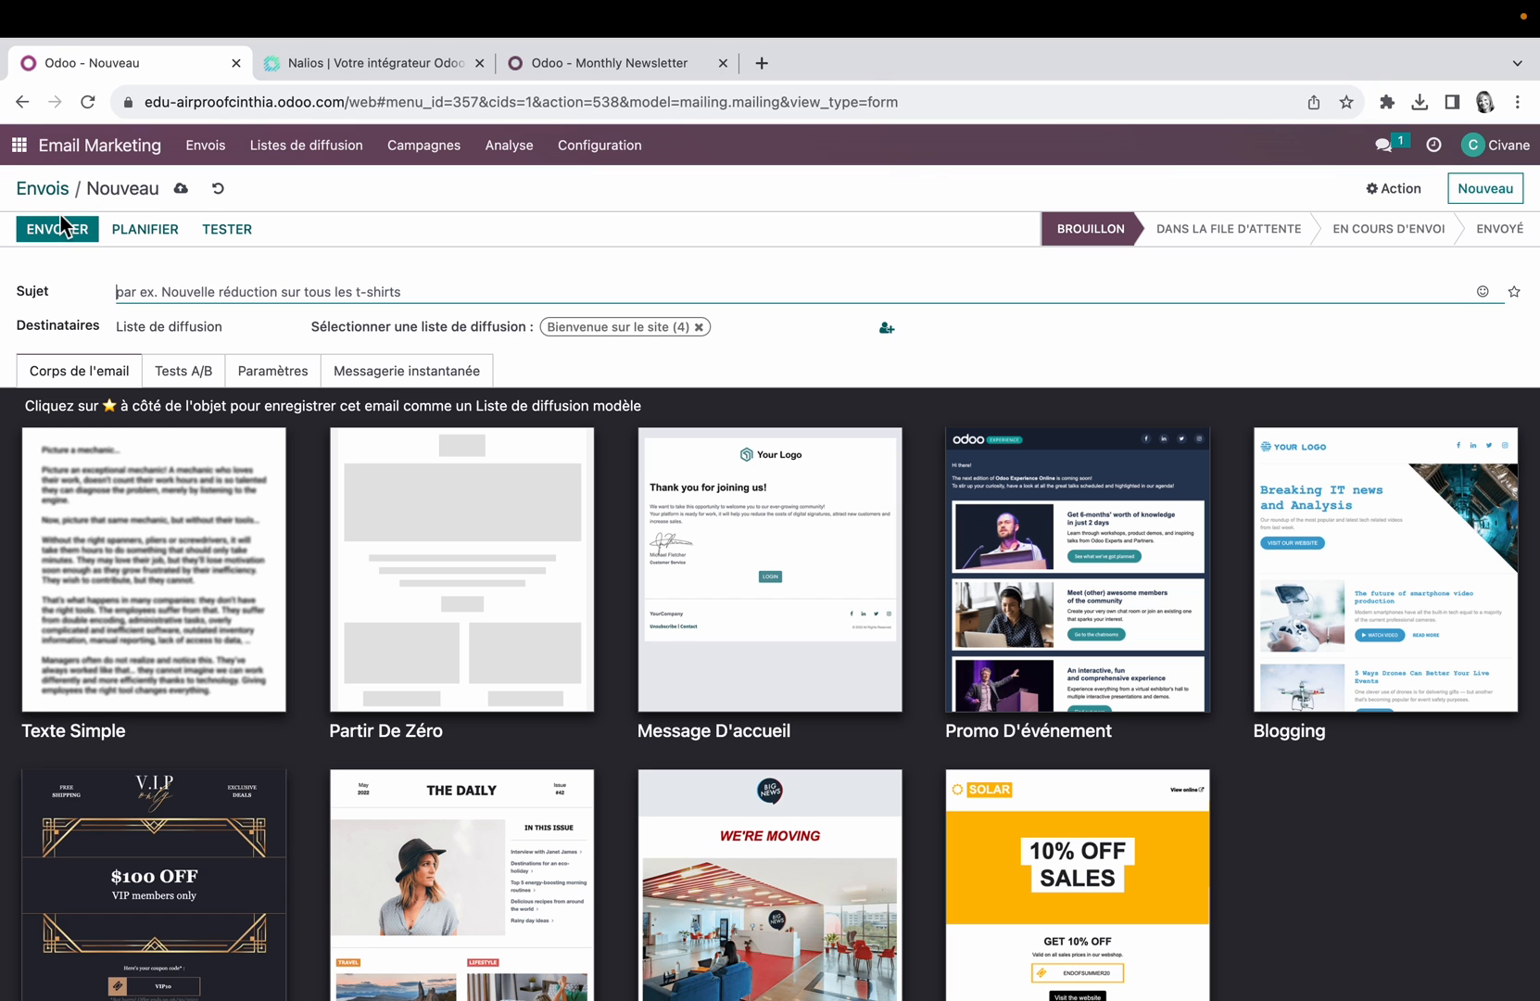
text(Promo sur )
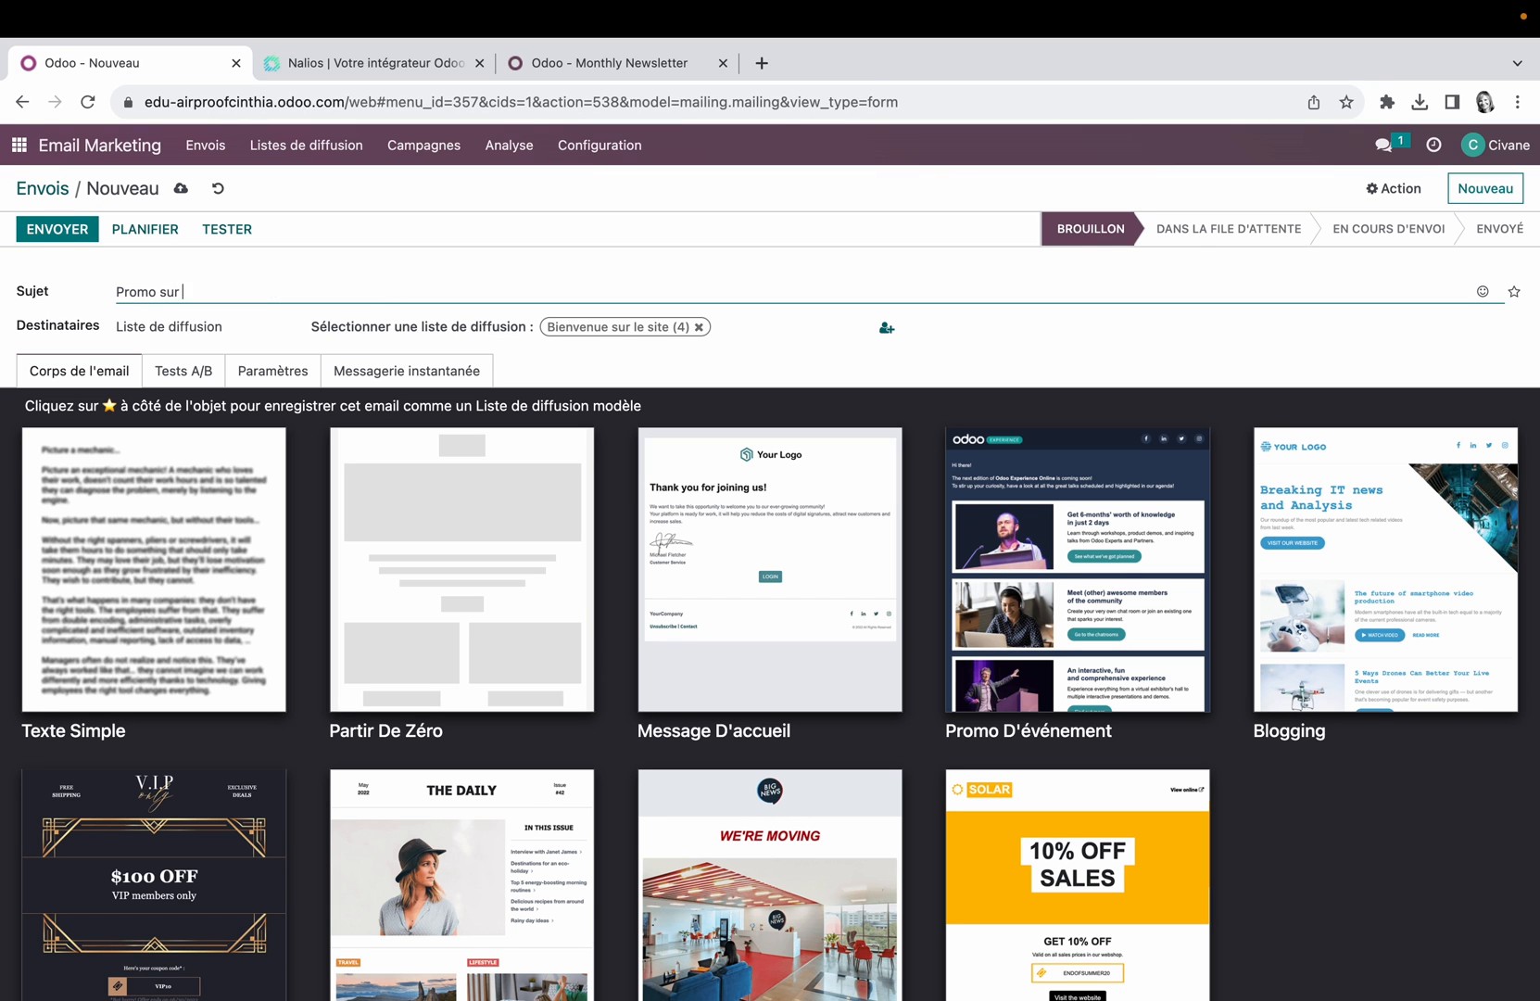
text(les hélices !)
Step: Set the mailing's recipients to Contact and apply the Message D'accueil template to its body
click(239, 328)
click(193, 385)
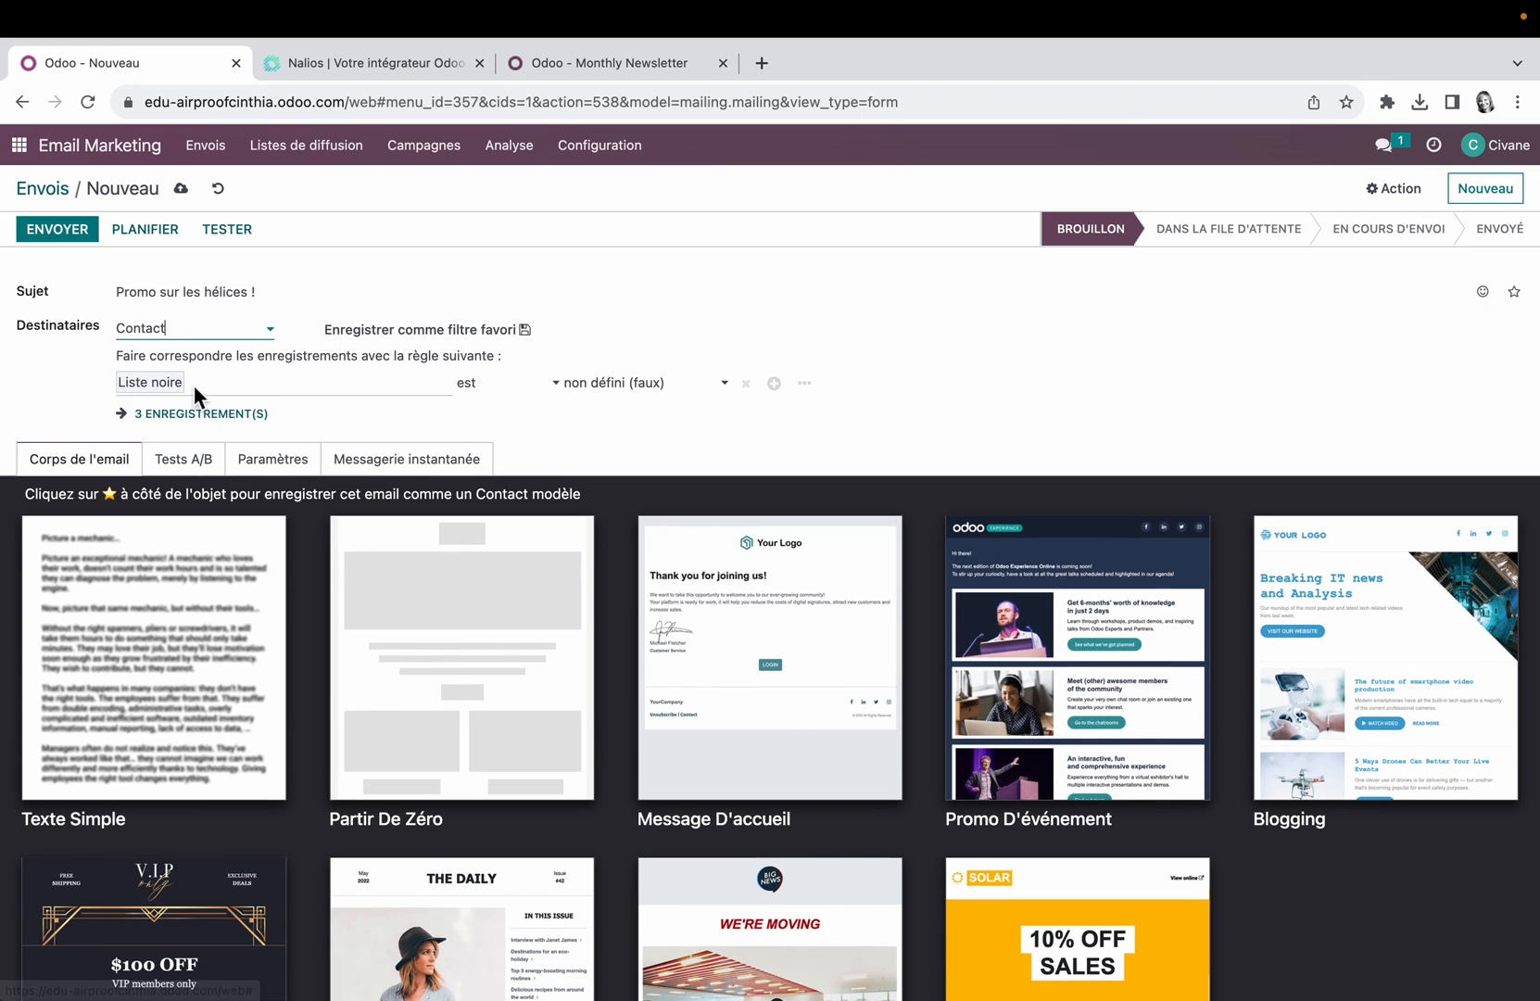
click(780, 616)
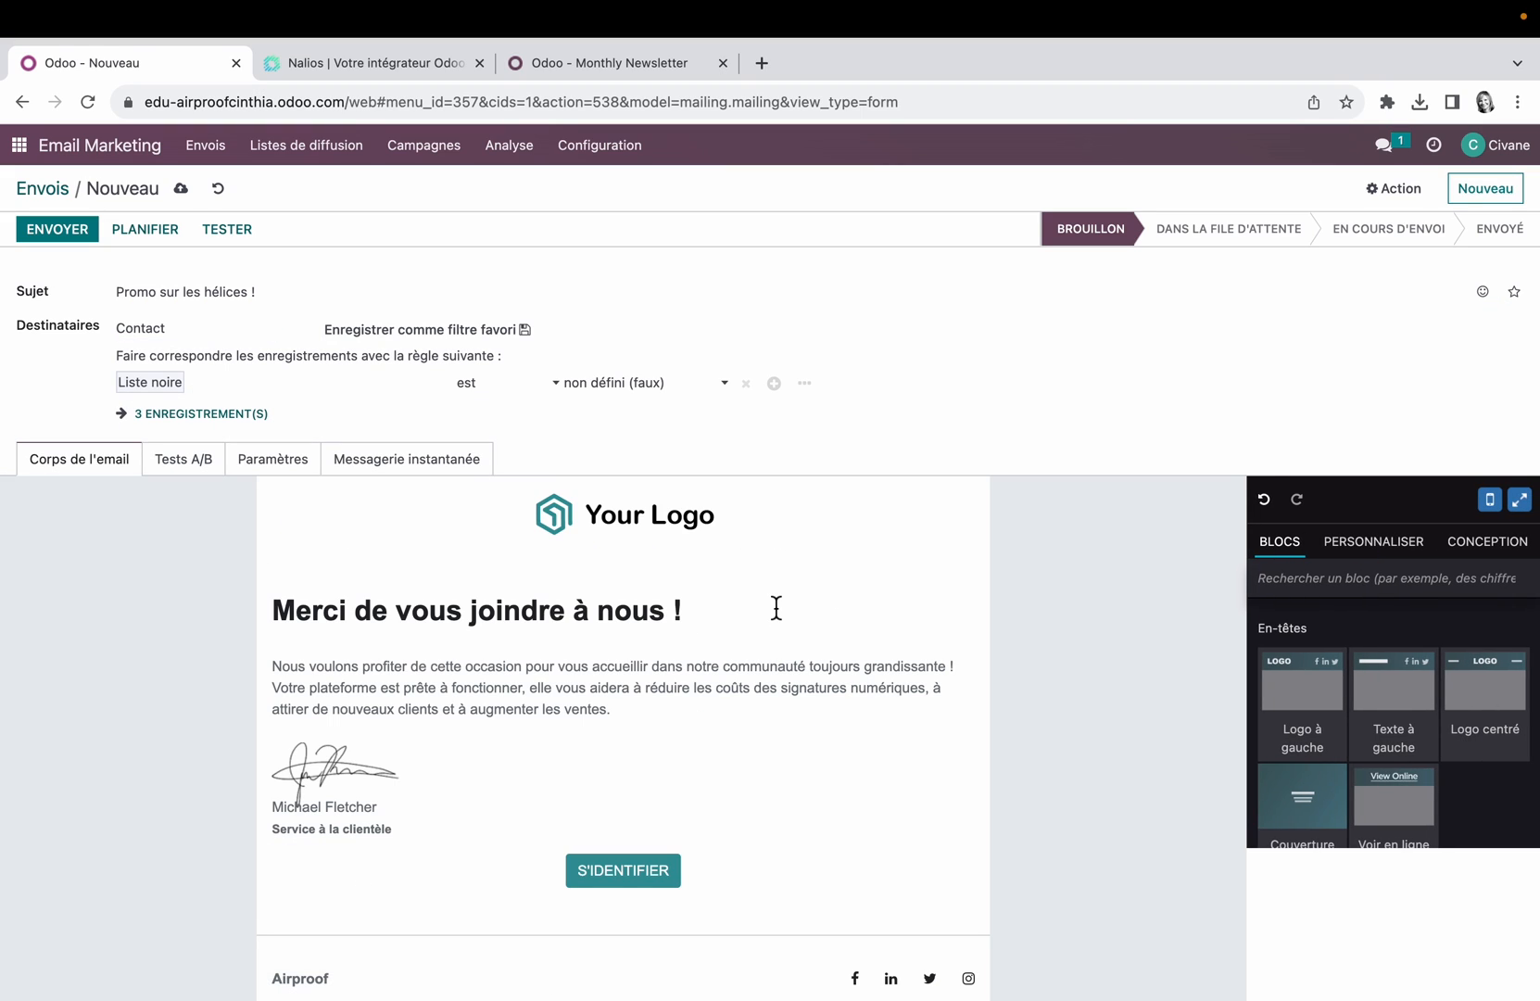
Step: Replace the link of the S'IDENTIFIER button in the mailing body with the copied tracked short link
click(658, 873)
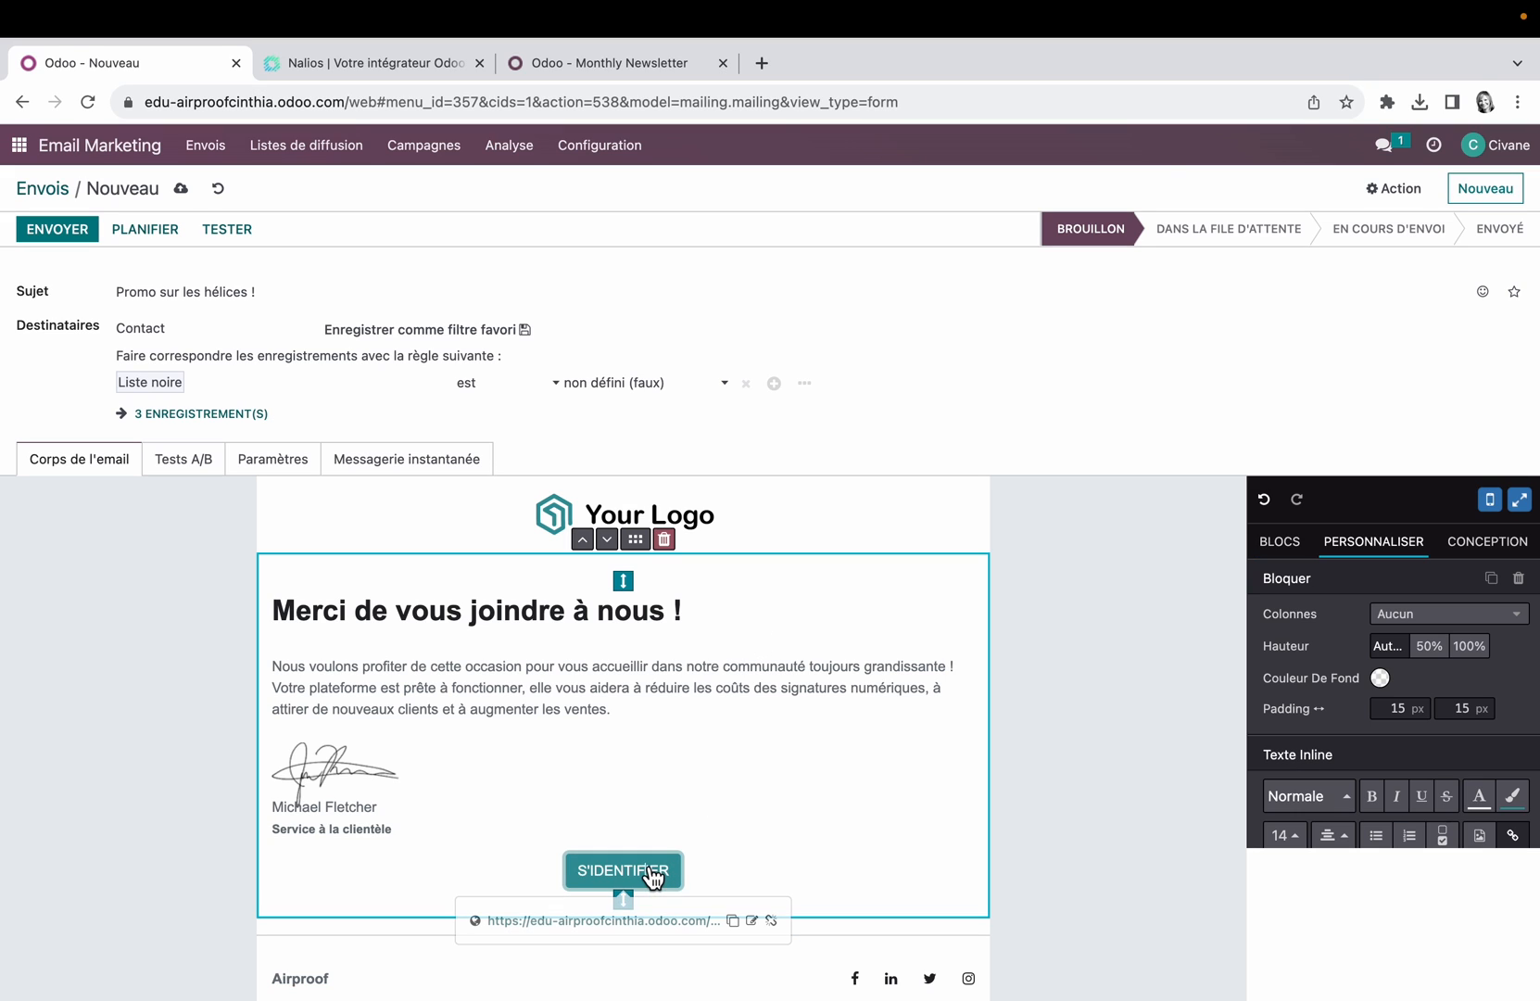
click(753, 921)
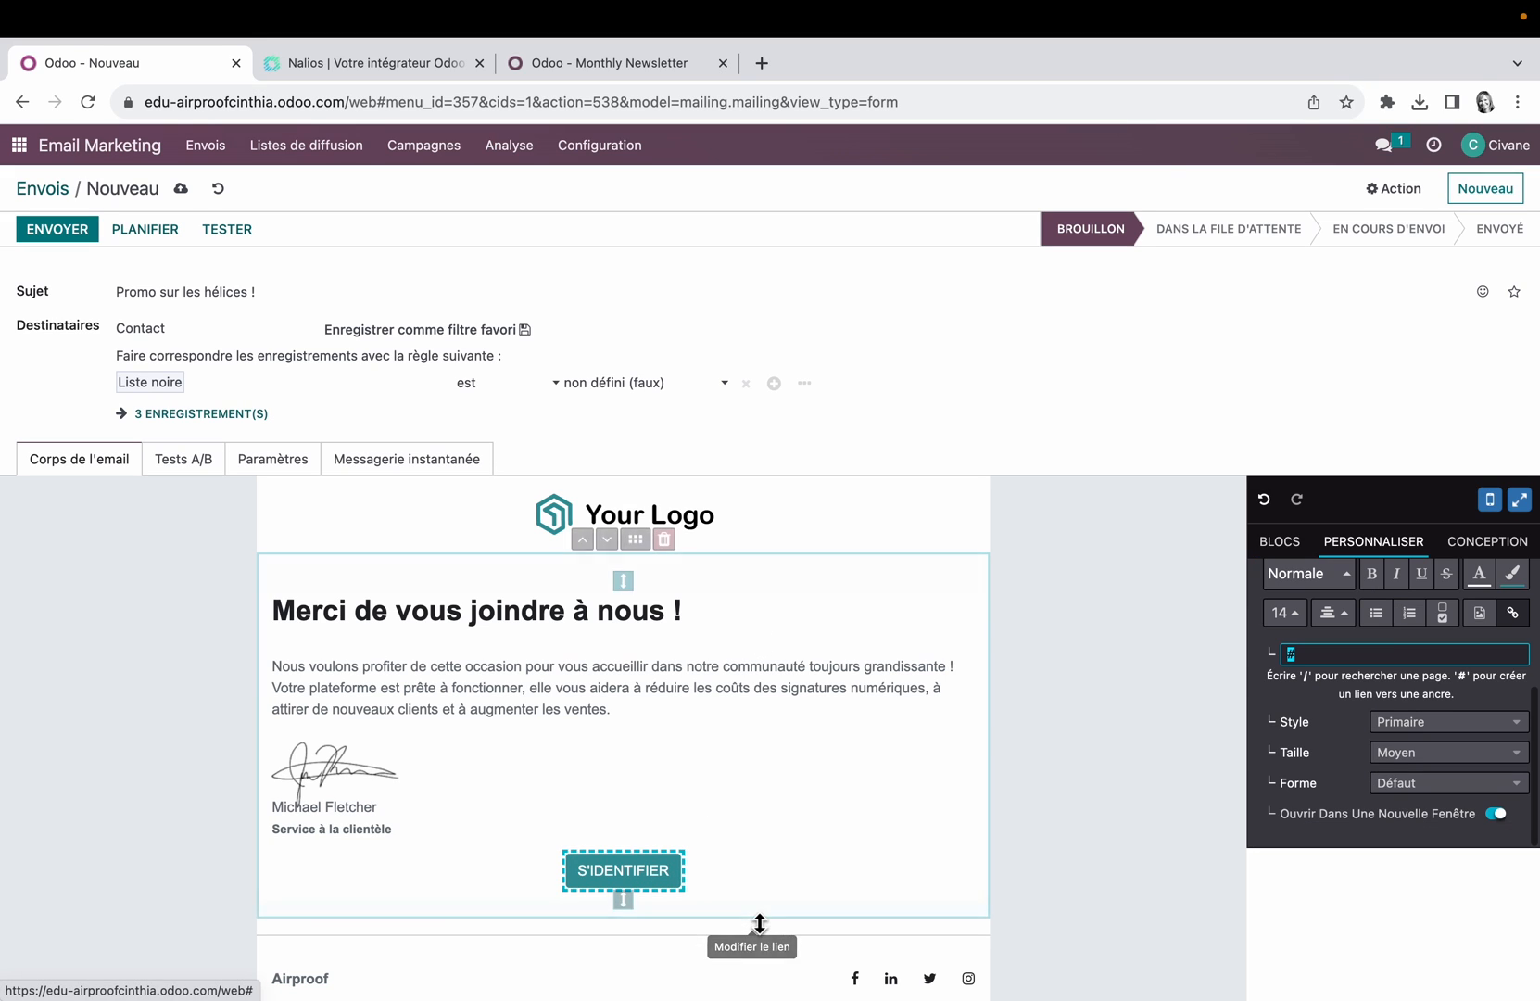
right_click(1324, 654)
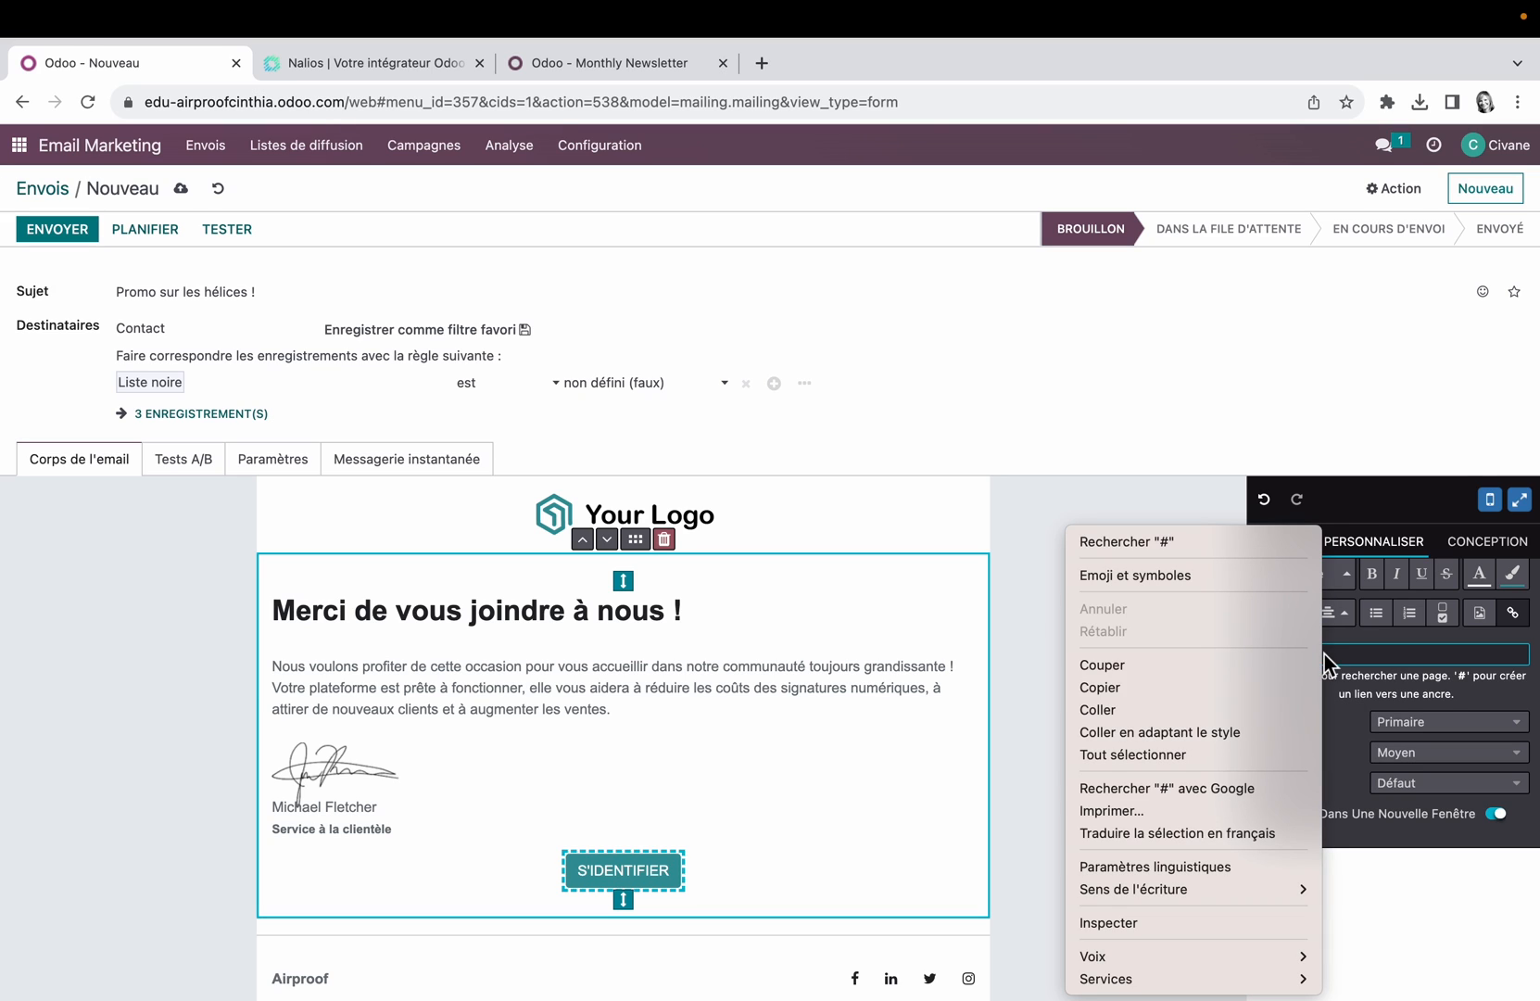
click(1161, 706)
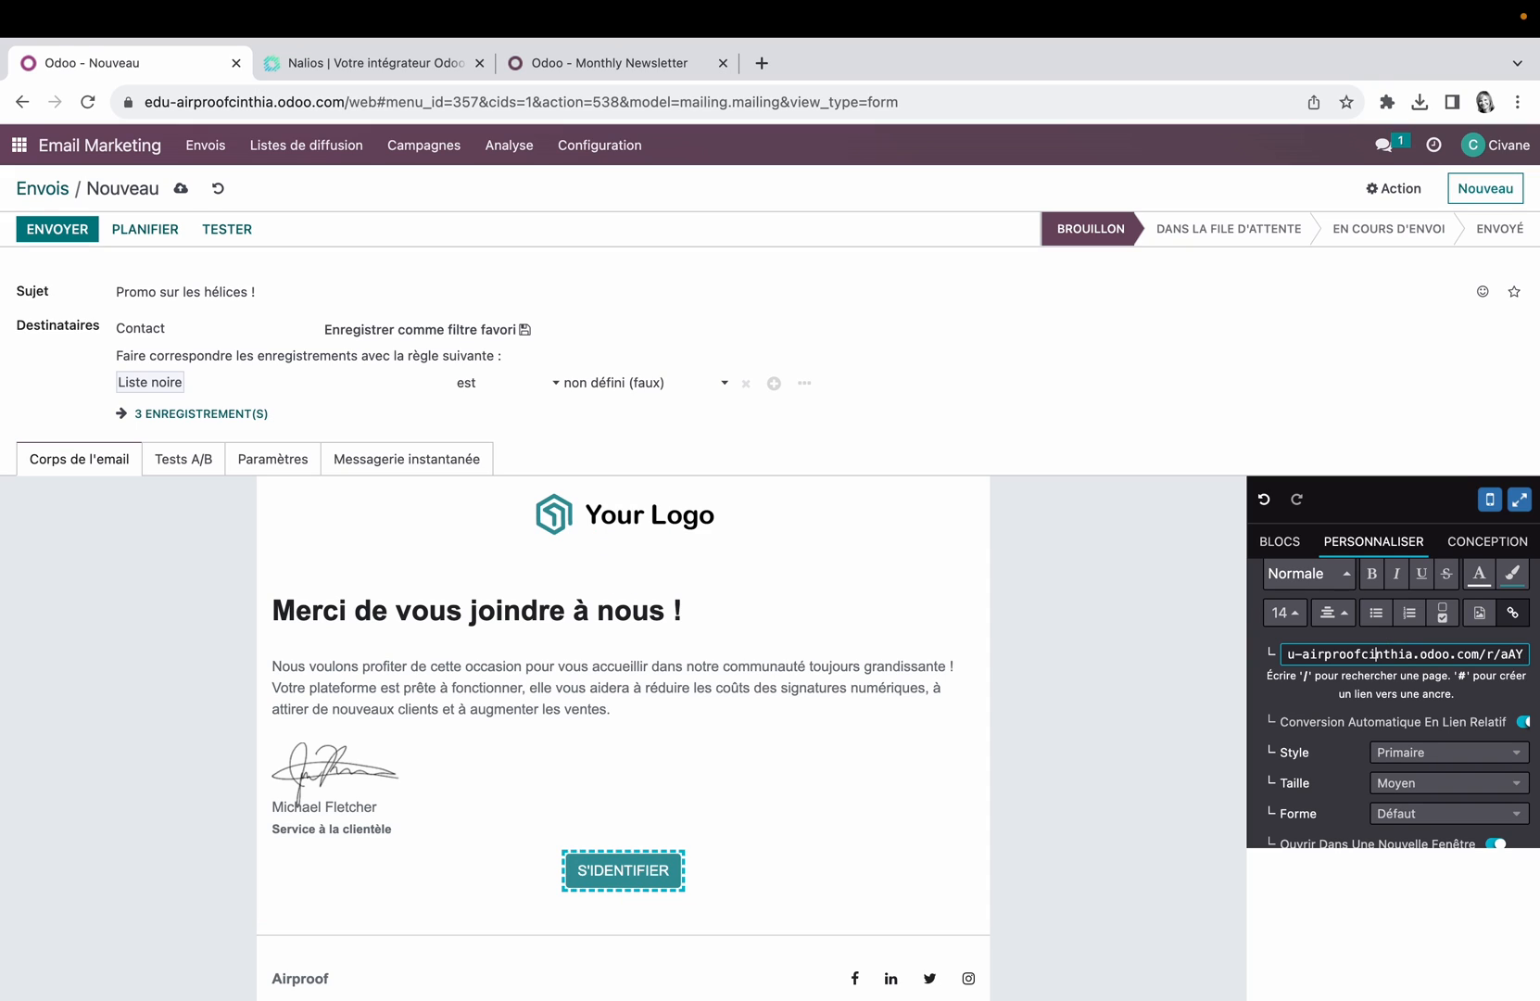
key(Left)
key(Left)
key(Left)
key(Left)
key(Left)
key(Left)
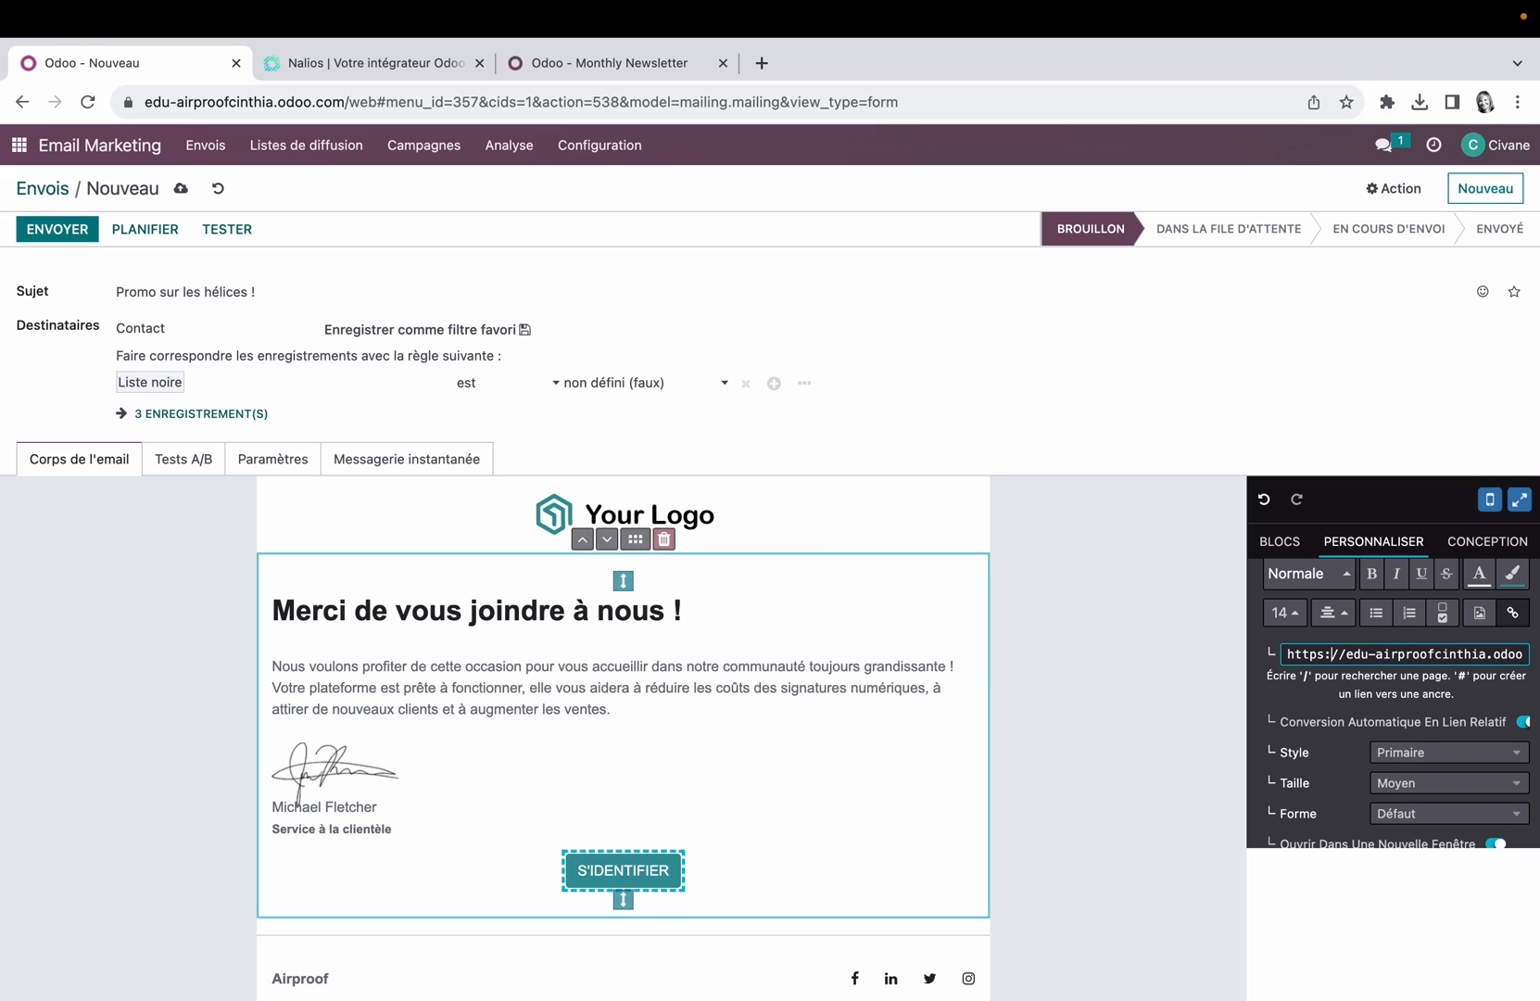
scroll(1122, 823, down, 1)
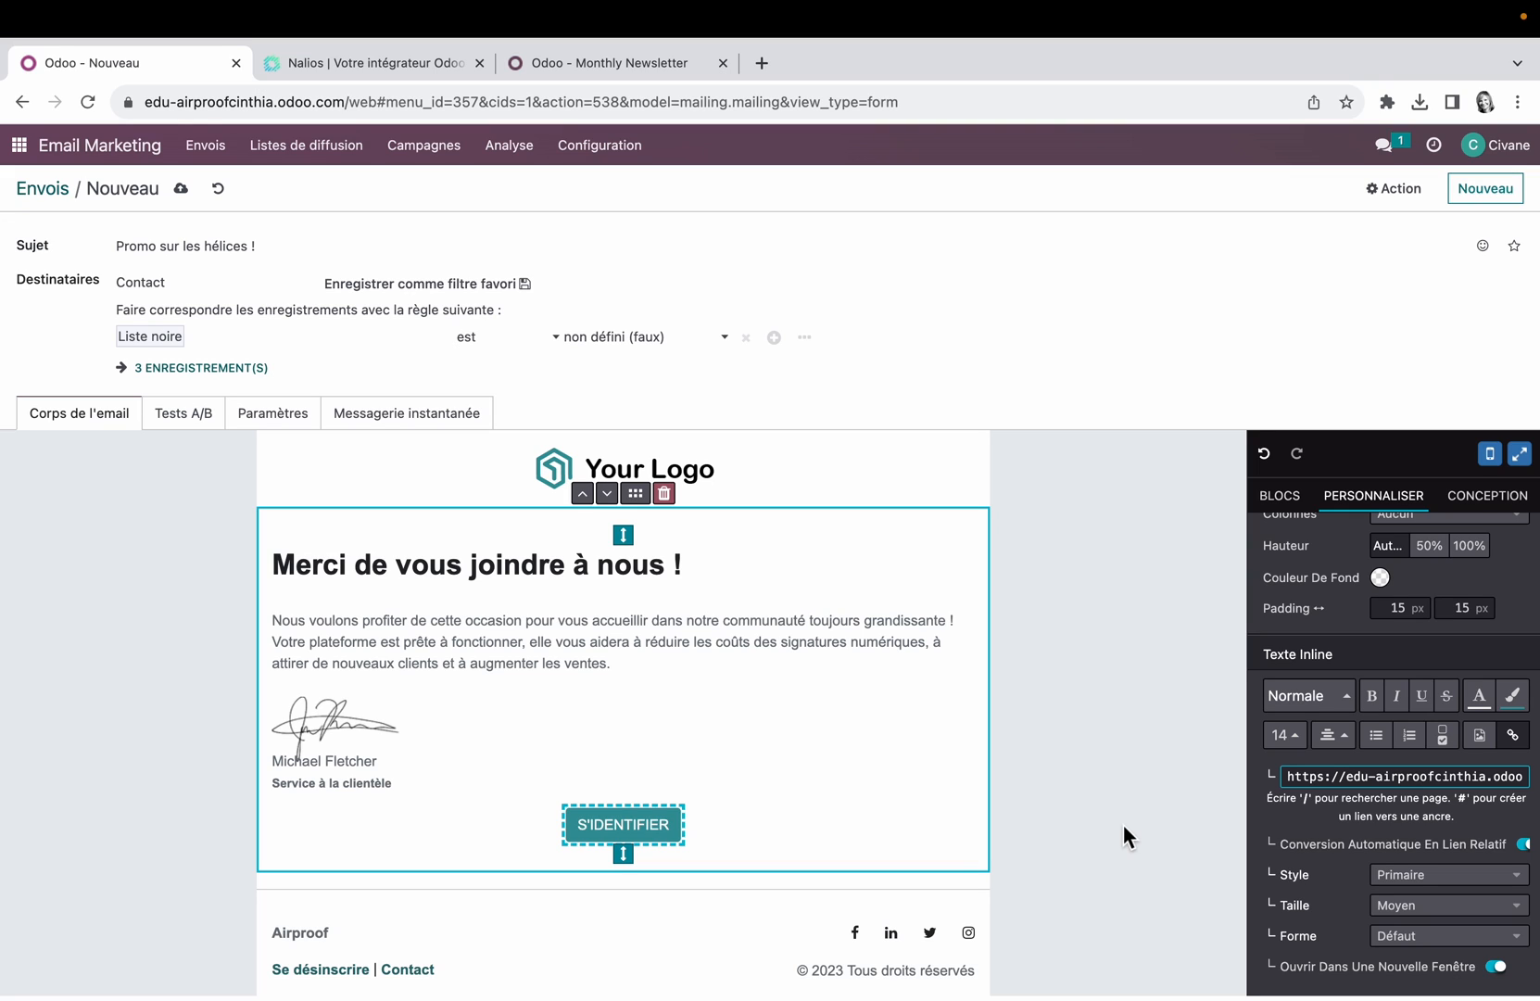
Step: Examine the Hélices record in Email Marketing's link tracker, visit its target page and return to the record
click(603, 145)
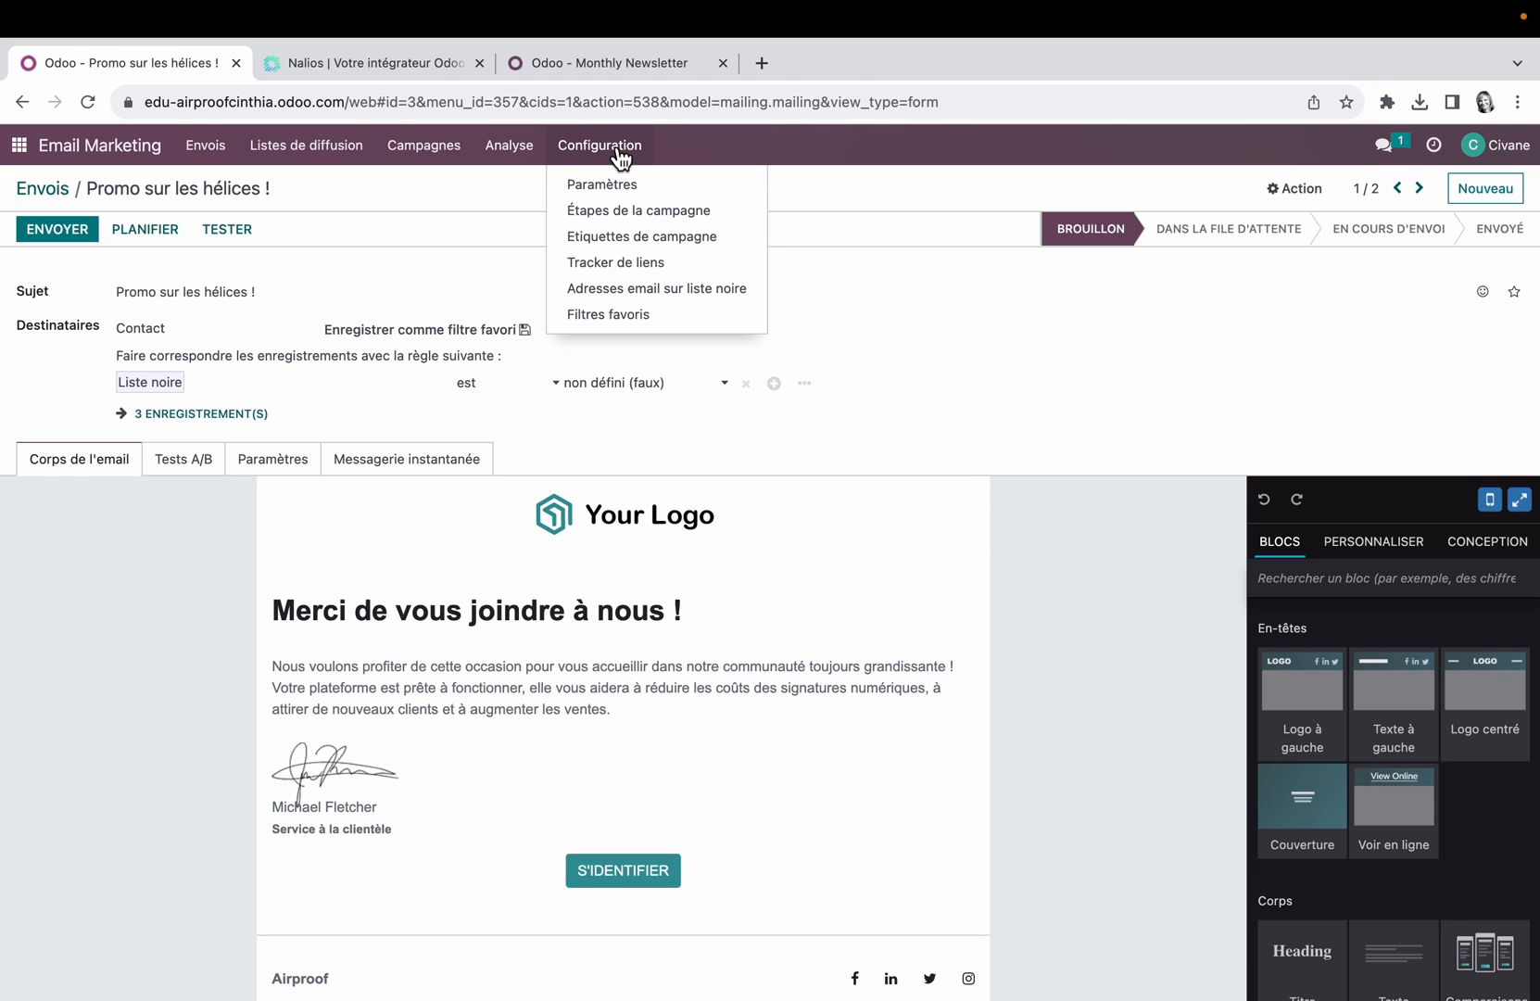
click(644, 263)
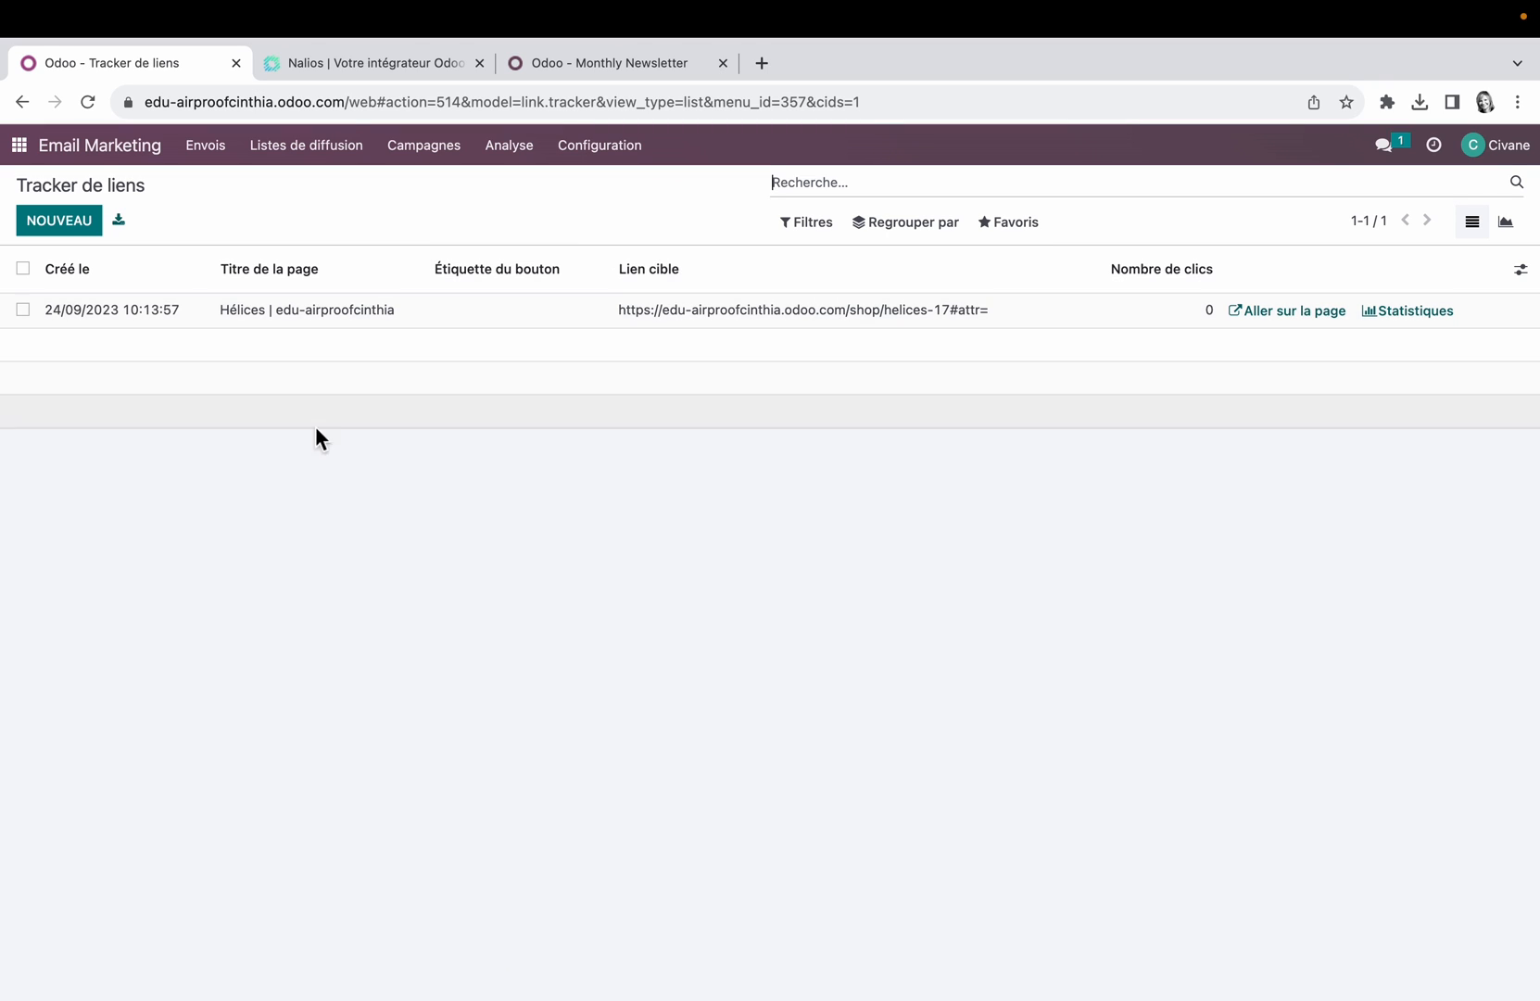
click(352, 315)
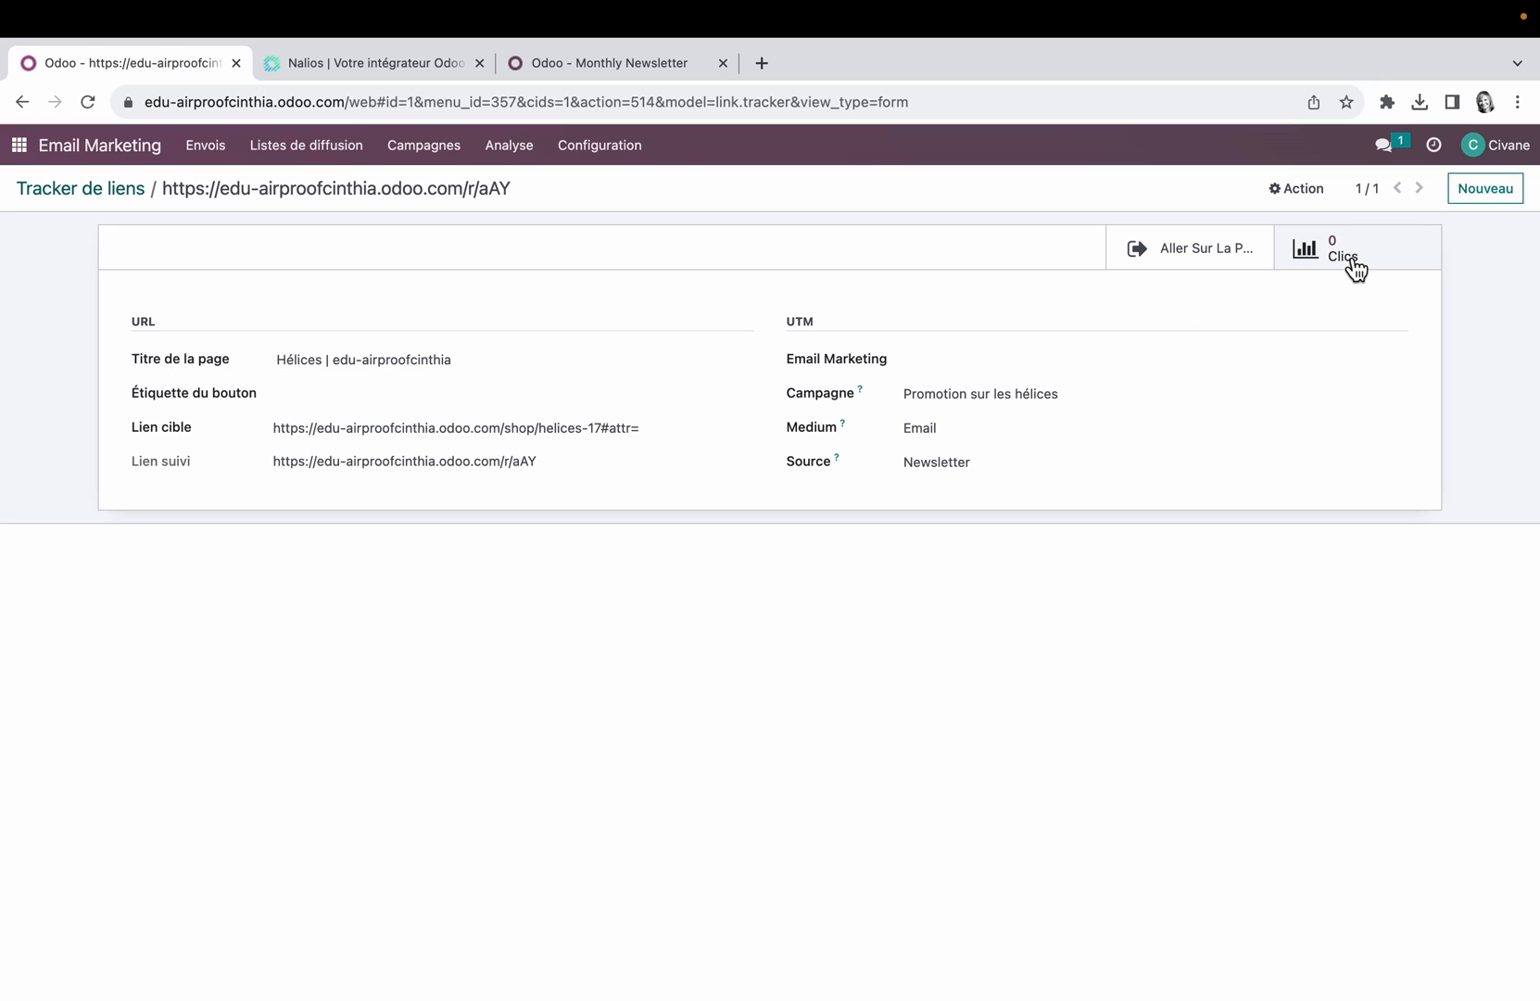
click(1206, 248)
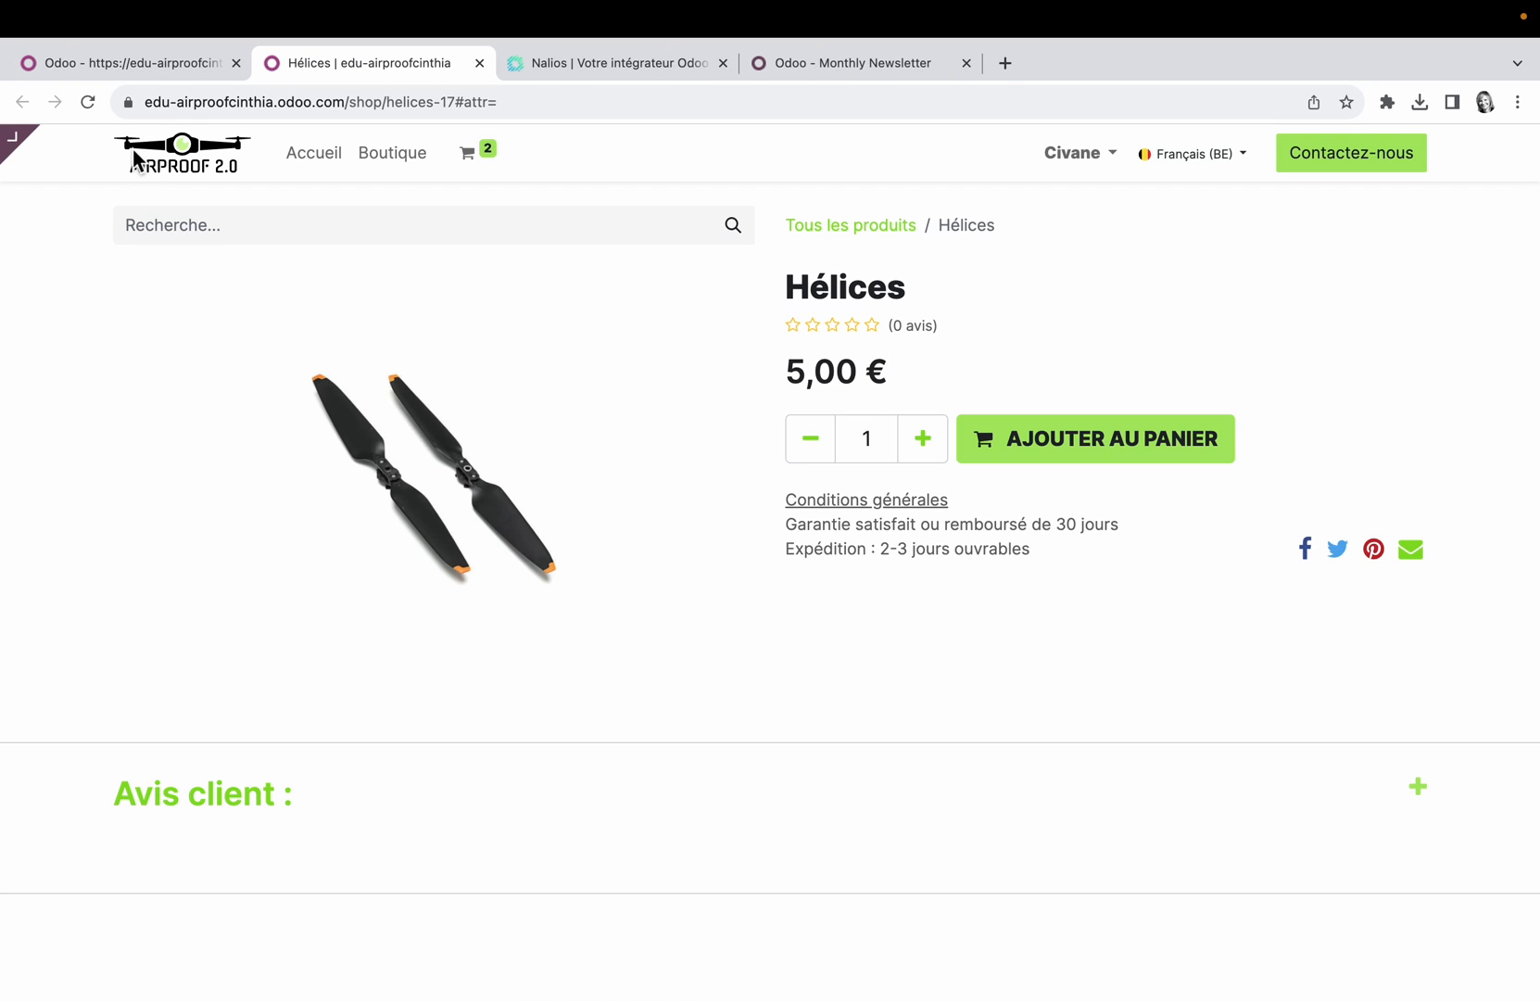
click(177, 62)
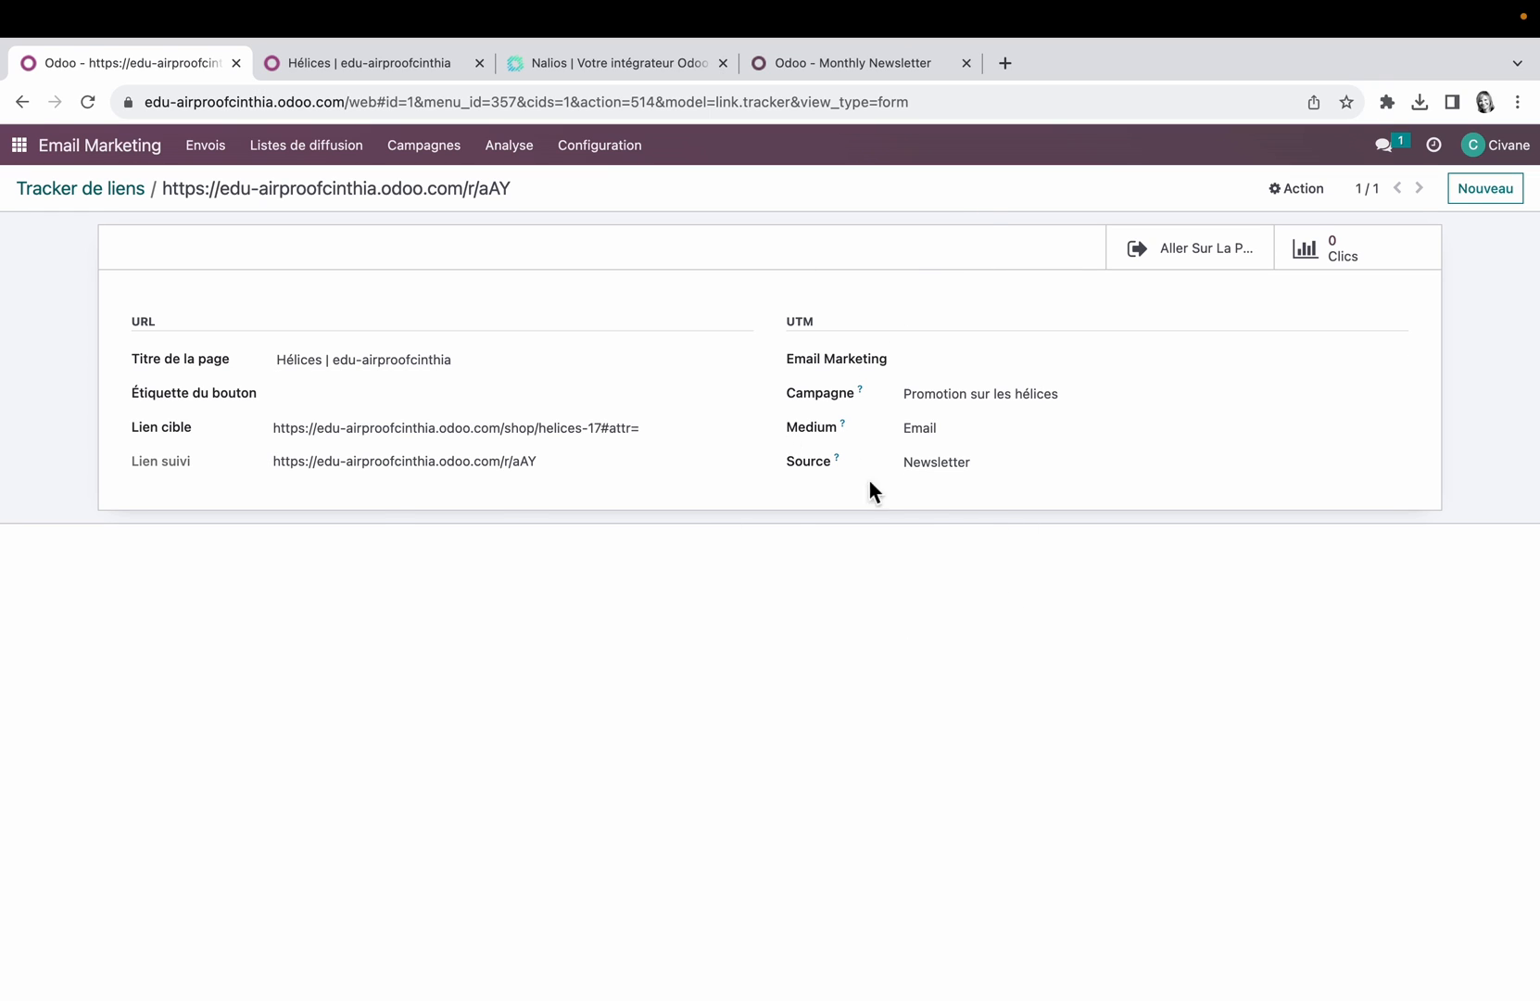
Step: View the statistics of the tracked Hélices link from the website's link tracker page
click(19, 146)
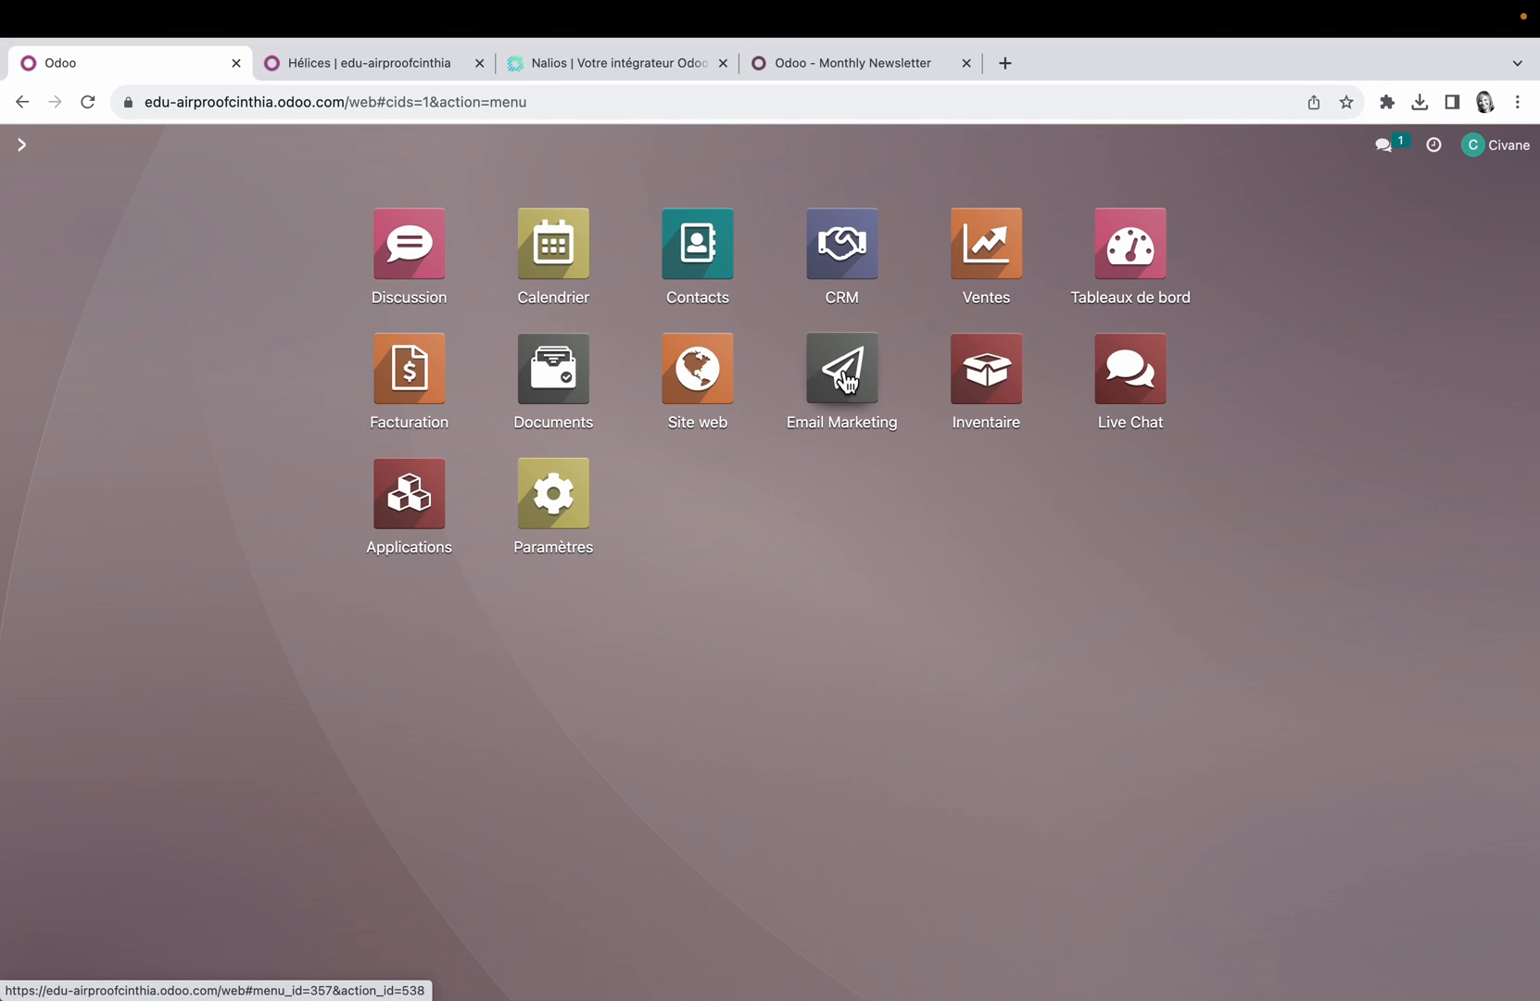
click(734, 391)
click(143, 146)
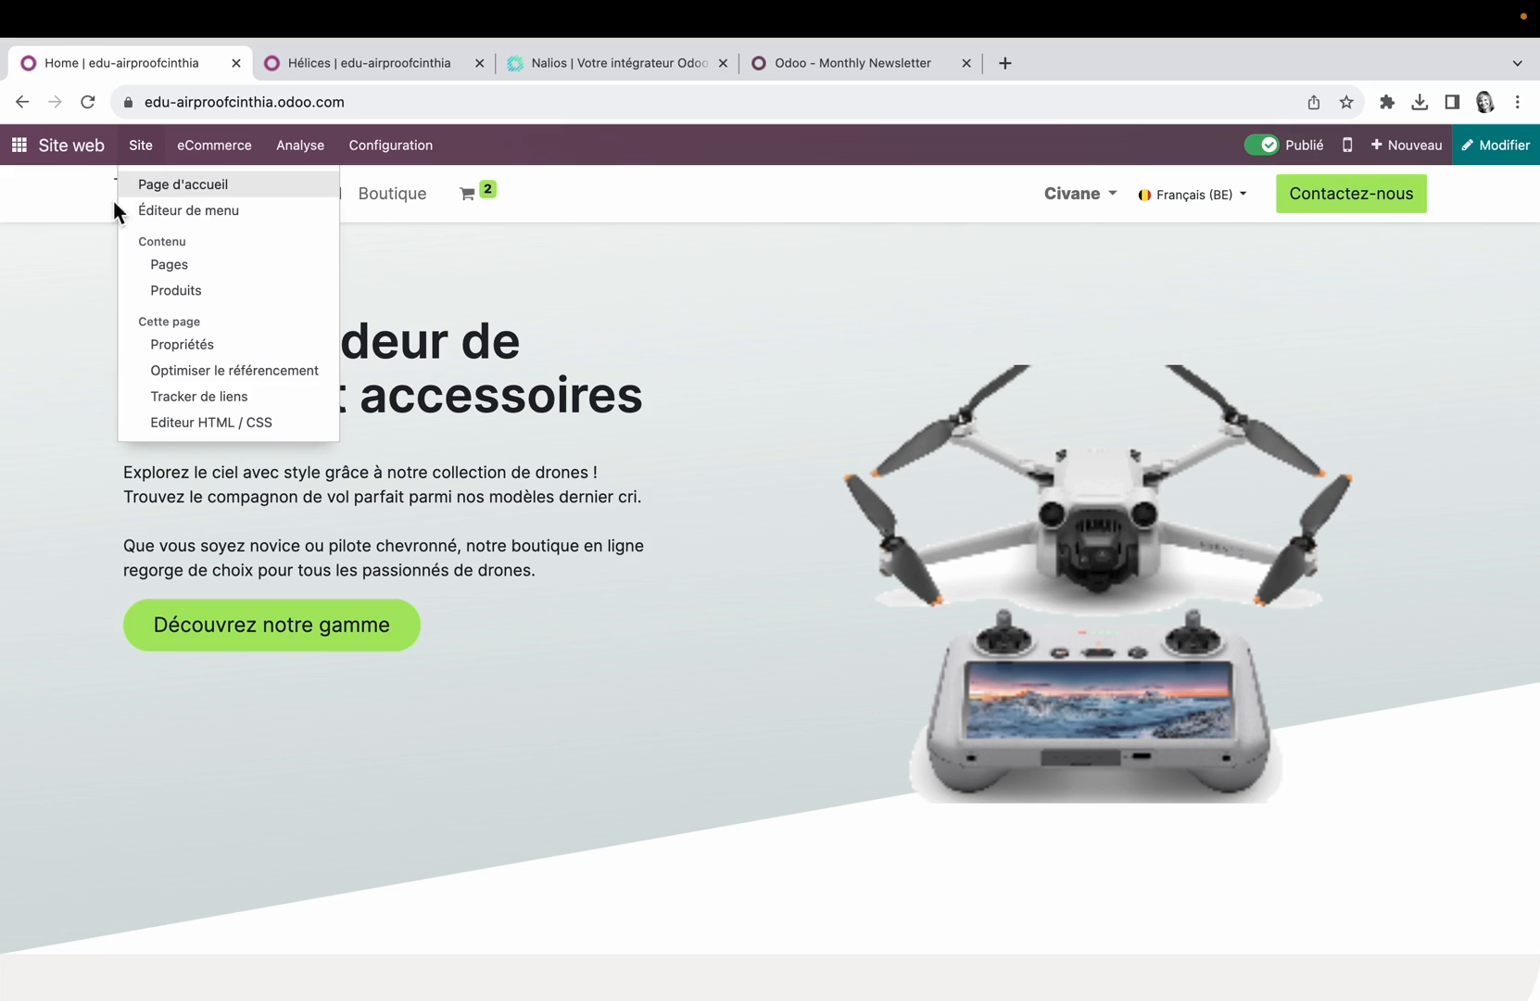
click(258, 396)
click(1124, 699)
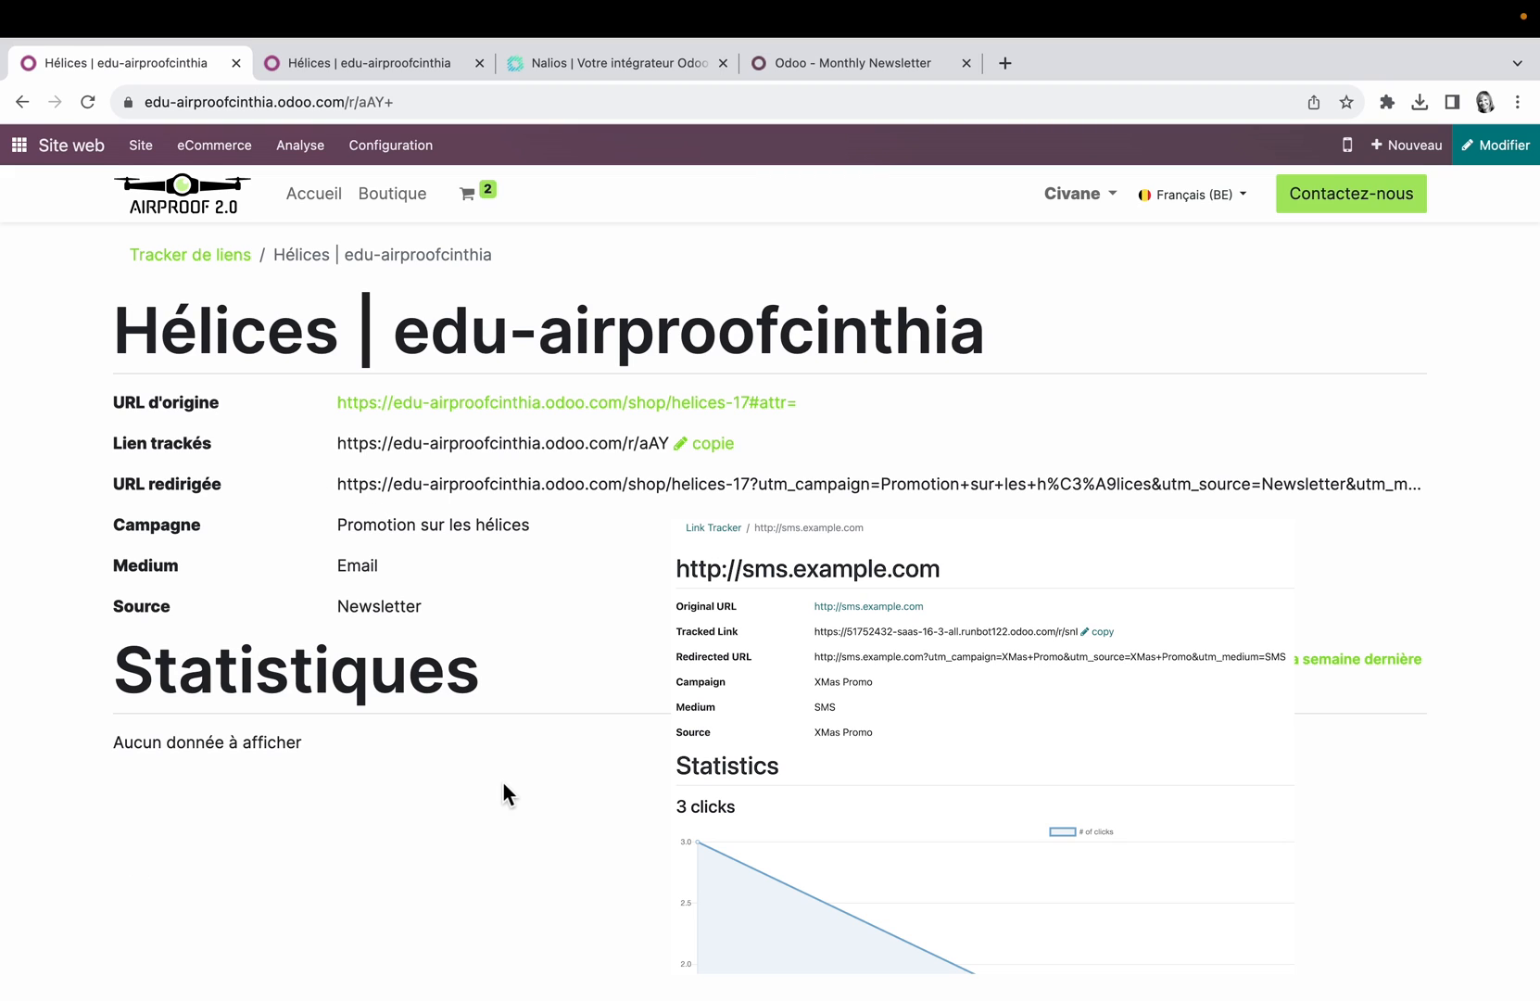
Step: Search the Applications catalogue for modules matching "mar"
click(20, 145)
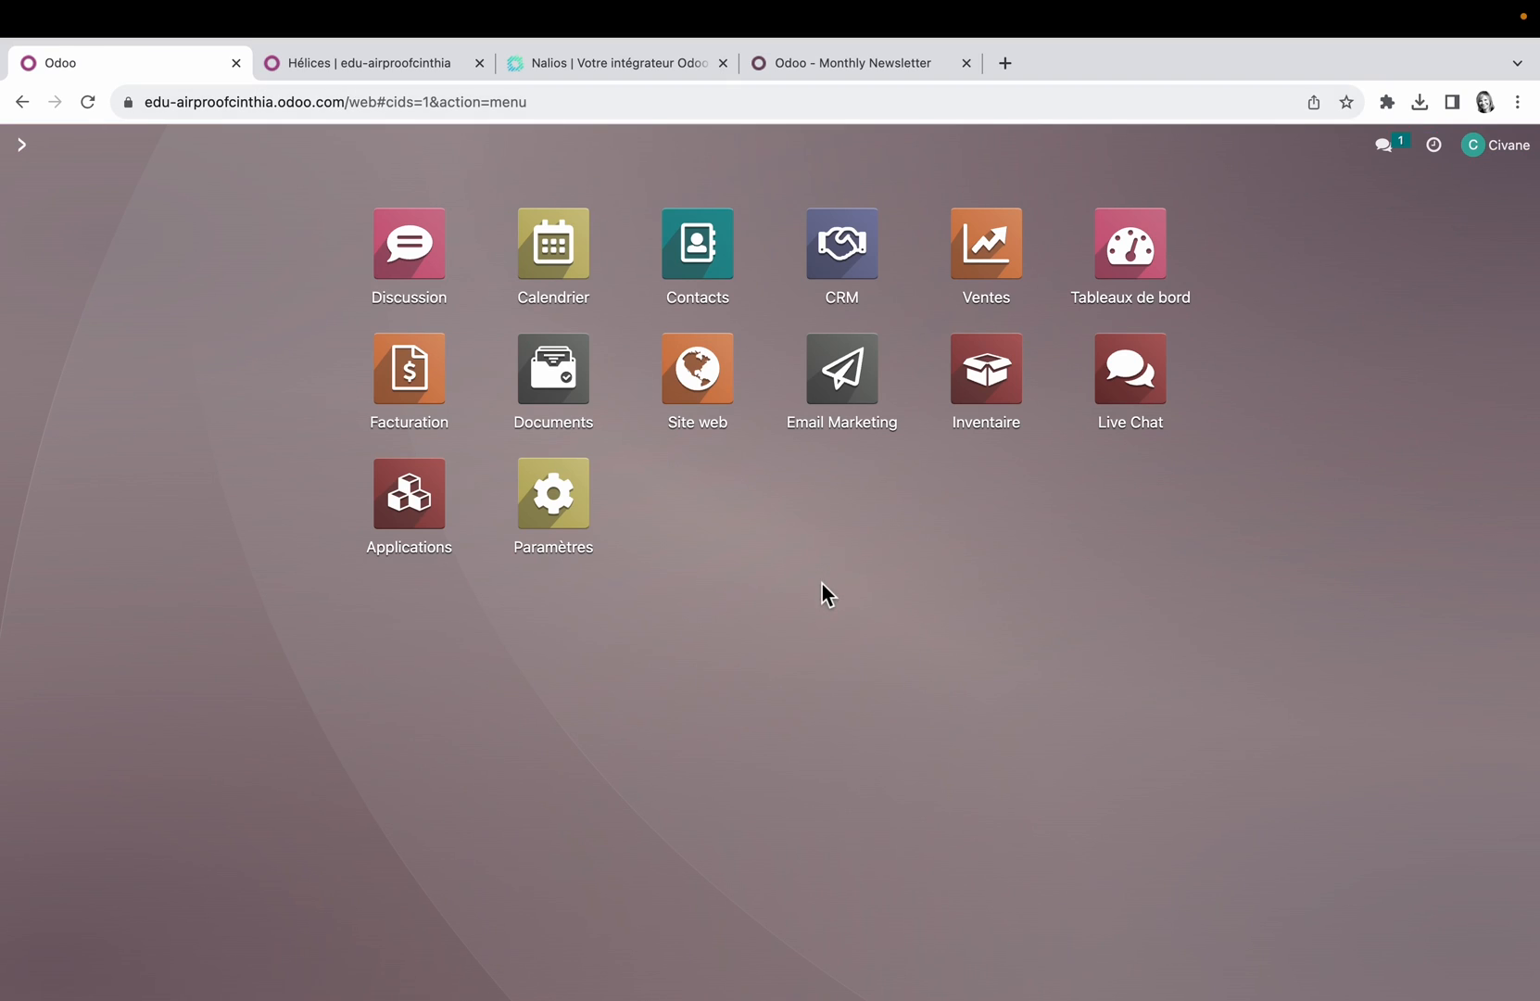
click(428, 516)
text(mar)
key(Return)
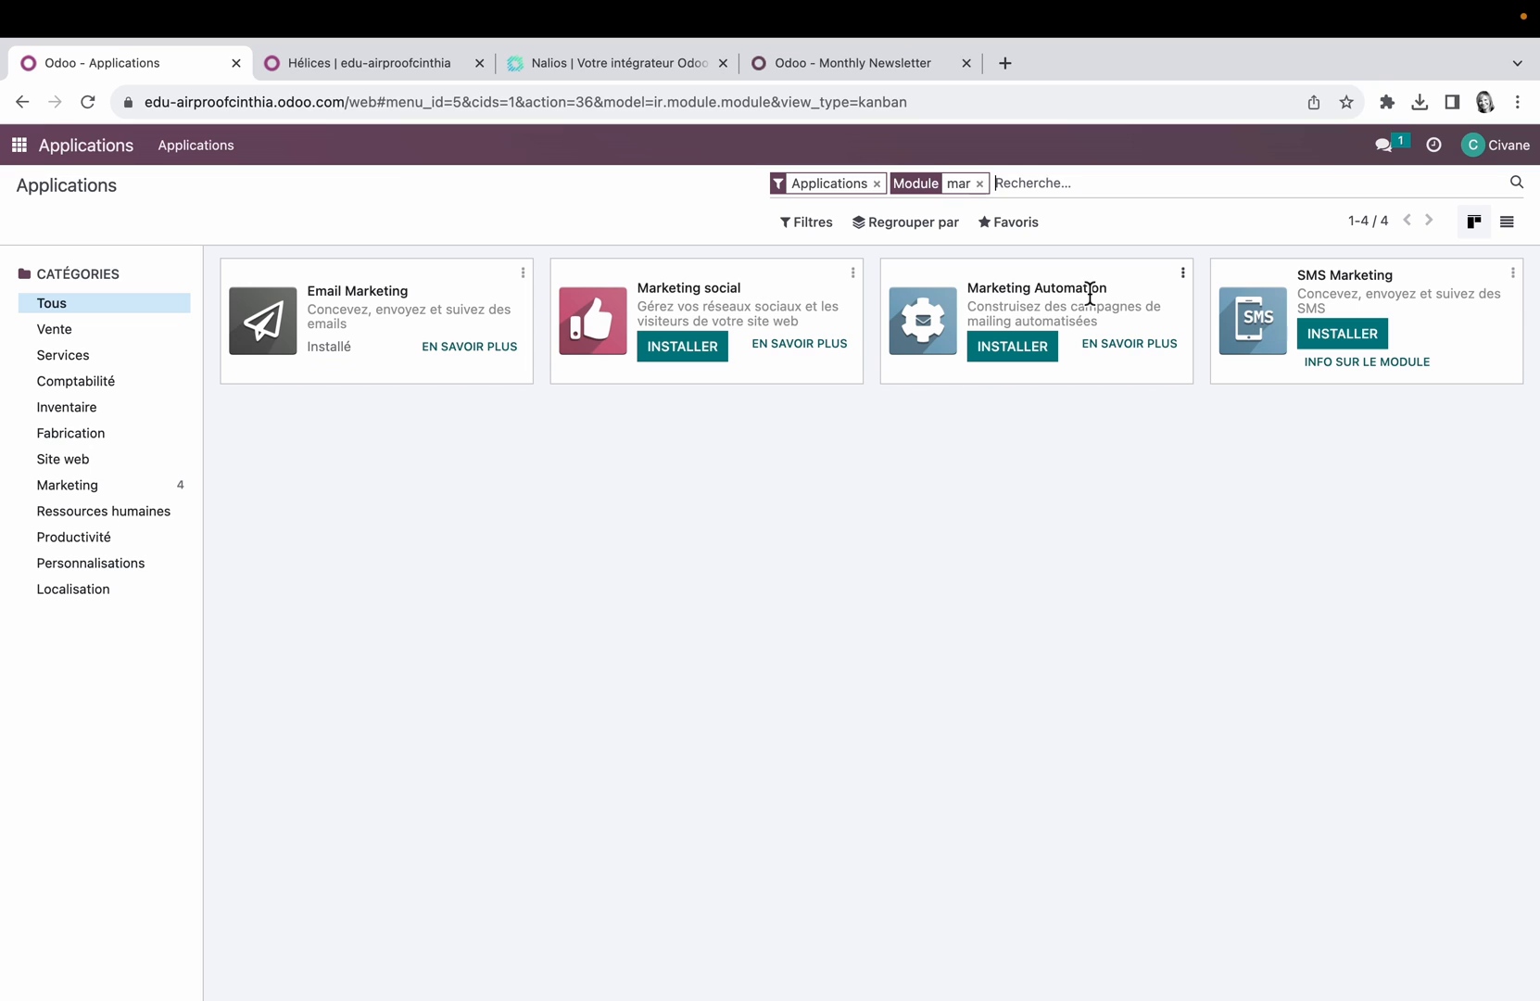